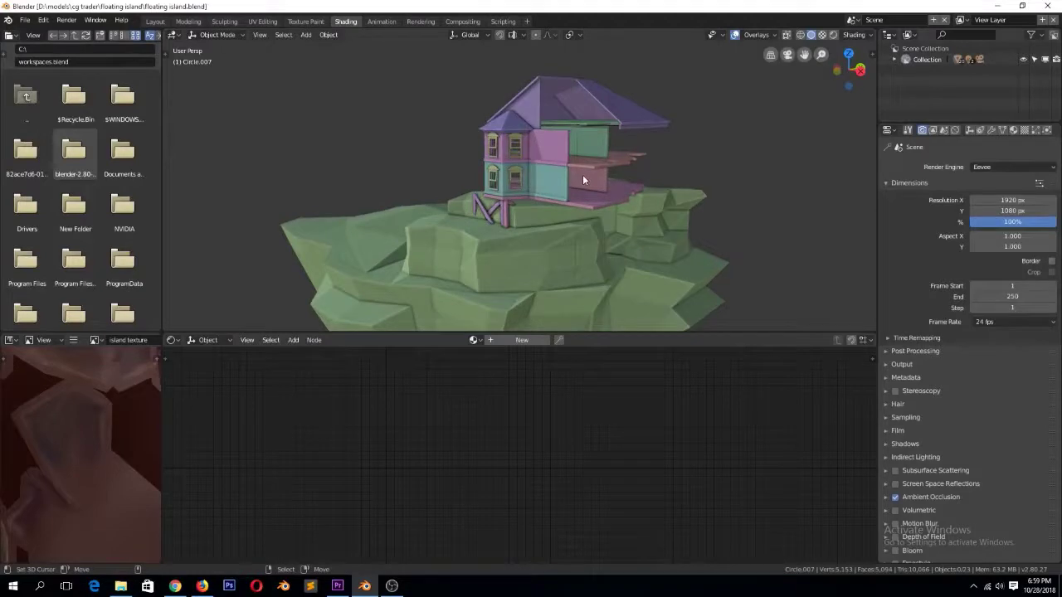
scroll(501, 175, down, 1)
middle_drag(500, 178, 526, 207)
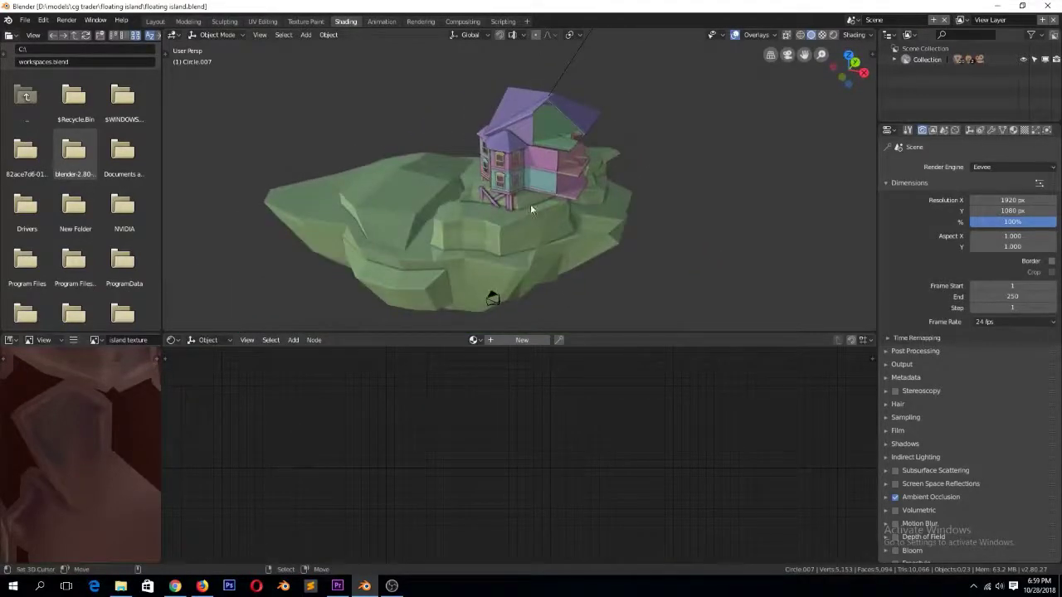
scroll(661, 246, up, 3)
middle_drag(661, 246, 532, 263)
scroll(721, 229, down, 3)
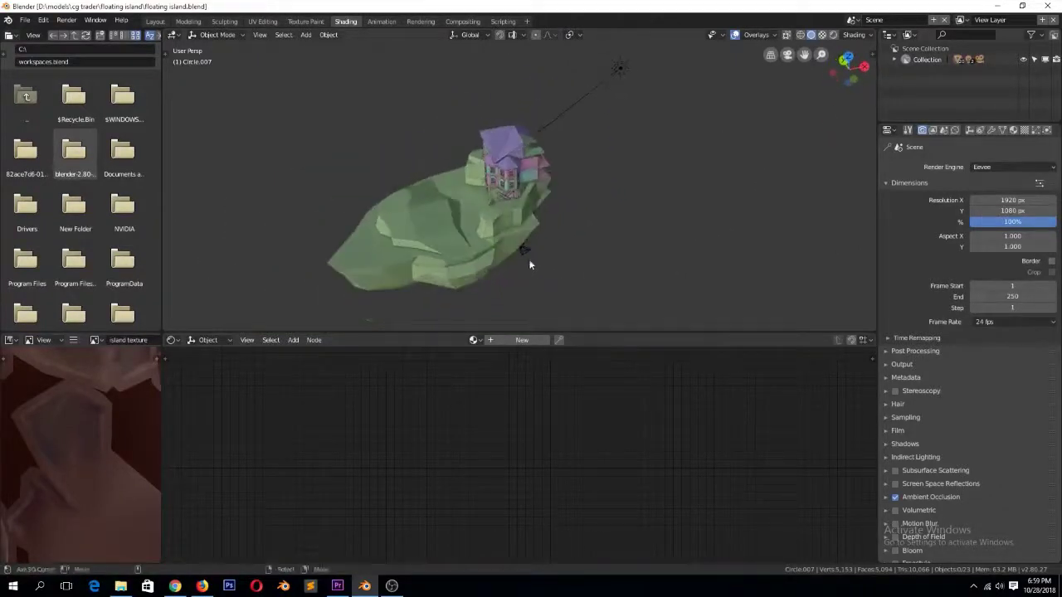
click(120, 586)
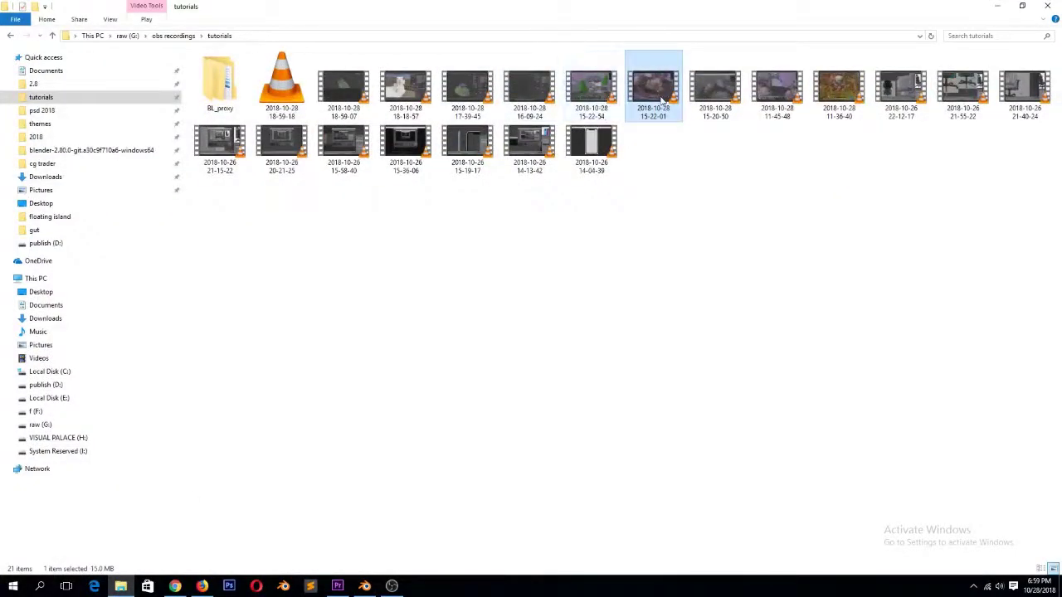
click(1000, 6)
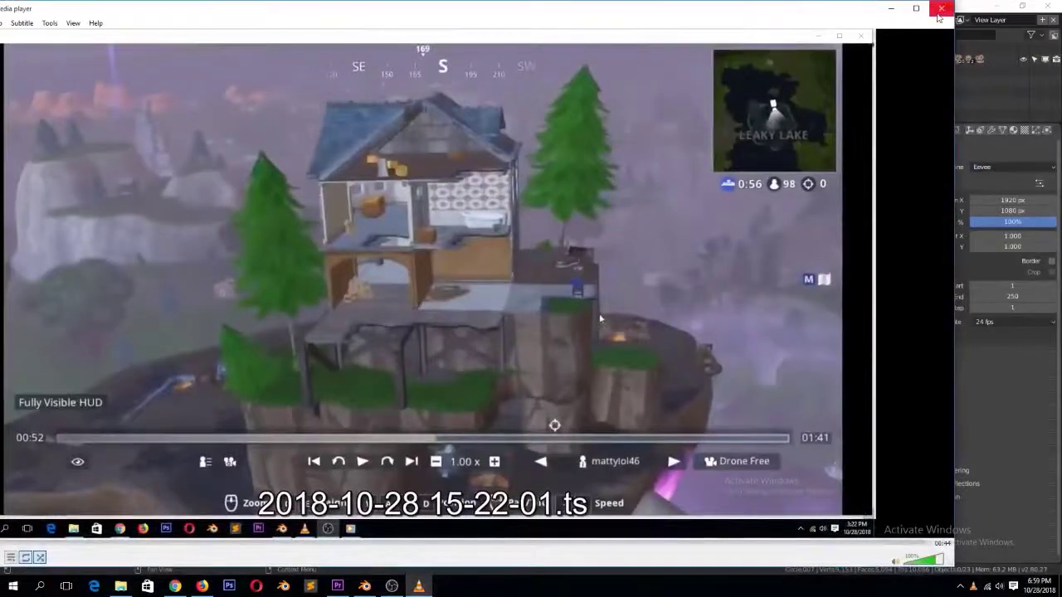
click(940, 10)
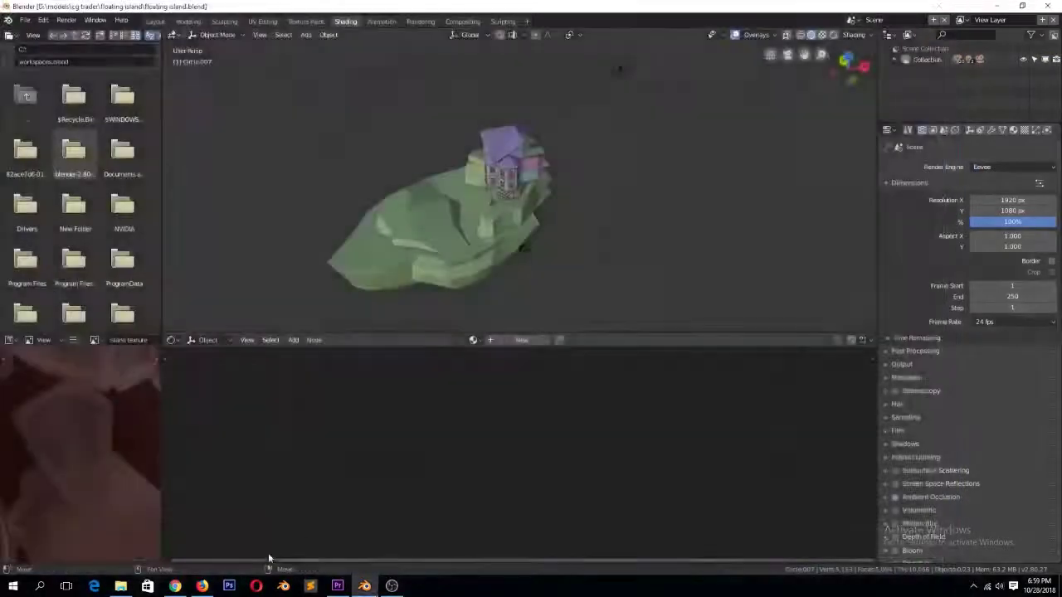
click(120, 586)
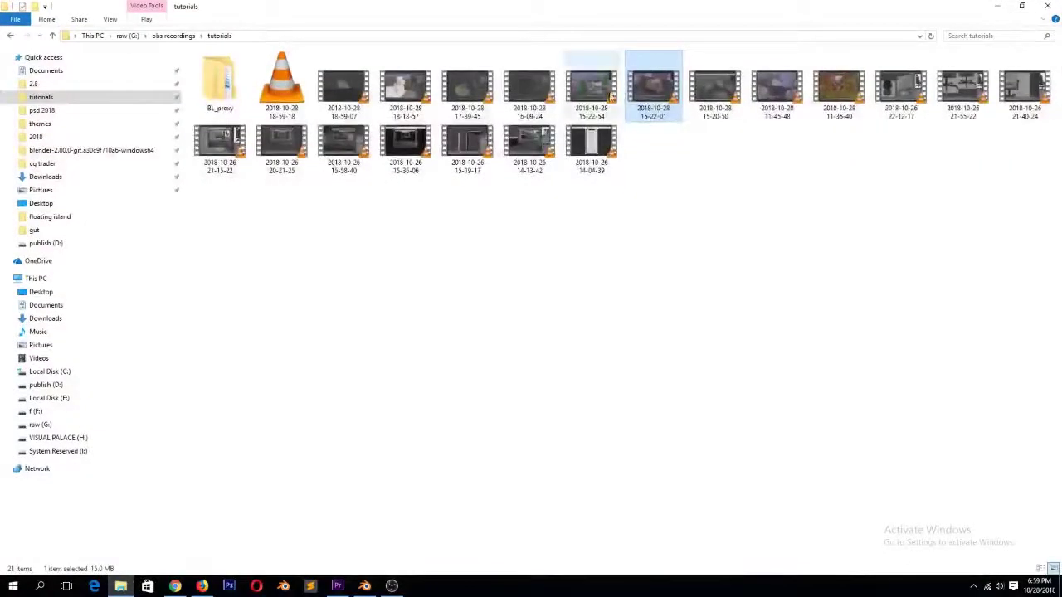
right_click(650, 88)
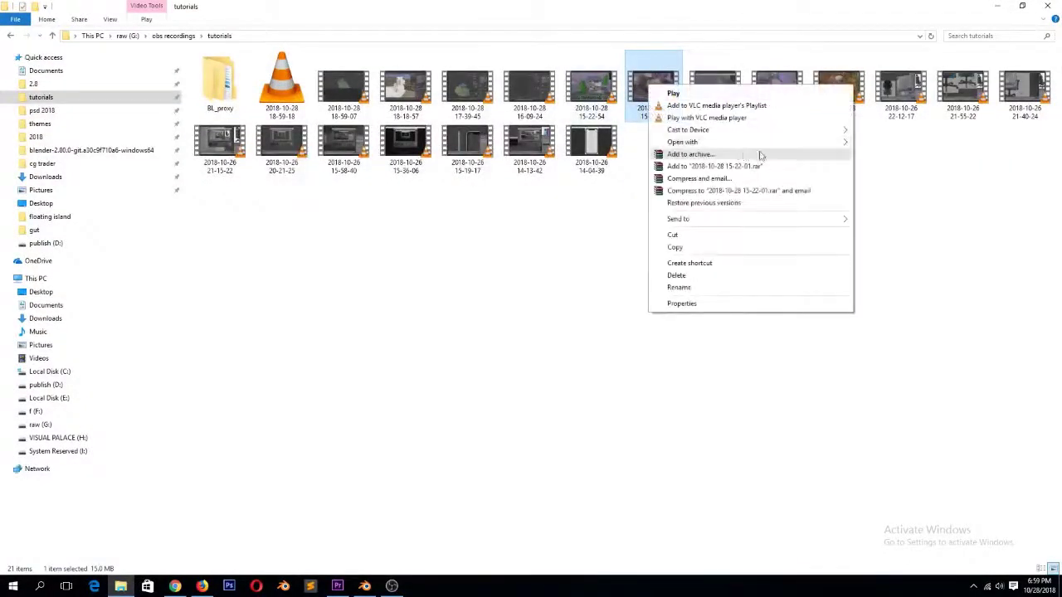
mouse_move(746, 142)
click(902, 167)
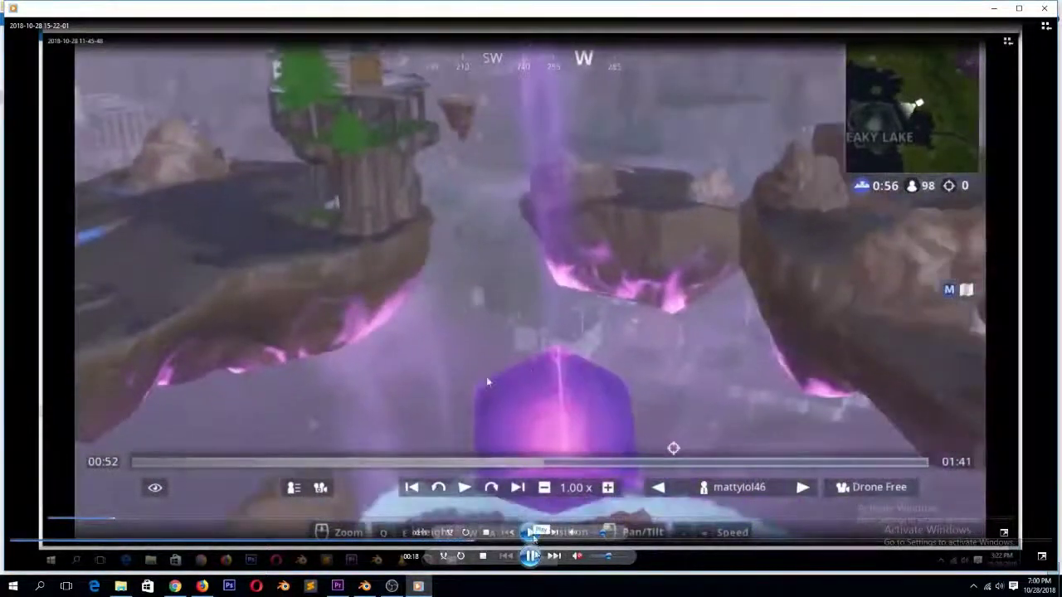
click(536, 555)
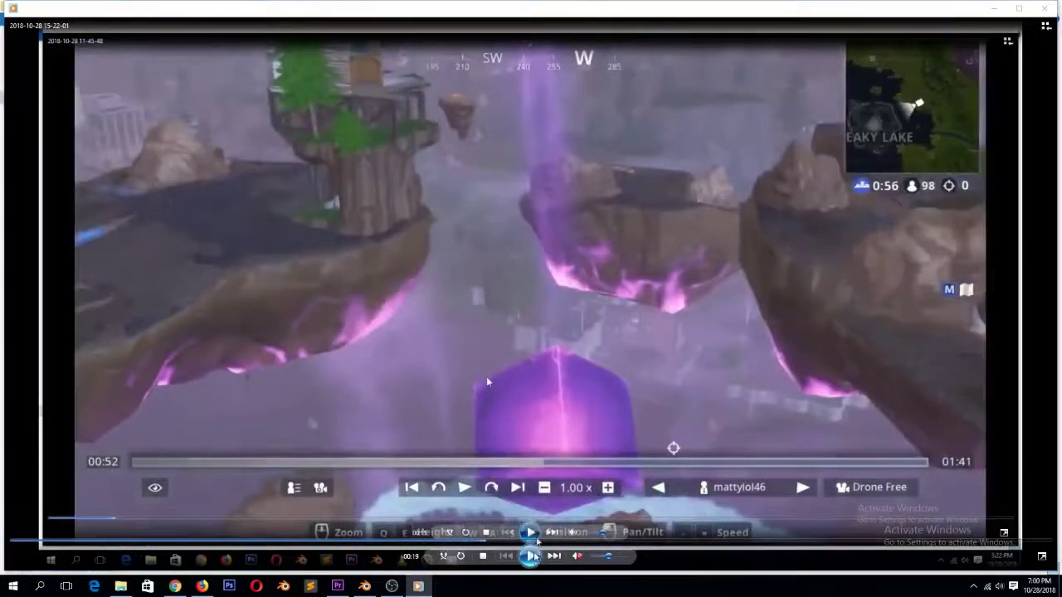
Resume the paused recording to study the floating island and house reference, and close the player
click(991, 7)
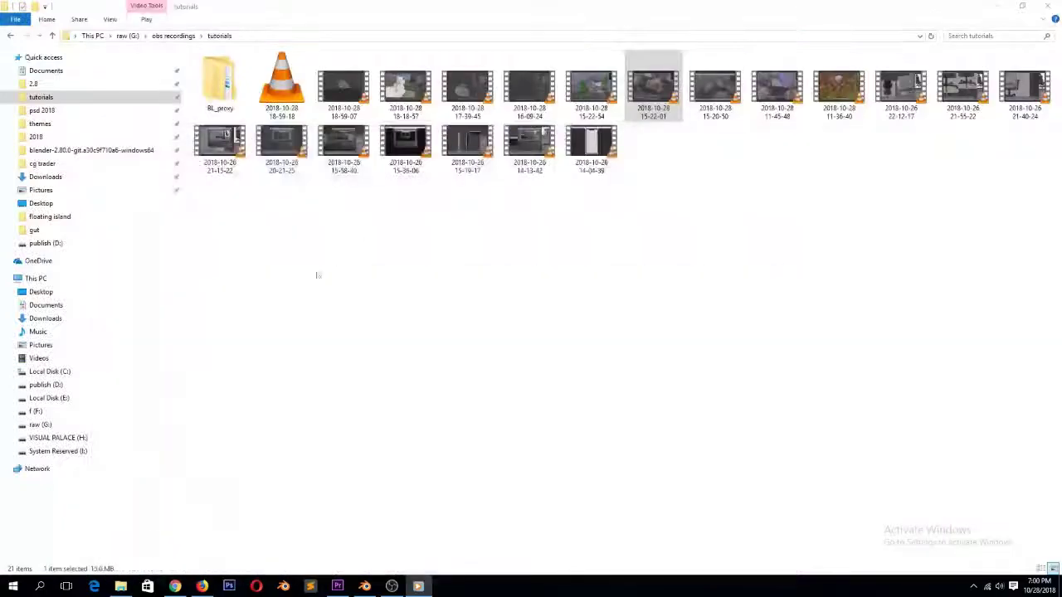
click(365, 586)
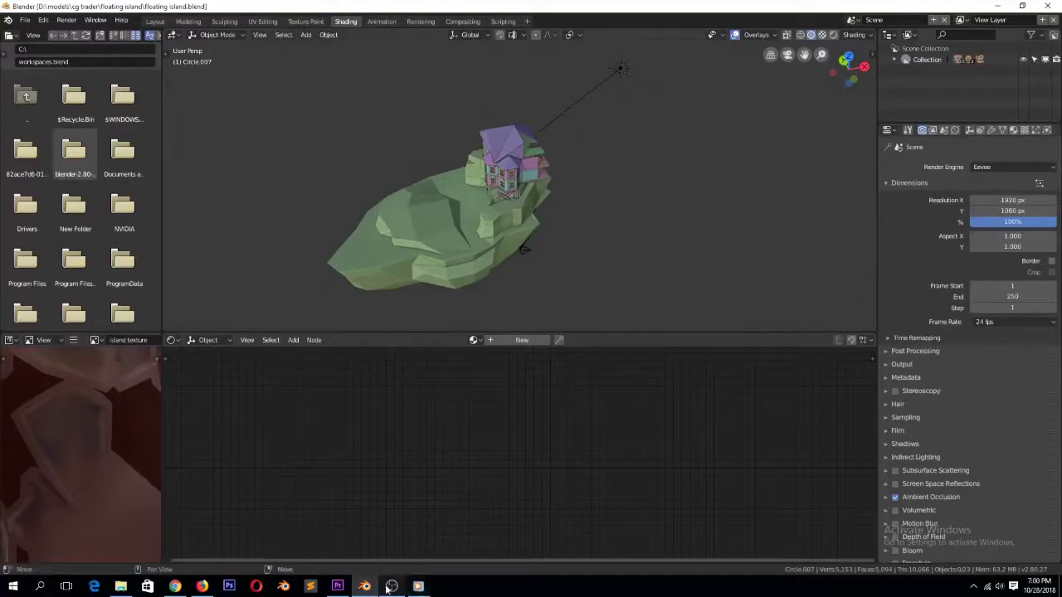
click(418, 587)
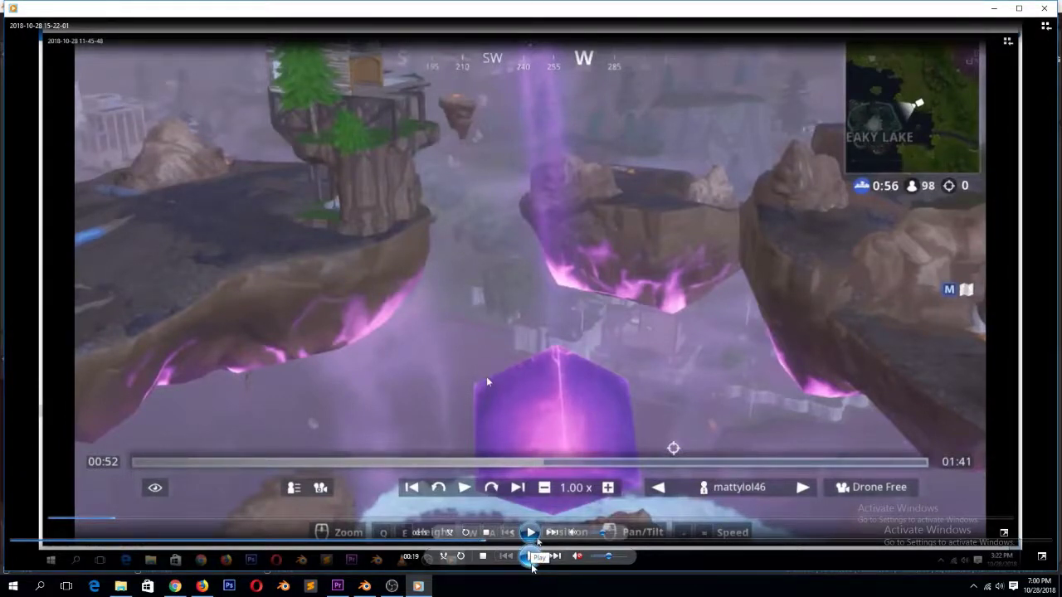
click(529, 559)
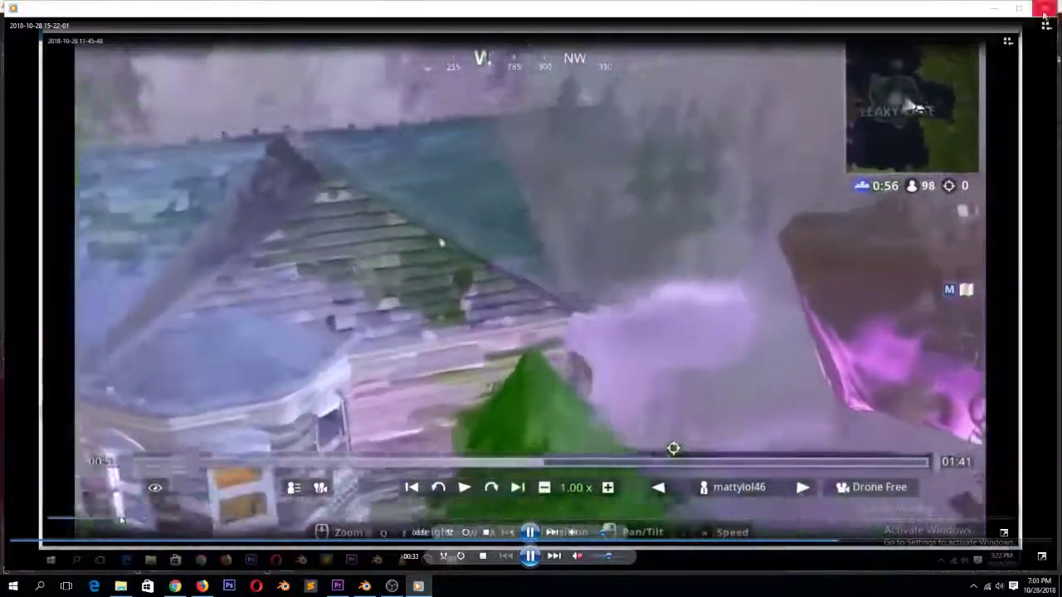
click(1044, 8)
Try duplicating the pink second-storey wall straight up along Z as a third storey
scroll(585, 199, up, 10)
middle_drag(590, 206, 537, 196)
scroll(535, 168, down, 3)
scroll(531, 175, up, 1)
right_click(538, 196)
scroll(543, 196, down, 3)
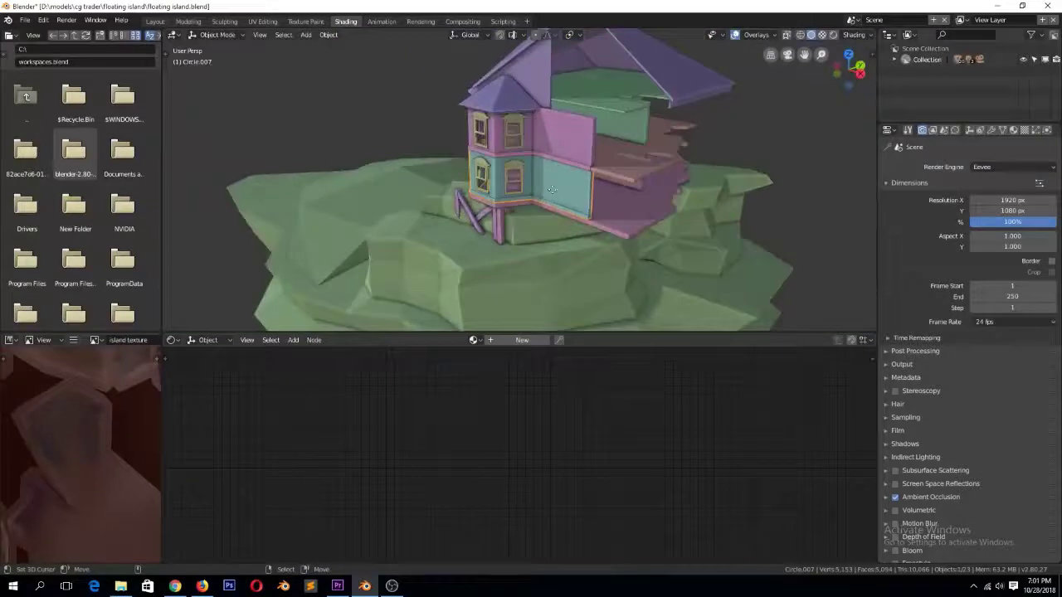
right_click(551, 135)
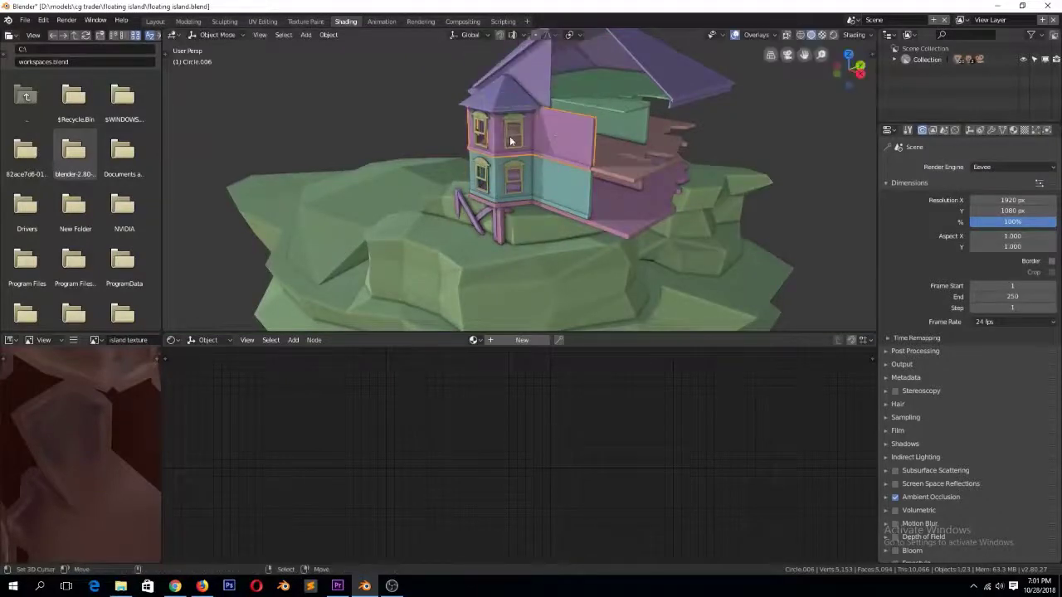
key(shift+d)
key(z)
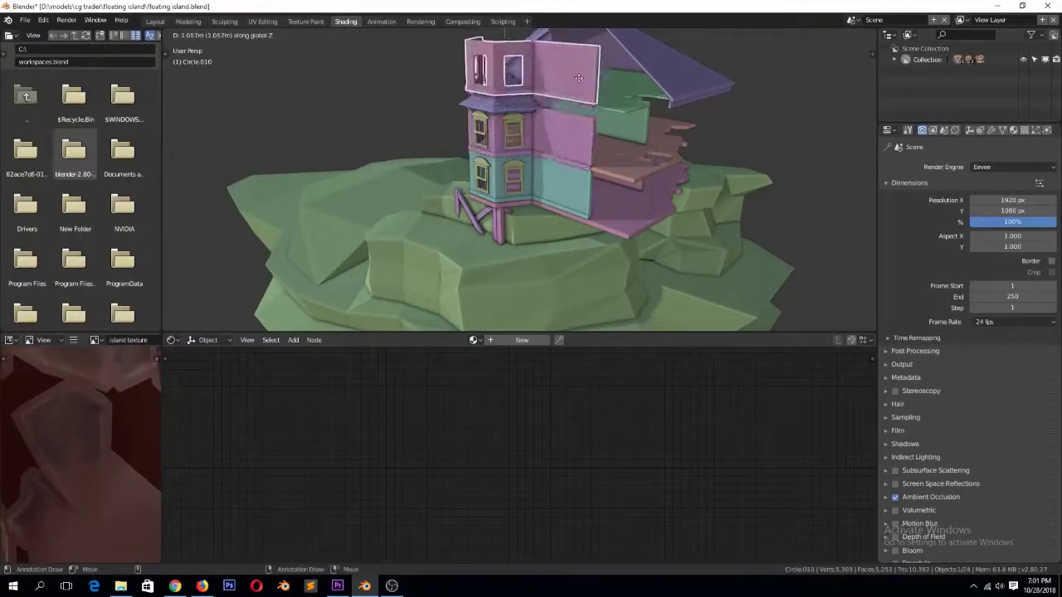
click(579, 97)
Try duplicating the second-storey window frames along Z onto the added storey
right_click(513, 133)
key(shift+d)
key(z)
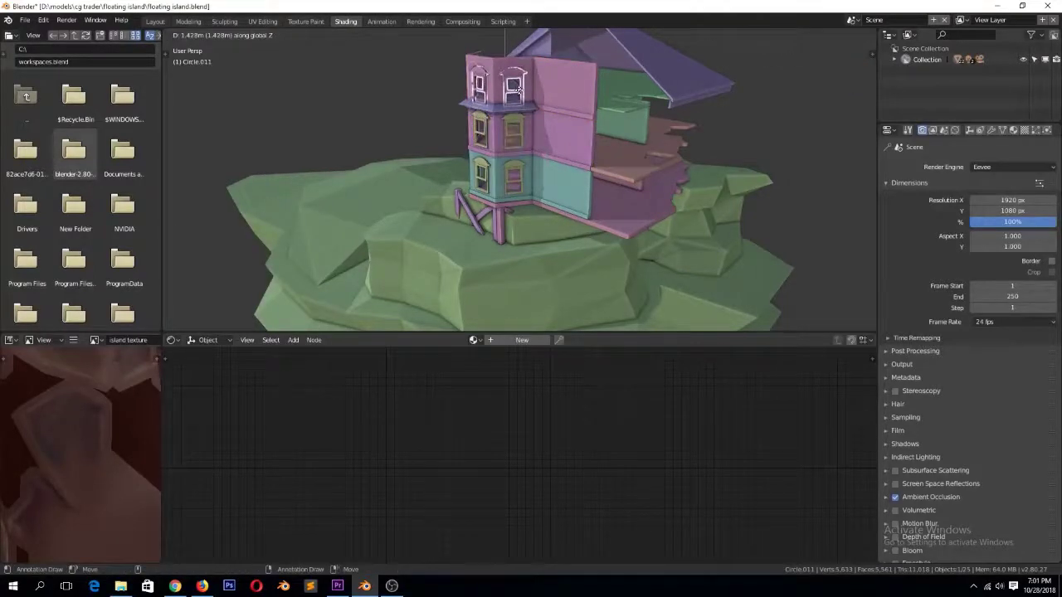
click(552, 158)
Undo the duplicated third-storey wall and window frames
right_click(672, 98)
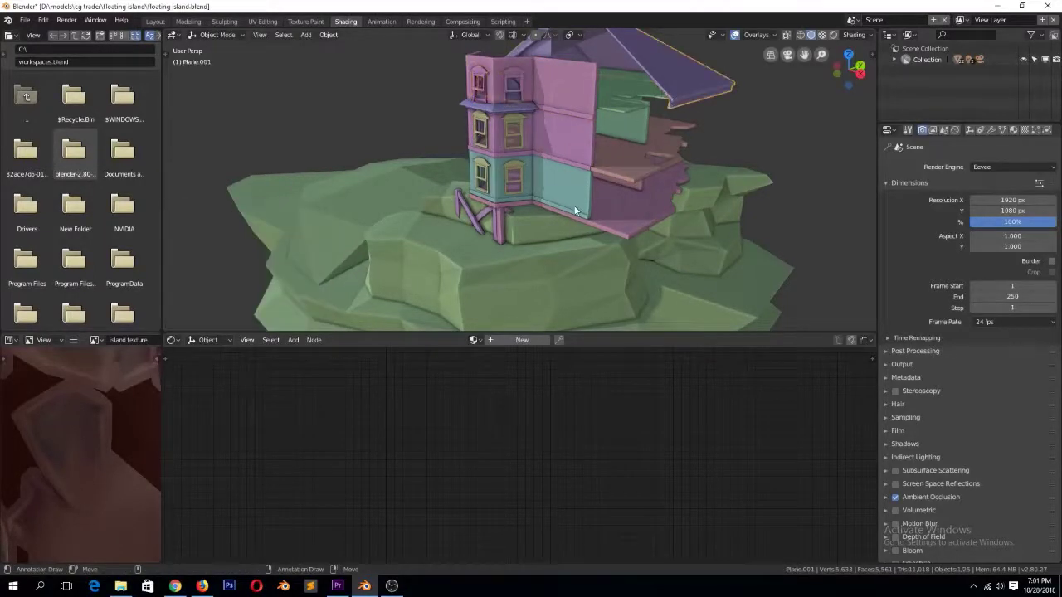
right_click(478, 124)
key(ctrl+z)
key(ctrl+z)
key(ctrl+z)
key(ctrl+z)
key(ctrl+z)
Examine the house's open interior, roof, broken floors and the island rock from several angles
middle_drag(679, 191, 647, 218)
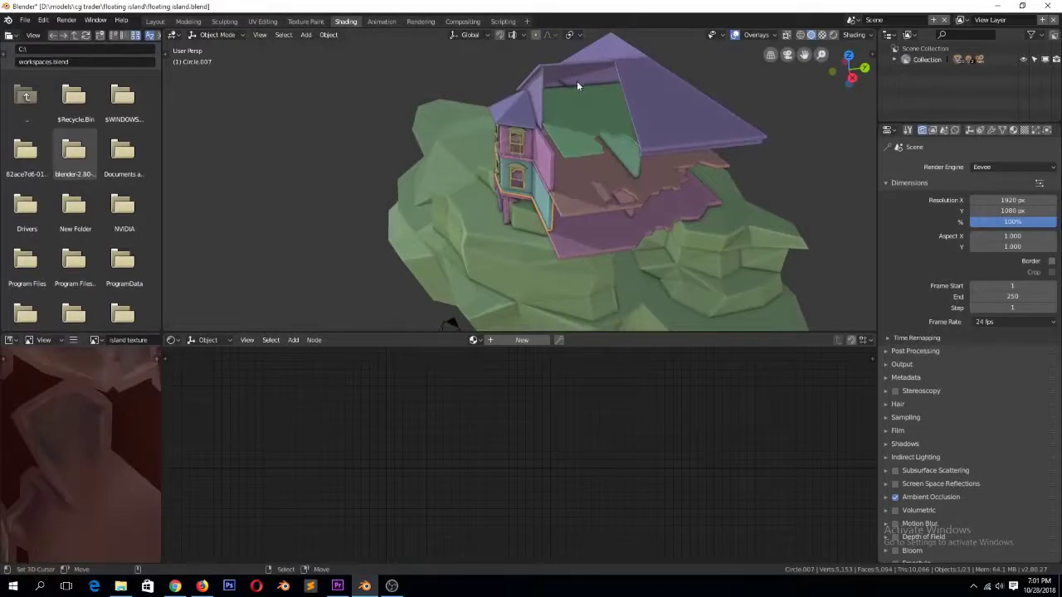
scroll(664, 189, down, 2)
scroll(630, 149, up, 4)
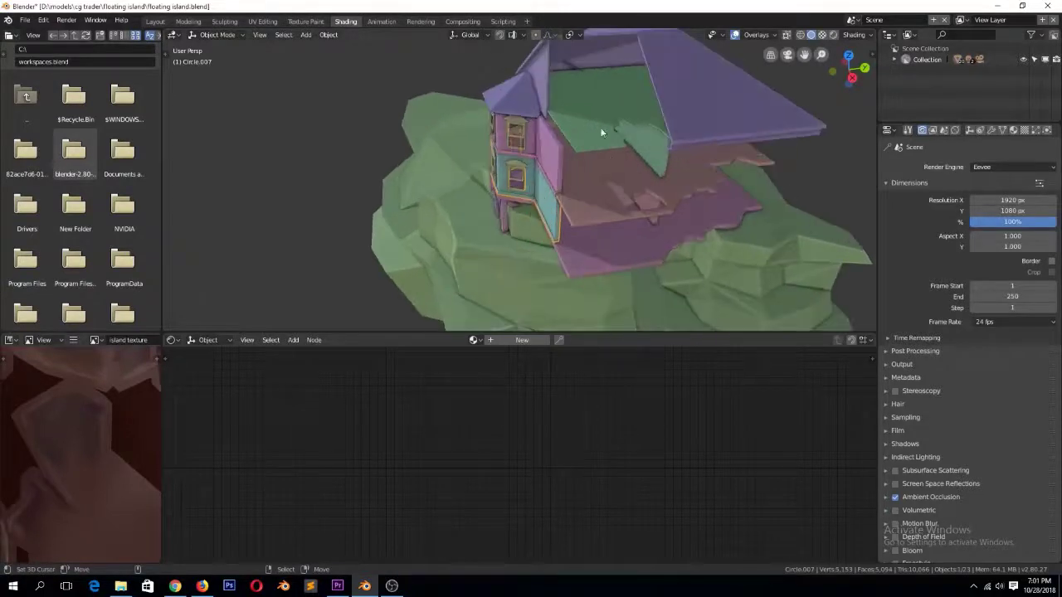
middle_drag(676, 268, 624, 180)
middle_drag(682, 238, 682, 254)
scroll(682, 252, down, 3)
middle_drag(591, 177, 456, 81)
middle_drag(579, 181, 583, 130)
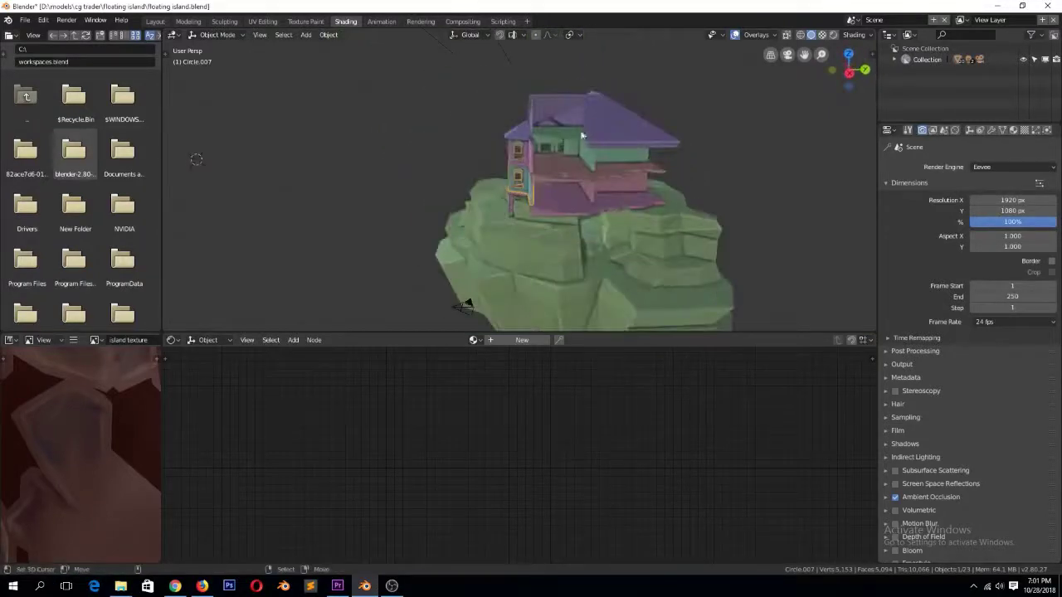
scroll(605, 259, down, 2)
scroll(613, 260, up, 2)
scroll(612, 259, down, 1)
middle_drag(600, 259, 669, 262)
scroll(562, 233, up, 2)
middle_drag(541, 216, 634, 199)
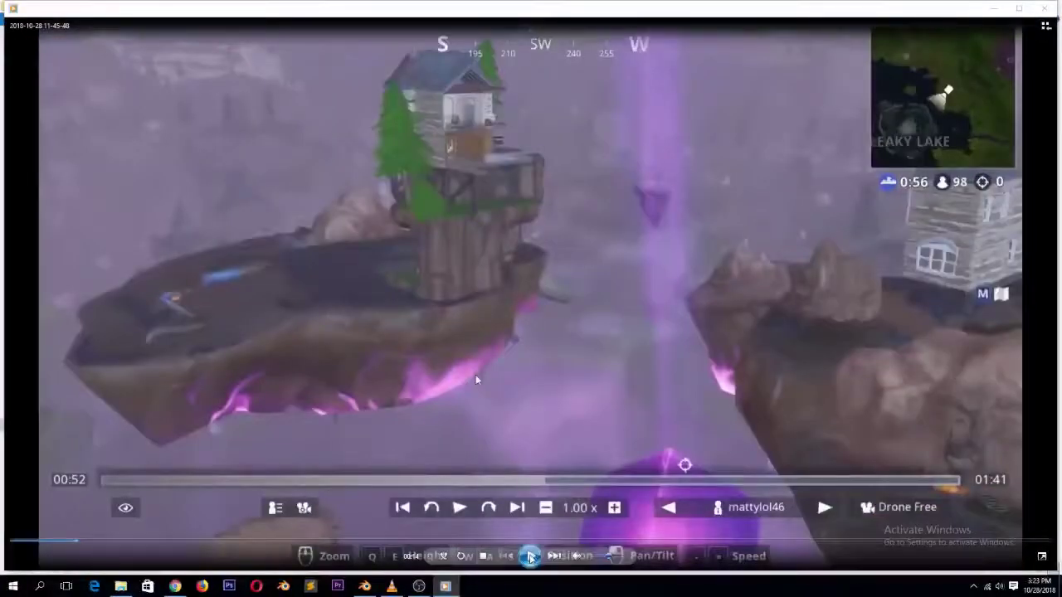
Capture the paused video frame of the floating island and paste it into a new Paint image
right_click(606, 324)
mouse_move(715, 410)
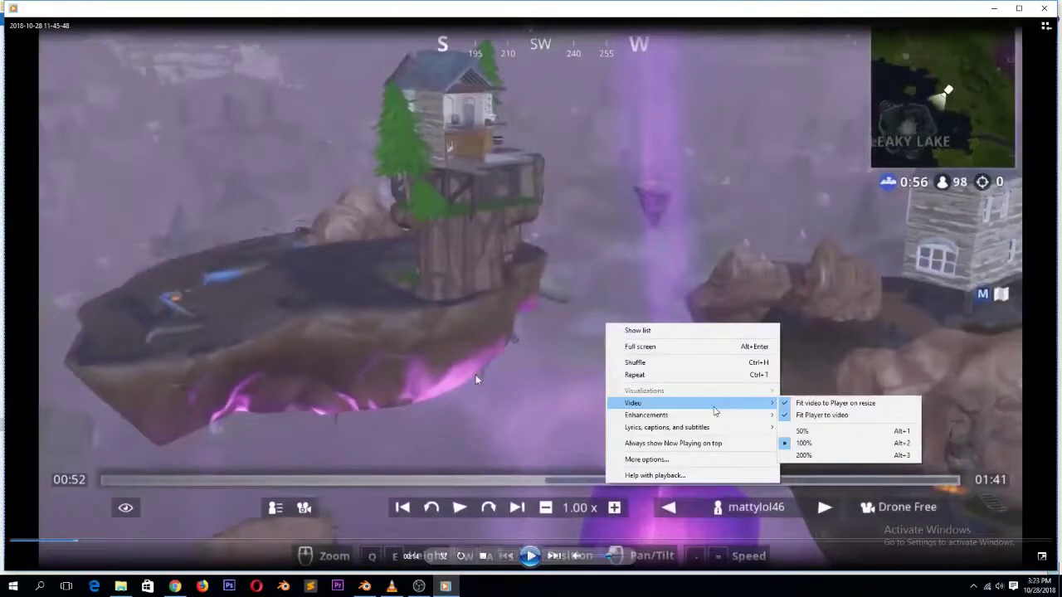
click(771, 411)
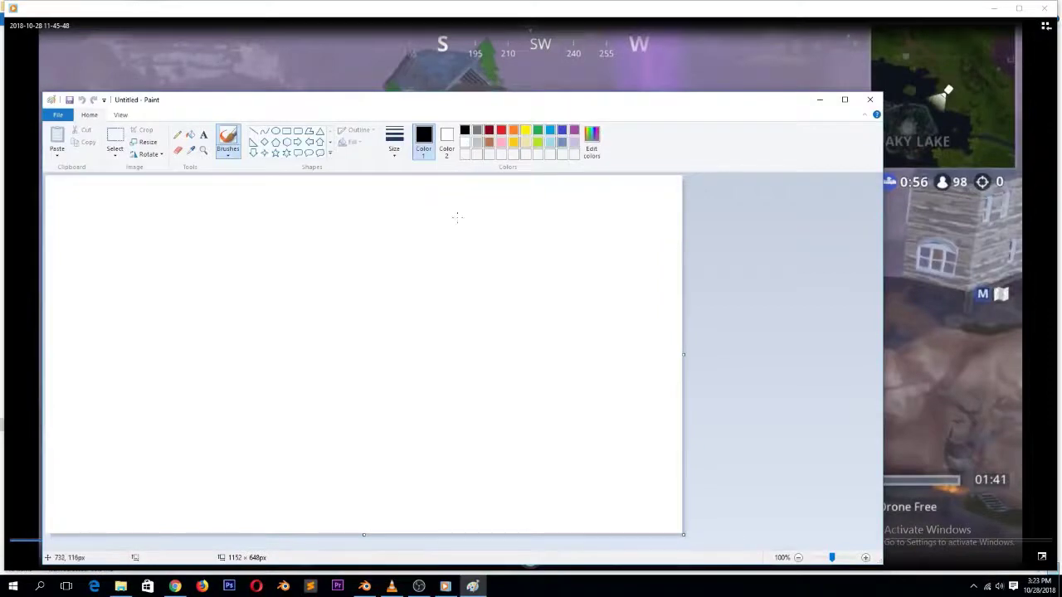
mouse_move(548, 100)
mouse_down()
mouse_move(620, 97)
mouse_move(612, 69)
mouse_up()
click(540, 54)
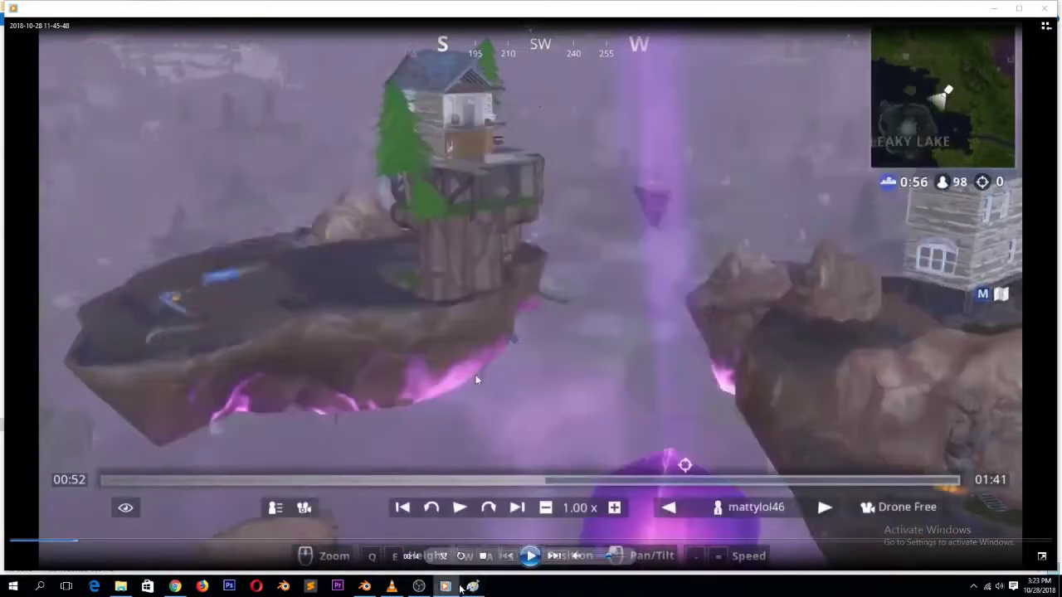
click(469, 586)
key(ctrl+v)
Crop the pasted frame to 1819 × 987 px and save it to the desktop as 12.png
drag(893, 528, 881, 528)
drag(392, 266, 129, 155)
click(204, 101)
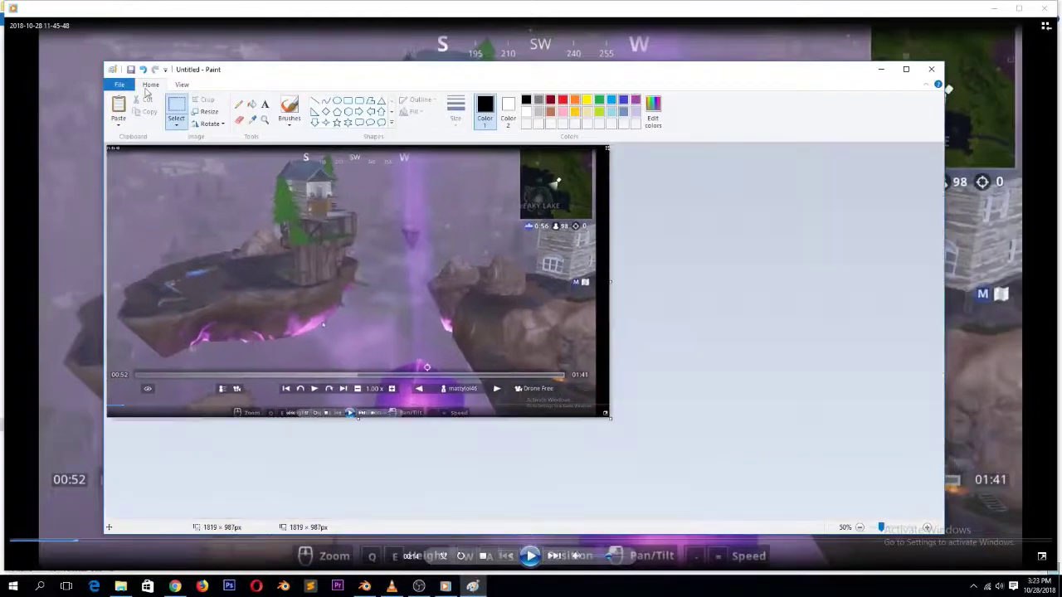
click(131, 70)
click(388, 282)
click(777, 439)
View the saved image 12 from the desktop, close it and switch to Blender
click(996, 8)
click(999, 8)
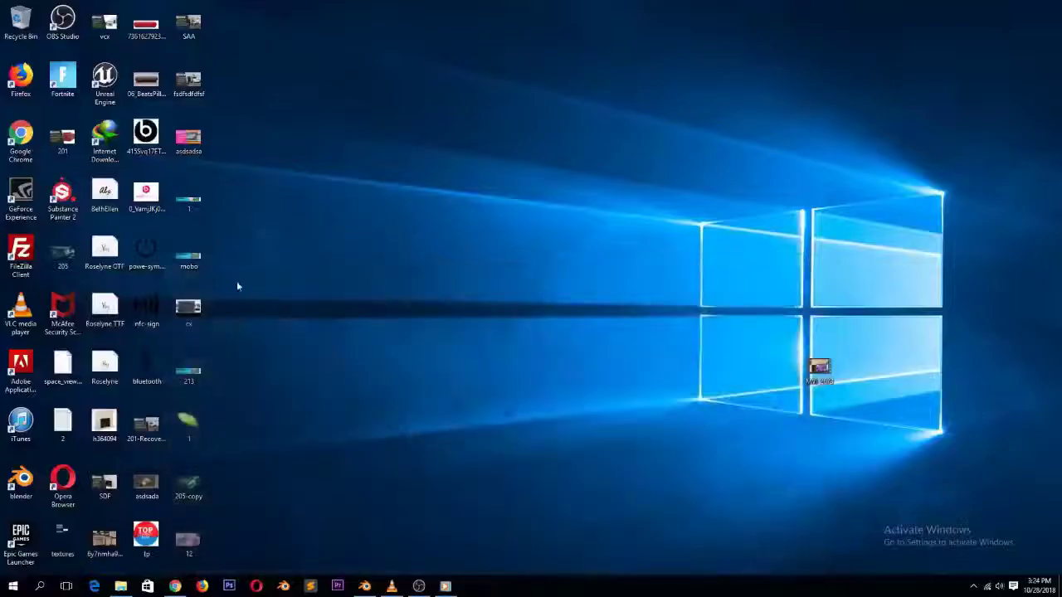
double_click(189, 540)
click(1046, 6)
click(365, 586)
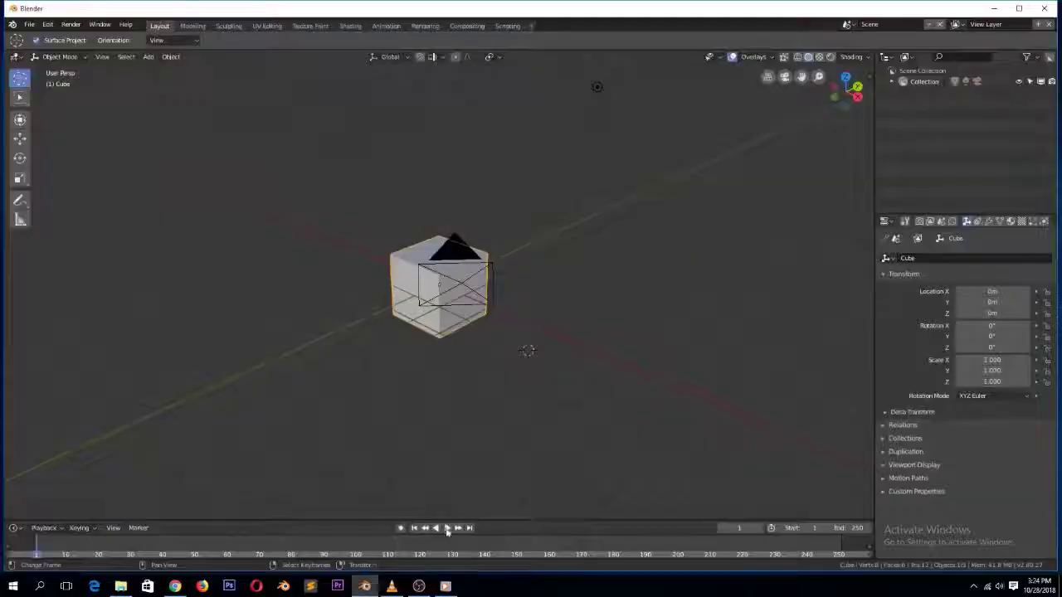
Turn the Outliner area into an Image Editor and load the reference image 12.png into it
click(885, 57)
click(617, 110)
click(120, 587)
drag(462, 393, 954, 145)
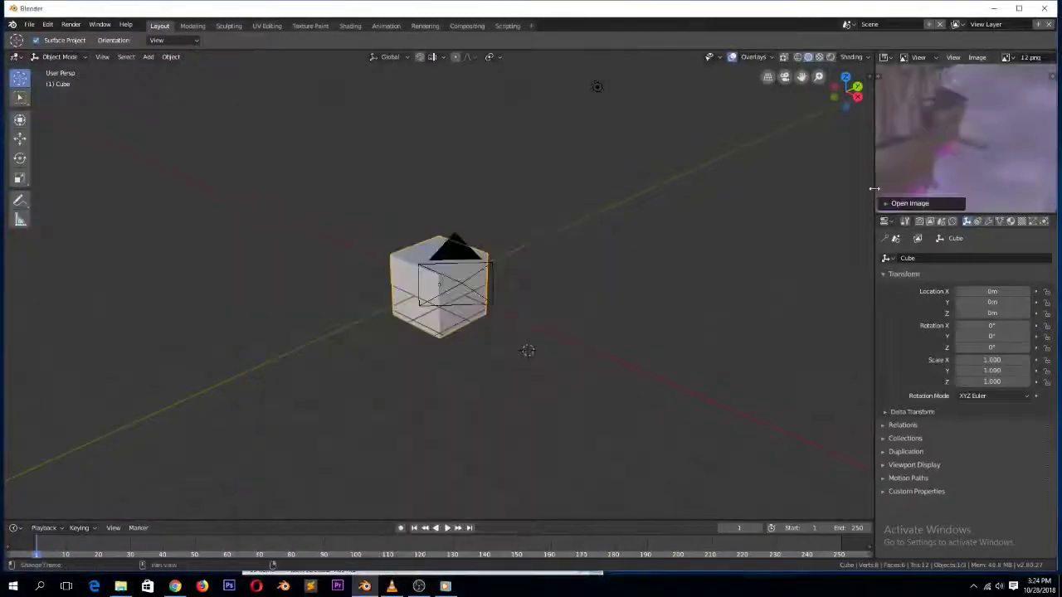
Enlarge the Image Editor area and frame the floating island with the house in the reference image
drag(875, 186, 721, 187)
drag(853, 215, 853, 340)
scroll(871, 236, down, 4)
scroll(869, 236, down, 1)
scroll(870, 236, up, 3)
middle_drag(822, 166, 972, 213)
Delete the default cube, add a plane in top view and scale it up to about 6.8
key(KP_7)
key(Delete)
click(362, 286)
key(shift+a)
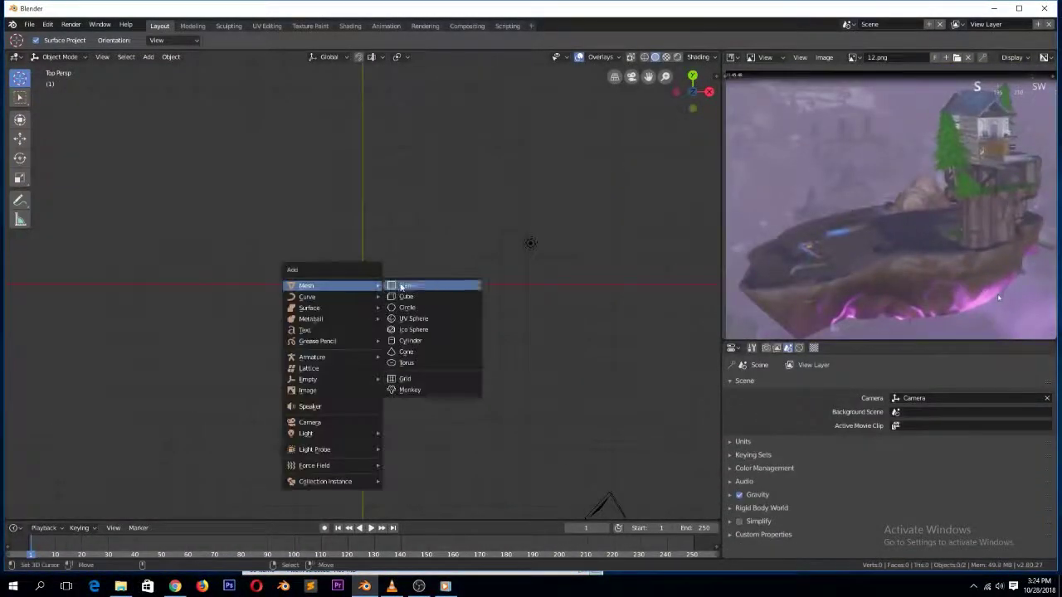
click(403, 285)
key(s)
click(599, 372)
Delete the plane's lower-left corner vertex in vertex select mode
key(Tab)
key(ctrl+Tab)
click(256, 84)
key(Tab)
right_drag(194, 114, 216, 133)
right_click(215, 133)
right_click(198, 452)
key(x)
click(166, 427)
Extrude vertices from the plane's upper-left corner to trace the island's left side and lower edge
scroll(201, 248, down, 2)
right_click(237, 161)
key(e)
click(171, 156)
key(e)
click(195, 199)
key(e)
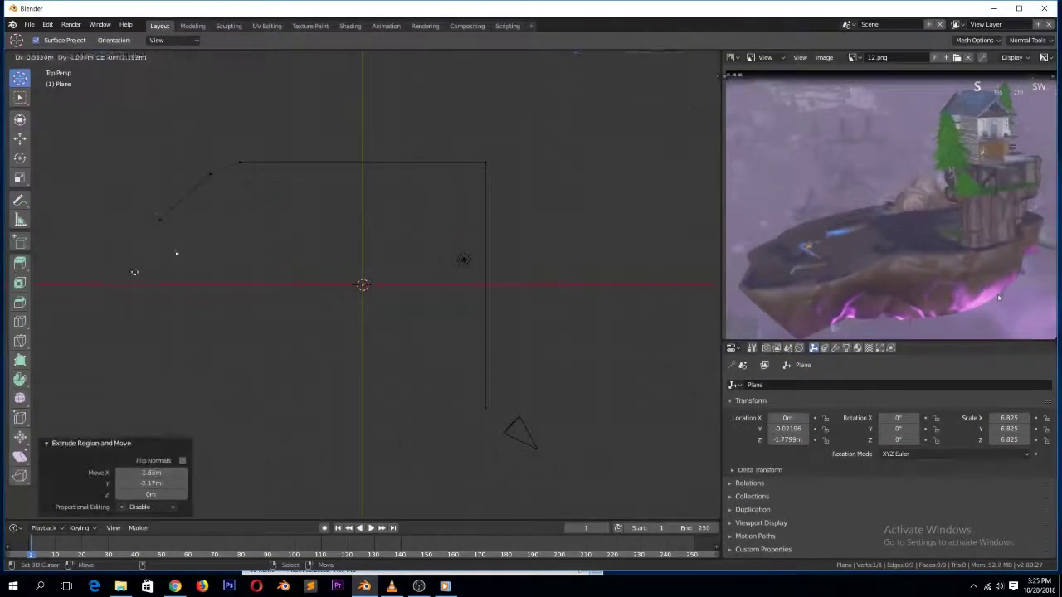
click(481, 462)
key(e)
click(513, 441)
Move the two remaining right-hand plane vertices onto the island's upper edge and extrude the outline toward its upper-right corner
mouse_move(489, 406)
right_down()
mouse_move(531, 177)
mouse_move(322, 131)
right_up()
right_drag(531, 176, 429, 122)
key(e)
click(499, 139)
key(e)
click(576, 134)
key(e)
click(618, 152)
key(e)
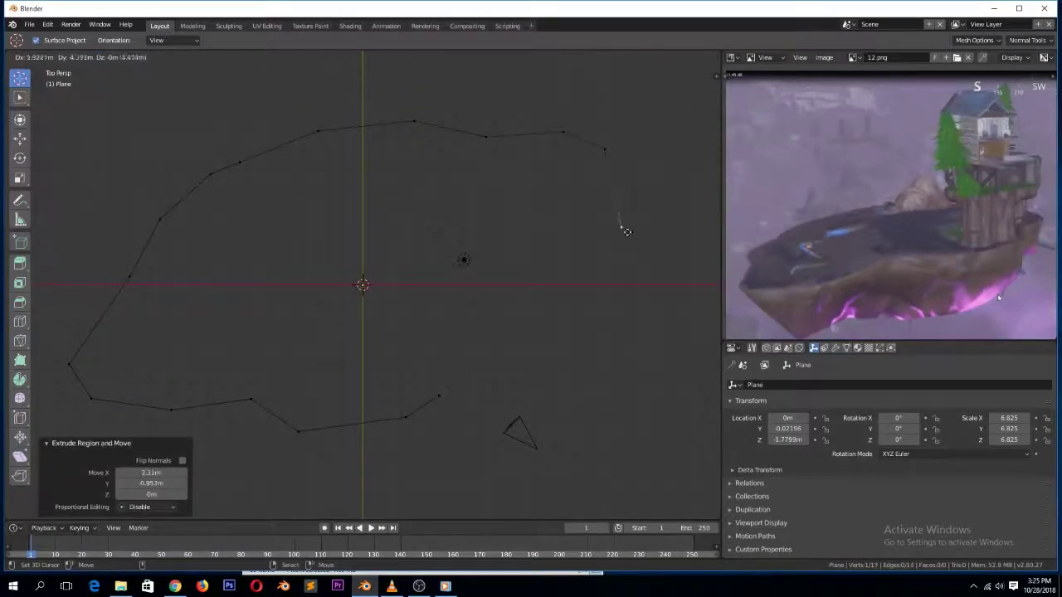
Extrude vertices down the island's jagged right side to join the outline with the lower edge
click(552, 284)
key(e)
click(557, 317)
key(e)
click(515, 361)
key(e)
click(520, 399)
key(e)
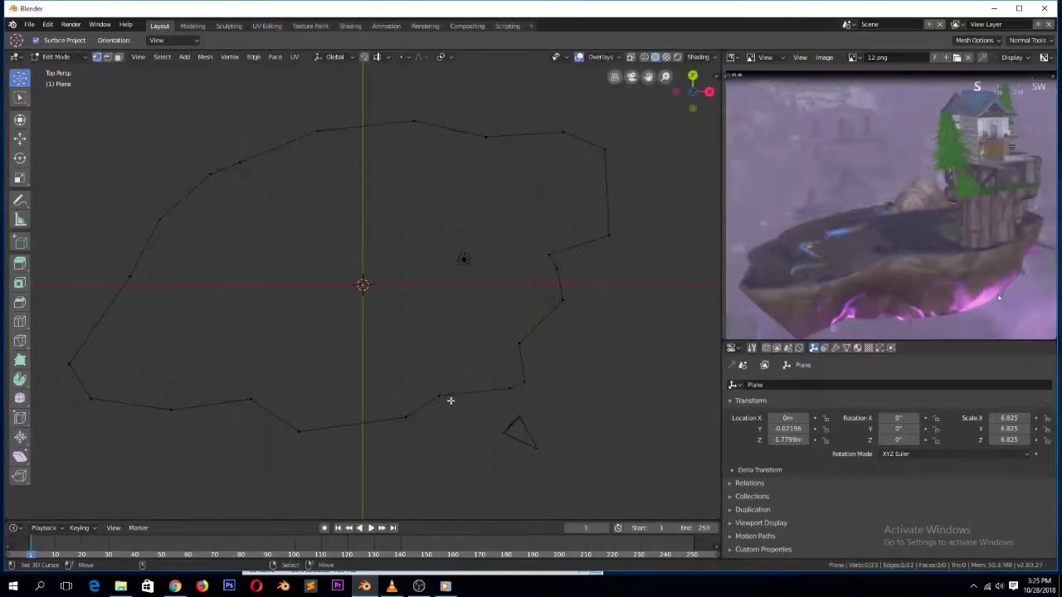
Raise the island outline along Z and fill it with a face
key(Tab)
key(g)
key(z)
click(270, 365)
key(Tab)
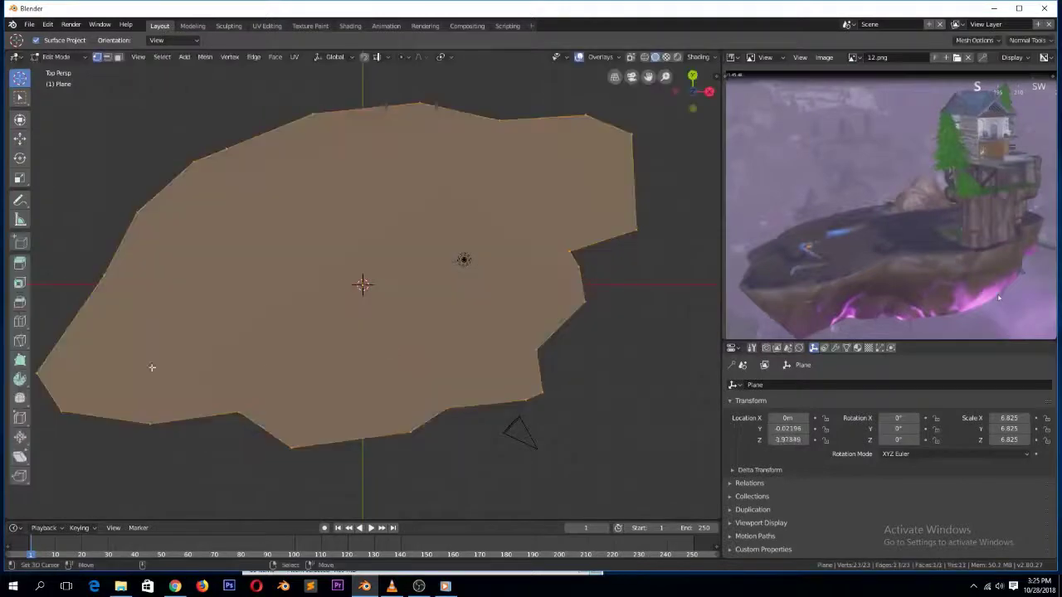
Inset the island's whole top face slightly to form a narrow rim along the outline
right_click(239, 410)
key(a)
key(i)
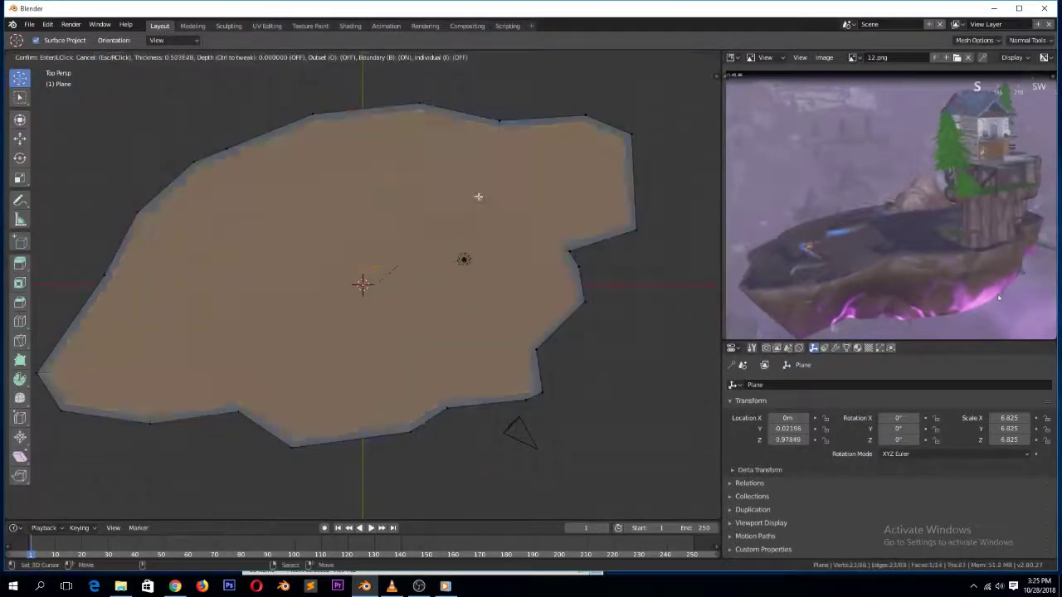
click(480, 203)
Apply the island plane's scale and return to editing its mesh
key(Tab)
key(ctrl+a)
click(495, 221)
key(Tab)
Connect opposite inner-rim vertices with lengthwise and crosswise edges to divide the island's top into large faces
key(a)
right_click(232, 166)
shift+right_click(244, 393)
key(j)
right_click(419, 123)
right_click(542, 241)
key(j)
Connect vertices across the lower part of the island's top and move the new junction vertex to bend that edge
right_click(506, 346)
right_click(439, 354)
key(g)
click(429, 328)
right_click(296, 427)
right_click(407, 410)
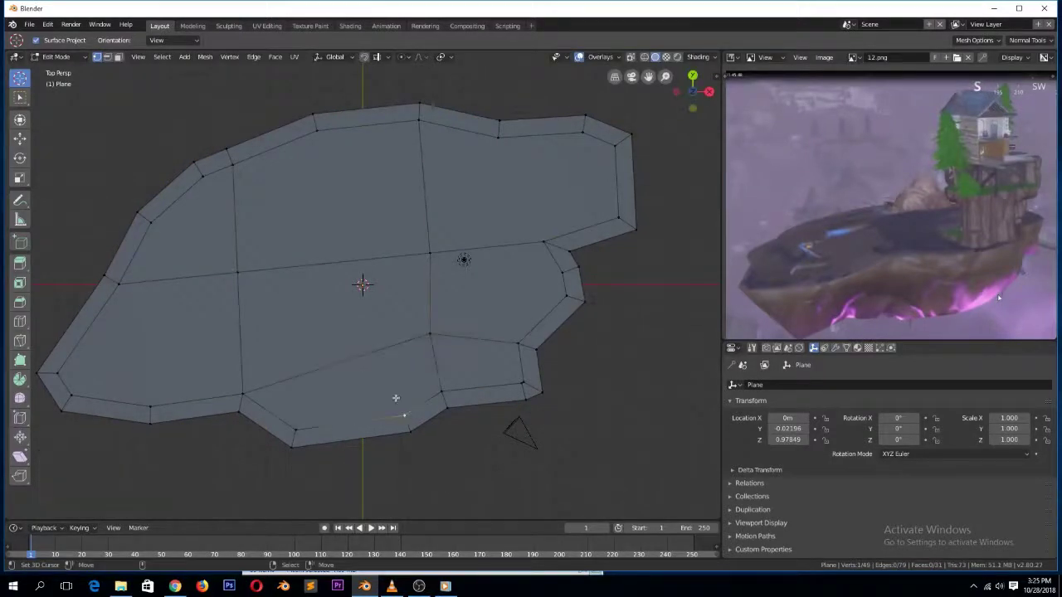
Connect inner-rim vertices across the upper part of the island's top and reposition the left and middle junction vertices
key(a)
right_click(319, 136)
right_click(611, 148)
right_click(244, 218)
key(g)
click(266, 227)
right_click(422, 180)
key(g)
click(400, 199)
Reposition the junction vertices in the right part of the island's top to even out the faces
right_click(517, 164)
key(g)
key(g)
click(489, 280)
Connect two inner vertices at the island's left end, add one loop cut across the lower rim and move its vertices
key(a)
right_click(126, 290)
right_click(148, 394)
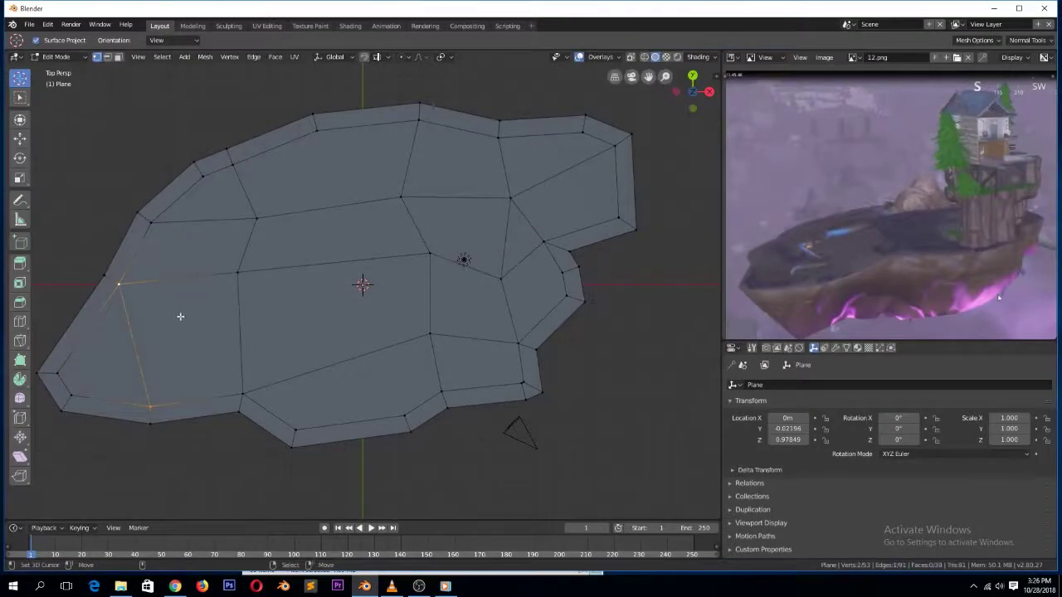
click(268, 223)
right_click(323, 148)
click(362, 427)
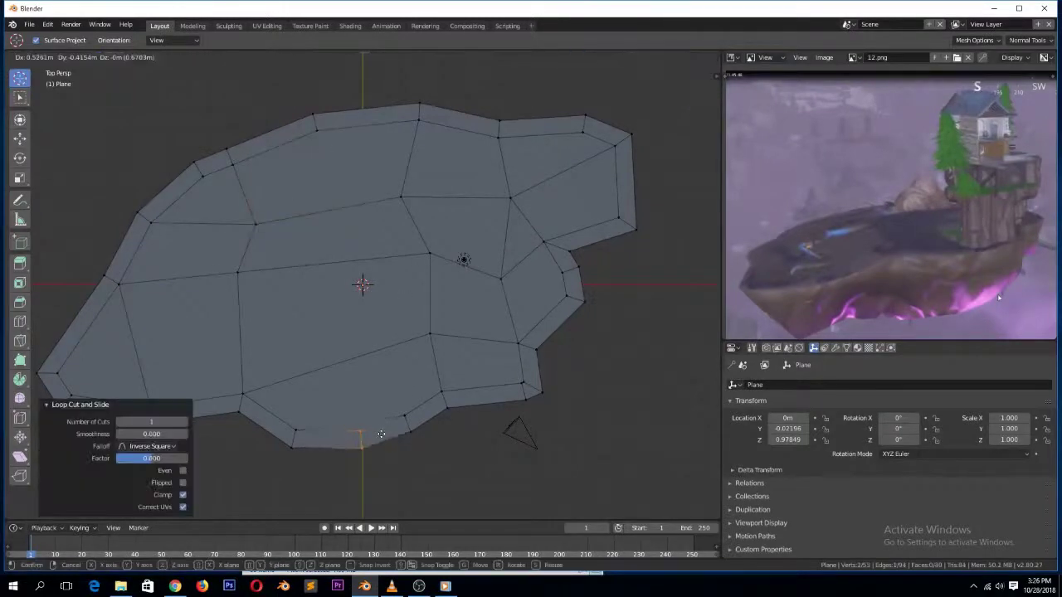
middle_drag(350, 197, 394, 244)
key(g)
scroll(400, 248, down, 11)
click(394, 241)
Raise inner vertices of the island's top along Z to make the surface gently uneven
middle_drag(336, 274, 375, 222)
right_click(156, 273)
key(g)
key(z)
key(n)
key(n)
scroll(441, 331, up, 2)
middle_drag(465, 394, 531, 309)
key(Tab)
right_click(520, 300)
key(g)
key(z)
click(540, 290)
Extrude the island's outer boundary loop slightly downward and scale it inward
middle_drag(434, 289, 491, 274)
alt+right_click(488, 316)
key(KP_1)
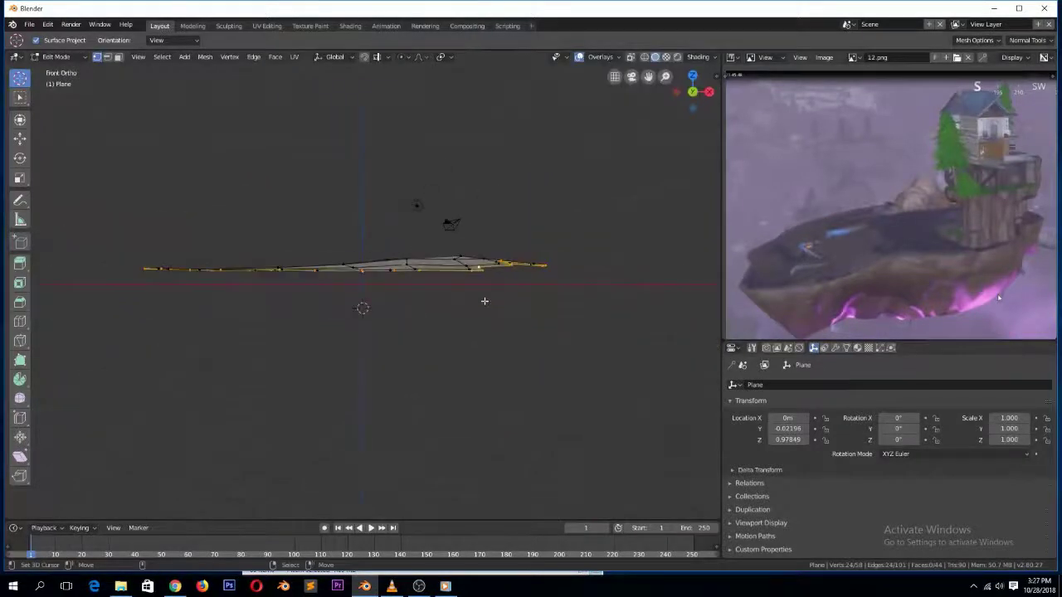
key(e)
click(483, 321)
key(s)
click(534, 334)
Extrude the lower boundary loop 4.1 m down along Z and scale it inward to taper the sides
key(e)
key(z)
click(540, 394)
key(s)
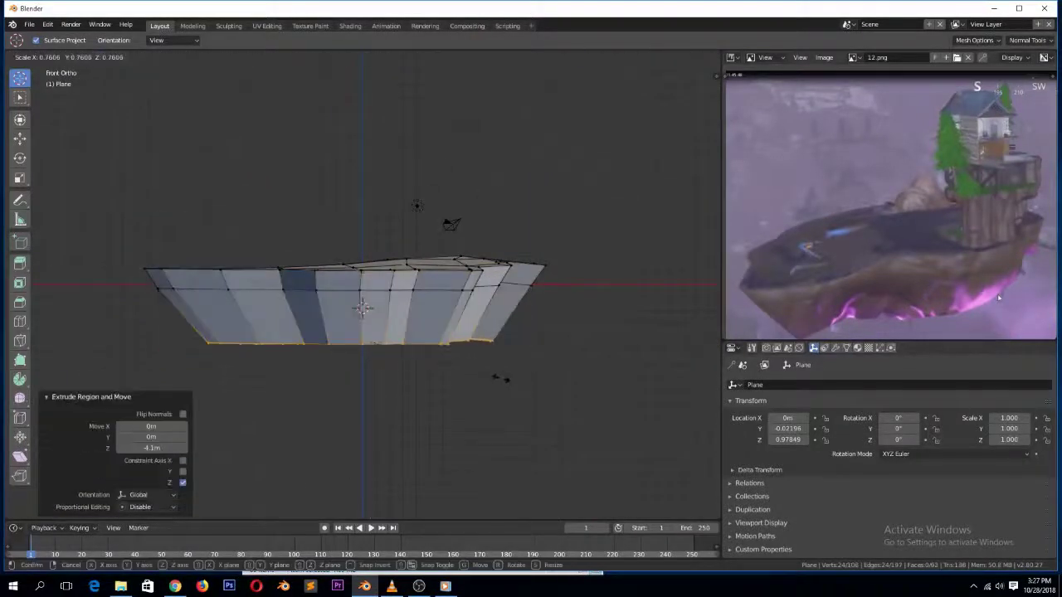
click(495, 375)
Move several vertices of the island's bottom edge with proportional editing to make it wavy
scroll(398, 365, up, 1)
right_click(247, 360)
key(o)
key(g)
scroll(264, 368, up, 4)
click(263, 370)
right_click(410, 358)
key(g)
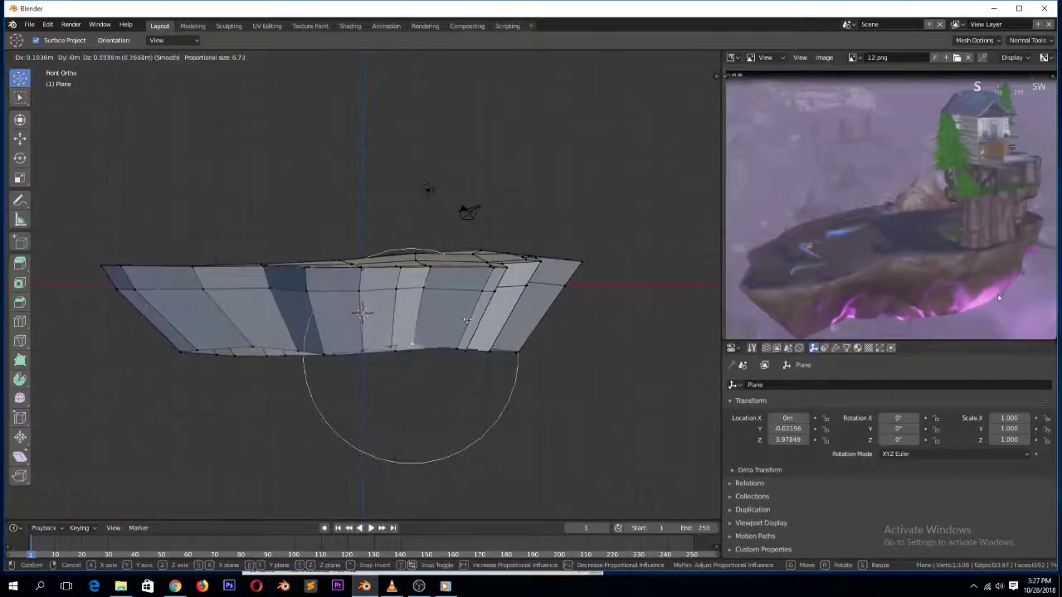
click(438, 378)
right_click(304, 360)
click(310, 388)
Extrude the bottom loop down along Z, then scale it inward with proportional editing off and raise it 0.242 m
middle_drag(398, 384, 411, 353)
alt+right_click(473, 349)
key(KP_1)
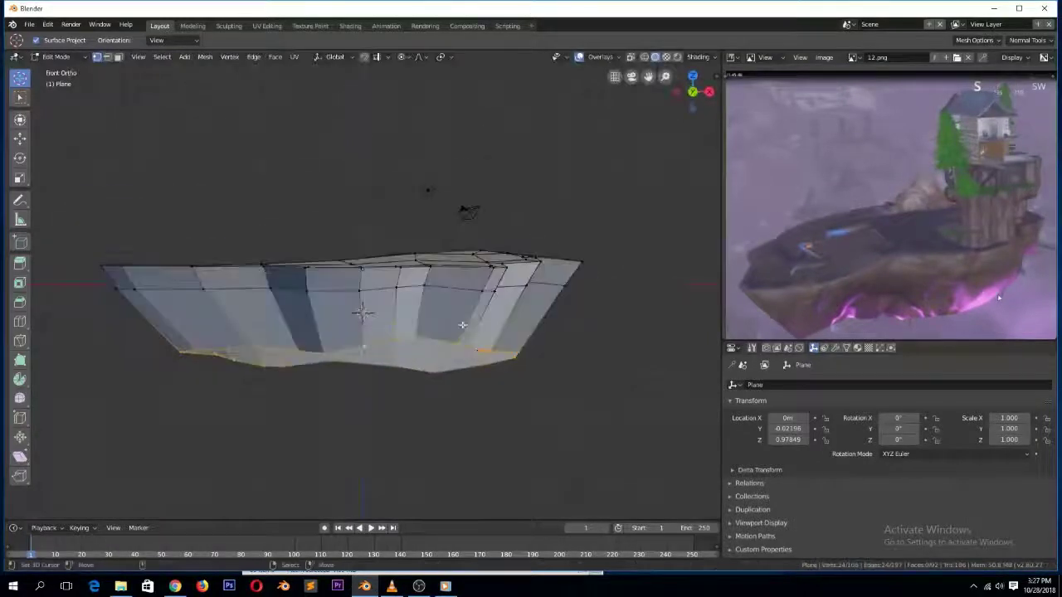
key(e)
key(z)
click(474, 408)
key(s)
right_click(474, 426)
key(o)
key(s)
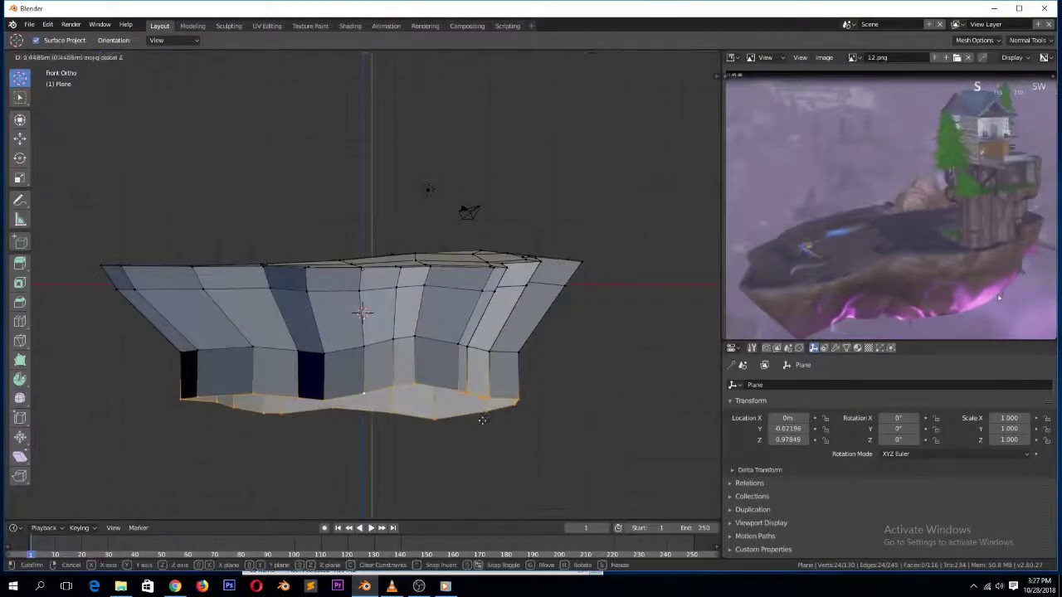
click(396, 376)
Close the island's open underside with a face across the bottom loop
middle_drag(361, 360, 409, 393)
key(f)
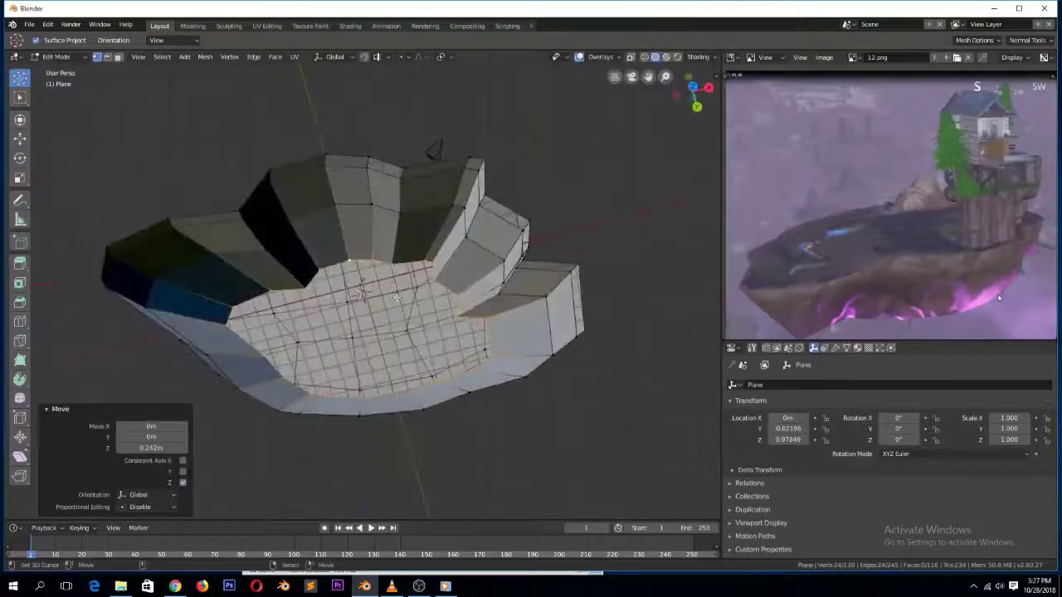
key(a)
key(alt+a)
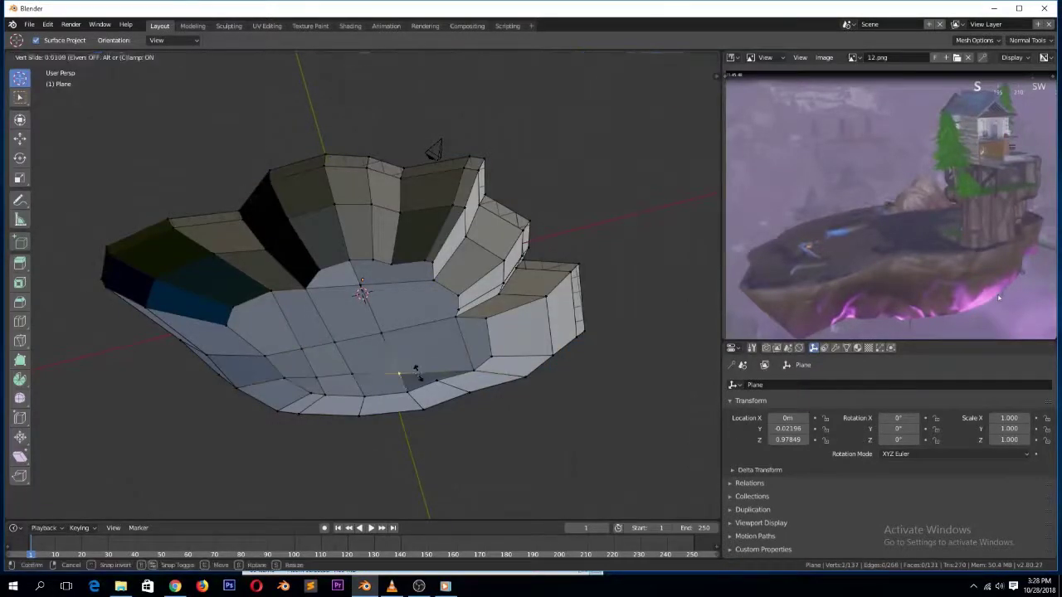
Adjust vertices on the underside and its rim, undoing the unwanted vertex slide and move
click(442, 388)
key(ctrl+z)
drag(476, 269, 483, 267)
right_click(391, 265)
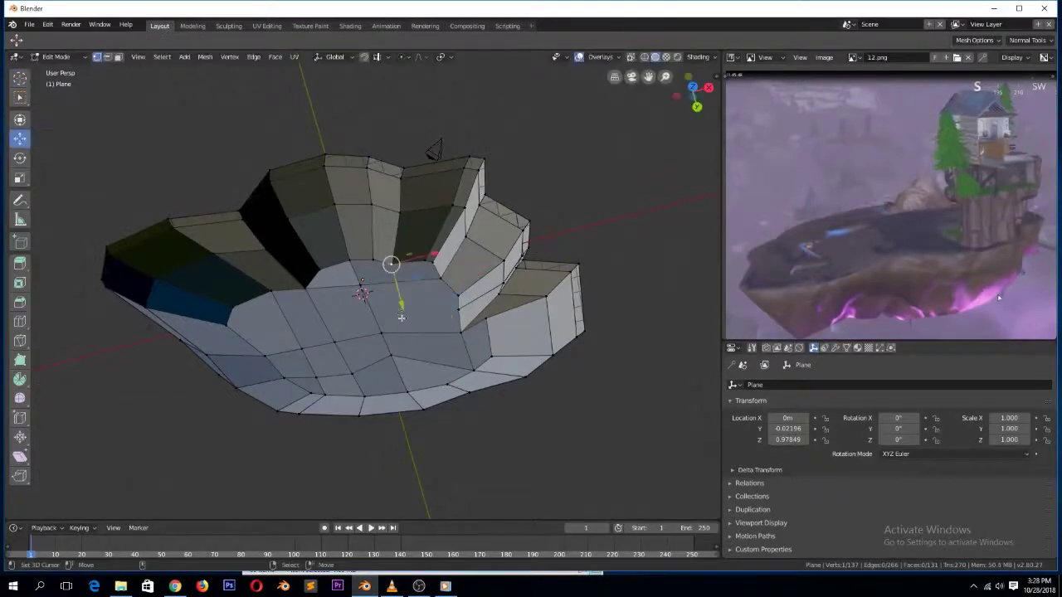
click(396, 307)
key(ctrl+z)
Recalculate the normals of the whole island mesh
key(Tab)
middle_drag(403, 286, 397, 321)
key(KP_7)
key(Tab)
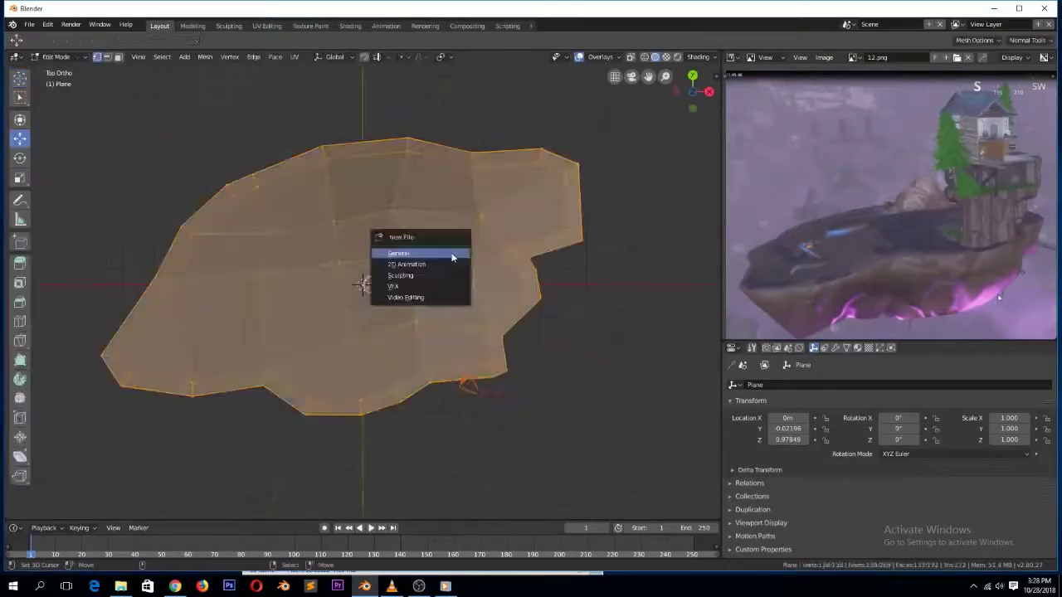
click(205, 57)
mouse_move(249, 196)
click(325, 225)
Check the island's shape in object mode and undo the last three edits to its mesh
key(Tab)
middle_drag(373, 249, 431, 201)
key(Tab)
scroll(389, 344, up, 2)
key(ctrl+z)
key(ctrl+z)
key(ctrl+z)
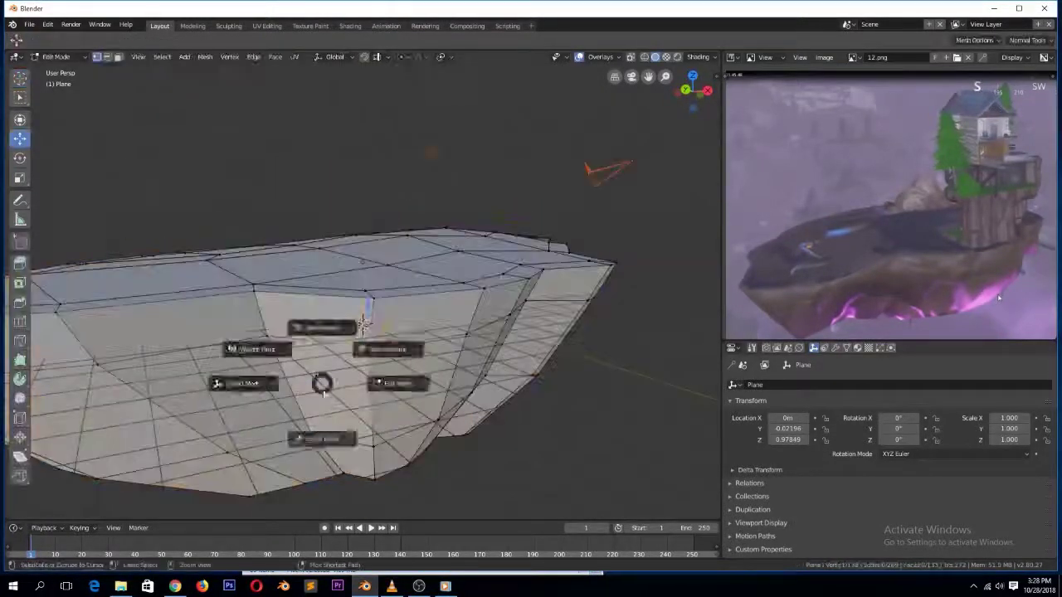
Extrude the selected geometry on the island's side downward
middle_drag(326, 379, 393, 322)
ctrl+right_click(383, 379)
key(e)
click(390, 436)
Select a path of edges on the island's top, slide it along the surface and extrude a neighbouring edge
key(2)
right_click(258, 262)
ctrl+right_click(401, 236)
key(g)
key(g)
click(398, 251)
mouse_move(399, 252)
middle_down()
mouse_move(325, 302)
mouse_move(348, 327)
middle_up()
right_click(321, 306)
key(e)
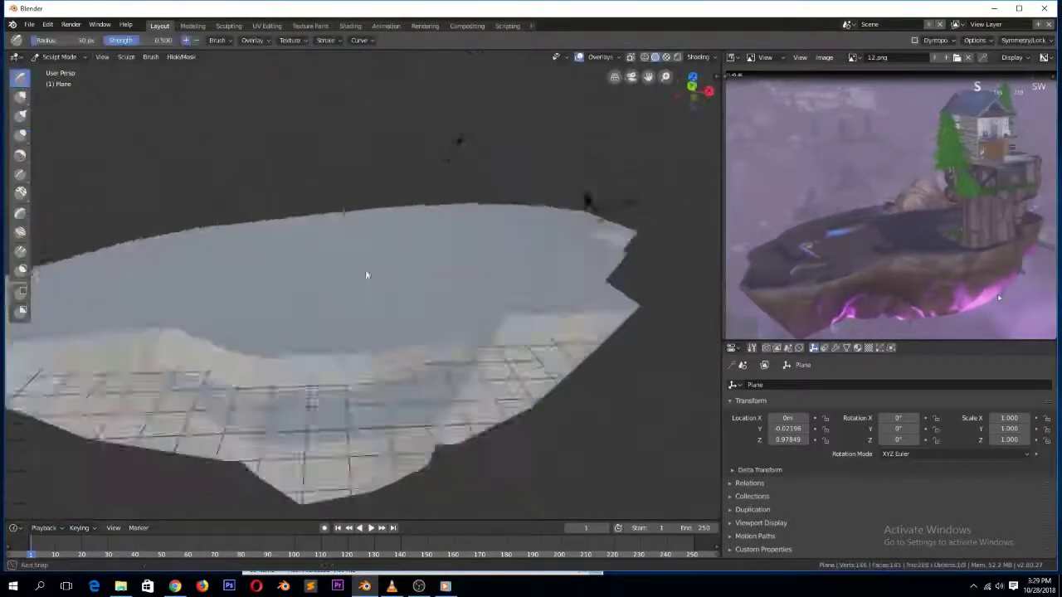
Switch the island from Sculpt Mode back to Edit Mode
middle_drag(367, 274, 334, 266)
key(ctrl+Tab)
click(171, 206)
mouse_move(168, 249)
middle_down()
mouse_move(281, 245)
mouse_move(341, 273)
middle_up()
key(Tab)
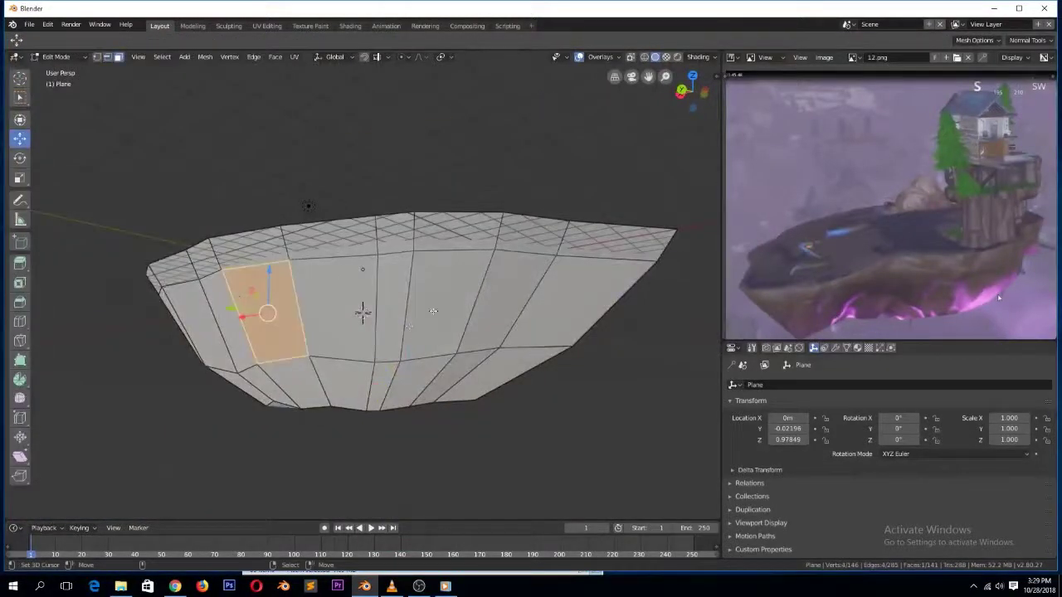
Merge two pairs of closely spaced vertices along the island's side
middle_drag(419, 322, 390, 357)
ctrl+click(398, 363)
click(545, 435)
middle_drag(545, 435, 574, 355)
key(1)
right_click(434, 199)
shift+right_click(433, 203)
key(alt+m)
click(433, 204)
right_click(507, 220)
shift+right_click(515, 219)
key(alt+m)
click(507, 220)
Merge pairs of closely spaced vertices on the island's side and underside at the last selected vertex
middle_drag(506, 219, 472, 245)
right_click(355, 163)
key(alt+m)
right_click(188, 299)
shift+right_click(188, 310)
key(alt+m)
key(a)
middle_drag(199, 307, 609, 272)
key(alt+a)
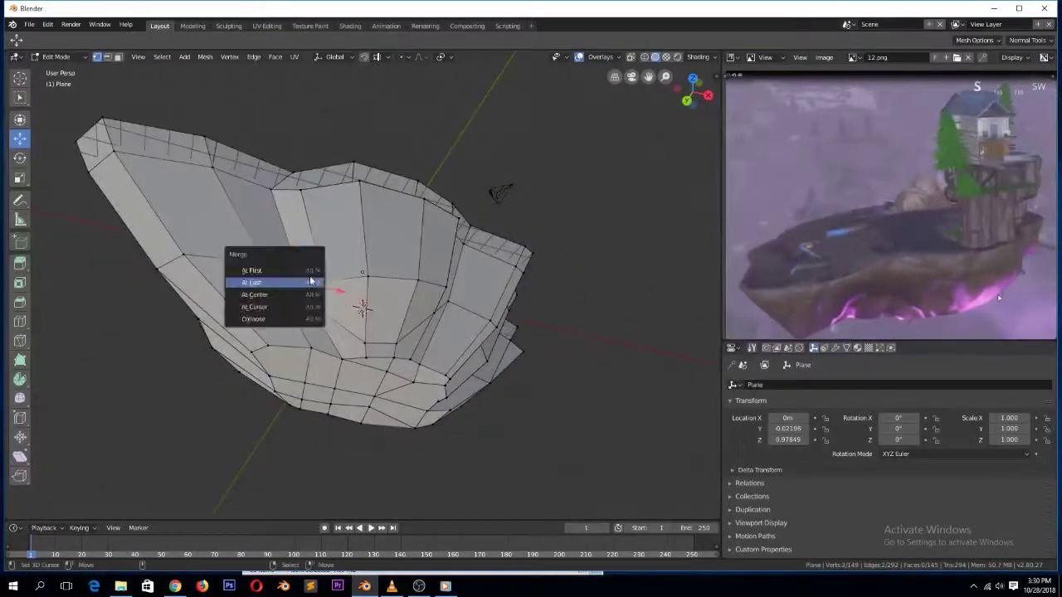
click(311, 282)
key(a)
key(alt+a)
Raise the island 6.45 m along Z in Object Mode and turn on shadows in the viewport shading
middle_drag(351, 243, 432, 345)
key(Tab)
key(g)
key(z)
click(438, 249)
click(697, 57)
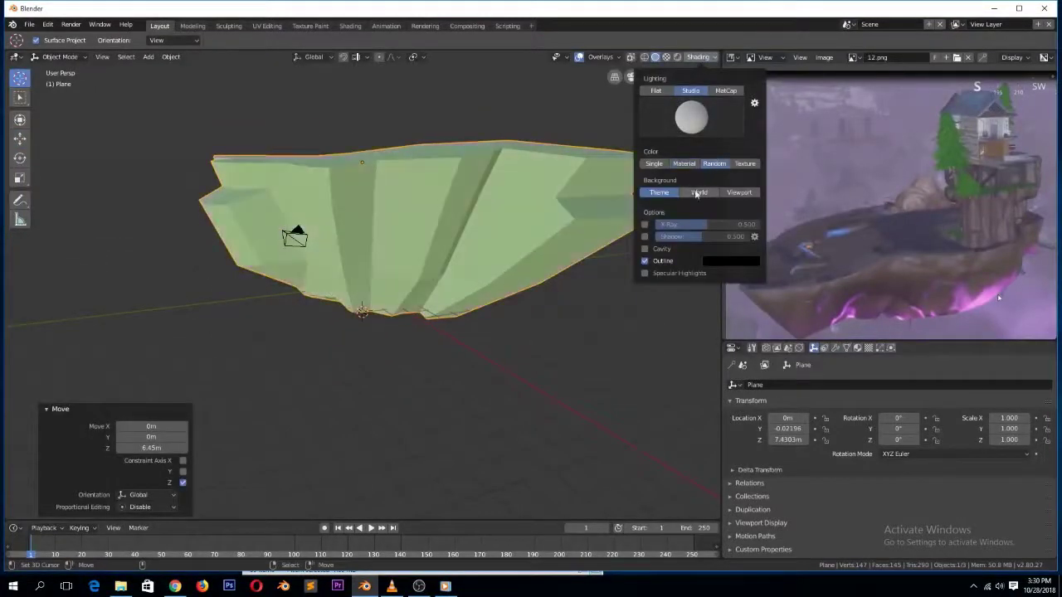
click(644, 236)
Move a vertex beside the island's top rim outward in Edit Mode
mouse_move(564, 155)
middle_down()
mouse_move(483, 189)
mouse_move(546, 192)
mouse_move(553, 182)
mouse_move(597, 207)
mouse_move(661, 219)
mouse_move(277, 273)
middle_up()
key(Tab)
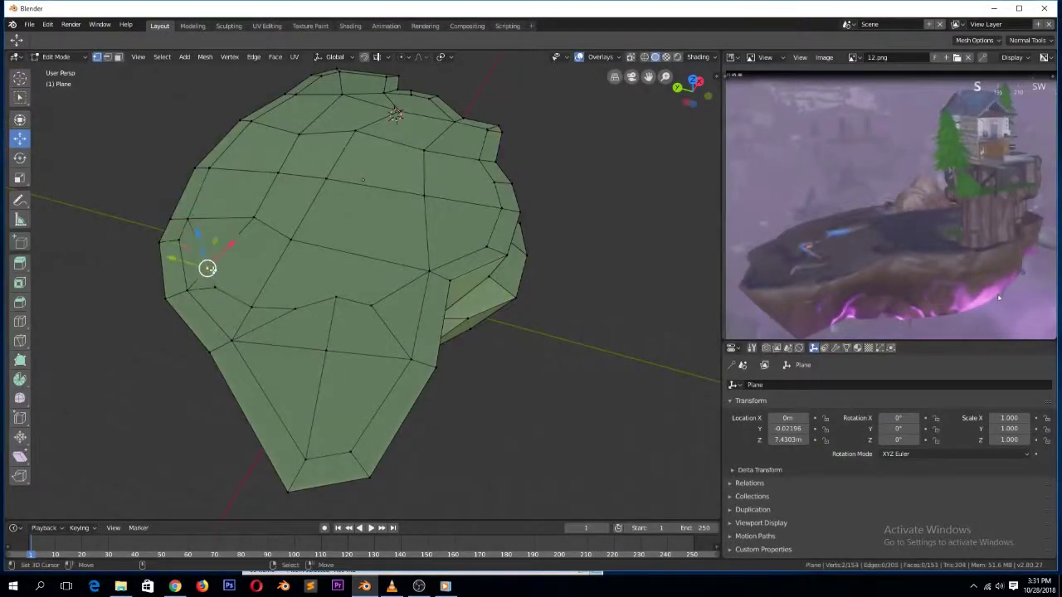
click(203, 251)
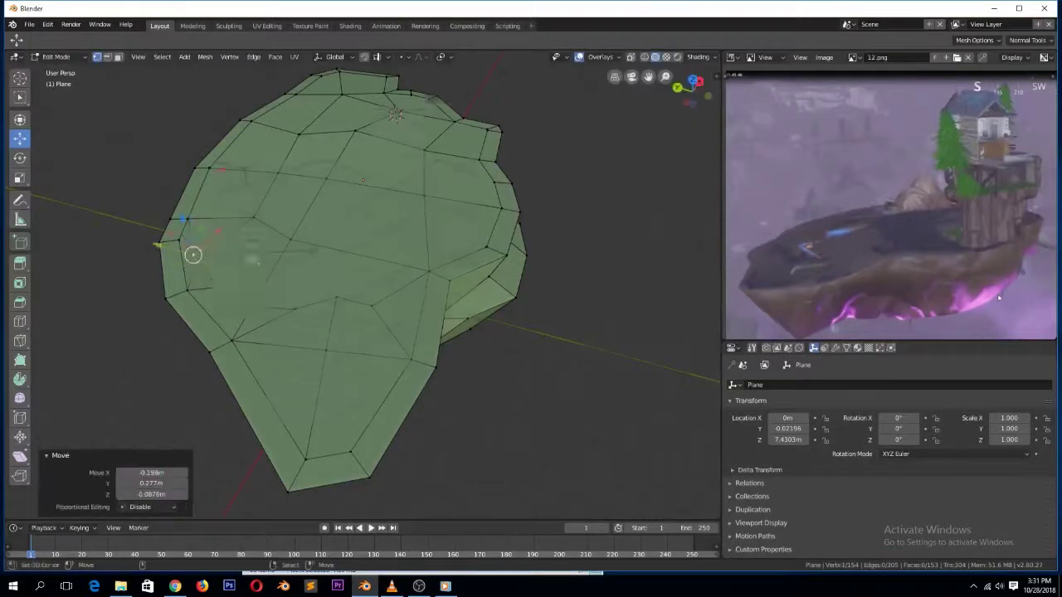
Select the group of faces across the middle of the island's top and extrude them upward into a plateau
middle_drag(203, 251, 521, 230)
click(212, 179)
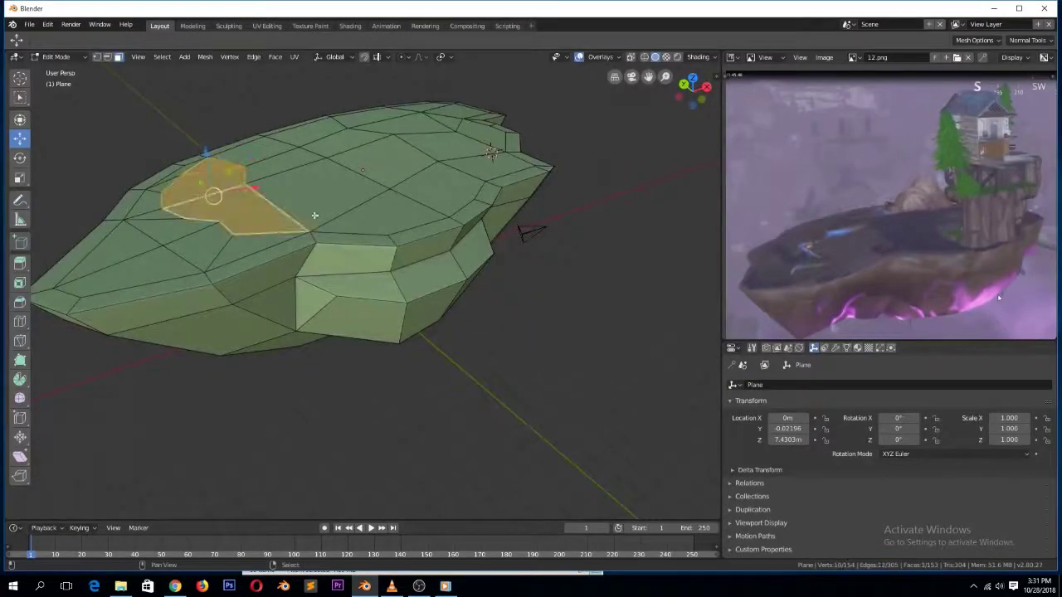
key(ctrl+KP_Add)
middle_drag(314, 216, 309, 116)
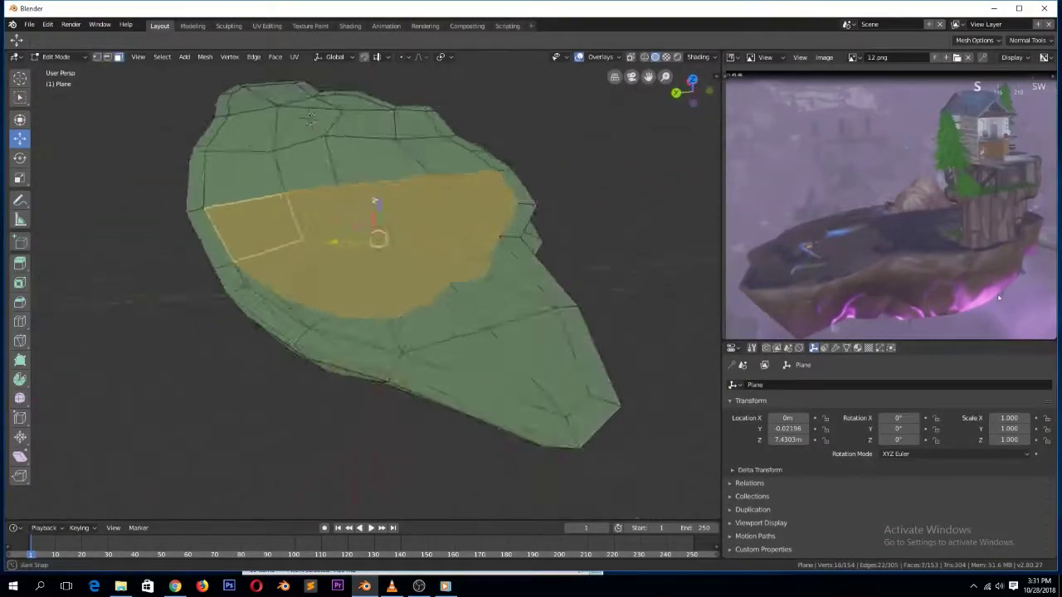
key(e)
click(490, 247)
Select the path of edges along the plateau's long upper edge and lower it along Z
middle_drag(490, 247, 296, 189)
key(2)
ctrl+right_click(296, 184)
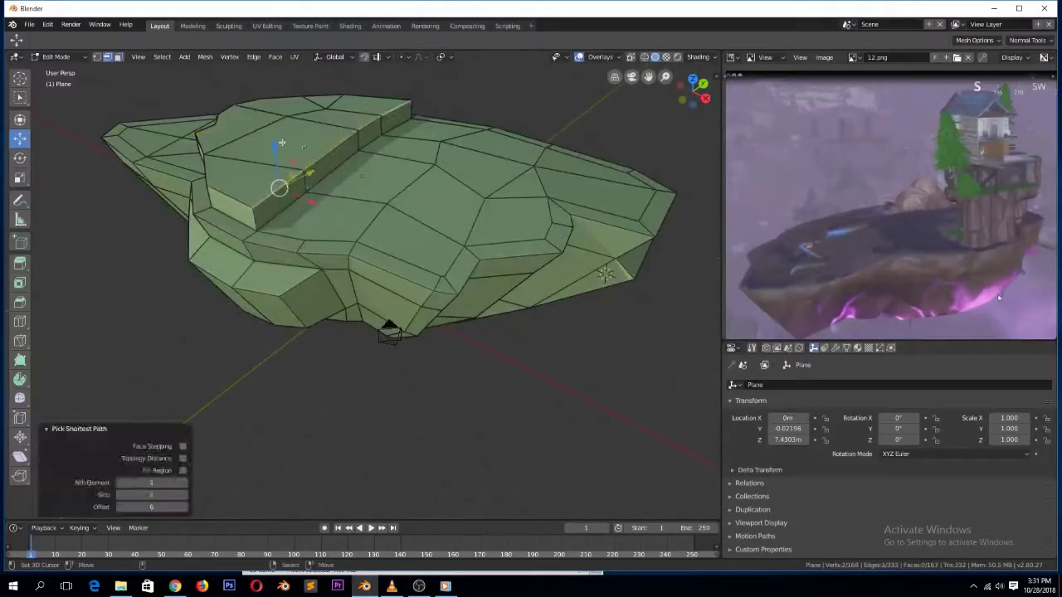
ctrl+right_click(397, 110)
key(g)
key(z)
click(401, 155)
Select two vertices on the plateau's lowered edge and shift them along the X axis
scroll(401, 155, up, 3)
key(KP_Decimal)
scroll(317, 348, down, 2)
mouse_move(317, 349)
middle_down()
mouse_move(314, 314)
mouse_move(311, 364)
middle_up()
scroll(311, 365, up, 3)
right_click(325, 314)
shift+right_click(408, 271)
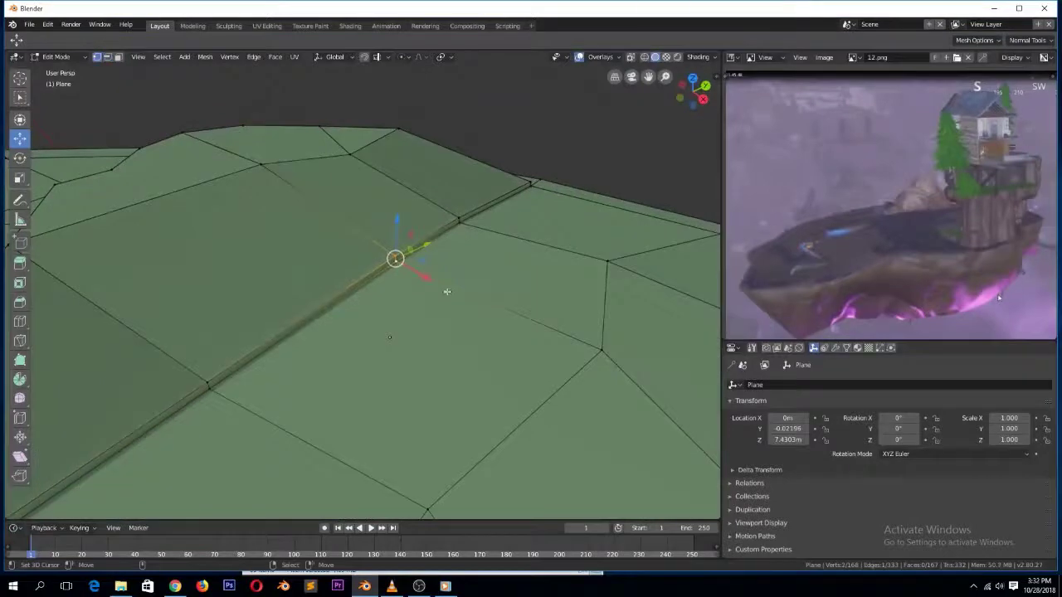
key(g)
key(x)
click(577, 365)
Adjust the height of a single vertex on the plateau's edge along Z
middle_drag(531, 249, 419, 236)
right_click(531, 232)
key(g)
key(z)
click(584, 245)
Select a path on the far side of the plateau's rim and slide it along the surface
middle_drag(593, 264, 597, 249)
scroll(596, 247, down, 5)
ctrl+right_click(516, 322)
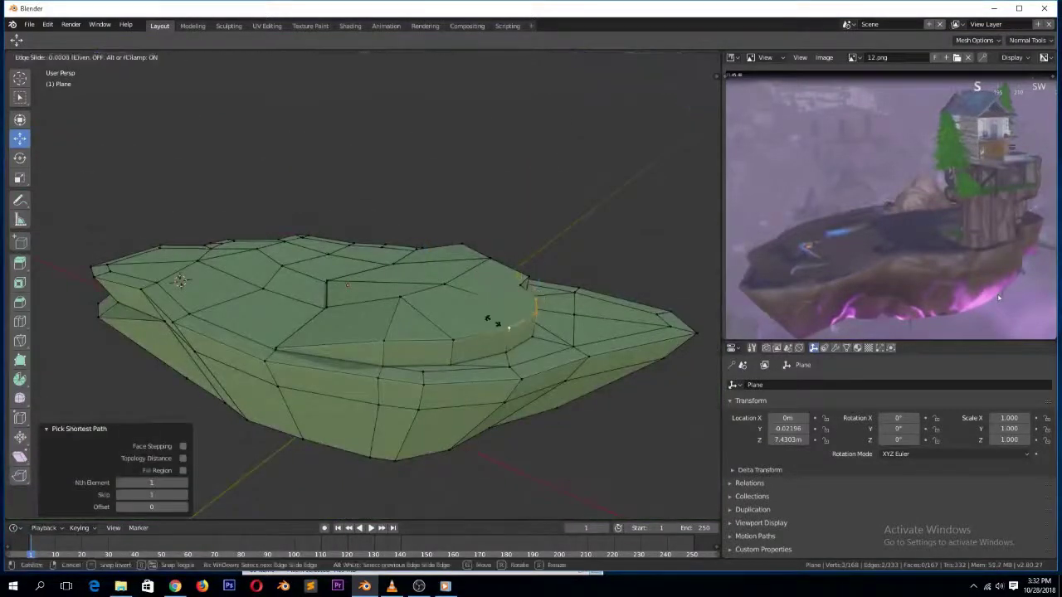
click(485, 320)
Slide two neighbouring vertices on the plateau's side inward along their edges
right_click(454, 338)
key(g)
key(g)
click(440, 330)
right_click(385, 341)
key(g)
key(g)
click(389, 330)
middle_drag(365, 336, 439, 332)
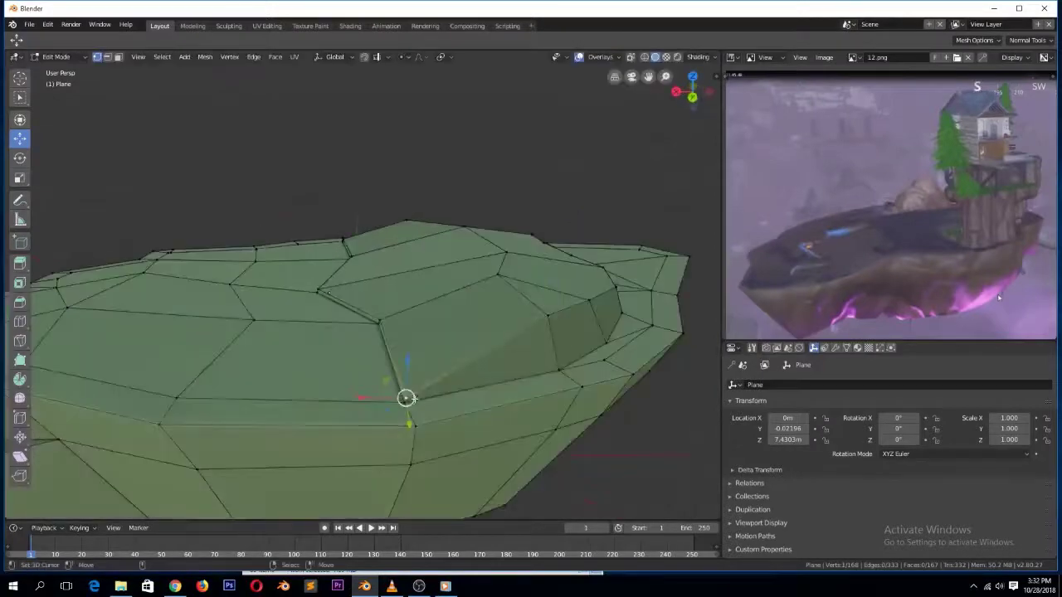
Merge the closely spaced vertices where the plateau meets the island's outer rim
key(alt+m)
click(462, 384)
middle_drag(386, 352, 427, 363)
right_click(434, 321)
middle_drag(434, 321, 499, 311)
right_click(263, 424)
middle_drag(389, 307, 313, 290)
Recalculate the normals of the whole island mesh
key(a)
key(ctrl+n)
key(alt+a)
Slide vertices along the plateau's step edge, raise one slightly and return to Object Mode
right_click(403, 264)
key(g)
key(g)
click(340, 264)
right_click(325, 358)
key(g)
key(g)
right_click(374, 255)
middle_drag(374, 256, 408, 222)
drag(327, 229, 327, 216)
key(Tab)
Cut a curved path of edges across the island's flat top beside the plateau in Edit Mode
middle_drag(386, 224, 444, 377)
key(Tab)
key(a)
key(alt+a)
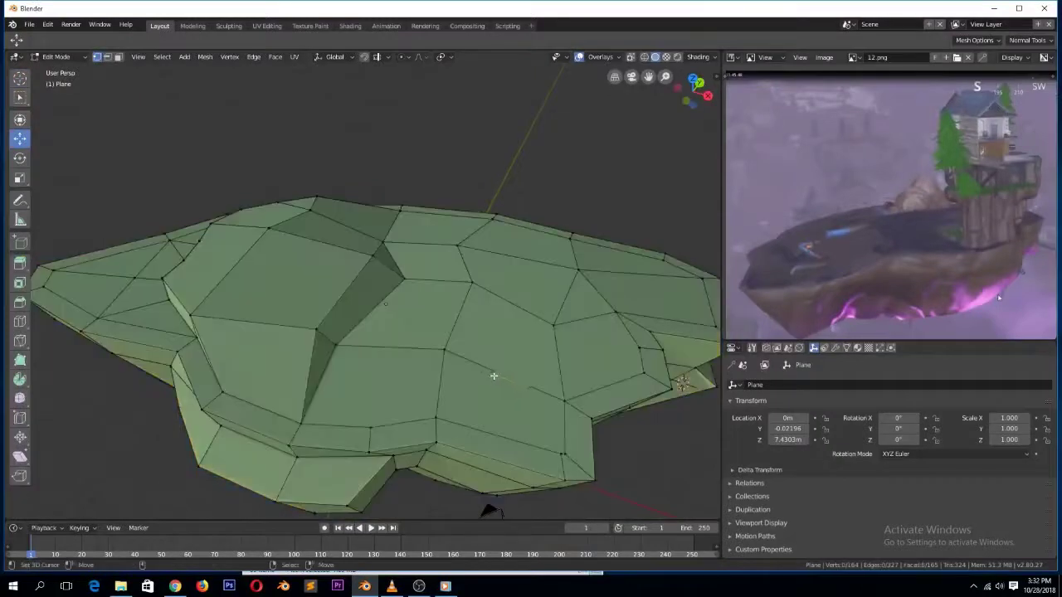
click(416, 375)
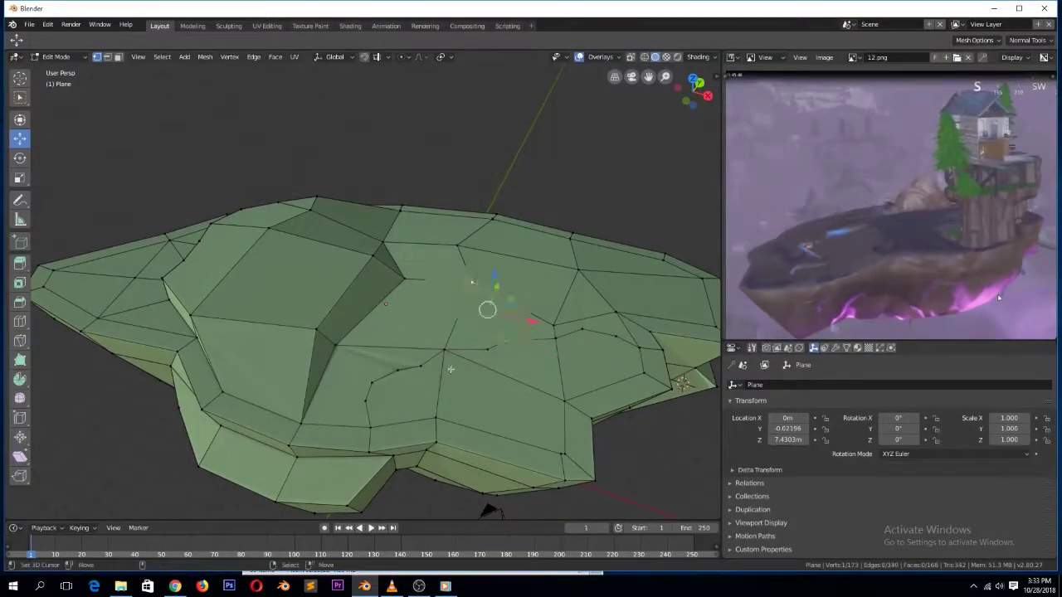
Merge the doubled vertices at the end of the curved cut nearest the plateau
key(a)
click(365, 401)
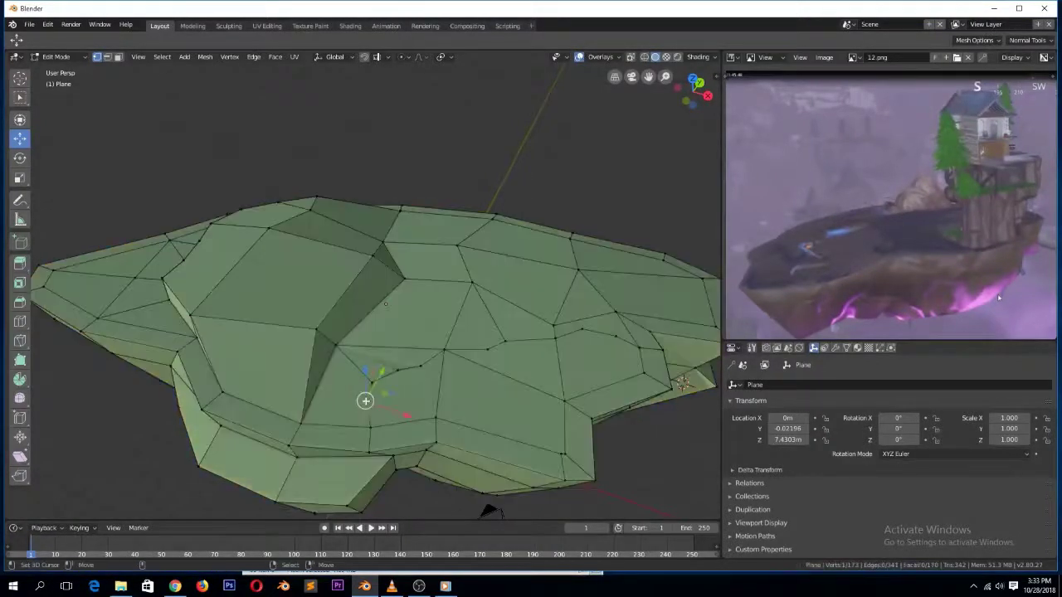
key(alt+m)
click(386, 412)
Connect a vertex of the curved cut to the plateau's base and shift the crossing vertex toward the plateau
right_click(399, 369)
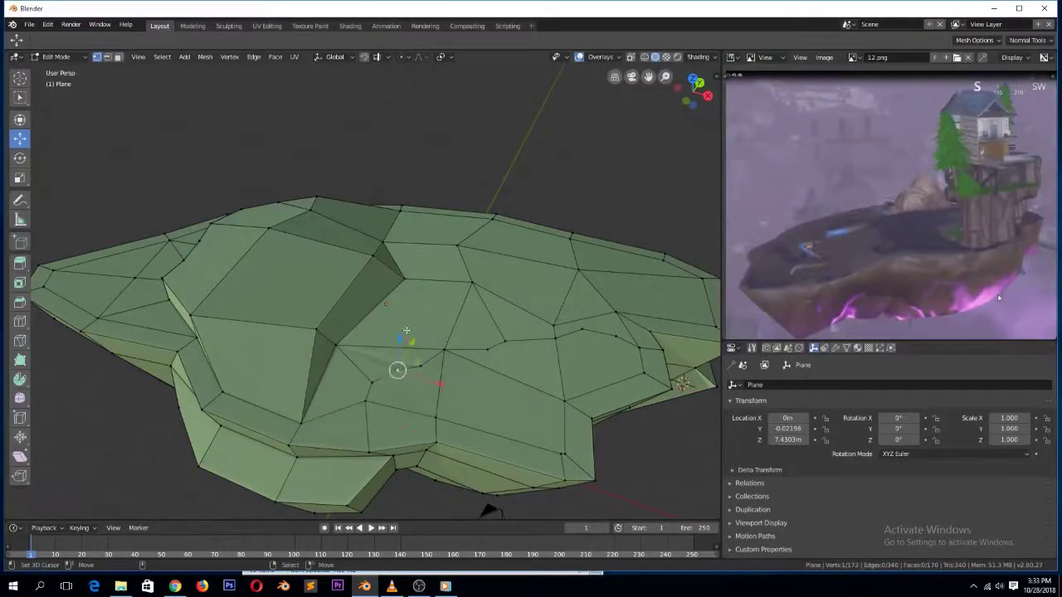
key(g)
key(g)
click(439, 292)
Connect a vertex of the curved cut to the vertex below it at the island's rim with a new edge
right_click(422, 367)
shift+right_click(435, 415)
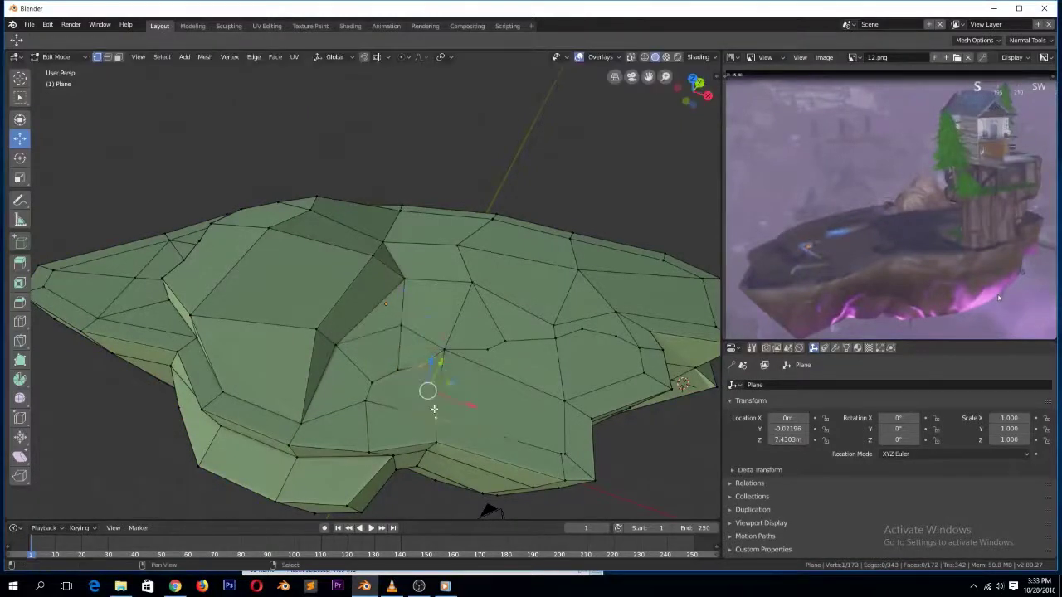
key(j)
key(a)
Connect the cut's end vertices to the island's front rim corner and subdivide the connecting edges
right_click(435, 417)
click(435, 417)
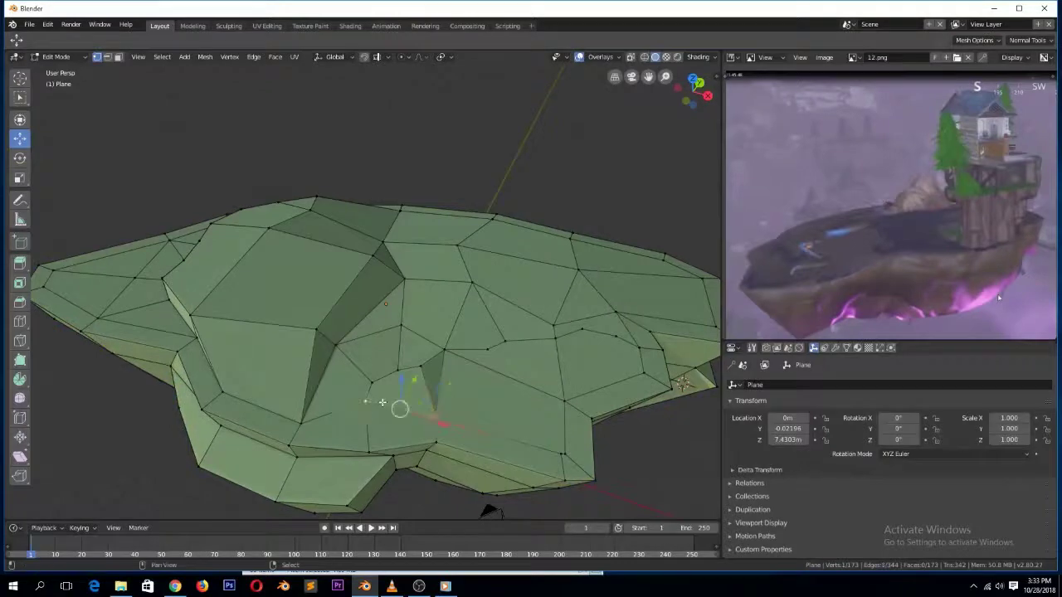
shift+right_click(562, 458)
key(w)
click(513, 346)
right_click(390, 406)
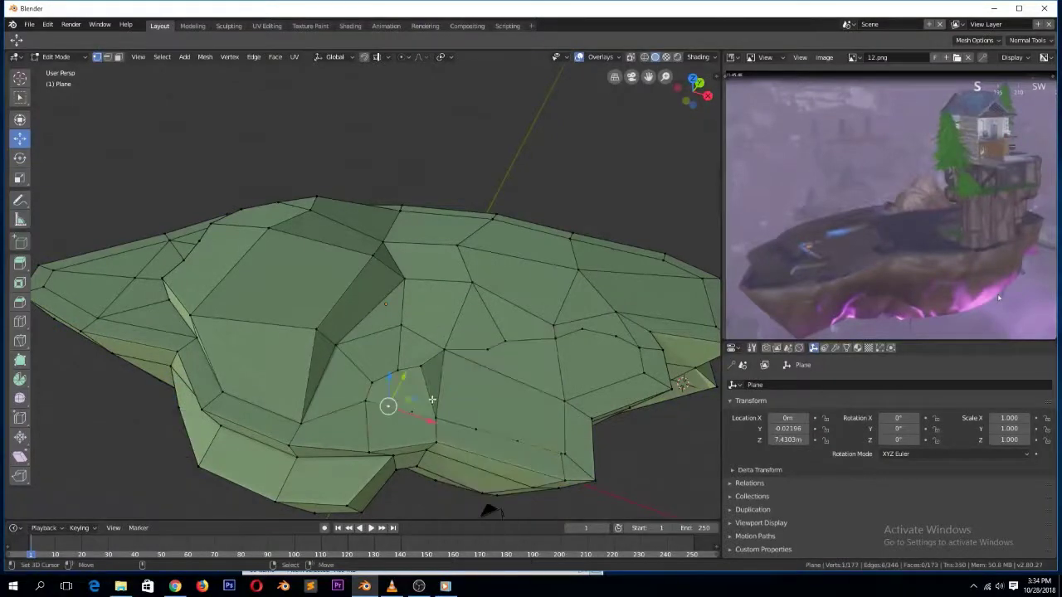
Reposition the subdivided vertices from the top view to form an irregular outline near the island's front rim
key(KP_7)
key(g)
click(457, 421)
right_click(472, 409)
key(g)
click(480, 408)
right_click(507, 405)
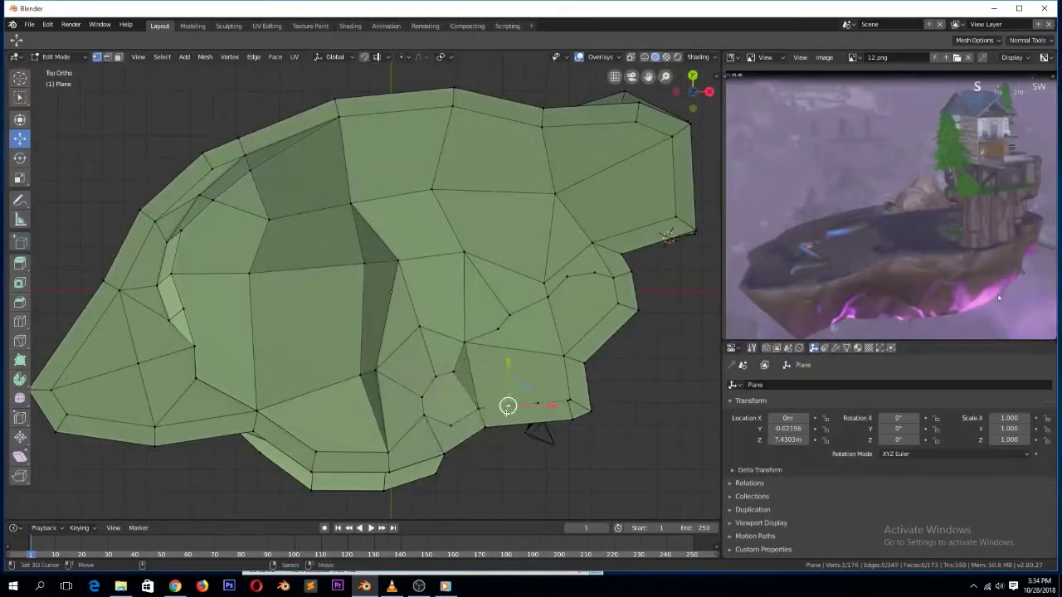
key(g)
click(514, 399)
right_click(569, 399)
key(g)
click(570, 351)
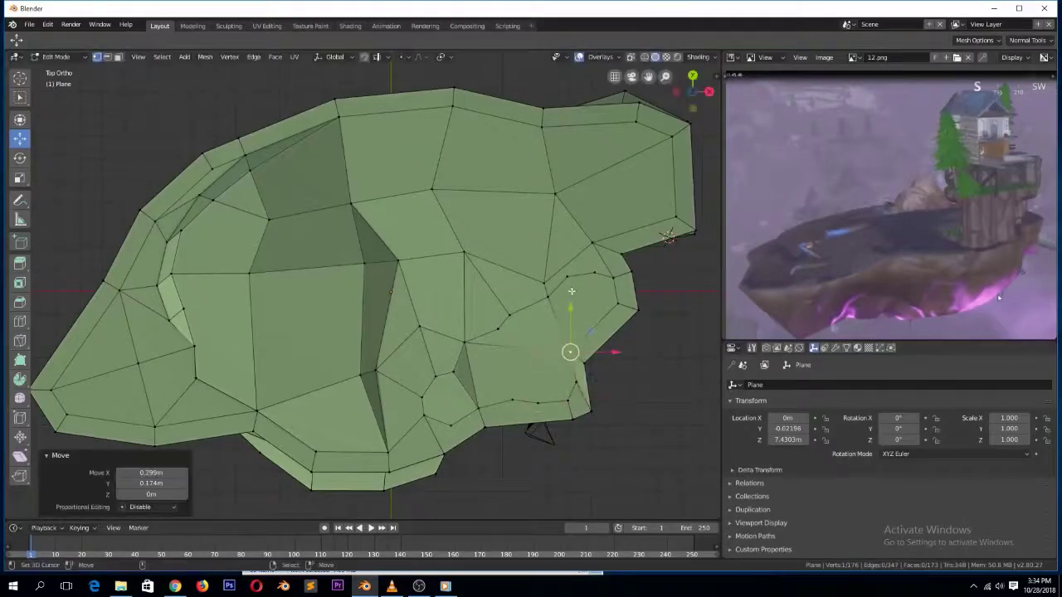
Adjust the height along Z of the vertex on the inner side of the outlined area
right_click(454, 374)
middle_drag(465, 385, 370, 413)
key(g)
key(z)
click(464, 358)
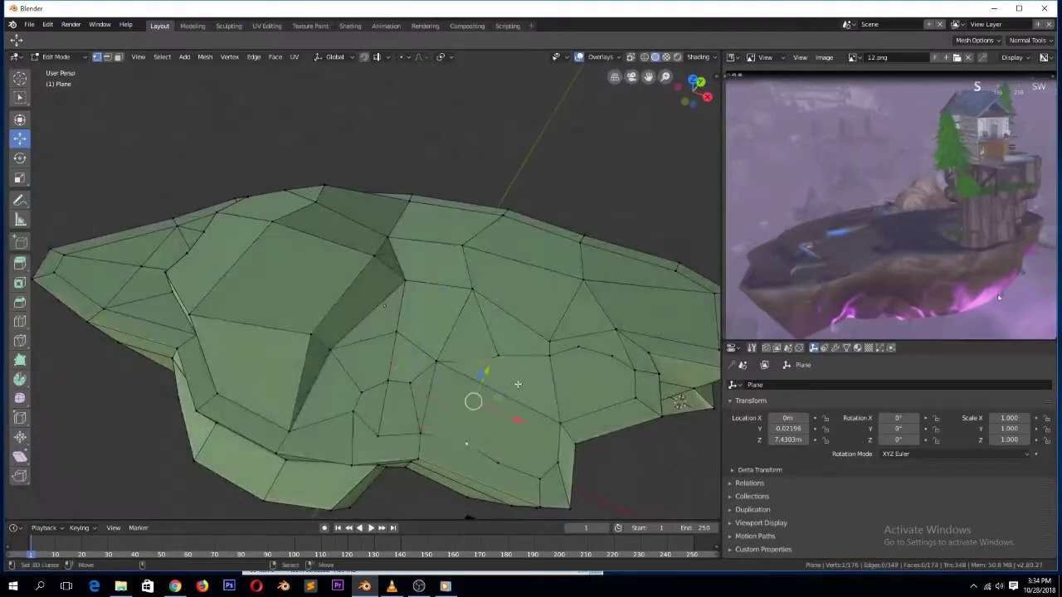
Select the faces enclosed by the outline and extrude them upward into a tall rock block
click(478, 374)
key(a)
key(a)
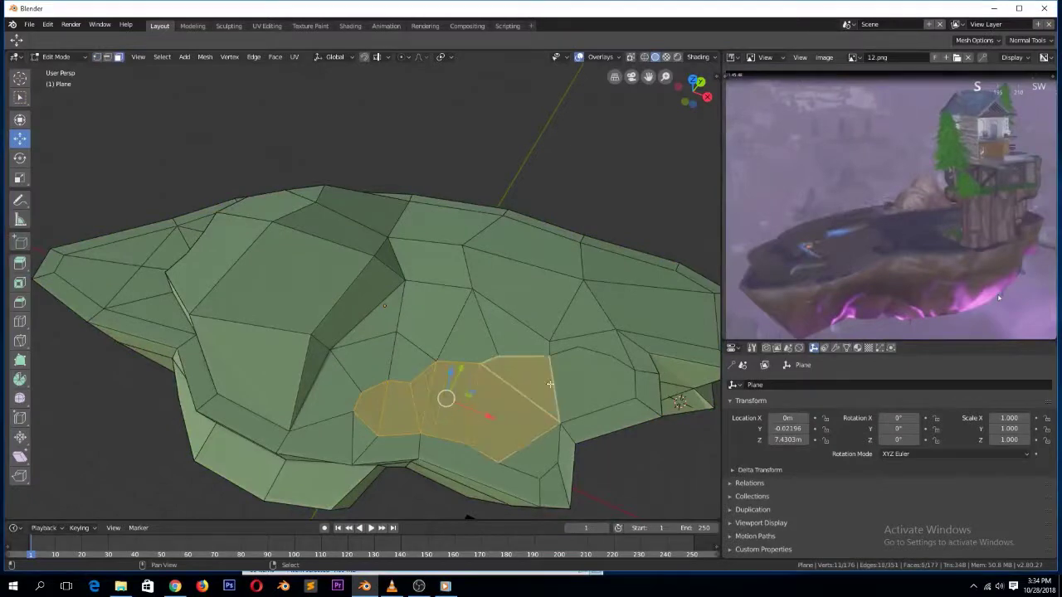
middle_drag(549, 434, 538, 357)
key(e)
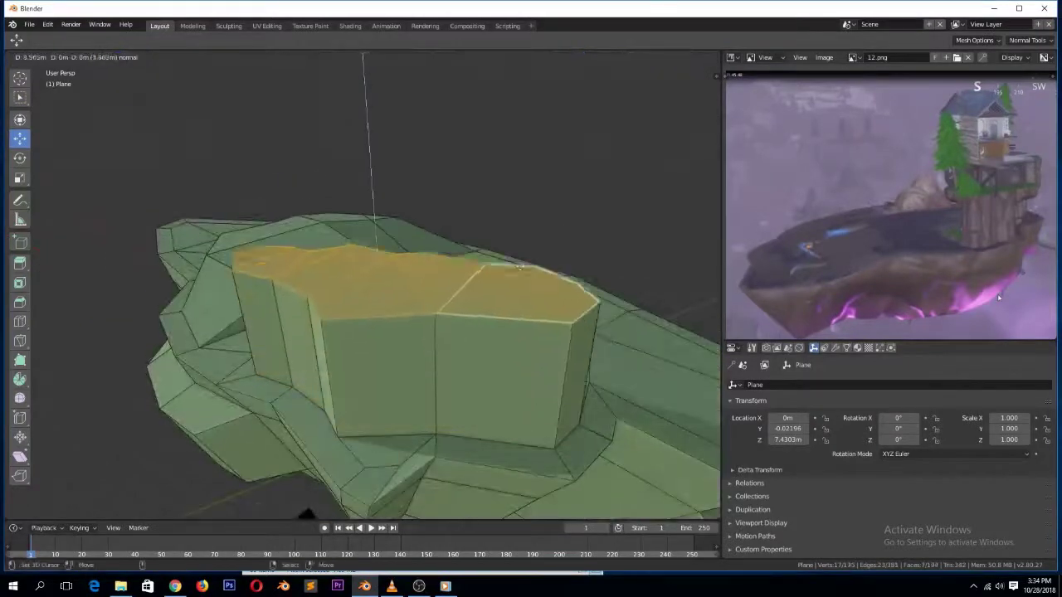
click(541, 304)
middle_drag(541, 304, 499, 311)
Switch the island from Edit Mode to Object Mode
mouse_move(365, 405)
middle_down()
mouse_move(374, 372)
mouse_move(537, 268)
middle_up()
click(369, 370)
click(369, 370)
key(ctrl+Tab)
click(478, 308)
key(ctrl+Tab)
click(401, 315)
Start saving the scene and create a folder named "floating island" inside D:\models\cg trader
key(ctrl+s)
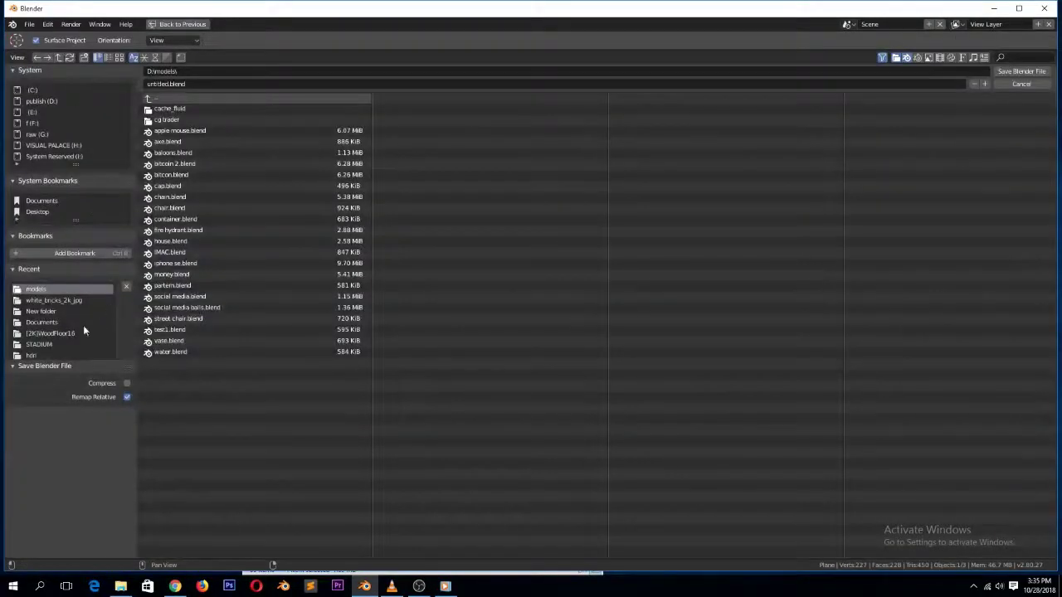
click(56, 344)
click(149, 97)
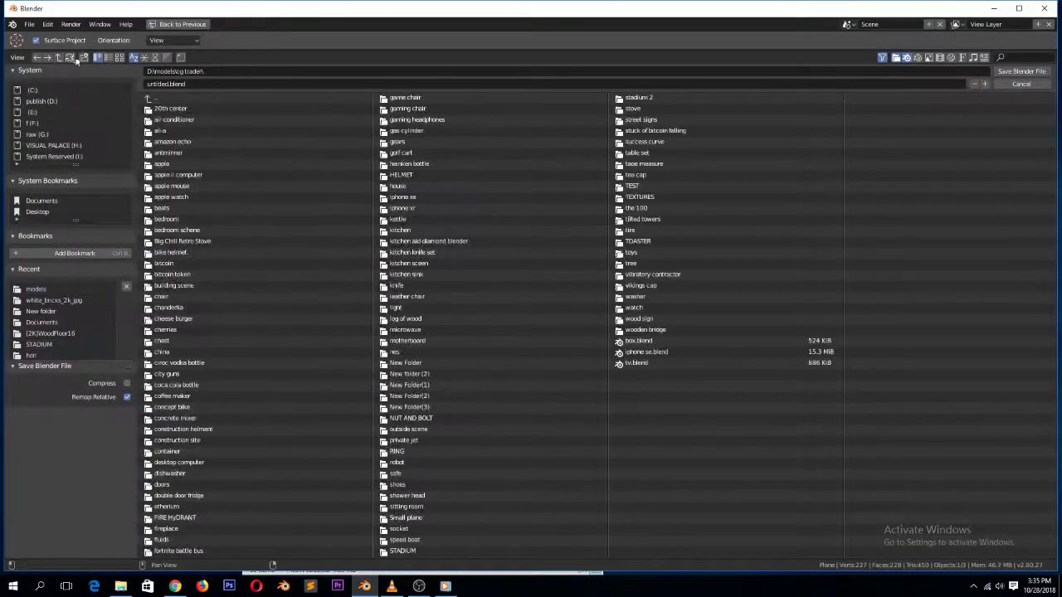
click(84, 58)
text(floating islan)
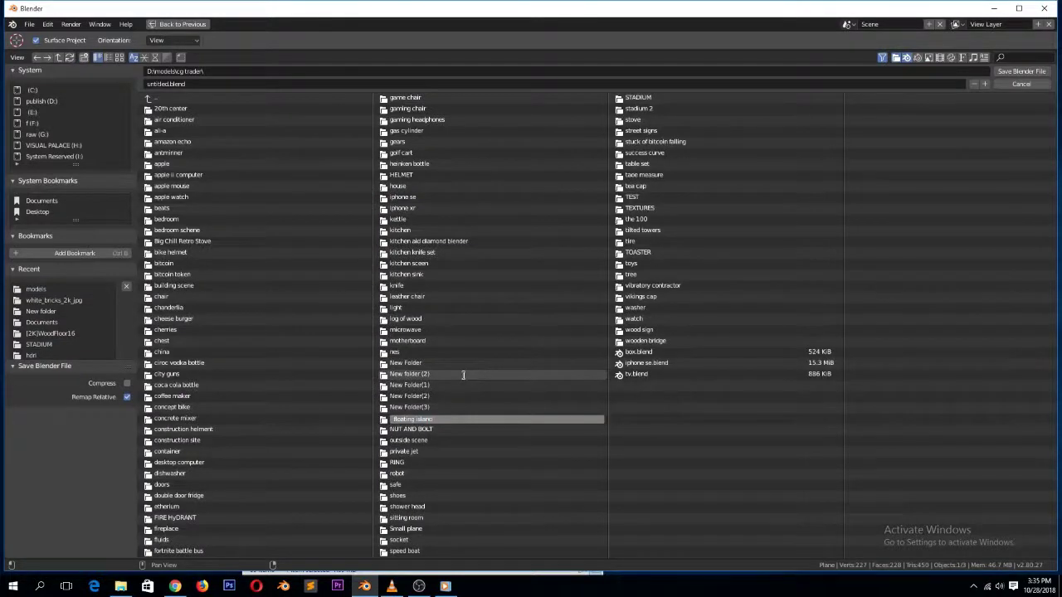
text(d)
key(Return)
Save the scene in the floating island folder under the file name "floating island"
click(195, 539)
click(424, 83)
text(floating island)
key(Return)
click(1005, 73)
Enter Edit Mode on the island and slide a vertex near the rock block's base along its edge
middle_drag(514, 291, 583, 277)
key(Tab)
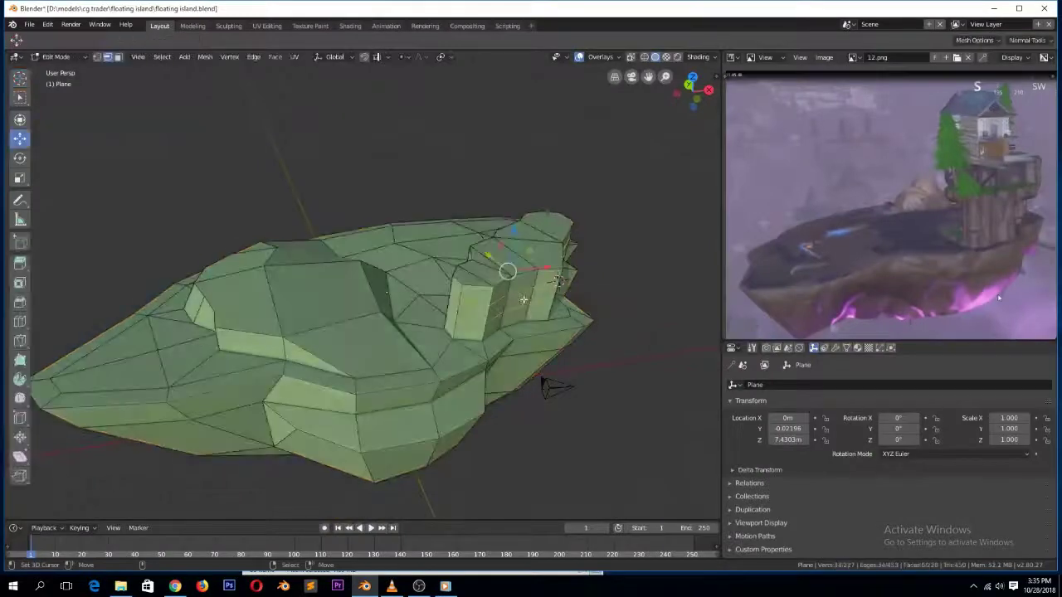
key(KP_Decimal)
middle_drag(365, 332, 414, 340)
right_click(261, 472)
key(g)
key(g)
click(275, 449)
Slide the vertex pair at the block's end corner, and shift the vertex midway down its wall
right_click(236, 320)
shift+right_click(263, 340)
key(g)
key(g)
click(300, 311)
right_click(262, 386)
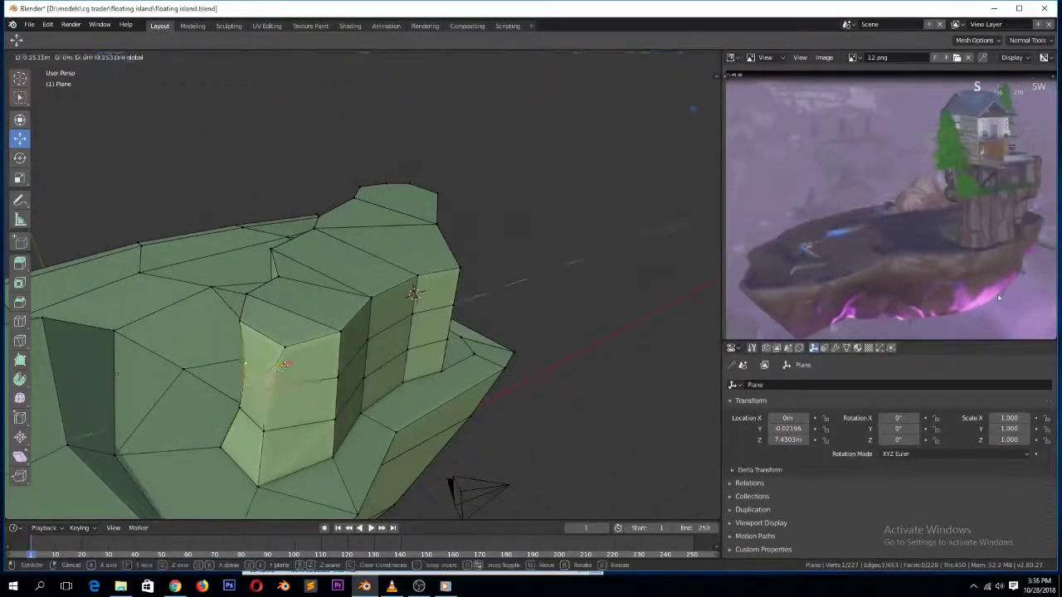
click(274, 371)
Reposition vertices down the block's end wall and shift a pair near its base to break up the straight sides
middle_drag(320, 356, 281, 338)
right_click(292, 328)
ctrl+right_click(298, 398)
middle_drag(301, 390, 350, 406)
key(g)
click(356, 365)
right_click(365, 351)
right_click(328, 428)
shift+right_click(325, 462)
drag(307, 428, 312, 434)
Shift one vertical vertex pair on the rock block's wall and merge a neighbouring pair
middle_drag(395, 353, 240, 355)
right_click(290, 342)
shift+right_click(292, 370)
drag(322, 336, 316, 340)
right_click(316, 367)
shift+right_click(318, 391)
key(alt+m)
click(332, 384)
Lower individual vertices around the rock block along Z to make its height uneven
right_click(304, 306)
middle_drag(331, 292, 328, 257)
drag(319, 218, 319, 233)
right_click(430, 246)
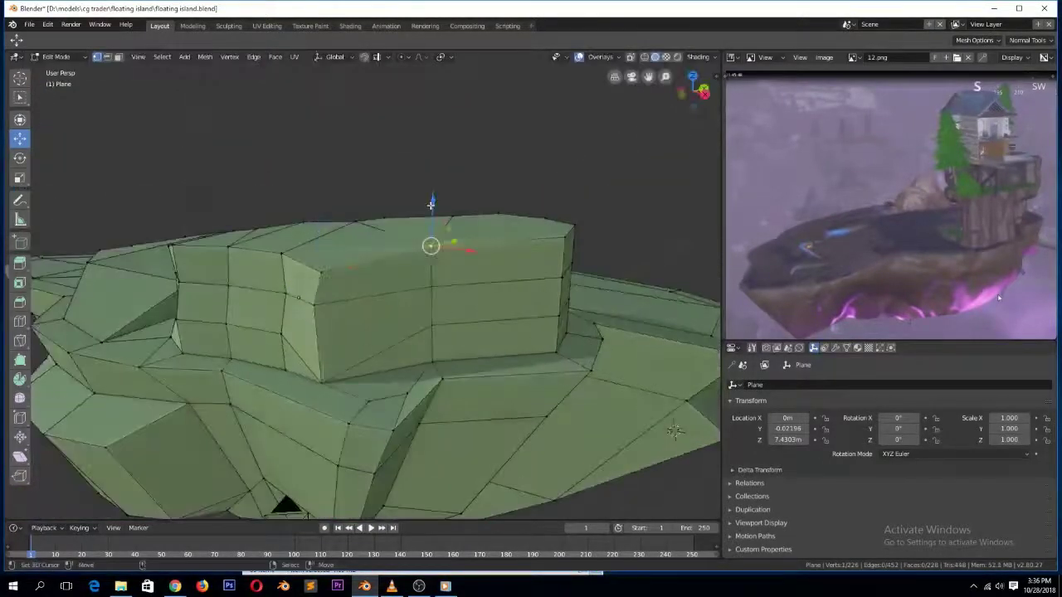
drag(431, 206, 430, 212)
middle_drag(207, 286, 301, 306)
right_click(244, 324)
drag(243, 285, 244, 290)
Merge the vertices picked on the block's inner wall at the last selected one, then clear the selection
middle_drag(249, 292, 424, 310)
right_click(411, 311)
ctrl+right_click(260, 261)
right_click(260, 326)
ctrl+right_click(401, 384)
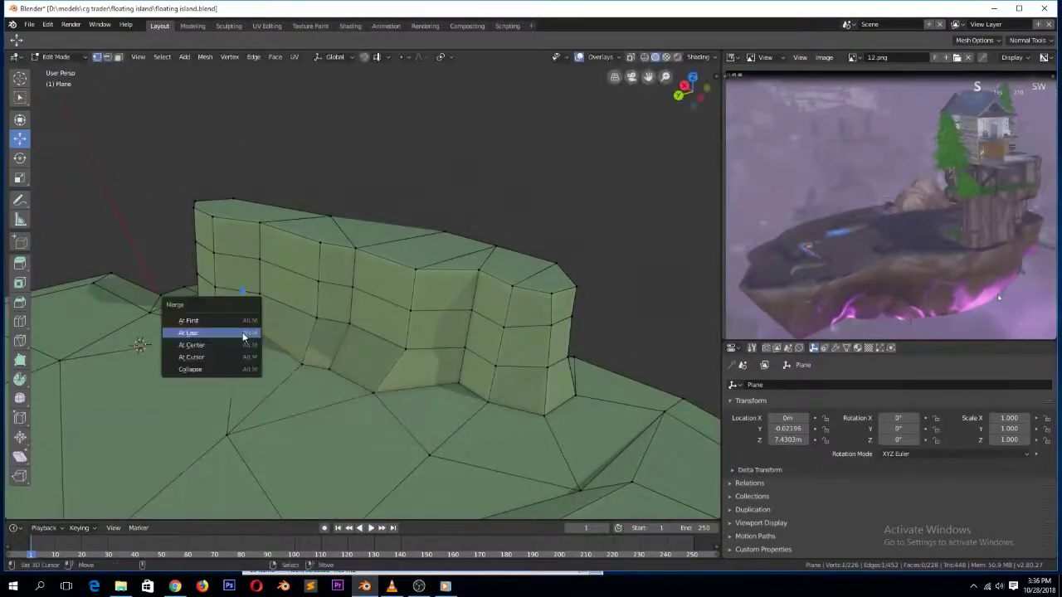
click(243, 336)
key(a)
key(a)
Merge a vertical vertex pair on the inner wall and shift the adjacent horizontal pair sideways
mouse_move(407, 367)
middle_down()
mouse_move(360, 353)
mouse_move(402, 363)
middle_up()
right_click(395, 339)
shift+right_click(398, 300)
key(alt+m)
click(406, 326)
right_click(343, 322)
shift+right_click(308, 322)
middle_drag(306, 332, 313, 352)
drag(292, 347, 287, 349)
Reposition a lower vertex and a horizontal pair of wall vertices on the rock block
right_click(318, 264)
middle_drag(255, 276, 406, 389)
drag(284, 456, 288, 455)
right_click(263, 274)
shift+right_click(316, 276)
drag(250, 286, 270, 279)
Slide two wall vertices along their edges and merge two vertices at the foot of the block's outer wall
right_click(268, 330)
shift+right_click(322, 334)
key(shift+v)
middle_drag(335, 349, 419, 363)
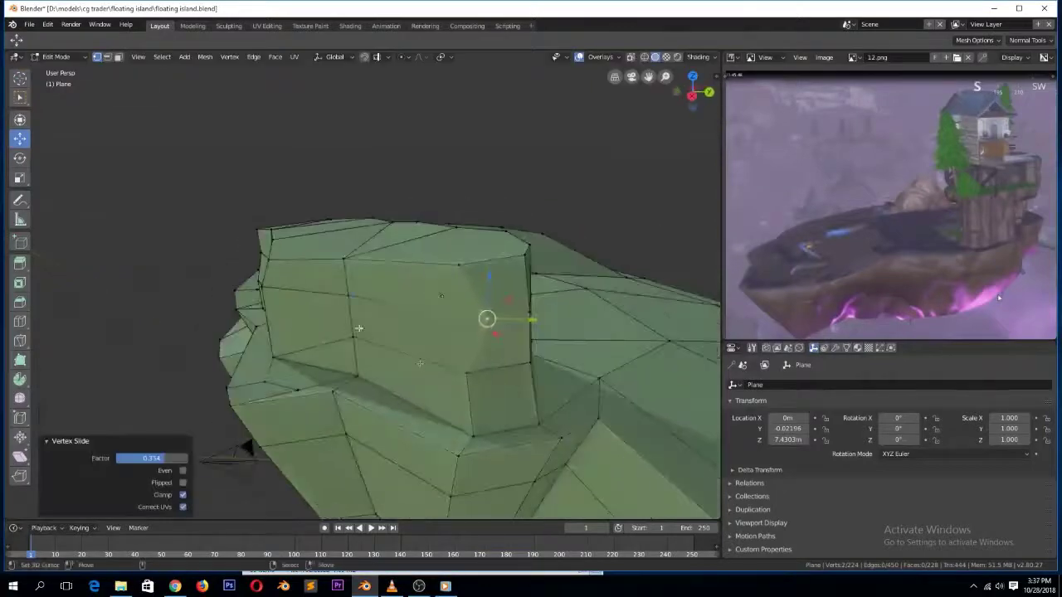
right_click(357, 375)
shift+right_click(333, 391)
key(alt+m)
click(335, 389)
Move a vertex on the block's outer wall downward and inspect the shape in Object Mode
right_click(352, 339)
middle_drag(355, 342, 326, 380)
drag(323, 380, 318, 394)
right_click(331, 317)
key(Tab)
middle_drag(324, 337, 403, 356)
scroll(417, 349, up, 3)
Knife-cut across the block's top from the top view, and extrude the inner faces upward 1.06 m along Z
key(Tab)
key(KP_7)
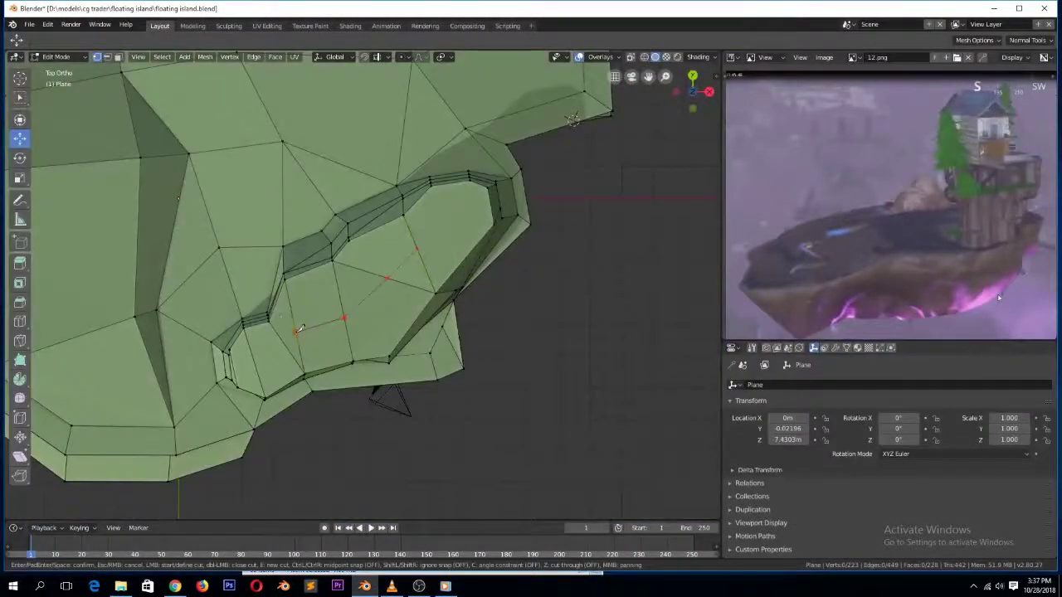
middle_drag(441, 190, 374, 254)
ctrl+right_click(382, 290)
key(e)
click(462, 256)
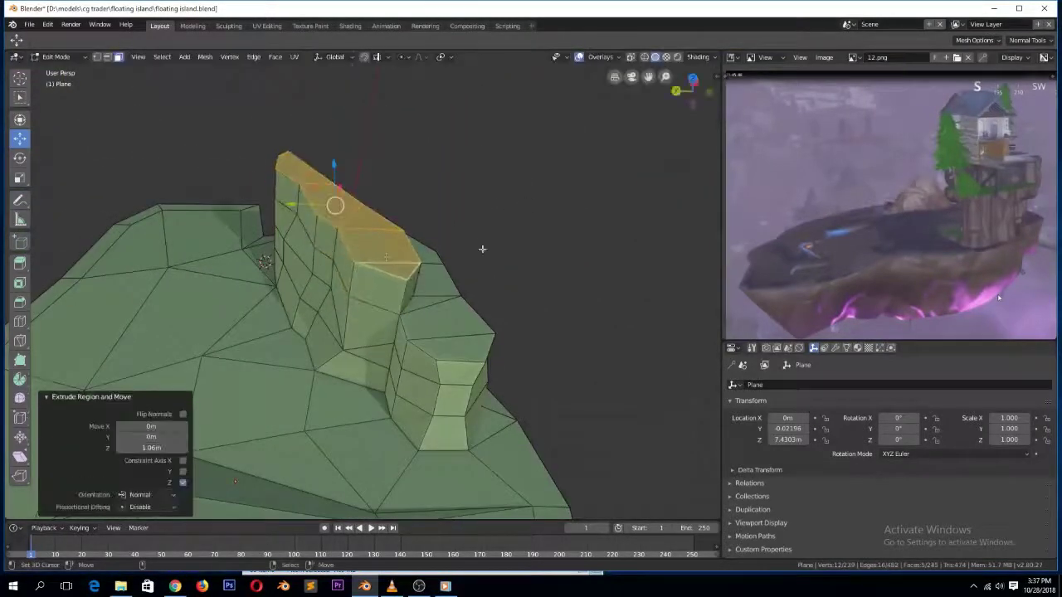
Select rows of vertices across the raised inner wall and shift them sideways to roughen the surface
middle_drag(462, 255, 412, 244)
ctrl+right_click(236, 259)
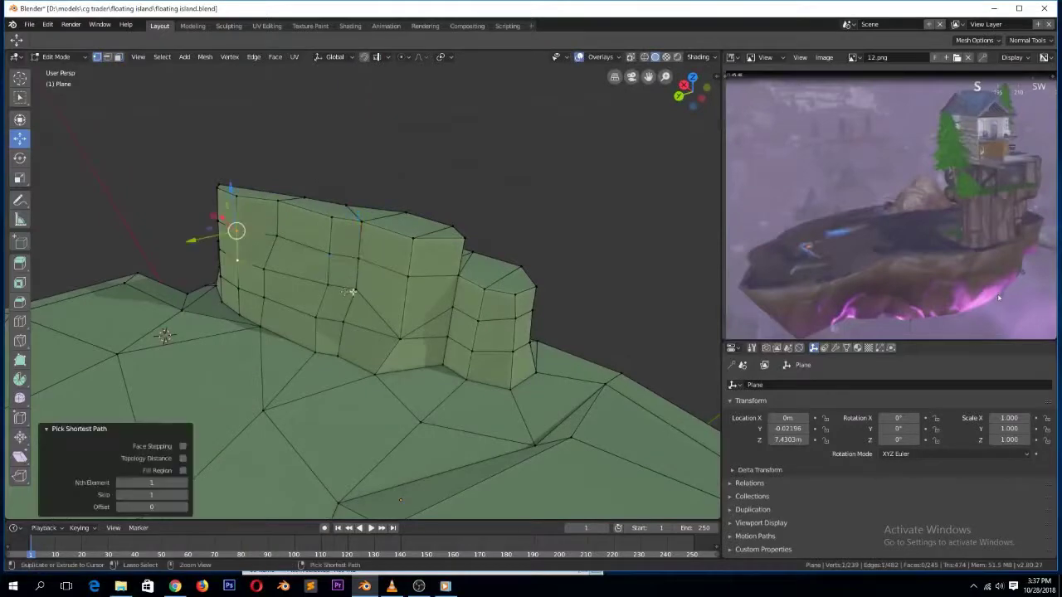
middle_drag(306, 257, 340, 309)
shift+right_click(297, 301)
ctrl+right_click(407, 368)
shift+right_click(299, 332)
ctrl+right_click(401, 416)
drag(312, 329, 286, 336)
Shift another row of inner-wall vertices sideways, slide a single vertex along its edge, and return to Object Mode
right_click(276, 241)
ctrl+right_click(382, 294)
drag(293, 267, 250, 283)
right_click(281, 276)
right_click(303, 297)
key(g)
key(g)
click(312, 308)
middle_drag(311, 309, 540, 393)
key(Tab)
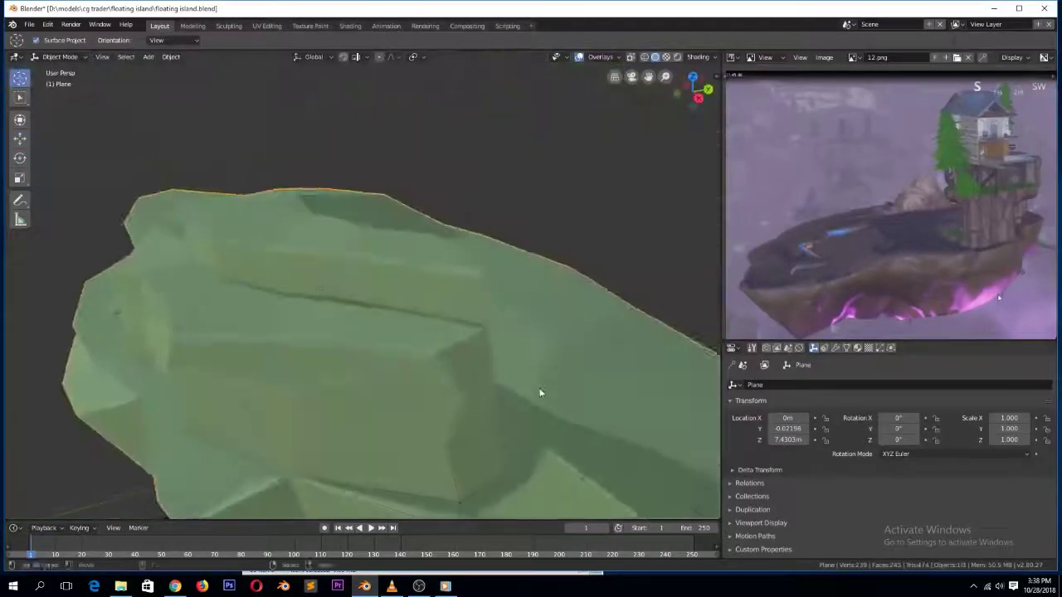
Reposition the vertices at the foot of the raised tier where it meets the lower ledge
key(Tab)
shift+right_click(289, 295)
middle_drag(344, 285, 350, 362)
drag(294, 323, 302, 333)
middle_drag(303, 335, 418, 329)
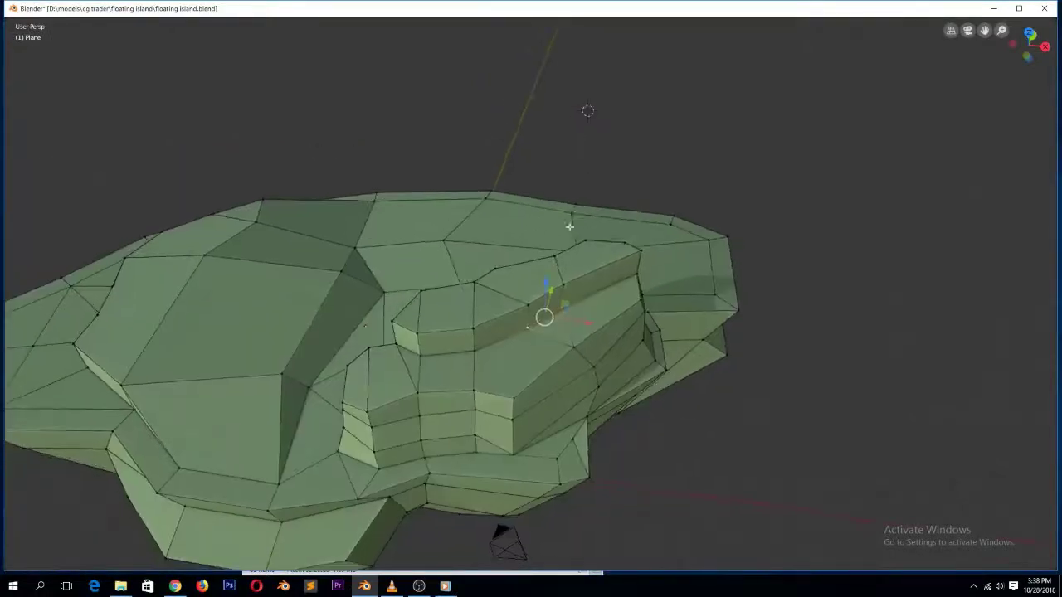
key(Tab)
key(ctrl+space)
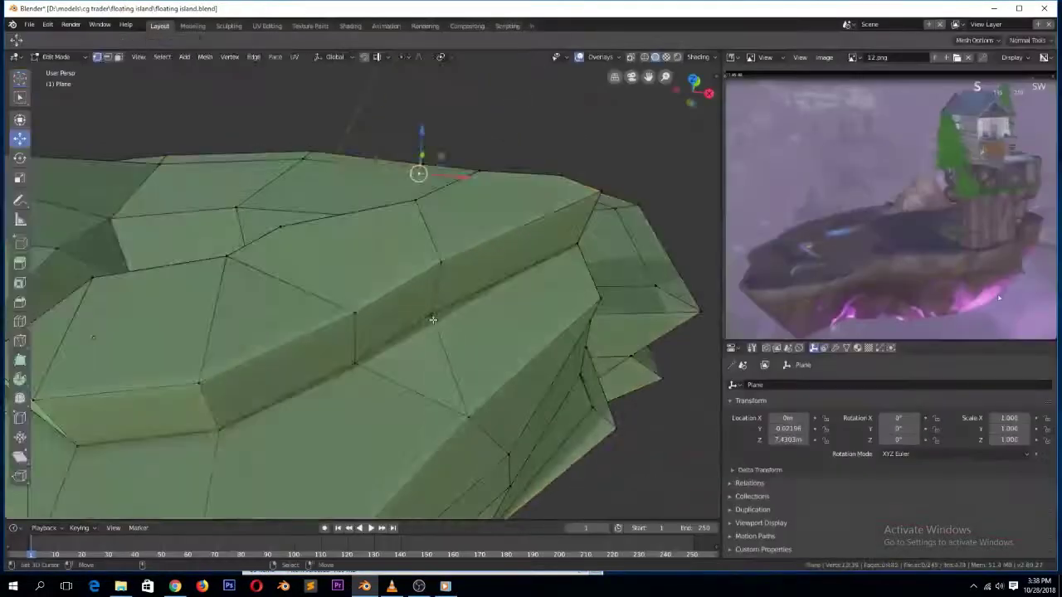
Create a custom transform orientation from the selected edge at the foot of the raised tier
key(shift+s)
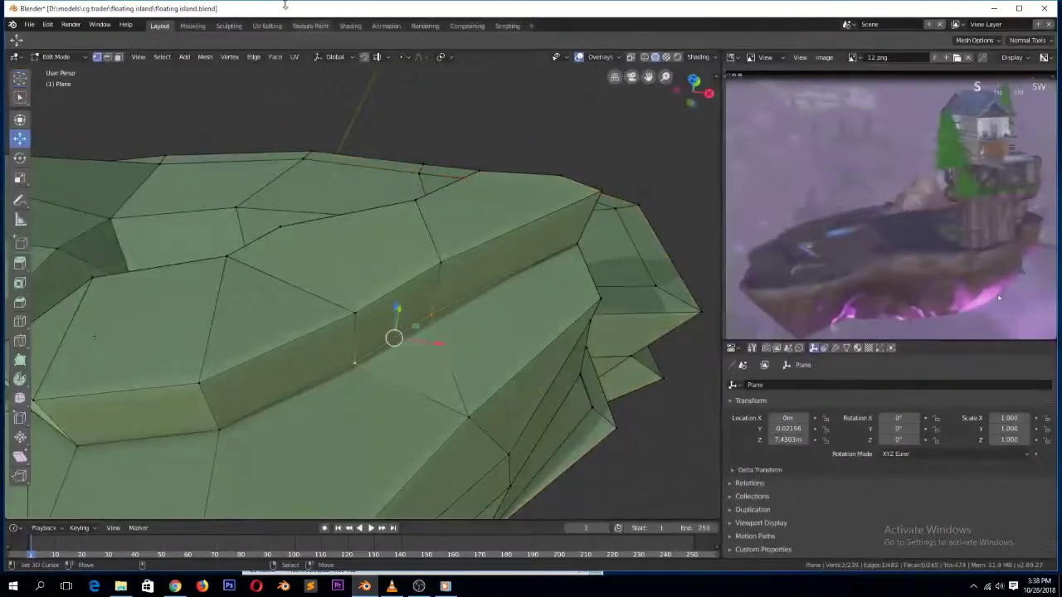
click(330, 56)
click(373, 93)
middle_drag(399, 342, 461, 297)
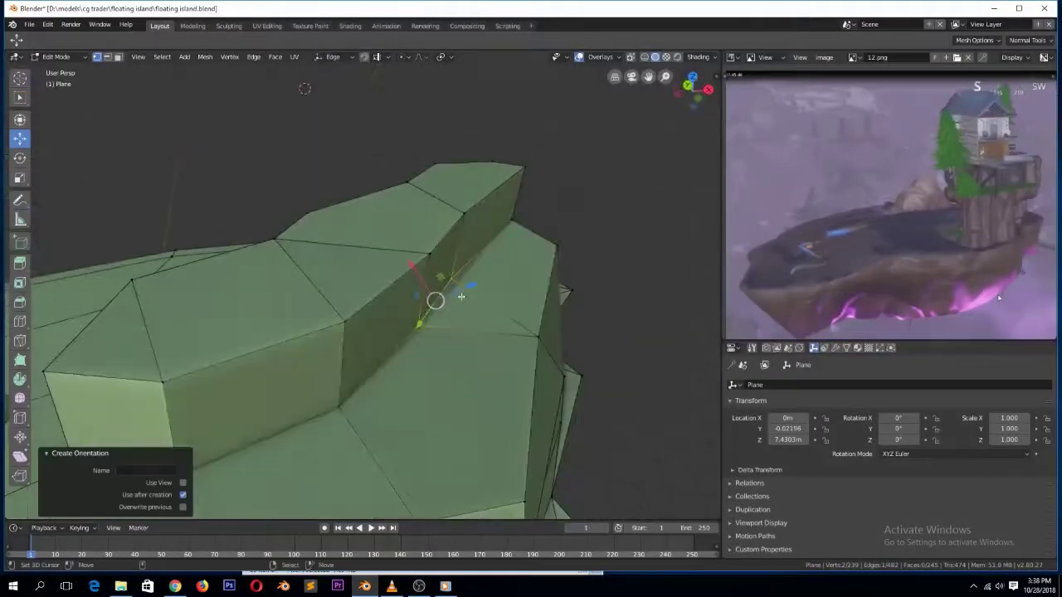
Create a custom transform orientation from the narrow face of the raised tier and move the face along it
key(3)
right_click(447, 251)
click(333, 57)
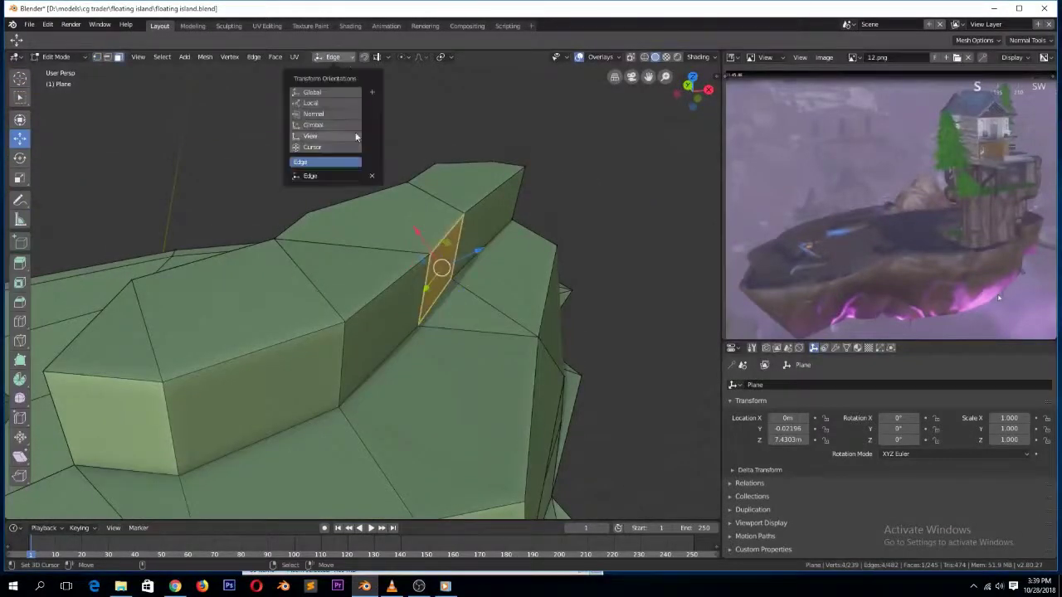
click(372, 93)
drag(473, 272, 509, 282)
Connect two vertices on the raised tier's wall with an edge and shift the neighbouring vertices
middle_drag(358, 358, 332, 369)
key(j)
drag(377, 381, 401, 387)
right_click(427, 295)
drag(464, 298, 480, 301)
key(Tab)
Move the selected tier vertex to adjust the rock's silhouette, checking the shape in Object Mode
middle_drag(464, 325, 315, 291)
key(Tab)
drag(275, 289, 260, 261)
key(Tab)
key(Tab)
middle_drag(261, 260, 426, 235)
right_click(304, 241)
key(s)
key(Tab)
key(Tab)
Reposition vertices in the middle of the raised wall's inner side to roughen it
right_click(408, 284)
drag(455, 293, 428, 328)
right_click(385, 322)
click(427, 332)
Slide the short vertical edge at the foot of the inner wall along its neighbouring edges
right_click(393, 420)
shift+right_click(403, 375)
key(g)
key(g)
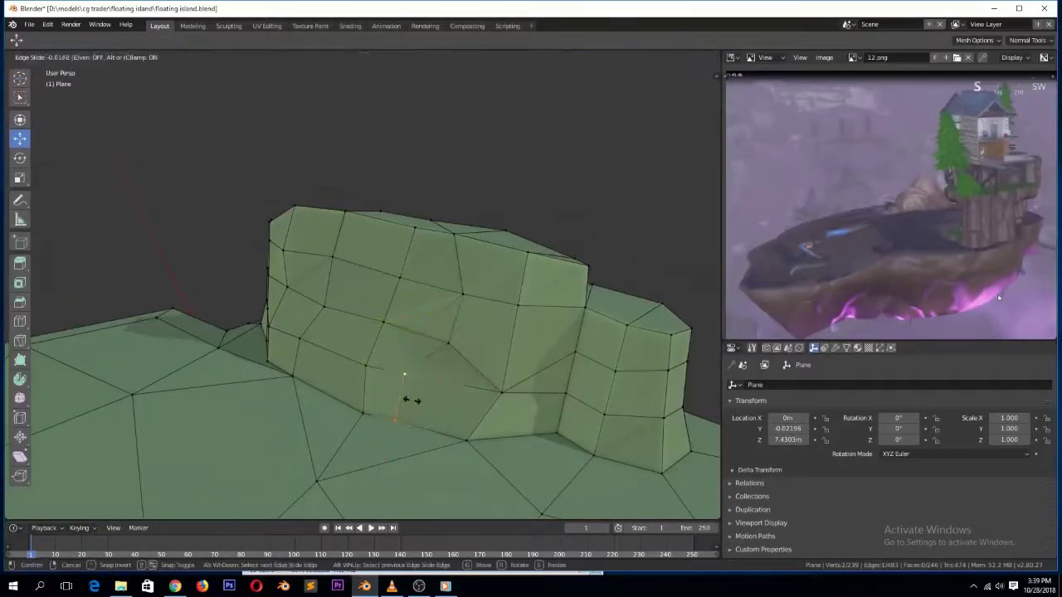
click(408, 398)
Nudge the edge at the wall's foot with the move gizmo and slide it once more
middle_drag(408, 398, 339, 415)
drag(407, 407, 392, 416)
middle_drag(369, 433, 266, 467)
key(g)
key(g)
click(338, 436)
shift+right_click(369, 461)
key(h)
key(ctrl+z)
key(a)
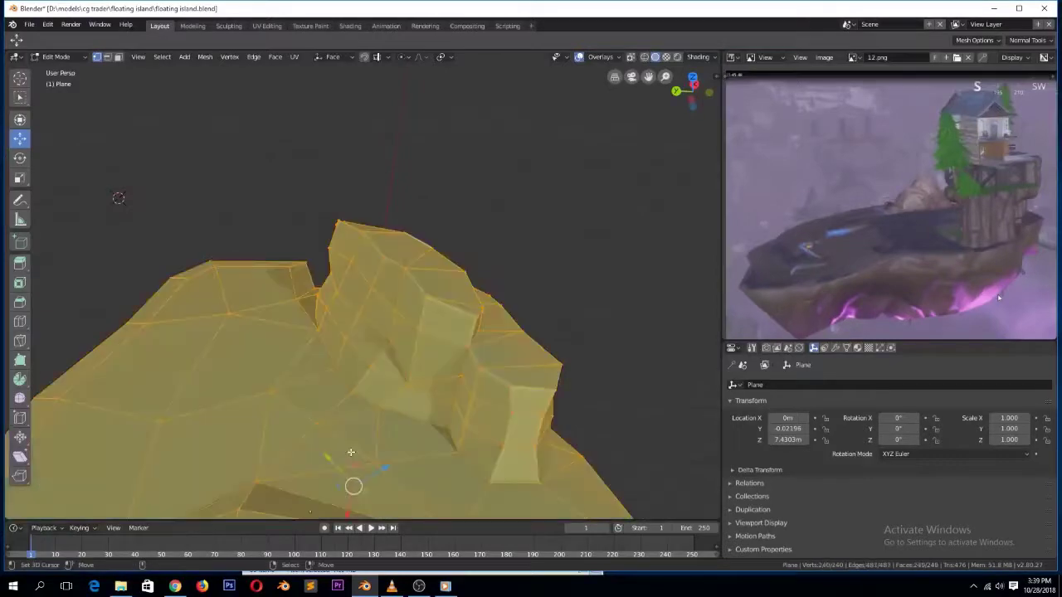
key(alt+a)
Inspect the reshaped rock wall from several angles, alternating between Object Mode and Edit Mode
key(3)
middle_drag(371, 427, 274, 432)
scroll(285, 351, up, 3)
middle_drag(376, 366, 249, 373)
right_click(222, 399)
ctrl+right_click(199, 391)
key(Tab)
middle_drag(348, 365, 315, 440)
key(Tab)
key(Tab)
middle_drag(330, 475, 447, 308)
key(Tab)
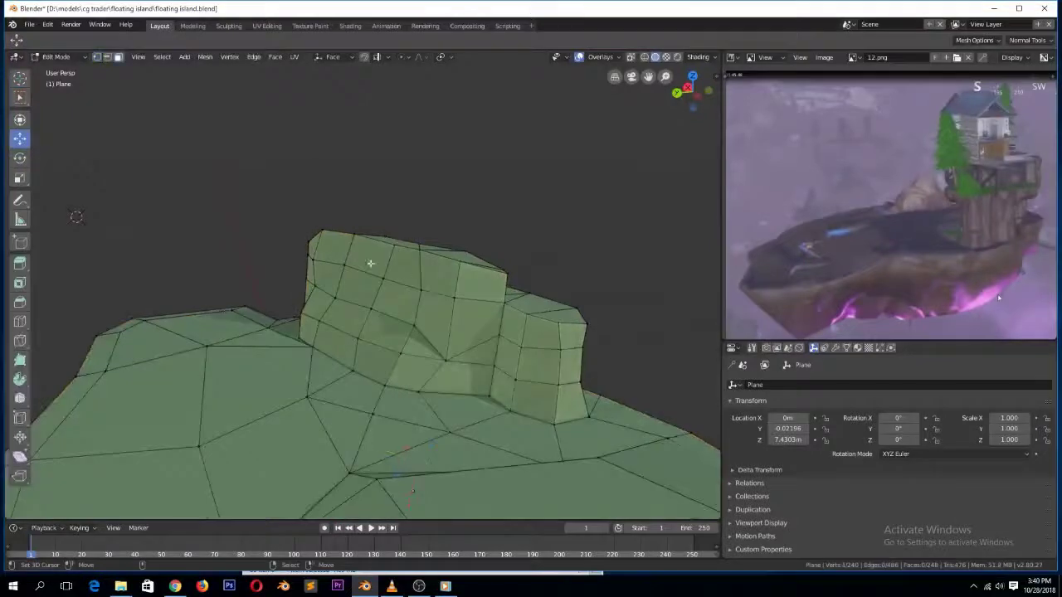
Switch to the media player, review the floating island reference footage, and return to Blender
ctrl+click(434, 295)
click(392, 586)
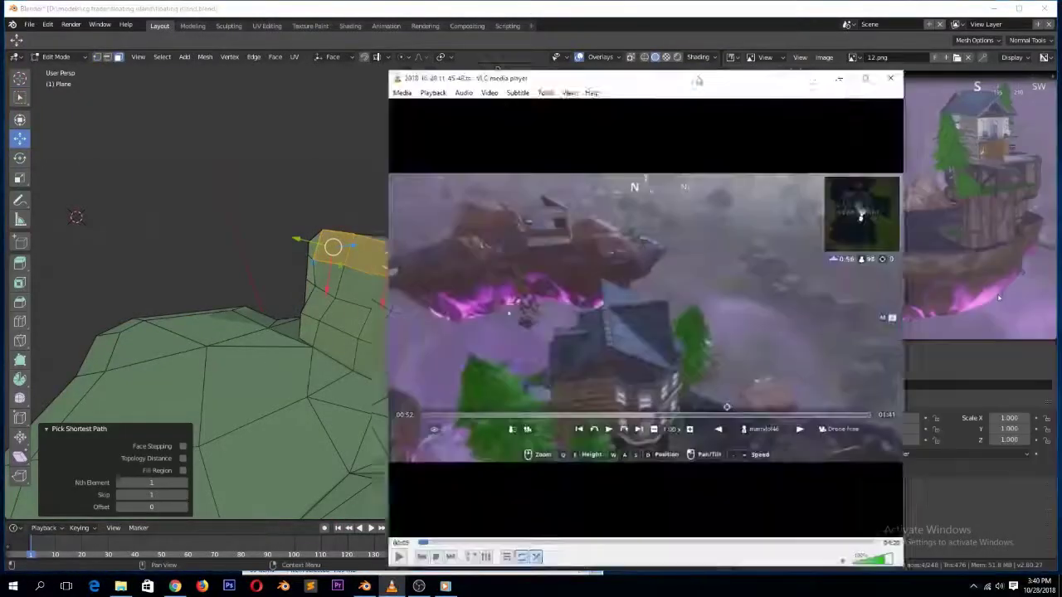
click(834, 64)
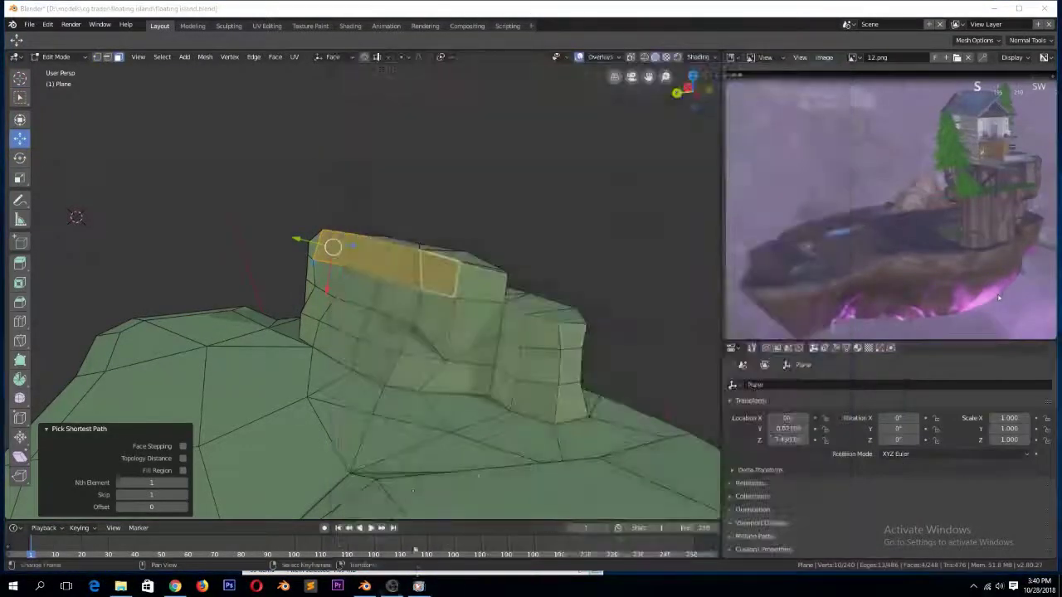
click(418, 585)
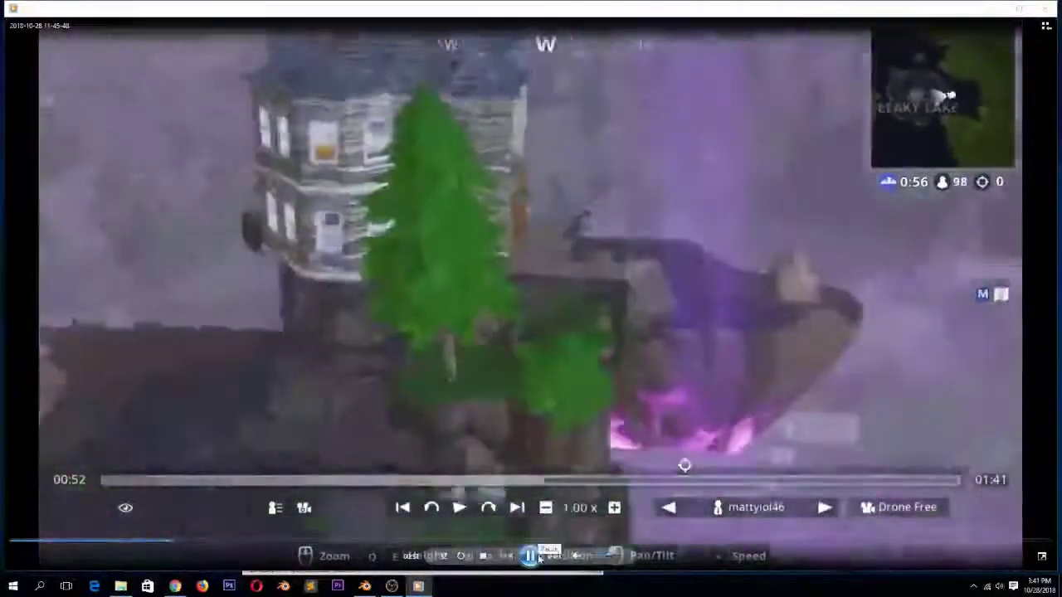
click(532, 554)
click(994, 9)
In top view, knife-cut an angled line into the flat platform surface near the island's outer rim
middle_drag(567, 302, 508, 316)
scroll(505, 319, down, 4)
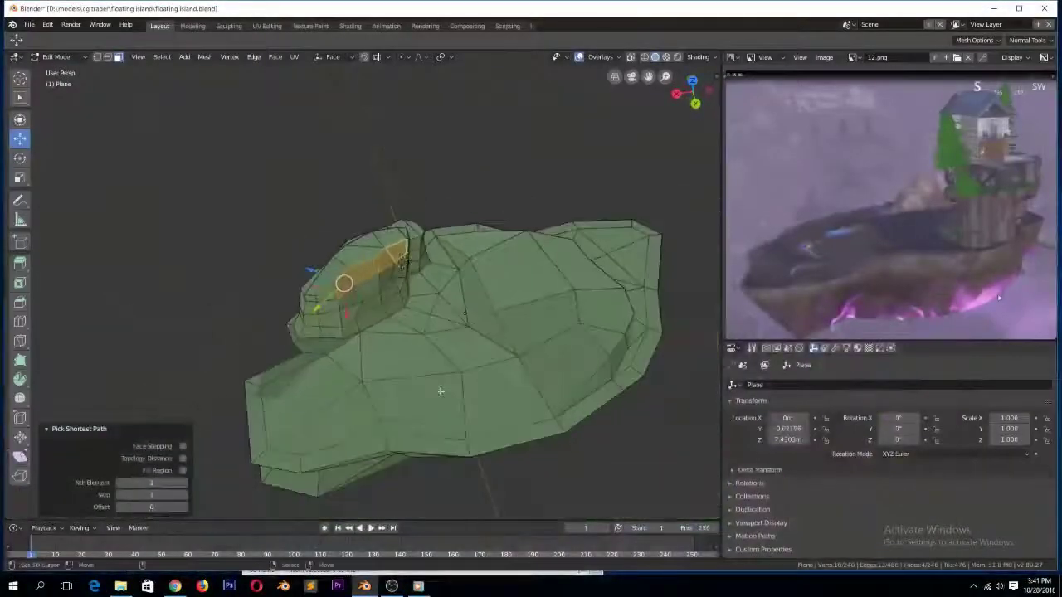
key(KP_7)
scroll(398, 222, up, 2)
key(k)
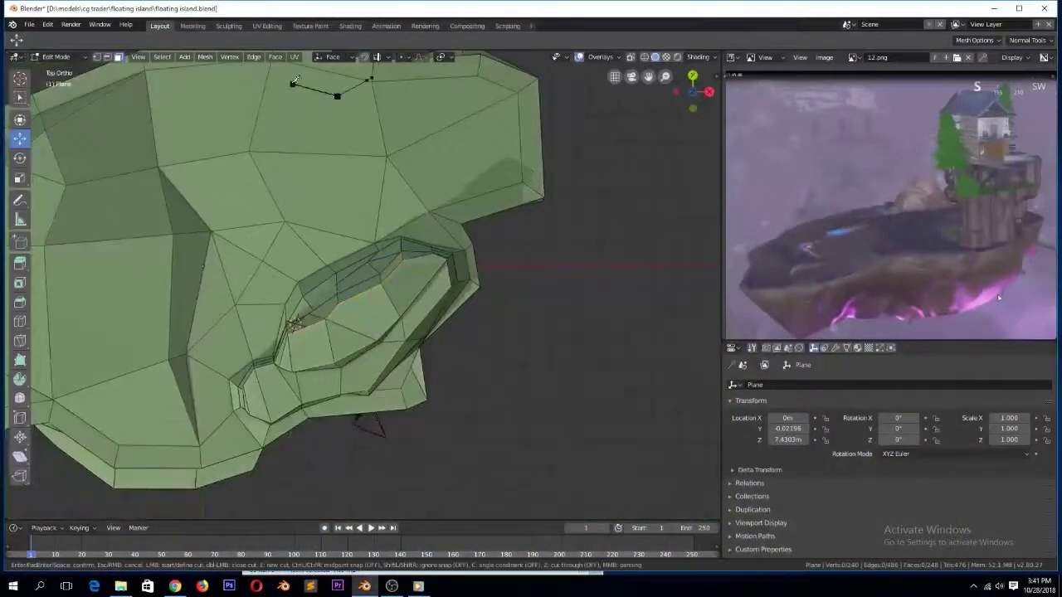
Merge the doubled vertices at the end of the new knife cut
key(alt+m)
click(250, 166)
right_click(373, 78)
shift+right_click(369, 82)
key(shift+r)
right_click(339, 99)
scroll(347, 118, down, 2)
scroll(348, 118, up, 2)
Connect the two platform vertices below the knife cut with a new edge
right_click(291, 84)
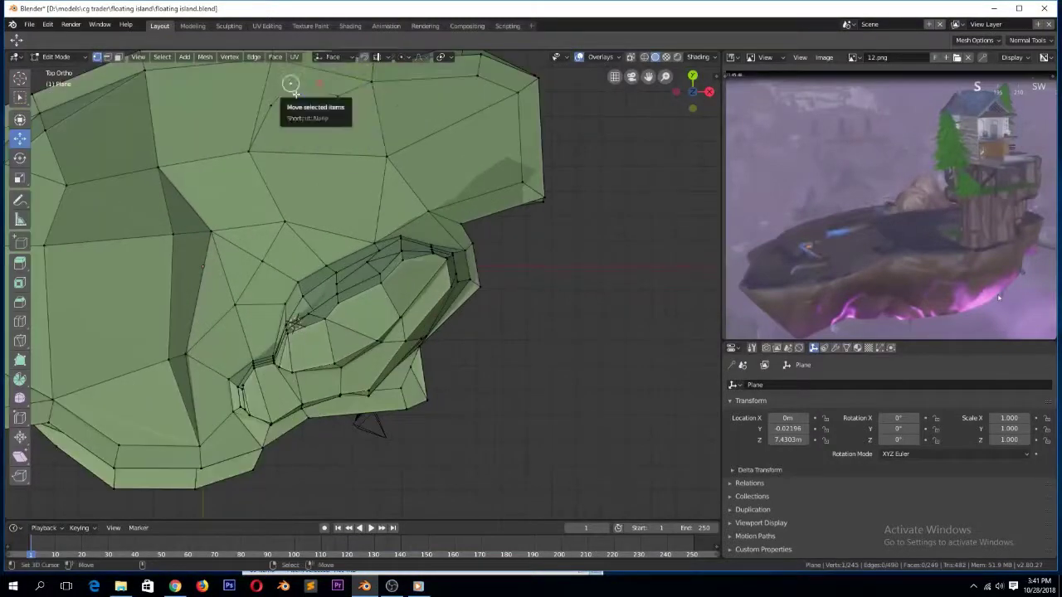
shift+middle_drag(291, 83, 365, 286)
scroll(364, 286, up, 2)
shift+right_click(338, 249)
key(j)
scroll(396, 323, down, 3)
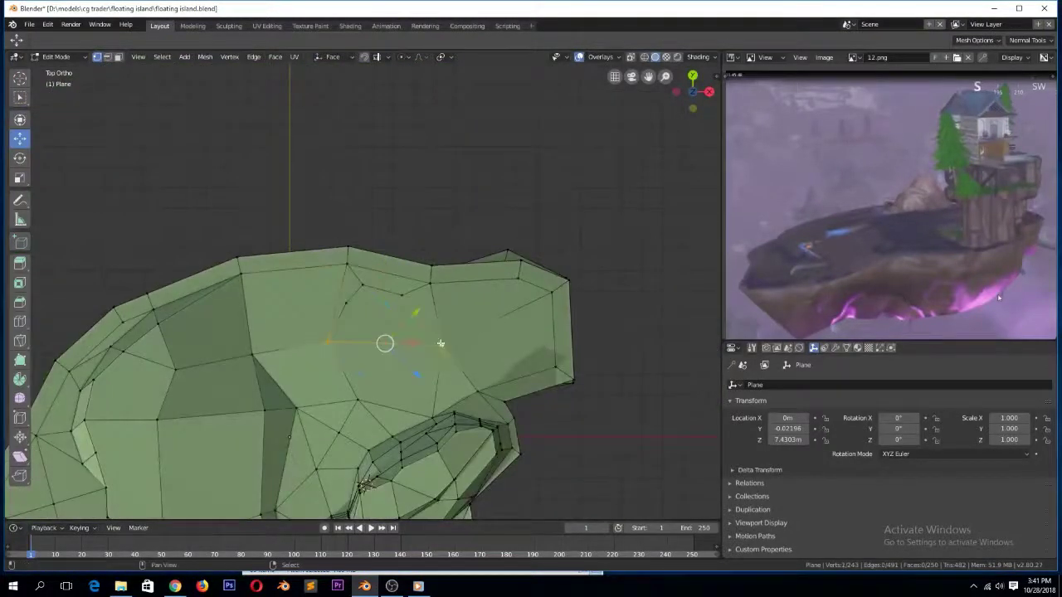
Subdivide the new connecting edge and reposition its vertices to make the outline irregular
key(w)
click(440, 344)
right_click(365, 342)
key(g)
click(369, 355)
right_click(443, 345)
key(g)
click(454, 325)
Move the edge's middle vertex and connect it to the knife-cut vertex above it
right_click(404, 343)
key(g)
shift+right_click(403, 328)
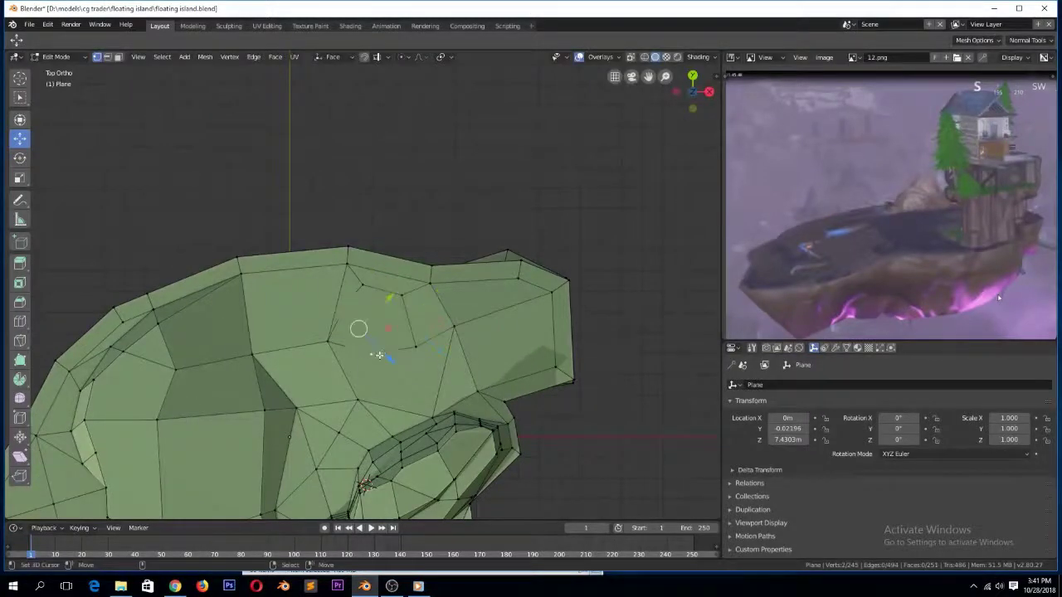
key(j)
key(a)
key(a)
middle_drag(377, 362, 456, 294)
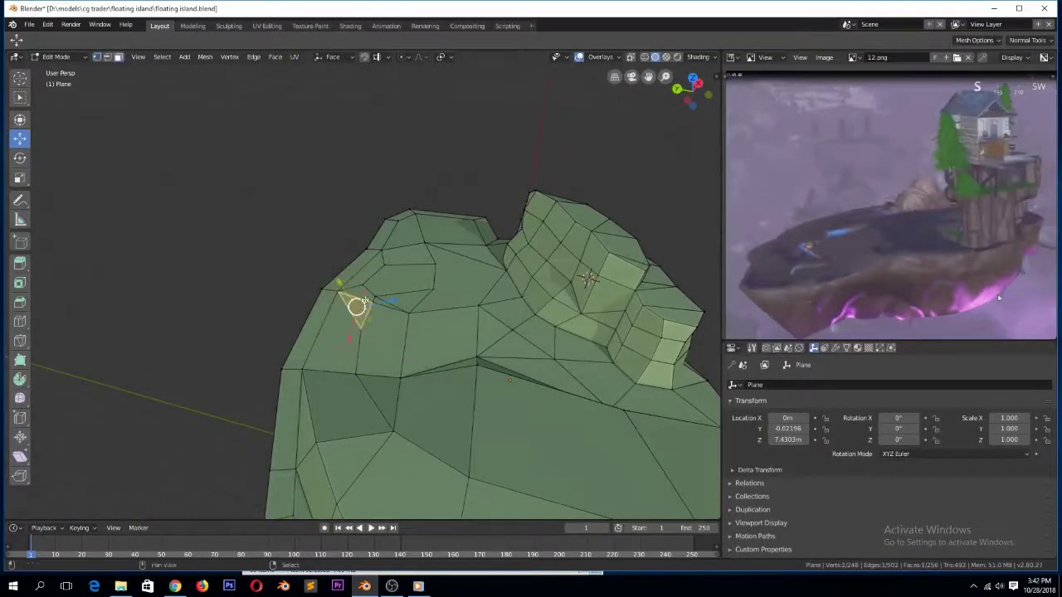
Knife-cut further edges into the platform surface to extend the irregular patch outline
middle_drag(389, 308, 393, 274)
right_click(394, 270)
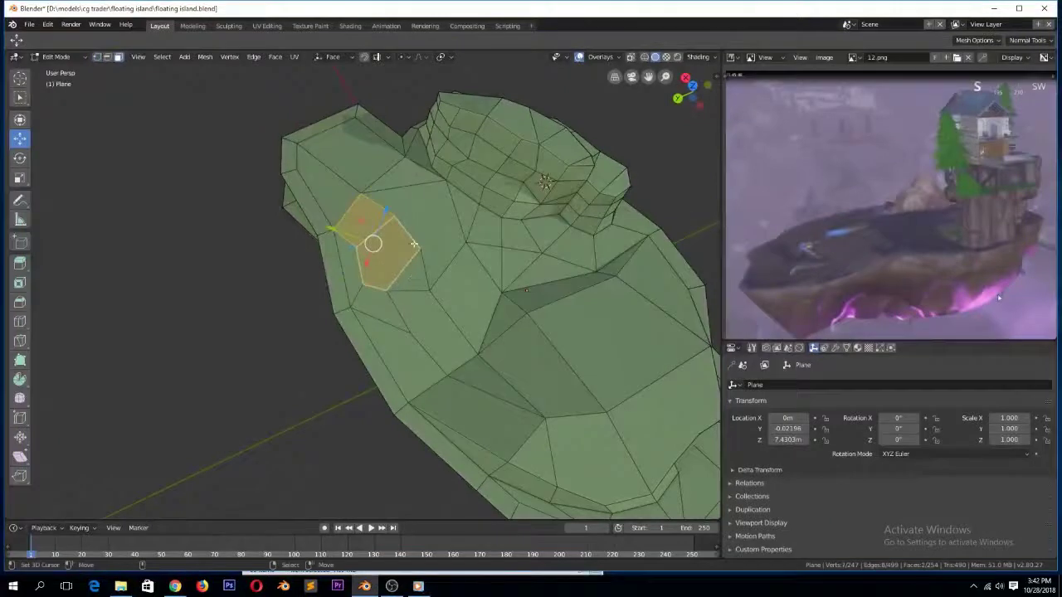
key(a)
key(k)
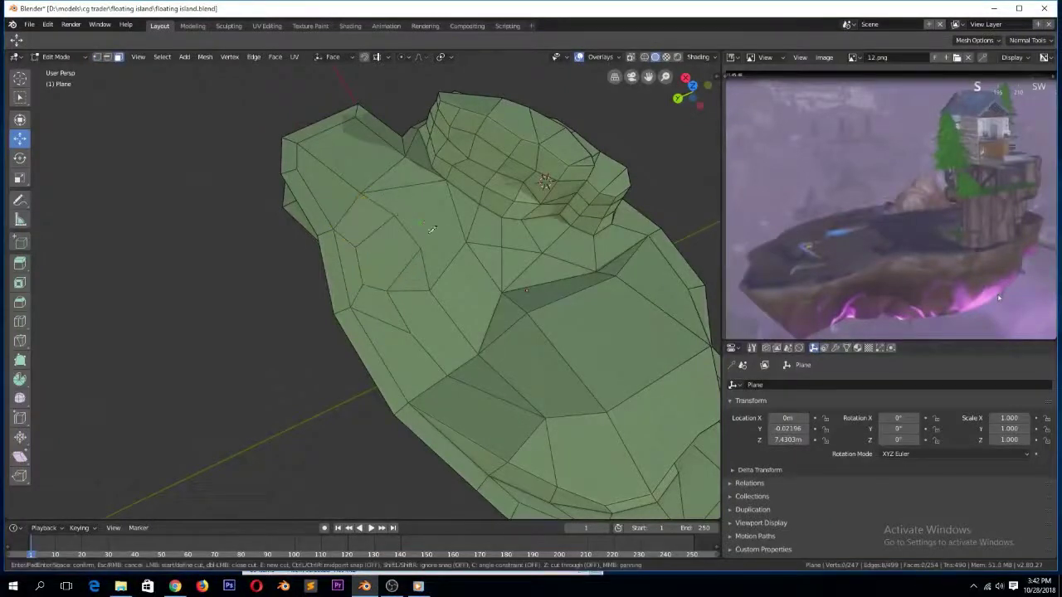
key(a)
key(a)
key(k)
key(KP_Decimal)
middle_drag(363, 170, 448, 214)
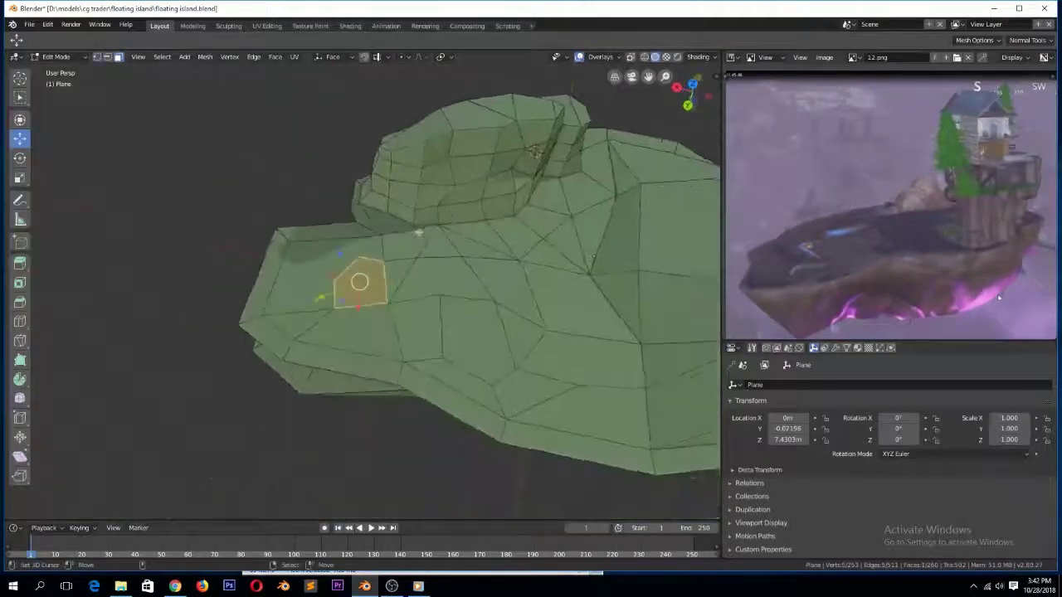
Connect two vertices of the patch outline and slide a vertex along its edge
scroll(357, 228, up, 4)
key(1)
right_click(355, 226)
key(j)
right_click(352, 229)
right_click(354, 196)
key(g)
key(g)
click(313, 195)
scroll(411, 285, down, 2)
right_click(440, 247)
shift+right_click(469, 293)
key(2)
right_click(419, 249)
key(3)
right_click(436, 282)
right_click(360, 283)
shift+right_click(442, 285)
shift+right_click(360, 350)
shift+right_click(451, 349)
scroll(480, 342, down, 2)
middle_drag(480, 341, 448, 322)
shift+right_click(439, 366)
shift+right_click(499, 344)
shift+right_click(445, 365)
shift+right_click(448, 364)
Cut a dividing edge across the large face of the patch with the Knife tool
key(a)
key(a)
key(k)
click(478, 348)
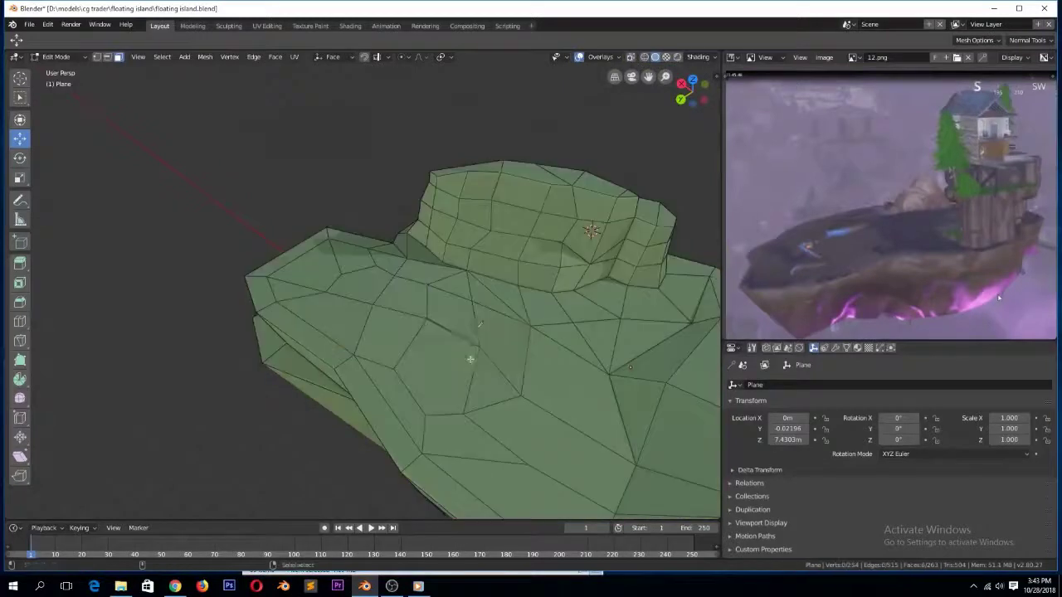
Select the eight patch faces, extrude them upward about 1.08 m, and scale the top to 0.975
right_click(472, 336)
shift+right_click(449, 357)
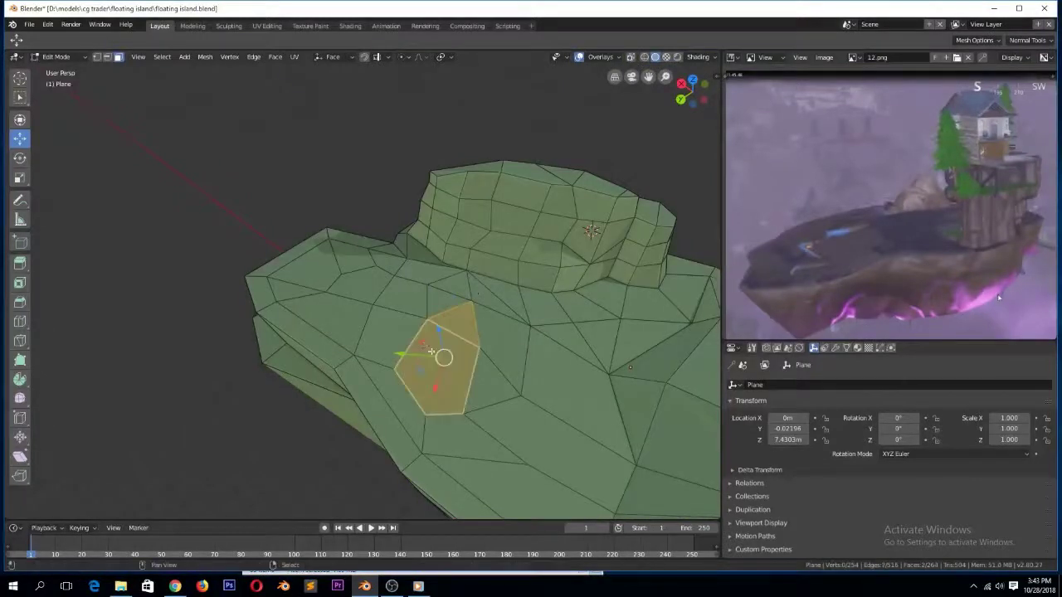
shift+right_click(487, 381)
shift+right_click(398, 335)
shift+right_click(342, 320)
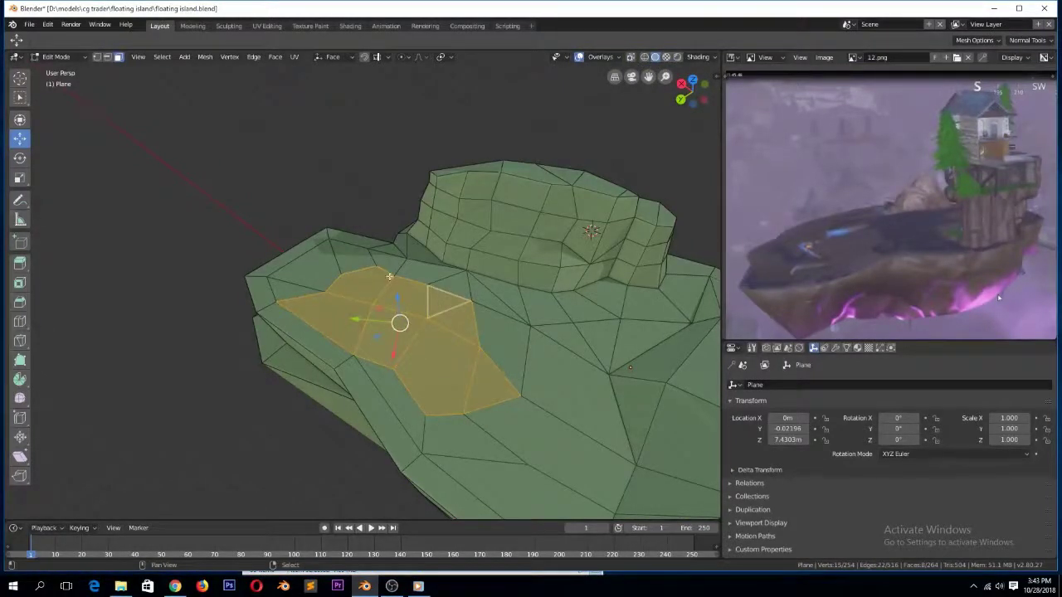
key(e)
click(526, 356)
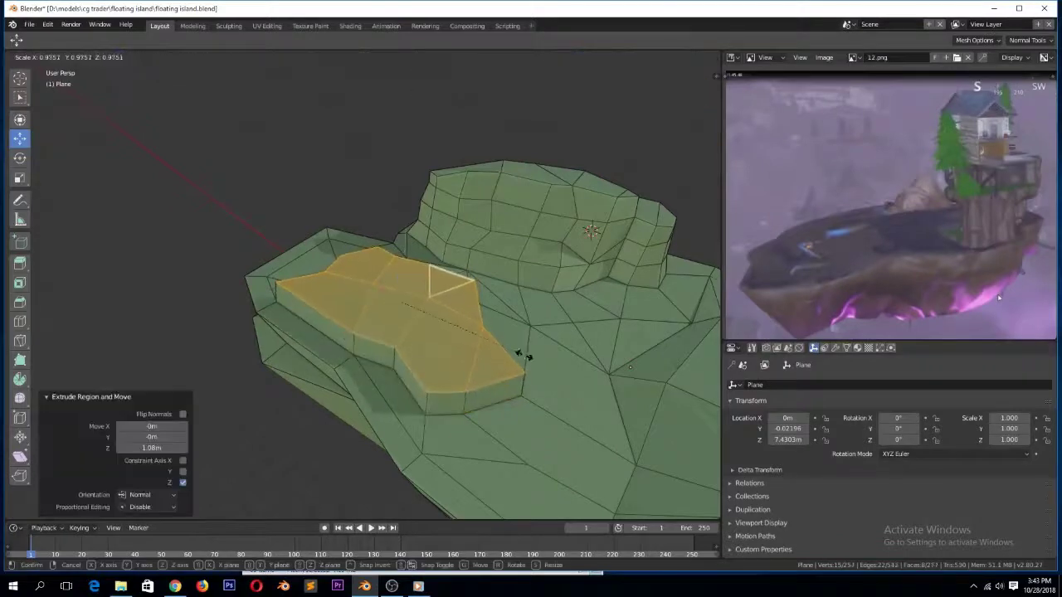
key(s)
click(557, 362)
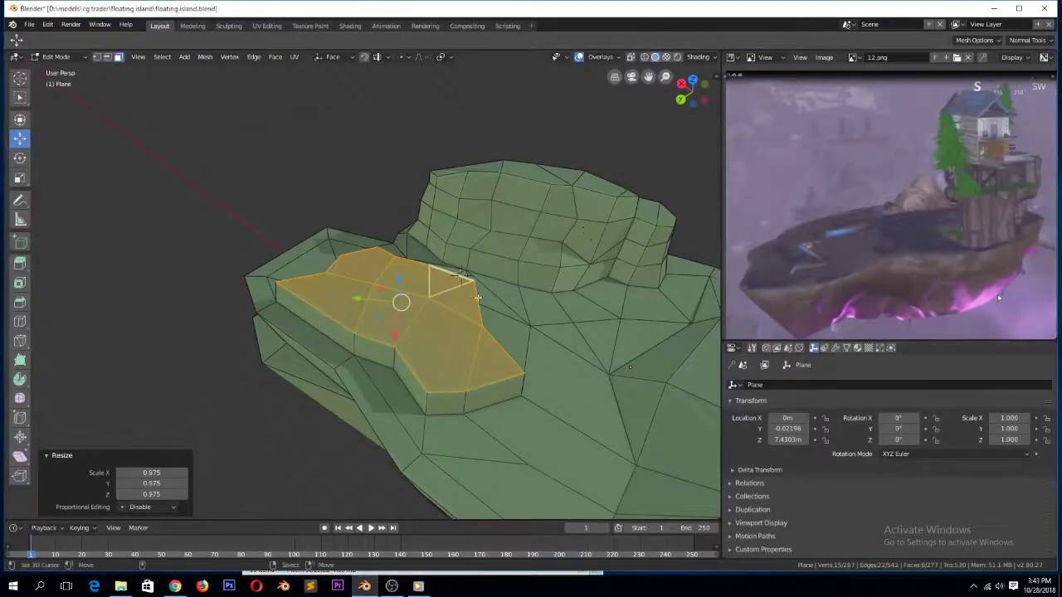
Extrude the patch's top faces upward about 2.6 m and add one loop cut around the new walls
middle_drag(495, 310, 390, 292)
scroll(505, 313, down, 4)
key(e)
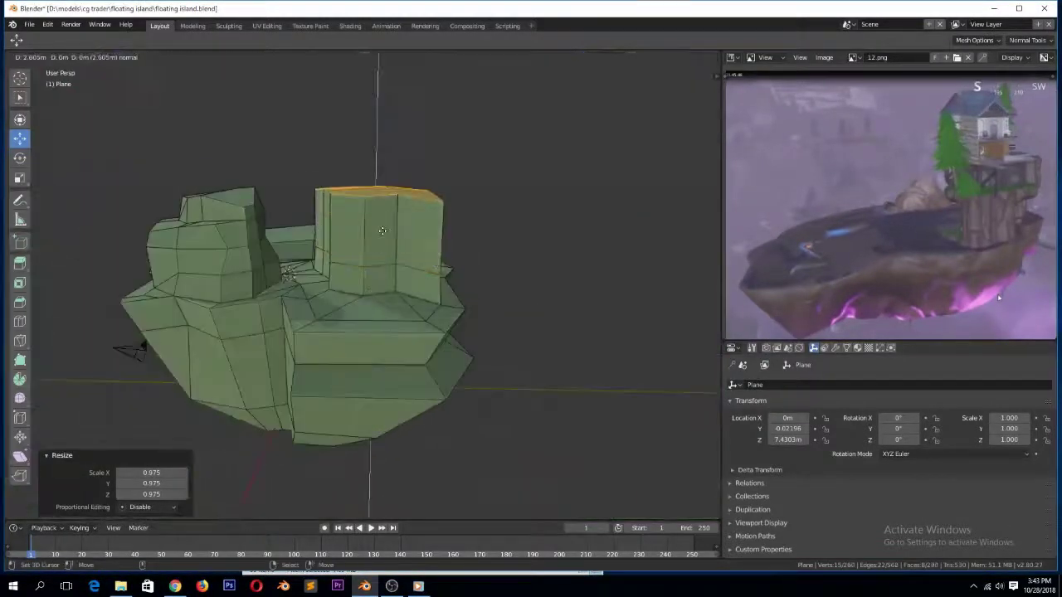
click(382, 232)
key(ctrl+r)
click(383, 232)
click(383, 231)
middle_drag(382, 232, 413, 243)
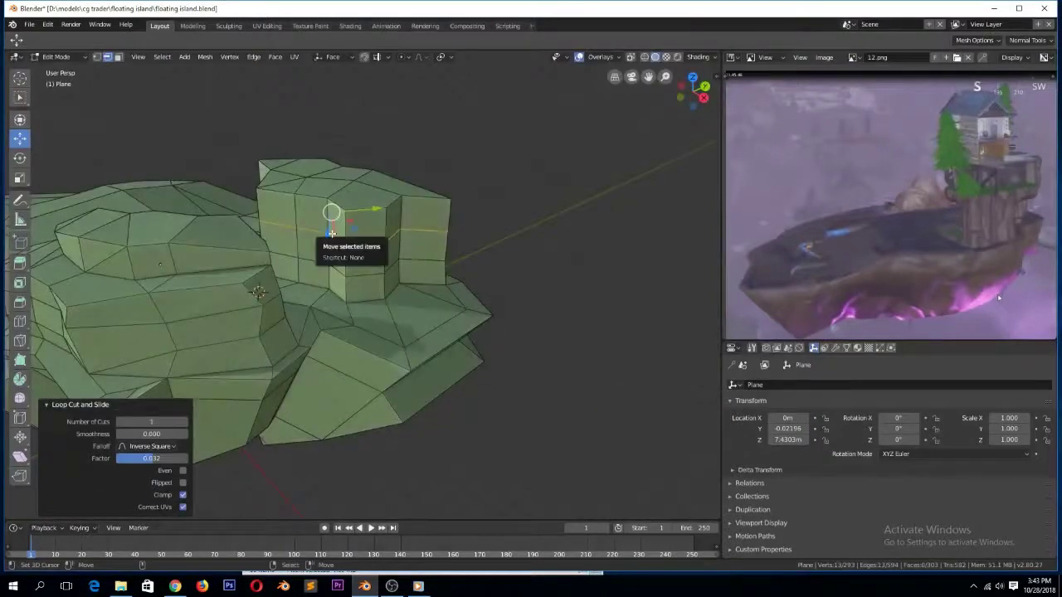
Select the upper band of side faces on the second rock block and extrude them outward
key(3)
click(311, 214)
click(336, 221)
ctrl+click(424, 217)
mouse_move(424, 218)
middle_down()
mouse_move(318, 268)
mouse_move(408, 240)
mouse_move(448, 268)
mouse_move(416, 233)
middle_up()
key(e)
click(470, 240)
Merge the two pairs of neighbouring vertices at the inner corner of the extruded overhang
key(1)
right_click(334, 200)
shift+right_click(393, 226)
key(alt+m)
right_click(334, 261)
shift+right_click(392, 287)
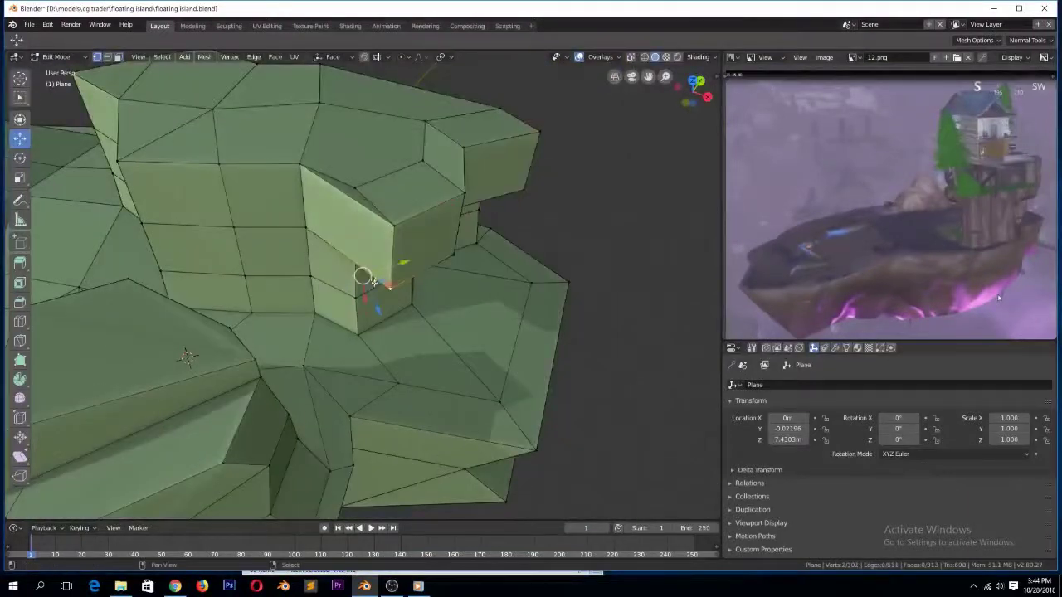
key(alt+m)
Try sliding the merged corner vertex along its edge and undo the slide
middle_drag(392, 287, 348, 306)
key(g)
key(g)
click(390, 213)
middle_drag(392, 226, 494, 185)
key(ctrl+z)
Try sliding the overhang's lower edge and moving a nearby vertex freely, and undo these changes
ctrl+right_click(504, 184)
key(g)
key(g)
click(461, 162)
middle_drag(456, 133, 427, 172)
key(ctrl+z)
key(ctrl+z)
right_click(348, 155)
key(g)
click(417, 163)
key(ctrl+z)
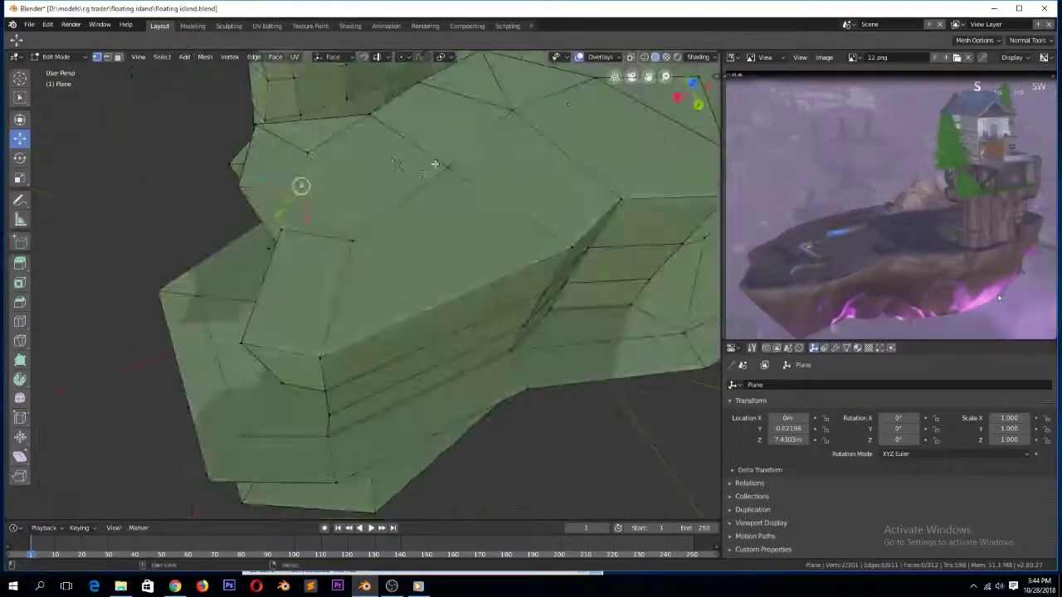
Set the transform orientation to Global and move the overhang's lower front edge along a single axis
key(a)
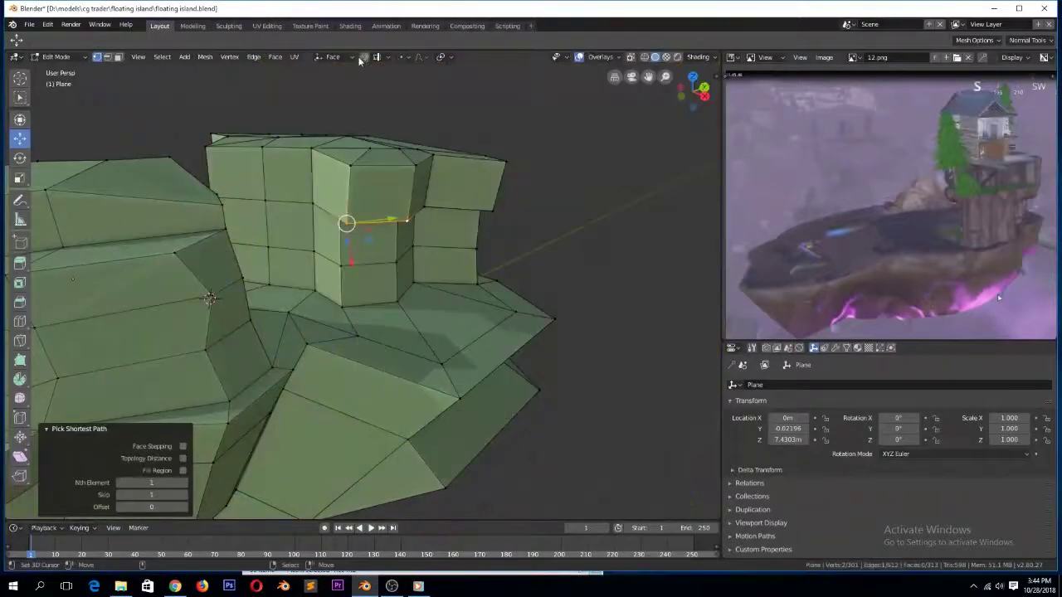
click(344, 58)
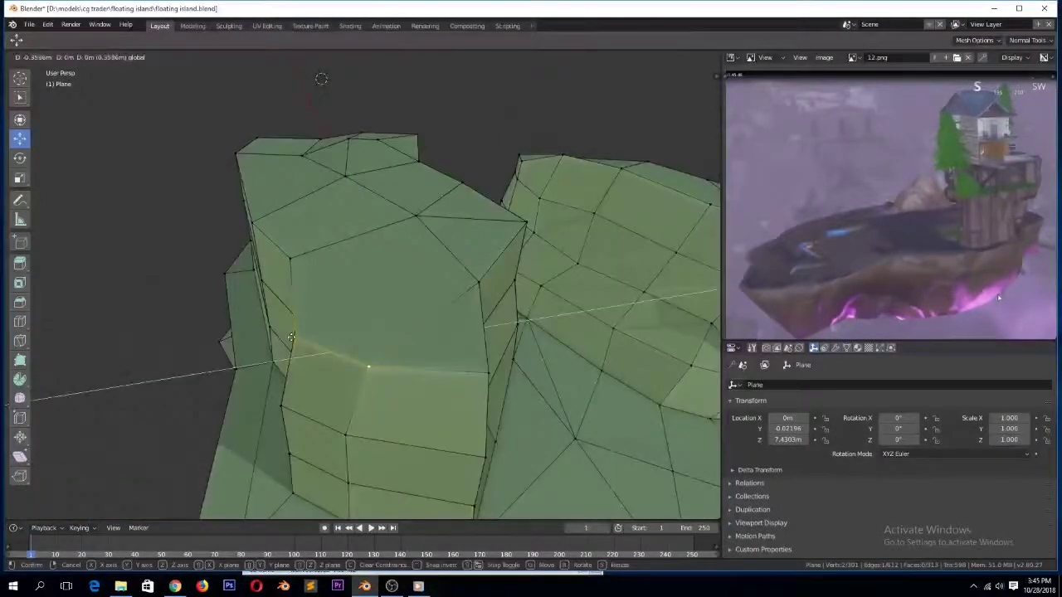
click(301, 379)
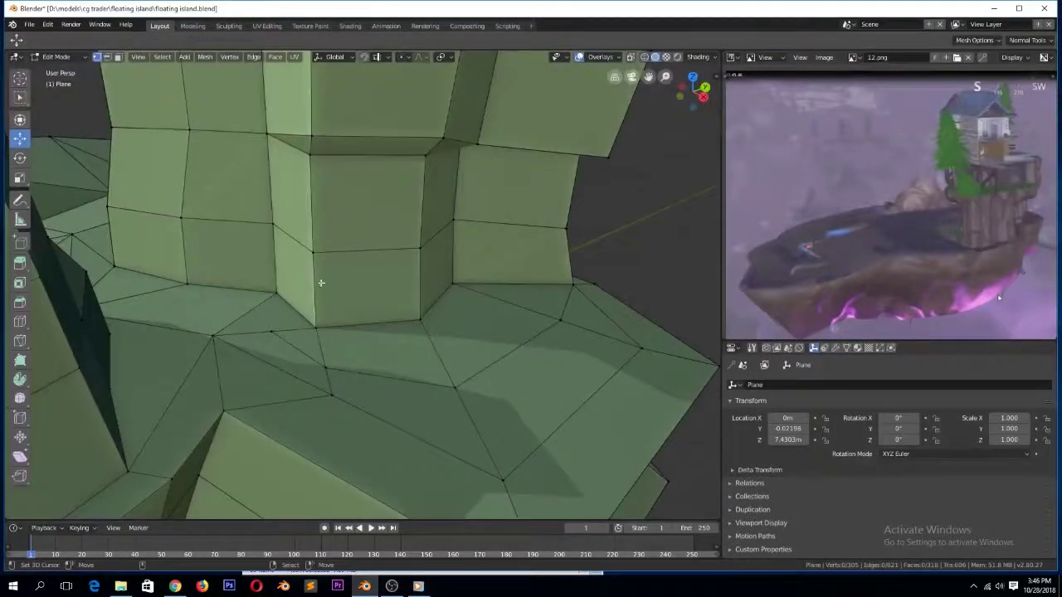
Delete the seven wall and ground faces around the base of the second rock block
key(ctrl+Tab)
key(2)
right_click(367, 251)
shift+right_click(418, 372)
key(3)
right_click(390, 292)
shift+right_click(444, 272)
shift+right_click(508, 266)
shift+right_click(517, 292)
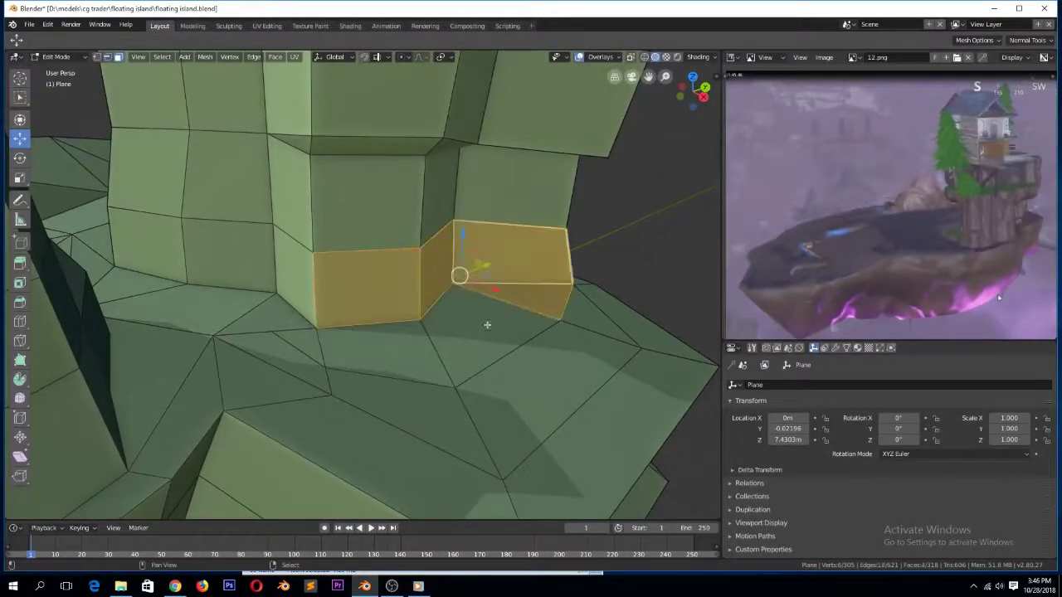
shift+right_click(481, 325)
shift+right_click(402, 349)
key(x)
click(382, 373)
right_click(310, 341)
key(x)
click(311, 344)
Bridge the gap at the block's base with three sloped faces between the wall edges and ground edges
key(2)
right_click(370, 254)
shift+right_click(397, 373)
key(f)
middle_drag(394, 303, 384, 319)
shift+right_click(395, 400)
key(f)
right_click(518, 275)
shift+right_click(558, 396)
key(f)
key(a)
key(a)
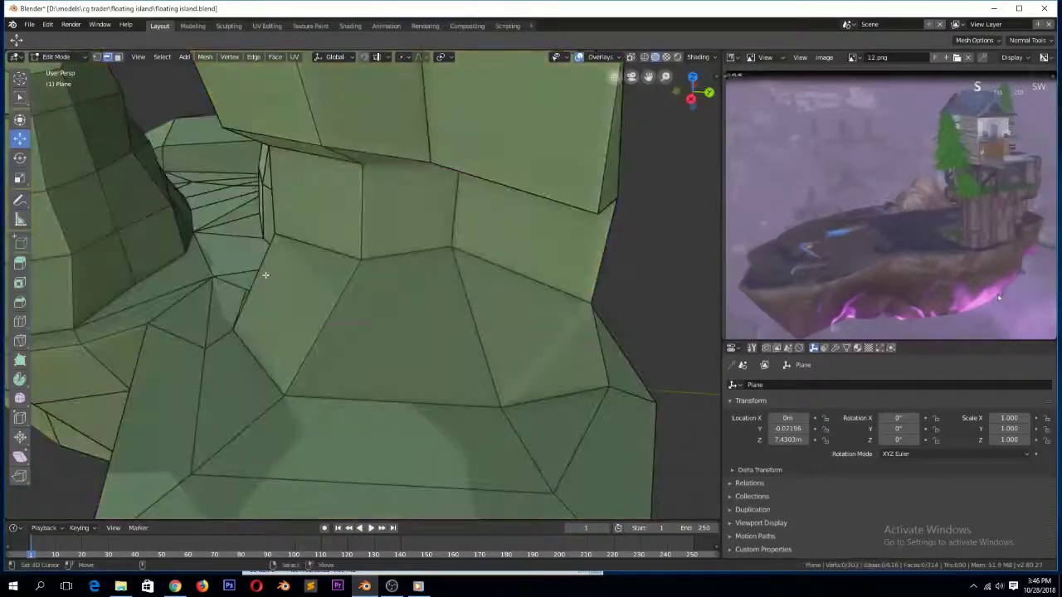
Subdivide the side edges of the new sloped faces
shift+right_click(468, 328)
key(w)
click(391, 307)
Set the transform orientation to View and move the new middle edges of the slope outward to form a ledge
right_click(398, 327)
middle_drag(400, 326, 511, 314)
shift+right_click(478, 281)
click(334, 57)
click(334, 162)
click(333, 57)
click(328, 172)
click(326, 58)
double_click(372, 92)
click(372, 208)
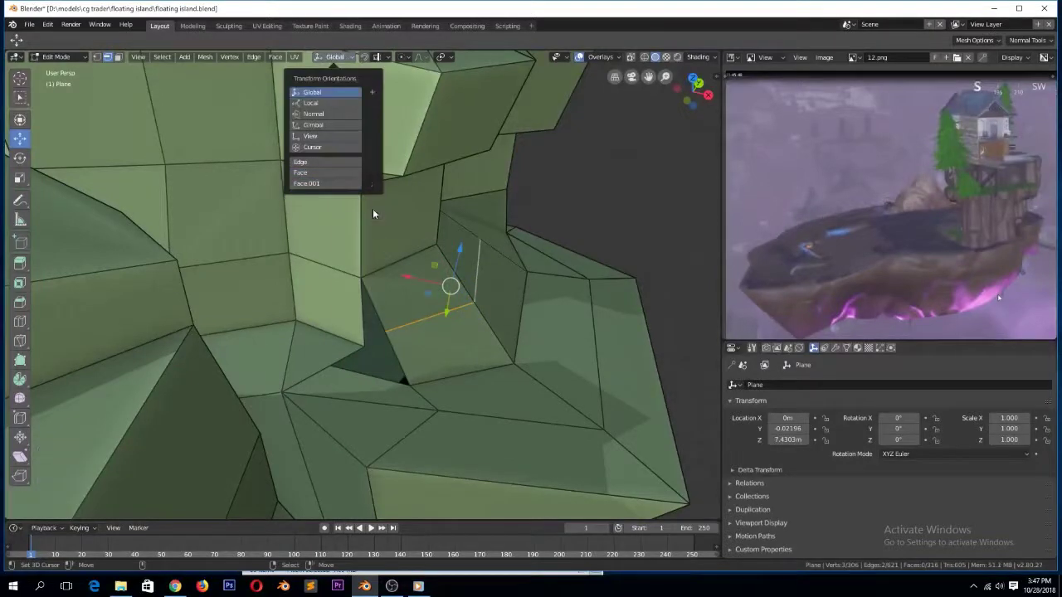
click(322, 136)
drag(493, 287, 519, 293)
middle_drag(519, 294, 349, 254)
drag(246, 260, 243, 251)
Connect two vertices across the undivided sloped face to continue the ledge's edge line
right_click(466, 302)
shift+right_click(381, 315)
key(j)
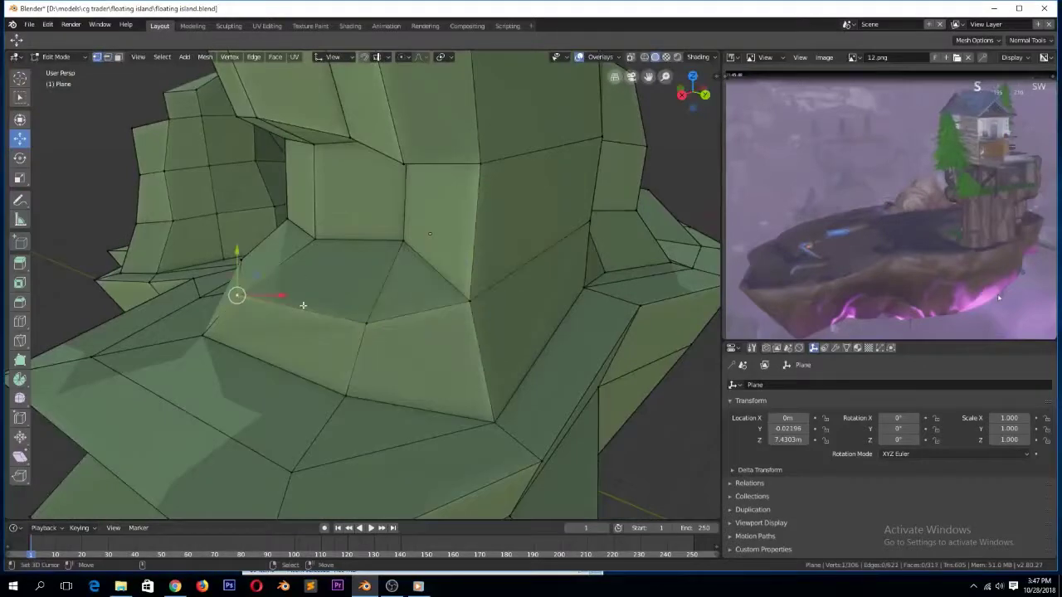
Reposition the ledge's corner vertices to shape its outline around the block's base
shift+right_click(368, 322)
middle_drag(398, 324, 354, 326)
drag(254, 265, 254, 251)
middle_drag(254, 257, 409, 367)
right_click(410, 340)
drag(431, 363, 433, 362)
drag(445, 357, 419, 360)
Fill the open gap beside the ledge with a face from its border edge
middle_drag(426, 367, 406, 357)
key(2)
right_click(373, 359)
middle_drag(443, 327, 448, 369)
key(f)
Set the transform orientation back to Global and adjust the position of the ledge's end vertex
key(1)
right_click(438, 329)
click(345, 59)
click(345, 101)
click(345, 59)
click(344, 94)
click(403, 312)
mouse_move(456, 366)
mouse_down()
mouse_move(438, 359)
mouse_move(460, 368)
mouse_up()
middle_drag(459, 368, 336, 325)
drag(304, 313, 302, 313)
middle_drag(302, 313, 438, 376)
Merge the neighbouring vertices at the end of the ledge and check the island in Object Mode
key(alt+m)
click(395, 380)
click(366, 400)
key(Tab)
scroll(505, 374, down, 5)
scroll(430, 340, up, 4)
key(Tab)
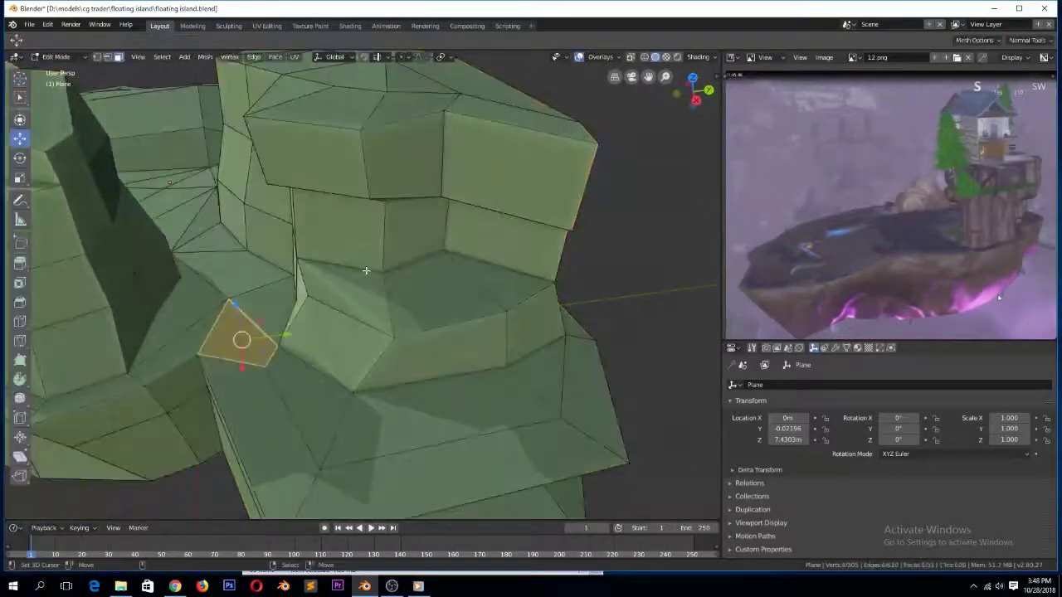
Reposition the vertices along the lower edge of the block's overhang
middle_drag(489, 280, 415, 286)
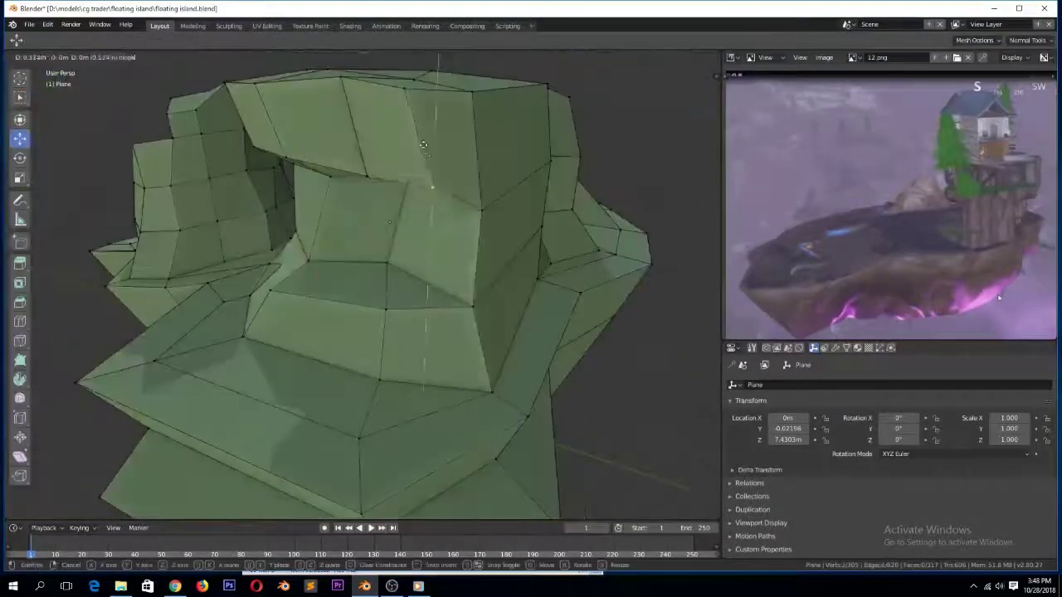
key(g)
click(373, 146)
middle_drag(382, 158, 358, 193)
key(g)
click(353, 196)
Connect two vertices across the wall face beneath the overhang
key(Tab)
middle_drag(455, 315, 518, 344)
scroll(518, 343, down, 3)
key(Tab)
middle_drag(440, 289, 400, 214)
scroll(400, 213, up, 3)
right_click(370, 165)
shift+right_click(446, 239)
middle_drag(471, 268, 461, 292)
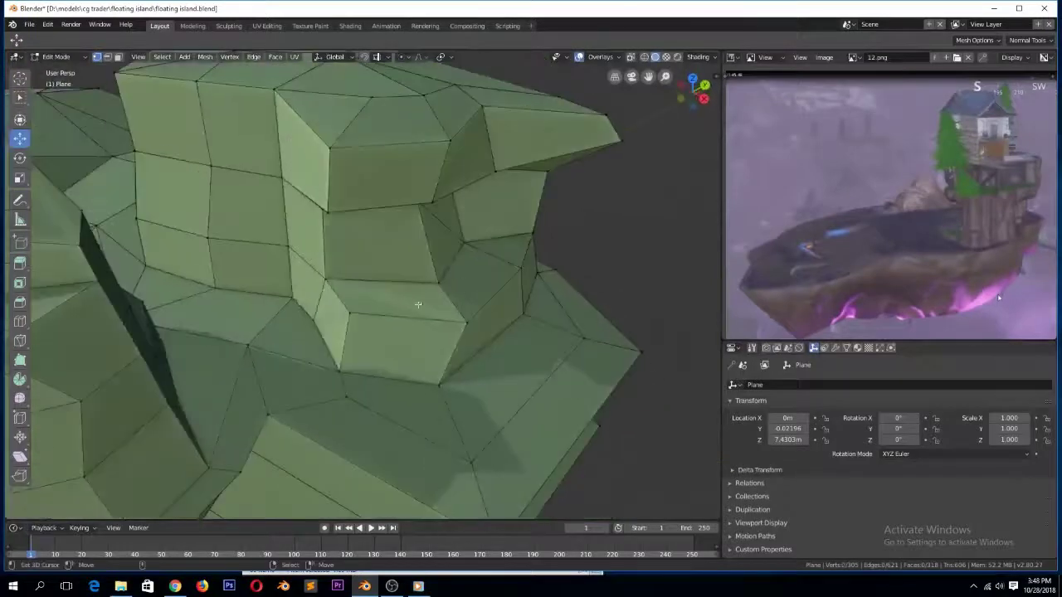
Move the vertices at the ledge's inner corner to refine the base, and check the island in Object Mode
right_click(349, 311)
right_click(313, 320)
drag(328, 313, 309, 323)
right_click(293, 299)
drag(315, 287, 310, 290)
key(Tab)
scroll(357, 343, down, 5)
middle_drag(357, 344, 324, 319)
key(Tab)
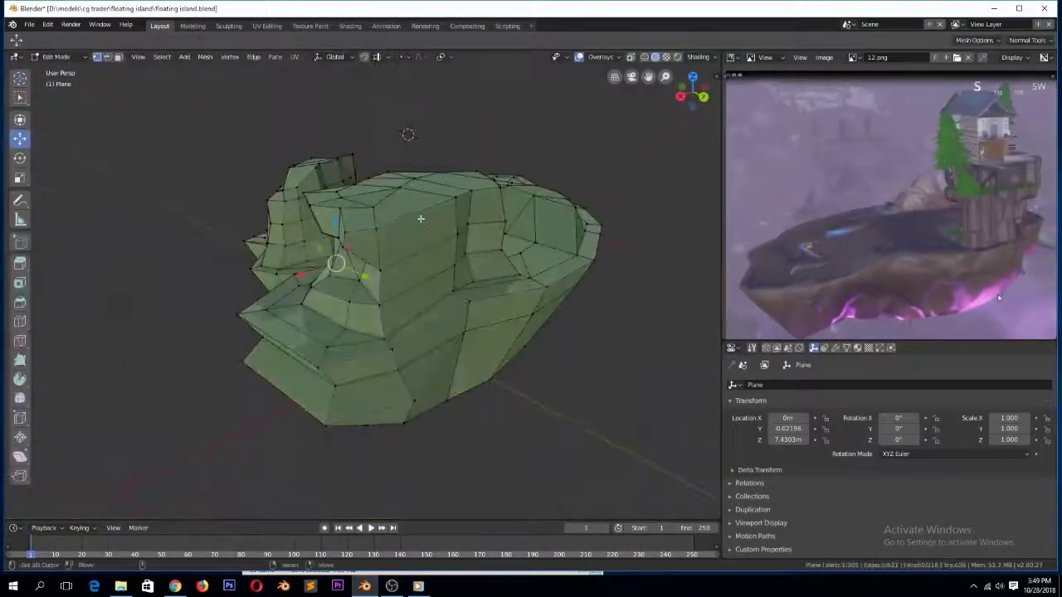
Add a vertical loop cut to the block's broad side wall and move its edges 0.294 m along Y
double_click(416, 218)
right_click(421, 213)
ctrl+right_click(425, 313)
drag(451, 275, 458, 277)
scroll(458, 323, up, 1)
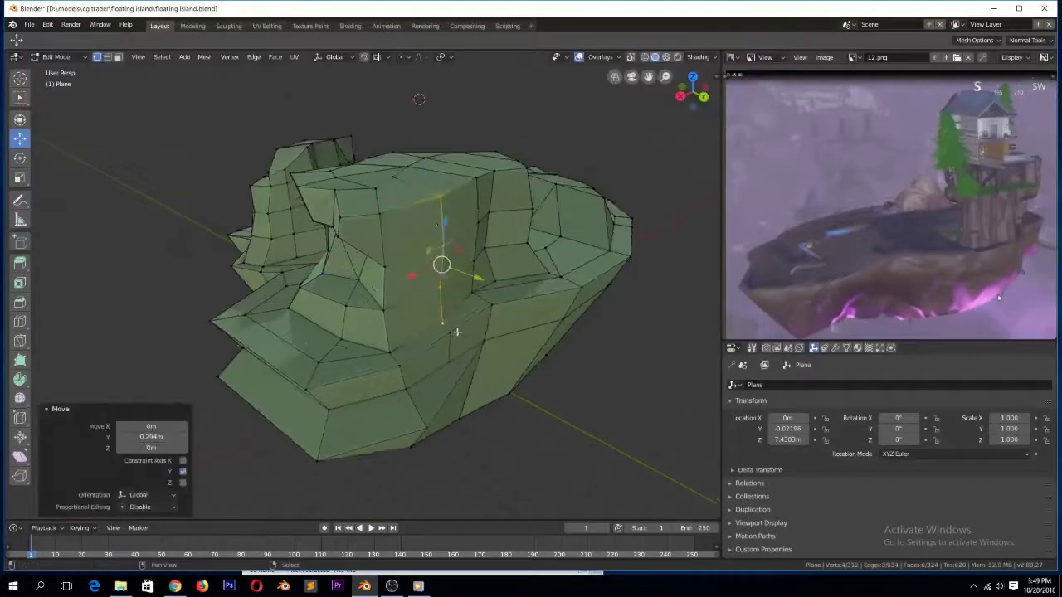
Check the vertices on the new vertical cut and review the whole island in Object Mode
right_click(442, 197)
shift+right_click(446, 246)
middle_drag(462, 249, 460, 354)
right_click(385, 408)
key(Tab)
middle_drag(393, 434, 464, 372)
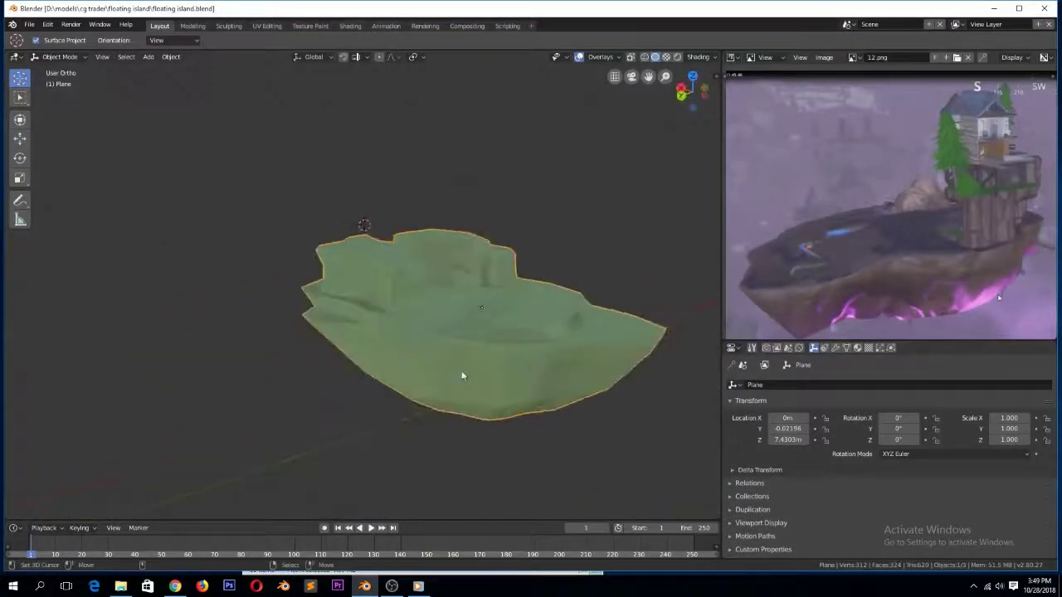
With X-ray on in front view, move the island's lower-left outline vertices outward to widen the underside, and check the shape in Object Mode
key(KP_3)
key(KP_1)
key(Tab)
key(1)
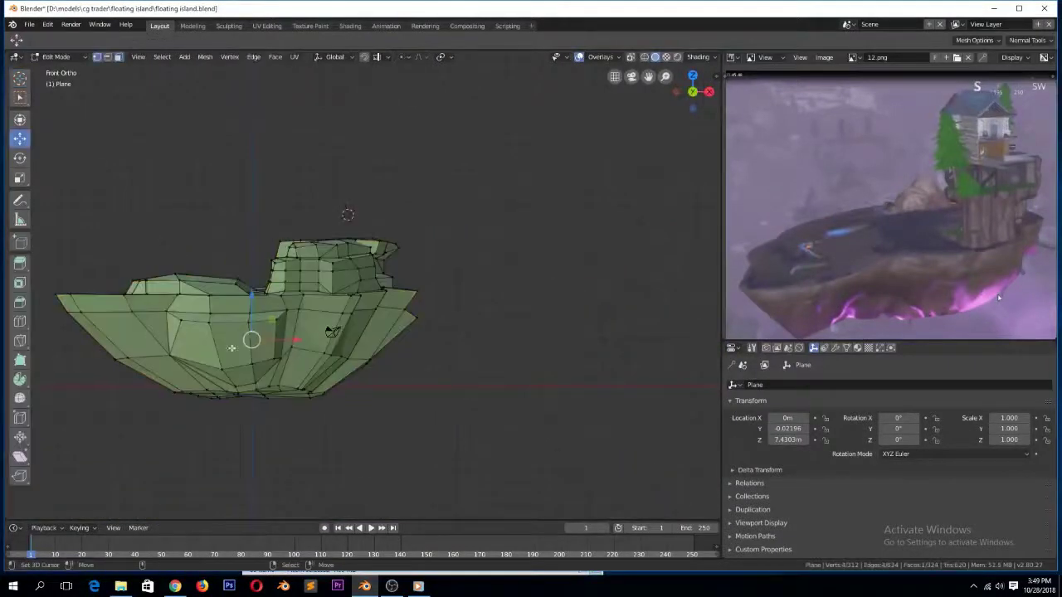
click(579, 59)
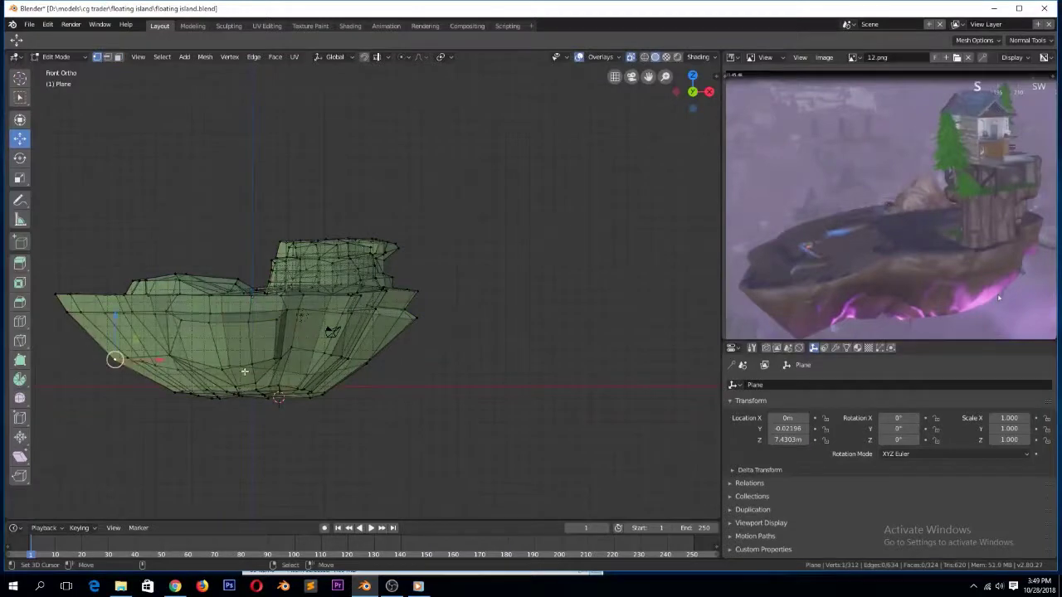
key(o)
key(g)
click(83, 383)
right_click(173, 394)
key(g)
click(111, 406)
key(Tab)
middle_drag(146, 410, 243, 410)
Reshape the island's lower outline in right view by moving vertices at the bottom edge outward with X-ray off
key(KP_3)
key(Tab)
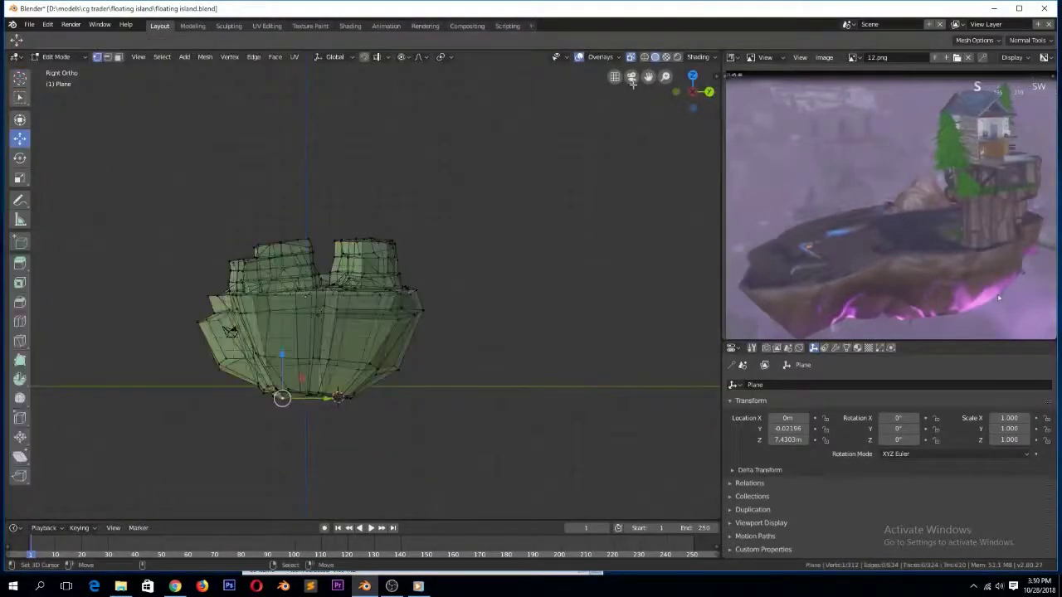
click(630, 58)
scroll(177, 442, up, 3)
right_click(207, 455)
key(g)
click(175, 458)
right_click(169, 398)
key(g)
click(151, 412)
right_click(399, 434)
key(g)
middle_drag(339, 404, 360, 385)
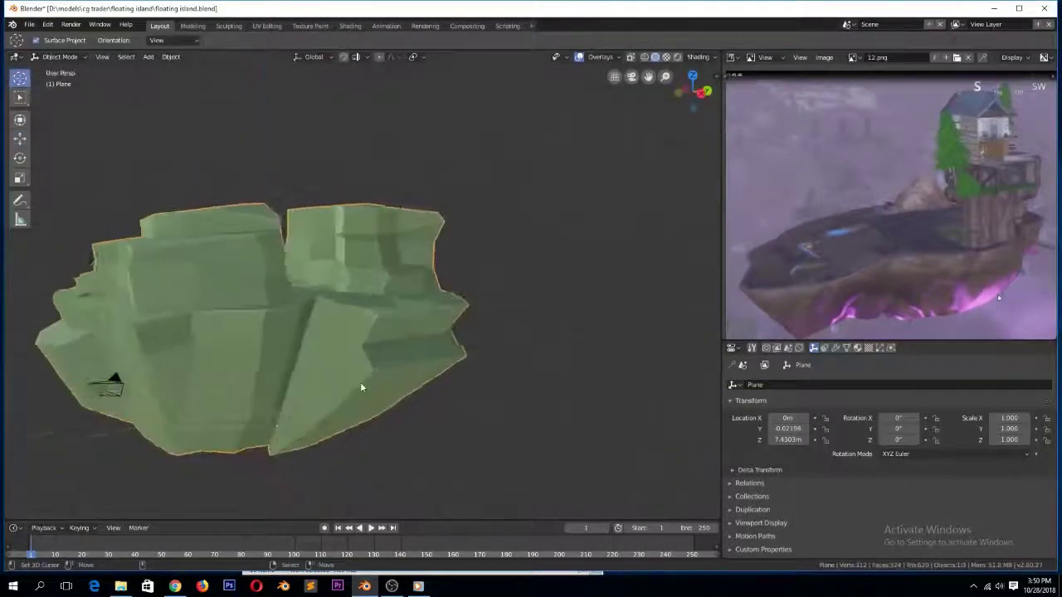
Move the vertices at the bottom of the crevice between the rock walls -0.184 m along Y
key(Tab)
drag(295, 434, 277, 437)
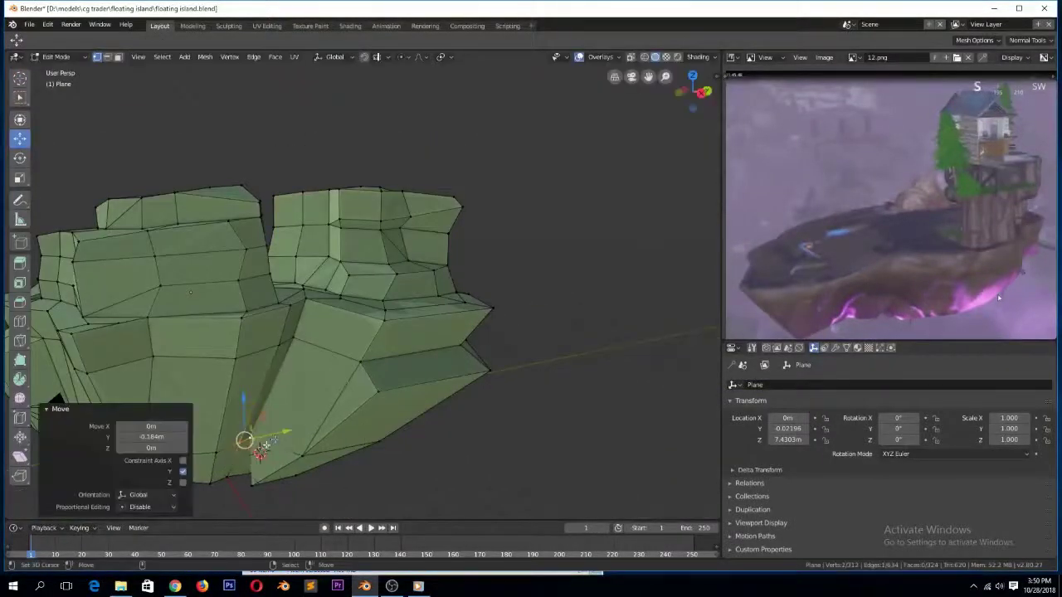
key(Tab)
scroll(293, 423, down, 4)
Save the file, save an incremented copy as floating island1.blend, and save that copy again after a front-view check
key(ctrl+s)
alt+middle_drag(252, 295, 417, 291)
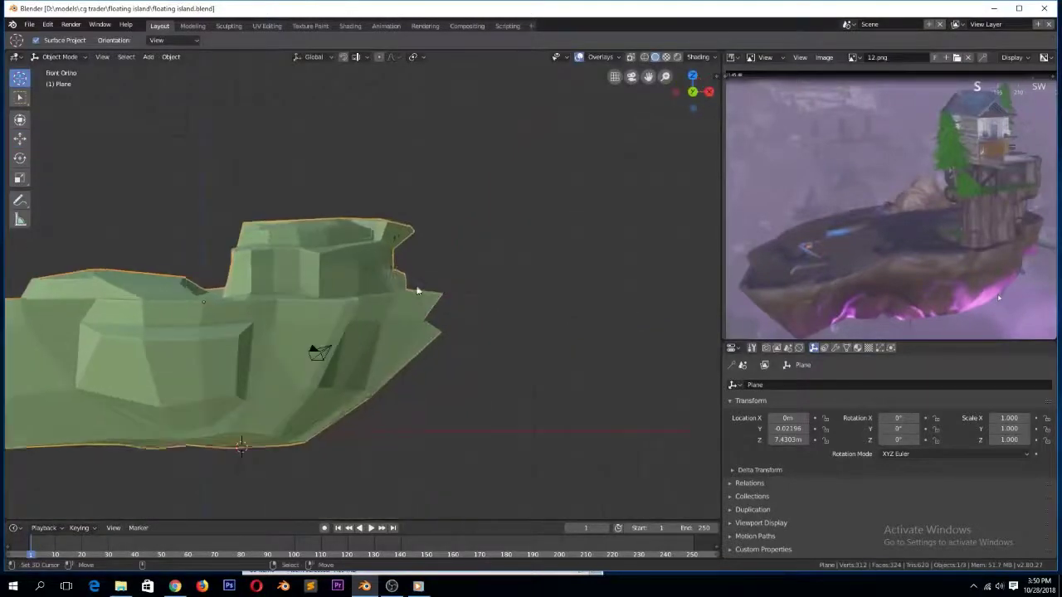
key(ctrl+shift+s)
key(KP_Add)
key(Return)
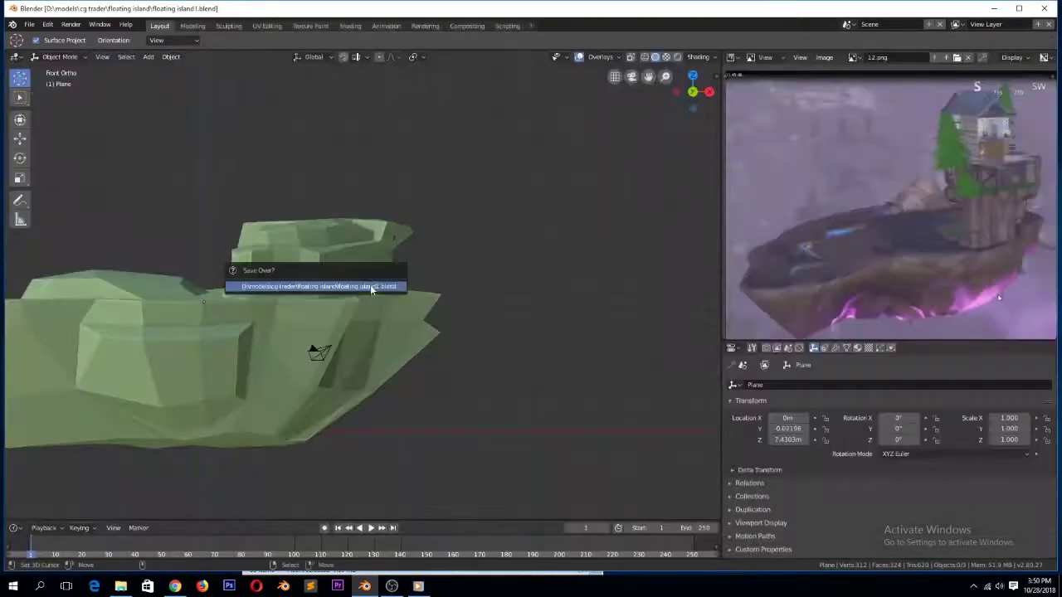
click(371, 288)
scroll(349, 275, down, 1)
middle_drag(337, 268, 408, 333)
key(KP_1)
key(ctrl+s)
click(407, 332)
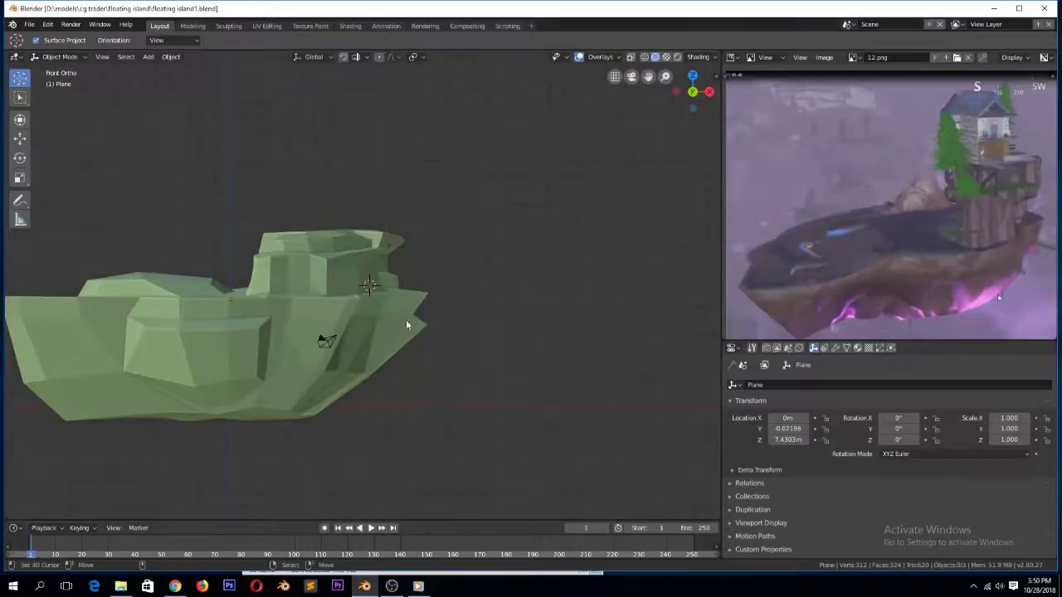
Switch to the reference video player and pause the footage on a clear view of the house standing between the rock pillars
shift+middle_drag(502, 252, 550, 336)
scroll(549, 336, up, 6)
click(419, 586)
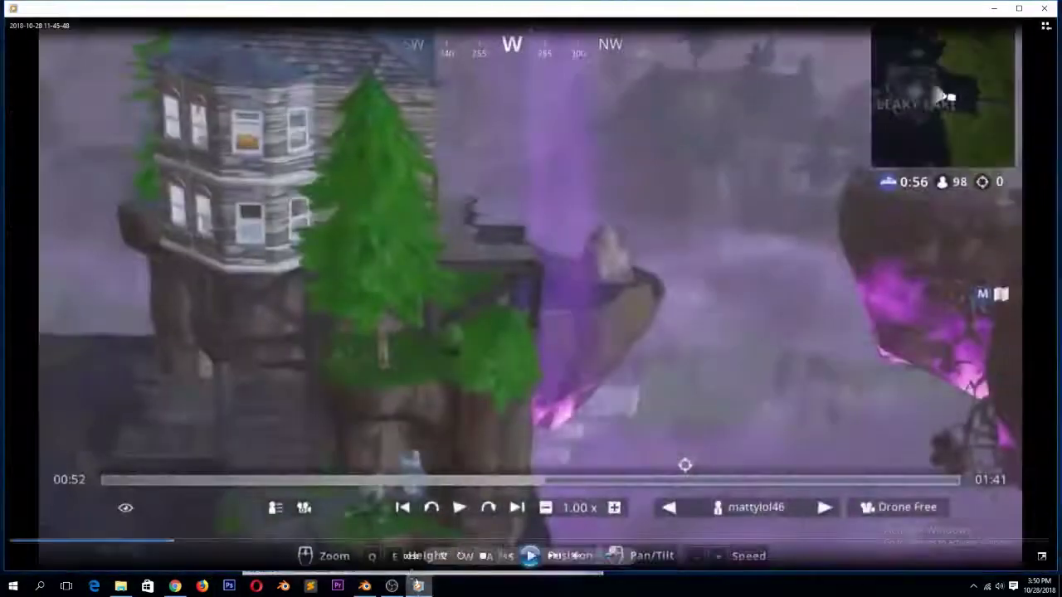
click(532, 558)
click(532, 557)
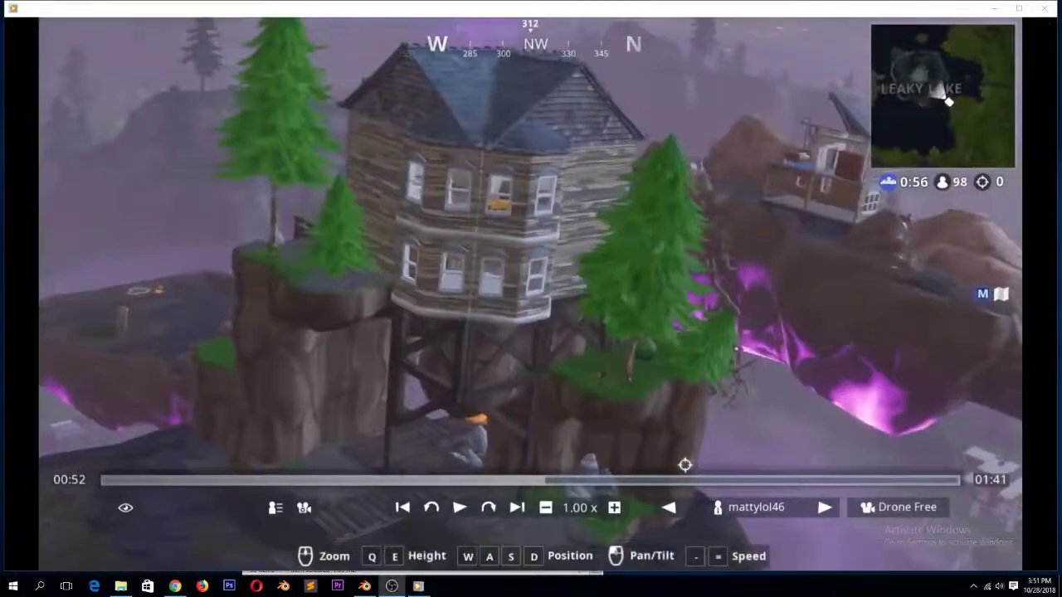
double_click(731, 244)
double_click(724, 260)
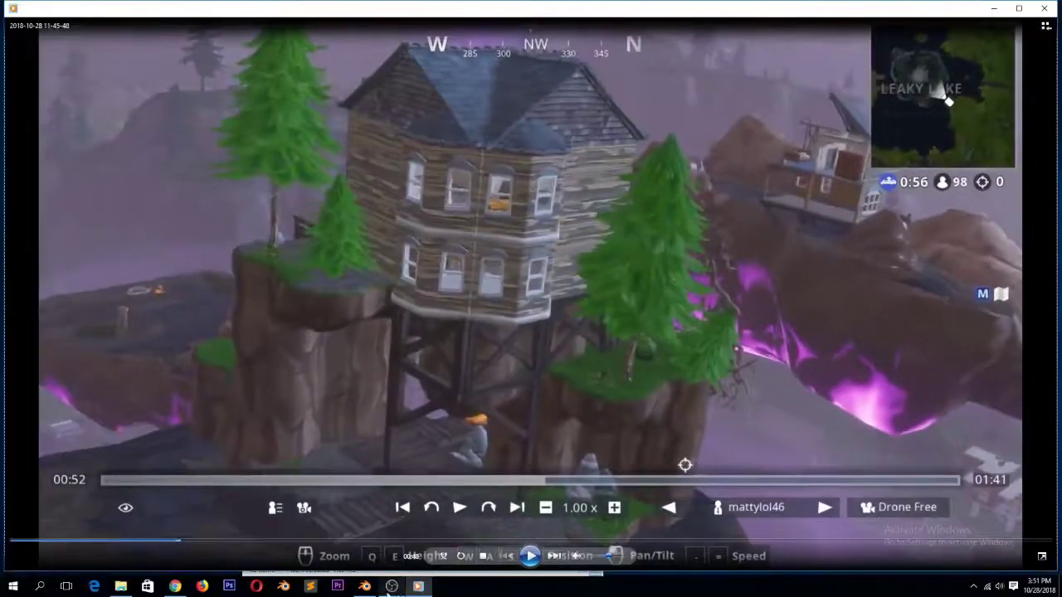
Open Paint and paste the captured screenshot of the house footage into a blank image
key(super)
text(paint)
key(Return)
key(ctrl+v)
ctrl+scroll(454, 385, down, 1)
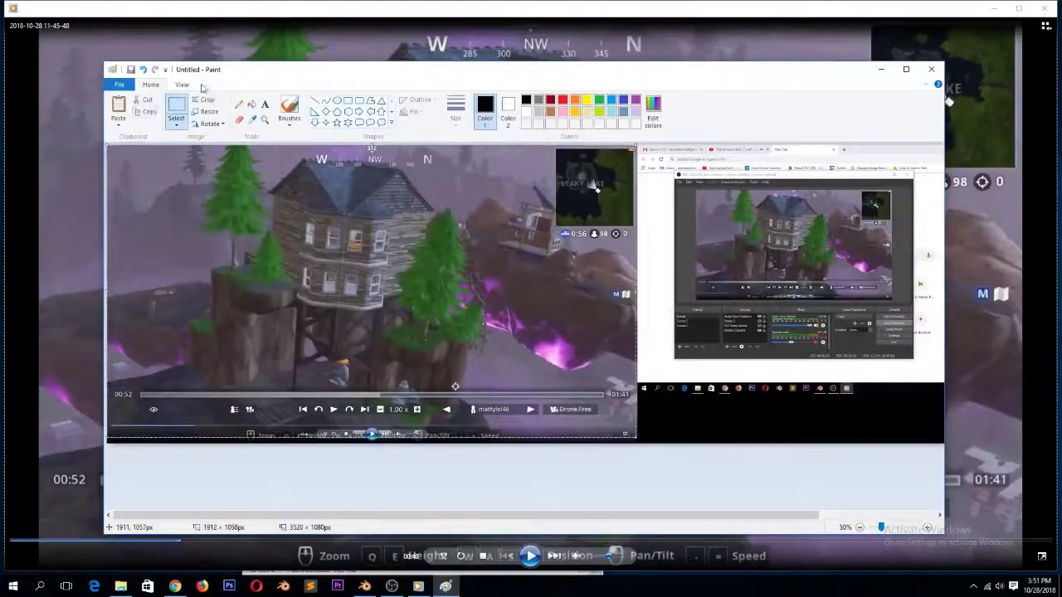
Crop the screenshot to the selected video frame, save it as 213.png, and minimize Paint
click(205, 99)
click(131, 70)
text(275)
click(777, 438)
click(881, 69)
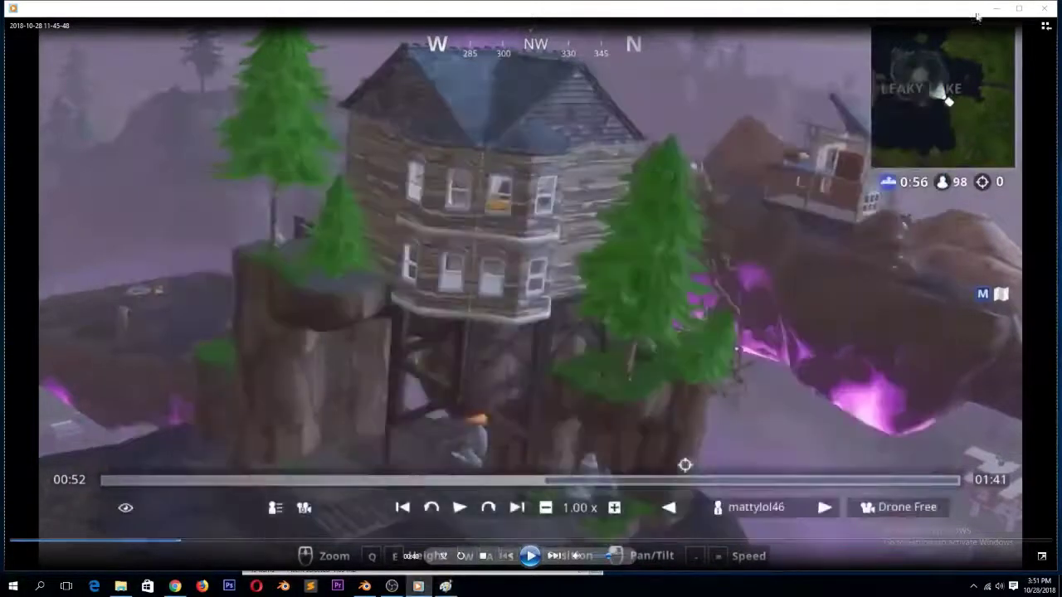
Load 213.png from the Desktop folder into Blender's image editor as the new reference
click(993, 9)
click(121, 585)
scroll(476, 404, down, 10)
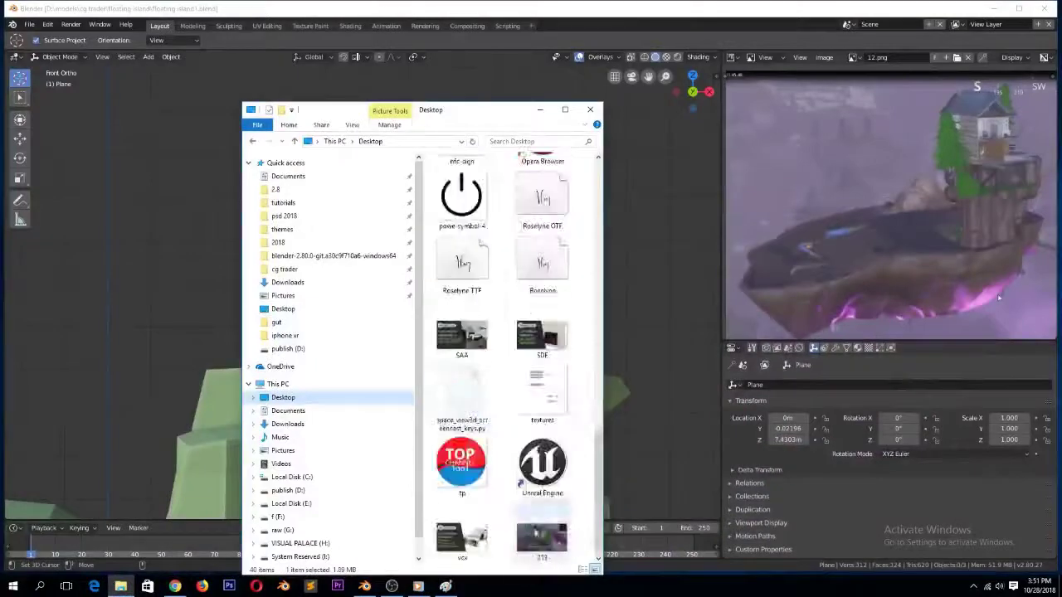
drag(542, 538, 808, 241)
middle_drag(809, 240, 841, 269)
Add a plane on the rock block in top view, scale it by 2.994, and move it along Y between the two blocks
key(KP_7)
scroll(556, 349, down, 4)
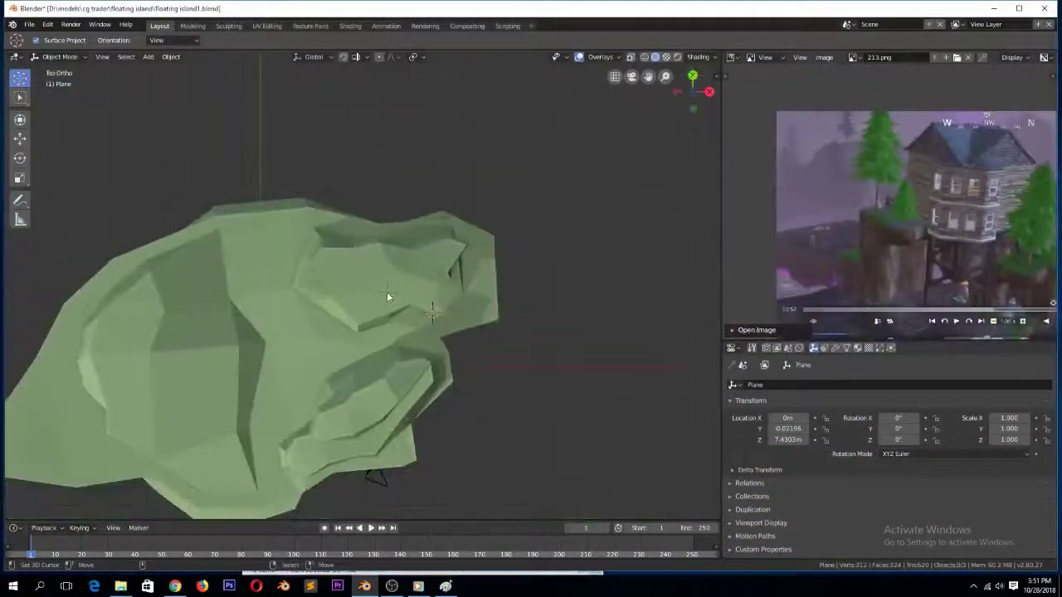
click(387, 292)
key(shift+a)
click(426, 299)
key(s)
click(375, 260)
key(g)
key(y)
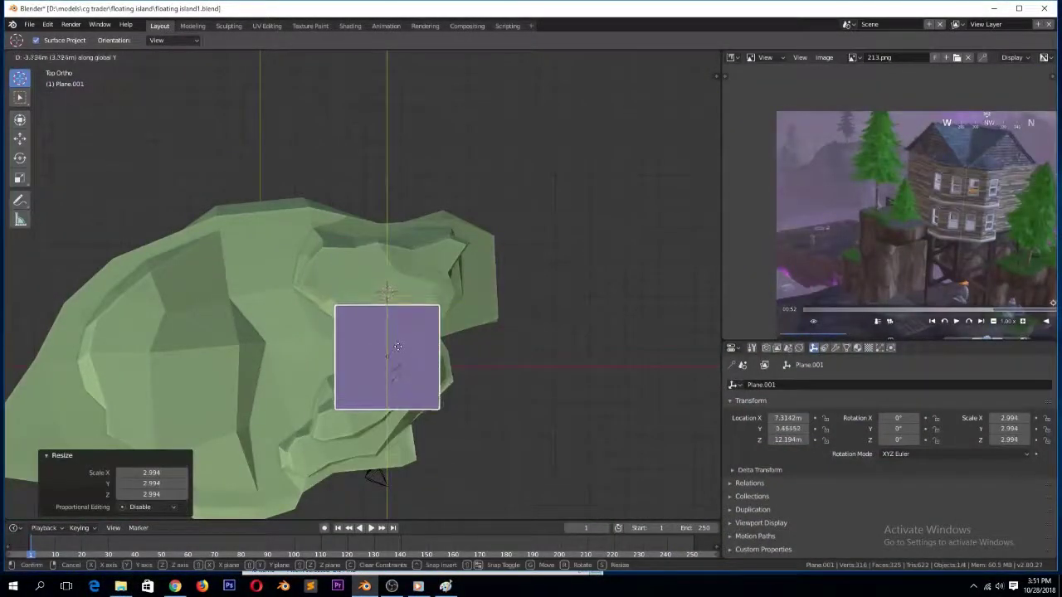
click(398, 346)
Lengthen the plane by moving its far edge 1.79 m along Y
scroll(443, 368, up, 2)
key(KP_Decimal)
scroll(457, 507, down, 3)
key(Tab)
right_click(458, 199)
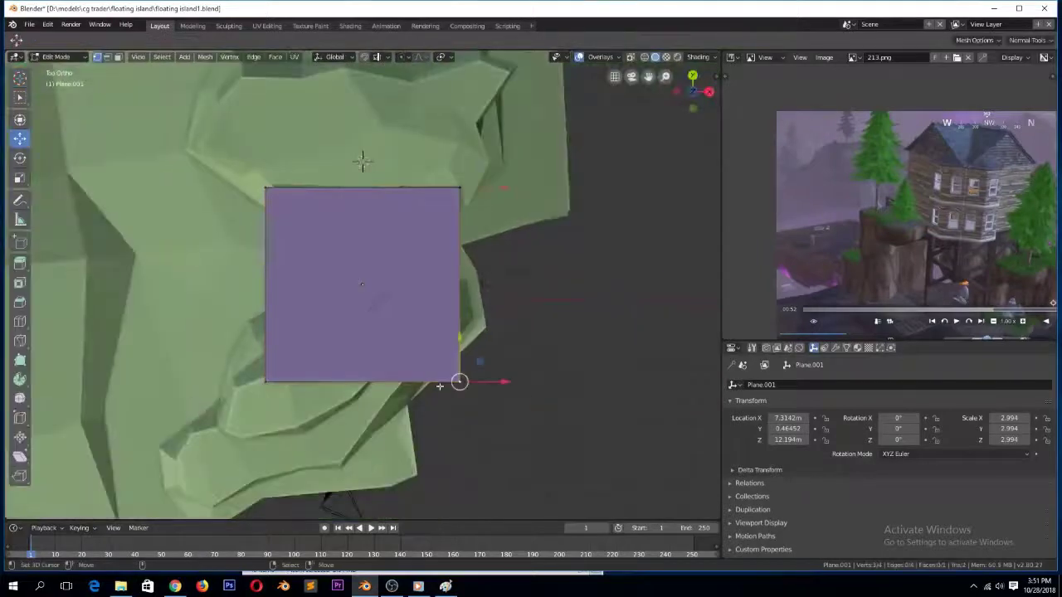
key(g)
key(y)
click(374, 91)
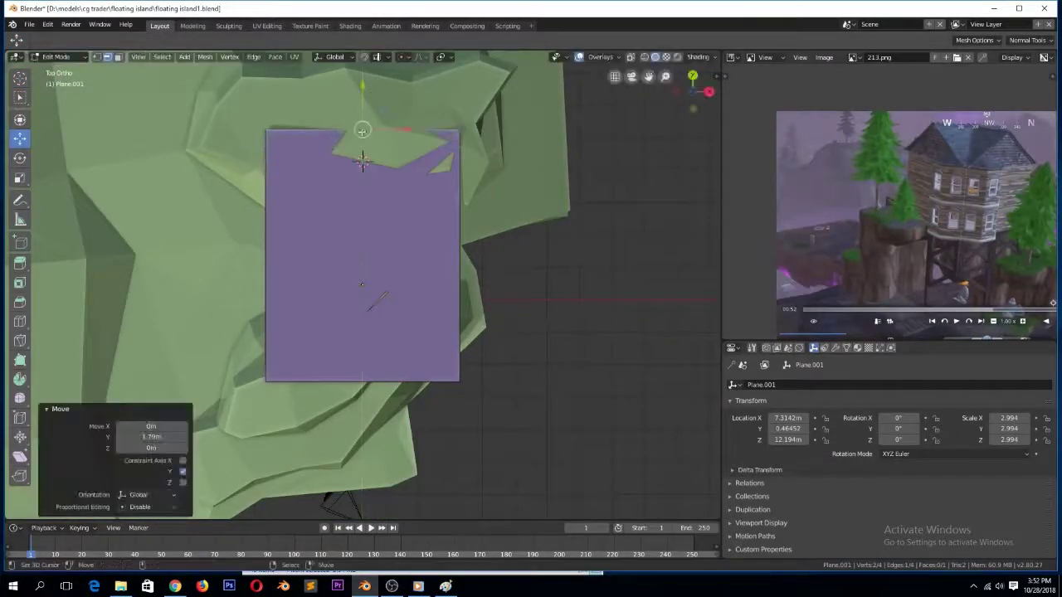
Add two crossing loop cuts to the plane, one about a third up from its lower edge and one about a third from its left edge
key(ctrl+r)
click(276, 286)
click(282, 327)
key(ctrl+r)
click(327, 307)
click(295, 305)
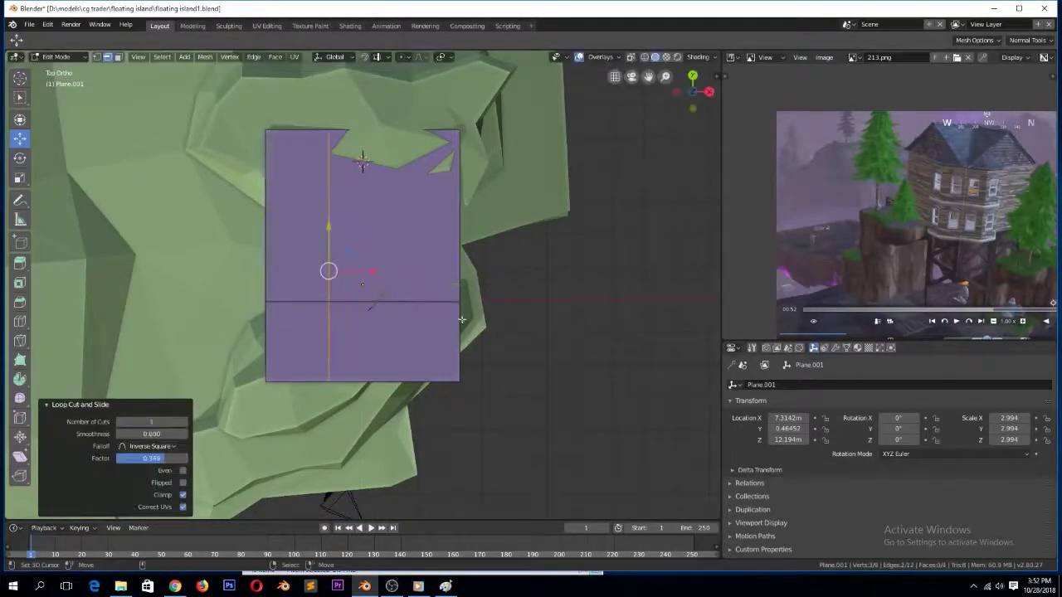
scroll(882, 203, up, 2)
key(Tab)
Add a 6-vertex circle, scale it to 1.916, and place it at the plane's left edge in top view
key(shift+a)
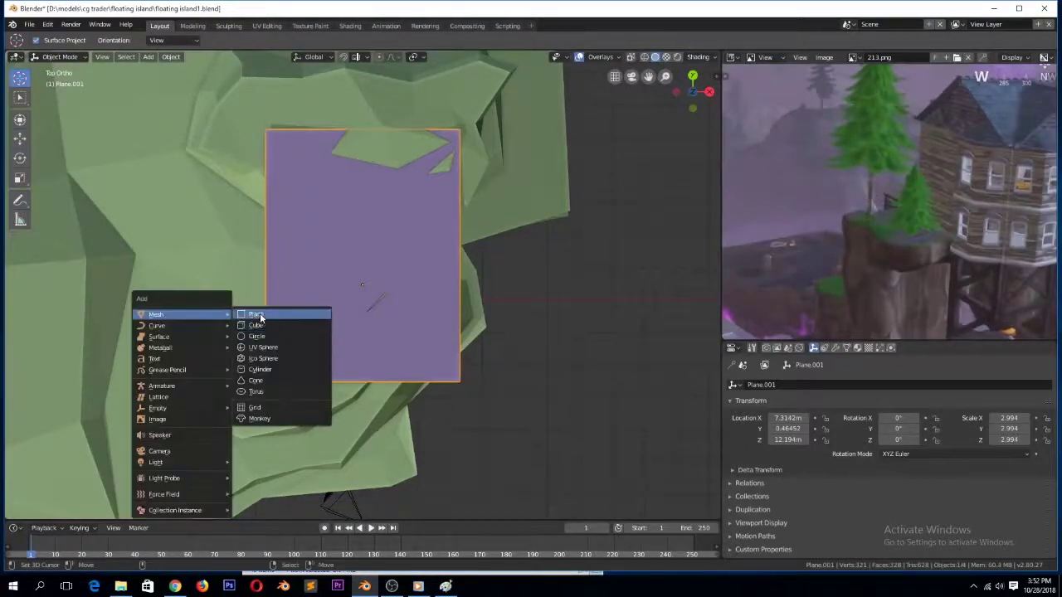
mouse_move(223, 314)
click(268, 340)
click(154, 390)
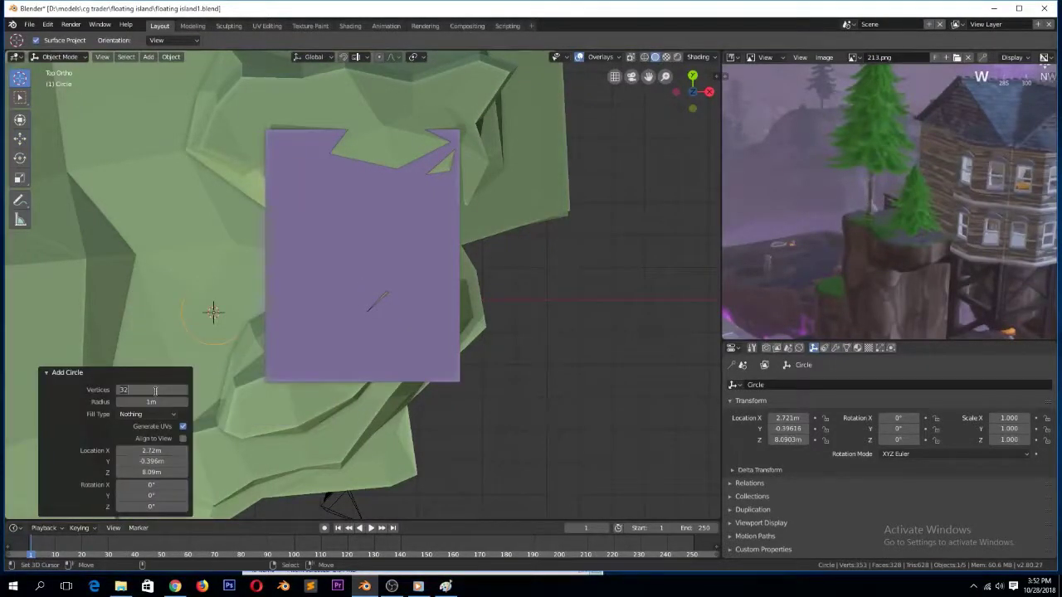
key(s)
click(241, 379)
key(g)
click(305, 357)
key(z)
click(264, 355)
Raise the hexagon 4.07 m along Z to the plane's height and check its placement in top-view wireframe
key(KP_1)
key(g)
key(z)
click(294, 259)
key(KP_7)
key(z)
click(256, 325)
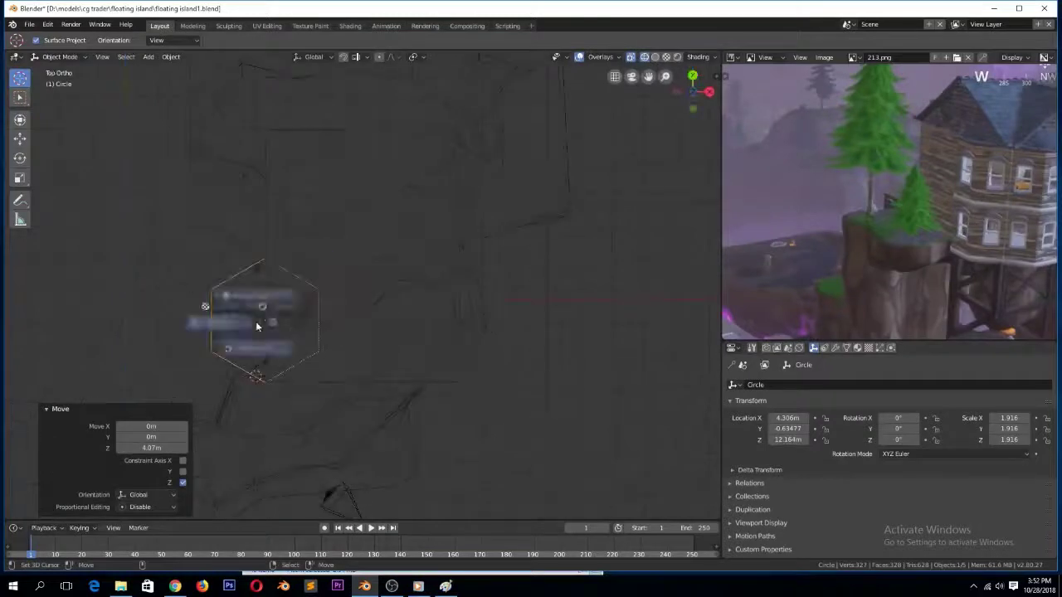
key(z)
click(285, 329)
Extrude the hexagon's outline upward along Z by about 2.4 m to form walls
key(Tab)
key(KP_1)
key(g)
key(z)
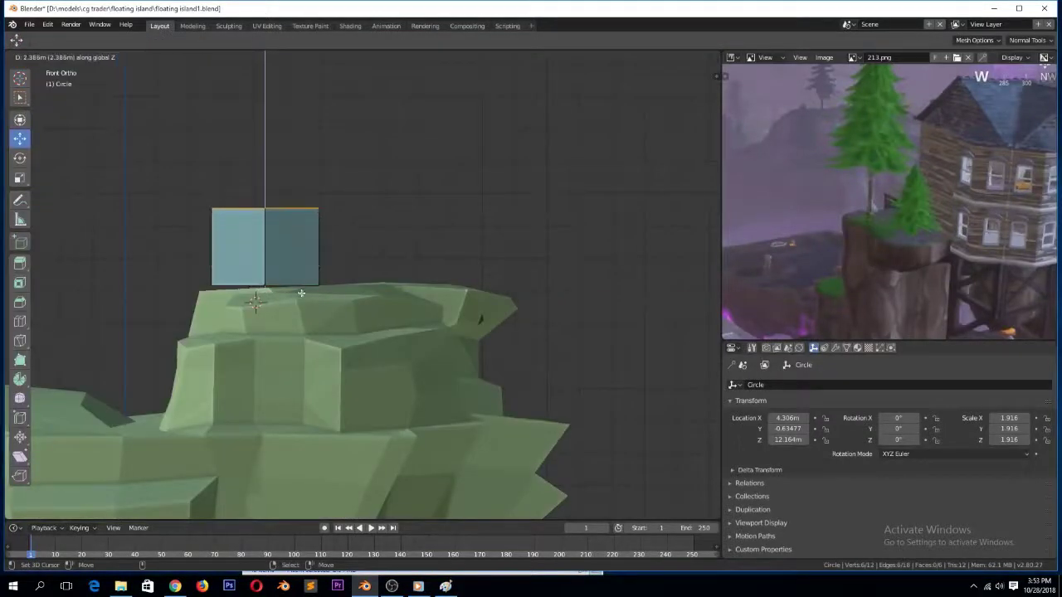
click(300, 304)
key(Tab)
Add horizontal loop cuts near the top and bottom of the hexagonal walls
middle_drag(264, 195, 315, 272)
key(KP_7)
key(Tab)
middle_drag(258, 377, 272, 247)
key(ctrl+r)
click(272, 247)
click(293, 199)
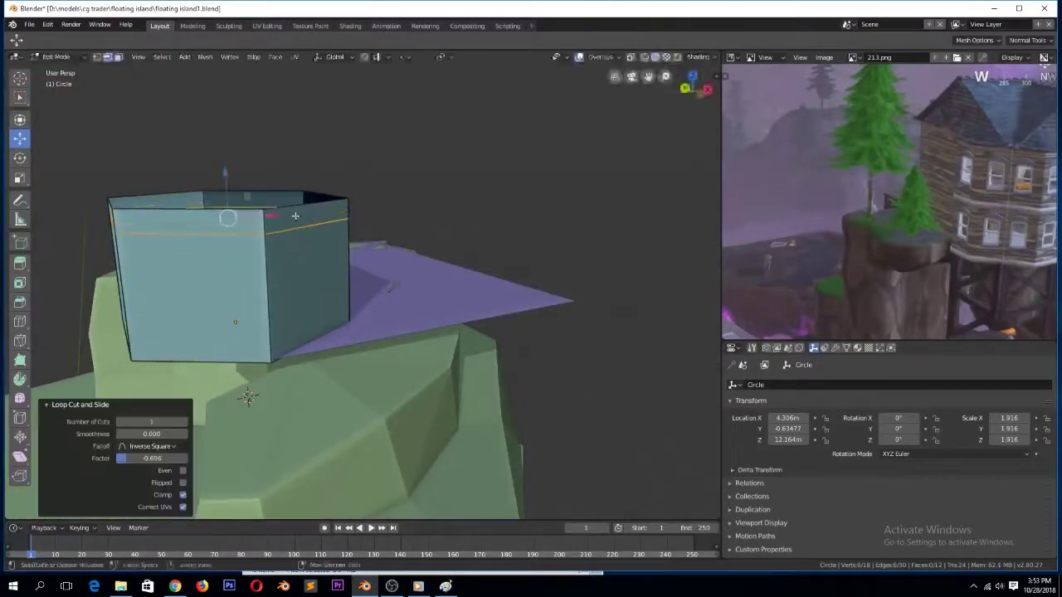
key(ctrl+r)
click(218, 218)
click(209, 217)
key(ctrl+z)
Add a centered vertical loop cut to one hexagon wall and bevel it by 0.285
key(ctrl+r)
click(199, 214)
right_click(201, 215)
key(ctrl+b)
click(291, 299)
middle_drag(287, 295, 412, 311)
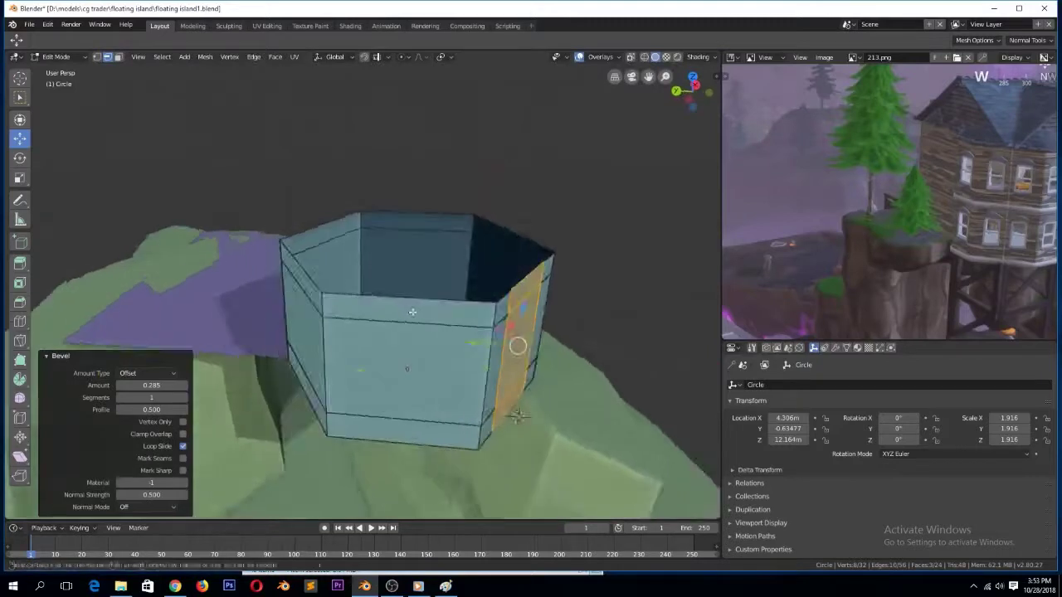
Add a centered vertical loop cut to the adjacent hexagon wall and bevel it into a middle strip
key(ctrl+r)
click(412, 313)
right_click(414, 318)
key(ctrl+b)
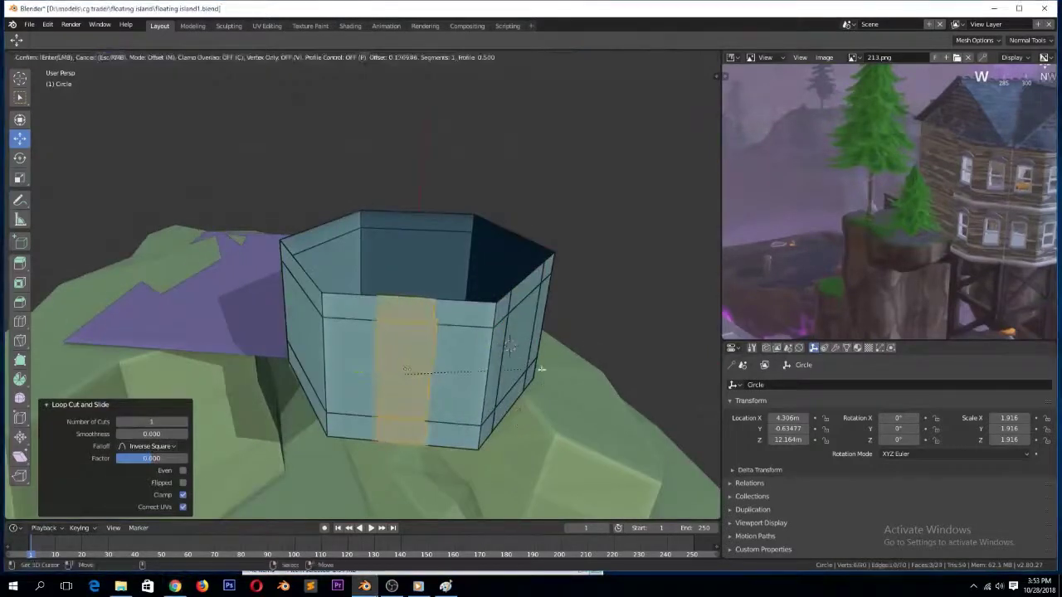
click(505, 375)
Add a centered vertical loop cut to the third hexagon wall, bevel it, and select one of the resulting vertical edges
middle_drag(394, 335, 498, 287)
key(ctrl+r)
click(499, 288)
right_click(501, 292)
key(ctrl+b)
click(570, 342)
right_click(518, 337)
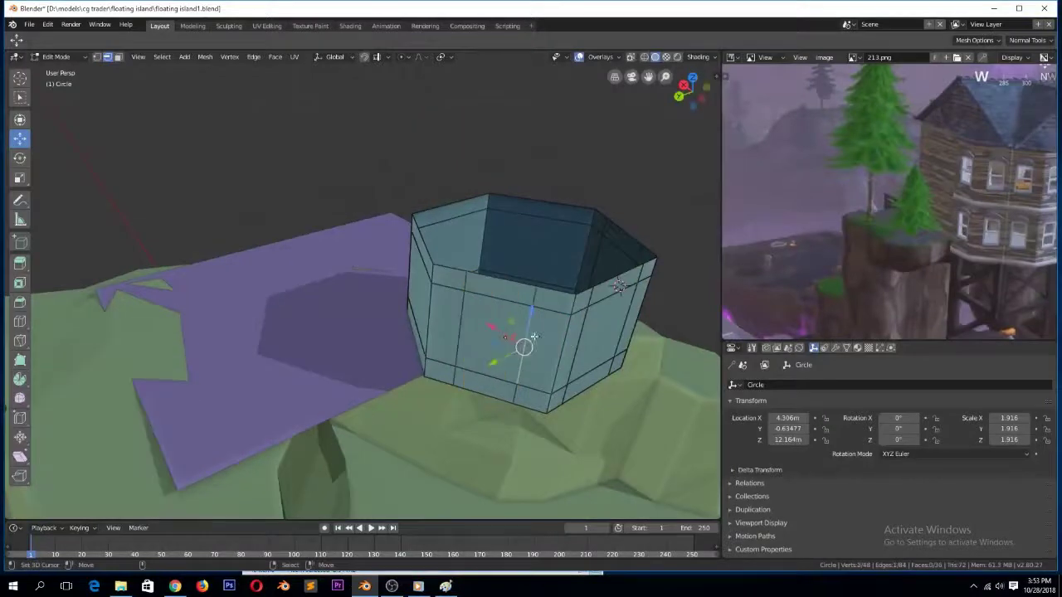
Delete the vertices of the hexagon on the house side, leaving the three outer bay walls
key(KP_7)
middle_drag(301, 327, 444, 227)
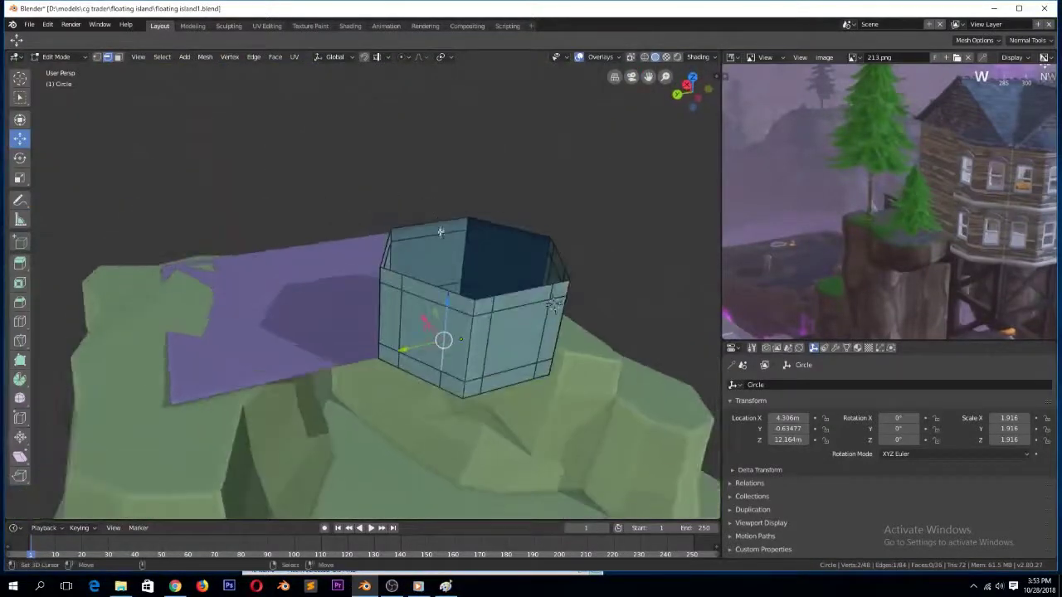
key(KP_7)
key(z)
click(278, 223)
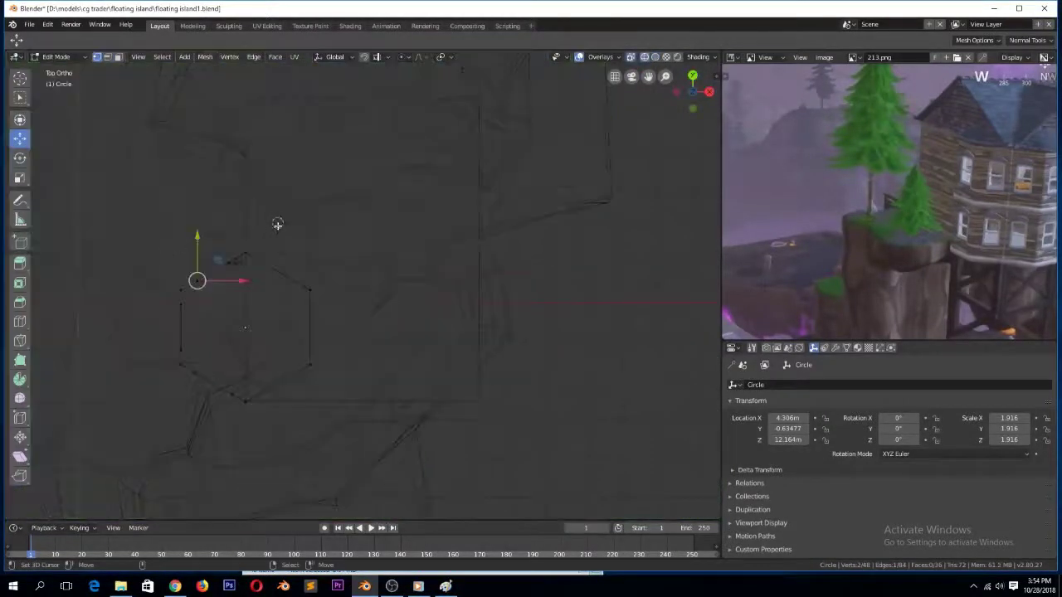
drag(259, 222, 368, 373)
key(x)
click(330, 312)
key(z)
Extrude the three central wall faces slightly inward along their normals and delete them to create window openings
click(419, 331)
middle_drag(419, 331, 360, 310)
right_click(357, 312)
shift+right_click(226, 310)
middle_drag(225, 311, 488, 310)
shift+right_click(489, 310)
key(e)
right_click(608, 355)
key(alt+s)
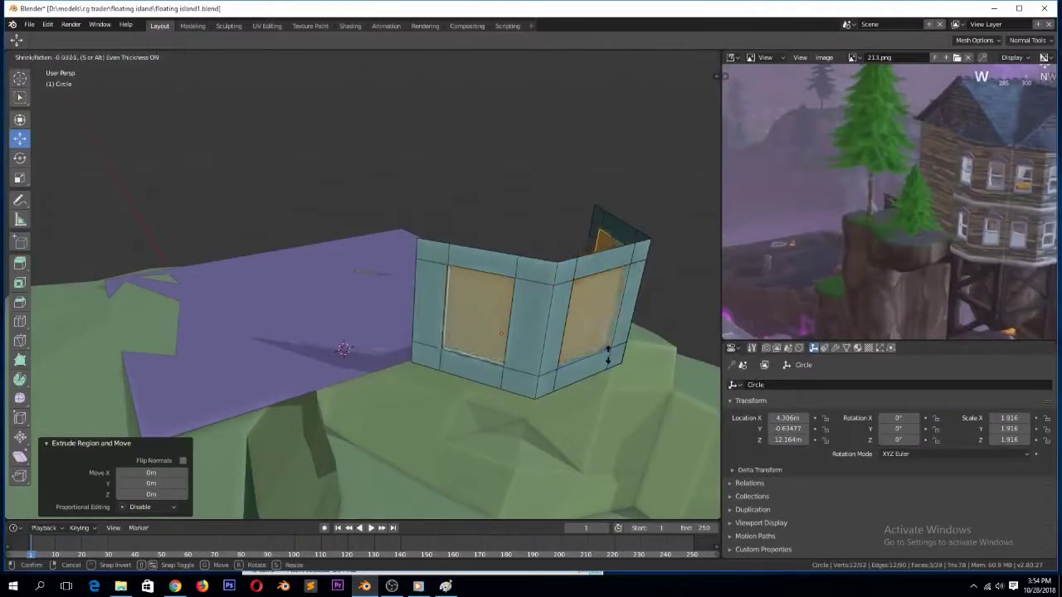
click(606, 356)
key(x)
click(604, 378)
key(Tab)
middle_drag(600, 373, 563, 317)
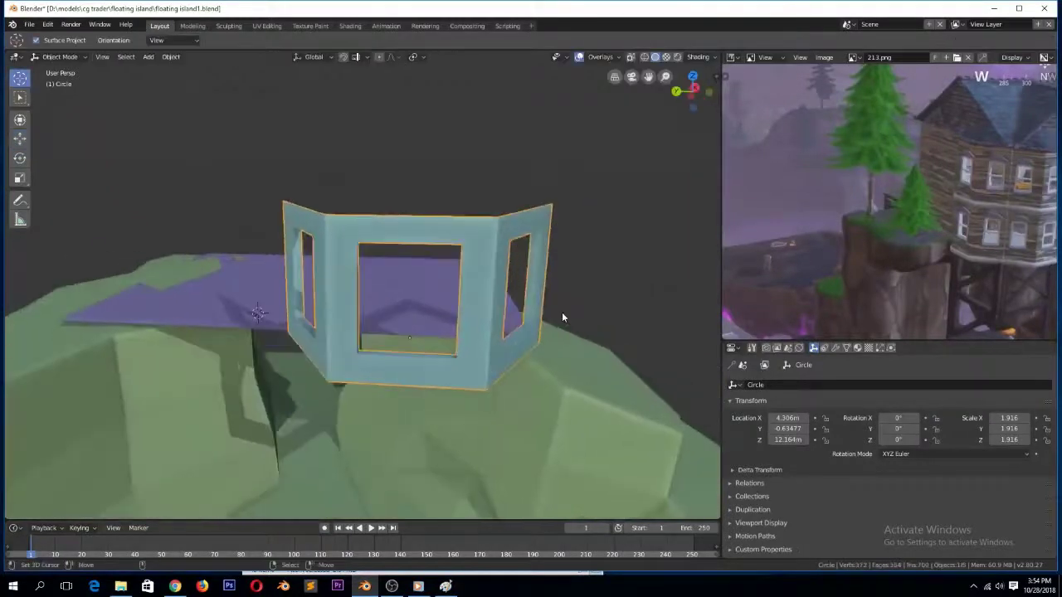
Snap the 3D cursor to the center of the bay walls' original hexagon
key(Tab)
key(2)
alt+right_click(432, 380)
key(KP_7)
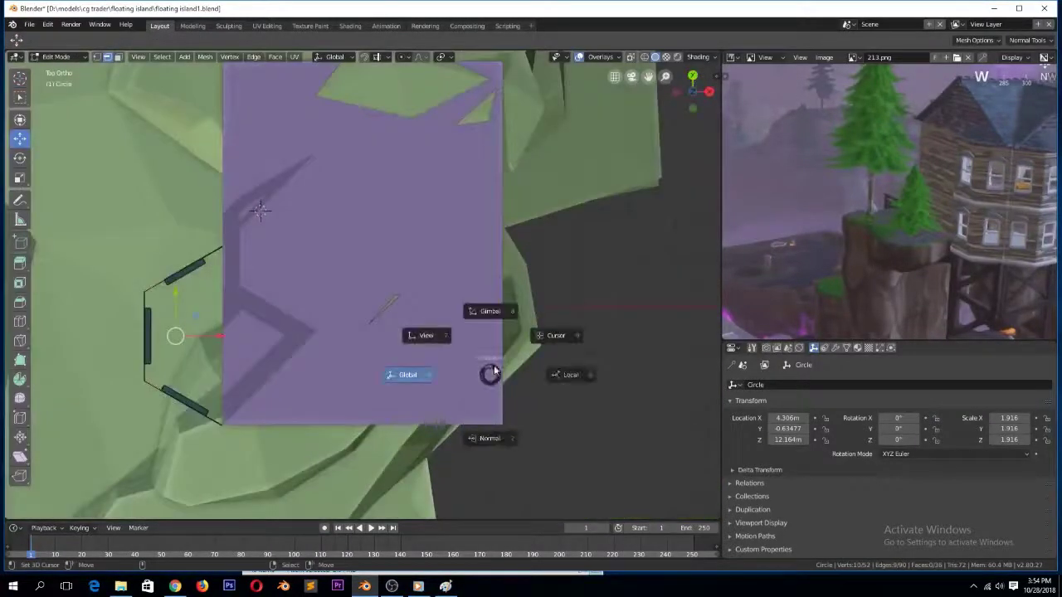
key(Tab)
key(shift+s)
click(392, 417)
key(Tab)
middle_drag(393, 417, 446, 316)
Cut a loop near the base of the bay walls, then select the bottom face strip with Cursor orientation and 3D Cursor pivot
key(ctrl+r)
click(154, 410)
click(153, 410)
key(3)
right_click(202, 397)
key(comma)
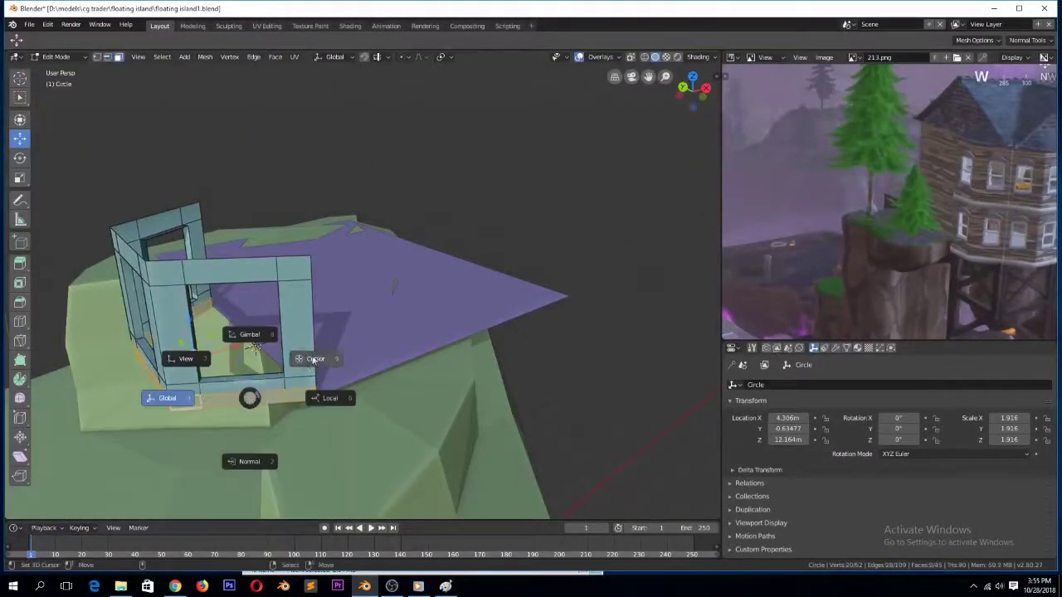
right_click(339, 353)
key(period)
click(399, 346)
Extrude the bottom face strip and scale it outward by 1.028 in X and Y to form a base ledge
key(e)
right_click(394, 363)
key(s)
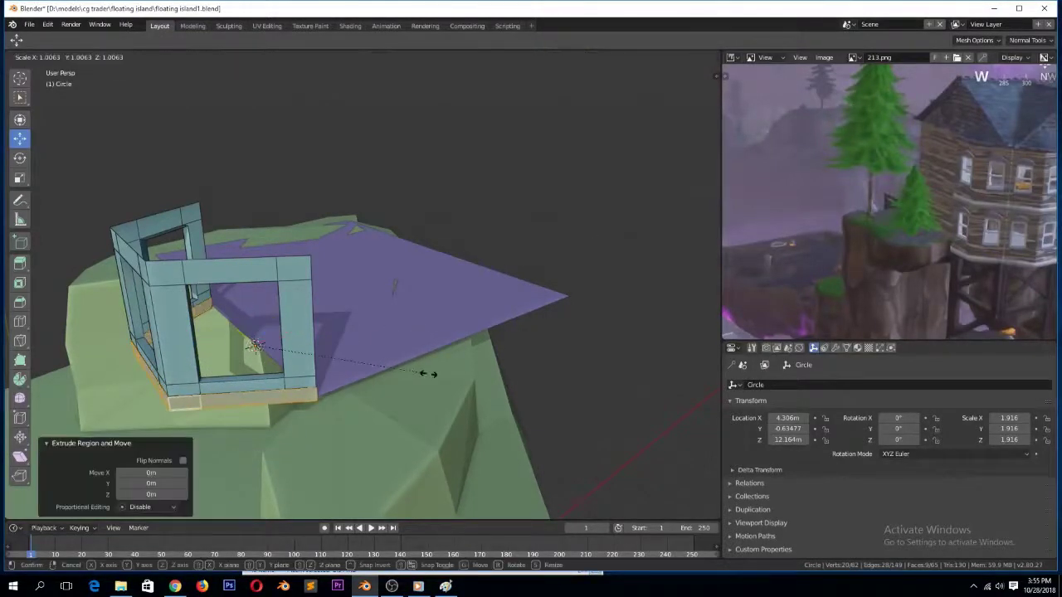
click(435, 370)
middle_drag(341, 379, 258, 380)
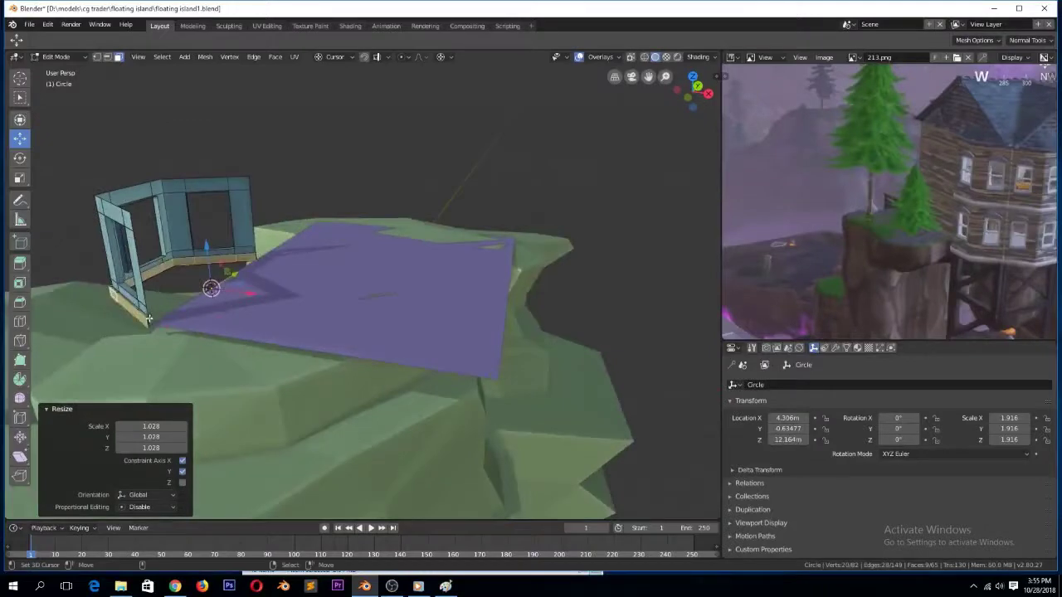
Delete the two end faces of the base ledge and save the file
right_click(150, 320)
key(x)
click(248, 273)
right_click(262, 254)
key(x)
click(268, 252)
key(Tab)
middle_drag(264, 256, 303, 317)
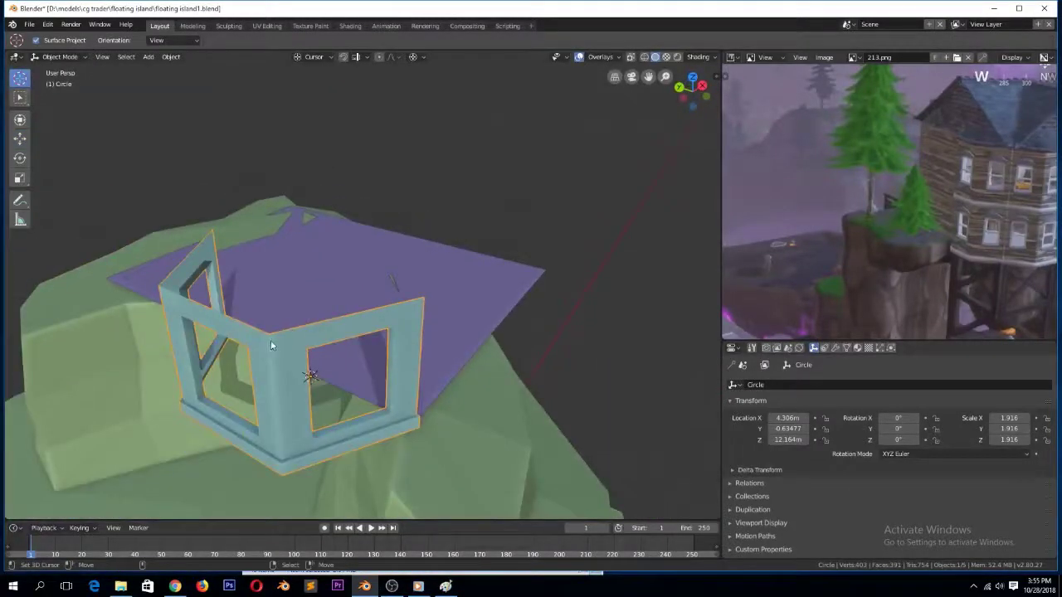
click(286, 340)
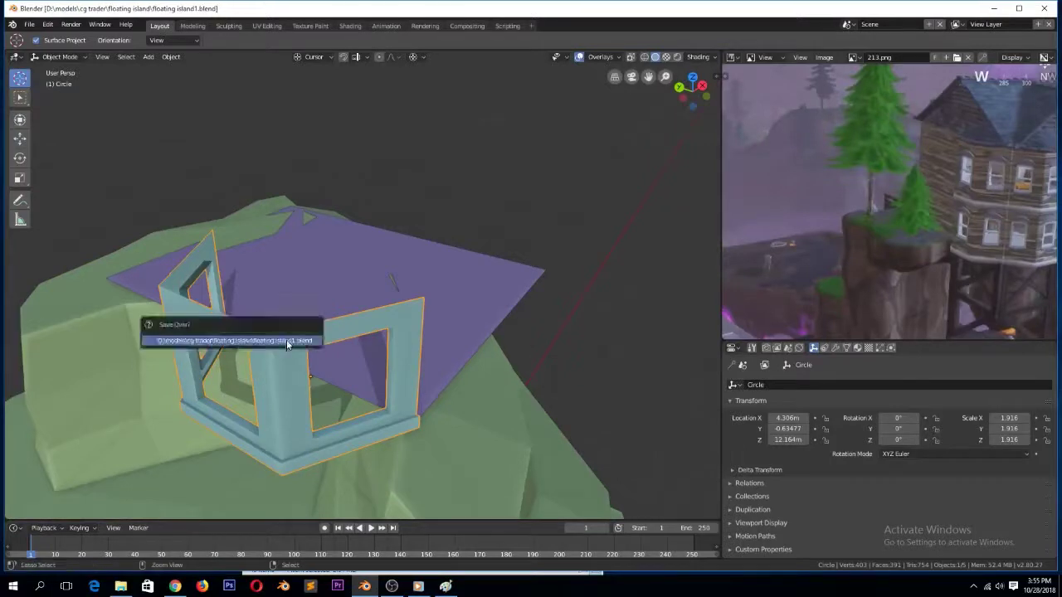
Raise the top edges of the bay walls vertically using Global orientation and save the file
key(KP_7)
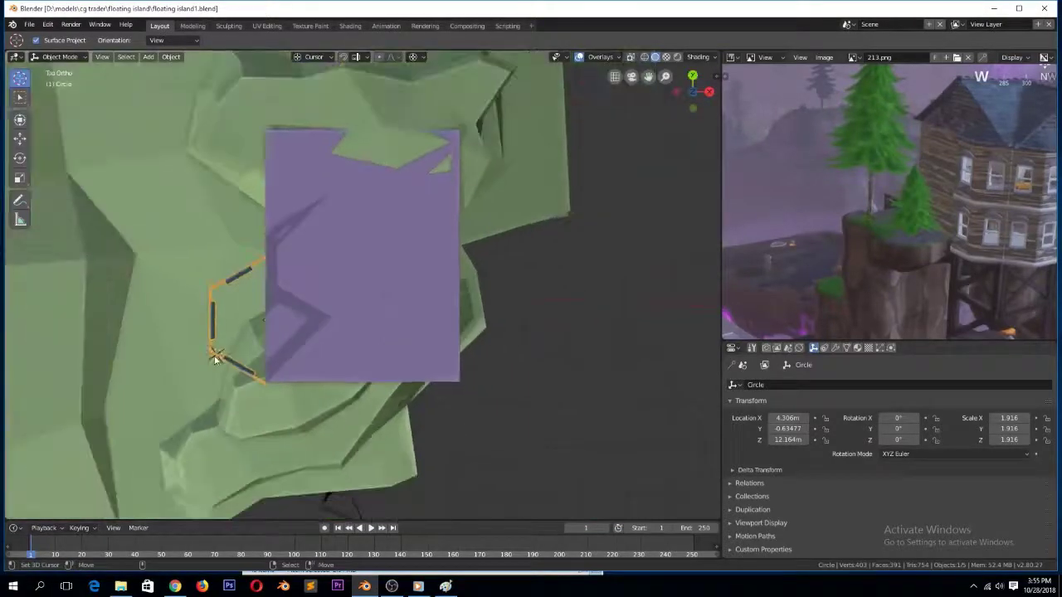
middle_drag(219, 356, 291, 288)
key(KP_1)
key(Tab)
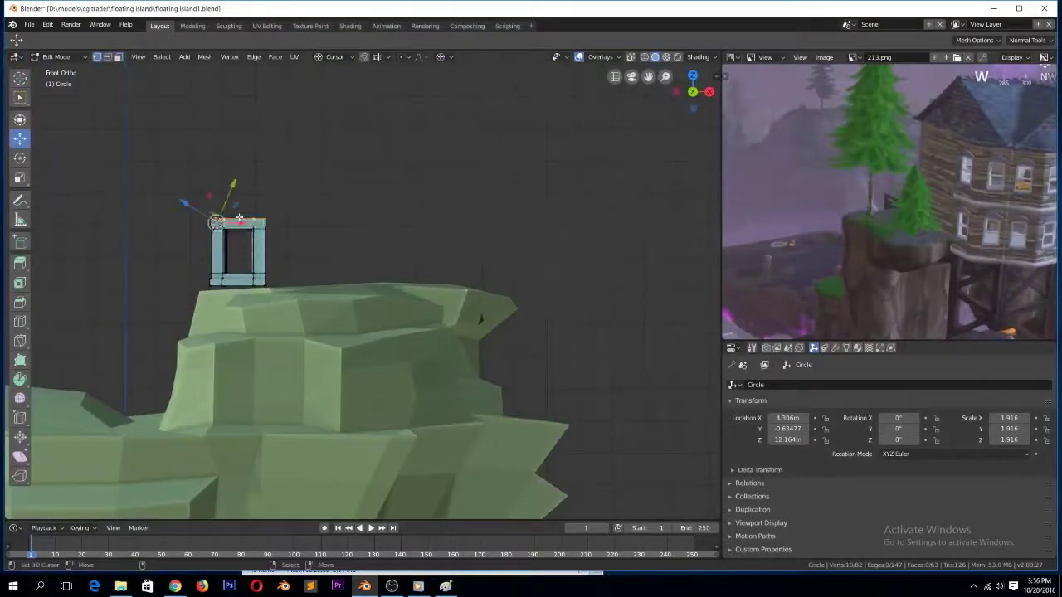
key(KP_Decimal)
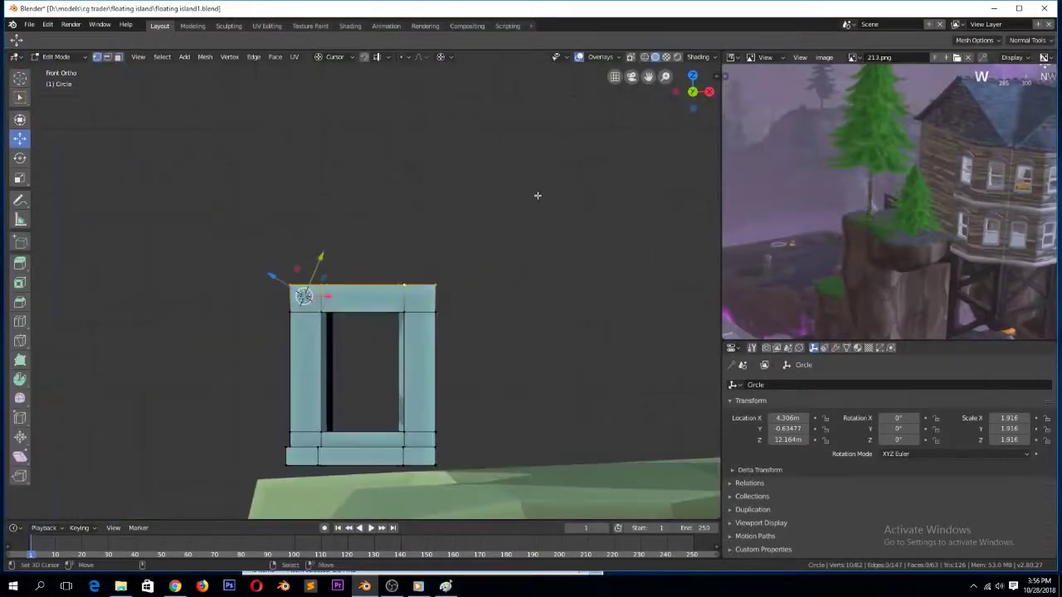
click(346, 57)
drag(304, 251, 309, 223)
key(ctrl+z)
middle_drag(310, 222, 294, 223)
drag(259, 246, 259, 218)
key(KP_1)
key(Tab)
middle_drag(436, 274, 339, 344)
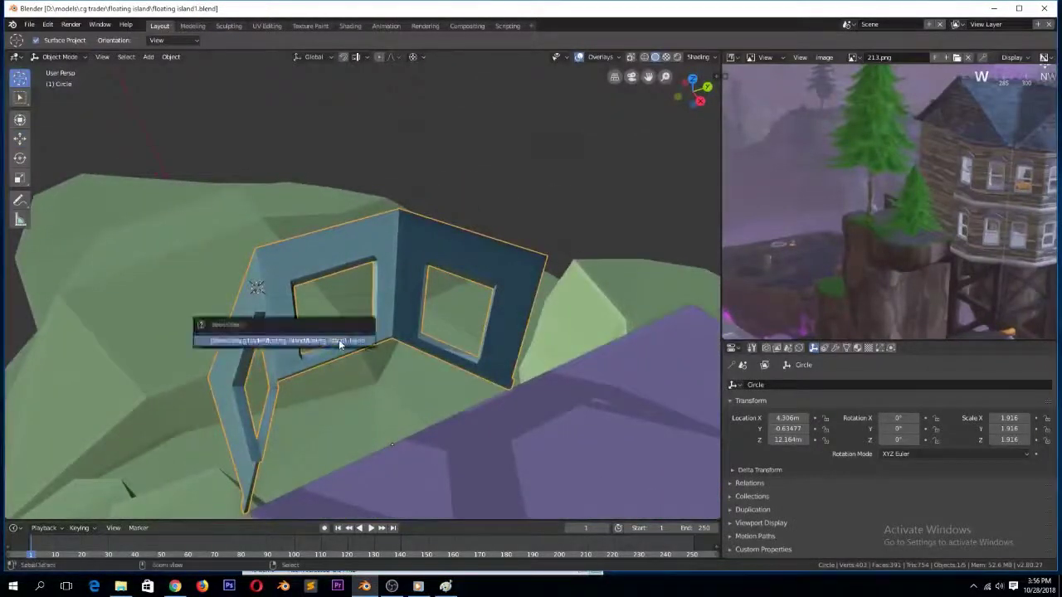
Add a plane, rotate it 90° about X, and narrow it along X to a scale of 0.859
key(KP_1)
key(shift+a)
click(551, 188)
text(rx90)
click(563, 200)
key(s)
key(x)
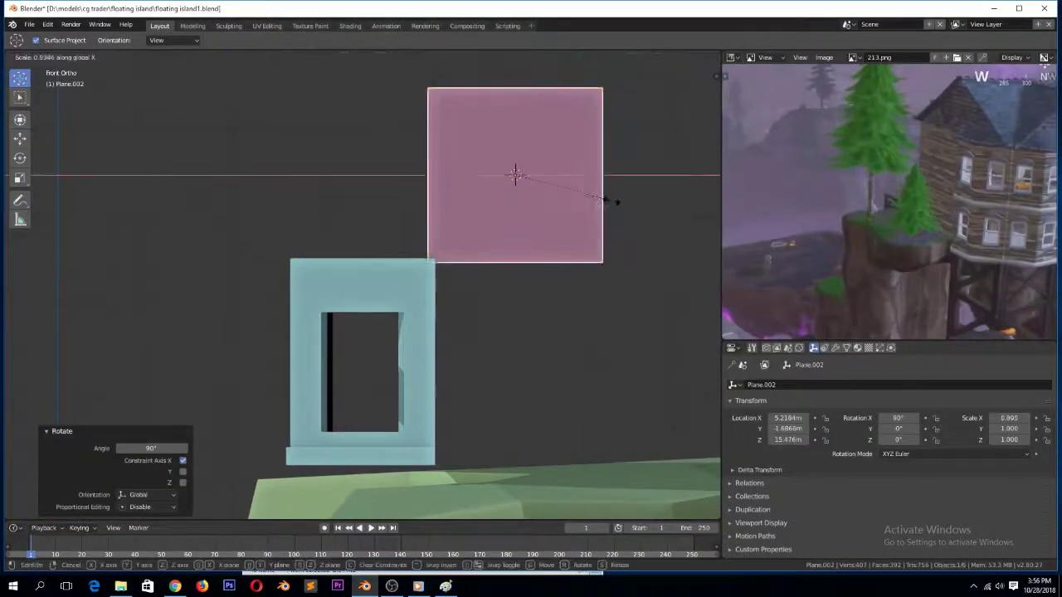
click(592, 207)
Inset the plane's face by 0.1893 m and delete the inner face to form a window sash
key(Tab)
key(i)
click(518, 170)
key(x)
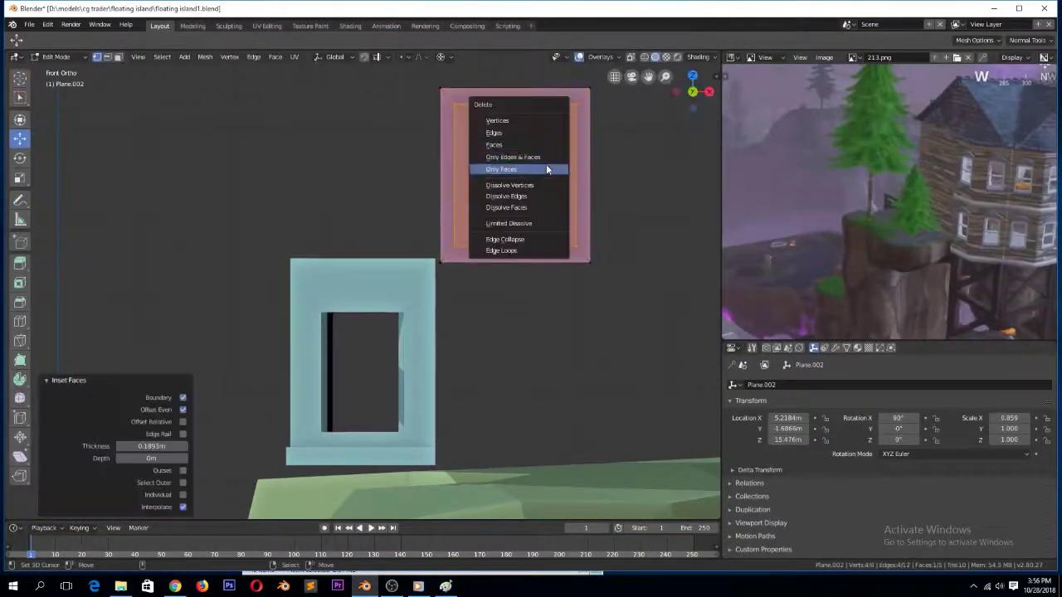
click(531, 169)
Duplicate the sash in place and scale the copy up into a surrounding outer frame
key(a)
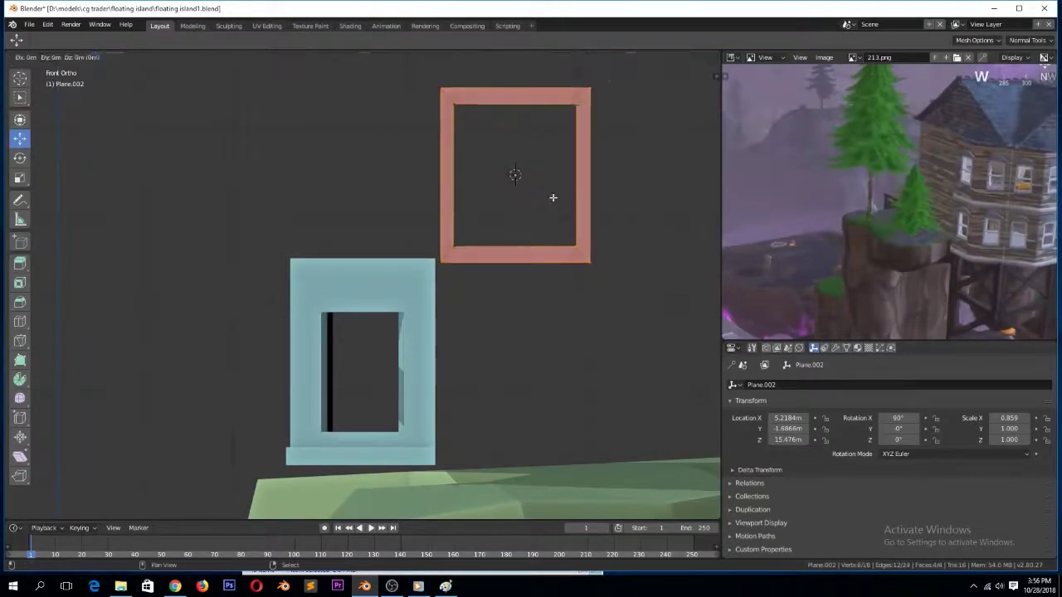
key(shift+d)
right_click(553, 199)
key(s)
click(590, 255)
Set the pivot to Median Point and move the outer frame's bottom bar down to lengthen the window
key(3)
right_click(561, 273)
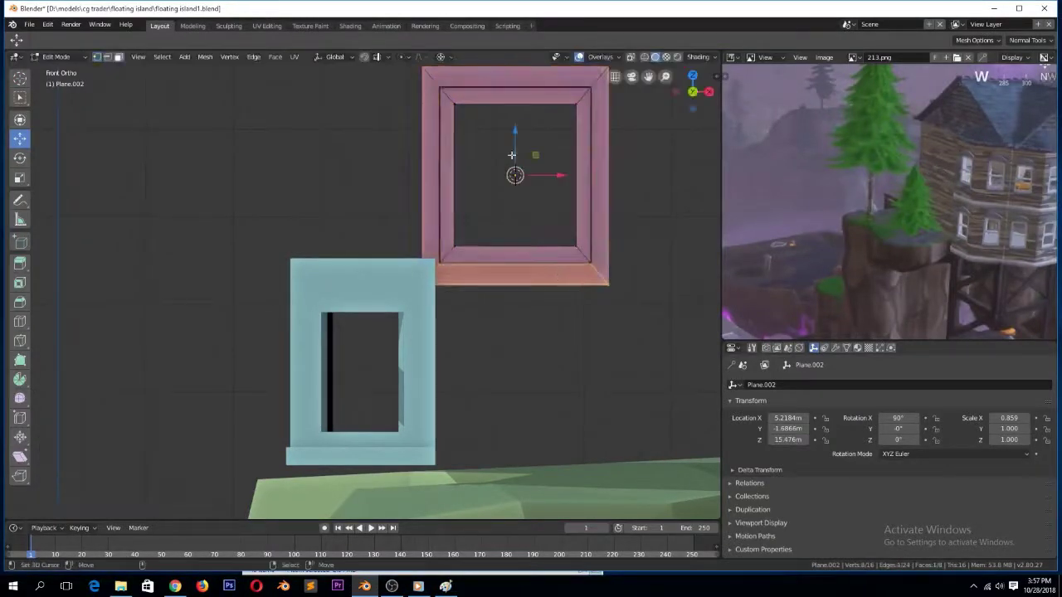
key(period)
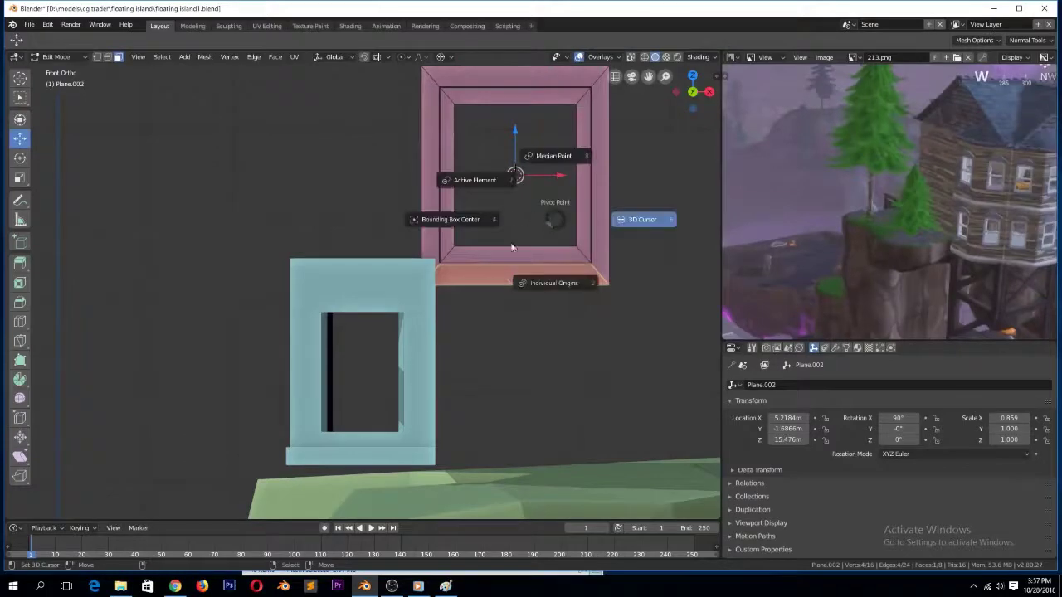
click(549, 165)
drag(516, 241, 518, 359)
key(a)
key(a)
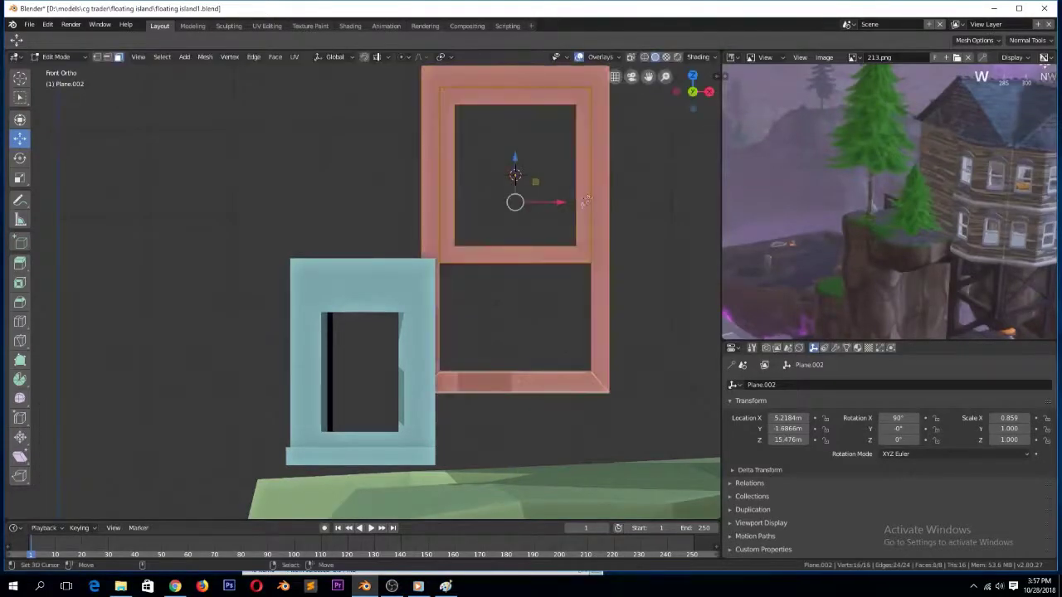
Extrude the whole window mesh to give it thickness and correct its face normals
middle_drag(588, 197, 434, 304)
key(e)
click(467, 302)
key(a)
key(a)
click(205, 58)
mouse_move(272, 196)
click(320, 222)
key(Tab)
middle_drag(321, 246, 379, 235)
key(KP_1)
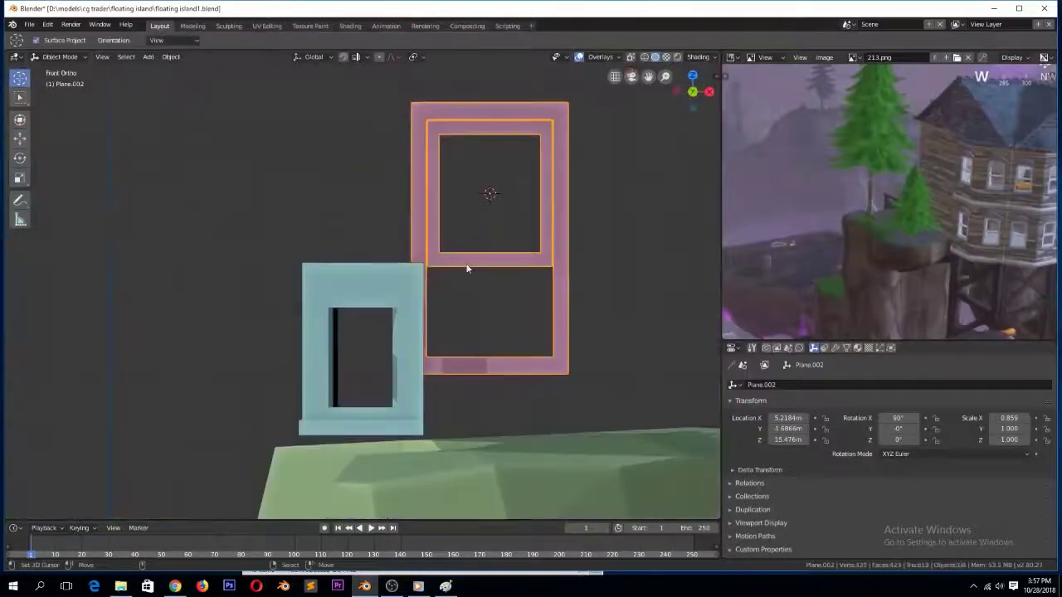
Move the bottom bars of the inner sash and the outer frame upward to shorten the window
key(Tab)
right_click(467, 260)
drag(490, 219, 491, 192)
key(Tab)
key(Tab)
alt+right_click(503, 353)
drag(491, 316, 495, 289)
key(Tab)
middle_drag(495, 289, 365, 319)
Add a centered loop cut around the inner side of the upper sash and bevel it into a strip
key(Tab)
scroll(357, 315, up, 2)
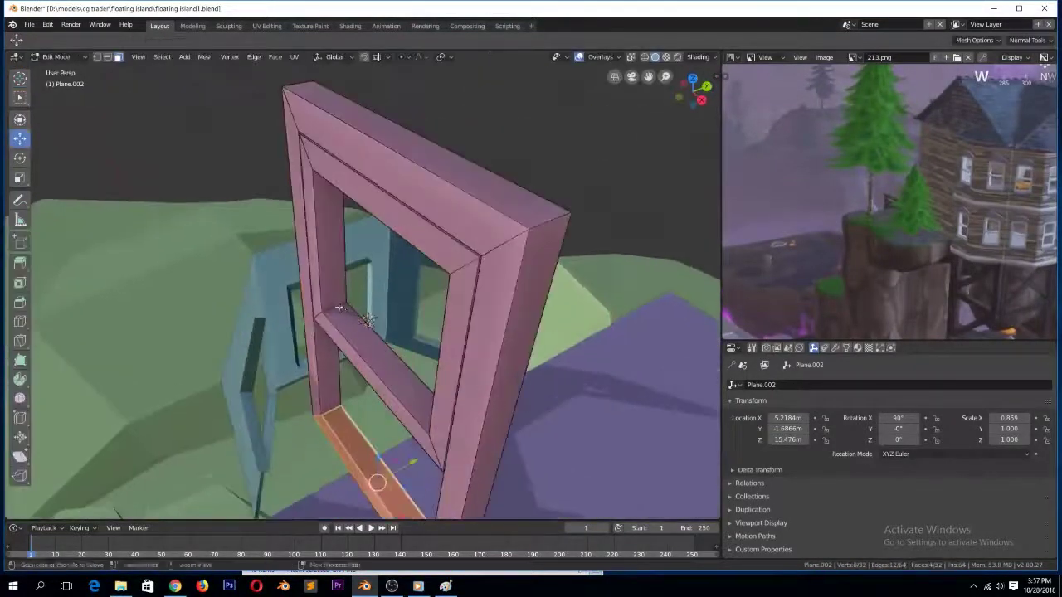
key(ctrl+r)
double_click(342, 309)
key(ctrl+b)
click(559, 247)
Extrude the beveled strip into the sash opening along its normals and thin it along Y
key(alt+e)
click(586, 217)
right_click(649, 168)
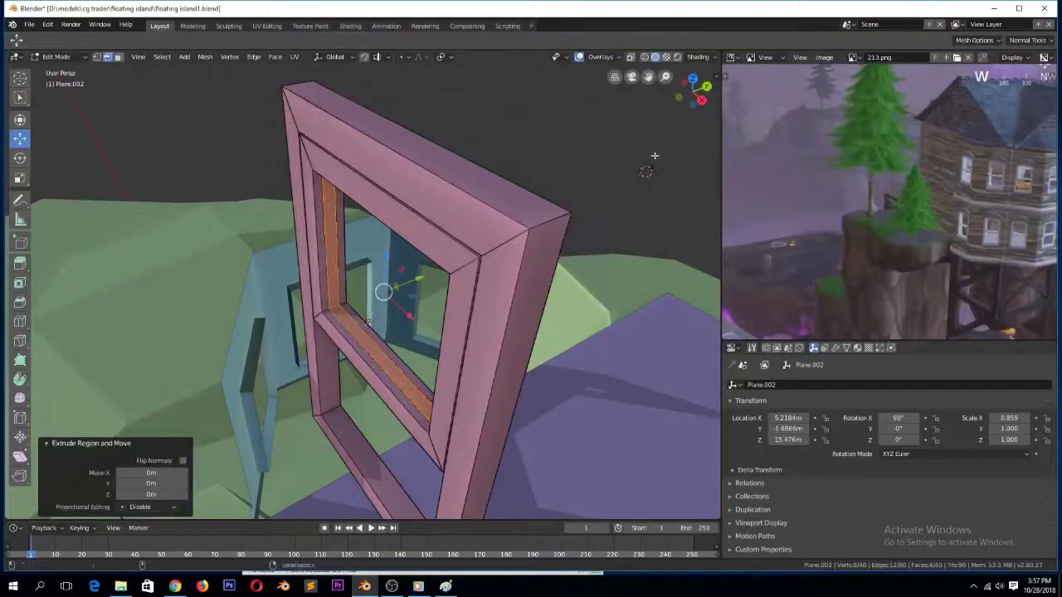
key(alt+s)
click(649, 161)
key(s)
key(y)
click(612, 180)
key(Tab)
scroll(597, 195, down, 1)
middle_drag(594, 199, 519, 254)
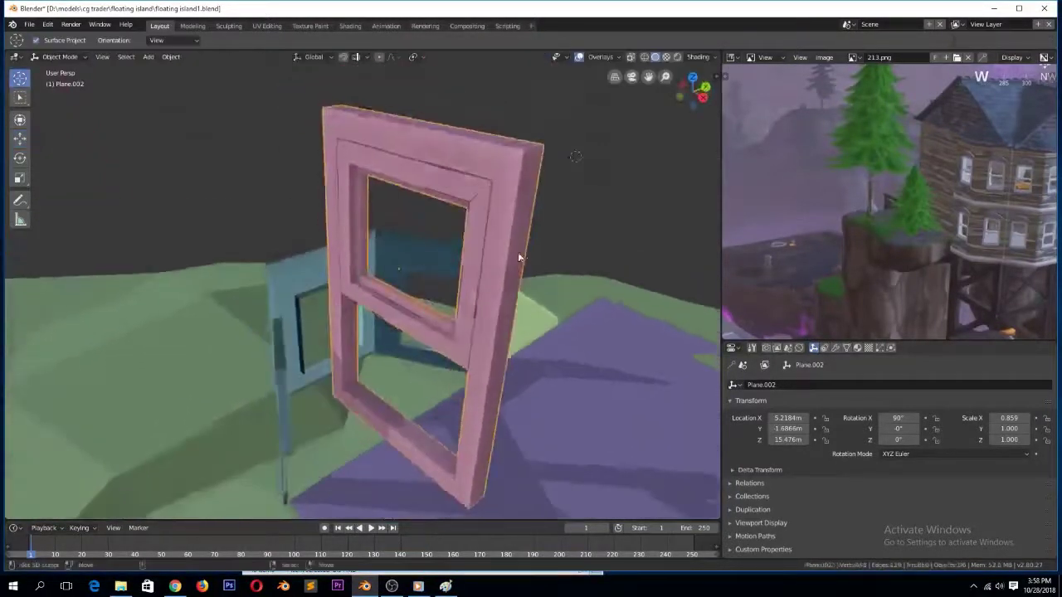
Scale the inner strip of the upper sash in X and Z only, leaving Y locked
key(Tab)
key(alt+s)
right_click(569, 220)
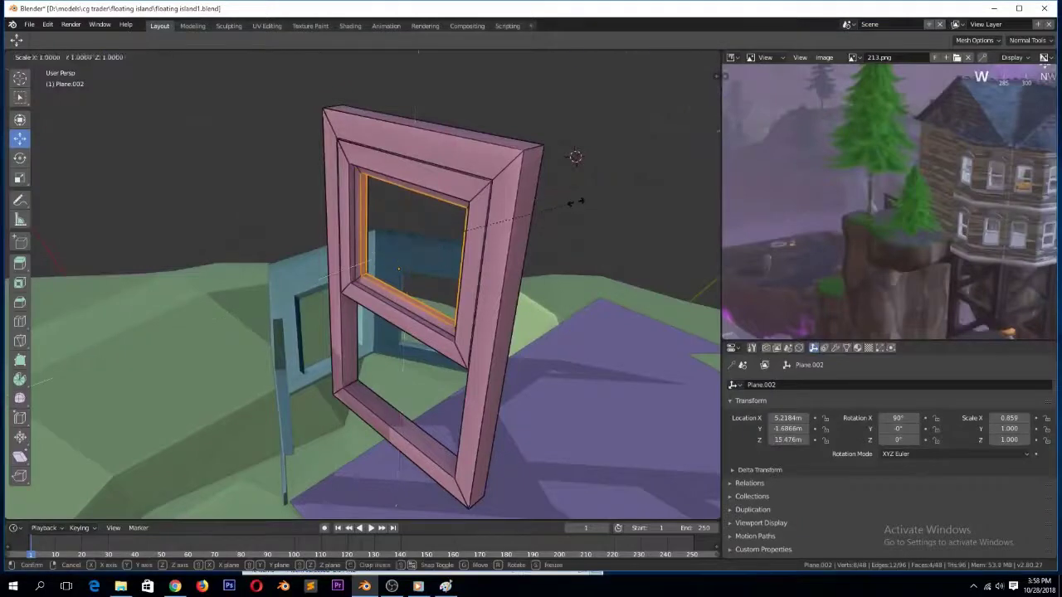
key(s)
key(shift+y)
click(591, 203)
key(Tab)
middle_drag(591, 205, 521, 261)
Add two loop cuts around the inner side of the window's outer frame
key(Tab)
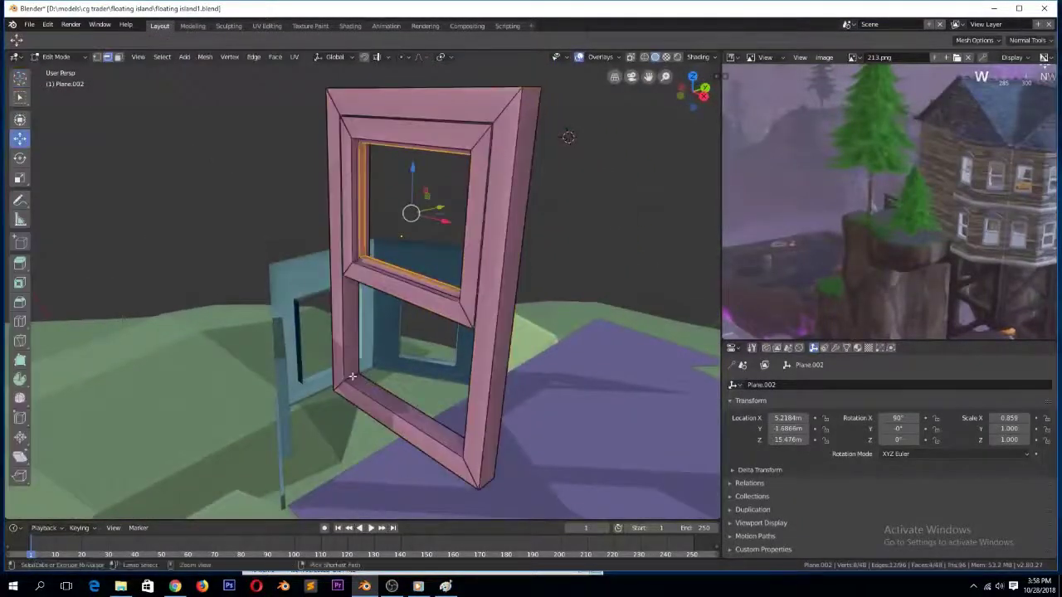
key(ctrl+r)
click(352, 377)
click(352, 376)
key(ctrl+r)
click(350, 377)
click(350, 378)
Select an edge loop on the inner side of the outer frame and move it backward along Y
alt+right_click(346, 340)
key(KP_3)
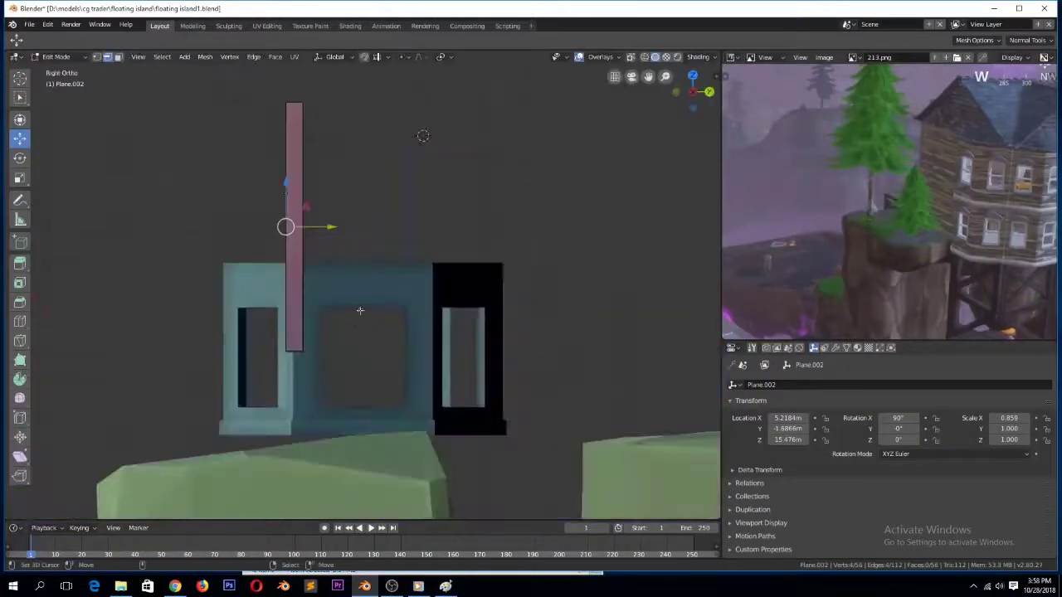
scroll(359, 322, up, 4)
key(z)
click(332, 336)
drag(406, 284, 418, 285)
middle_drag(356, 300, 426, 339)
key(z)
click(493, 357)
key(Tab)
mouse_move(496, 360)
middle_down()
mouse_move(437, 343)
mouse_move(491, 355)
middle_up()
Scale the outer frame's selected inner loop uniformly, and adjust its width along X to form a stepped inner edge
key(Tab)
key(KP_1)
key(z)
click(558, 285)
key(s)
click(562, 287)
key(s)
key(x)
click(571, 287)
key(Tab)
key(z)
click(581, 264)
middle_drag(581, 265, 523, 332)
Select the whole upper sash, scale it within the outer frame, and thin it along Y by a factor of 0.687
click(440, 269)
key(Tab)
key(KP_1)
click(391, 281)
key(ctrl+l)
key(s)
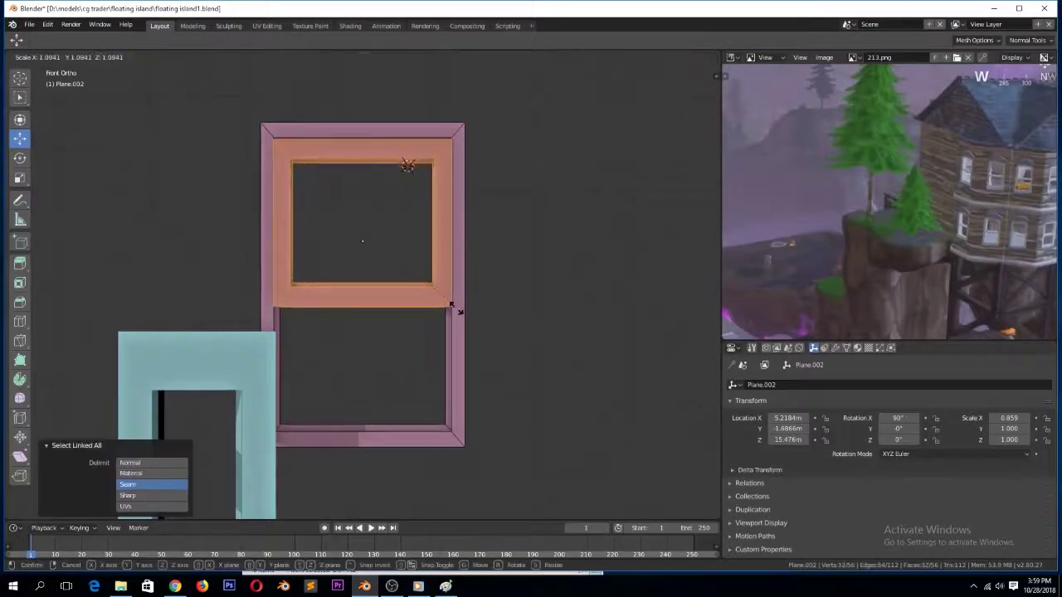
click(455, 309)
key(KP_3)
key(s)
key(y)
click(429, 253)
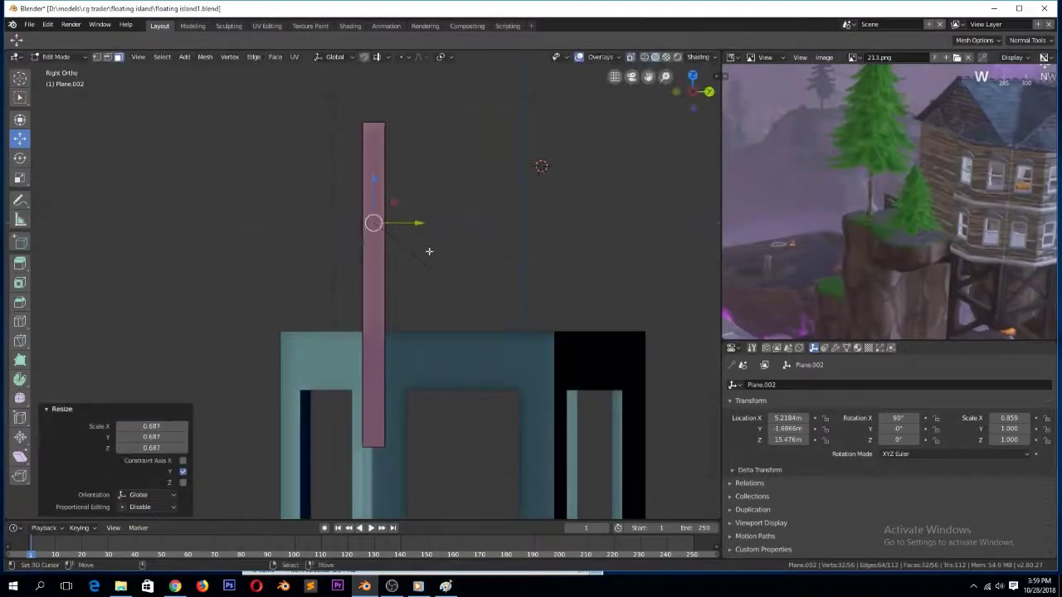
Shift the upper sash slightly along Y inside the outer frame
key(z)
key(r)
click(430, 228)
drag(421, 224, 410, 225)
key(Tab)
key(z)
click(450, 235)
mouse_move(450, 239)
middle_down()
mouse_move(536, 265)
mouse_move(513, 271)
middle_up()
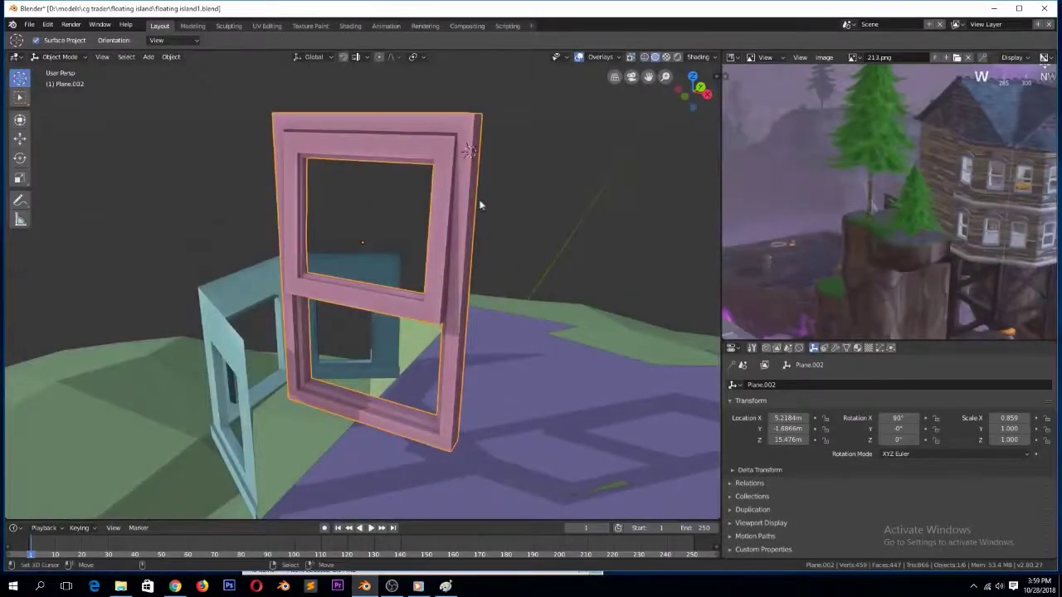
Duplicate the outer frame's top face in place, raise it slightly and widen it along X beyond both sides of the frame
key(Tab)
right_click(380, 121)
key(KP_Decimal)
right_click(405, 279)
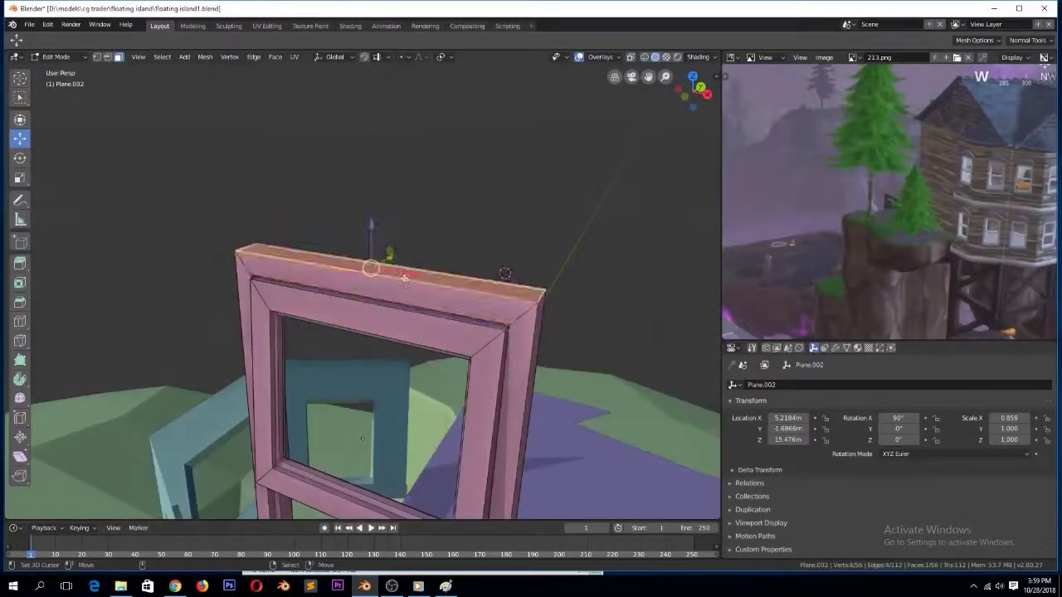
key(shift+d)
right_click(405, 279)
drag(370, 225, 367, 220)
key(s)
key(x)
click(600, 351)
key(KP_1)
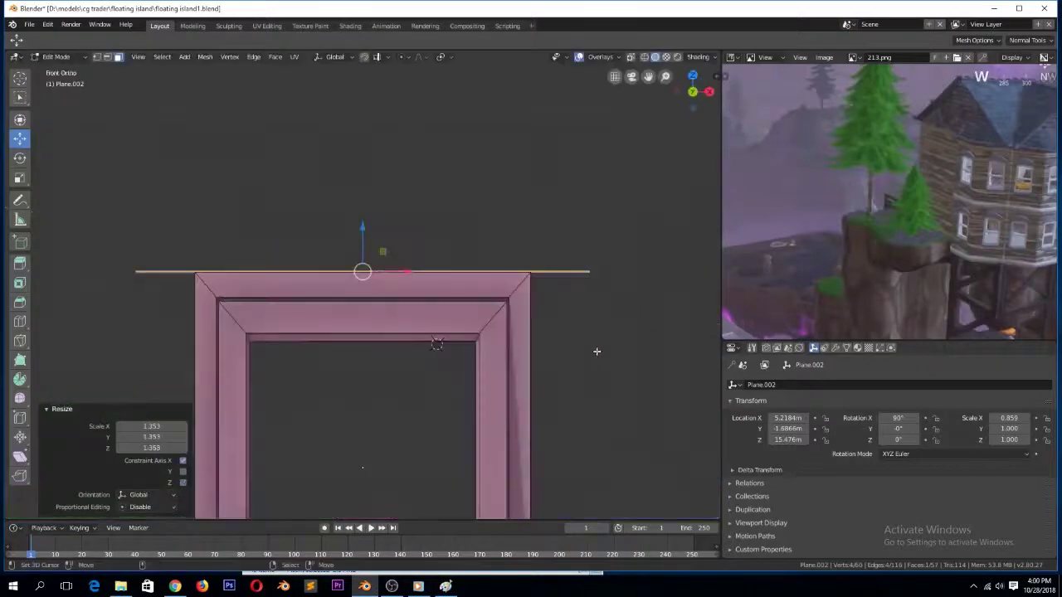
Extrude the widened face 0.191 m up along Z, and bevel a centered vertical loop cut into a wide middle section
scroll(581, 355, down, 1)
key(e)
key(z)
click(509, 336)
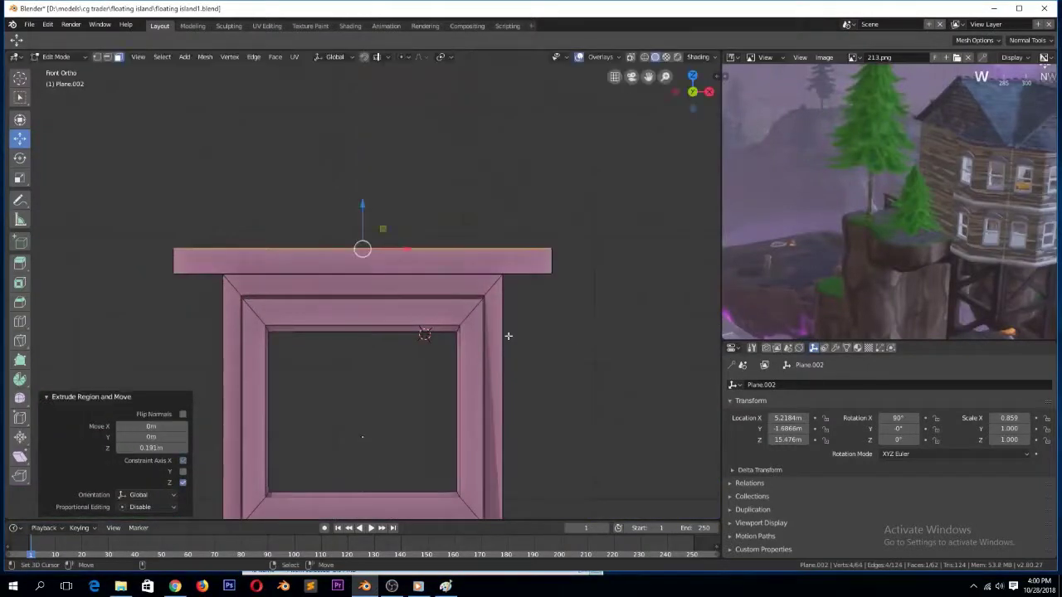
click(359, 250)
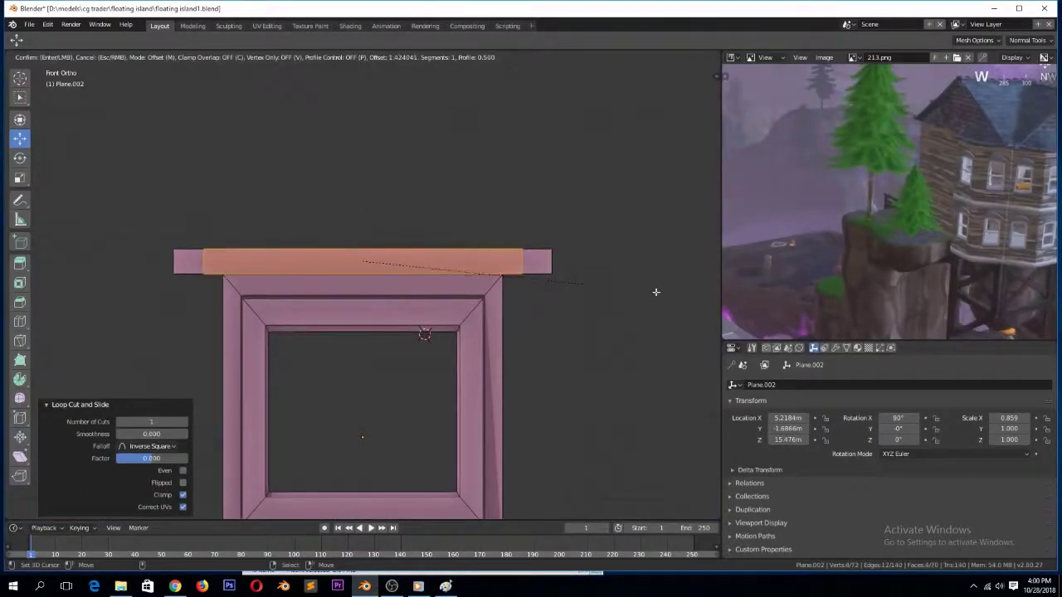
click(657, 292)
Select the top face of the header's wide middle section and extrude it upward
key(3)
key(z)
click(334, 248)
right_click(362, 249)
key(e)
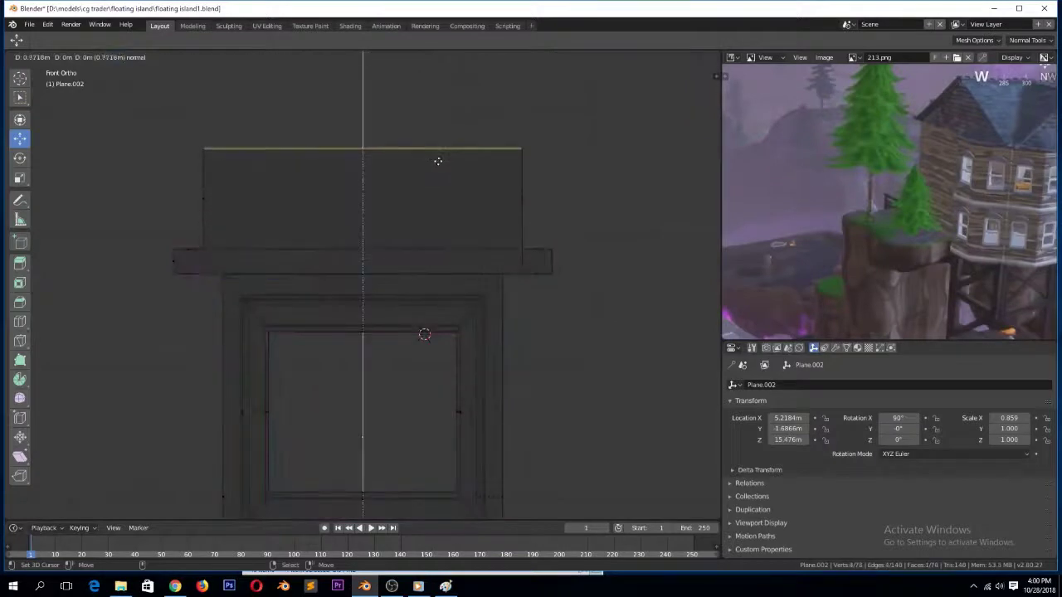
click(445, 151)
Scale the extruded top inward and merge its vertices into a single ridge edge to form a gable
key(s)
click(382, 118)
middle_drag(503, 152, 523, 190)
key(alt+m)
click(316, 174)
right_click(555, 163)
shift+right_click(289, 124)
key(KP_1)
Bevel the gable's ridge edge with 4 segments into a rounded arch and raise the arch 0.0466 m along Z
key(a)
key(a)
key(2)
middle_drag(375, 148, 352, 204)
right_click(378, 189)
key(KP_1)
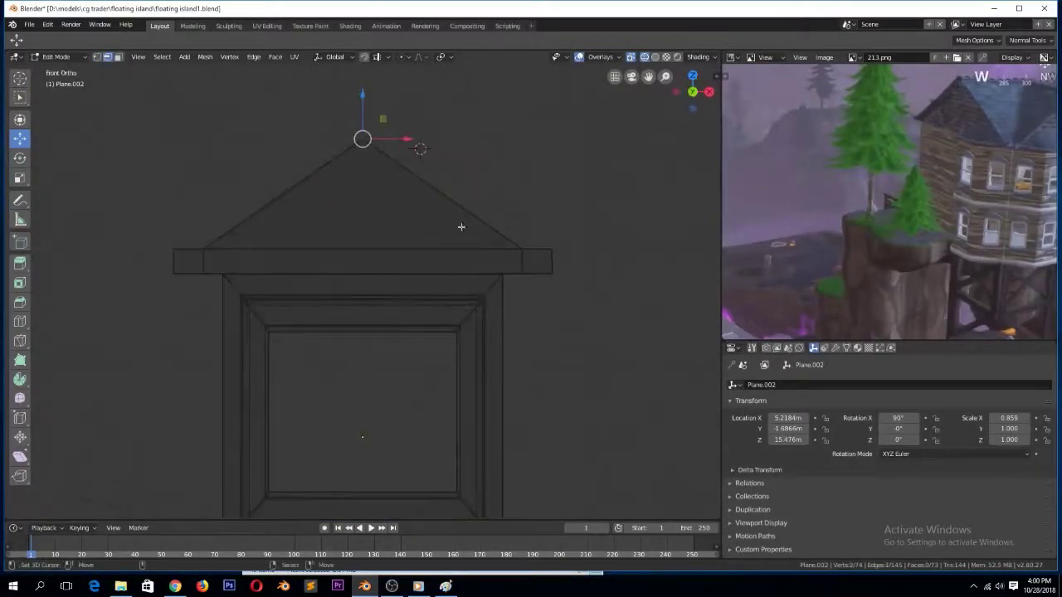
key(ctrl+b)
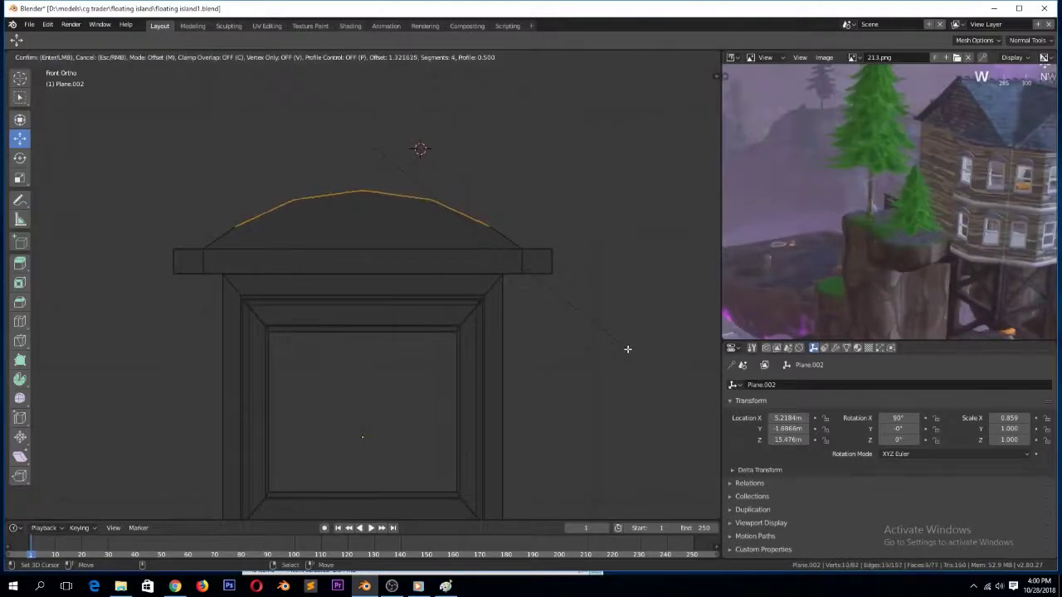
click(625, 339)
drag(365, 167, 365, 160)
middle_drag(365, 162, 387, 231)
key(z)
click(449, 236)
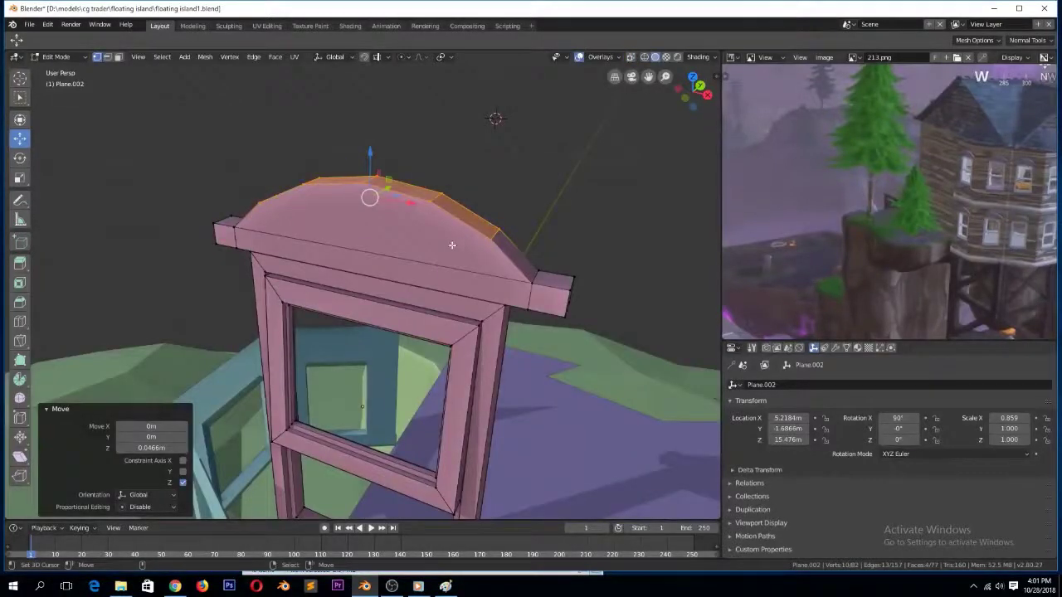
Apply the window object's scale
key(Tab)
key(ctrl+a)
click(403, 254)
Select the front faces of the header and arch and inset them by 0.03878 m
key(Tab)
key(3)
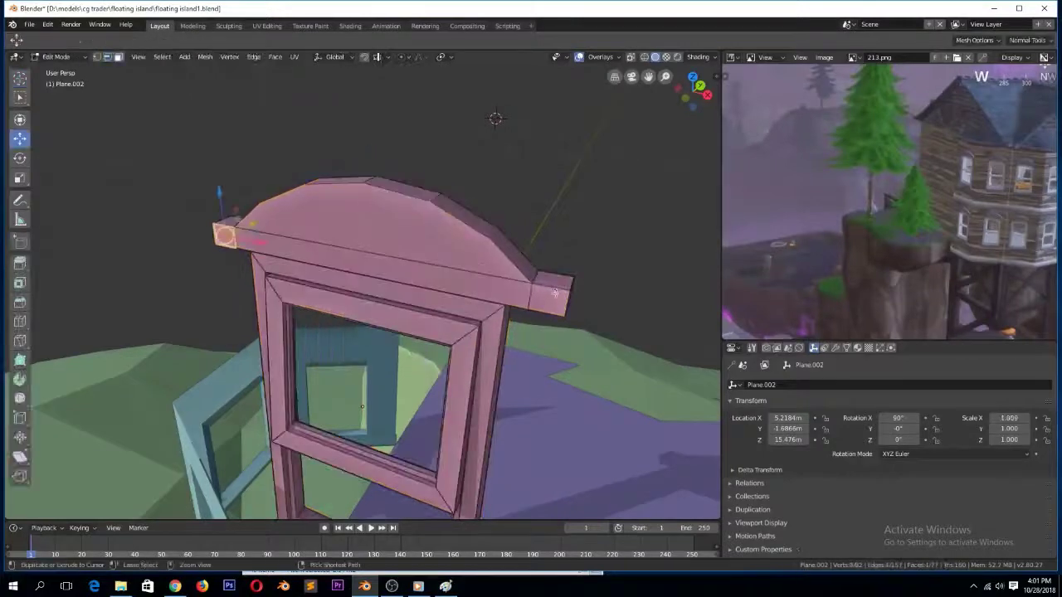
ctrl+right_click(557, 289)
ctrl+right_click(500, 255)
scroll(523, 195, up, 1)
key(i)
click(530, 176)
middle_drag(531, 178, 488, 201)
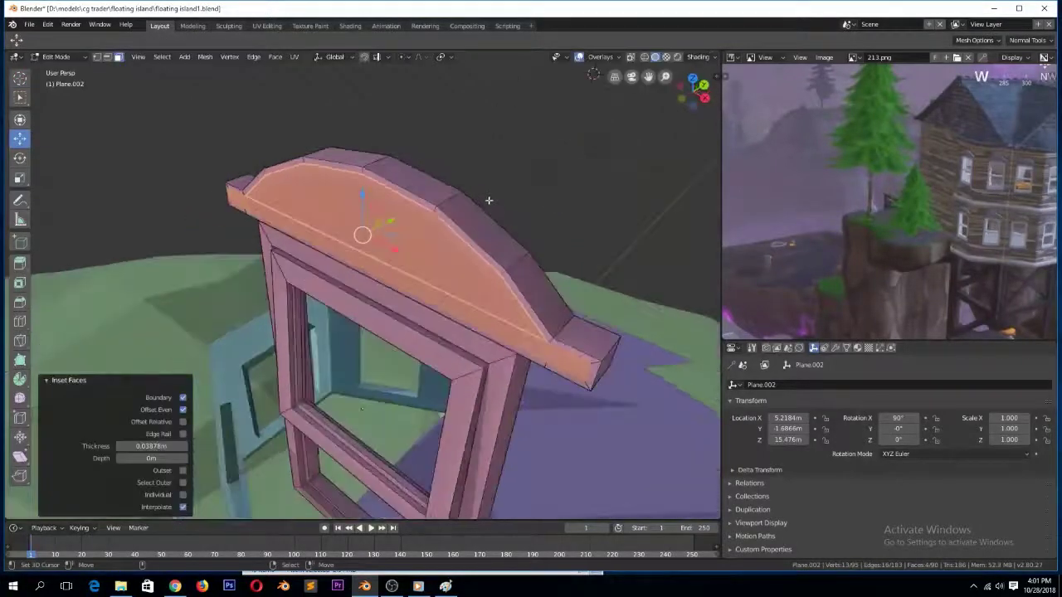
Extrude the inset front faces of the arched header and adjust their depth along Y
key(e)
click(454, 239)
middle_drag(453, 242, 446, 224)
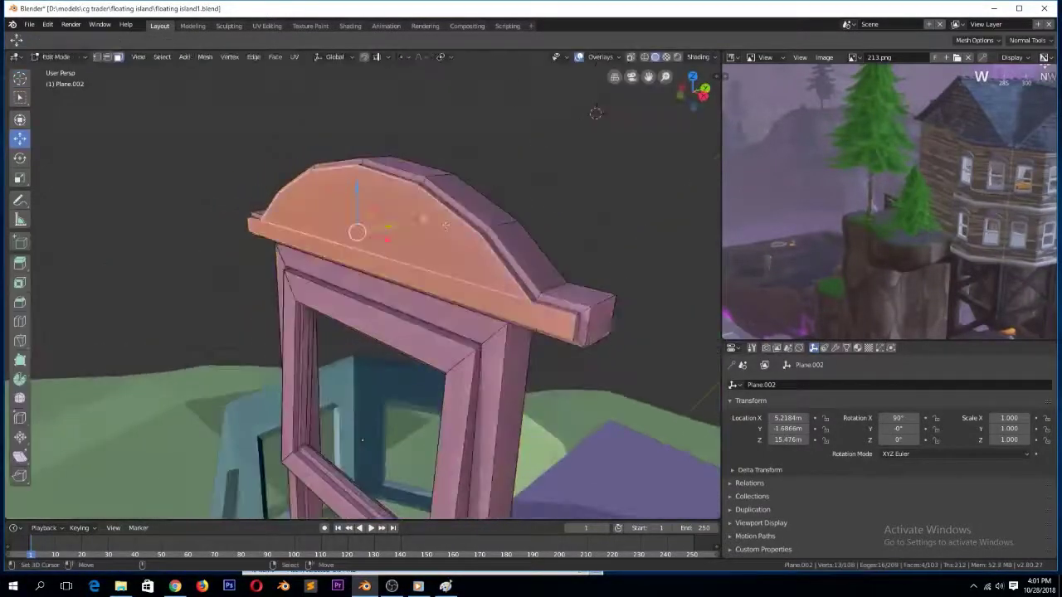
key(g)
key(y)
click(419, 261)
key(Tab)
middle_drag(415, 268, 439, 280)
key(Tab)
key(g)
key(y)
click(398, 230)
key(Tab)
Scale the window down to about 0.434 and move it over the opening in the bay wall
middle_drag(407, 232, 524, 273)
key(KP_1)
scroll(516, 297, down, 5)
key(s)
click(441, 317)
key(g)
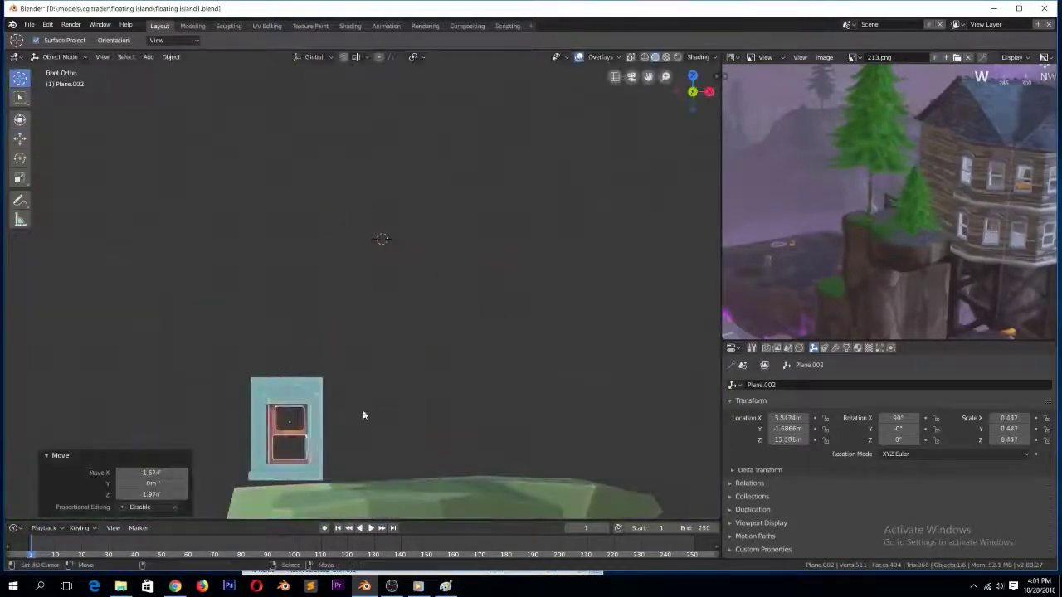
click(362, 410)
key(KP_Decimal)
key(s)
click(422, 314)
Move the window along Y to the angled bay wall and rotate it 30° to match the wall
key(g)
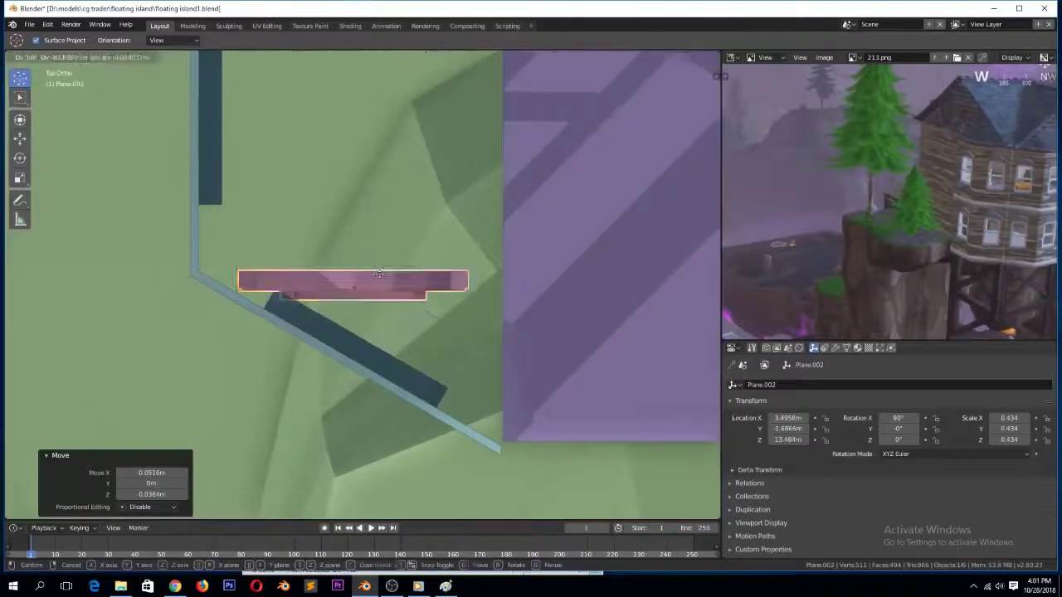
key(y)
click(394, 345)
text(r30)
key(Return)
Fit the window into the angled wall's opening by moving it along its local Z and local X axes
key(g)
right_click(424, 323)
key(g)
key(z)
key(z)
click(416, 336)
middle_drag(416, 336, 453, 224)
key(g)
key(x)
key(x)
click(462, 253)
key(KP_7)
middle_drag(391, 429, 331, 403)
Using Normal orientation, move the bay wall's vertical edge loop on the corner side of the angled wall's window opening about 0.12 m inward
right_click(368, 417)
key(Tab)
scroll(368, 417, down, 4)
key(alt+a)
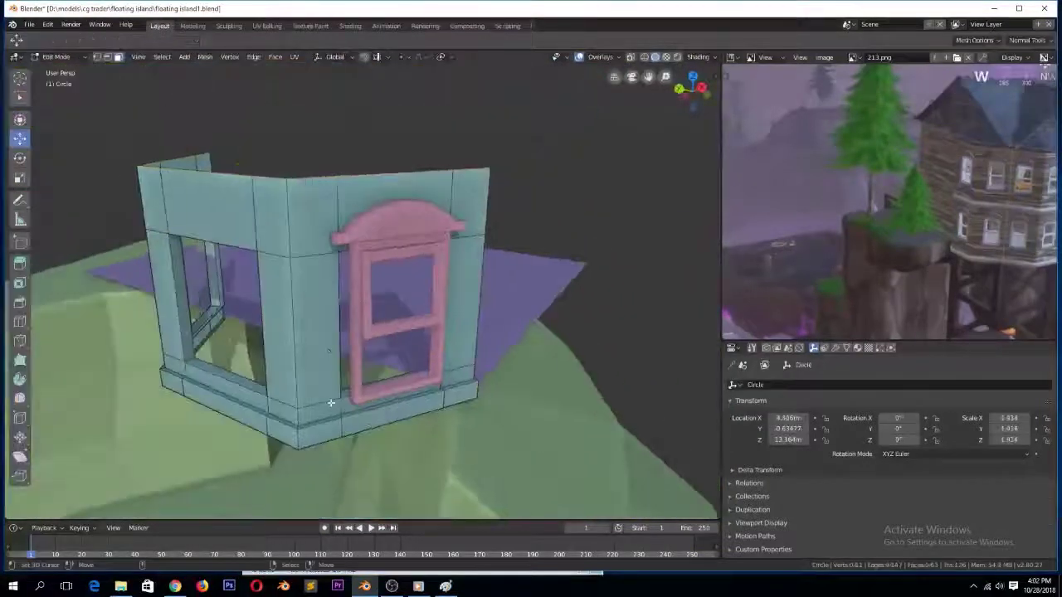
key(z)
key(n)
alt+right_click(350, 359)
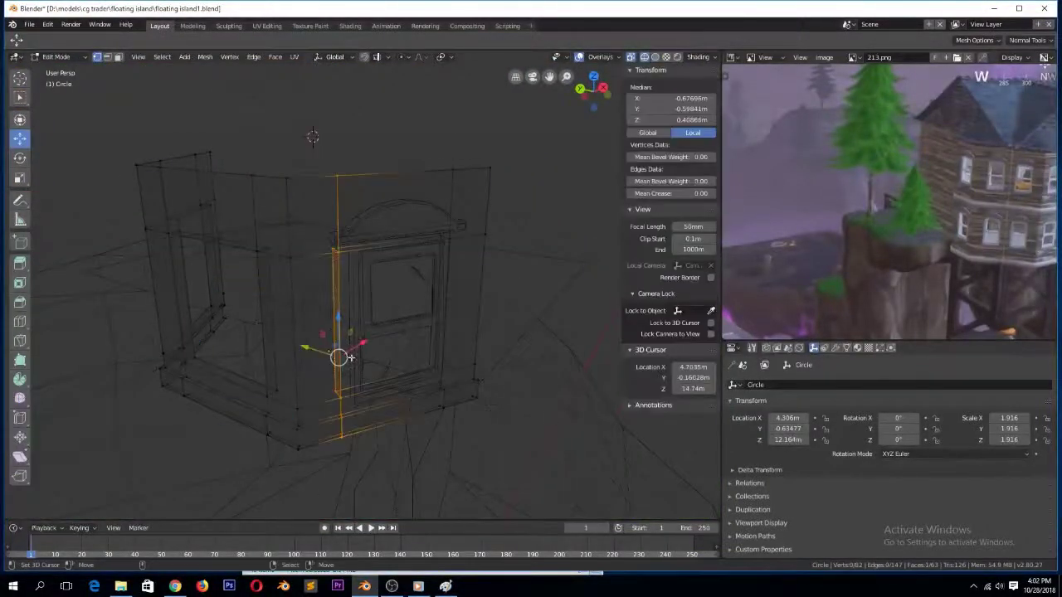
click(338, 57)
click(326, 173)
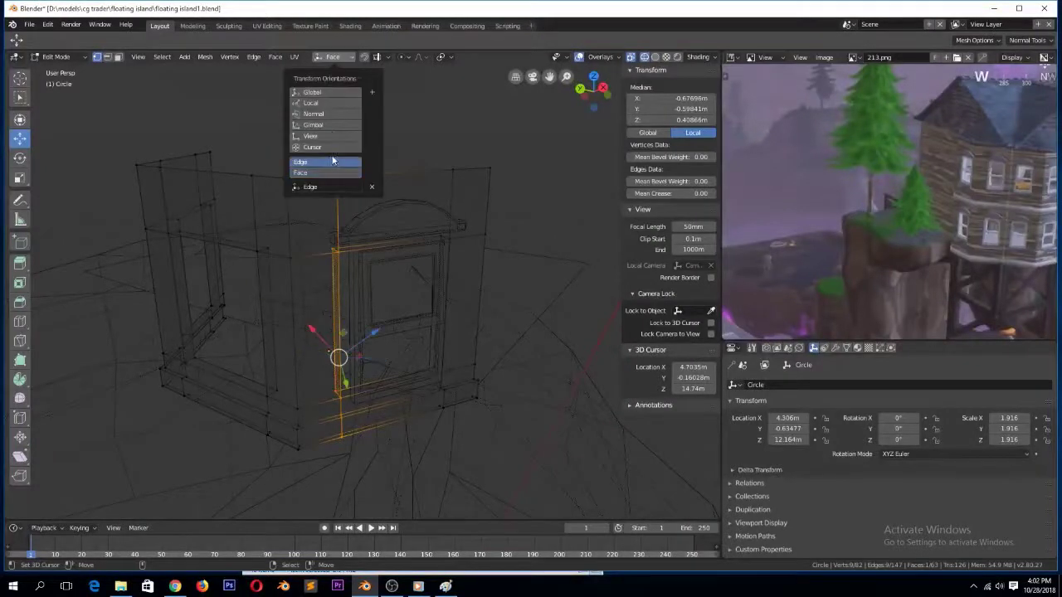
click(323, 119)
click(492, 310)
key(KP_5)
mouse_move(493, 310)
middle_down()
mouse_move(410, 398)
mouse_move(420, 334)
middle_up()
scroll(420, 334, up, 2)
key(z)
click(507, 328)
drag(327, 378, 346, 377)
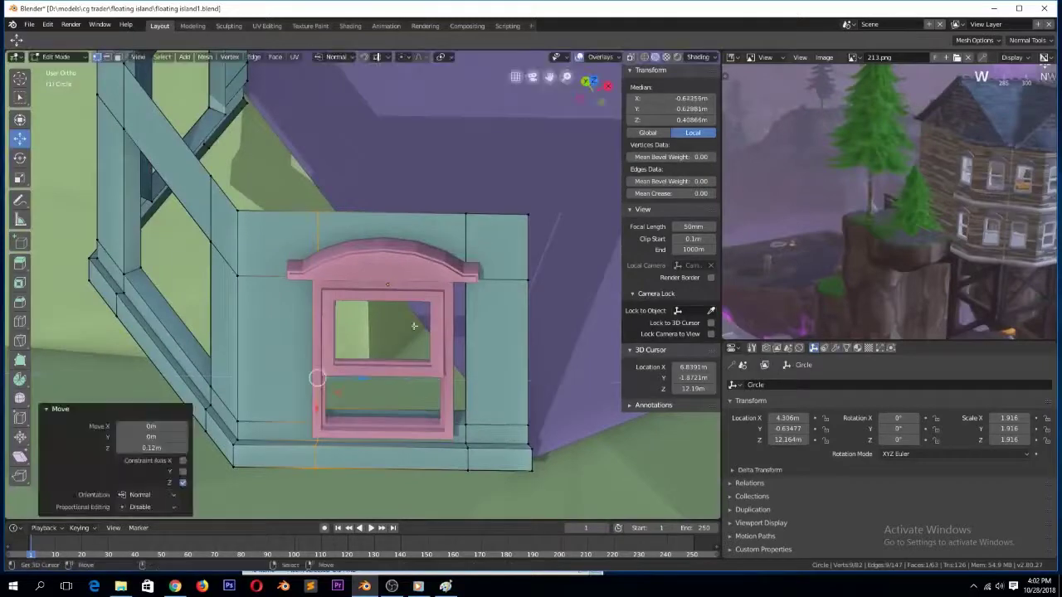
Move the wall vertices on the opposite side of the same window opening inward to the window frame
key(z)
key(alt+a)
key(b)
drag(432, 171, 502, 512)
drag(423, 379, 410, 378)
key(z)
click(506, 373)
middle_drag(506, 373, 377, 349)
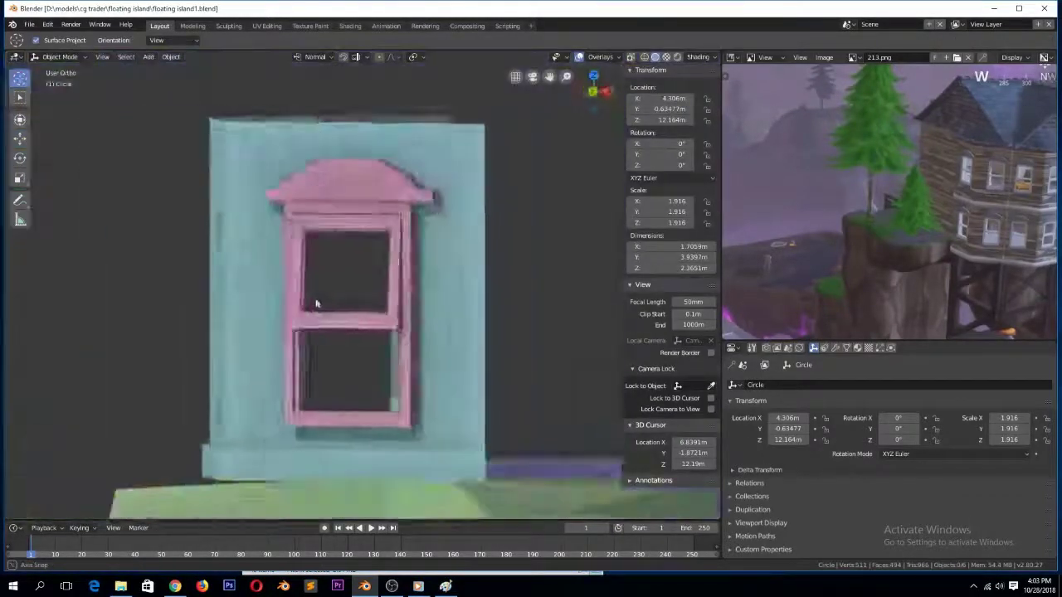
Nudge the window sideways to sit properly over its narrowed opening, and save the file
middle_drag(313, 301, 275, 388)
key(g)
key(Escape)
click(20, 140)
mouse_move(264, 328)
mouse_down()
mouse_move(288, 321)
mouse_move(279, 323)
mouse_up()
key(ctrl+s)
Make a linked duplicate of the angled wall's window in place, working from the top view
click(230, 267)
key(KP_5)
middle_drag(230, 267, 402, 248)
key(KP_7)
key(KP_5)
key(alt+d)
key(Escape)
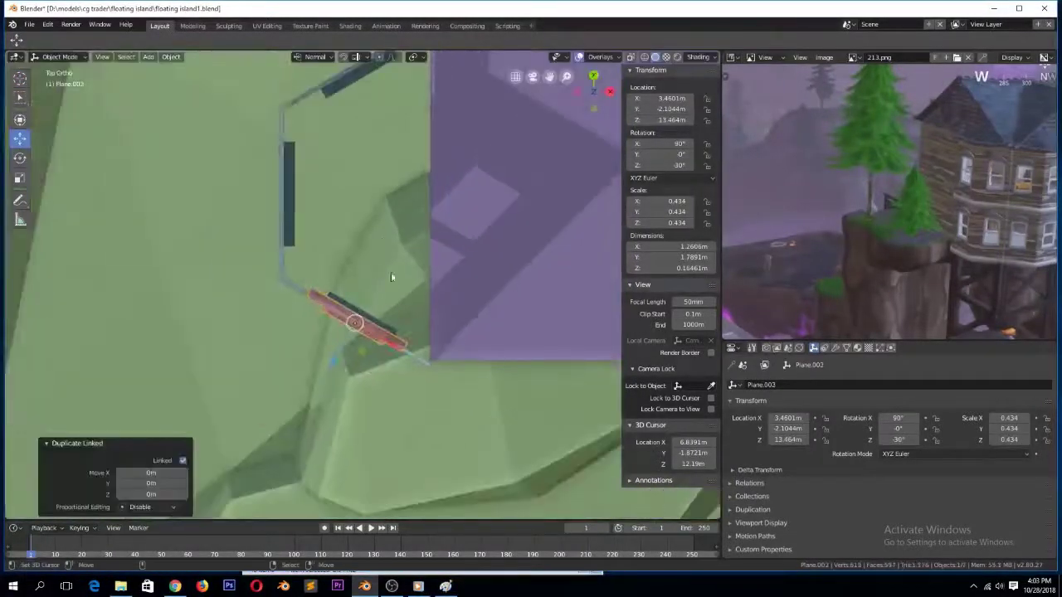
Rotate the linked window copy to align with the bay's middle wall and move it into that wall's opening
text(r-)
key(Return)
drag(401, 324, 401, 205)
text(r90)
key(Return)
drag(315, 206, 239, 206)
drag(280, 241, 279, 232)
Make a linked duplicate of the first window, place it near the third bay wall and rotate it 120°
right_click(355, 331)
key(alt+d)
click(362, 91)
key(KP_Decimal)
text(r60)
key(Escape)
key(r)
click(383, 374)
Fit the third window into the far angled wall by moving it along its local axes
key(g)
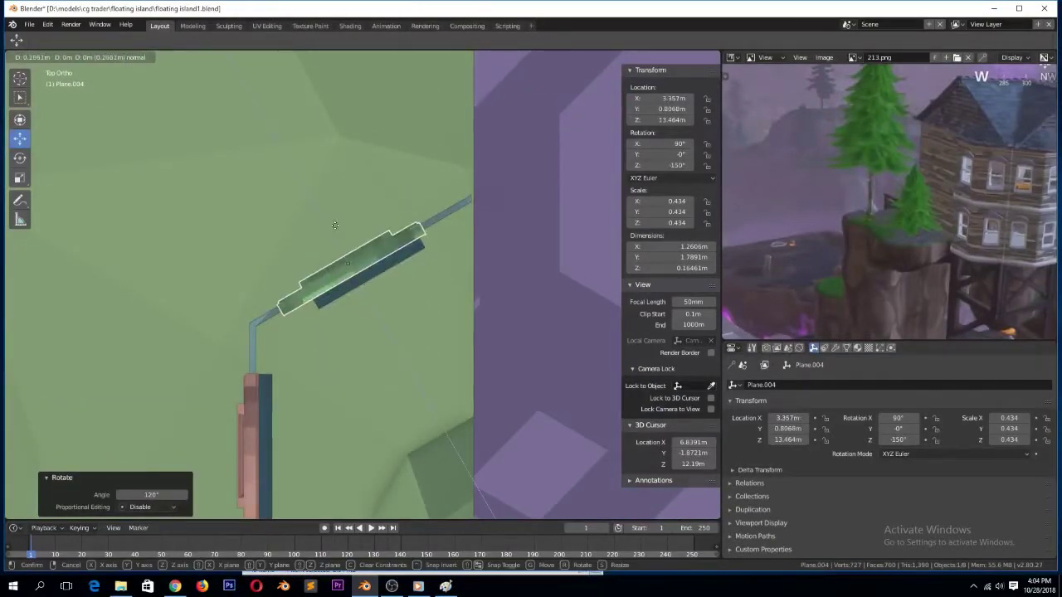
drag(333, 223, 331, 221)
drag(309, 285, 316, 281)
key(alt+a)
In the bay wall mesh, move the vertices on one side of the third window's opening inward to the frame
middle_drag(328, 308, 488, 195)
right_click(531, 236)
key(Tab)
click(476, 207)
key(alt+a)
key(b)
drag(533, 171, 540, 513)
key(b)
drag(522, 170, 570, 287)
drag(499, 378, 483, 376)
Move the vertices on the other side of that opening inward to the window frame, and save the file
key(alt+a)
key(b)
drag(399, 178, 463, 488)
drag(453, 367, 464, 368)
key(Tab)
key(alt+a)
key(z)
click(557, 337)
mouse_move(557, 338)
middle_down()
mouse_move(429, 316)
mouse_move(435, 348)
middle_up()
key(ctrl+s)
Try a copy of the bay wall rotated 90° in top view, and delete that copy
click(429, 319)
scroll(883, 208, down, 2)
scroll(489, 311, down, 5)
key(KP_7)
right_click(388, 424)
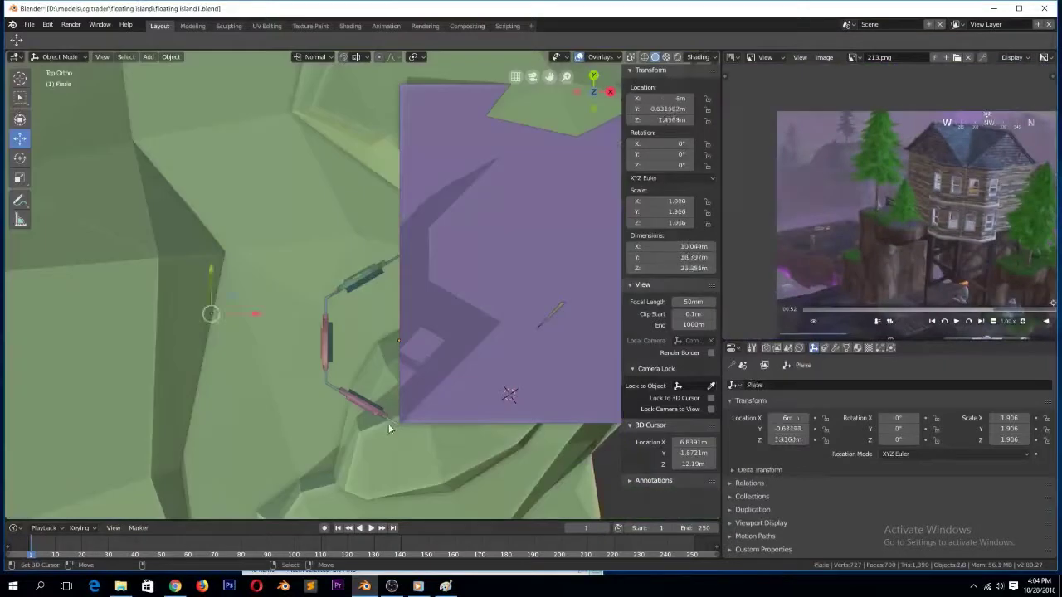
right_click(388, 427)
scroll(398, 422, down, 1)
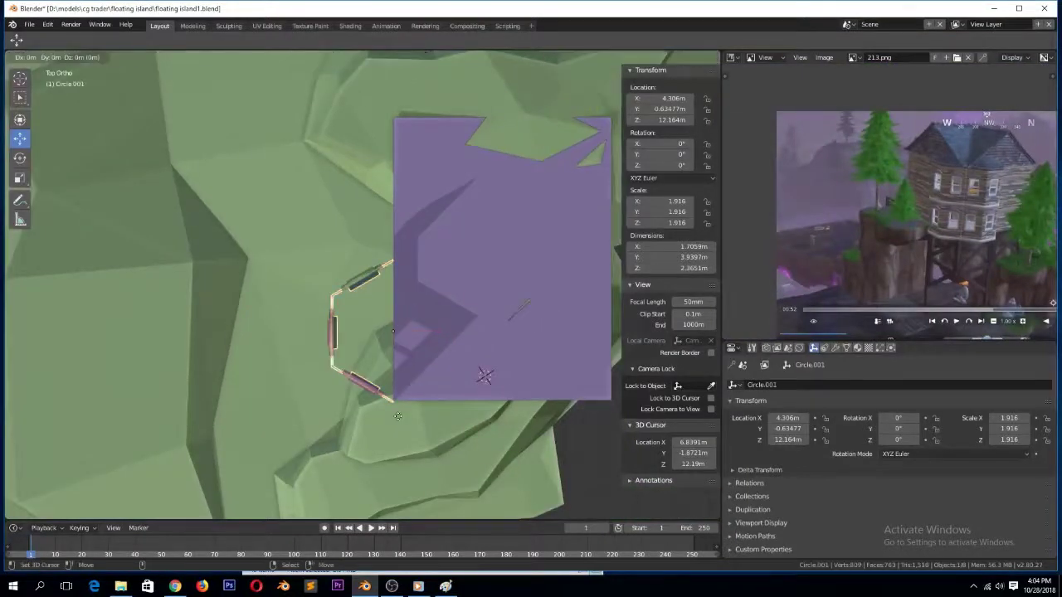
right_click(398, 416)
text(r90-)
key(Return)
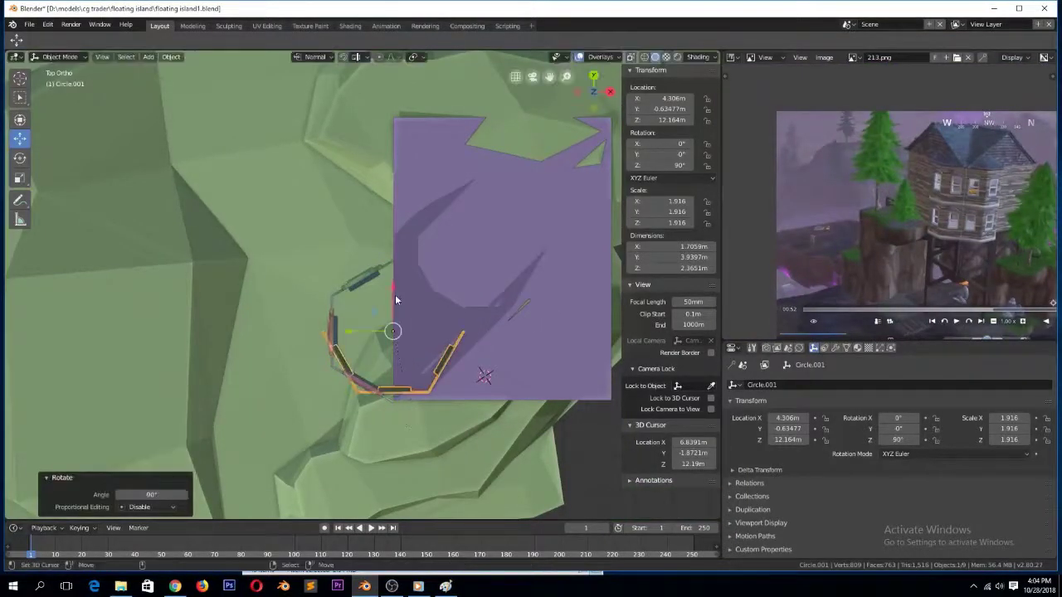
key(Delete)
Join the three windows and the bay wall into one object
right_click(361, 292)
middle_drag(400, 407, 384, 280)
right_click(384, 280)
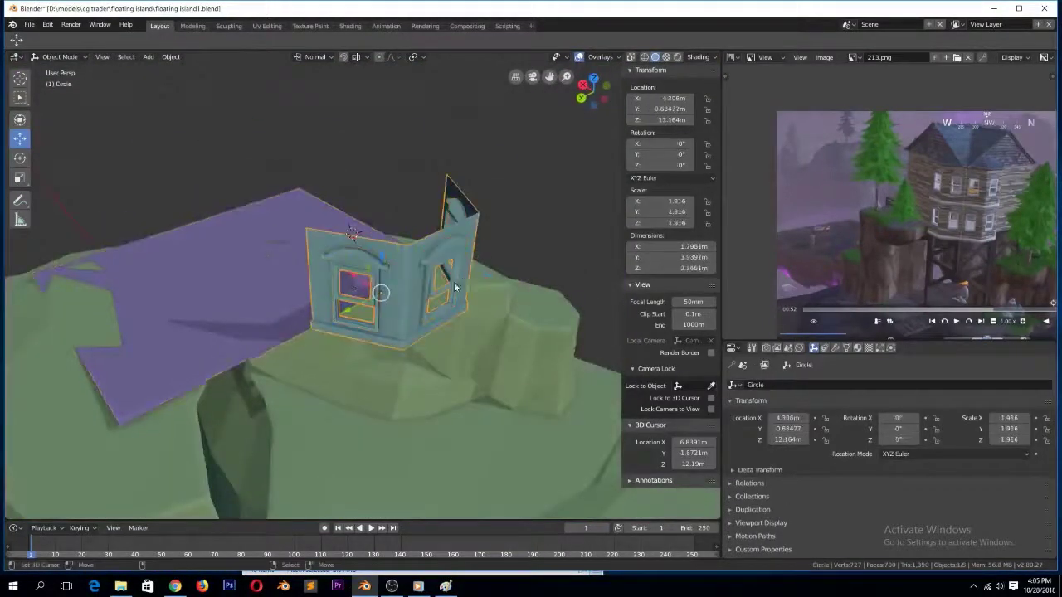
Duplicate the joined bay wall in place and rotate the copy 90° in top view
middle_drag(462, 278, 323, 302)
key(KP_7)
key(shift+d)
right_click(461, 388)
text(r)
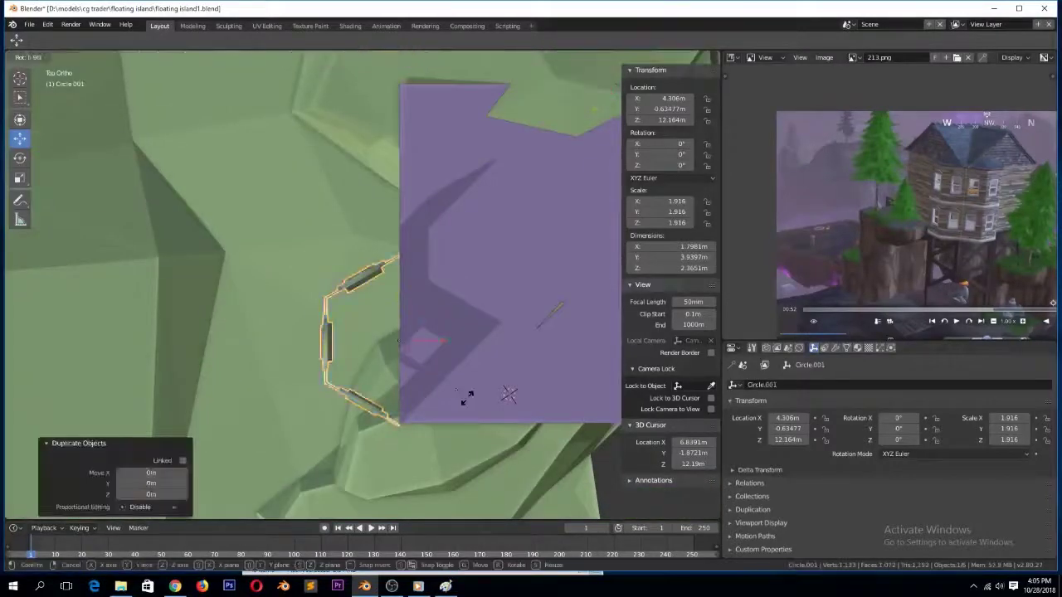
text(90)
key(Return)
Move the rotated bay copy along X and Y to the floor's corner beside the first bay
key(g)
key(x)
drag(401, 336, 403, 336)
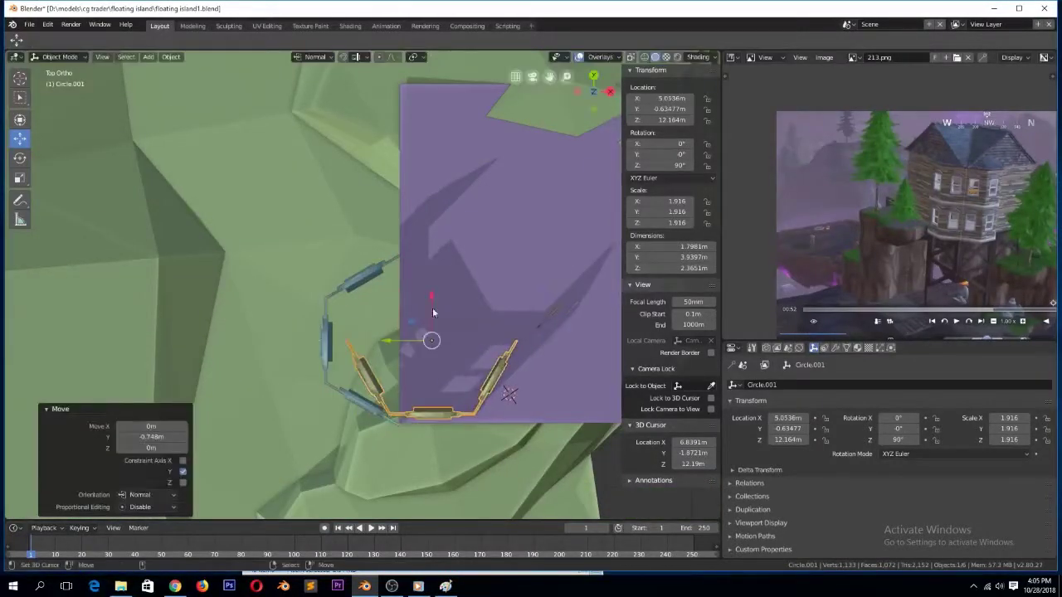
key(g)
click(450, 379)
drag(419, 415, 455, 415)
drag(483, 375, 447, 430)
Nudge the bay copy along its axes so its end edge meets the first bay's end edge, and save the file
scroll(412, 437, up, 2)
right_click(419, 481)
key(Tab)
key(KP_Decimal)
scroll(419, 474, up, 4)
key(Tab)
right_click(425, 402)
drag(565, 293, 572, 292)
key(g)
key(y)
click(569, 315)
middle_drag(569, 315, 428, 334)
scroll(514, 335, down, 4)
key(ctrl+s)
Select both bay walls and scale them together by 0.688
right_click(428, 333)
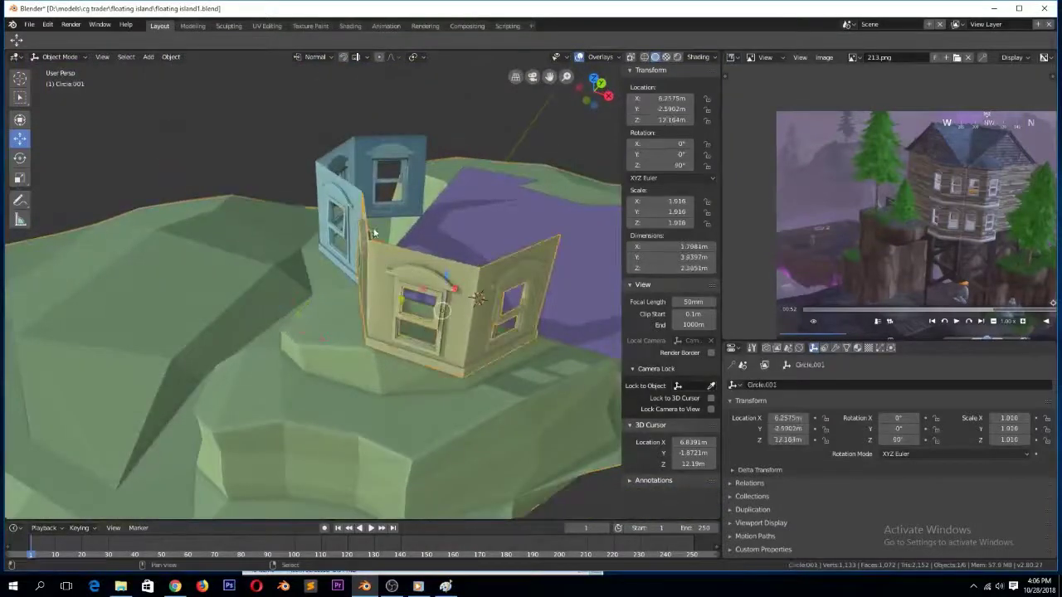
shift+right_click(357, 223)
key(KP_7)
key(s)
click(482, 373)
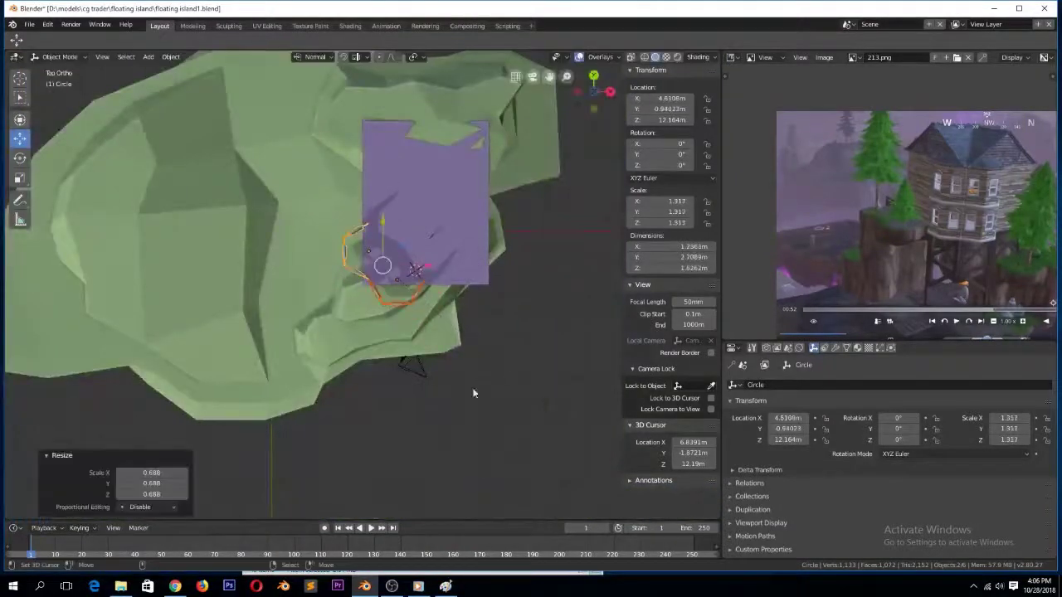
Move both bays slightly along Y, and lower them slightly along Z onto the floor
middle_drag(481, 384, 448, 282)
drag(384, 243, 384, 239)
scroll(385, 240, up, 6)
key(KP_1)
drag(358, 309, 358, 325)
Shift the second bay about 0.018 m along its local Y to close the joint with the first bay, and save the file
right_click(320, 253)
middle_drag(322, 251, 427, 302)
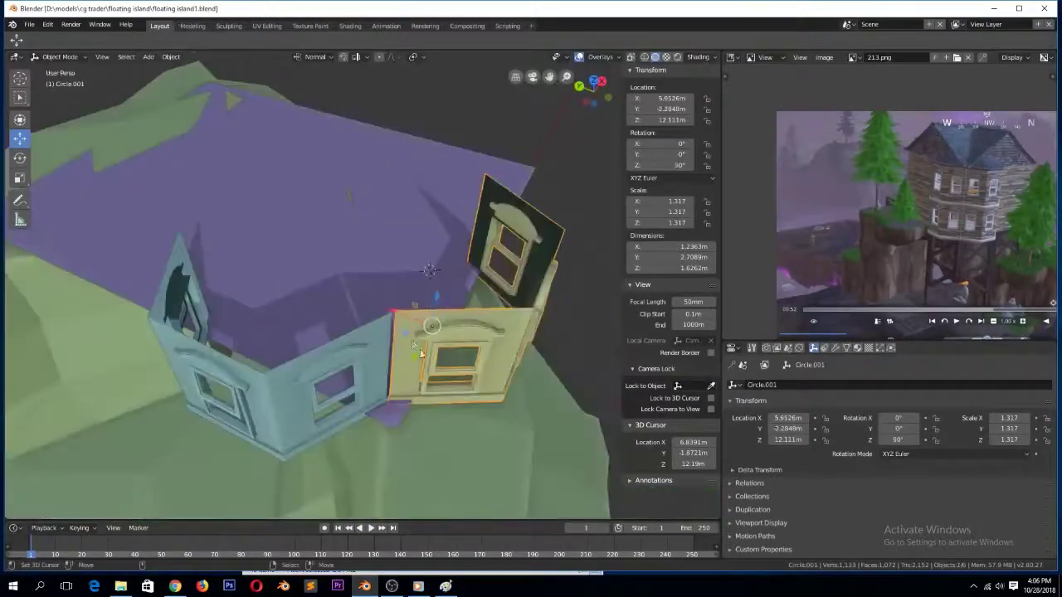
scroll(413, 344, up, 3)
drag(429, 345, 407, 375)
key(KP_7)
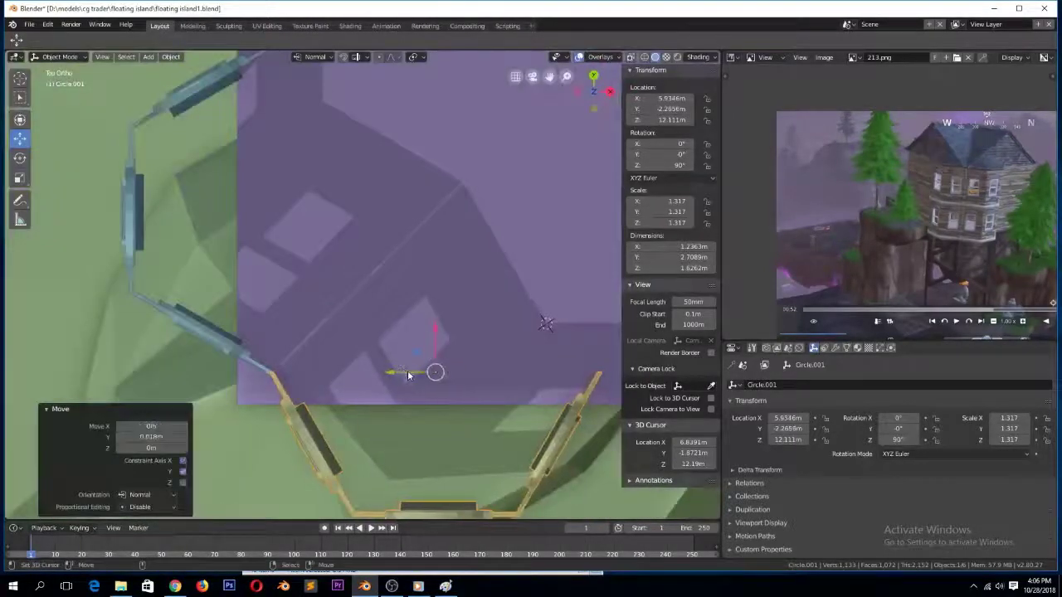
key(alt+a)
scroll(414, 371, down, 4)
key(ctrl+s)
right_click(253, 265)
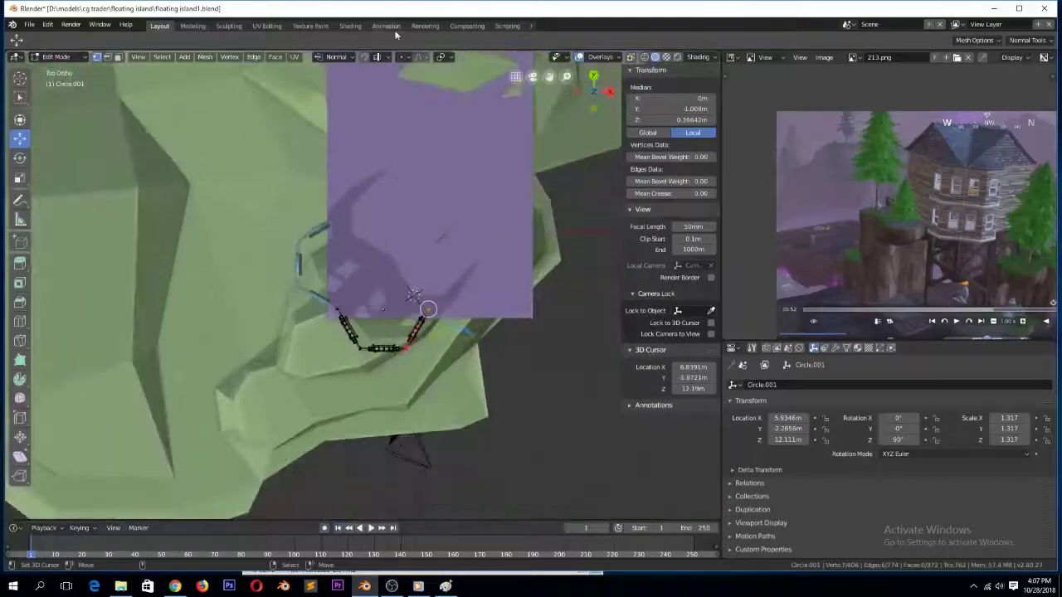
Use Global orientation to extrude the front bay's free end edge about 3 m along X, and flatten the new edge with X scale 0
click(332, 58)
click(323, 91)
key(e)
right_click(477, 302)
drag(466, 309, 568, 309)
key(s)
key(x)
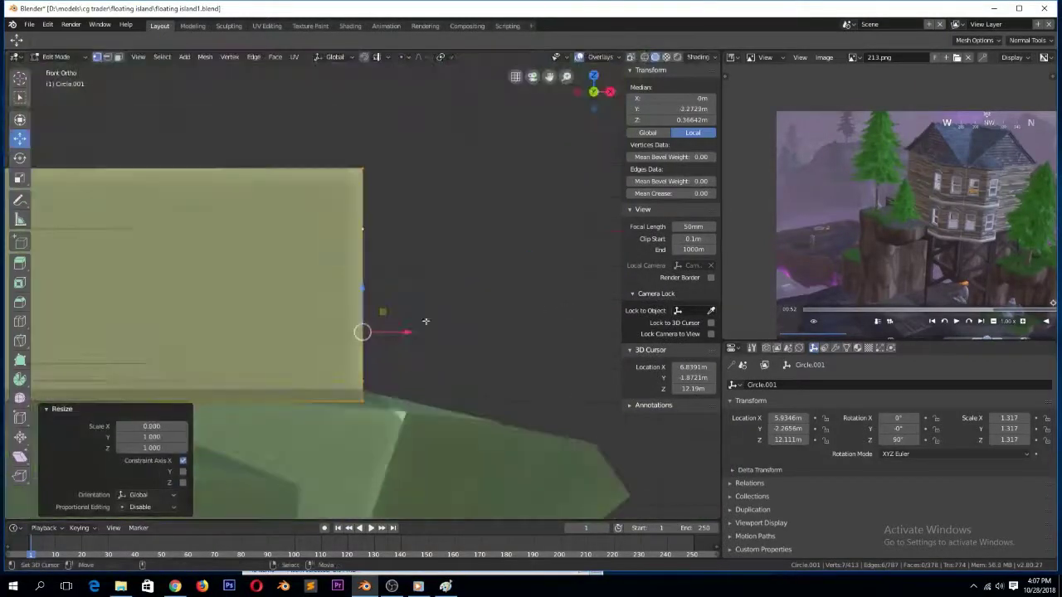
key(Tab)
middle_drag(373, 326, 246, 365)
key(Tab)
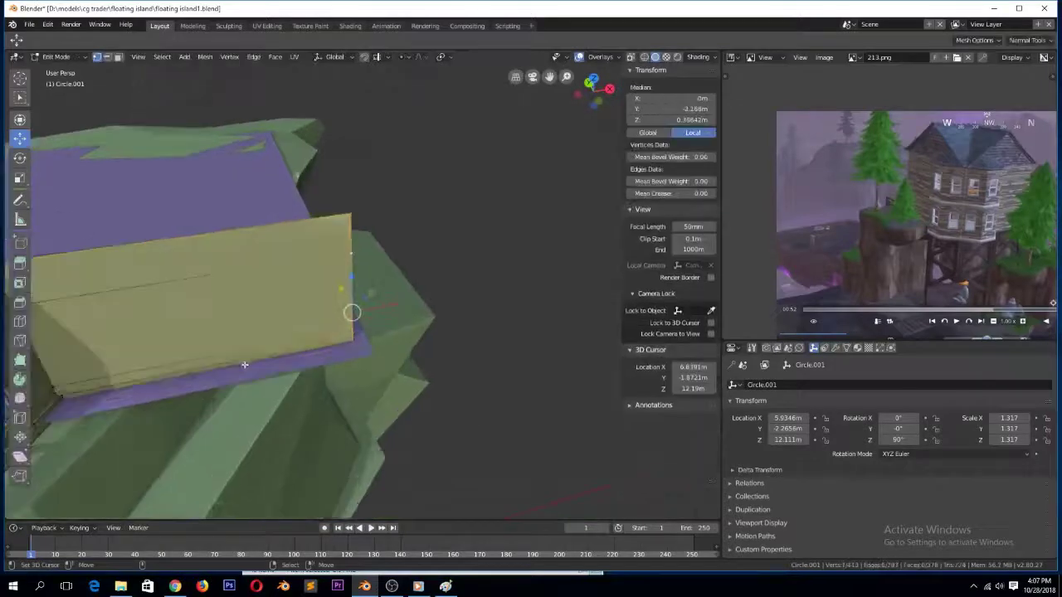
Select the narrow ledge face at the base of the new straight wall and shift it slightly along Y
key(2)
right_click(202, 367)
key(3)
right_click(204, 368)
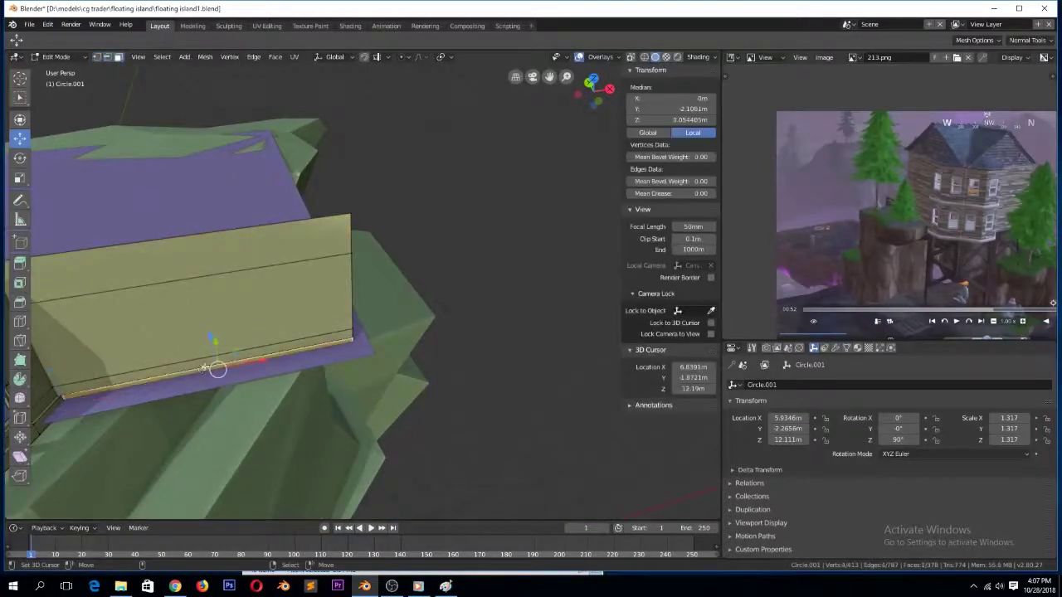
key(KP_3)
key(KP_Decimal)
drag(407, 285, 394, 285)
key(Tab)
Save the file and duplicate the front wall straight up along Z onto the lower wall as a second storey
middle_drag(311, 254, 363, 304)
scroll(362, 303, down, 7)
key(ctrl+s)
right_click(397, 239)
middle_drag(396, 240, 397, 243)
key(KP_1)
key(ctrl+s)
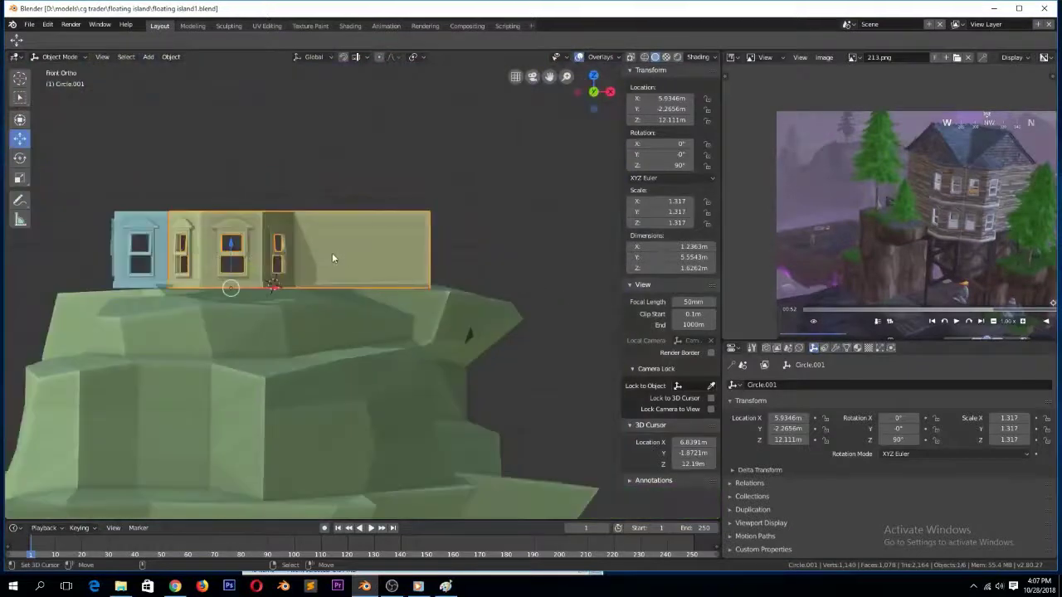
key(shift+d)
key(z)
click(339, 241)
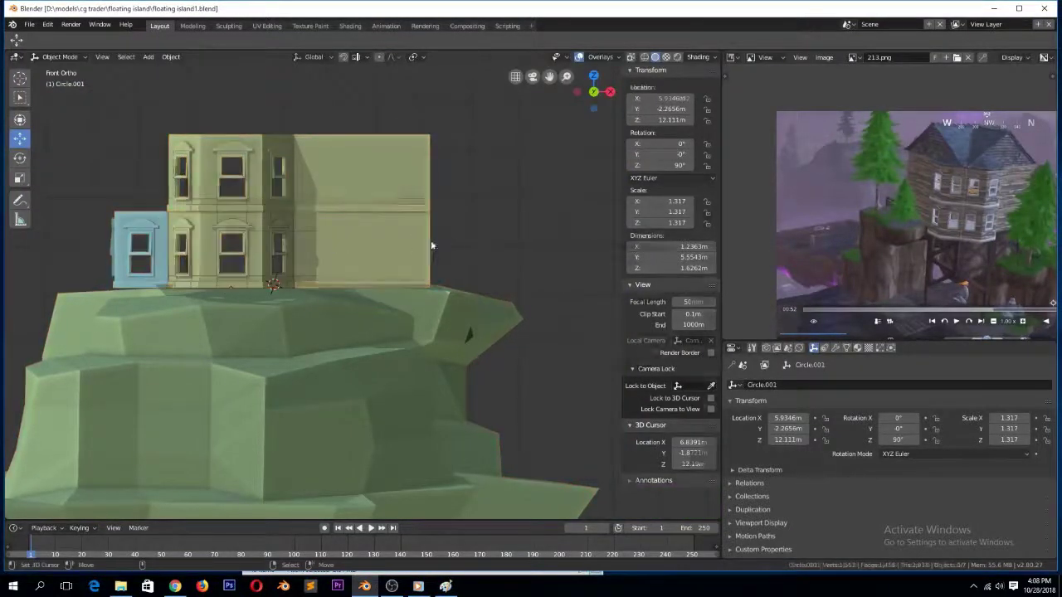
Extrude the side bay's free end edge along Y into a straight wall, making the whole piece about 5.37 m long
key(Tab)
key(Tab)
middle_drag(426, 208, 469, 237)
click(357, 348)
key(KP_7)
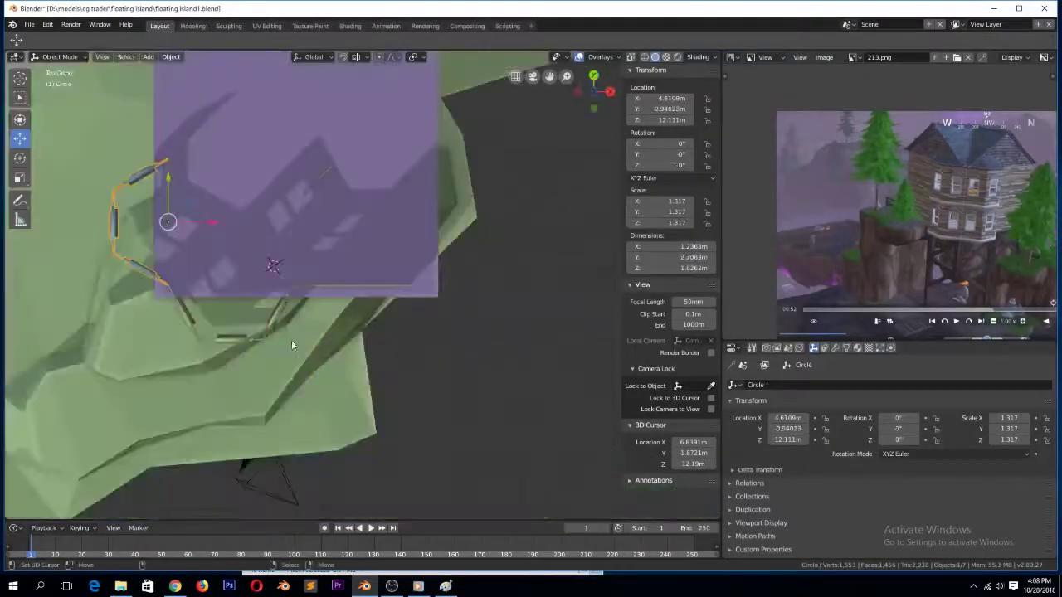
key(Tab)
middle_drag(205, 209, 269, 141)
alt+right_click(282, 117)
key(KP_7)
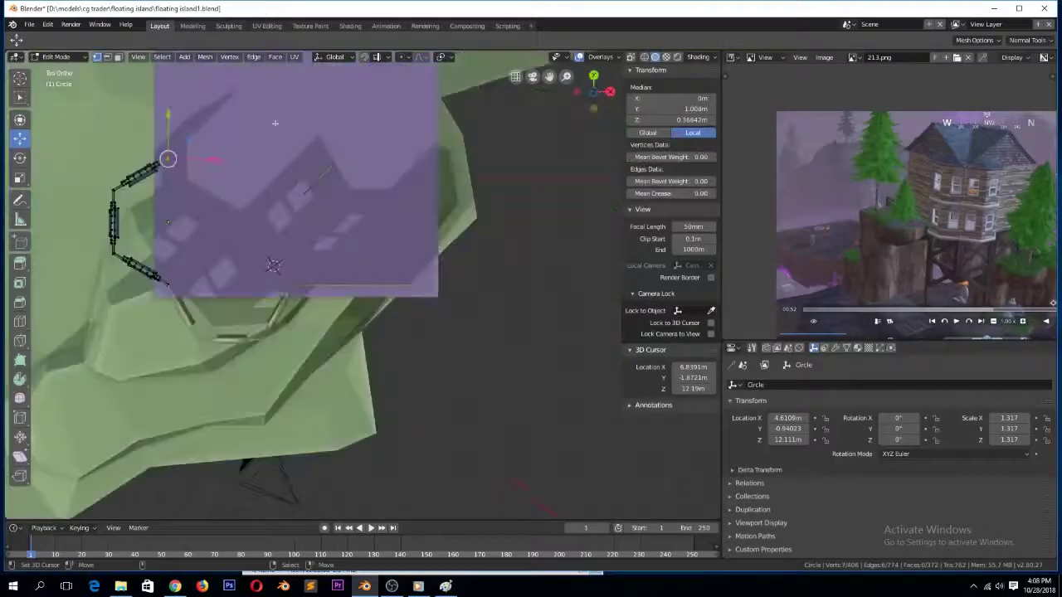
scroll(263, 141, down, 3)
drag(248, 162, 248, 161)
drag(237, 88, 236, 87)
key(Tab)
Make a linked duplicate of the side bay wall, raise it about 1.61 m along Z as the second storey, and save the file
middle_drag(184, 328, 322, 245)
right_click(302, 310)
right_click(246, 266)
key(KP_1)
key(KP_Decimal)
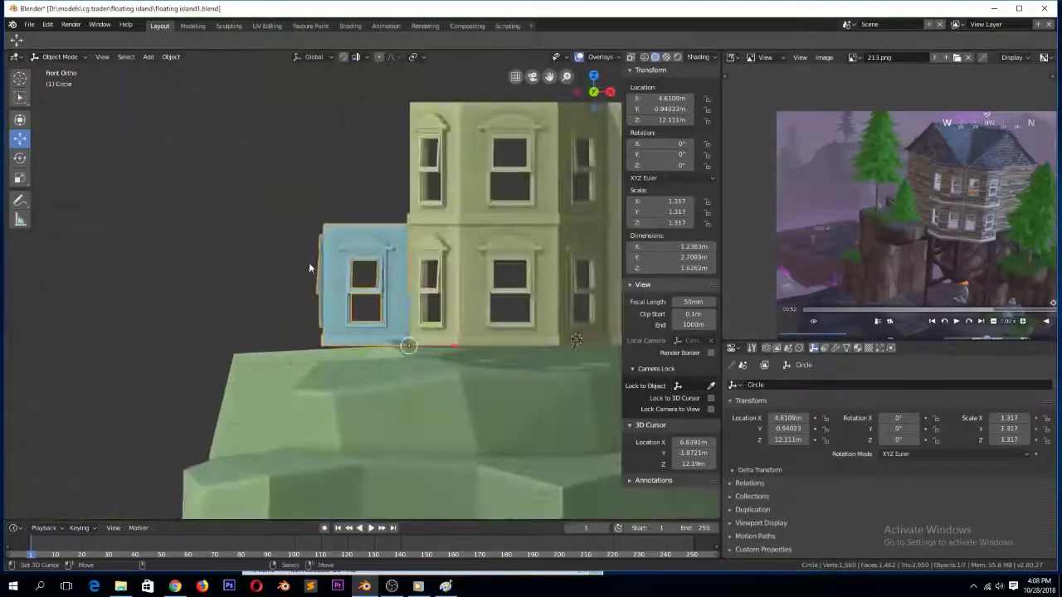
key(alt+d)
right_click(410, 289)
key(g)
key(z)
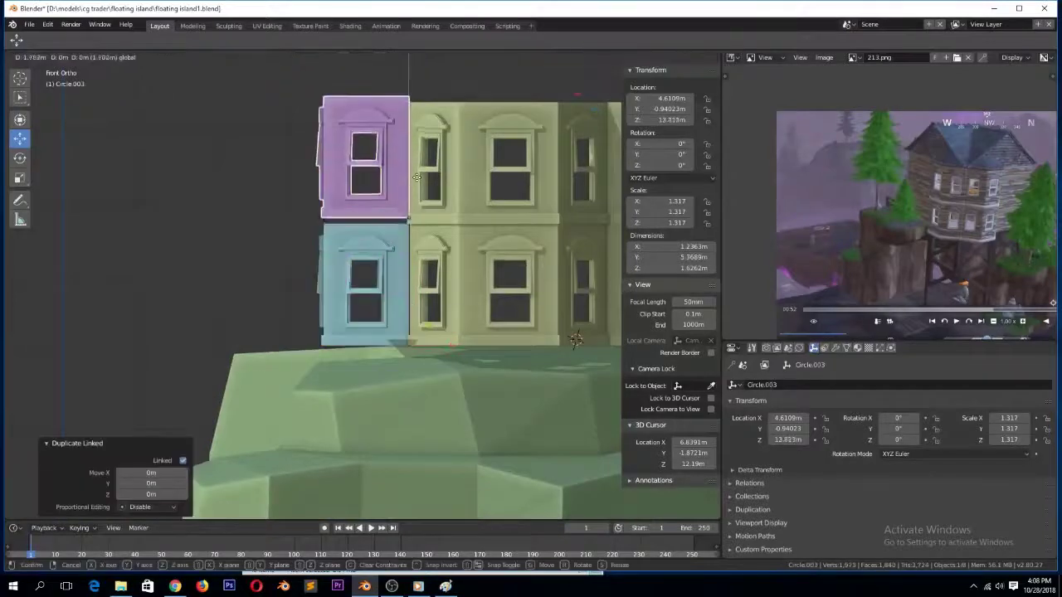
click(415, 185)
key(a)
key(a)
key(ctrl+s)
Select the floor plane and raise it 3.21 m along Z to the top of the second-storey walls
scroll(373, 218, down, 3)
middle_drag(370, 225, 300, 312)
key(KP_7)
key(KP_5)
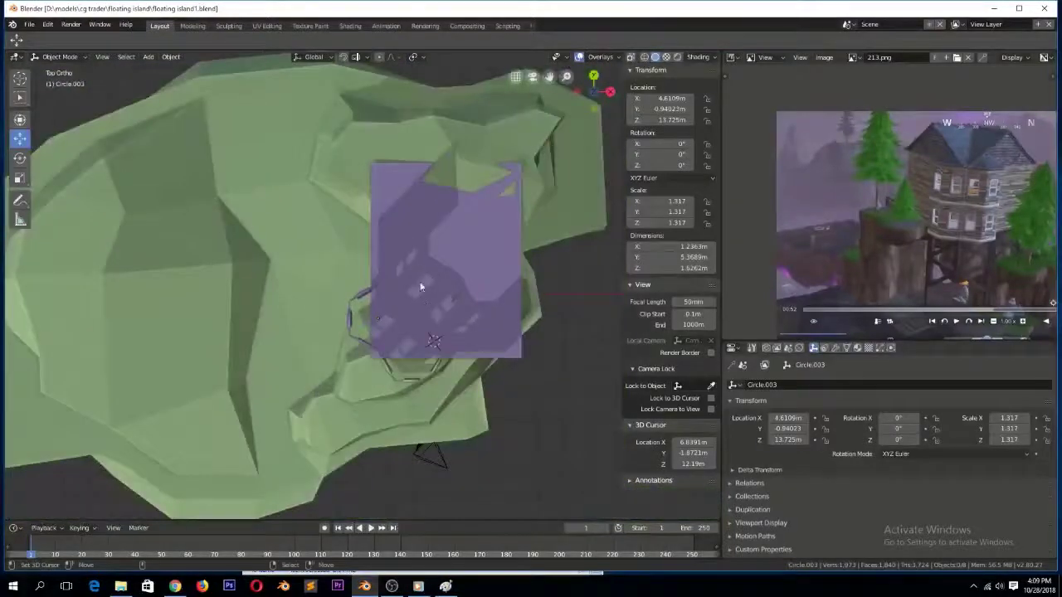
right_click(423, 288)
key(KP_1)
key(g)
key(z)
click(460, 175)
key(KP_Decimal)
key(KP_7)
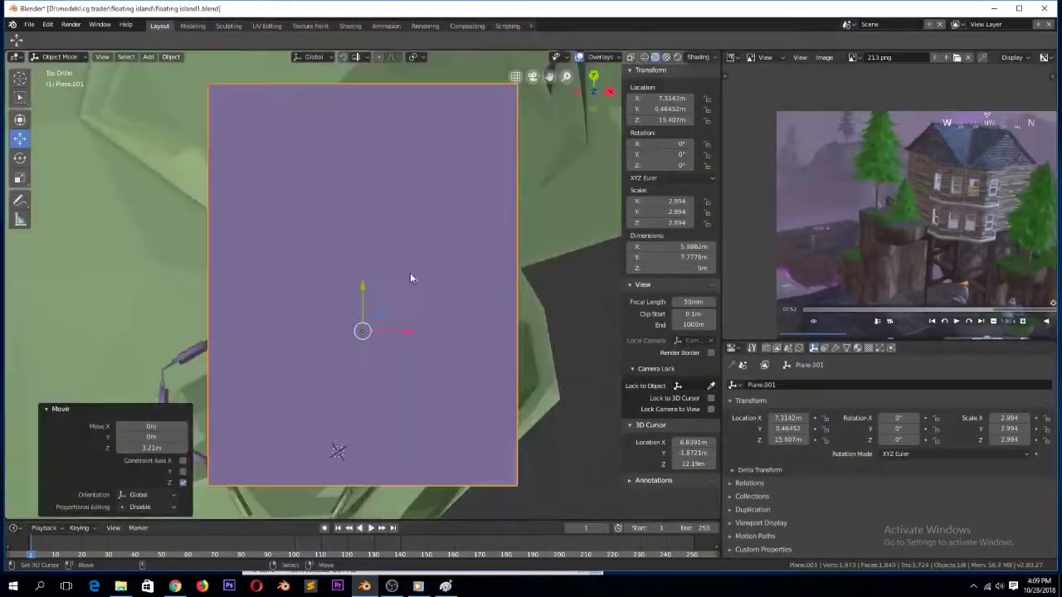
Edit the raised plane in wireframe and move its crosswise edge loop along Y toward the middle of the plane
scroll(409, 278, down, 2)
scroll(369, 299, up, 1)
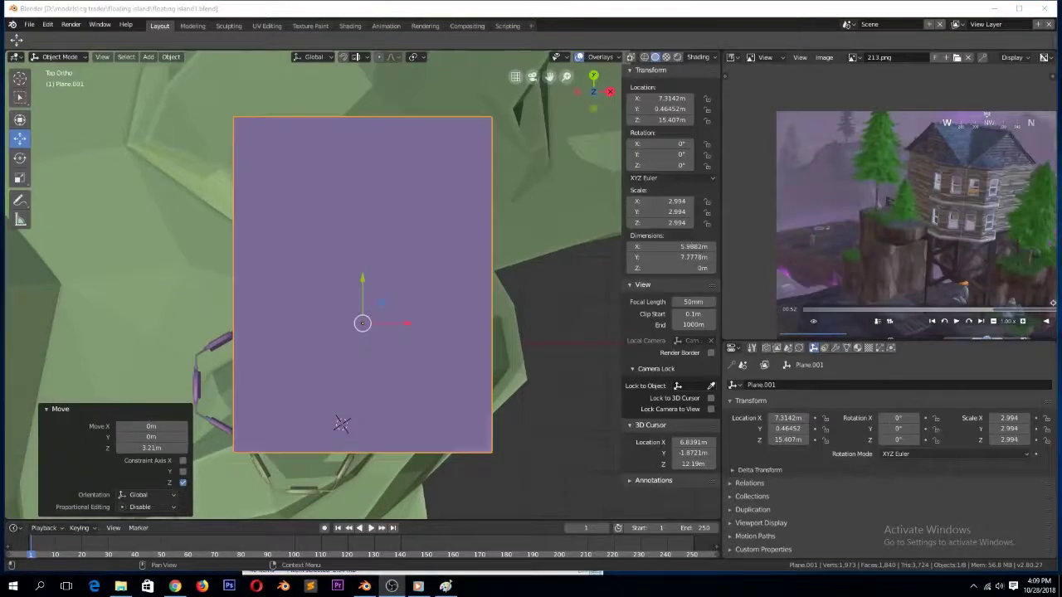
click(461, 277)
key(Tab)
key(shift+z)
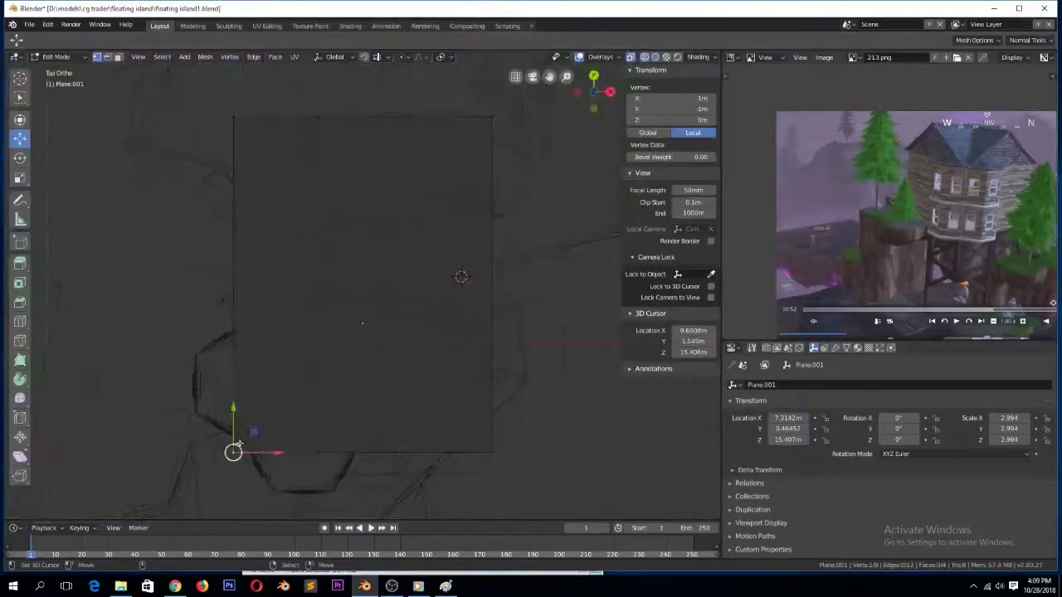
key(g)
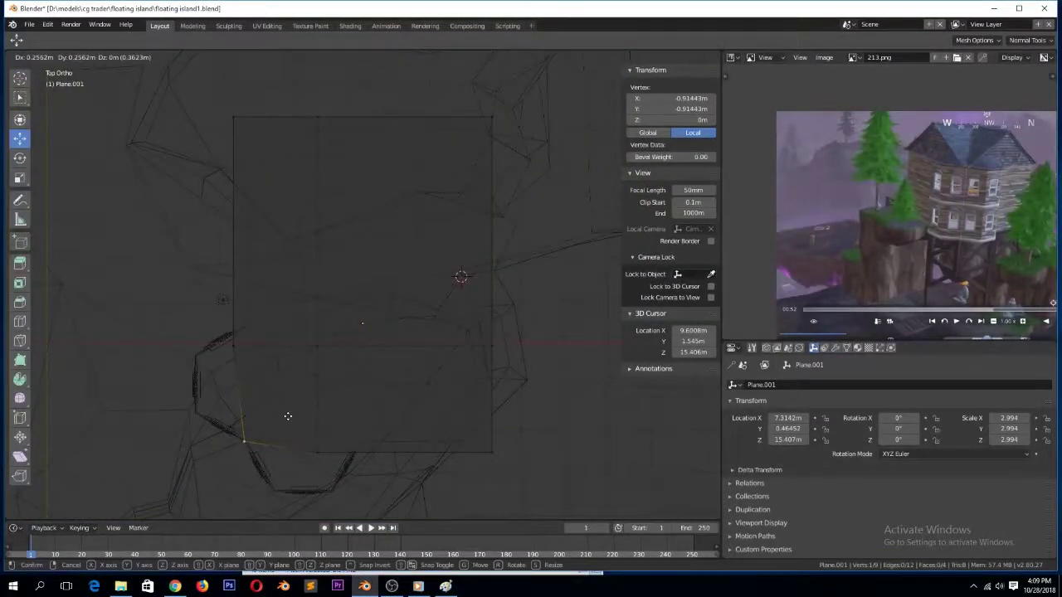
alt+right_click(310, 348)
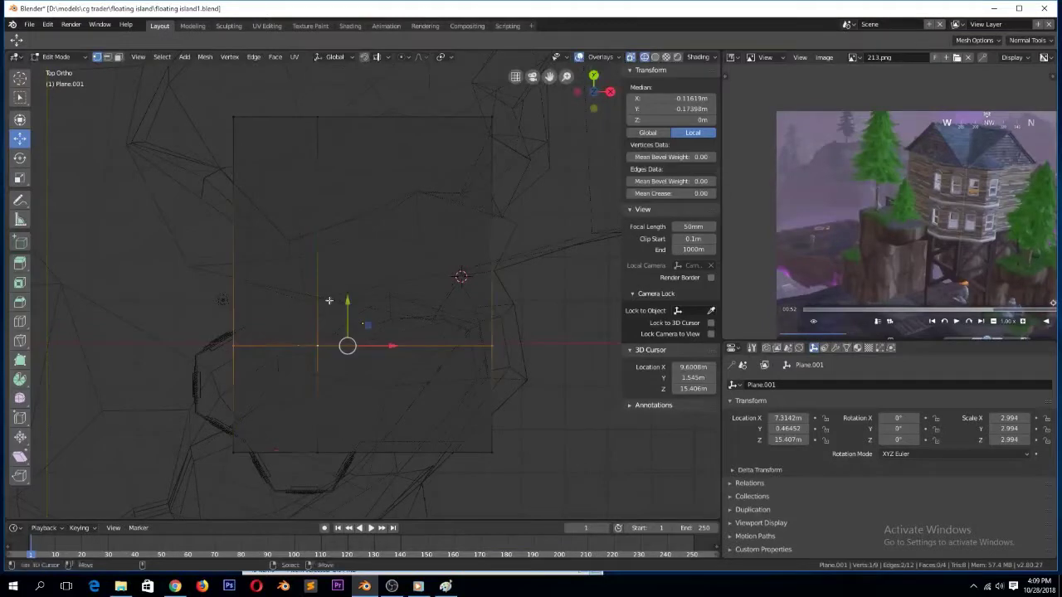
click(382, 220)
Move the plane's two outer edges beside the bays inward to line up with the corner where the bays meet
right_click(229, 453)
alt+right_click(242, 316)
key(g)
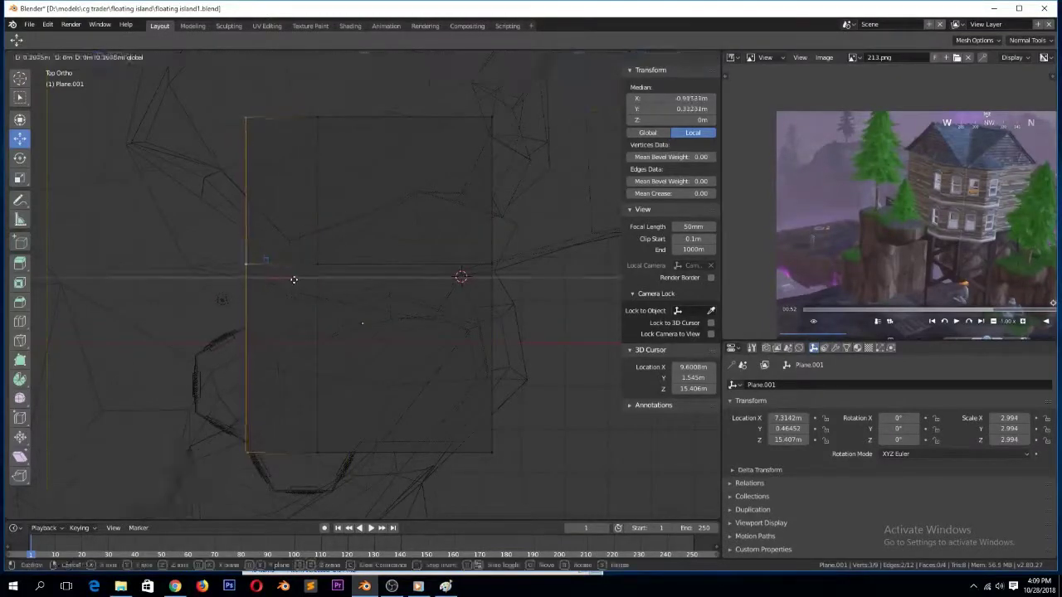
click(294, 280)
key(Tab)
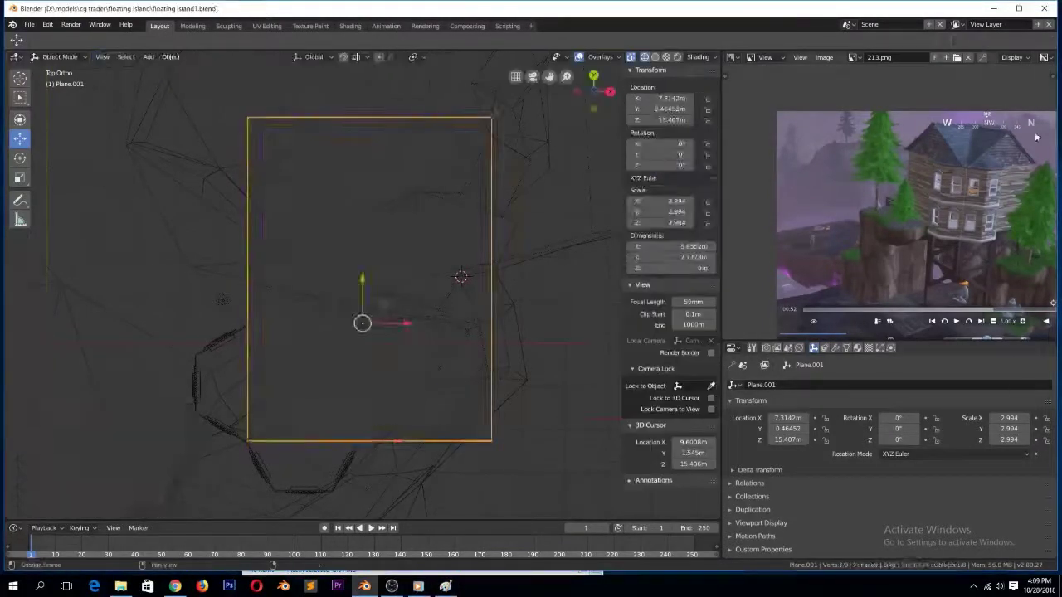
Move the plane's lengthwise edge loop toward the middle along X, and the outer edge opposite the side bay outward by 0.372 m
click(176, 587)
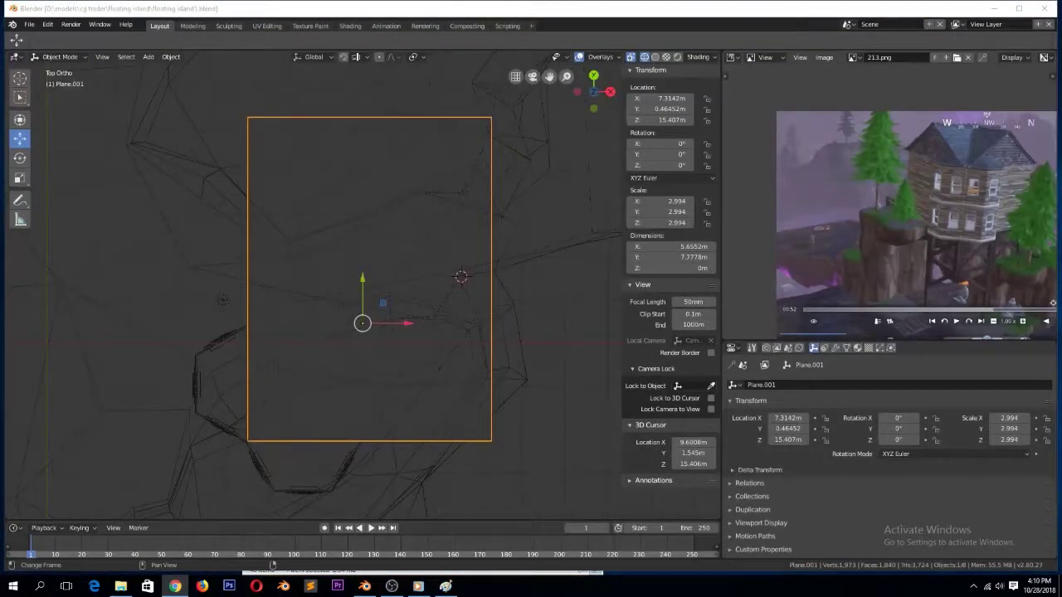
click(473, 287)
key(Tab)
alt+right_click(234, 440)
right_click(236, 441)
alt+right_click(307, 300)
drag(357, 275, 549, 279)
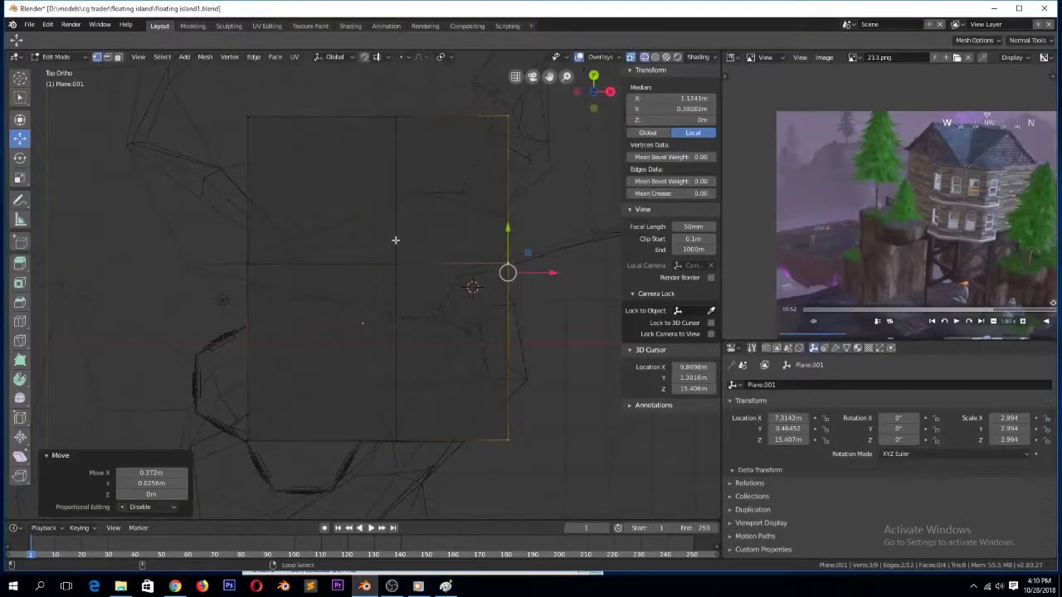
Select the three vertices of the plane's lengthwise centre line and shift them slightly along X toward the side bay
alt+right_click(411, 263)
key(Tab)
key(Tab)
right_click(396, 121)
shift+right_click(396, 263)
shift+right_click(393, 436)
drag(441, 274, 428, 273)
Connect the plane's centre vertex to the two corners on the side-bay side with diagonal edges
right_click(363, 267)
shift+right_click(278, 421)
key(j)
right_click(352, 267)
shift+right_click(287, 157)
key(j)
key(a)
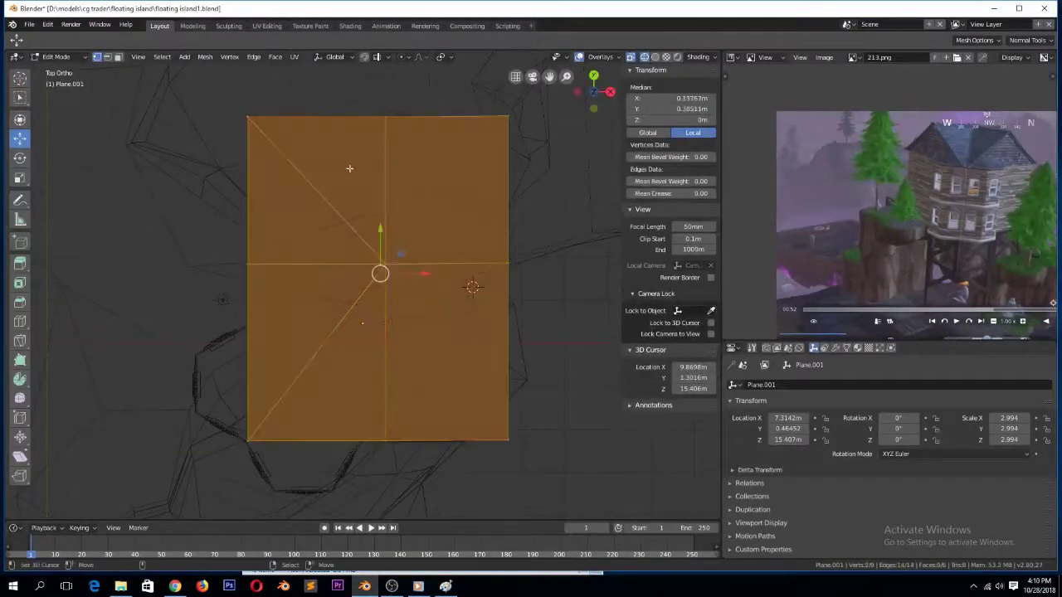
key(alt+a)
Select the four edges crossing at the plane's centre and raise them about 2.1 m along Z to form the roof ridges
middle_drag(398, 322, 361, 225)
key(z)
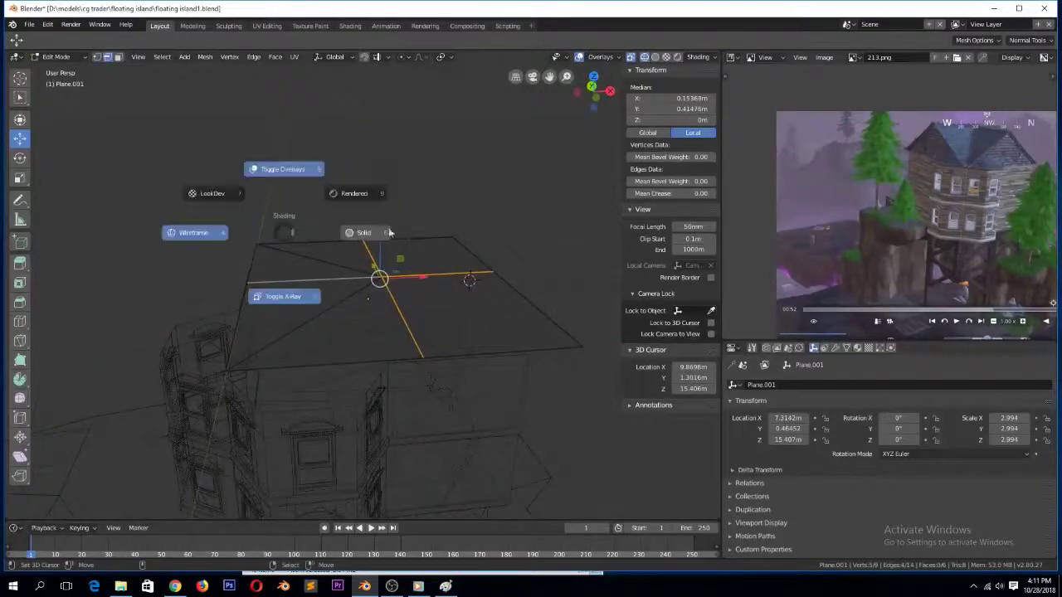
click(405, 233)
key(g)
key(z)
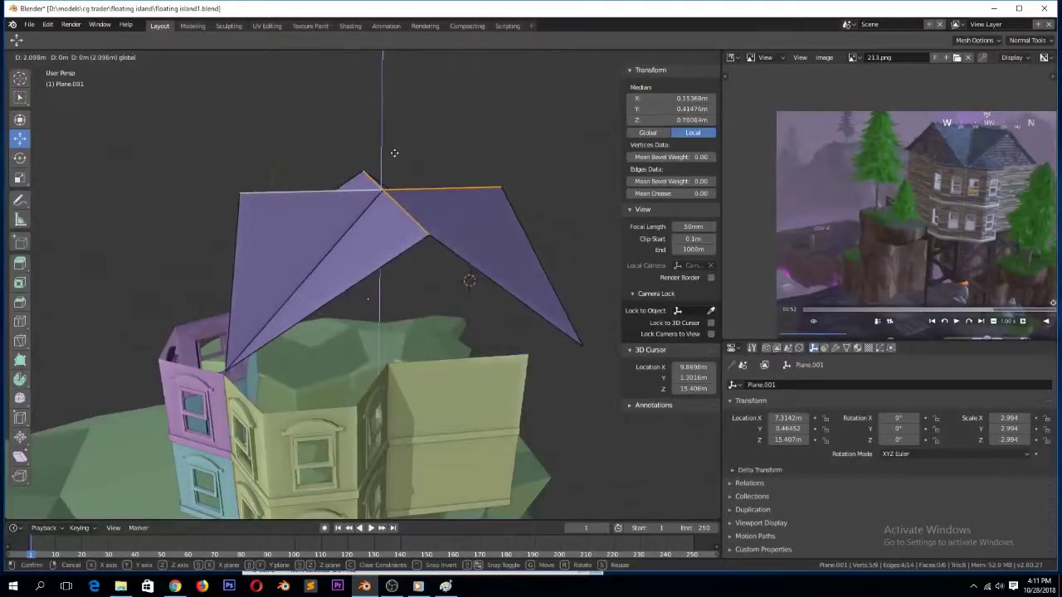
click(394, 153)
key(KP_1)
key(Tab)
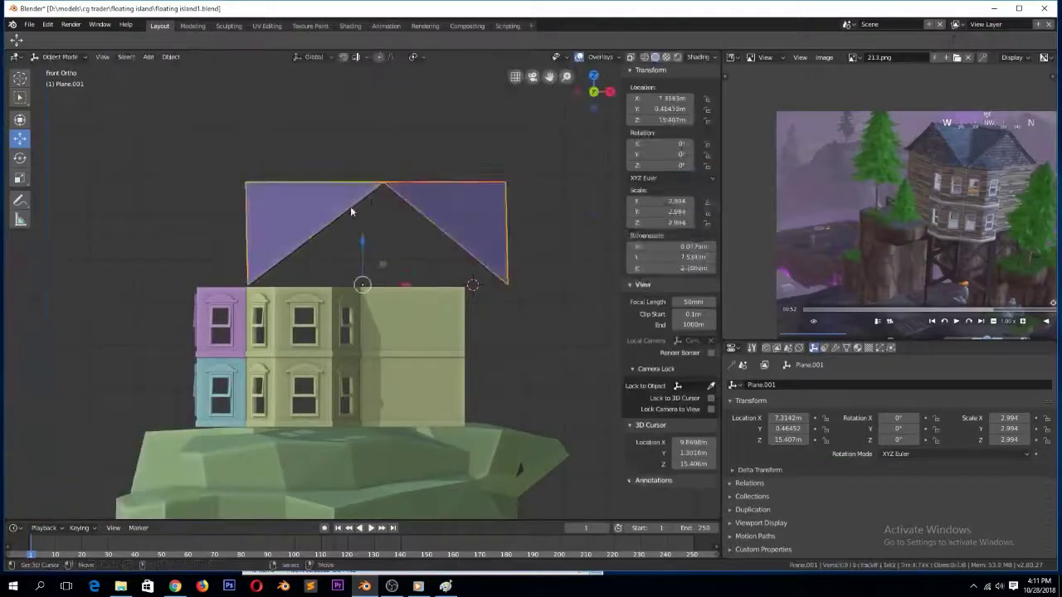
Extrude the roof's outer boundary edges and lower the new edges slightly along Z to give the roof a rim
key(Tab)
middle_drag(348, 211, 459, 218)
key(e)
right_click(467, 211)
key(s)
right_click(504, 159)
key(s)
key(z)
right_click(498, 165)
key(g)
key(z)
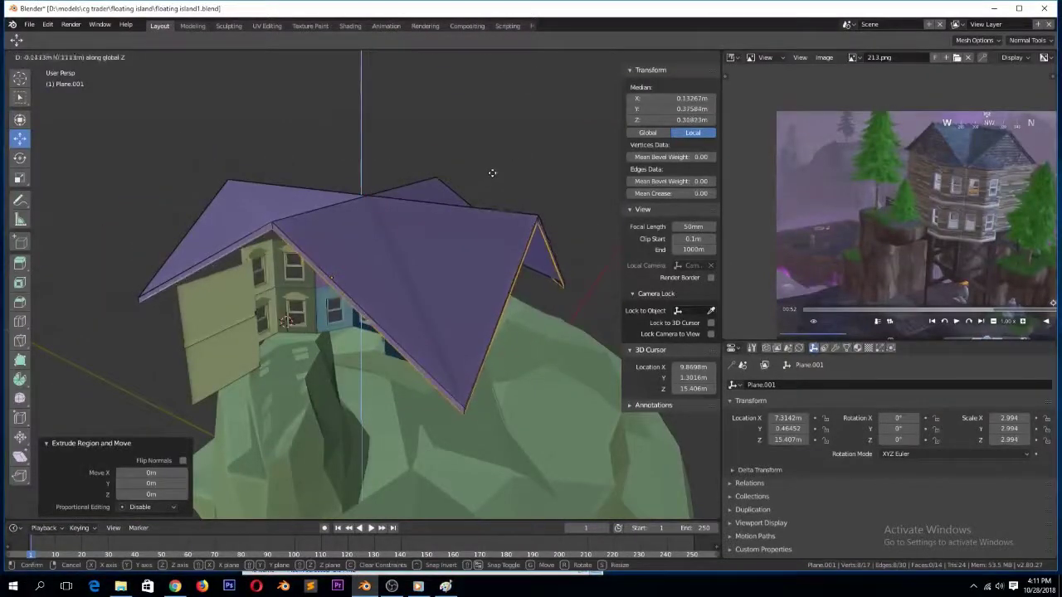
click(494, 176)
Extrude the rim edges again and shrink them inward to form the underside of the roof overhang
key(e)
right_click(528, 235)
key(alt+s)
click(575, 297)
key(KP_1)
drag(396, 177, 401, 170)
key(ctrl+z)
Fine-tune the inner overhang edges in wireframe with small moves along the axes, including about 0.007 m along Y, to even the rim
mouse_move(410, 191)
middle_down()
mouse_move(424, 214)
mouse_move(406, 270)
middle_up()
scroll(401, 271, up, 4)
key(z)
click(286, 259)
drag(405, 286, 409, 287)
key(KP_3)
scroll(415, 287, down, 4)
scroll(411, 287, up, 1)
scroll(400, 297, down, 1)
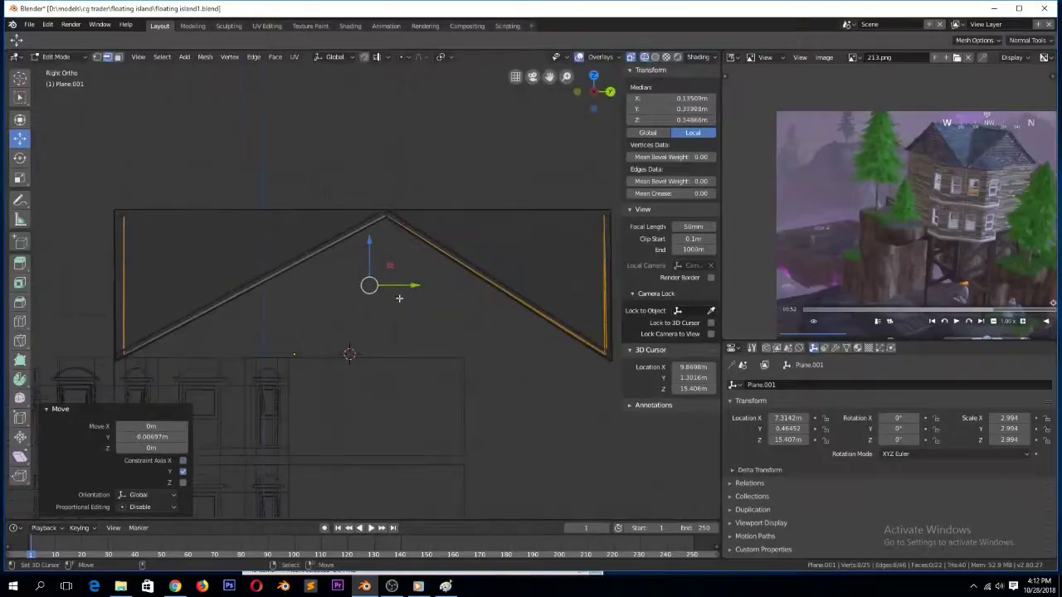
drag(367, 244, 368, 247)
Extrude the inner overhang edges downward along Z and flatten their bottom level with Z scale 0 to form gable walls
key(e)
key(z)
click(385, 330)
key(s)
key(z)
key(0)
key(Return)
Return the roof to solid shading and set its mesh editing to vertex selection
key(Tab)
key(z)
click(412, 235)
mouse_move(413, 235)
middle_down()
mouse_move(473, 329)
mouse_move(341, 352)
mouse_move(368, 304)
middle_up()
key(Tab)
key(1)
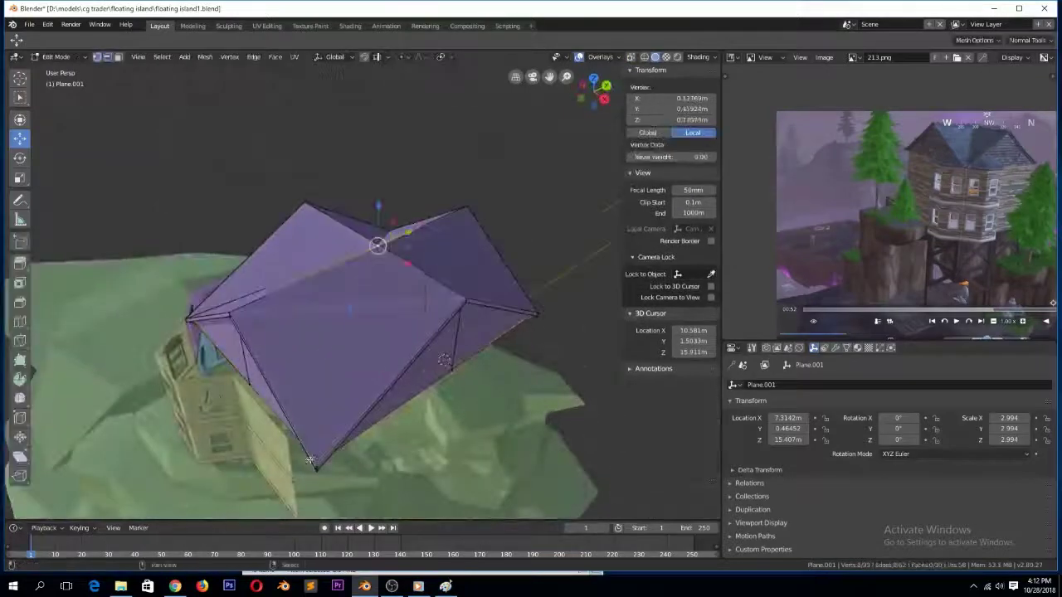
Clear the vertex selection on the main roof, leave mesh editing and save the file
key(alt+a)
key(ctrl+s)
click(445, 362)
key(Tab)
middle_drag(444, 363, 387, 399)
key(ctrl+s)
Select the front bay wall in top view and snap the 3D cursor to it
key(KP_7)
click(300, 450)
key(shift+s)
click(300, 498)
key(shift+a)
mouse_move(308, 372)
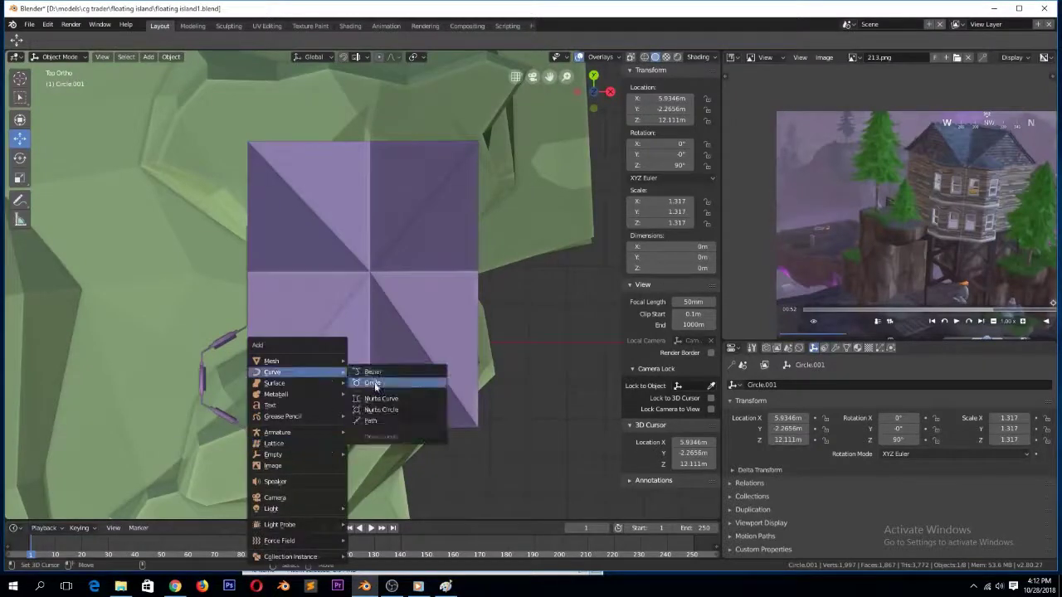
click(390, 386)
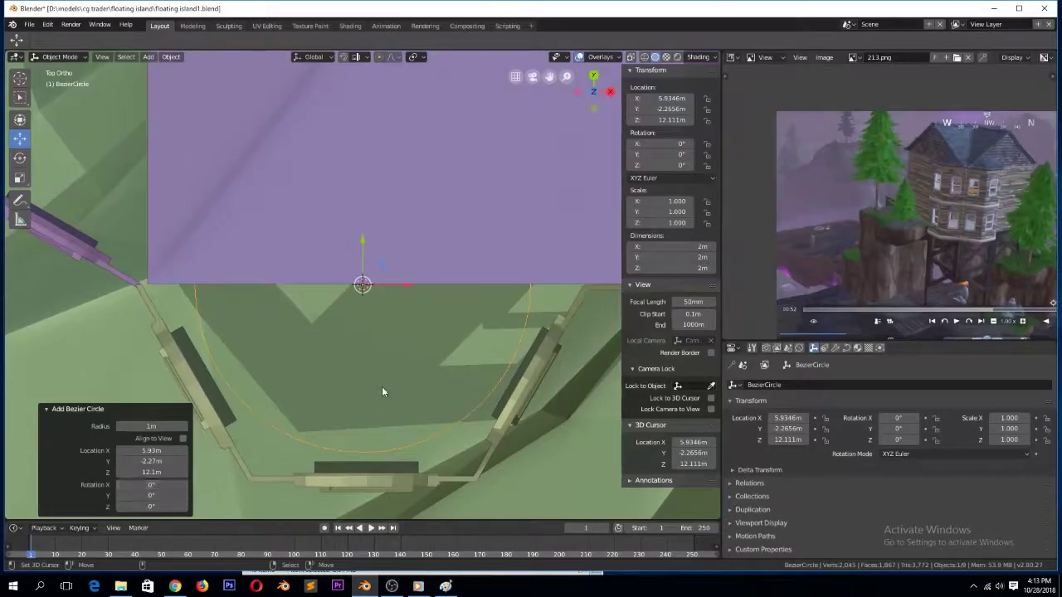
key(ctrl+z)
Add a hexagonal mesh circle at the 3D cursor, rotate it 90° and scale it to about 1.44 around the bay outline
key(shift+a)
mouse_move(348, 360)
click(429, 380)
text(r90)
key(Return)
key(s)
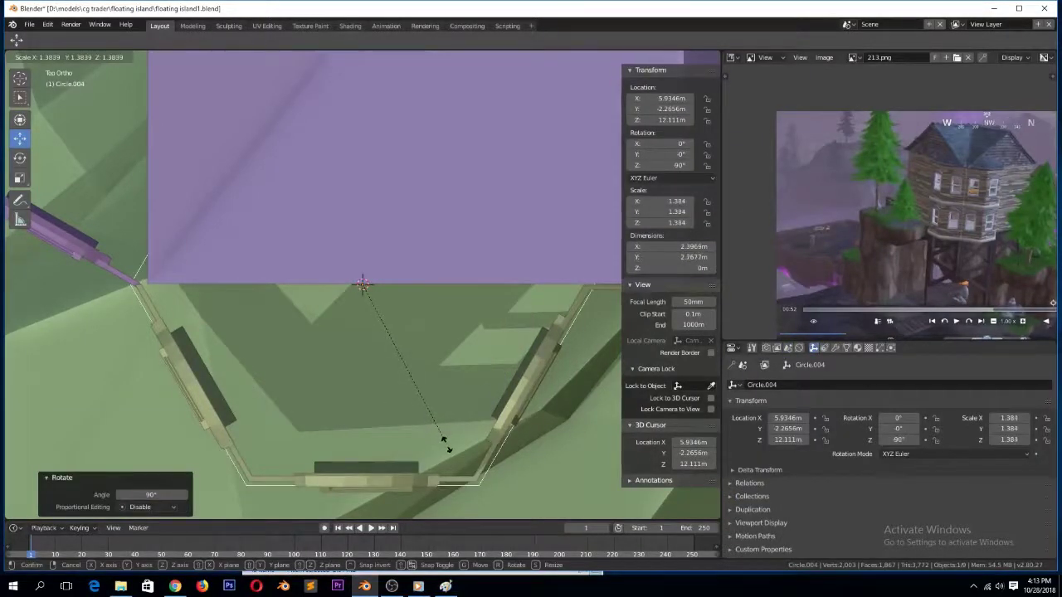
click(449, 451)
middle_drag(448, 451, 449, 414)
Raise the hexagonal circle along Z to about 15.335 m, level with the top of the bay walls
scroll(449, 414, down, 4)
drag(362, 247, 360, 237)
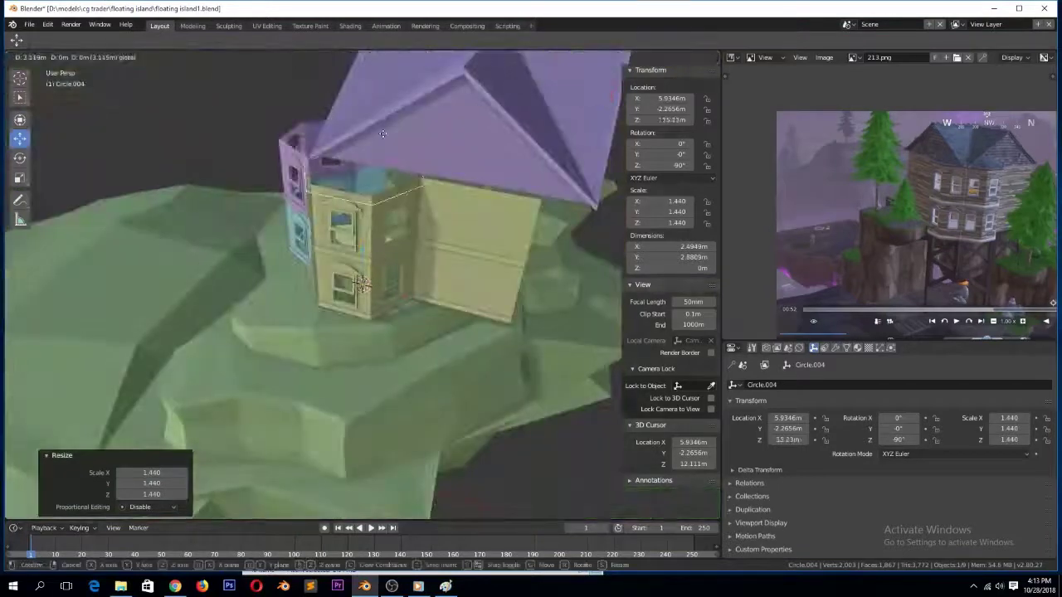
drag(382, 133, 383, 136)
key(KP_1)
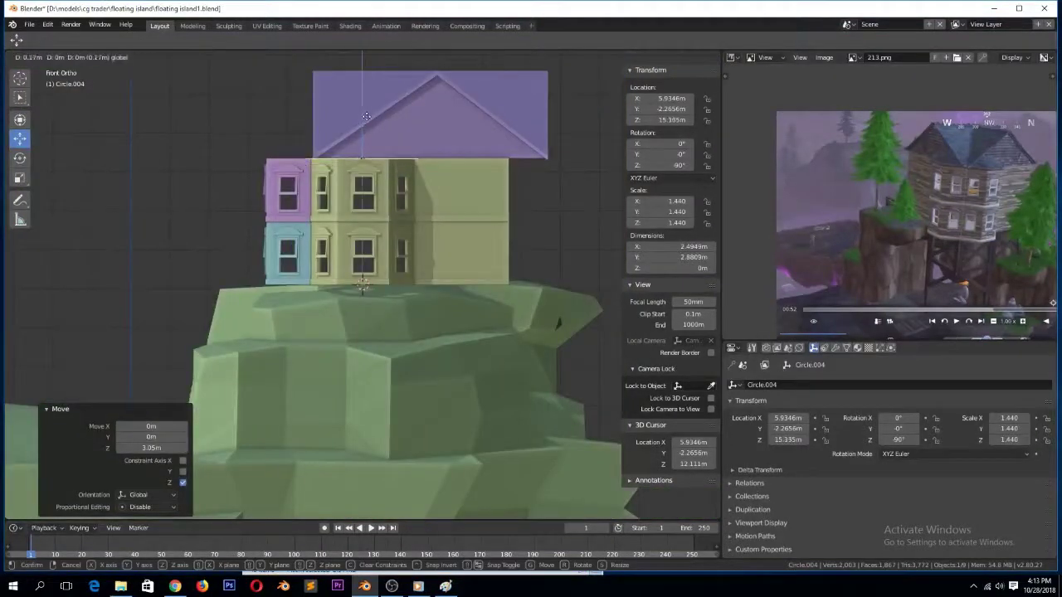
click(367, 117)
Extrude the circle's outline in place and scale the new ring inward to about 0.1 to form the bay roof faces
key(KP_Decimal)
key(KP_7)
key(Tab)
key(e)
right_click(491, 398)
key(s)
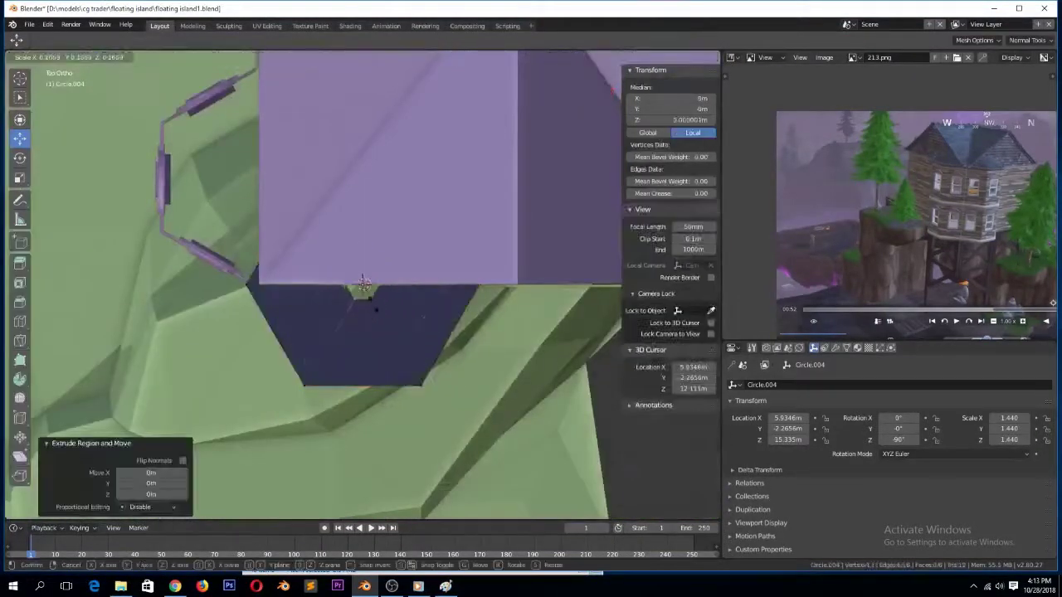
click(372, 294)
Raise the small inner ring along Z to shape the bay roof into a low hexagonal peak
key(KP_1)
drag(364, 247, 376, 185)
key(Tab)
key(Tab)
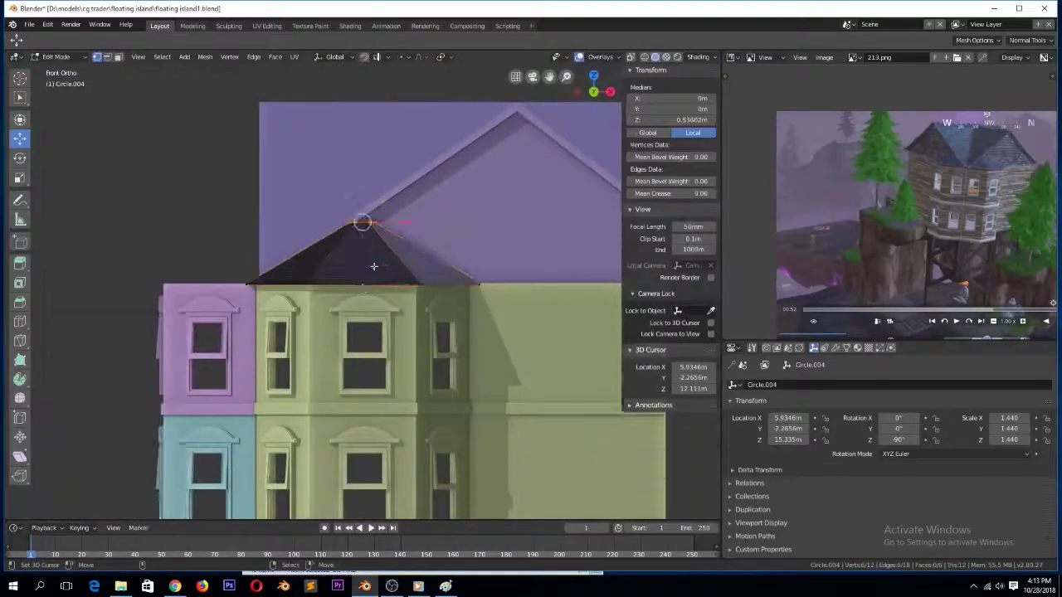
middle_drag(477, 175, 375, 234)
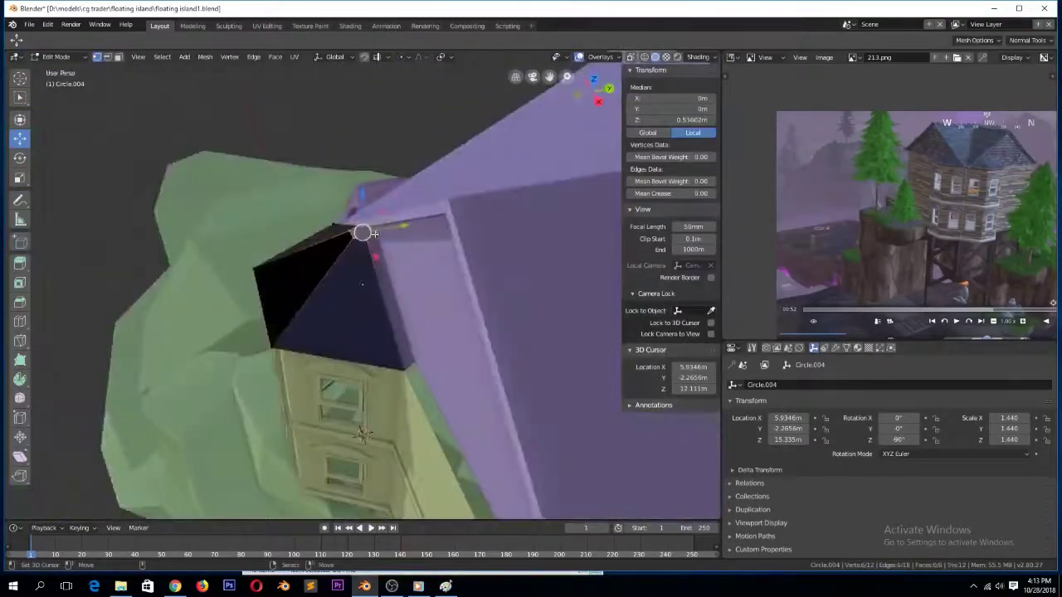
Scale the whole bay roof to 1.663 and shift it along Y to about -2.108 m so it overhangs the bay walls
key(Tab)
key(s)
click(404, 287)
drag(404, 283, 416, 281)
key(s)
click(447, 327)
key(Tab)
Select the rear vertices of the bay roof that lie inside the house and delete them
middle_drag(417, 299, 286, 249)
click(270, 232)
ctrl+click(349, 239)
key(x)
click(383, 241)
key(Tab)
middle_drag(398, 274, 407, 295)
Select the entire bay roof mesh and correct the direction of its face normals
key(Tab)
key(a)
click(207, 58)
mouse_move(248, 197)
click(336, 226)
Select the bay roof's outer eave edges and extrude them slightly downward along Z to form a thin rim
key(2)
click(469, 302)
ctrl+click(267, 303)
middle_drag(315, 301, 322, 209)
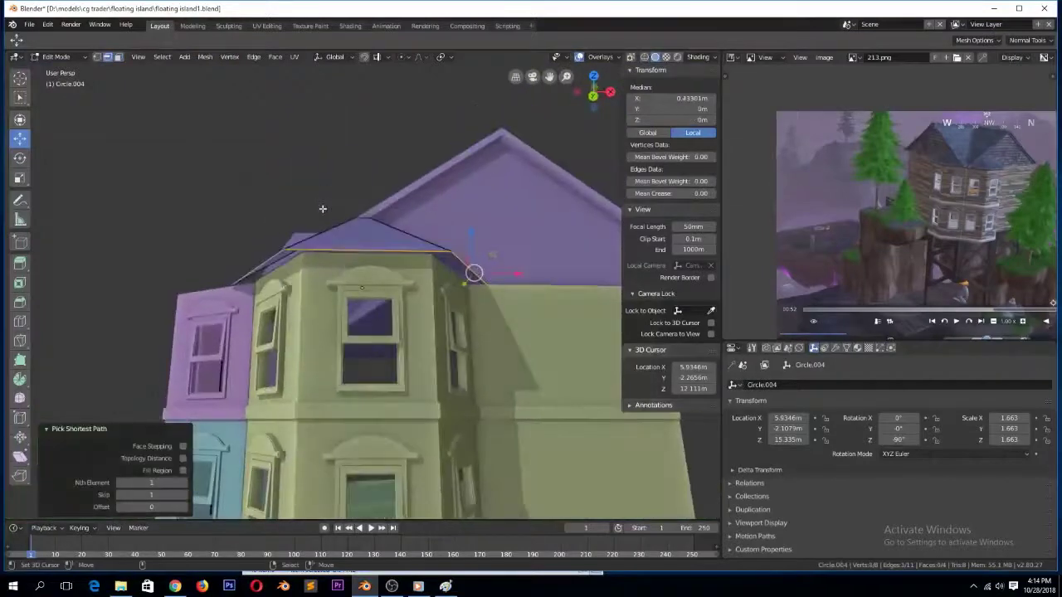
click(320, 215)
key(KP_1)
scroll(335, 206, up, 7)
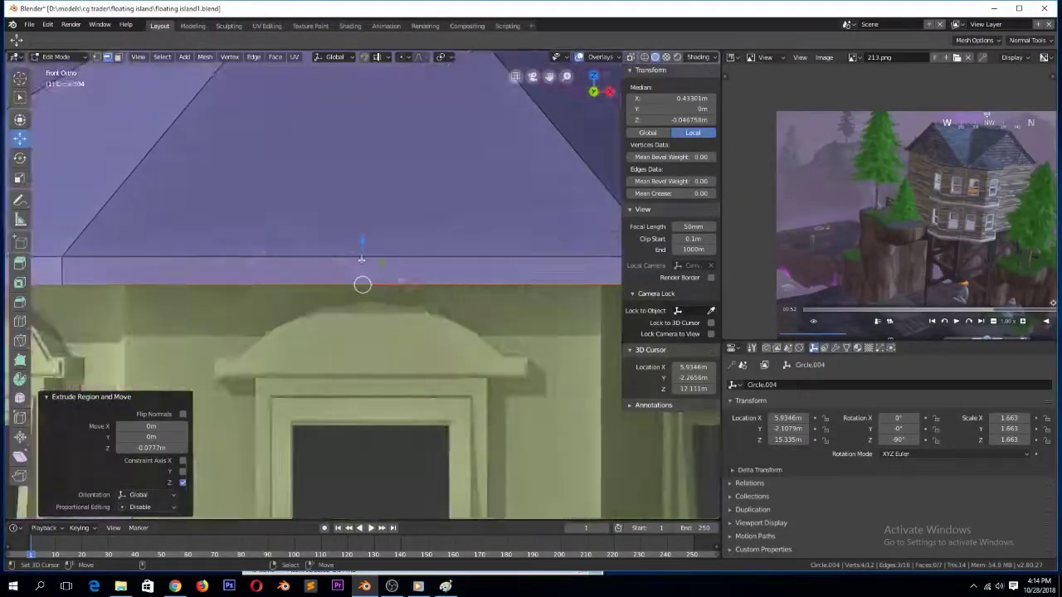
key(g)
key(z)
key(Escape)
Extrude the rim edges, scale them inward by 0.726 and move them along Y to form the underside of the overhang
key(s)
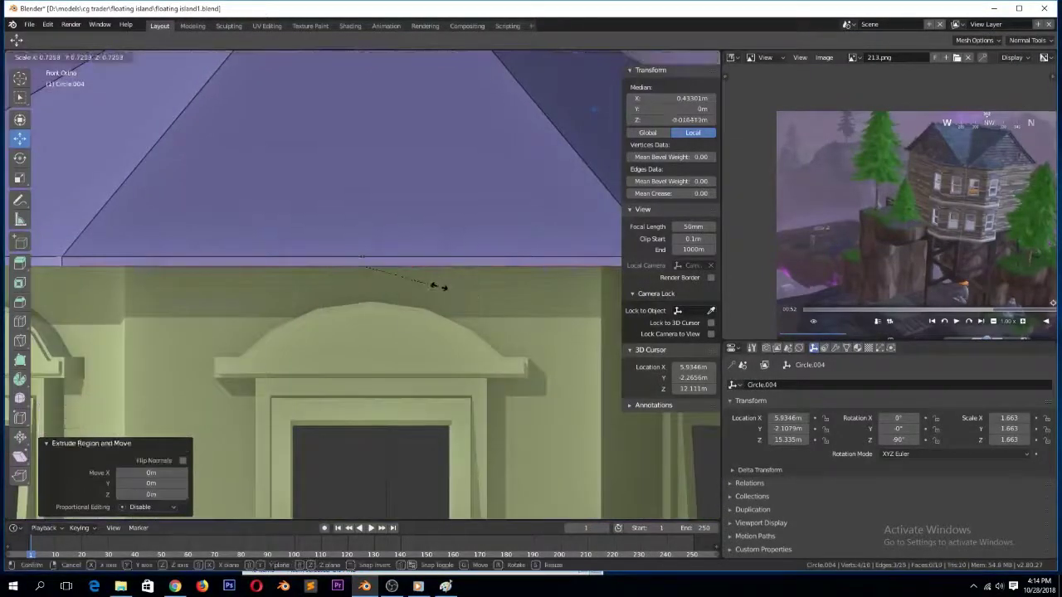
click(438, 287)
key(KP_7)
scroll(418, 261, down, 5)
key(z)
click(372, 238)
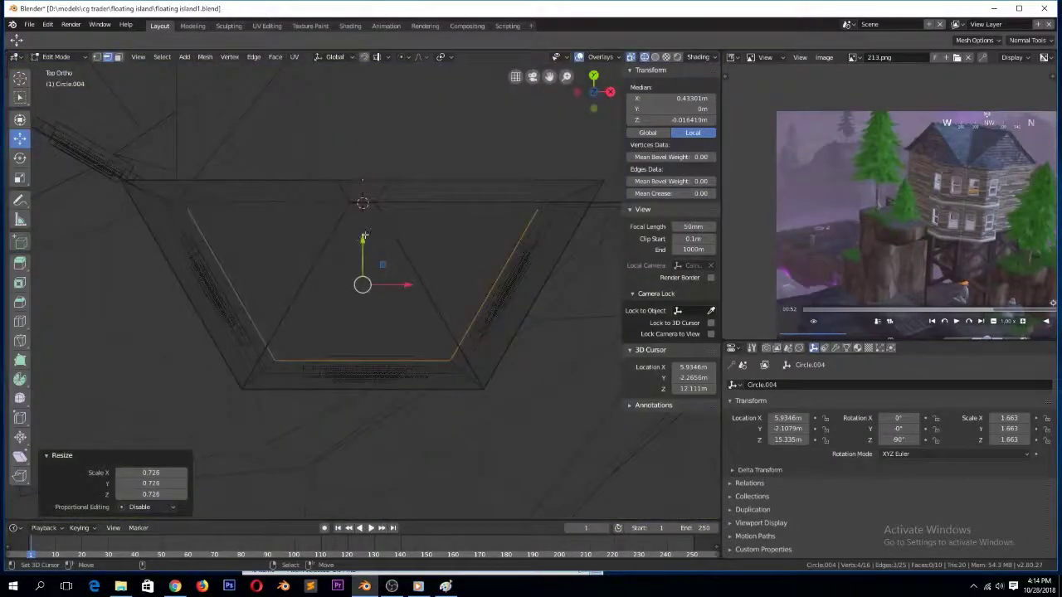
drag(361, 239, 362, 203)
click(423, 259)
Extrude the overhang's inner edges downward, scale the new edges inward and shift them along Y inside the bay walls
key(KP_1)
scroll(409, 253, up, 2)
click(406, 278)
key(KP_7)
key(s)
click(443, 304)
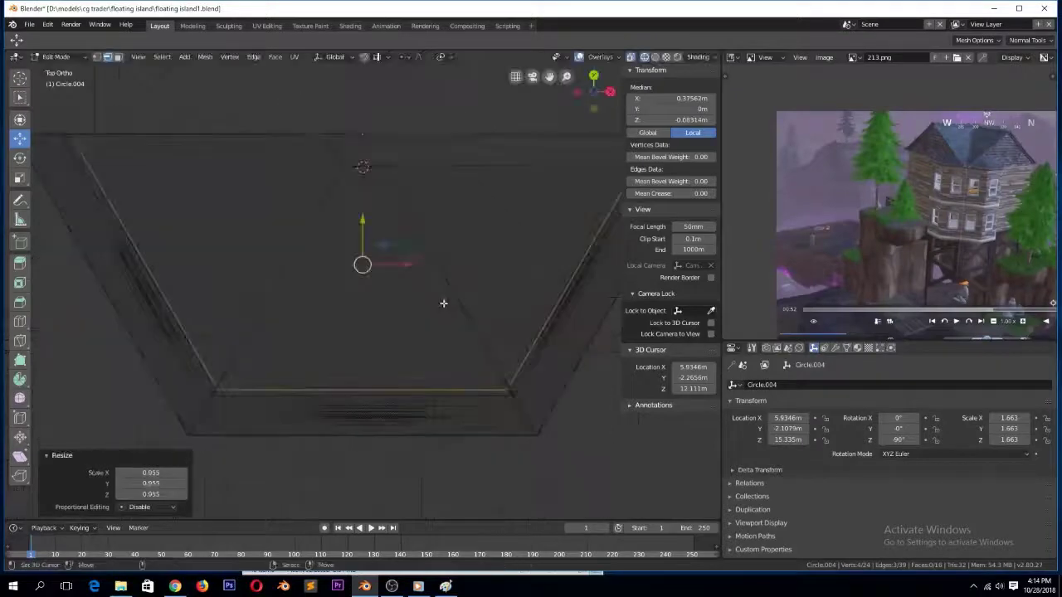
scroll(388, 222, up, 1)
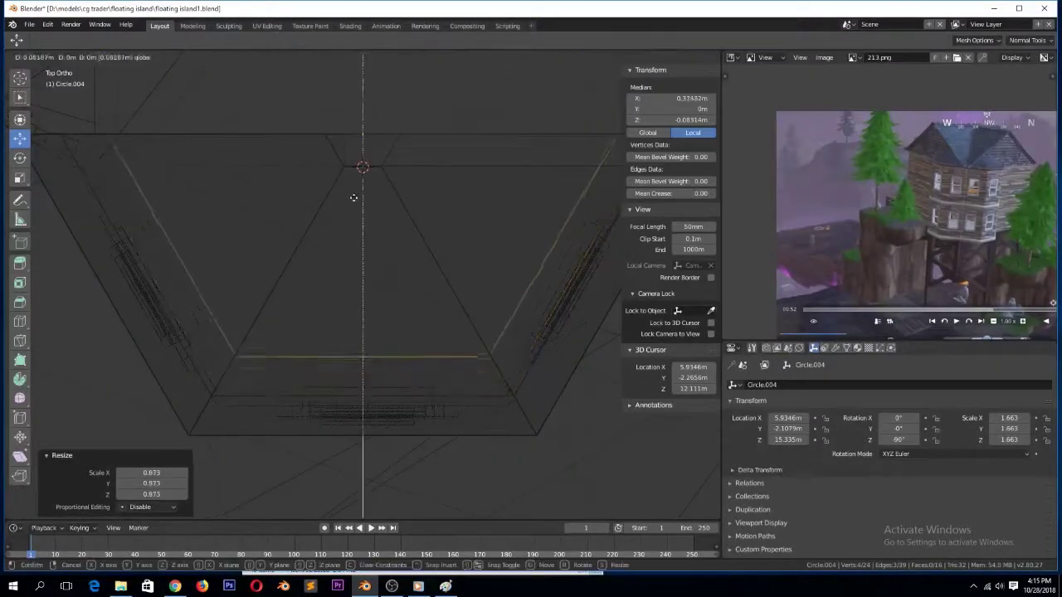
Return to solid shading and object editing, and fit the bay roof against the house with Y at about -2.205 m
key(Tab)
middle_drag(349, 210, 354, 192)
key(z)
click(423, 198)
scroll(342, 247, down, 3)
mouse_move(423, 197)
middle_down()
mouse_move(342, 247)
mouse_move(490, 301)
mouse_move(481, 286)
middle_up()
middle_drag(315, 280, 413, 264)
mouse_move(413, 259)
mouse_down()
mouse_move(455, 268)
mouse_move(404, 262)
mouse_up()
drag(398, 224, 398, 223)
middle_drag(398, 223, 302, 233)
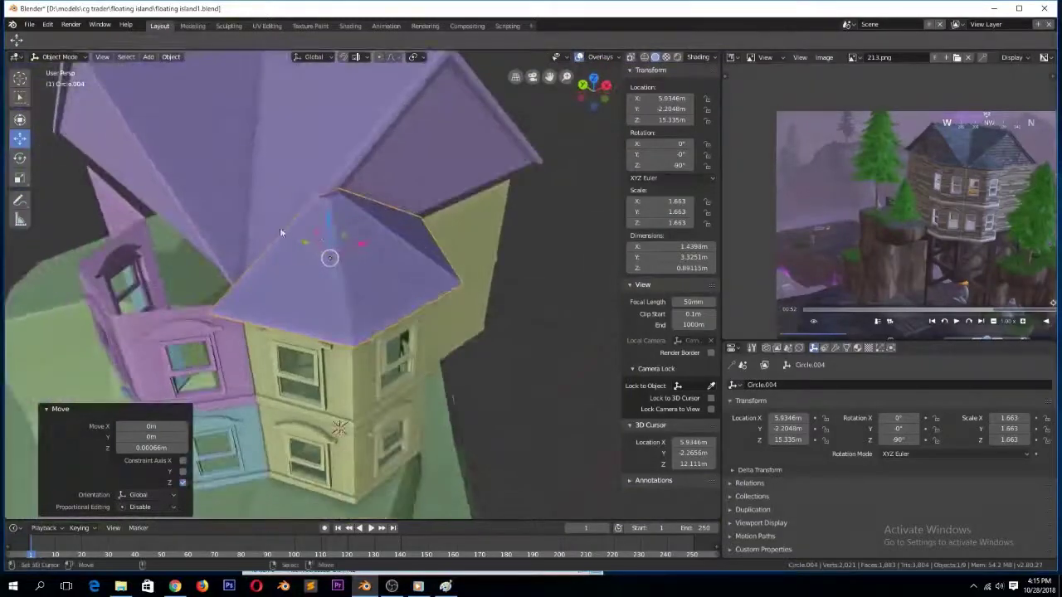
Duplicate the bay roof, rotate the copy 90°, place it over the side bay and save the file
key(KP_7)
key(shift+d)
key(Return)
text(r90)
key(Return)
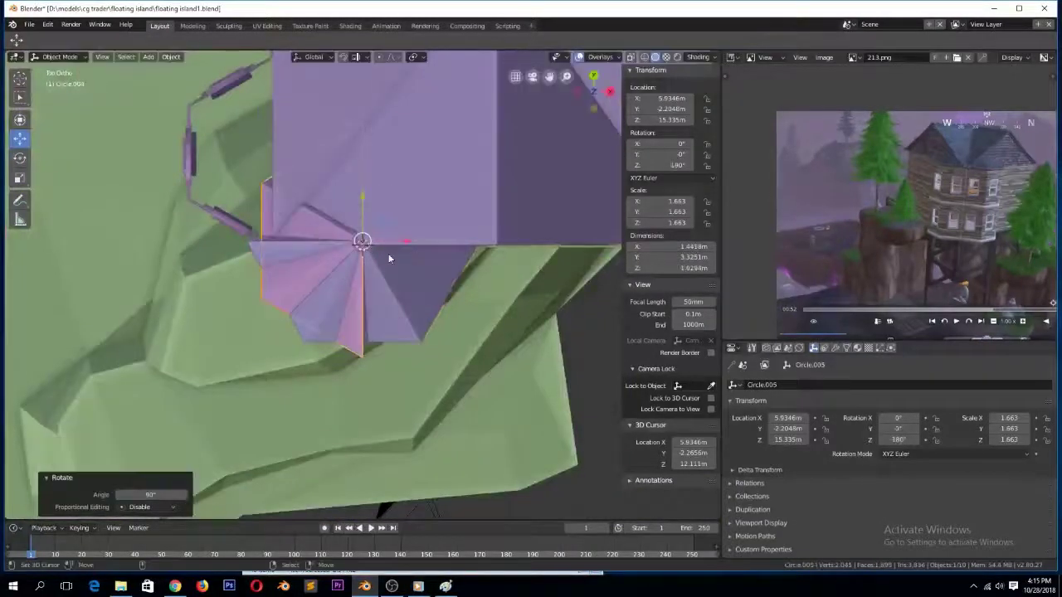
key(g)
click(303, 166)
middle_drag(415, 262, 452, 146)
key(alt+a)
key(ctrl+s)
Select the linked faces of the main roof shell and nudge them slightly
scroll(353, 236, down, 4)
middle_drag(278, 287, 370, 327)
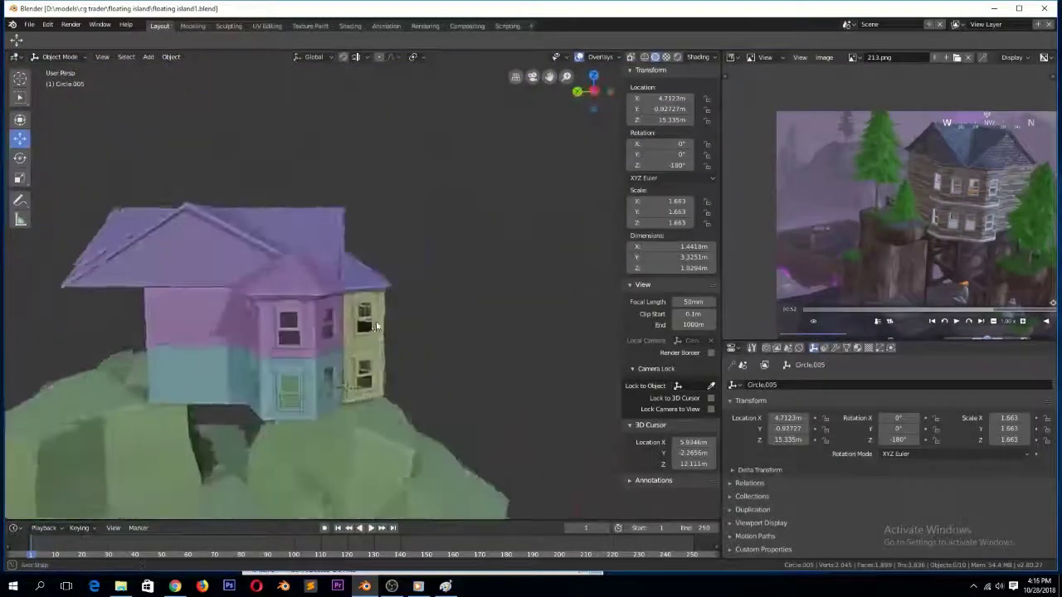
shift+right_click(390, 307)
key(KP_7)
middle_drag(409, 277, 421, 132)
right_click(431, 199)
key(Tab)
key(KP_1)
alt+right_click(428, 249)
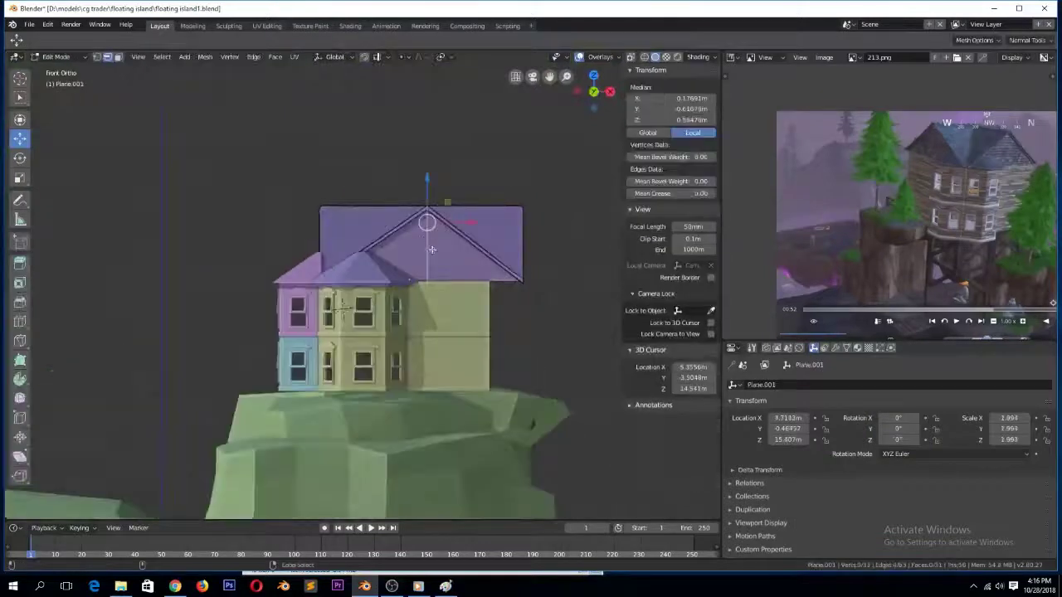
key(3)
key(l)
middle_drag(441, 249, 347, 246)
key(alt+a)
key(l)
drag(529, 201, 527, 193)
key(Tab)
Open the side wall's mesh for editing and adjust its free end beneath the main roof
middle_drag(527, 193, 367, 280)
right_click(251, 342)
key(Tab)
drag(134, 388, 21, 413)
key(Tab)
middle_drag(162, 396, 292, 358)
key(Tab)
key(Tab)
Box-select part of the main roof mesh with see-through display, nudge it in top view and return to solid shading
right_click(254, 300)
key(Tab)
key(KP_7)
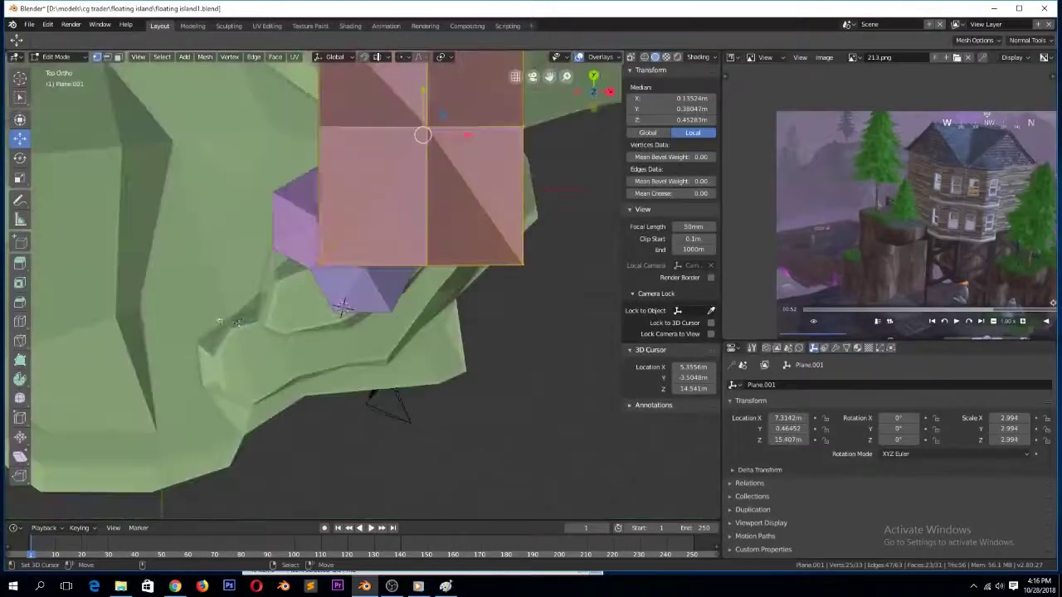
key(alt+z)
key(alt+a)
key(b)
drag(348, 284, 349, 287)
drag(369, 180, 357, 173)
key(Tab)
key(z)
middle_drag(327, 298, 412, 239)
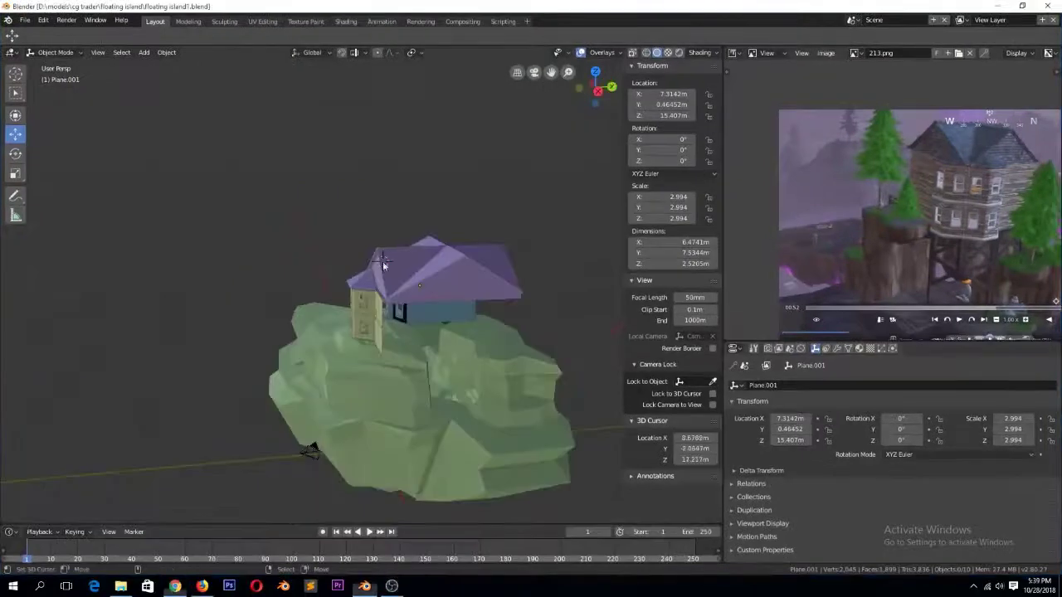
middle_drag(319, 273, 384, 296)
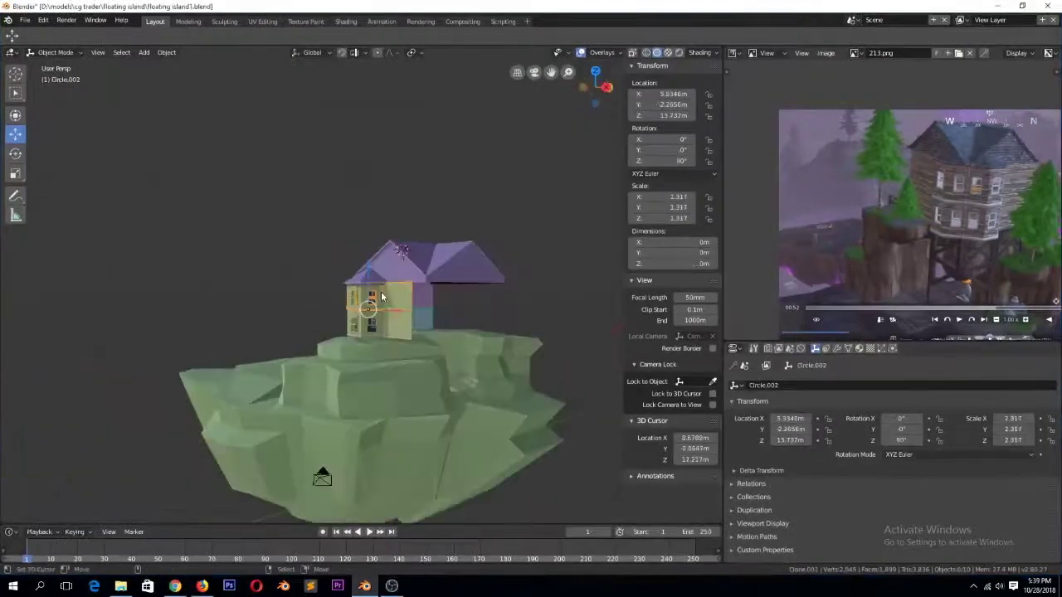
right_click(384, 297)
key(KP_Decimal)
middle_drag(473, 314, 348, 357)
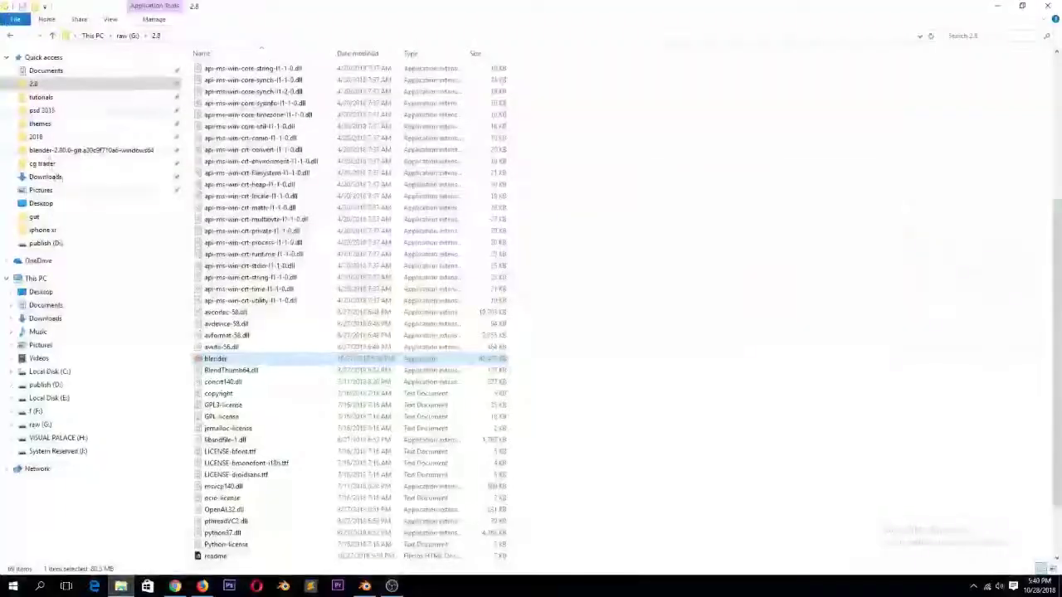
click(41, 97)
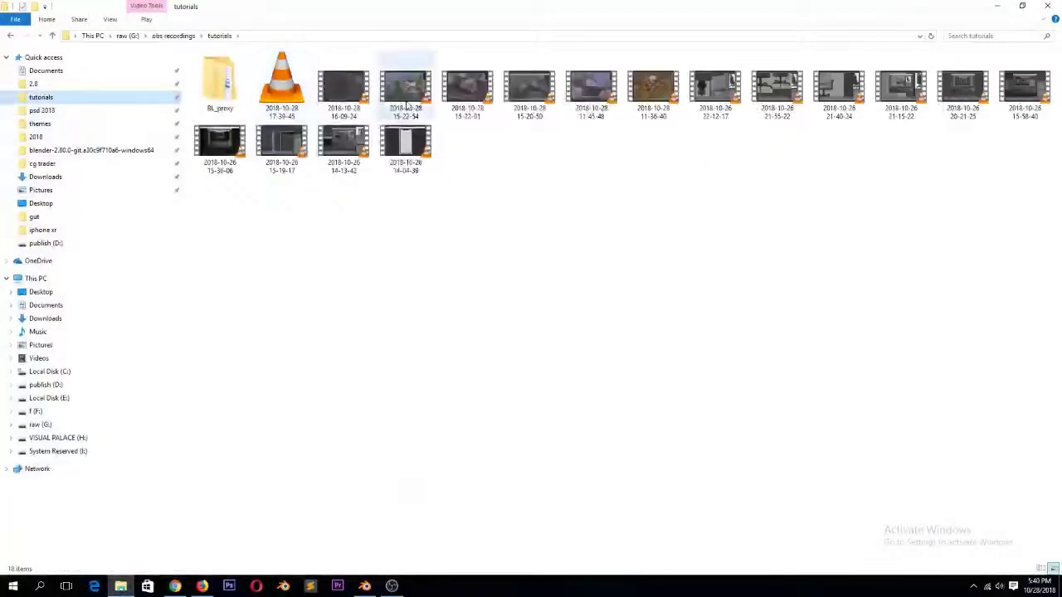
right_click(470, 87)
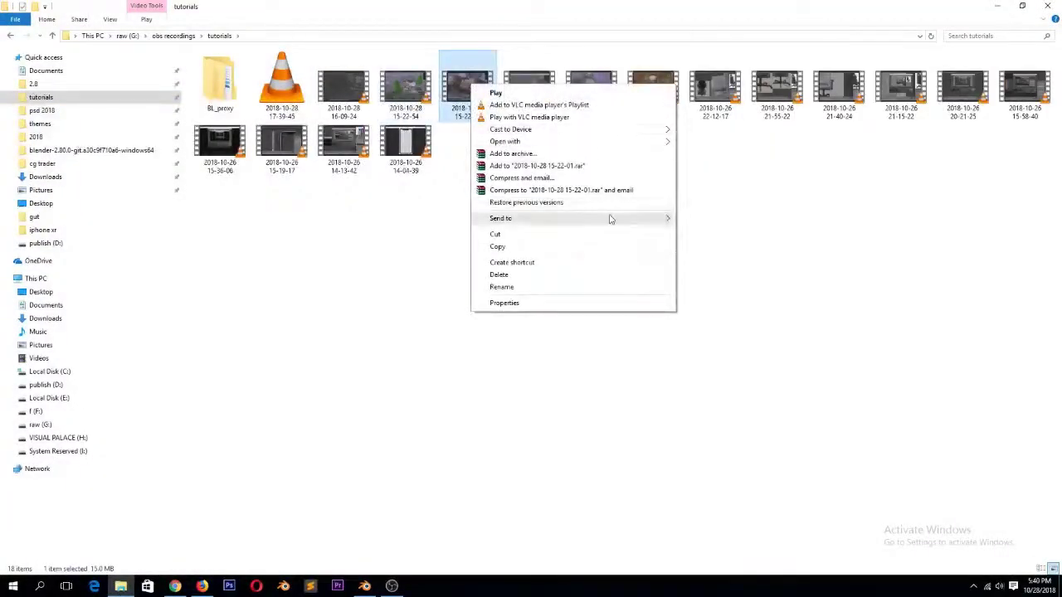
click(751, 155)
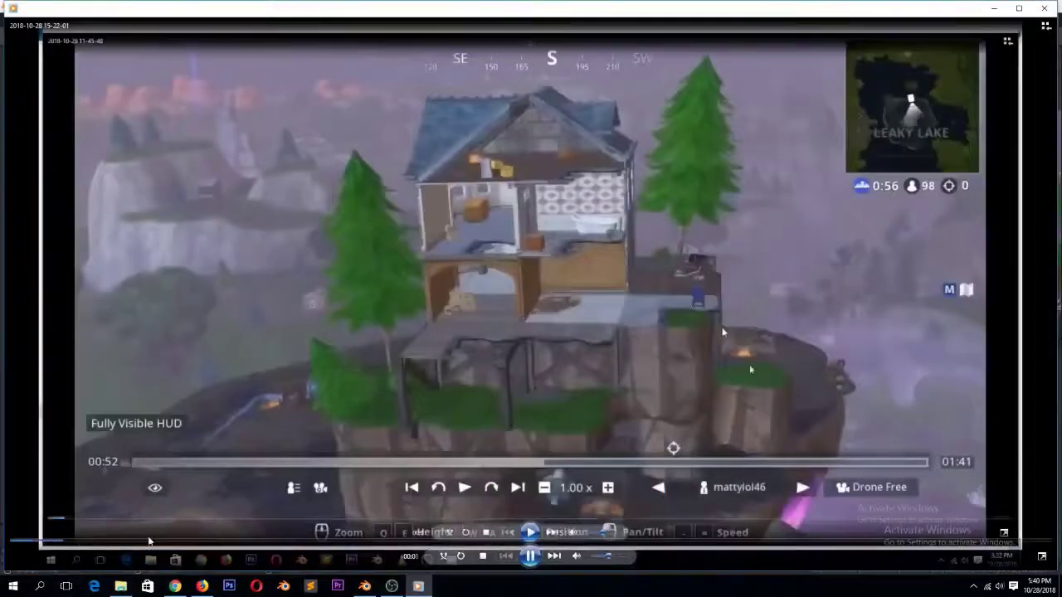
Switch back to Blender, frame the main roof and open its mesh for editing with nothing selected
click(365, 586)
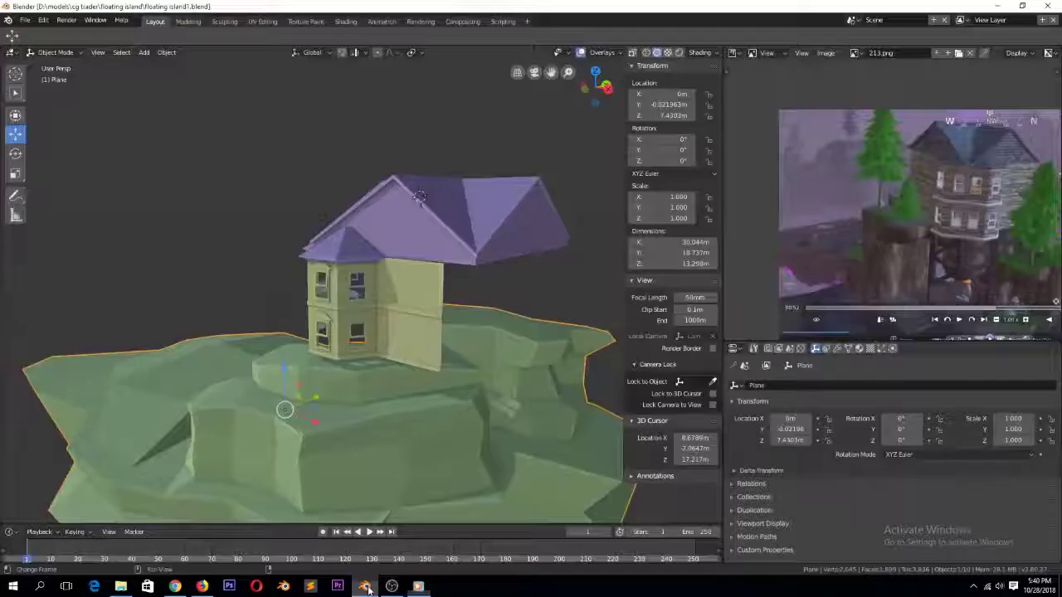
key(KP_7)
right_click(383, 239)
key(KP_Decimal)
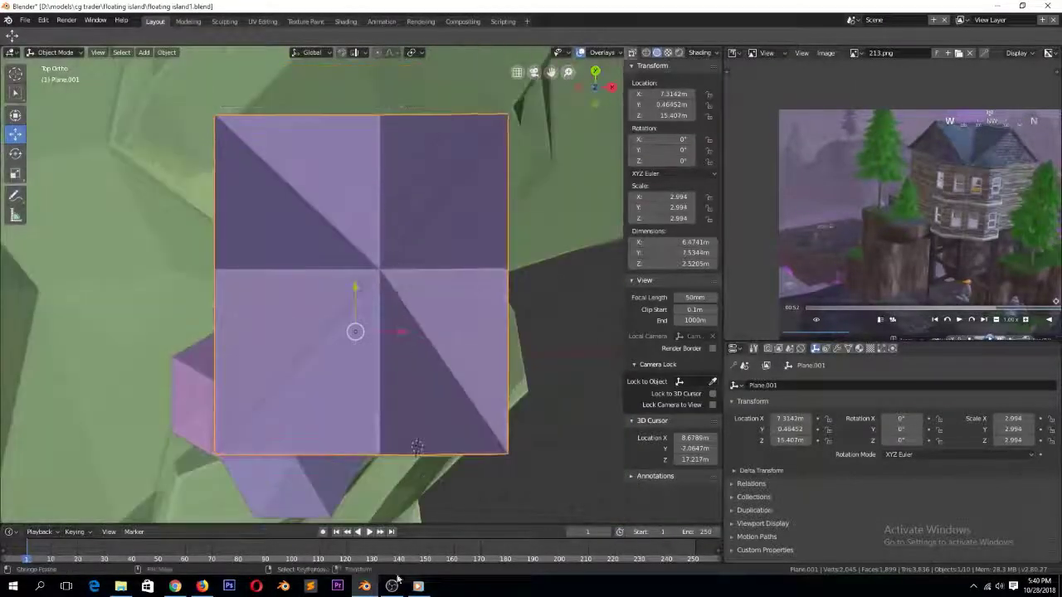
click(417, 587)
click(417, 586)
key(Tab)
middle_drag(513, 413, 414, 330)
middle_drag(392, 237, 398, 330)
key(a)
key(alt+a)
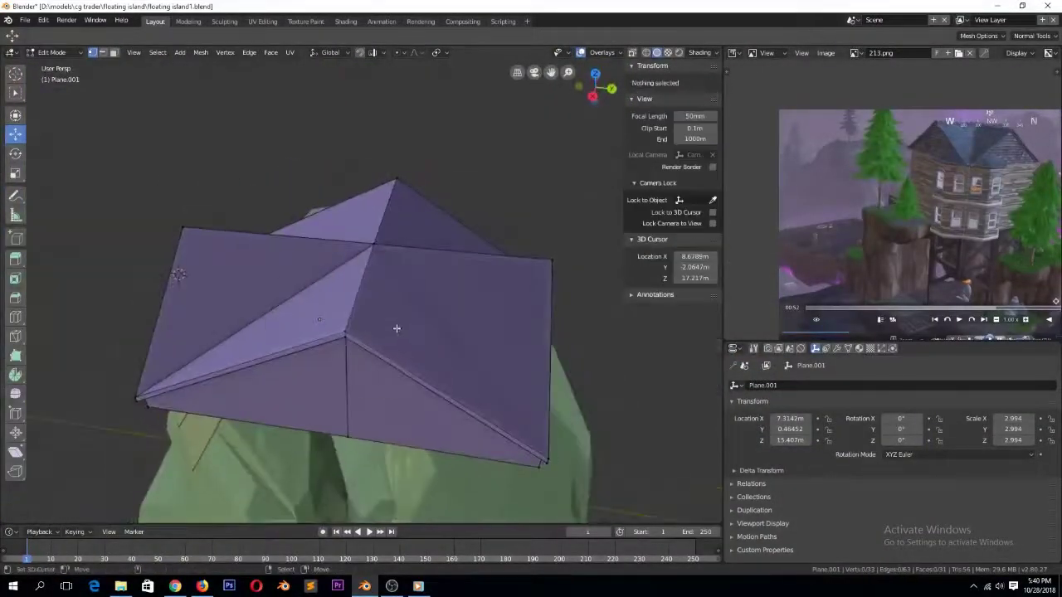
Select the diagonal edge beside the side gable on the main roof slope and dissolve it
click(290, 268)
click(334, 348)
middle_drag(335, 348, 421, 357)
key(x)
click(400, 421)
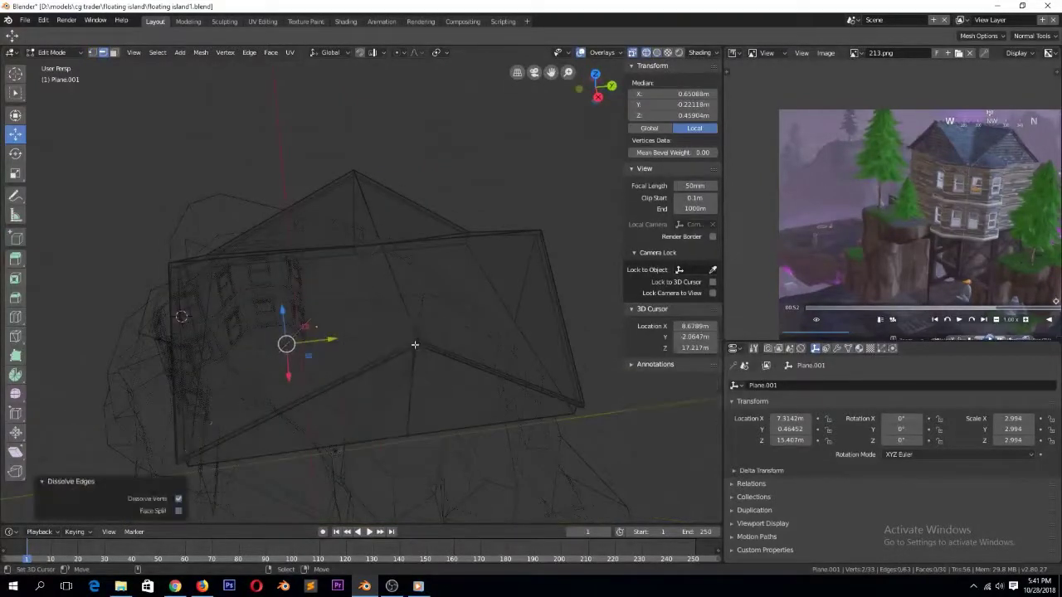
Circle-select the side gable's peak vertices in see-through display, lower them about 1.96 m vertically, and fine-adjust them to the eave line
key(Escape)
key(alt+a)
key(c)
click(420, 342)
key(Escape)
key(KP_1)
key(KP_3)
drag(378, 213, 392, 306)
middle_drag(391, 307, 369, 245)
drag(369, 246, 366, 333)
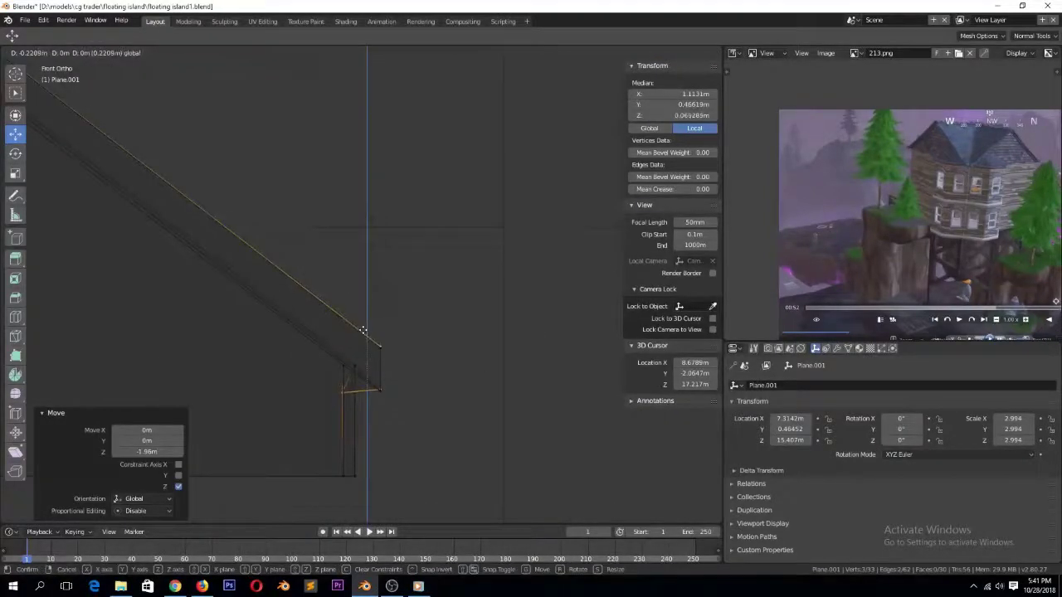
Pick out the inner vertex and its short edge under the middle of the side eave in see-through display
click(336, 397)
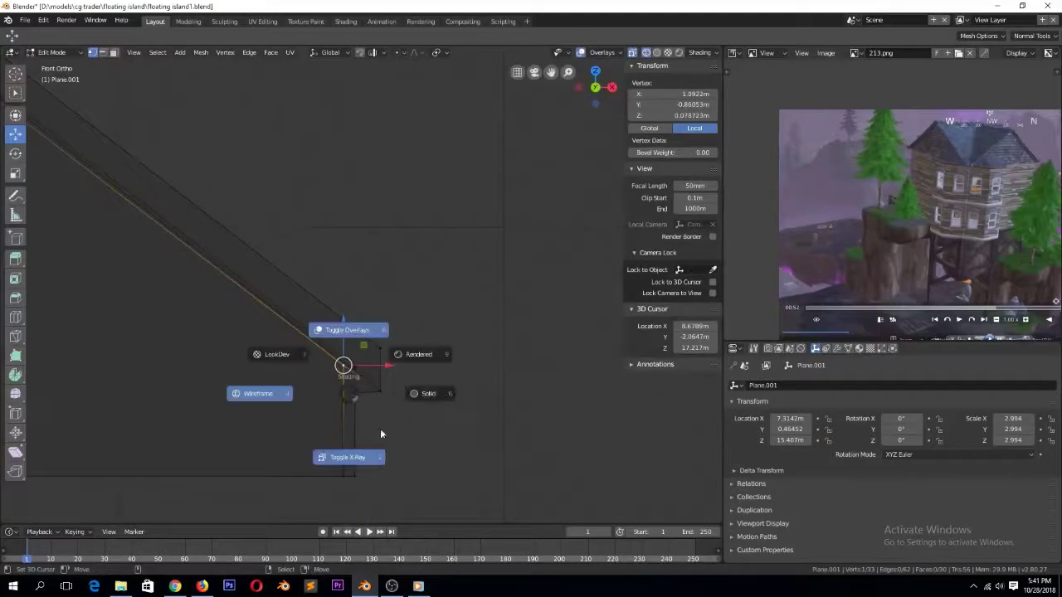
key(alt+a)
key(c)
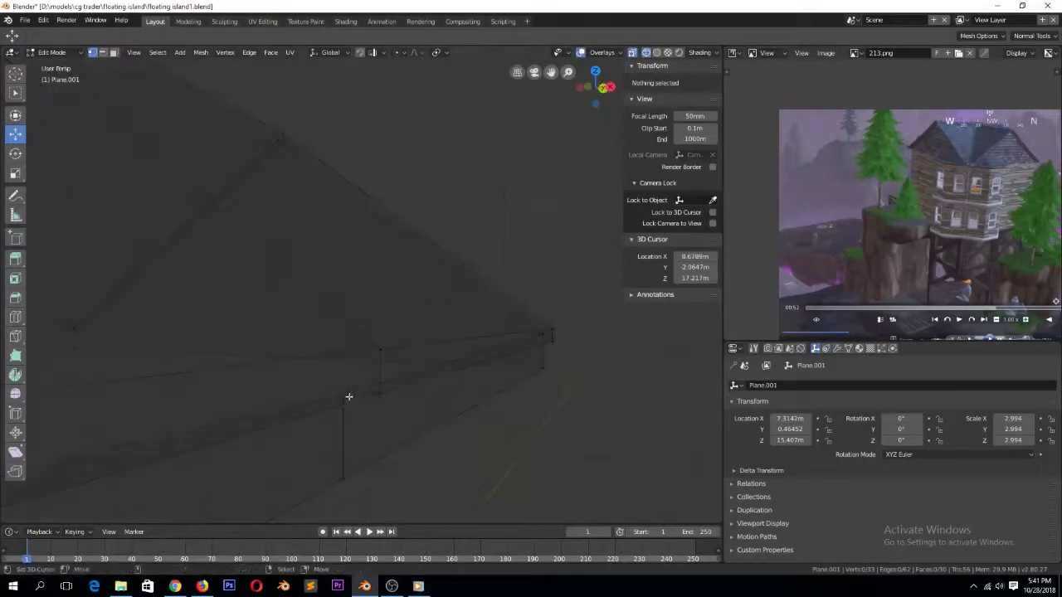
middle_drag(341, 378, 349, 410)
key(z)
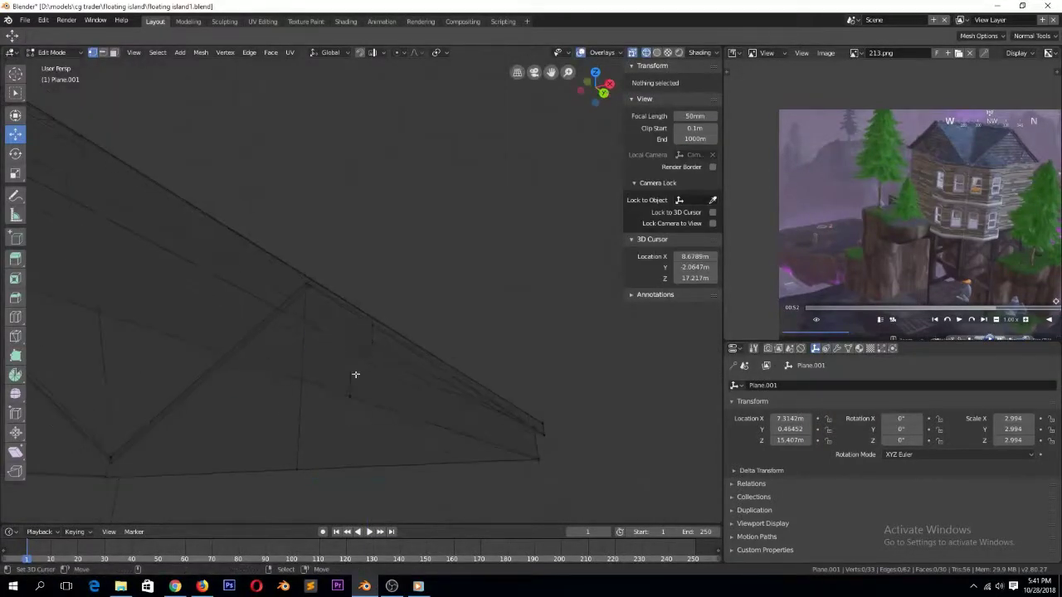
middle_drag(360, 362, 363, 291)
click(356, 329)
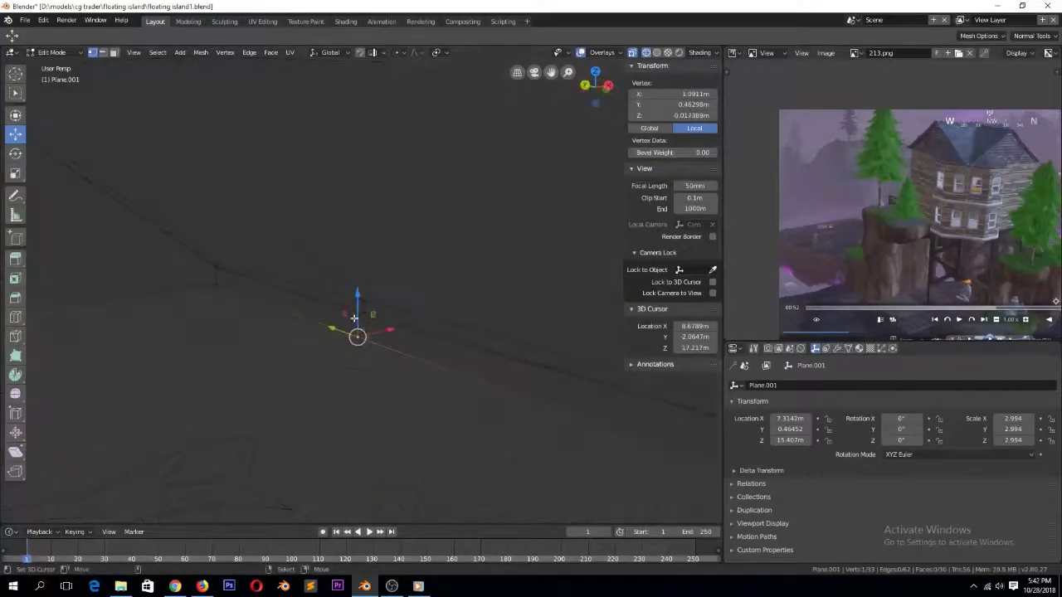
key(a)
click(354, 333)
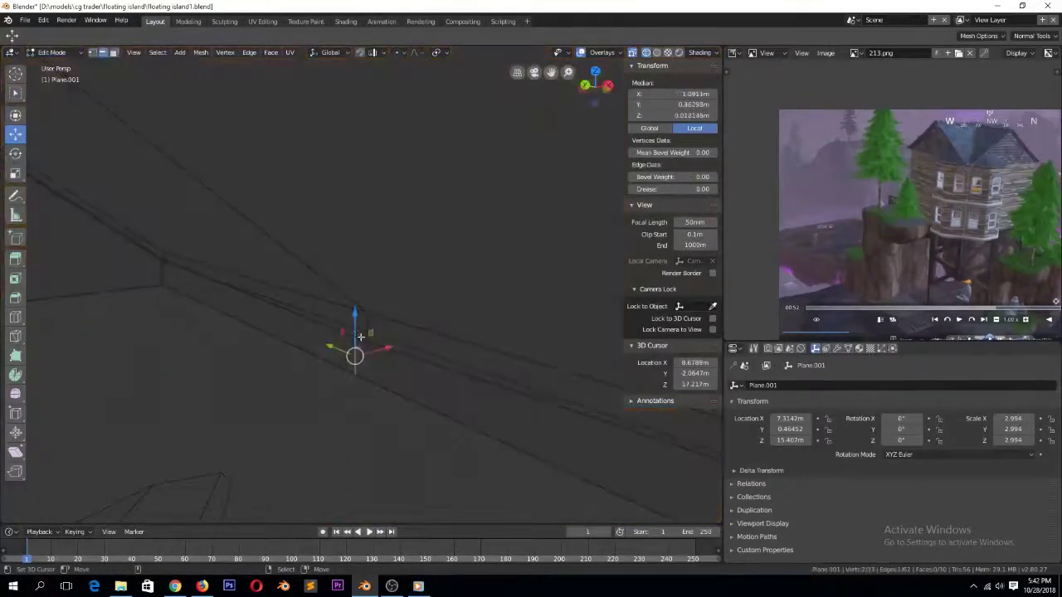
Raise the middle vertex under the side eave level with the soffit and nudge it along X onto the wall line
key(KP_3)
key(Tab)
click(285, 336)
key(Tab)
scroll(363, 336, up, 2)
key(KP_5)
click(361, 327)
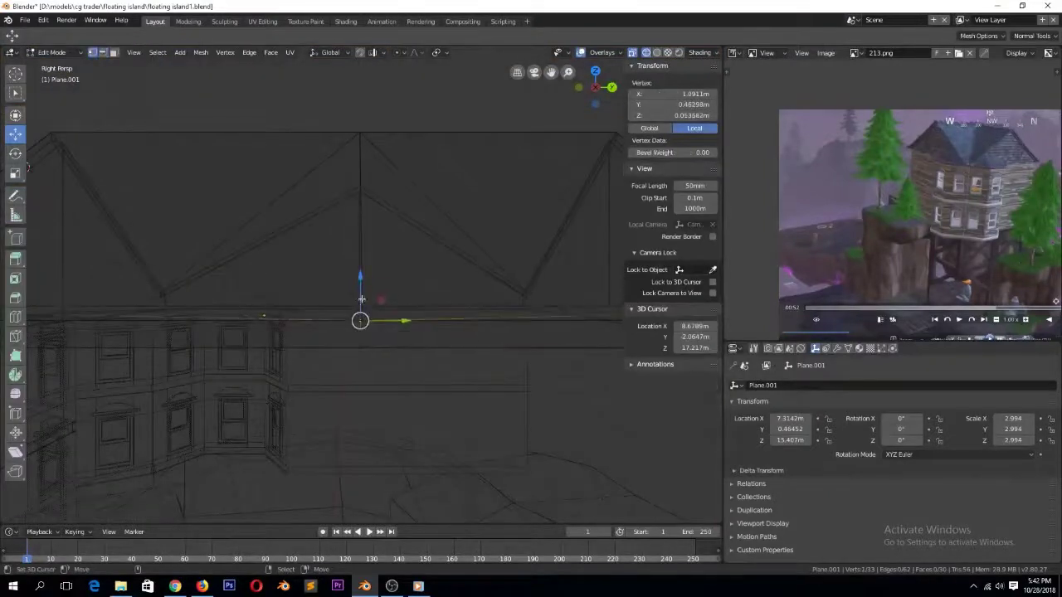
key(KP_1)
click(405, 276)
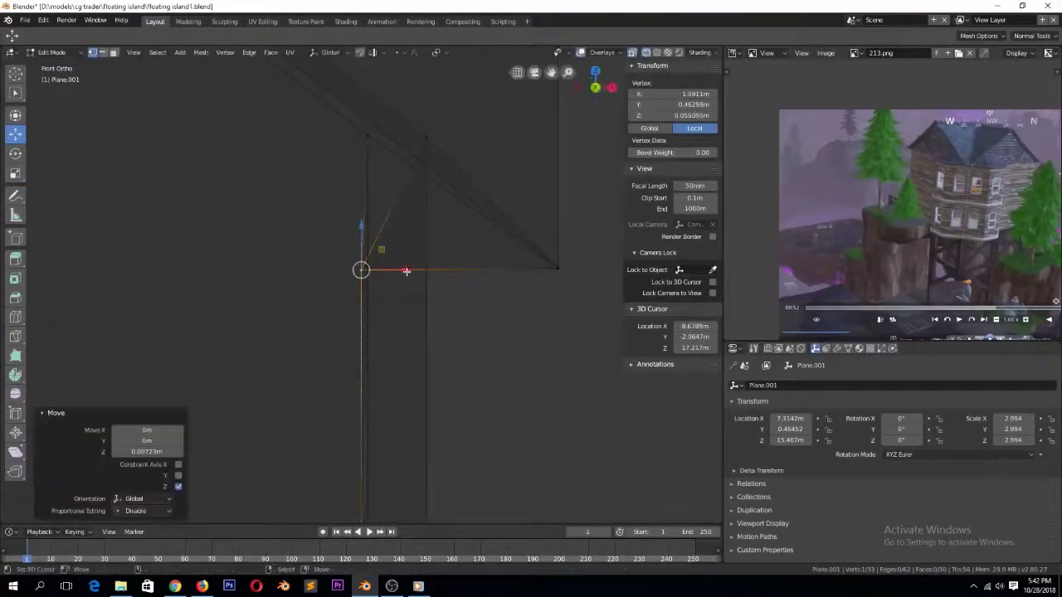
Leave mesh editing of the main roof, return to solid shading and clear the selection
key(Tab)
key(x)
click(493, 289)
middle_drag(493, 290, 409, 324)
key(z)
scroll(439, 357, down, 15)
mouse_move(462, 383)
middle_down()
mouse_move(468, 306)
mouse_move(332, 289)
mouse_move(374, 290)
mouse_move(418, 315)
mouse_move(464, 309)
middle_up()
key(alt+a)
Check the reference recording in the media player against the main roof, selected and framed in Blender
click(417, 586)
click(416, 586)
click(417, 585)
click(418, 586)
middle_drag(419, 371, 364, 270)
right_click(387, 253)
click(386, 253)
key(KP_Decimal)
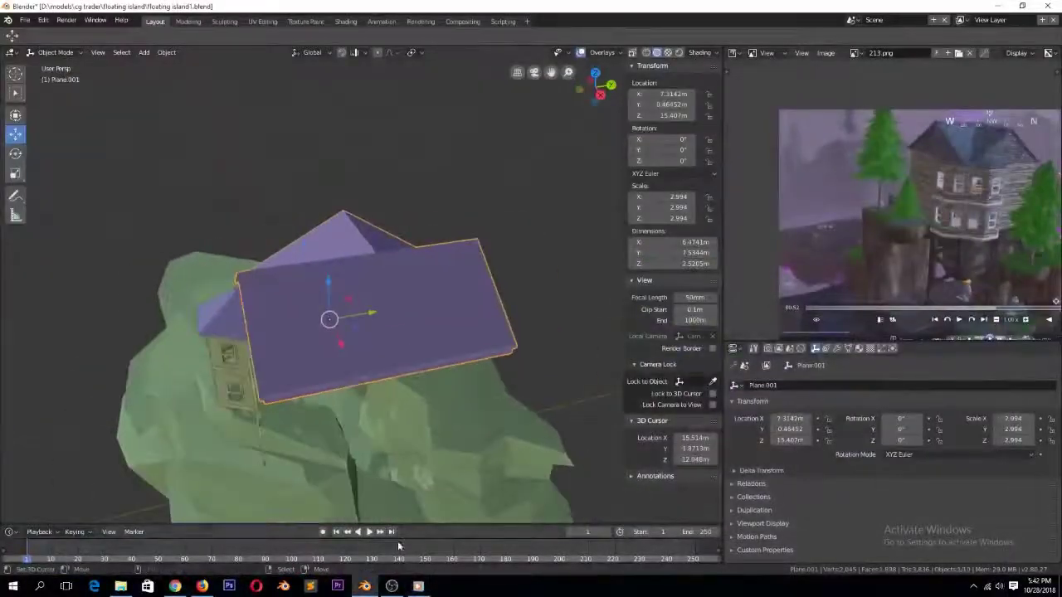
click(417, 586)
click(417, 586)
Open the main roof's mesh and delete the three vertices at the ridge end of the far gable
middle_drag(398, 334, 469, 319)
key(Tab)
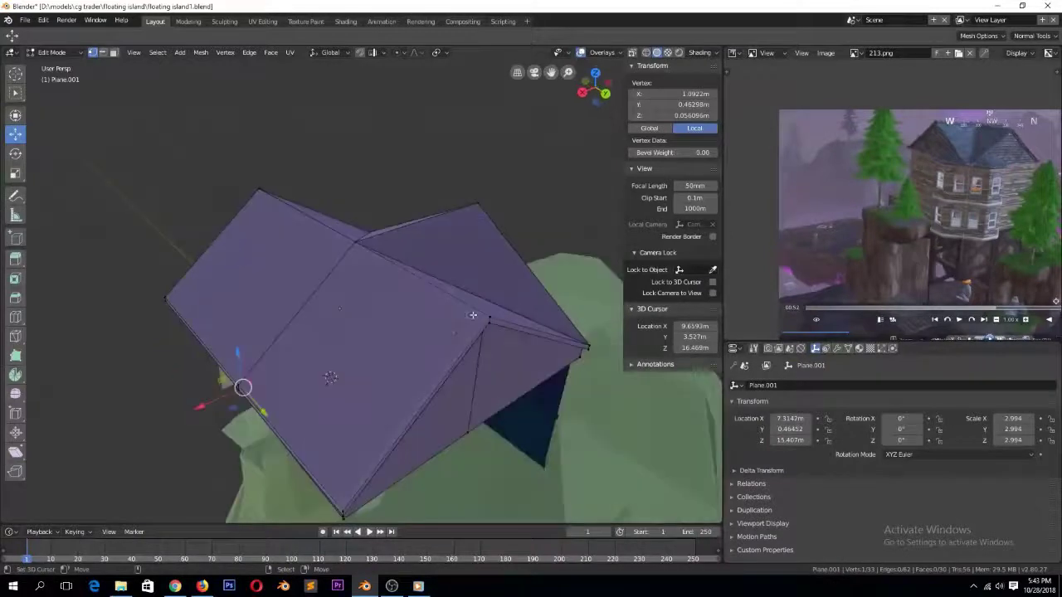
click(452, 333)
key(KP_7)
key(a)
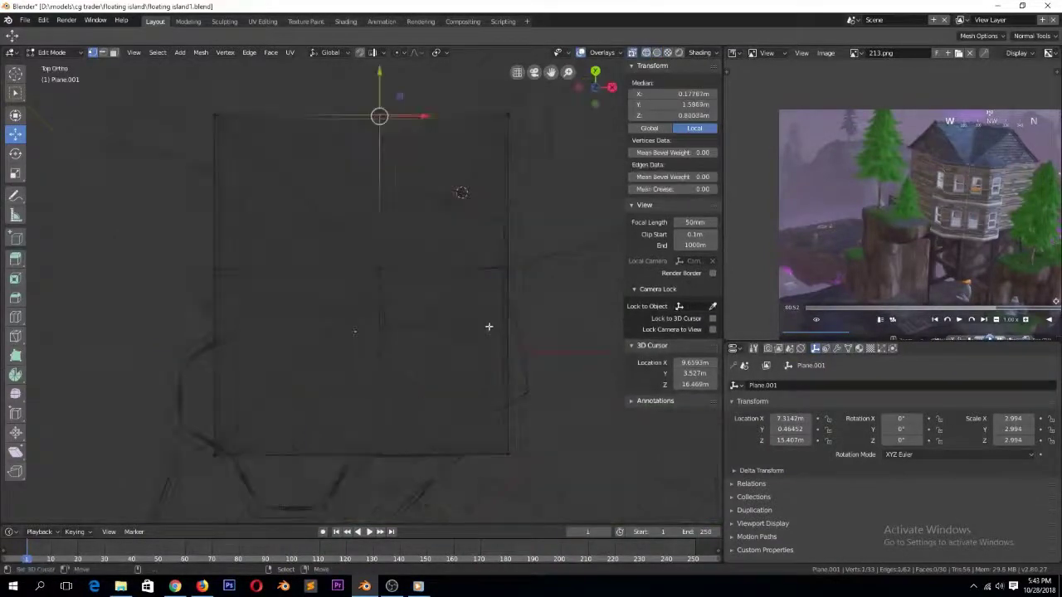
key(x)
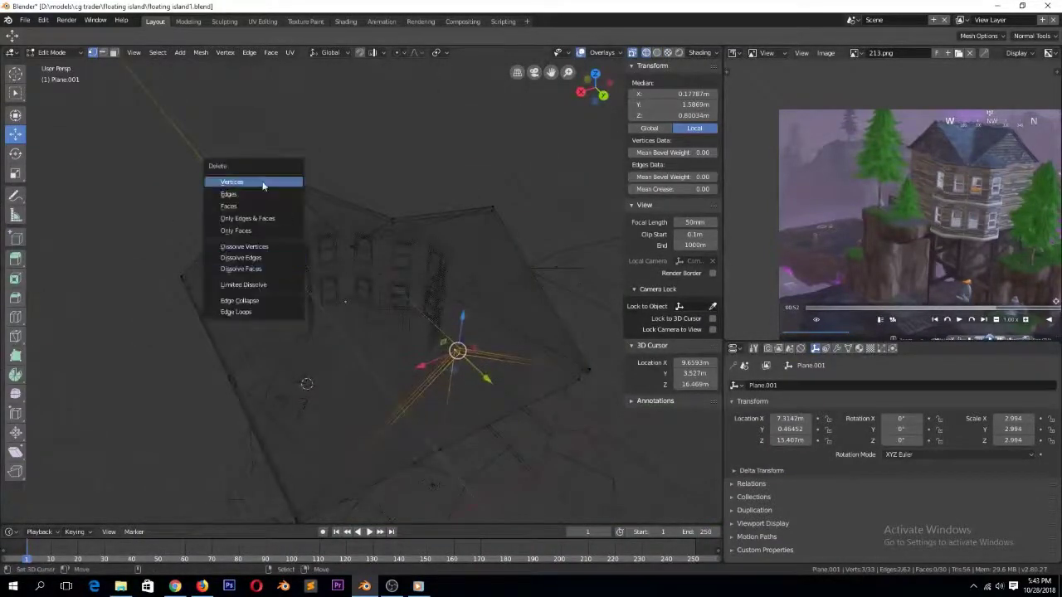
click(264, 183)
Return to solid shading, select the boundary edges of the opened roof end and fill the gap with new faces
key(z)
click(399, 338)
mouse_move(400, 338)
middle_down()
mouse_move(436, 284)
mouse_move(421, 329)
middle_up()
alt+right_click(355, 400)
shift+right_click(348, 251)
key(f)
key(f)
Select the fascia face along the newly closed roof end and show it see-through in right view
middle_drag(300, 324, 325, 312)
right_click(320, 366)
middle_drag(319, 365, 249, 338)
middle_drag(585, 331, 652, 278)
right_click(297, 201)
middle_drag(297, 201, 344, 228)
shift+right_click(346, 400)
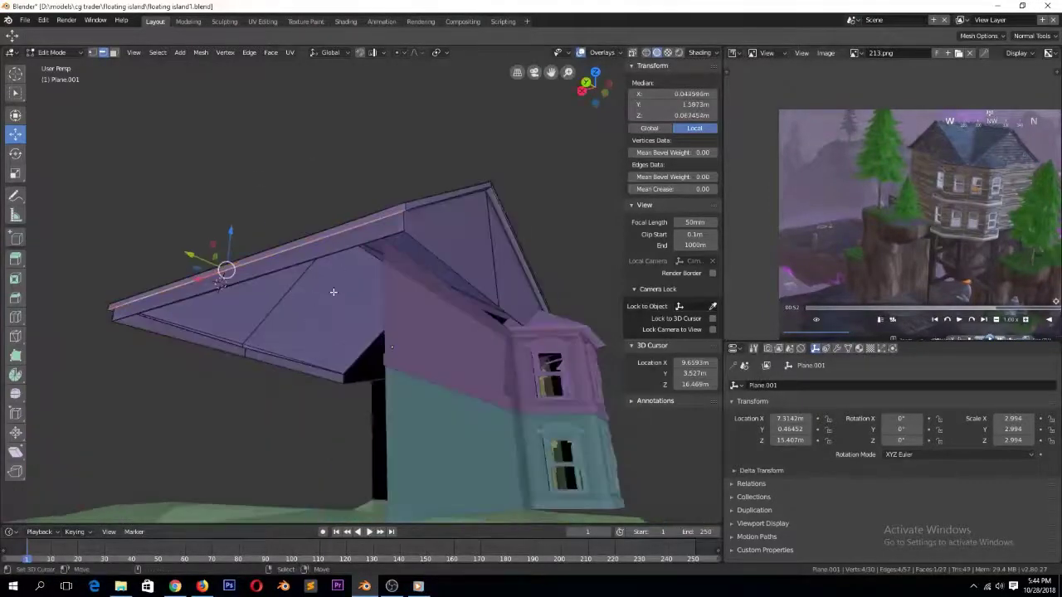
key(KP_3)
scroll(362, 327, up, 6)
key(alt+z)
middle_drag(298, 301, 351, 299)
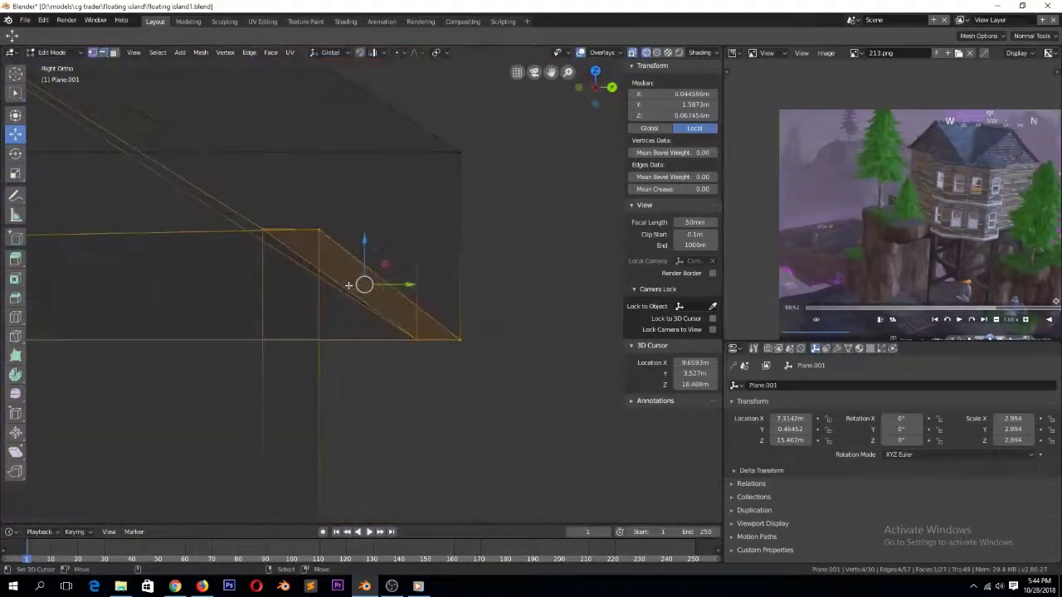
Box-select the raised vertices under the new eave, lower them vertically to square the overhang, and leave mesh editing
key(alt+a)
key(b)
drag(225, 204, 356, 262)
scroll(322, 257, down, 9)
scroll(323, 257, up, 7)
drag(314, 209, 316, 289)
key(Tab)
Return the whole scene to solid shading with nothing selected and save the file
scroll(316, 289, down, 6)
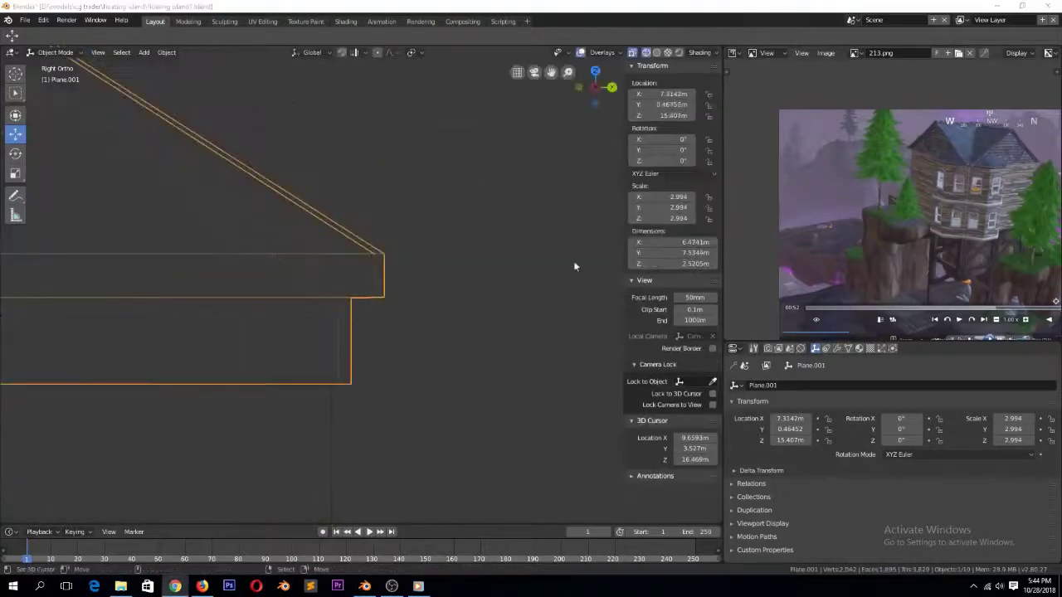
click(398, 271)
scroll(398, 271, down, 6)
middle_drag(336, 187, 403, 273)
key(z)
key(alt+a)
mouse_move(344, 311)
middle_down()
mouse_move(380, 171)
mouse_move(357, 241)
middle_up()
key(ctrl+s)
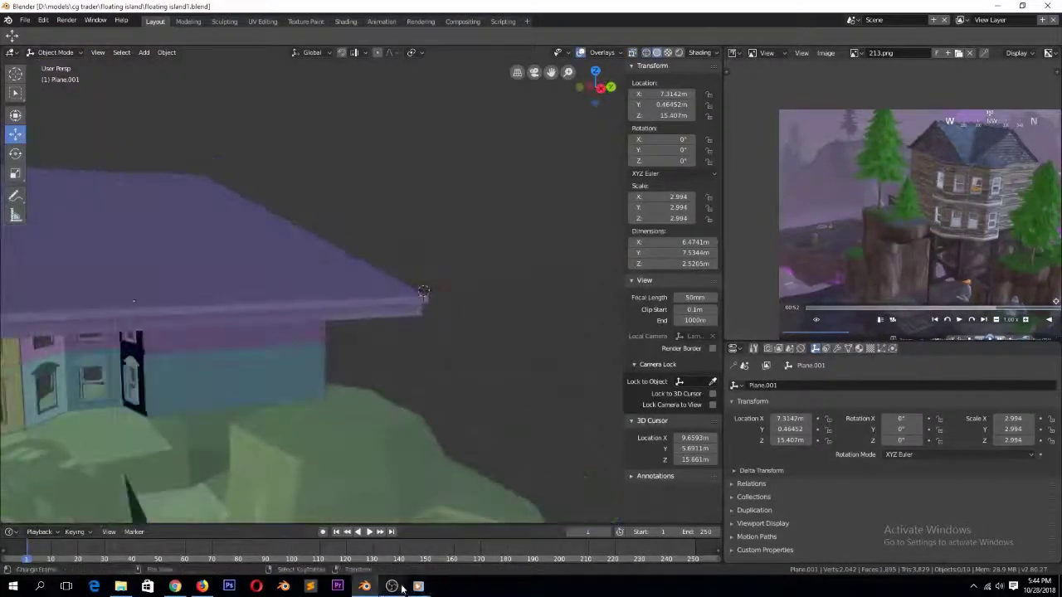
Look at the reference recording in the media player again and return to the roof in Blender
click(398, 587)
click(421, 589)
middle_drag(356, 282, 357, 311)
click(420, 590)
click(420, 591)
Select the connected run of faces at the broken side of the main roof with shortest-path selection and delete it
key(Tab)
right_click(222, 340)
key(g)
click(190, 368)
click(191, 350)
key(alt+a)
ctrl+right_click(199, 286)
middle_drag(173, 328, 258, 281)
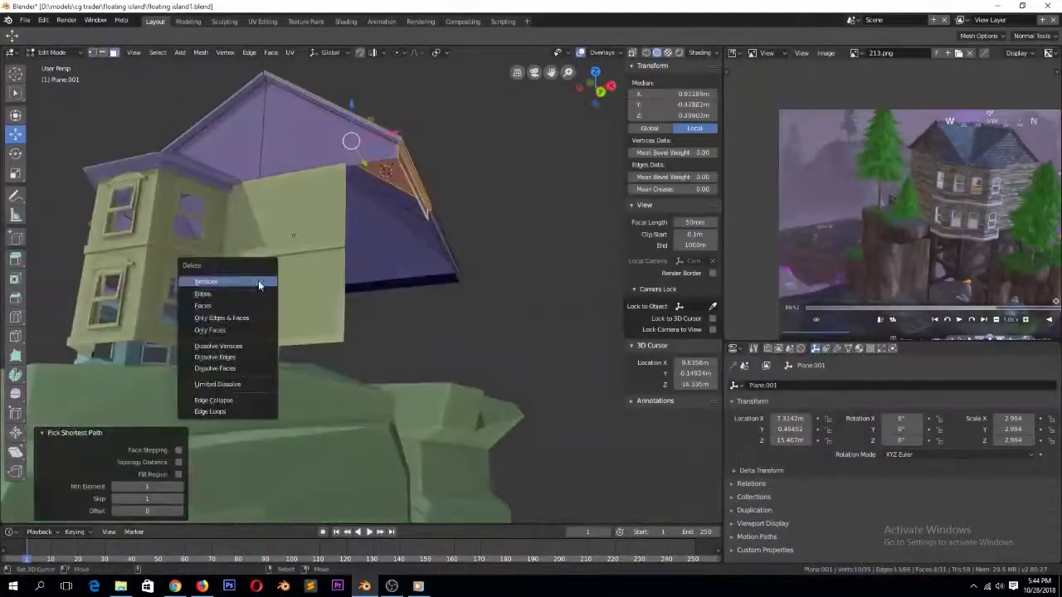
key(x)
click(258, 284)
key(Tab)
key(Tab)
Delete one more part of the main roof's broken side, leave mesh editing and save the file
middle_drag(377, 231, 687, 480)
click(421, 587)
click(420, 587)
right_click(326, 375)
key(x)
click(326, 378)
key(Tab)
key(ctrl+s)
Apply the main roof's scale and bring up its modifier settings
click(335, 382)
key(ctrl+a)
click(346, 346)
click(837, 348)
click(826, 387)
click(849, 203)
scroll(442, 377, up, 3)
middle_drag(443, 380, 470, 370)
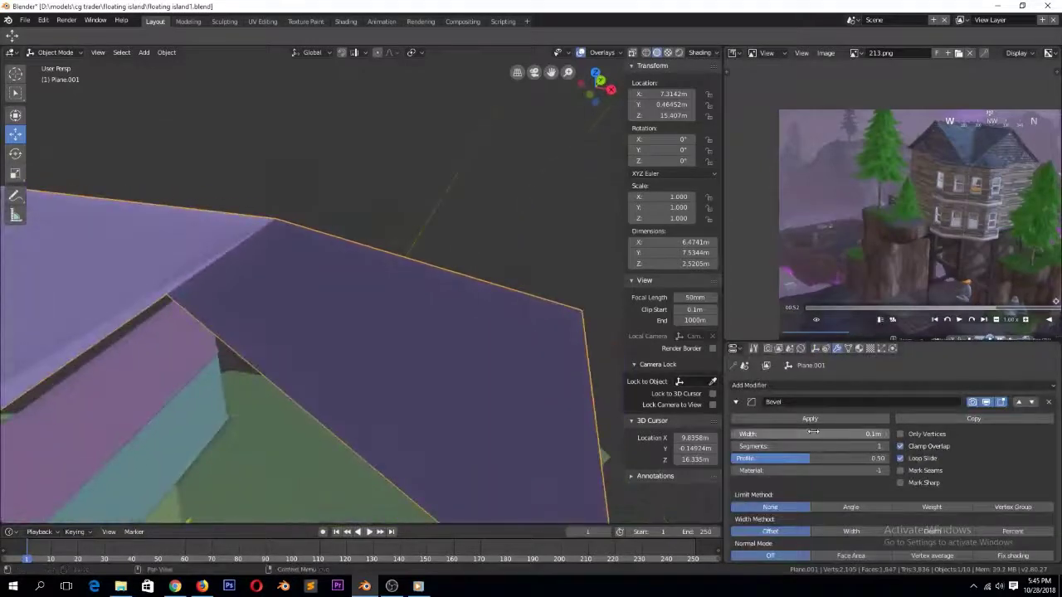
click(1048, 402)
click(888, 386)
click(799, 192)
click(1049, 403)
Add a Solidify modifier to the main roof with 0.074 m thickness, Even Thickness and High Quality Normals enabled
click(887, 386)
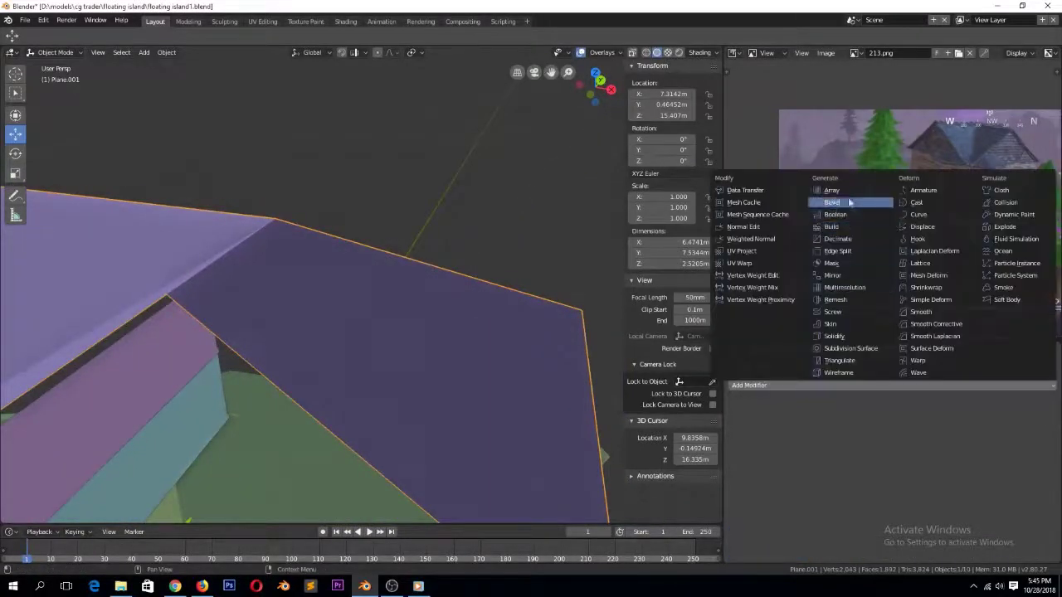
click(835, 336)
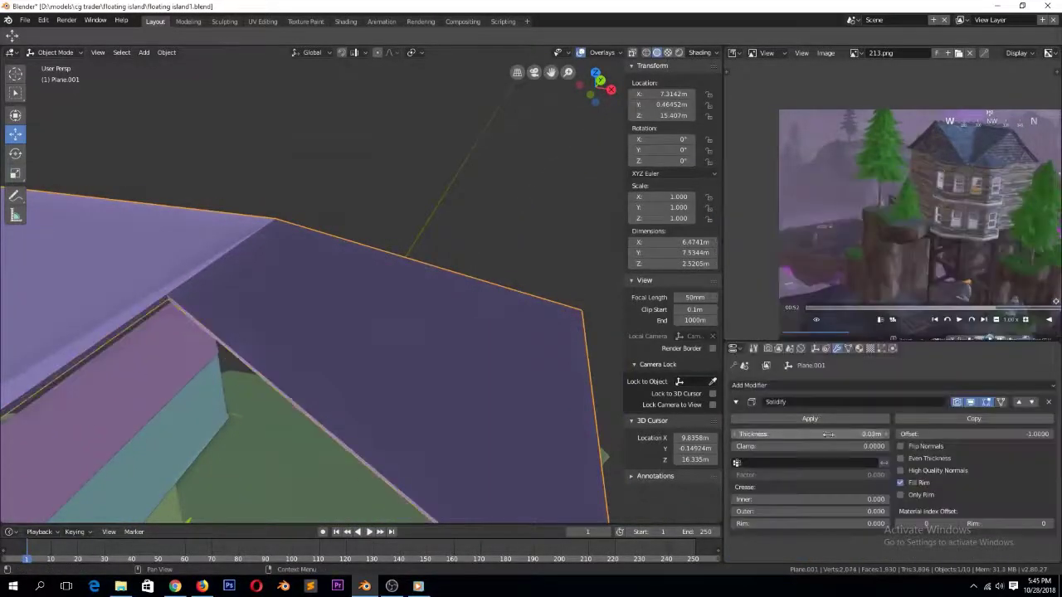
middle_drag(531, 348, 564, 348)
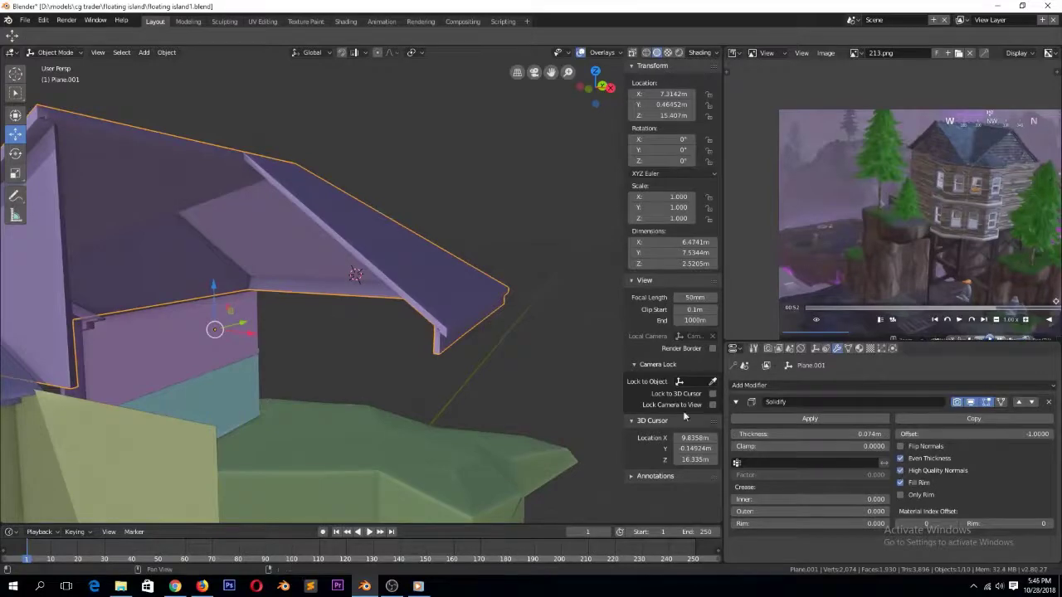
scroll(495, 339, down, 3)
middle_drag(495, 340, 432, 338)
scroll(436, 322, up, 3)
key(Tab)
key(Tab)
Open the bay wall object's mesh, select the linked geometry of the wall and separate it into its own object
middle_drag(560, 432, 308, 351)
scroll(308, 351, down, 4)
right_click(180, 384)
middle_drag(180, 384, 314, 284)
scroll(314, 284, up, 5)
key(Tab)
right_click(447, 236)
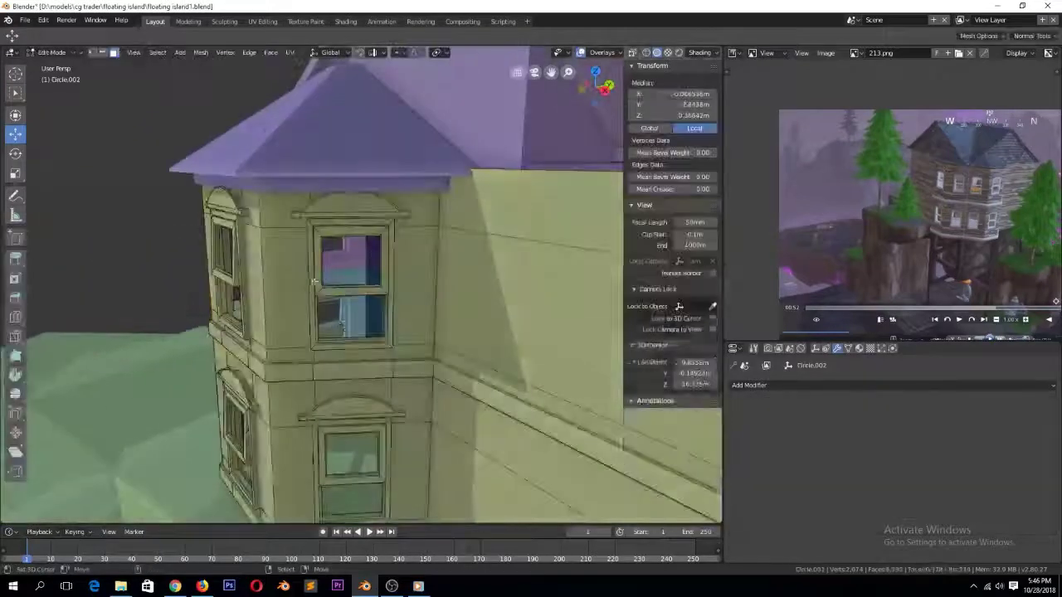
key(ctrl+l)
key(p)
click(450, 241)
key(Tab)
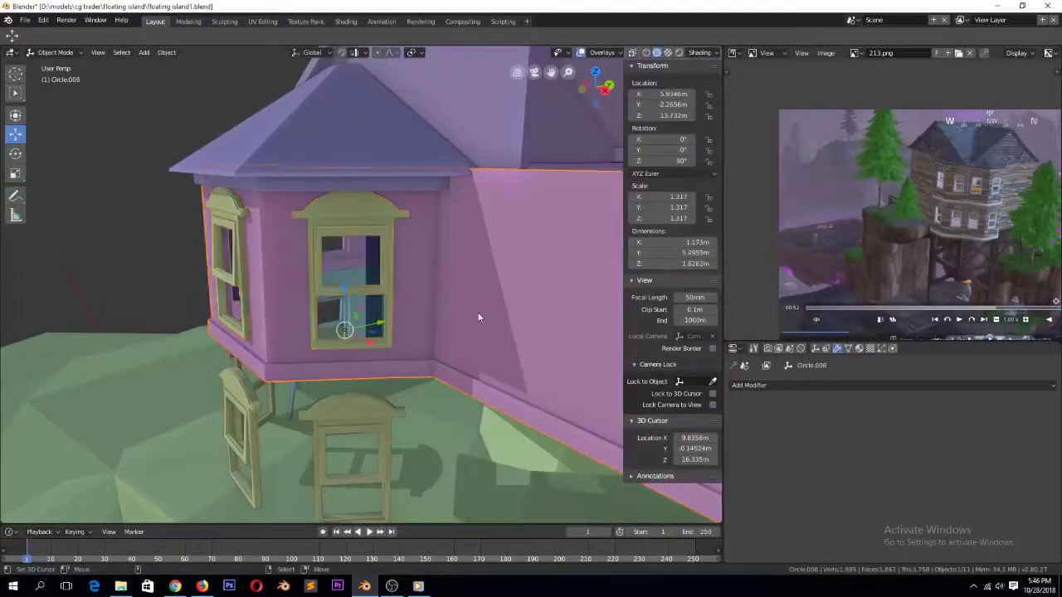
Make a linked duplicate of the separated bay wall and move it about 1.5 m down to form the lower storey
key(alt+d)
key(z)
click(479, 445)
key(KP_1)
scroll(478, 446, down, 3)
drag(261, 434, 262, 442)
Select the bay wall again and open the list of modifiers for it
key(alt+a)
middle_drag(465, 278, 368, 314)
right_click(406, 310)
click(818, 386)
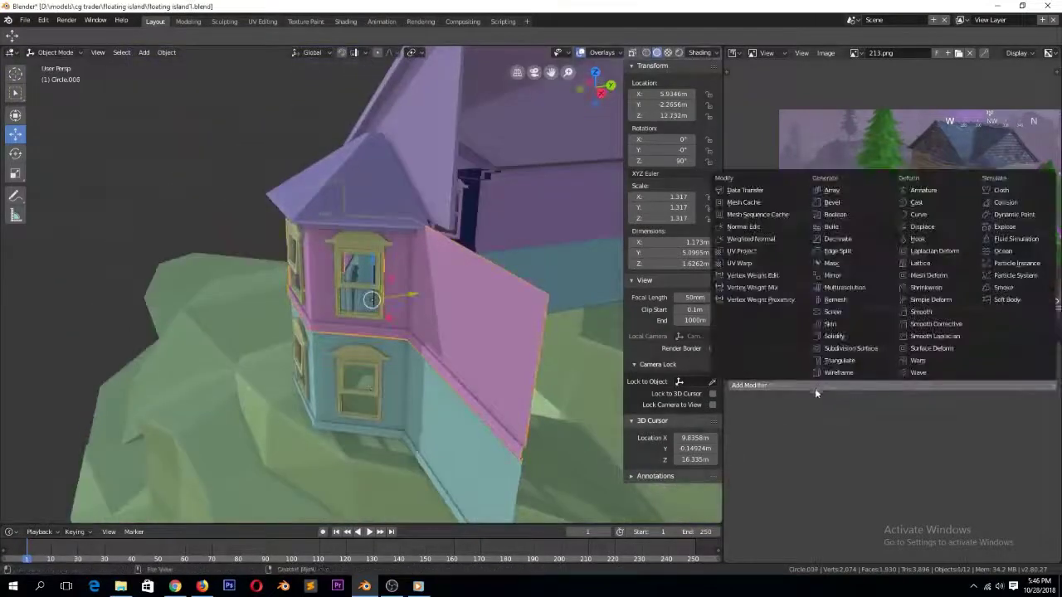
Add a Solidify modifier to the upper bay wall, increase its thickness, try applying the object's transform, and save the file
click(833, 336)
drag(829, 434, 815, 434)
key(ctrl+a)
click(496, 383)
click(901, 459)
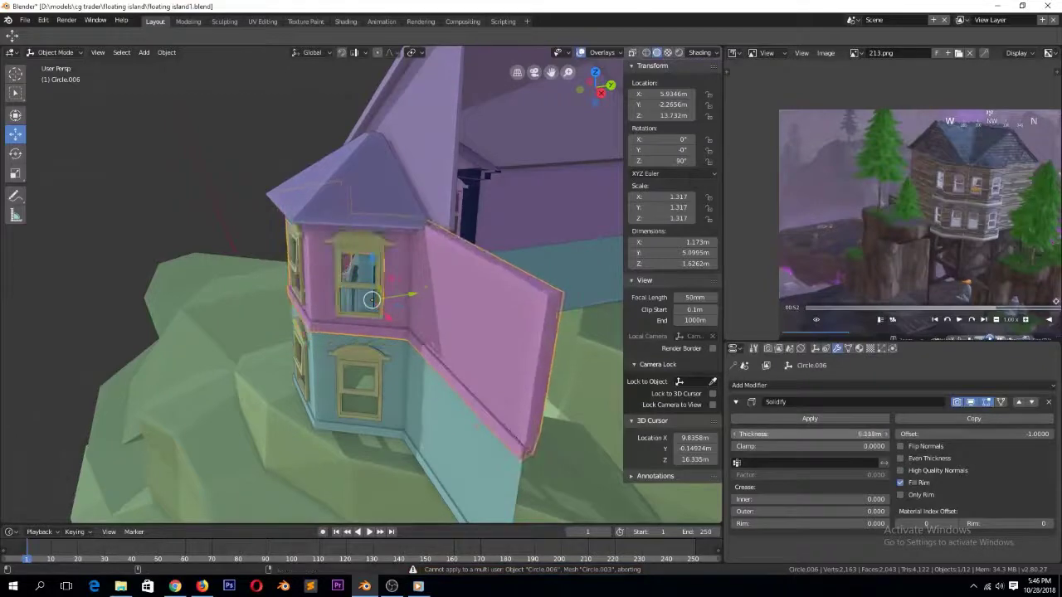
key(alt+a)
key(ctrl+s)
Delete the face loop along the top of the ledge at the base of the upper bay wall
middle_drag(562, 418, 539, 435)
key(Tab)
mouse_move(452, 414)
middle_down()
mouse_move(481, 384)
mouse_move(432, 402)
mouse_move(494, 434)
mouse_move(419, 398)
mouse_move(505, 431)
middle_up()
scroll(475, 402, up, 4)
key(ctrl+Tab)
key(ctrl+Tab)
key(Tab)
scroll(556, 448, up, 3)
scroll(488, 426, up, 4)
key(3)
alt+click(505, 427)
key(x)
click(505, 427)
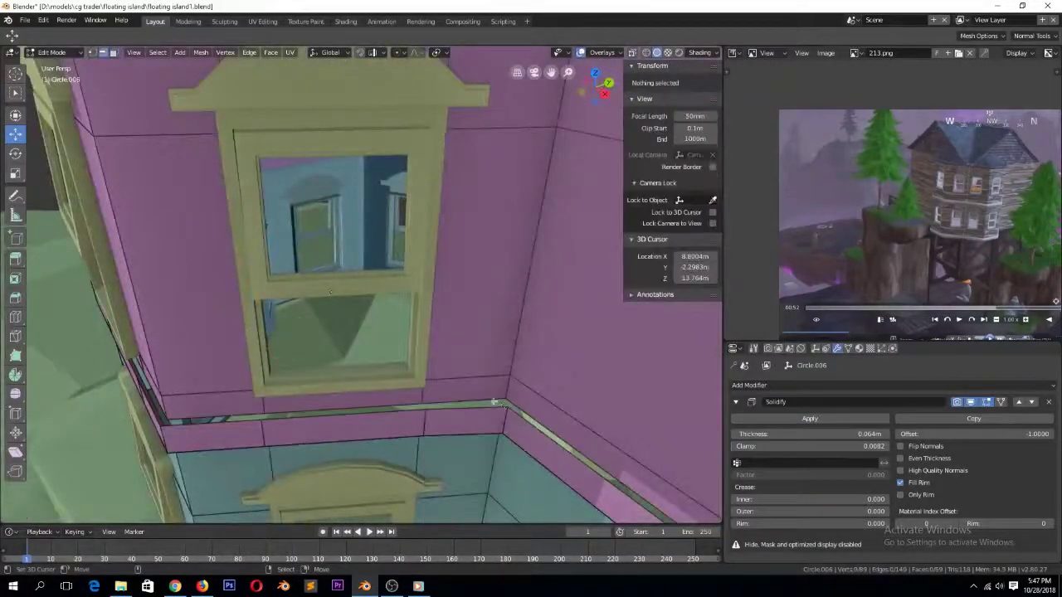
Move the upper bay wall's open lower edge loop down along Z to tuck behind the ledge
alt+right_click(501, 406)
key(g)
key(z)
click(500, 413)
scroll(417, 419, down, 5)
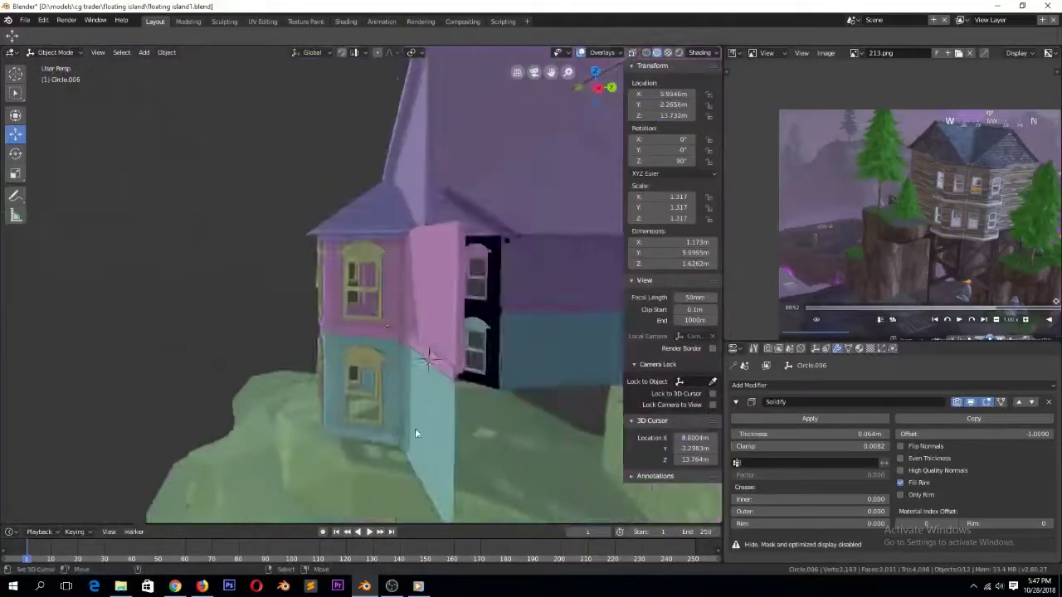
Fine-position the wall's lower edge behind the ledge in right view and set the Solidify thickness to 0.114 m
scroll(417, 429, up, 2)
key(Tab)
key(KP_3)
key(KP_Decimal)
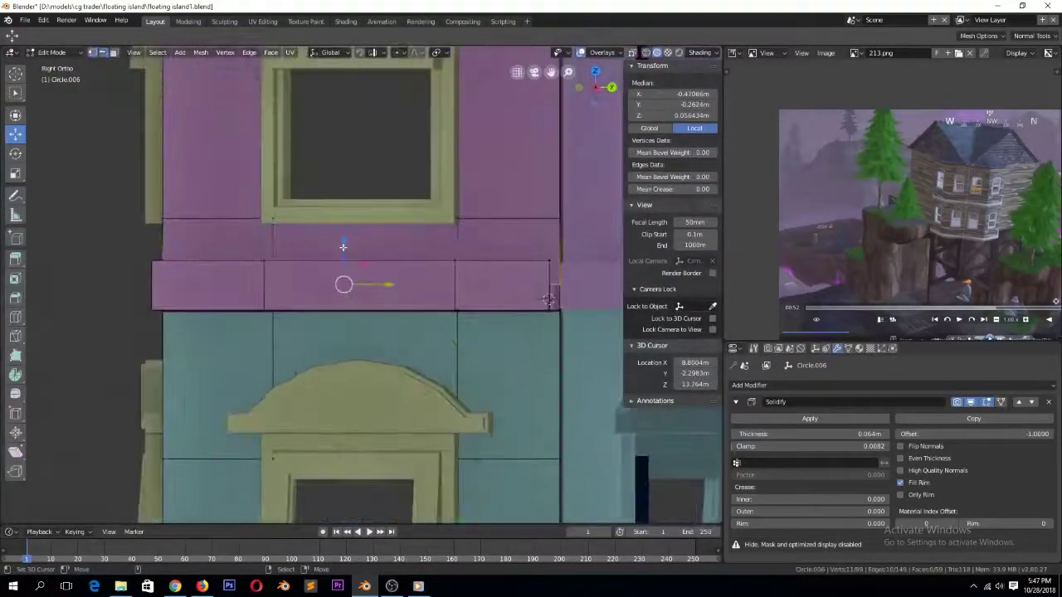
click(350, 272)
key(Tab)
middle_drag(349, 273, 423, 332)
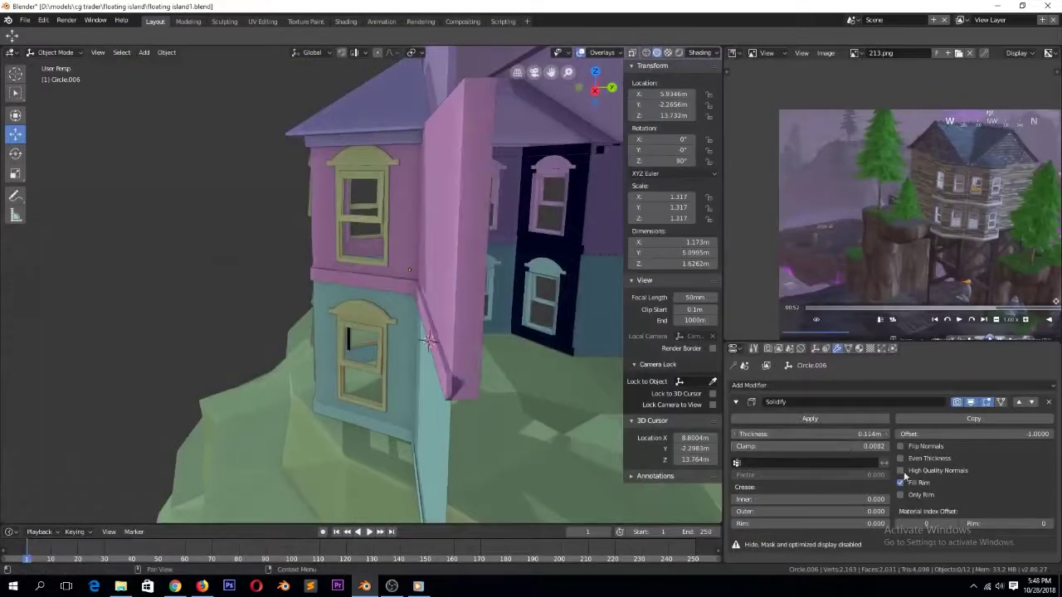
Add a Solidify modifier to the lower bay wall and set its thickness to 0.0441 m
click(495, 435)
middle_drag(495, 435, 469, 452)
right_click(419, 444)
click(794, 386)
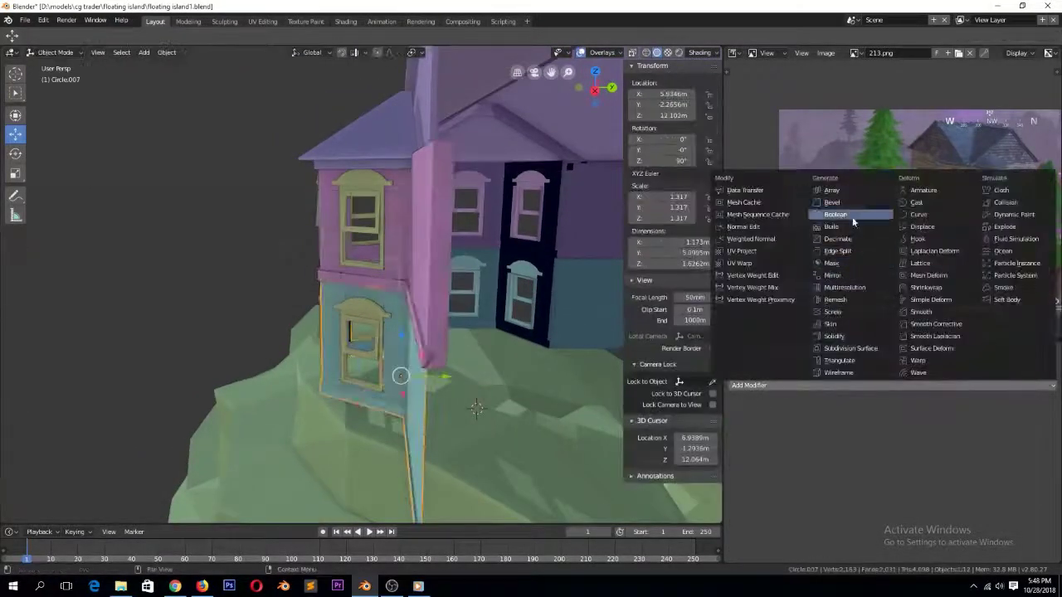
click(833, 336)
click(862, 430)
text(.441)
key(Return)
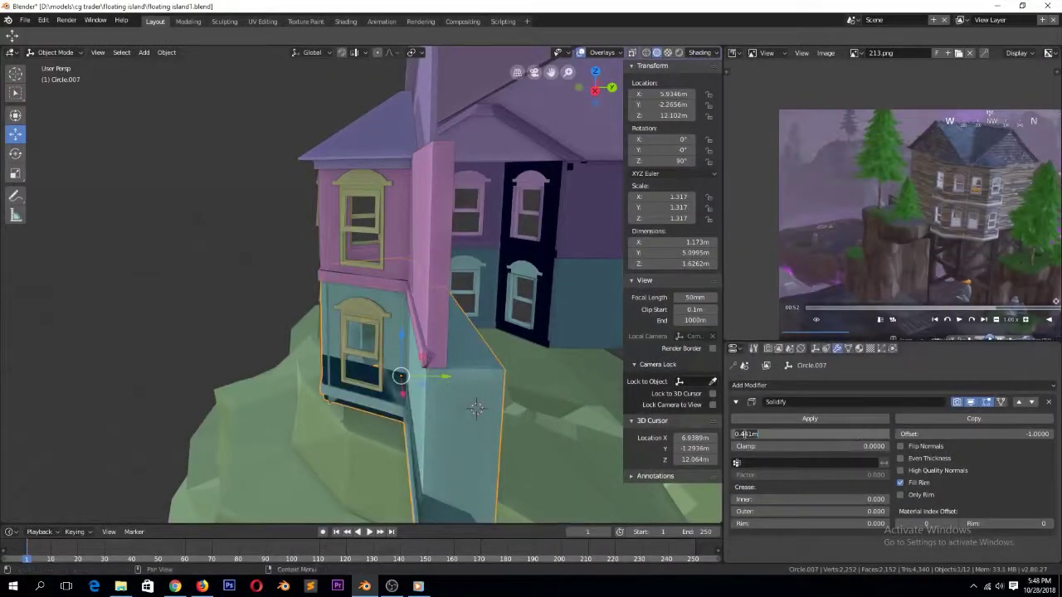
text(0)
key(Return)
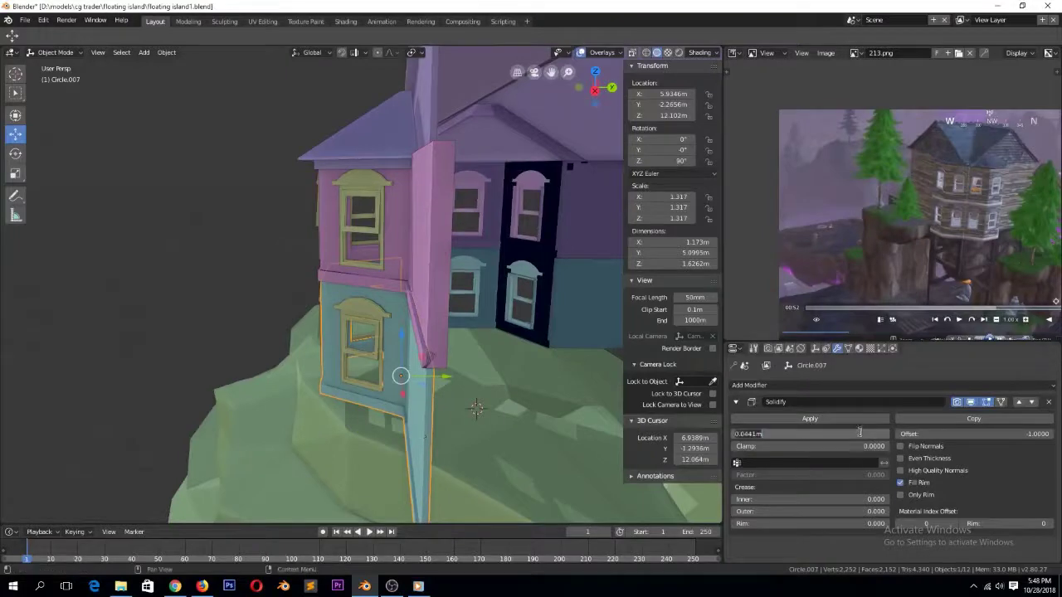
Delete the face loop on top of the ledge of the adjacent upper wall on the other bay
middle_drag(514, 406, 247, 378)
right_click(350, 418)
key(g)
right_click(193, 368)
scroll(216, 370, up, 2)
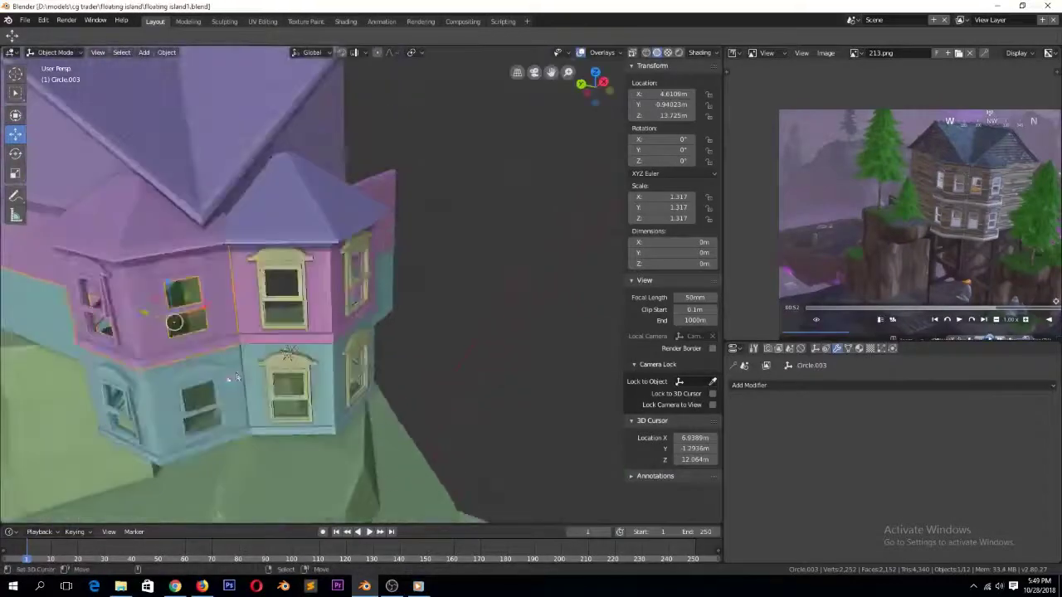
key(Tab)
key(3)
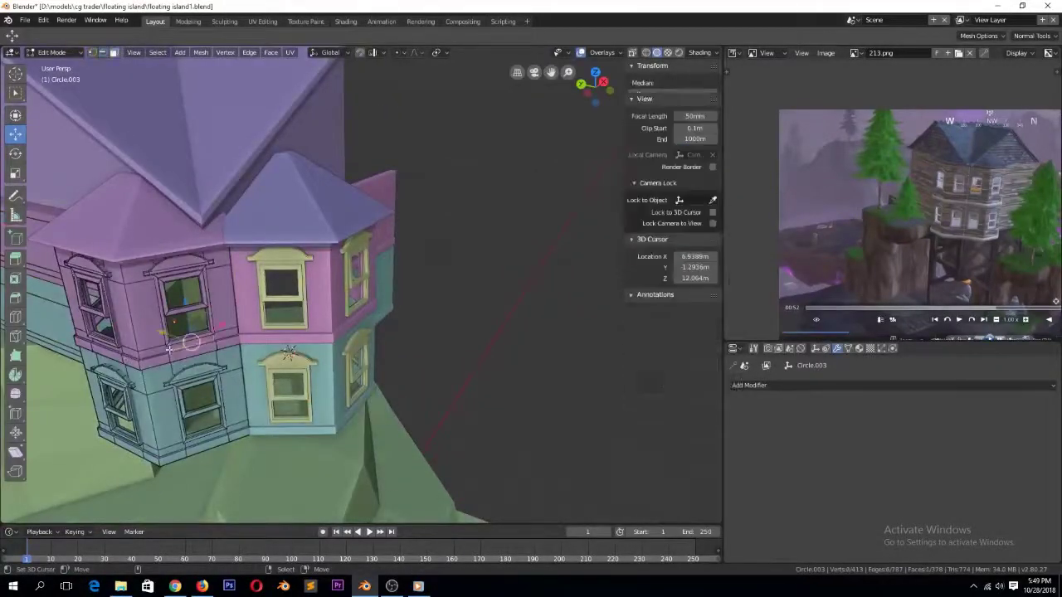
right_click(114, 354)
key(KP_Decimal)
scroll(172, 360, down, 3)
middle_drag(172, 360, 280, 398)
scroll(278, 348, up, 2)
right_click(268, 257)
alt+right_click(268, 257)
key(x)
key(f)
Move the adjacent wall's lower edge loop down about 0.129 m along Z behind its ledge
middle_drag(266, 258, 287, 259)
key(2)
alt+right_click(274, 253)
middle_drag(199, 308, 272, 287)
key(g)
key(z)
click(272, 286)
key(KP_1)
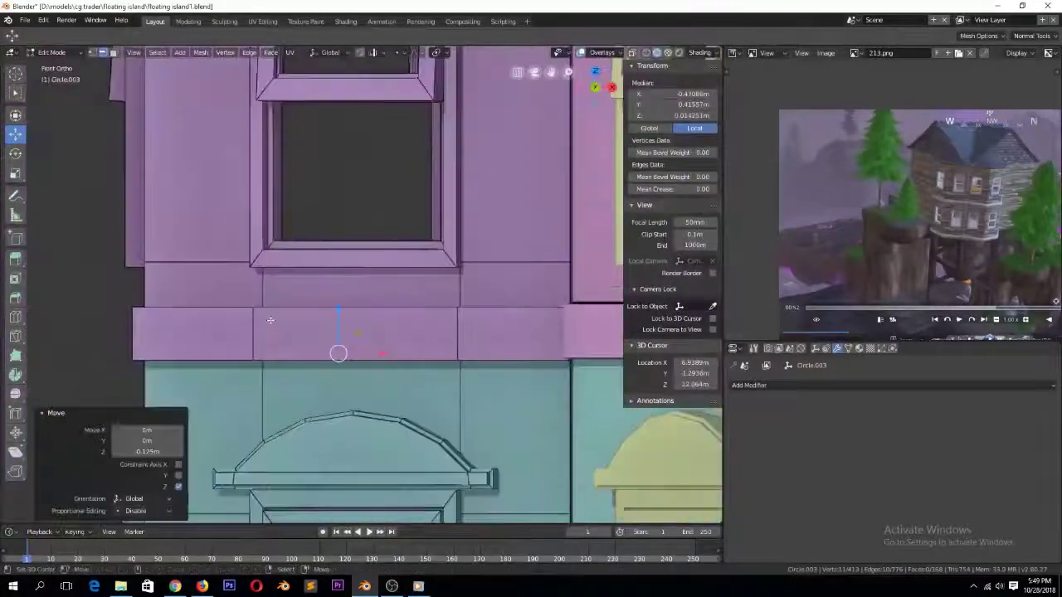
key(Tab)
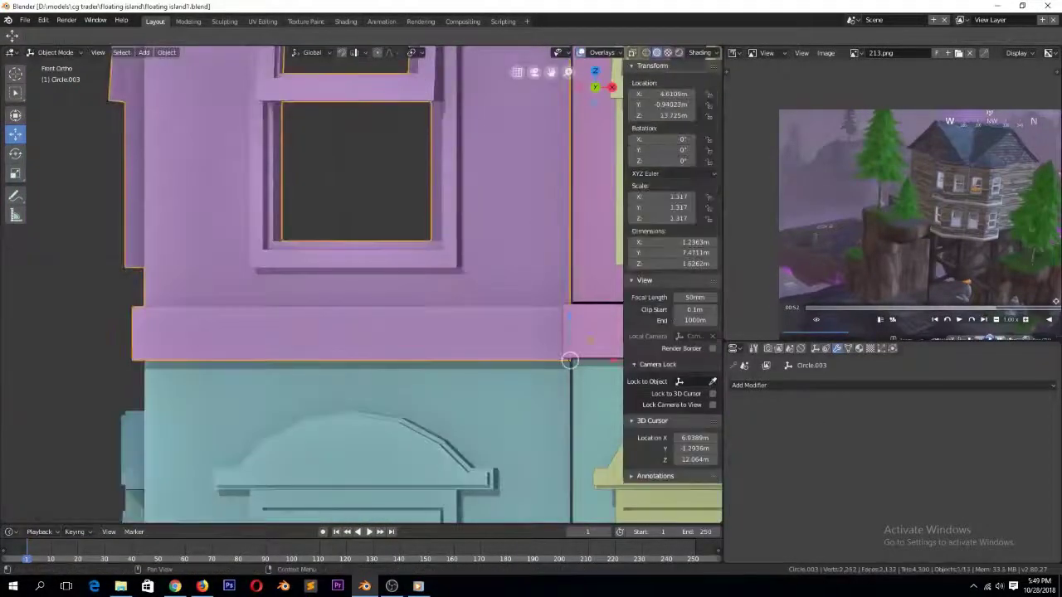
Add a Solidify modifier with 0.114 m thickness to the adjacent upper wall and save the file
middle_drag(442, 320, 457, 332)
click(749, 384)
click(829, 332)
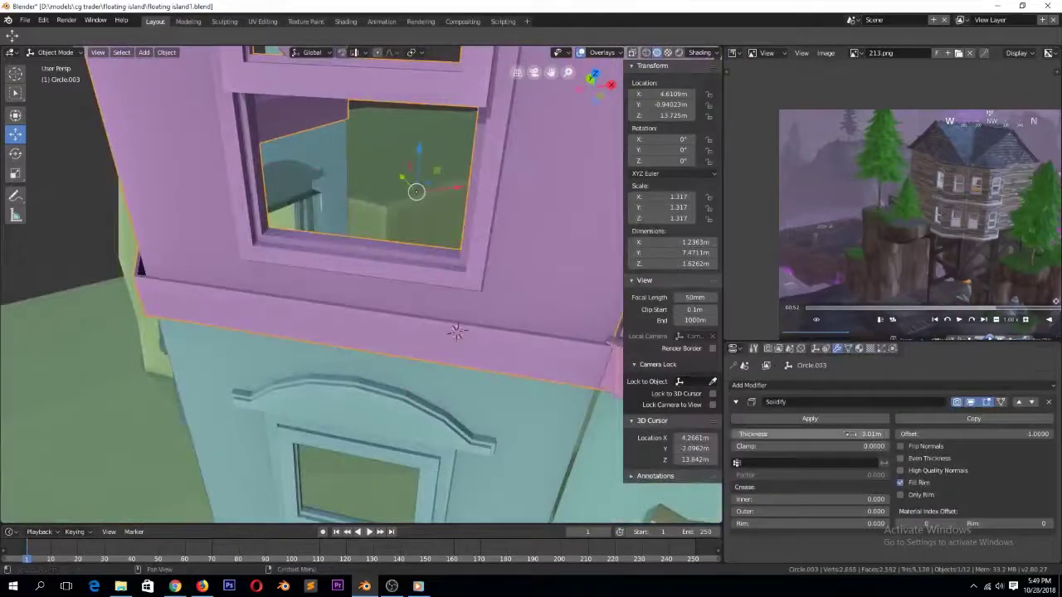
drag(788, 434, 811, 451)
key(Return)
scroll(443, 398, down, 5)
key(Tab)
key(Tab)
key(ctrl+s)
scroll(529, 374, down, 3)
Separate the window frames from the adjacent wall into their own object and remove the Solidify modifier from the frames
middle_drag(448, 410, 431, 295)
key(Tab)
key(ctrl+l)
key(ctrl+l)
key(p)
click(388, 297)
key(Tab)
right_click(385, 196)
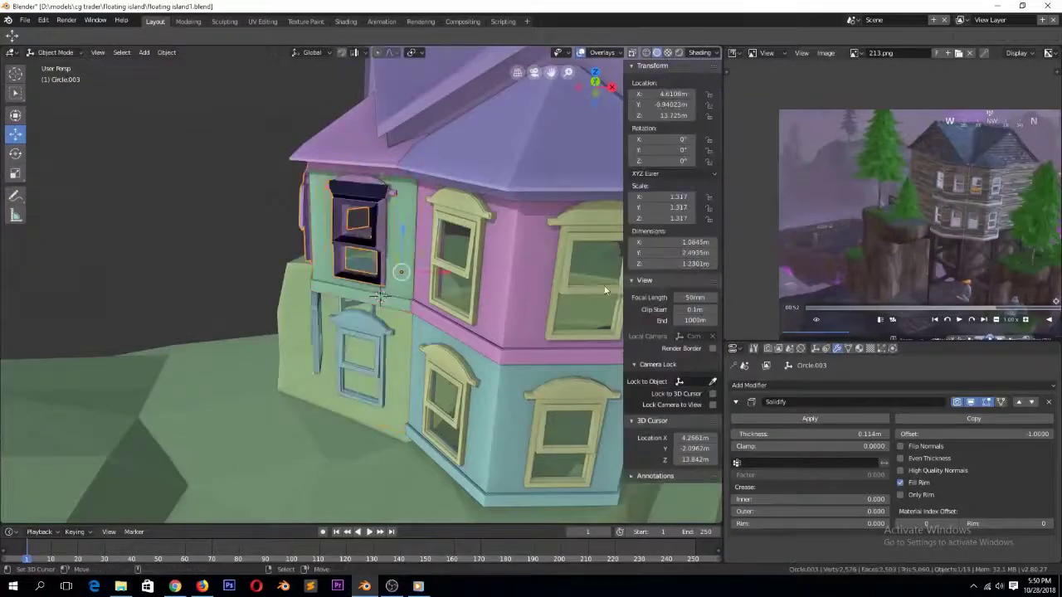
click(1048, 402)
Examine the separated wall's faces from several sides in face selection mode
click(243, 255)
right_click(399, 257)
middle_drag(249, 255, 221, 414)
key(Tab)
scroll(431, 278, down, 5)
scroll(222, 415, up, 3)
right_click(149, 412)
key(z)
key(3)
right_click(168, 406)
middle_drag(168, 406, 310, 403)
key(Tab)
scroll(231, 401, down, 4)
Delete the lower-storey wall faces from the separated wall object, keeping only the upper-storey wall
key(Tab)
key(2)
right_click(228, 392)
key(KP_Decimal)
key(3)
right_click(347, 327)
middle_drag(347, 327, 383, 264)
right_click(399, 110)
key(x)
click(396, 115)
key(Tab)
scroll(391, 154, down, 5)
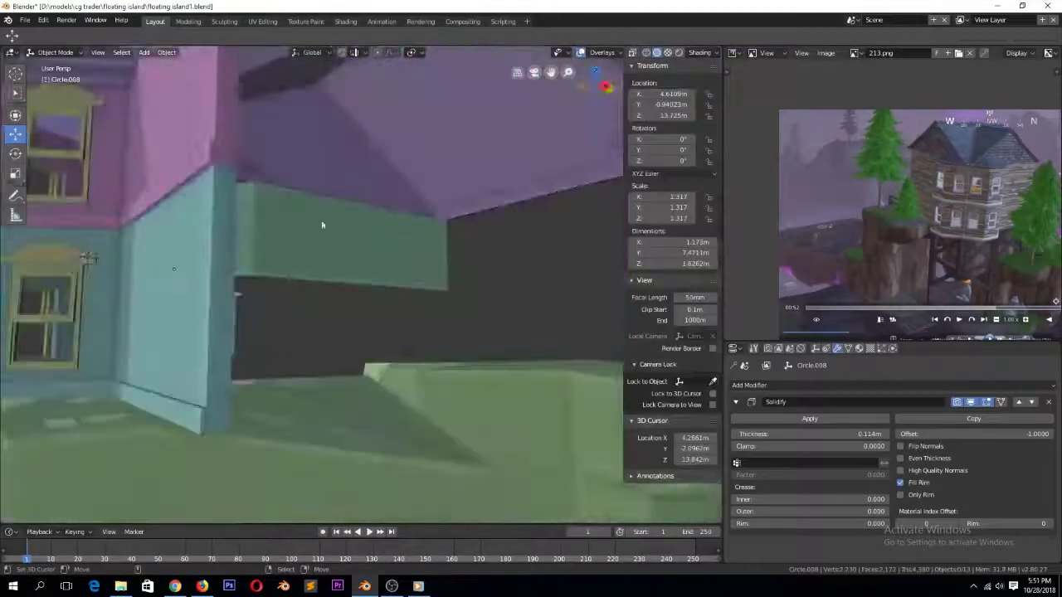
Delete the bottom vertex loop of the linked bay wall mesh and save the file
right_click(204, 167)
key(Tab)
key(x)
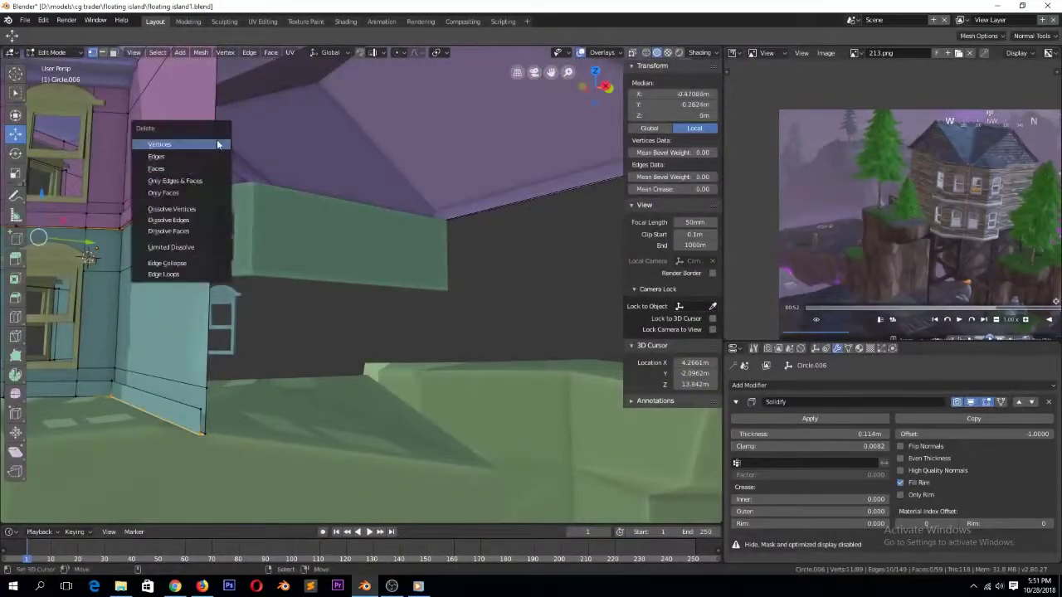
click(220, 145)
key(Tab)
scroll(269, 222, down, 5)
key(ctrl+s)
click(268, 218)
key(a)
key(a)
key(ctrl+s)
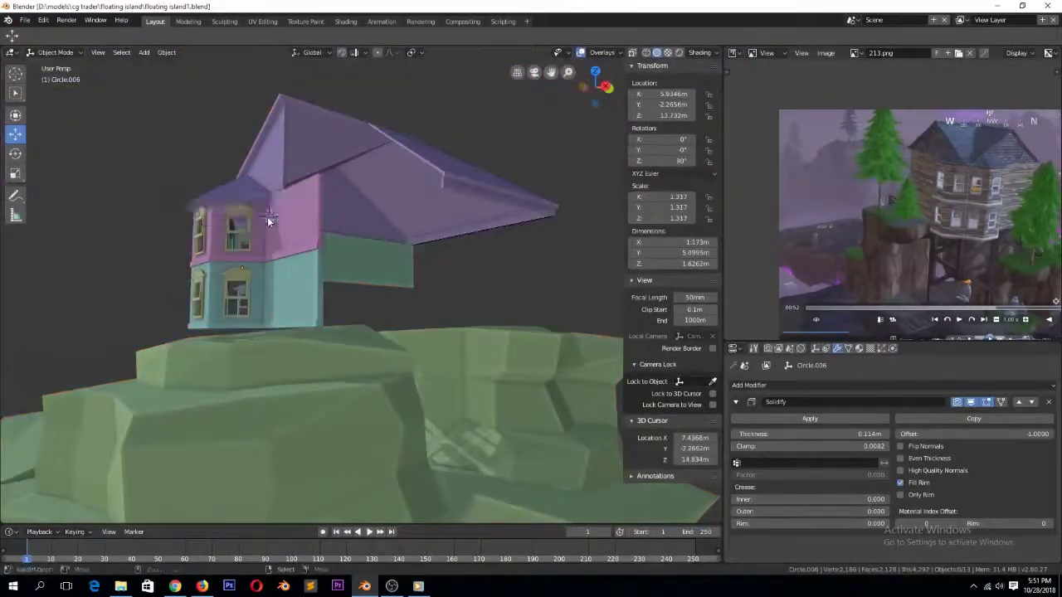
Create a linked duplicate of the separated upper wall and move it down 1.64 m to the lower storey
click(268, 221)
middle_drag(268, 221, 458, 219)
scroll(418, 272, up, 2)
right_click(417, 273)
key(shift+d)
right_click(417, 274)
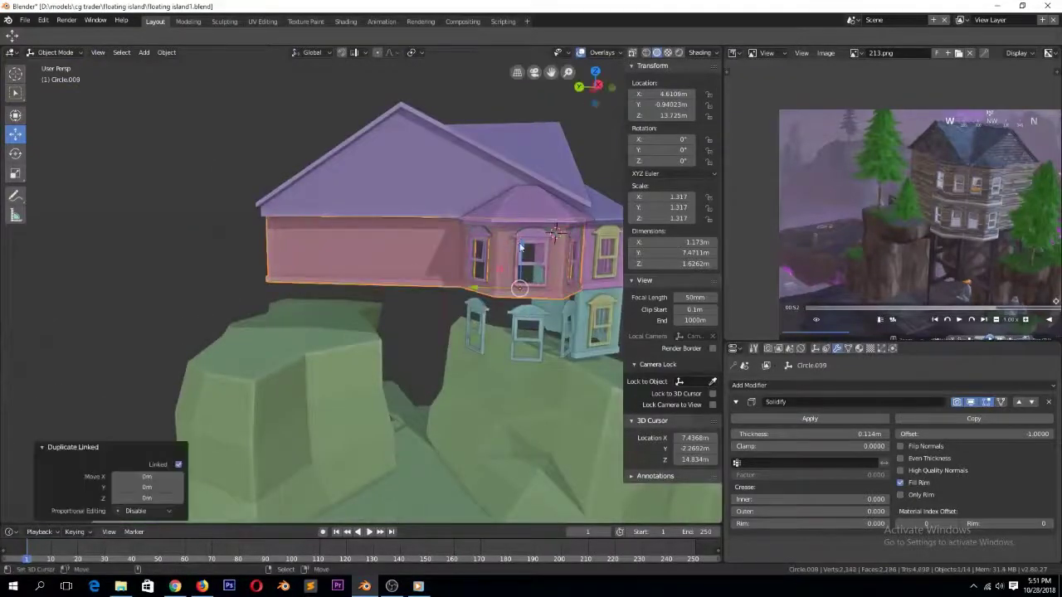
drag(520, 246, 521, 319)
Align the duplicated lower wall with the neighbouring lower wall in front view and save the file
key(KP_1)
scroll(472, 356, up, 7)
key(g)
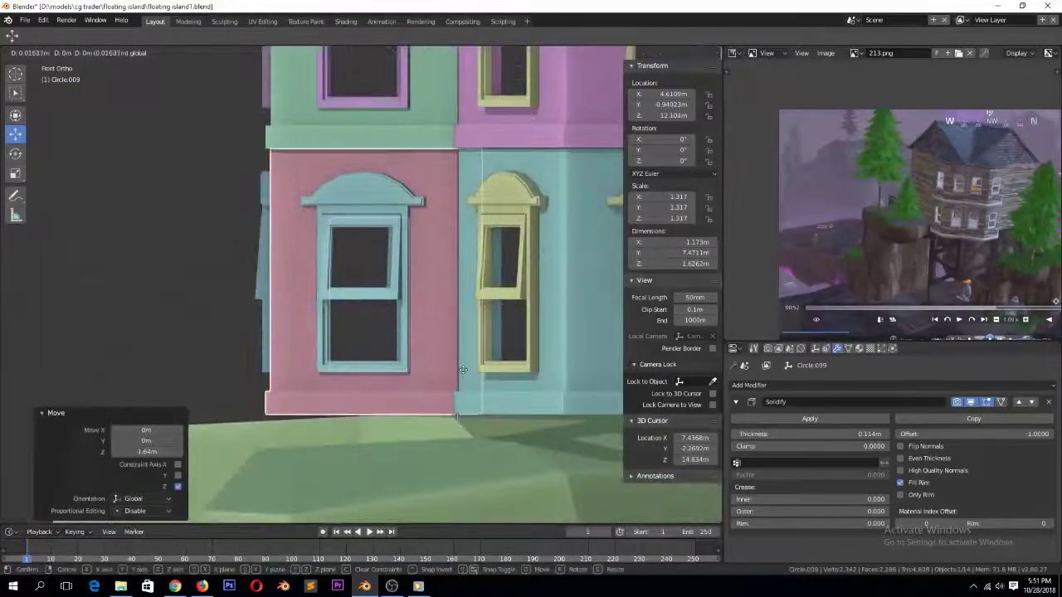
click(462, 370)
key(ctrl+s)
click(407, 337)
scroll(407, 337, down, 5)
middle_drag(407, 337, 455, 374)
right_click(426, 368)
key(Tab)
right_click(450, 353)
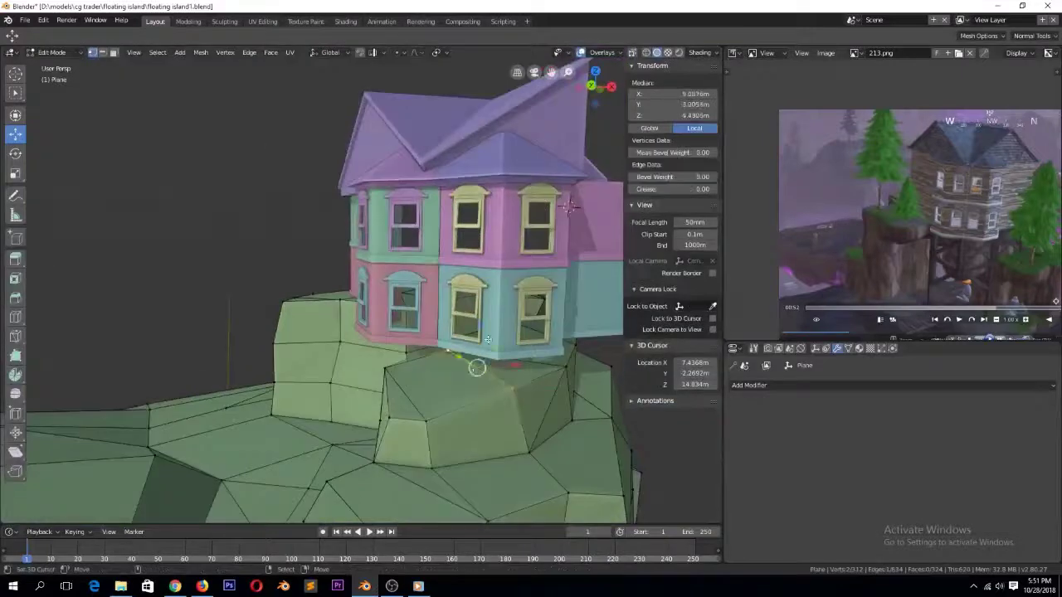
key(Tab)
Add a plane over the house from the top view and scale it up to about 3.49
middle_drag(470, 357, 349, 362)
key(KP_7)
scroll(365, 360, down, 1)
click(440, 349)
key(shift+a)
mouse_move(479, 276)
click(519, 275)
key(s)
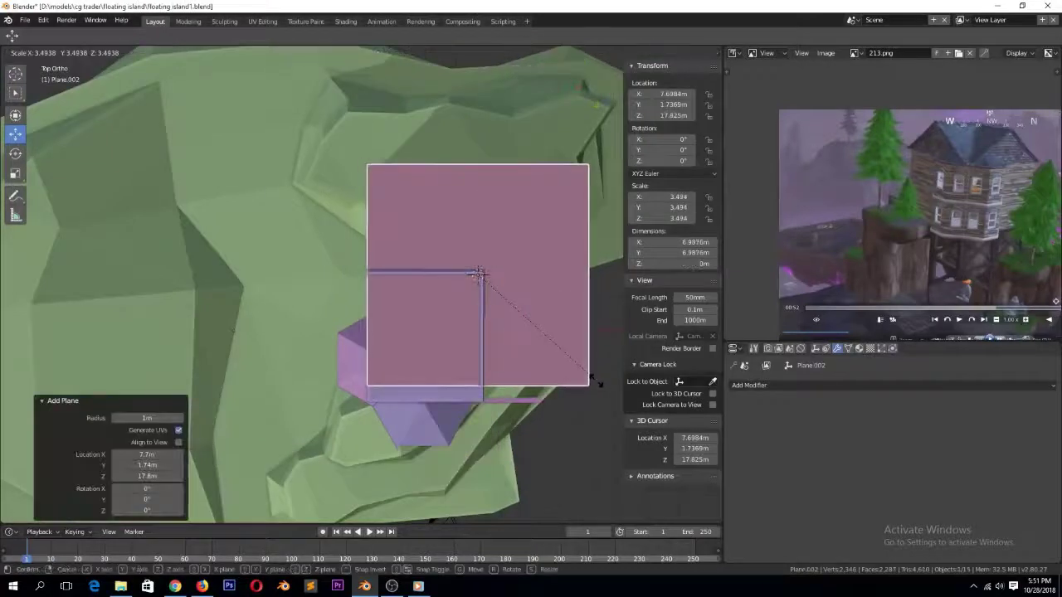
click(477, 274)
Add a centre loop cut to the plane, extrude its front edge along Y past the front wall, and delete the surplus corner
key(Tab)
key(ctrl+r)
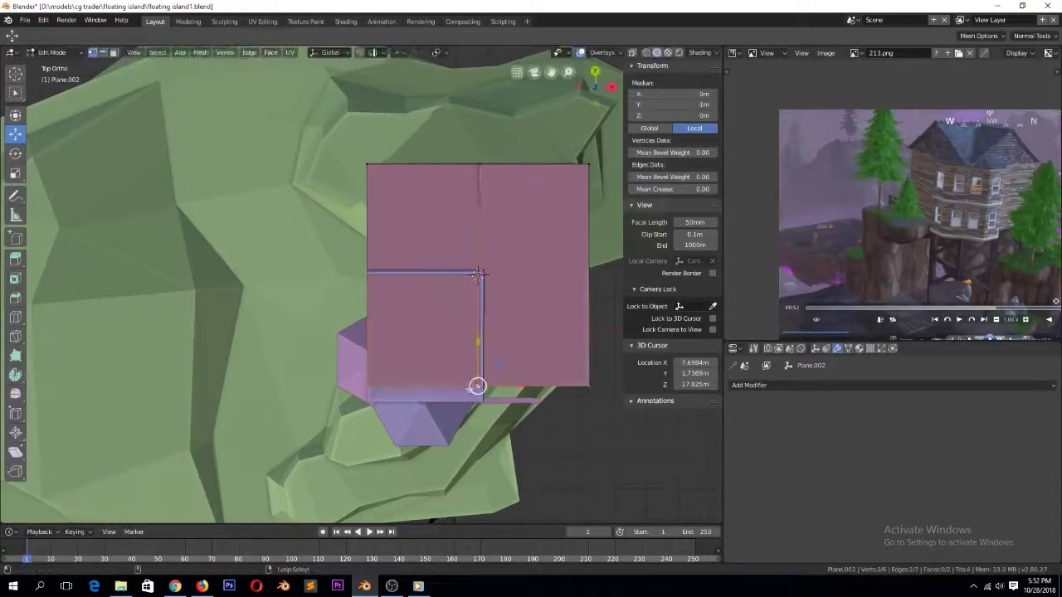
click(486, 366)
key(y)
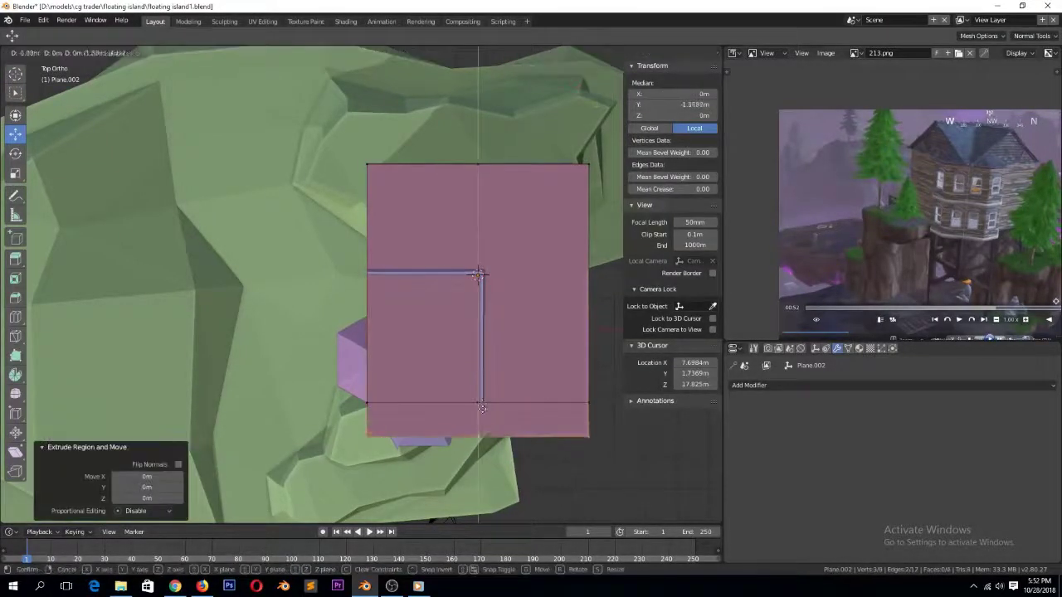
click(415, 449)
right_click(587, 448)
key(x)
click(576, 431)
Reposition the plane's edge vertices in wireframe so its outline follows the front and side bays of the house
key(z)
click(404, 459)
drag(345, 427, 531, 461)
click(437, 268)
click(384, 381)
click(362, 359)
key(g)
click(365, 365)
Move the plane down along Z by about 6.05 m to the base of the lower storey
key(Tab)
middle_drag(442, 431, 457, 278)
key(g)
key(z)
click(468, 289)
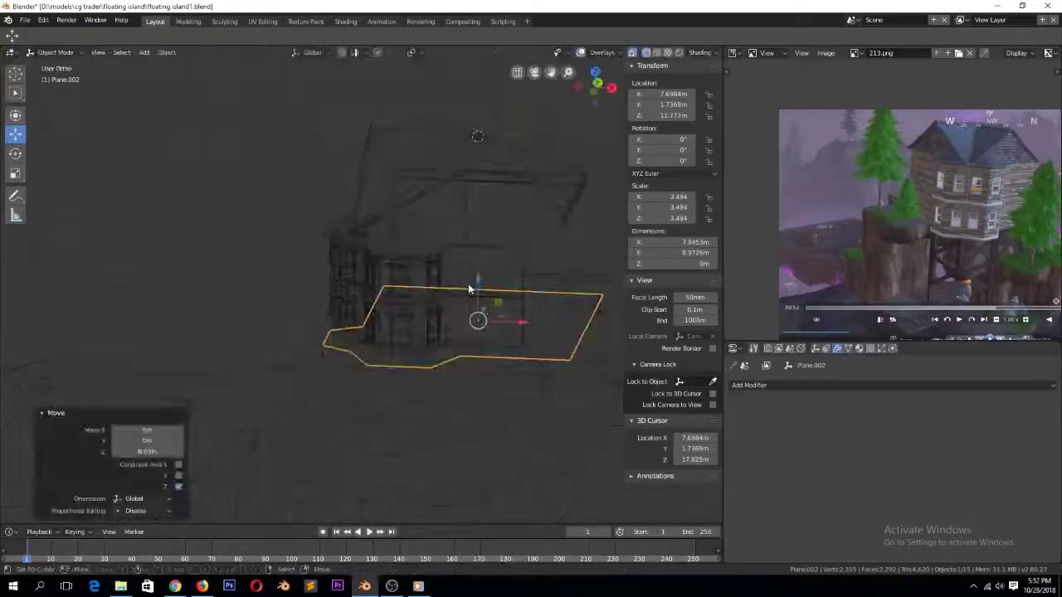
Extrude the floor plane 0.232 m along Z in front view
key(KP_1)
key(Tab)
key(e)
click(560, 314)
Return to solid shading and raise the floor slab to Z 12.079 m under the walls
key(z)
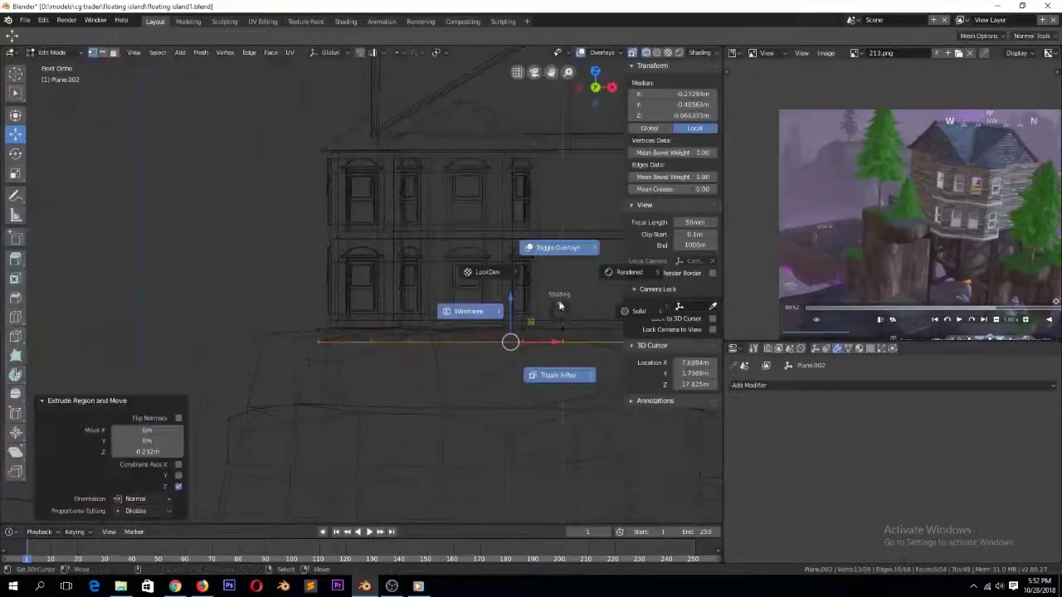
key(Tab)
click(624, 333)
click(538, 364)
mouse_move(535, 295)
middle_down()
mouse_move(514, 327)
mouse_move(506, 323)
middle_up()
key(Tab)
click(201, 52)
mouse_move(226, 197)
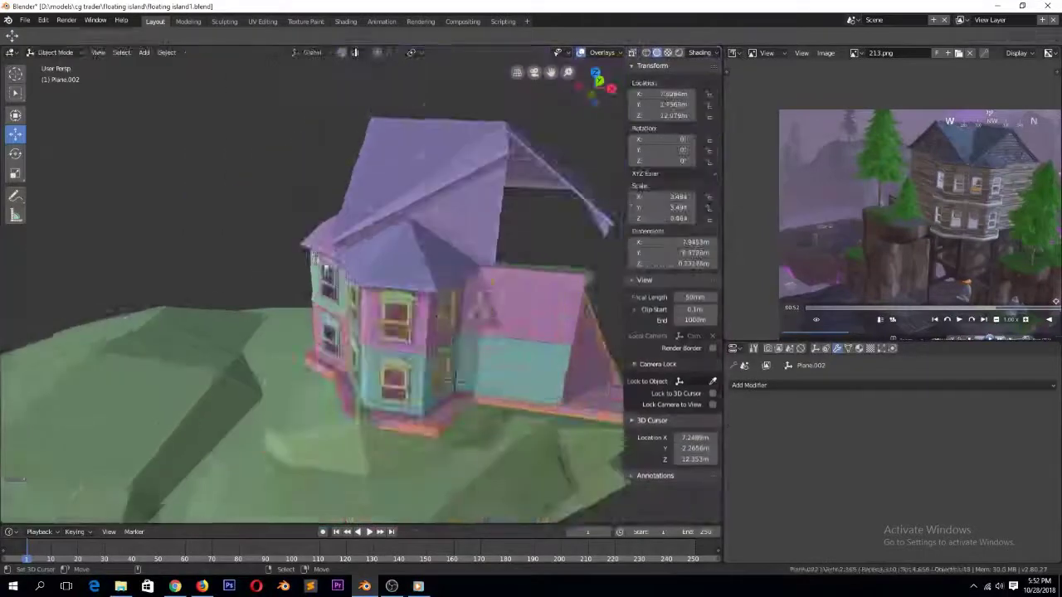
Move the island's vertices around the house vertically so the terrain sits below the floor slab
key(Tab)
key(g)
drag(345, 342, 346, 354)
key(Tab)
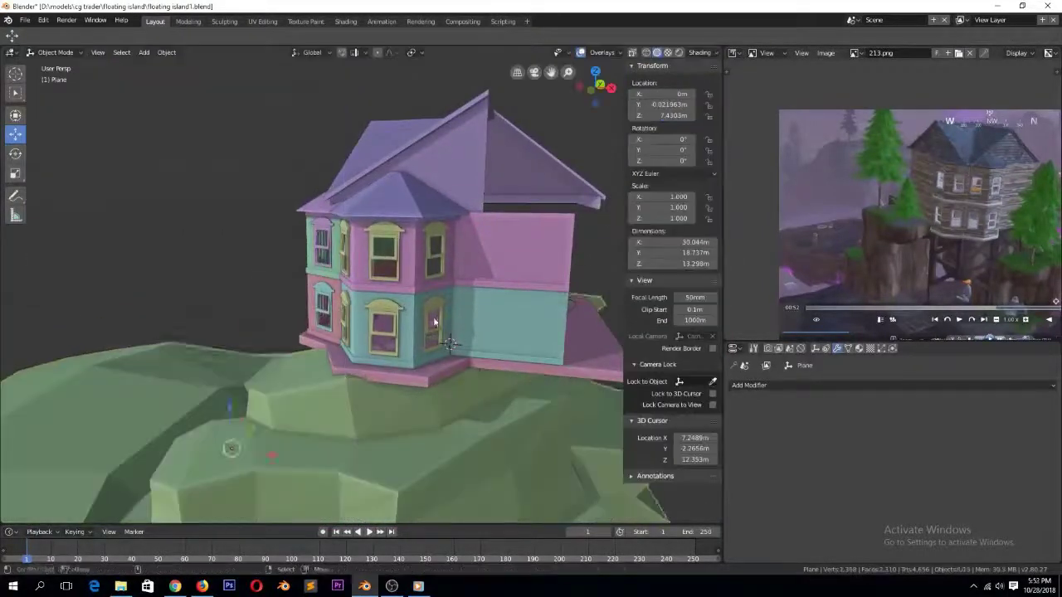
scroll(455, 303, down, 3)
middle_drag(460, 298, 312, 292)
key(Tab)
key(g)
key(z)
click(272, 319)
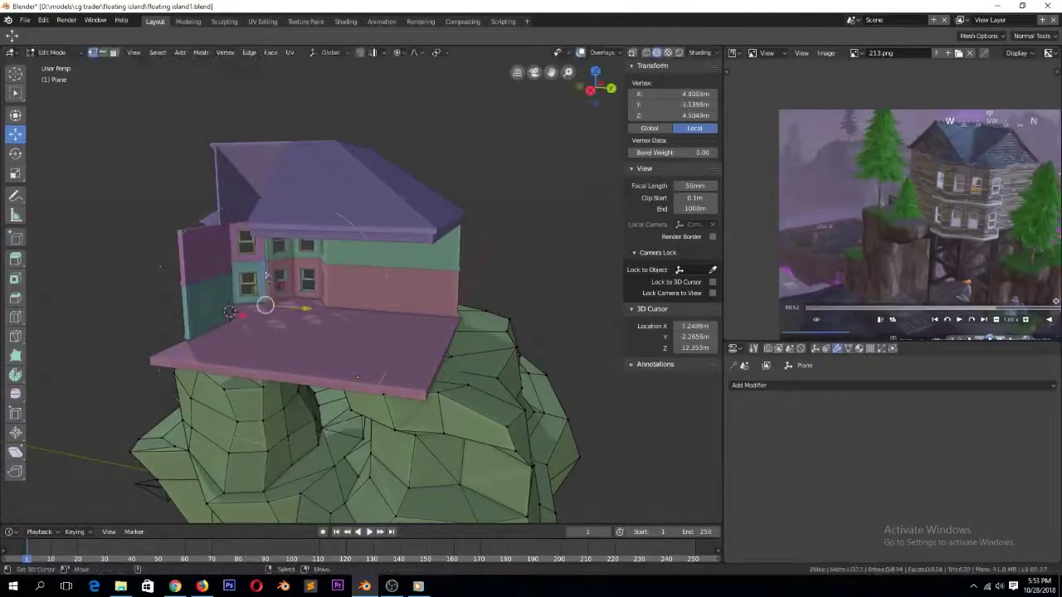
key(Tab)
Delete the extruded vertex loop of the floor slab so only a flat plane is left
middle_drag(592, 318, 360, 352)
click(237, 290)
key(Tab)
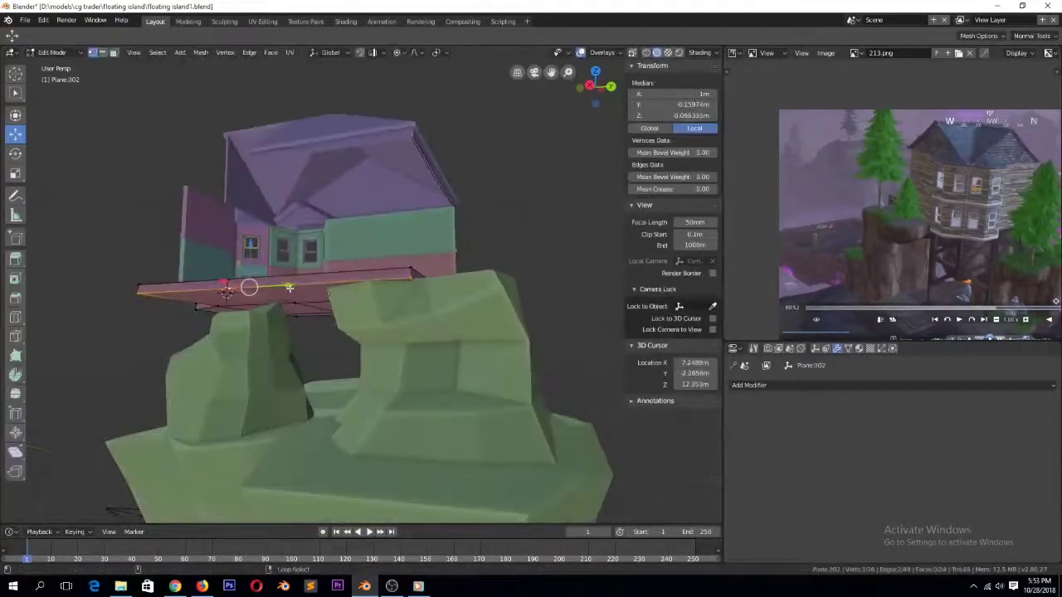
key(KP_1)
scroll(264, 350, down, 2)
key(z)
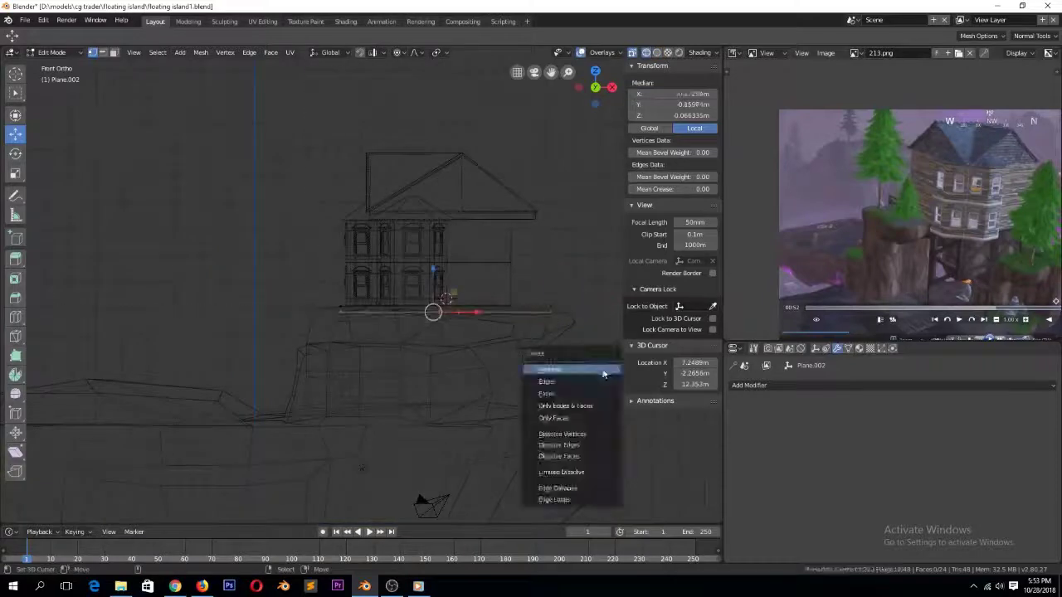
key(Tab)
Add a Solidify modifier with a thickness of 0.064 m to the floor plane and save the file
click(771, 385)
click(834, 336)
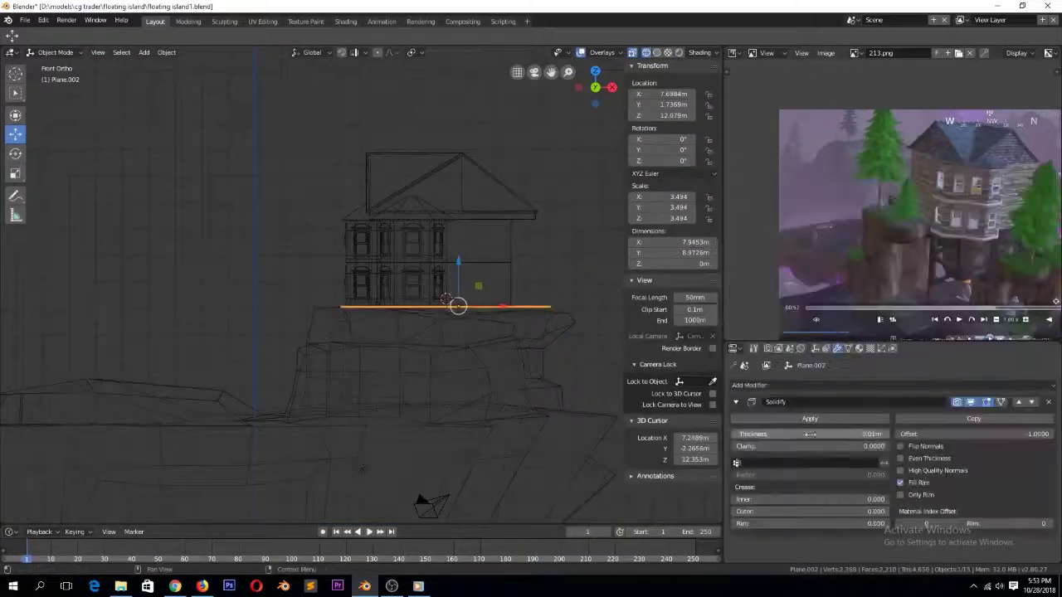
key(ctrl+s)
click(522, 320)
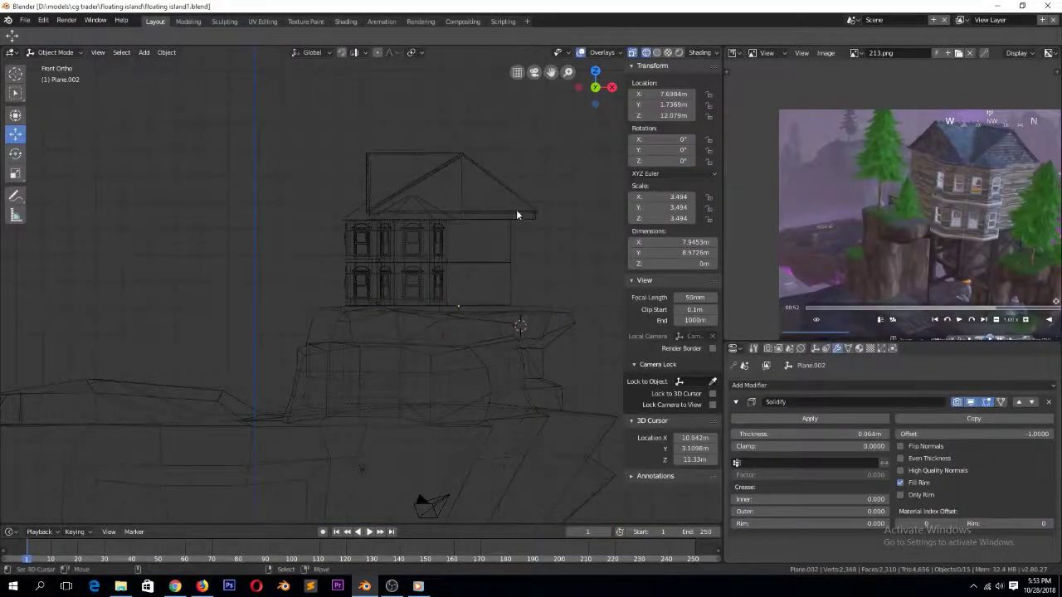
key(z)
middle_drag(555, 211, 442, 250)
Compare the broken open side of the house in the reference video with the end edge of the modelled front wall
click(417, 588)
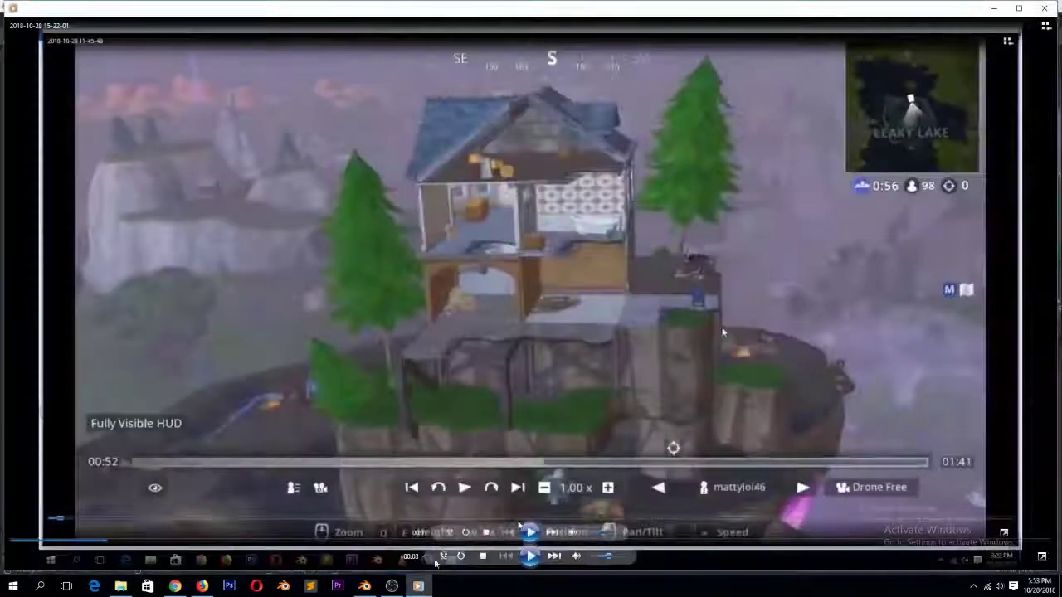
click(417, 587)
click(347, 443)
middle_drag(348, 443, 468, 304)
key(KP_1)
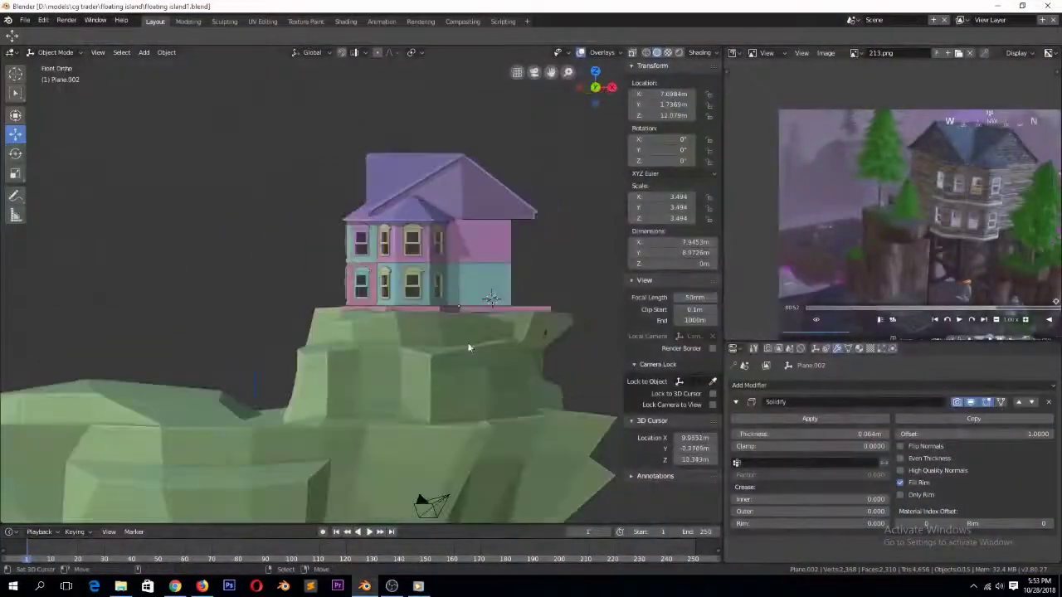
right_click(466, 292)
key(KP_Decimal)
key(Tab)
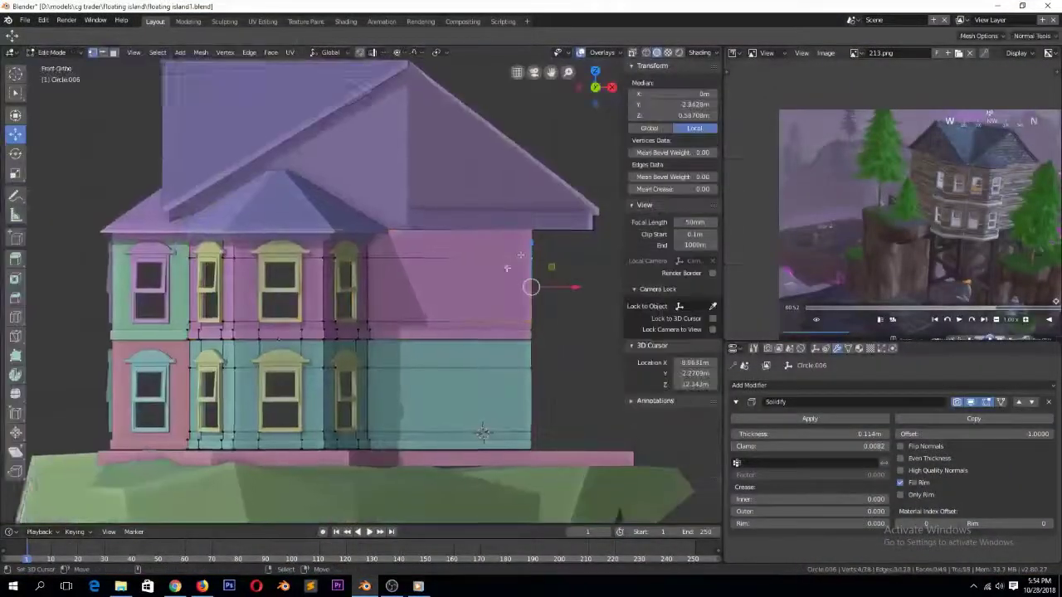
click(419, 587)
click(421, 588)
click(419, 588)
click(418, 590)
key(Tab)
Try a jagged knife cut across the floor plane along its open side
middle_drag(398, 390, 370, 455)
scroll(439, 373, down, 3)
right_click(507, 298)
middle_drag(507, 298, 325, 414)
key(Tab)
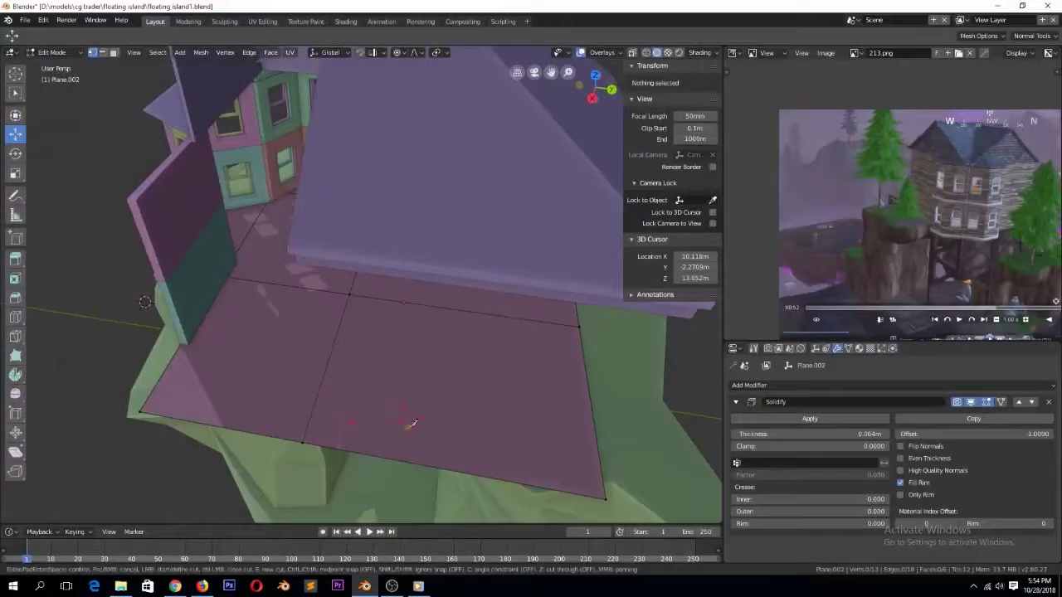
click(594, 403)
key(Return)
scroll(459, 462, up, 1)
key(ctrl+z)
key(ctrl+z)
Knife-cut a jagged line along the floor plane's open side and remove the part outside it to form a broken edge
key(Tab)
right_click(285, 488)
key(alt+a)
key(k)
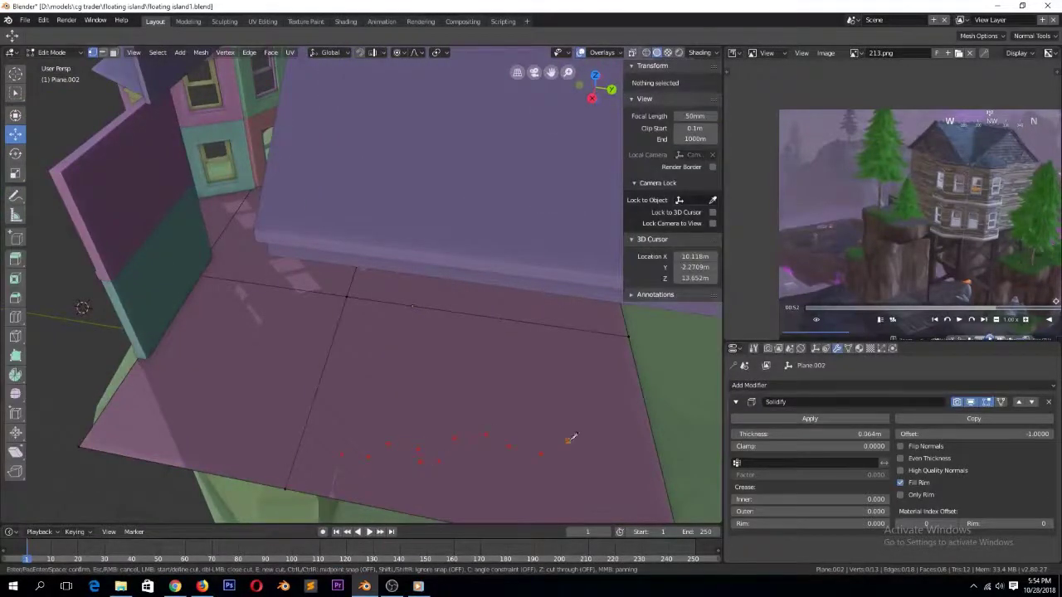
key(Return)
scroll(591, 450, down, 3)
click(492, 444)
key(Tab)
middle_drag(489, 440, 400, 591)
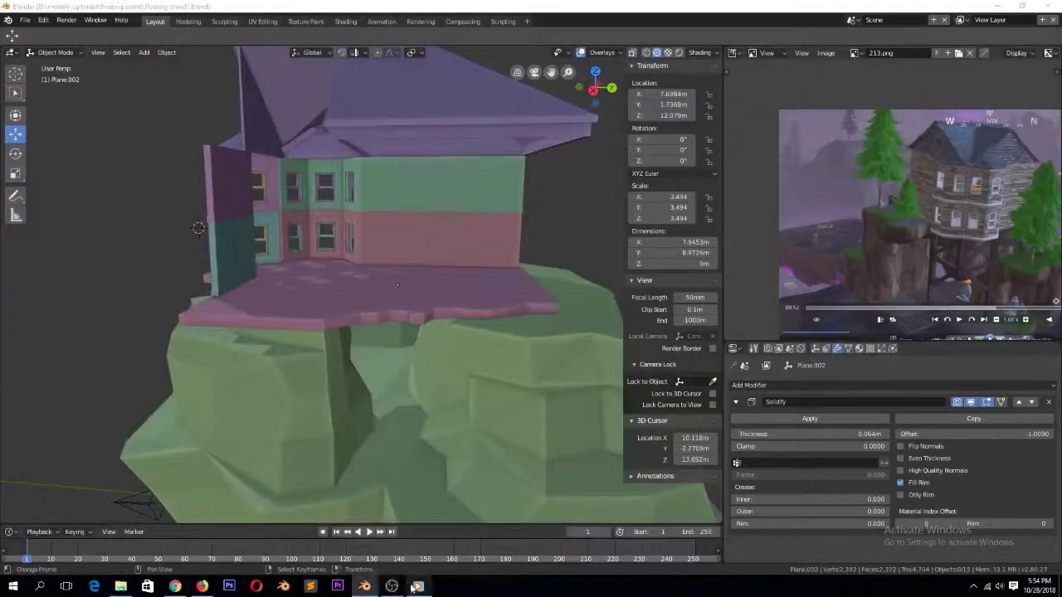
Extrude the vertical edges where the lower side bay meets the straight wall about 2.52 m along X as a partition wall
click(418, 587)
click(415, 587)
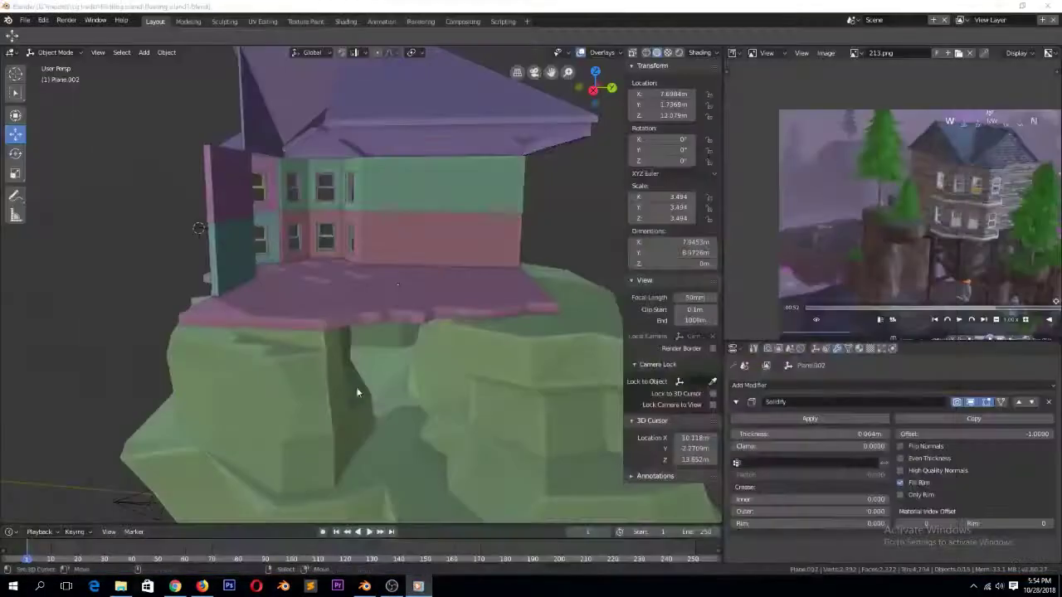
click(347, 313)
middle_drag(217, 303, 350, 316)
middle_drag(405, 243, 261, 282)
right_click(339, 229)
key(Tab)
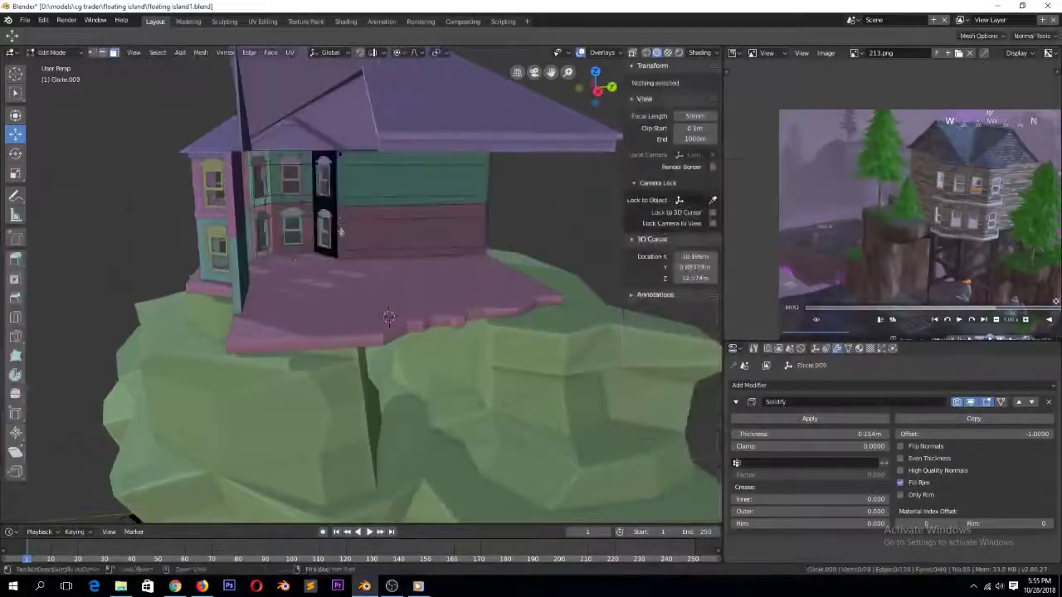
key(2)
right_click(341, 214)
key(KP_7)
key(KP_1)
key(z)
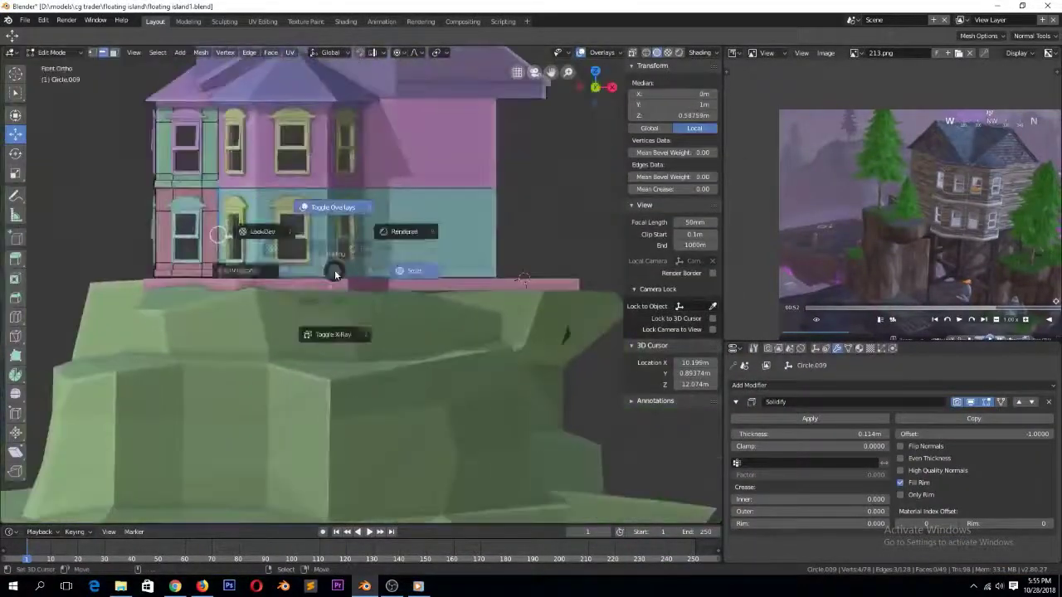
click(298, 260)
scroll(302, 241, up, 3)
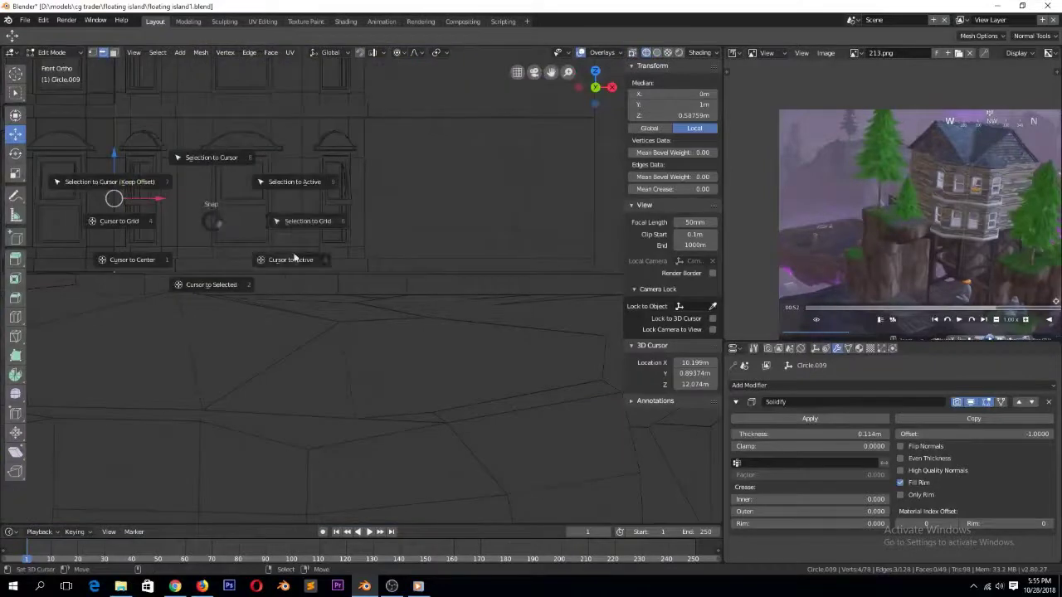
key(Escape)
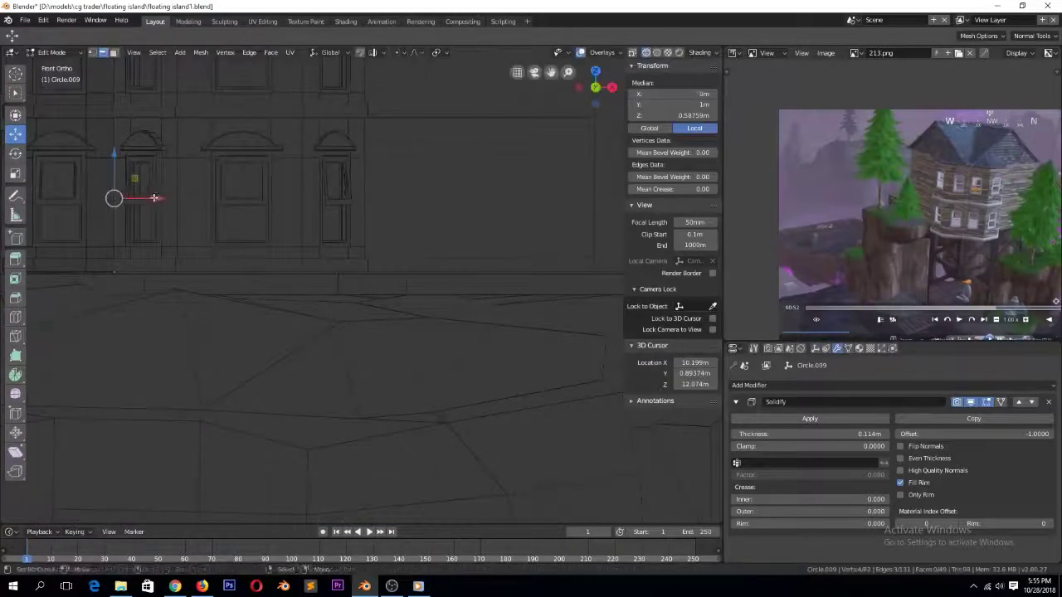
click(160, 197)
key(e)
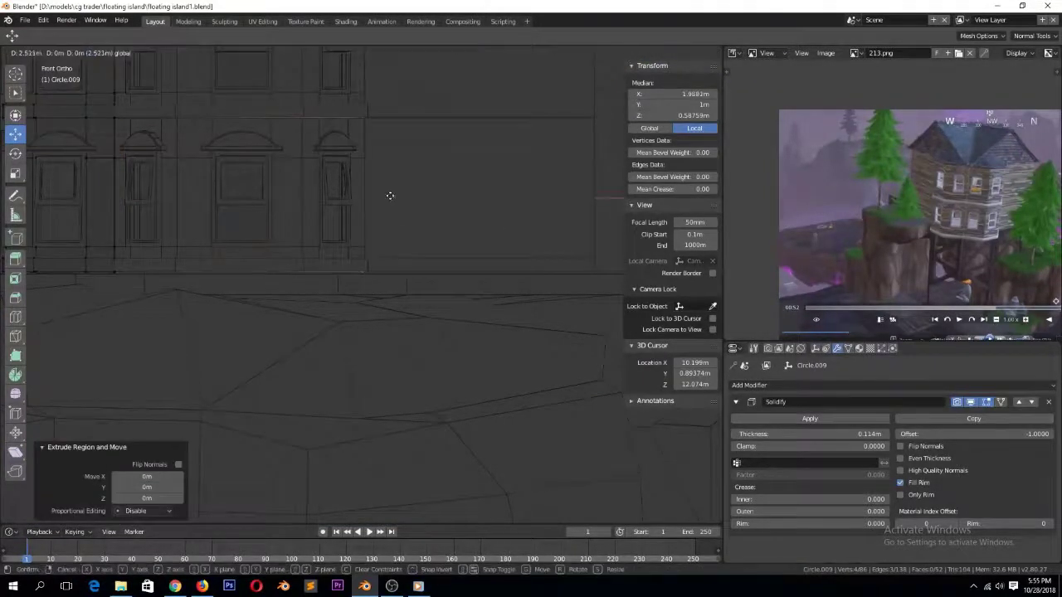
click(394, 196)
Check the reference video and move the partition wall's free edge along X to lengthen the wall across the floor
key(Tab)
middle_drag(419, 169, 355, 202)
key(z)
click(406, 212)
scroll(357, 288, down, 5)
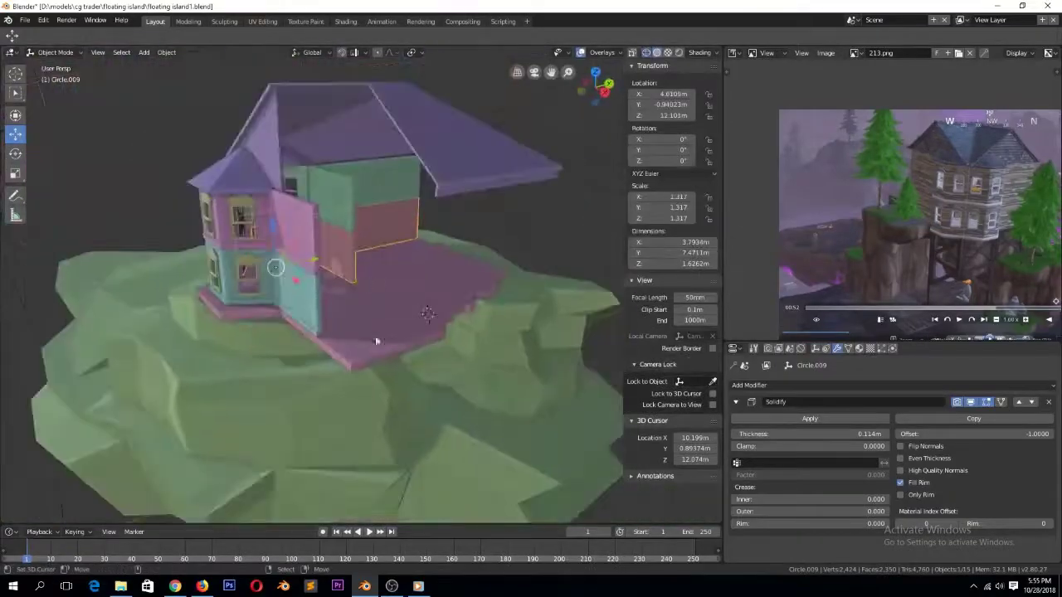
key(alt+Tab)
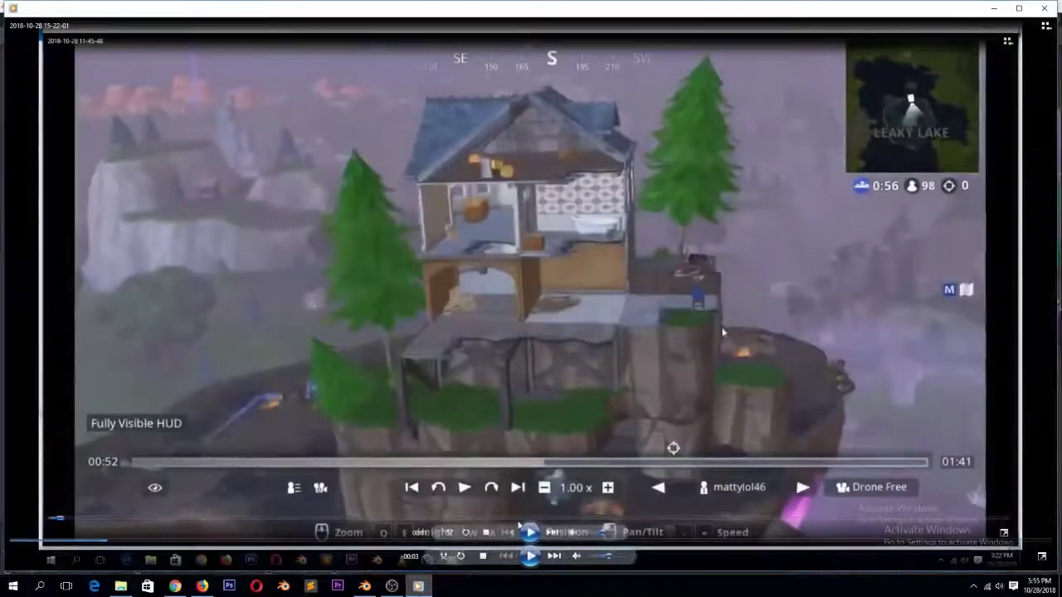
key(alt+Tab)
middle_drag(270, 326, 374, 268)
key(Tab)
key(g)
key(x)
click(336, 418)
key(Tab)
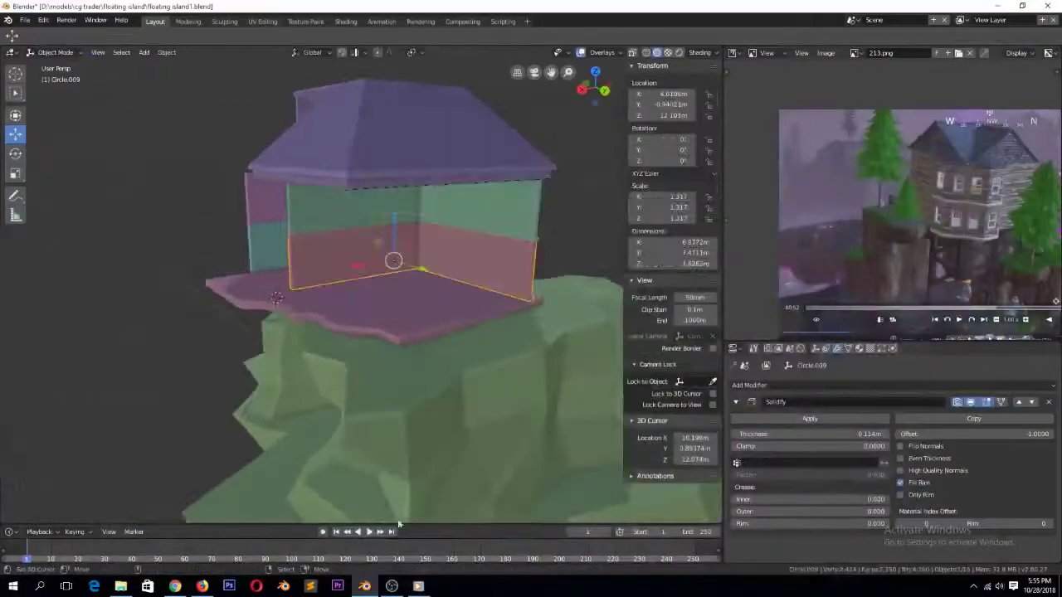
Check the room layout in the reference video, duplicate the floor slab and move the copy up along Z between the storeys
click(420, 588)
click(422, 590)
drag(427, 267, 431, 267)
middle_drag(332, 292, 406, 291)
click(424, 584)
click(424, 584)
right_click(434, 315)
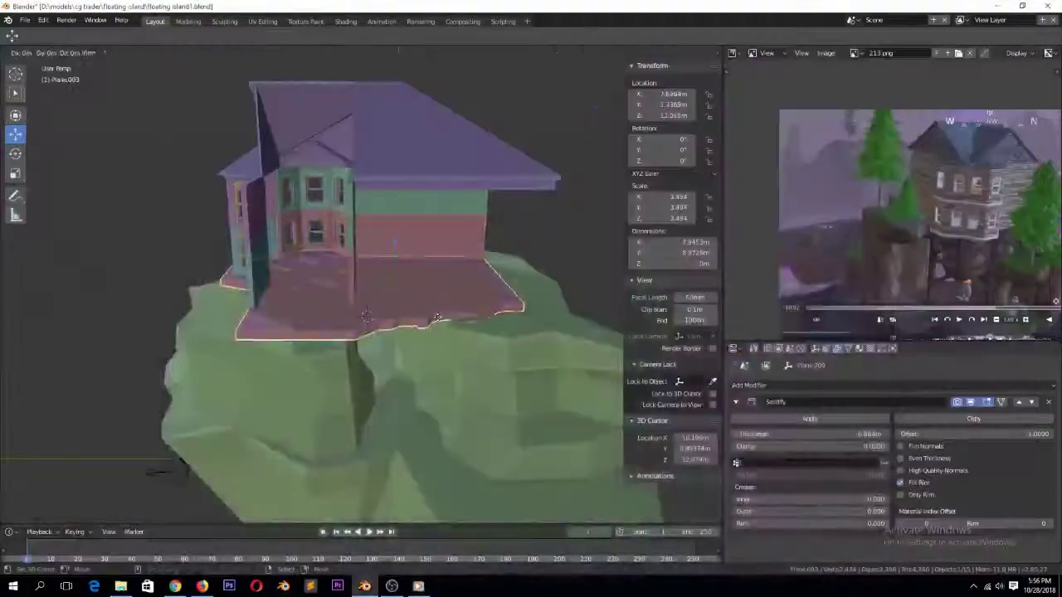
key(shift+d)
key(z)
click(439, 258)
Set the duplicated floor's Solidify thickness to 0.034 m and align it with the joint between storeys at Z 13.904 m
key(KP_1)
scroll(385, 153, up, 4)
drag(388, 151, 390, 160)
key(ctrl+z)
mouse_move(392, 109)
mouse_down()
mouse_move(392, 127)
mouse_move(391, 113)
mouse_up()
drag(809, 434, 833, 433)
drag(390, 113, 393, 122)
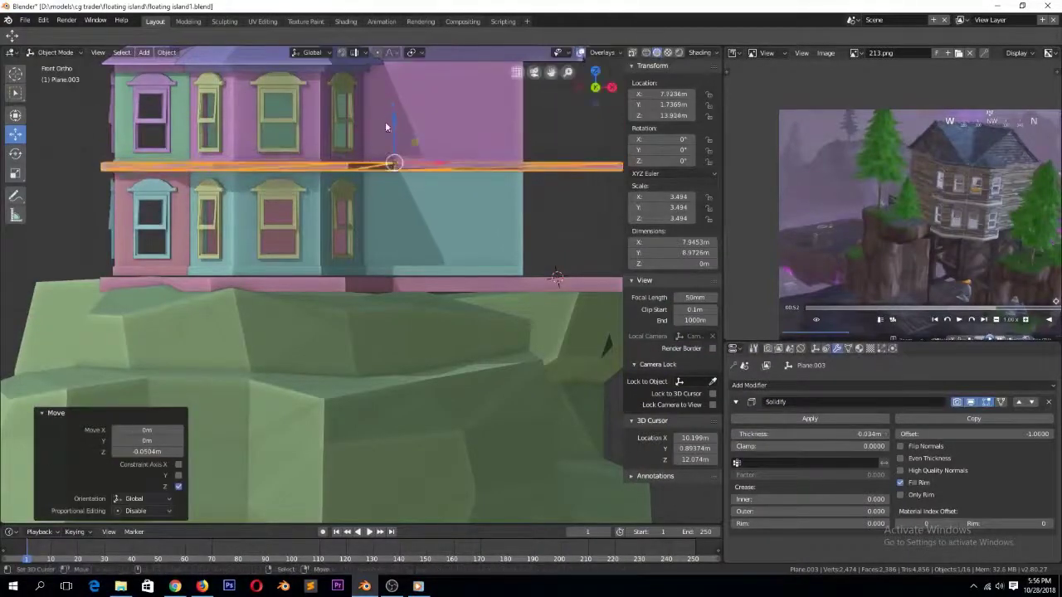
middle_drag(415, 130, 356, 240)
scroll(354, 243, down, 6)
Shrink the front bay's outer edge on the upper floor and move it inward along Y to fit inside the walls
click(421, 588)
click(421, 587)
middle_drag(431, 291, 428, 321)
key(KP_7)
key(Tab)
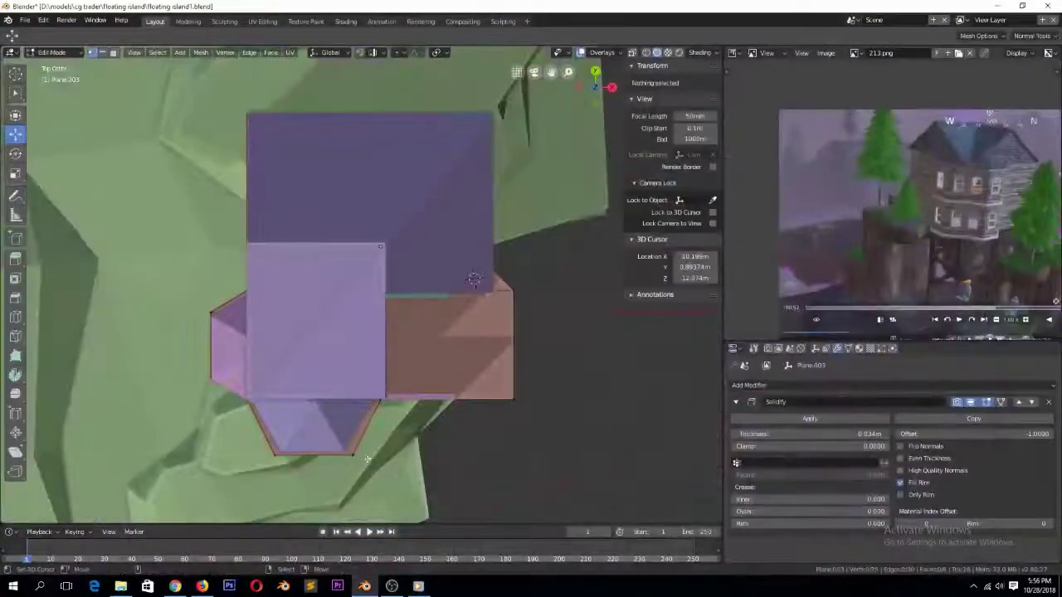
click(254, 449)
click(365, 433)
key(z)
click(307, 448)
key(z)
click(299, 497)
key(KP_Decimal)
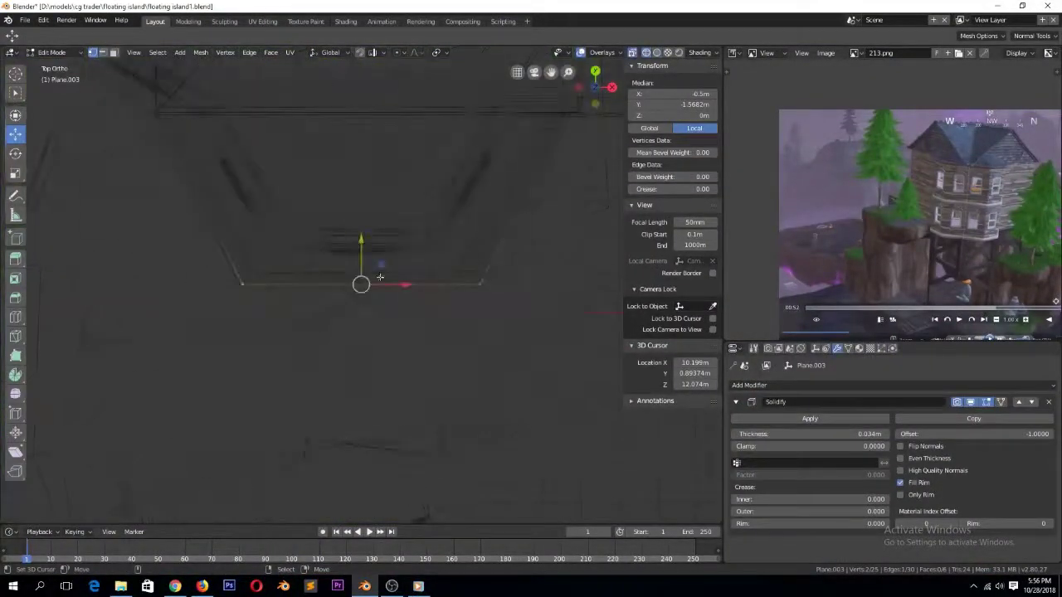
click(457, 321)
drag(361, 242, 365, 208)
Shrink the side bay's outer edge on the upper floor and move it inward along X to fit inside the walls
right_click(562, 115)
shift+right_click(159, 116)
click(462, 158)
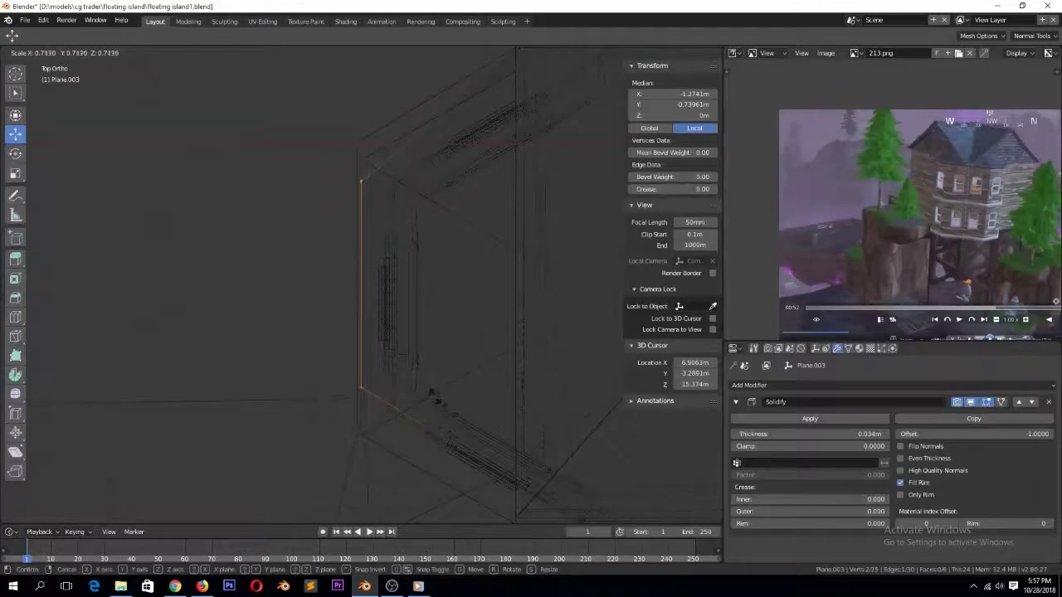
click(399, 277)
click(433, 273)
key(s)
click(408, 249)
key(g)
key(x)
click(394, 238)
Move the upper floor's vertices beside the side bay along X and Y onto the wall's inner face
scroll(415, 207, down, 2)
right_click(461, 122)
key(g)
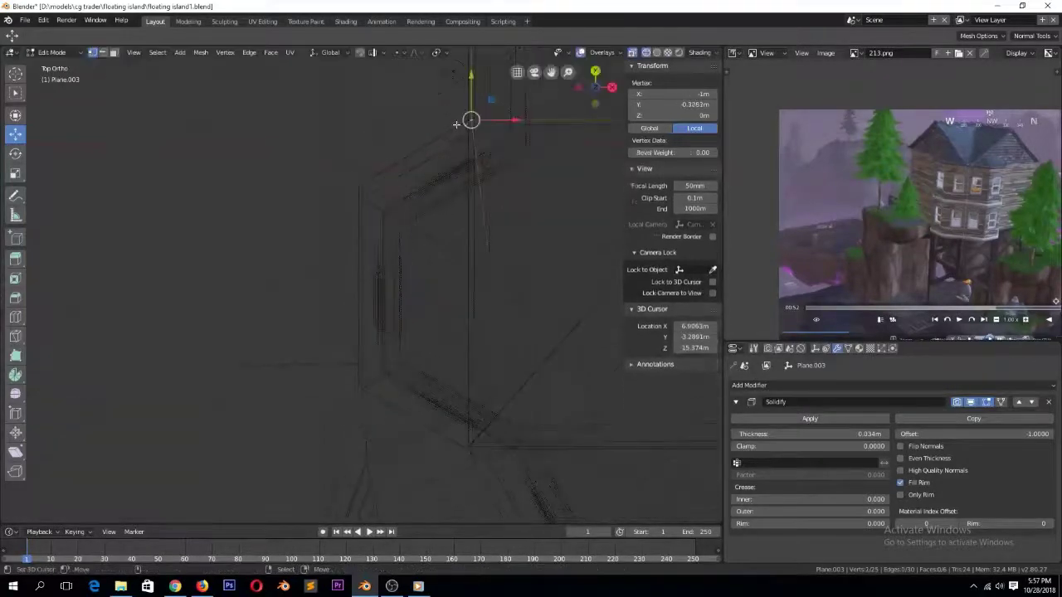
shift+right_click(398, 96)
key(KP_Decimal)
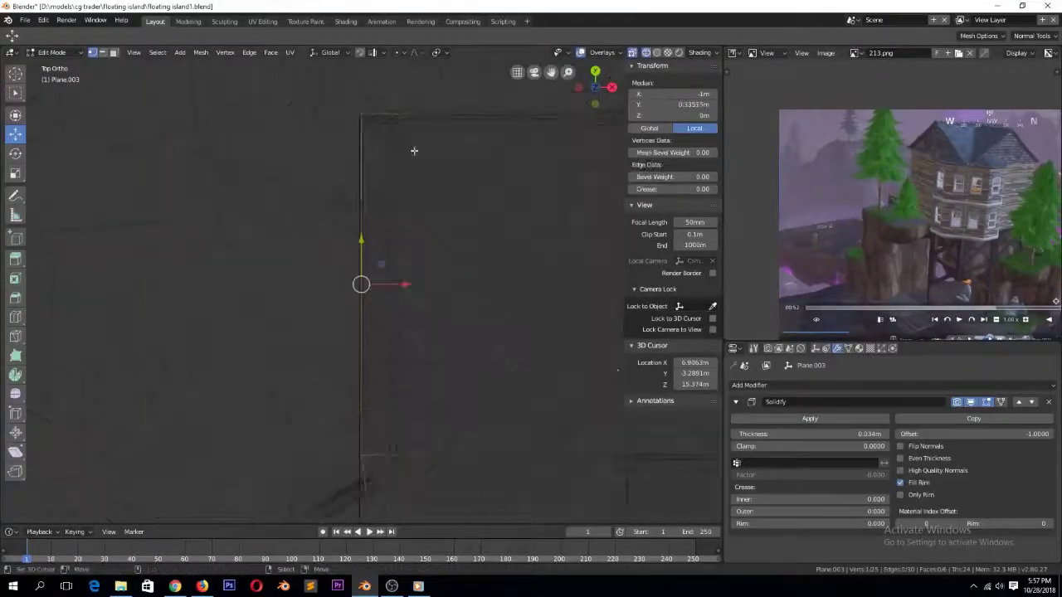
click(424, 279)
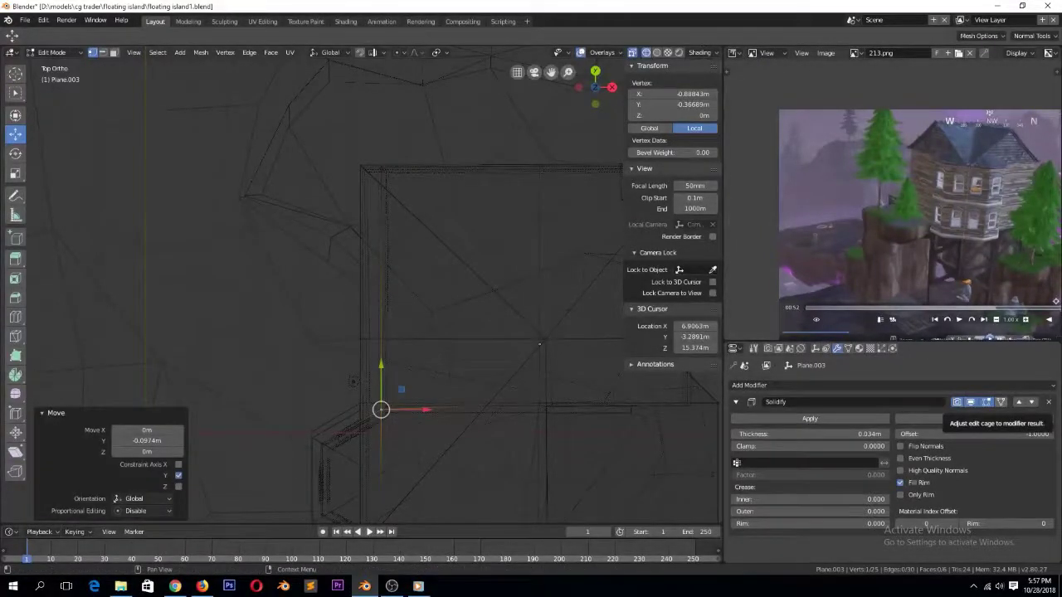
Select the path of vertices along the upper floor's far edge, fit it to the wall and return to solid shading
right_click(377, 156)
scroll(423, 203, down, 6)
ctrl+right_click(478, 244)
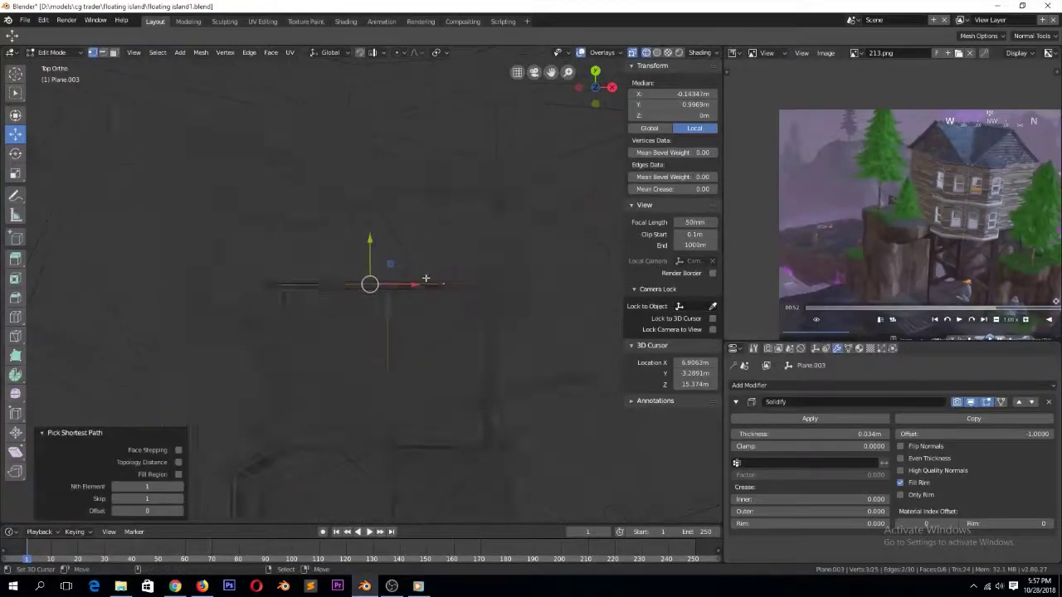
key(z)
key(Tab)
scroll(362, 314, down, 5)
middle_drag(361, 314, 332, 398)
scroll(288, 389, up, 5)
scroll(332, 398, down, 4)
Nudge the protruding bay and wall corner vertices of the upper floor inward so they sit inside the walls
key(Tab)
drag(352, 400, 340, 398)
right_click(325, 396)
middle_drag(232, 406, 290, 427)
shift+right_click(539, 408)
key(KP_Decimal)
middle_drag(533, 412, 415, 365)
drag(320, 276, 315, 276)
right_click(291, 387)
scroll(278, 408, down, 5)
middle_drag(278, 408, 265, 421)
scroll(265, 421, up, 3)
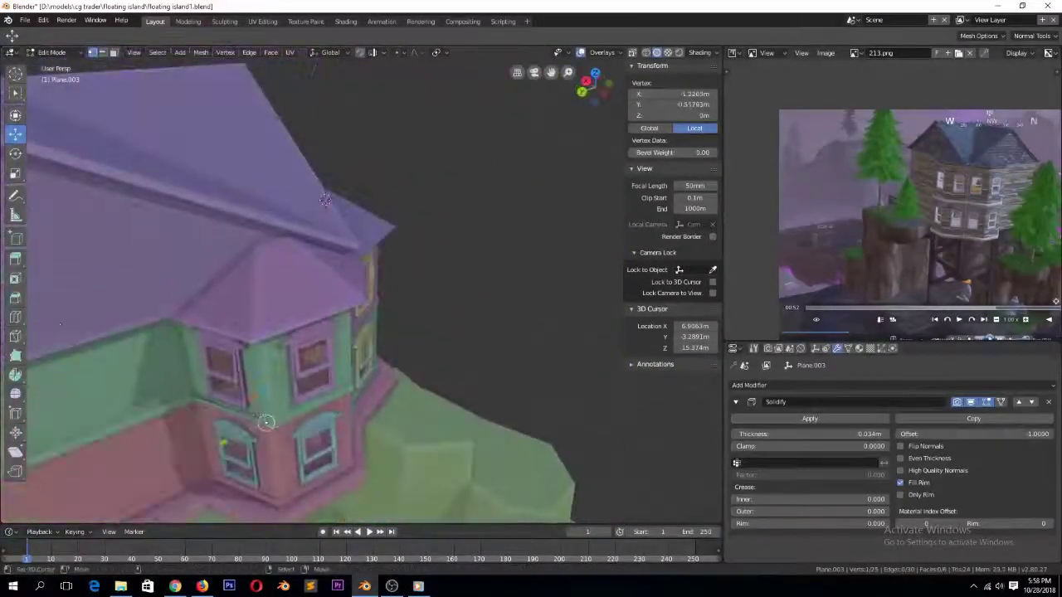
key(Tab)
scroll(199, 398, down, 5)
middle_drag(208, 401, 332, 388)
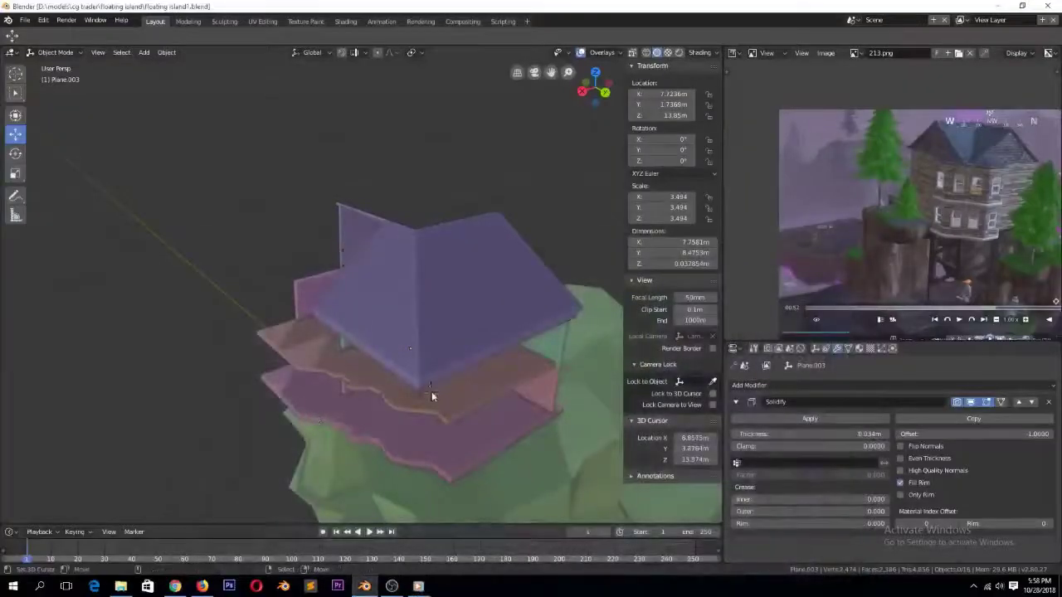
Reposition individual vertices along the upper floor's broken edge and save the file
scroll(431, 396, down, 5)
middle_drag(432, 396, 398, 298)
scroll(360, 306, up, 6)
key(Tab)
shift+right_click(353, 449)
drag(378, 448, 384, 420)
right_click(356, 386)
drag(376, 411, 383, 423)
key(Tab)
scroll(383, 424, down, 4)
key(ctrl+s)
middle_drag(384, 424, 415, 406)
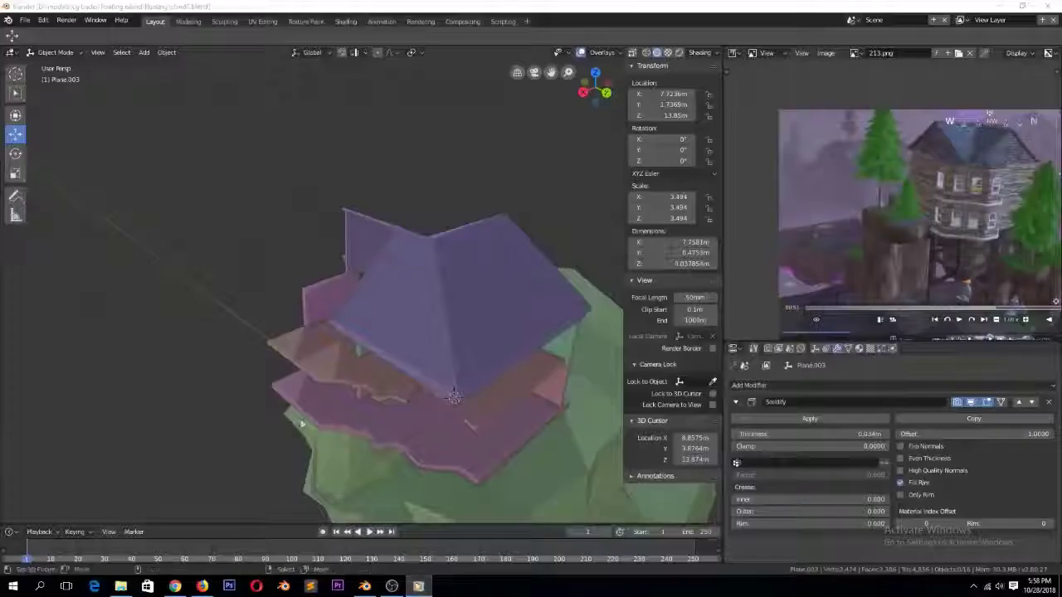
Check the reference video, add a loop cut near the upper floor's outer edge and remove the unneeded edge beside it
shift+right_click(414, 407)
mouse_move(415, 407)
middle_down()
mouse_move(425, 396)
mouse_move(408, 403)
middle_up()
scroll(408, 403, up, 7)
key(Tab)
scroll(422, 396, down, 1)
key(alt+a)
click(418, 586)
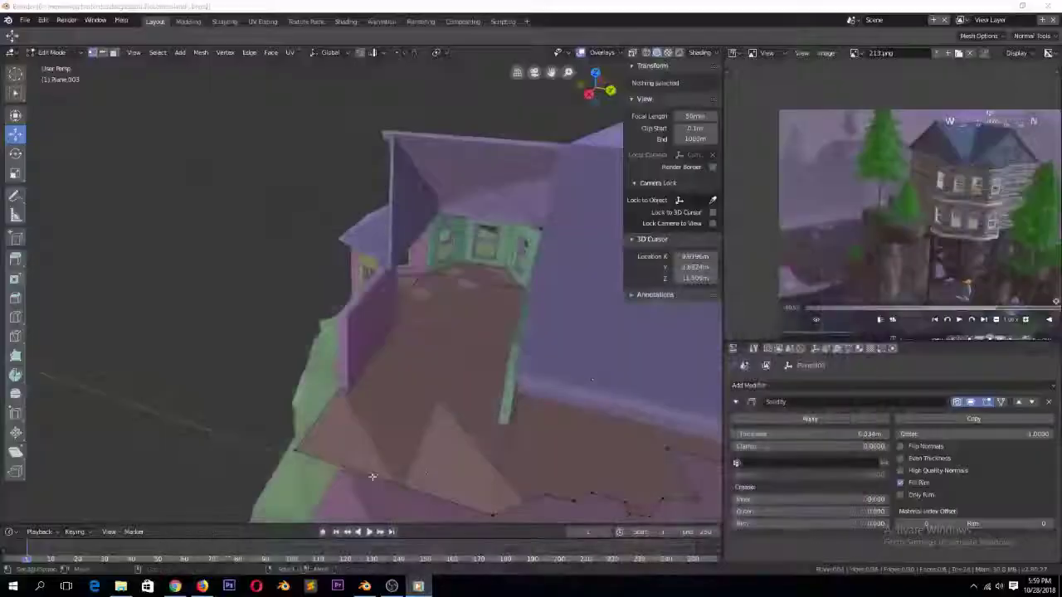
right_click(495, 502)
key(ctrl+r)
click(495, 491)
click(489, 497)
key(alt+a)
right_click(540, 432)
key(x)
click(514, 419)
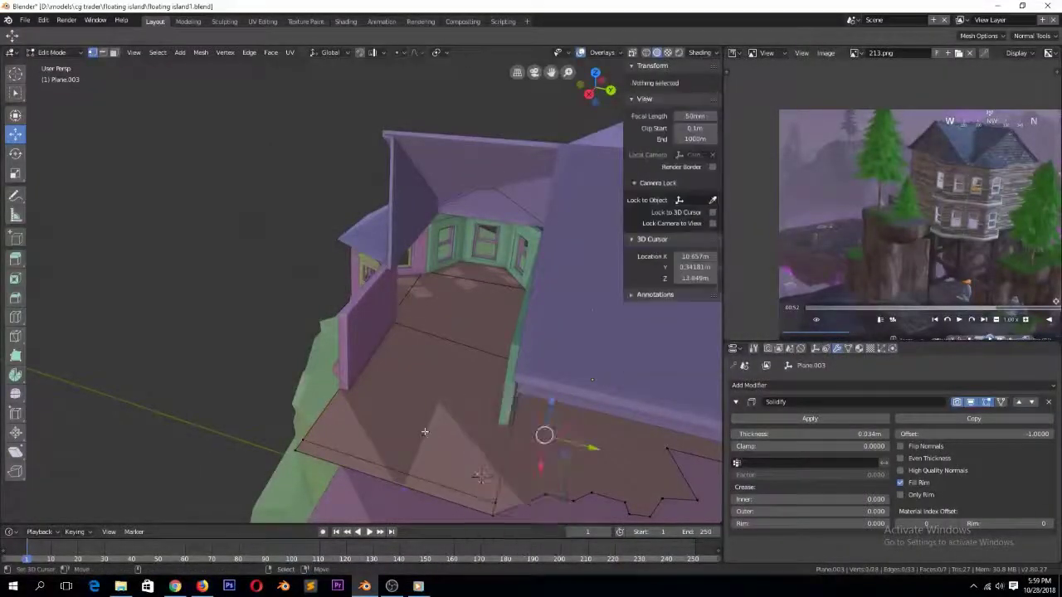
Knife a jagged hole outline near the upper floor's outer corner, delete the enclosed face and save the file
click(502, 474)
key(Return)
key(3)
right_click(462, 471)
key(x)
click(457, 455)
key(Tab)
key(ctrl+s)
Check the reference video, add a vertical loop cut to the partition wall and run a new section from it about 1.58 m along Y
click(421, 585)
click(423, 587)
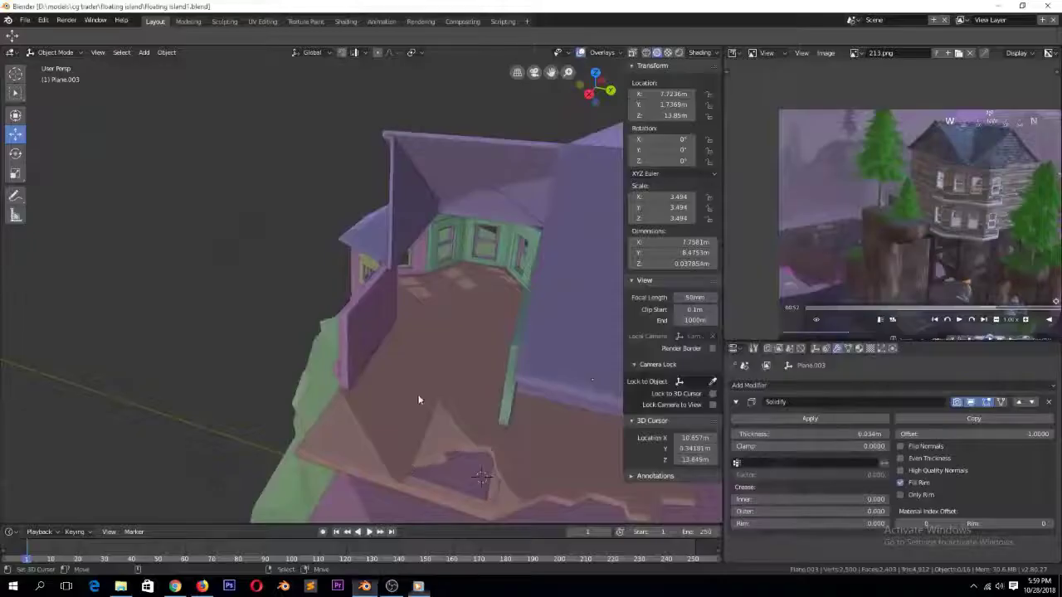
middle_drag(420, 400, 437, 370)
right_click(448, 274)
key(Tab)
key(ctrl+r)
click(467, 260)
right_click(470, 264)
key(ctrl+z)
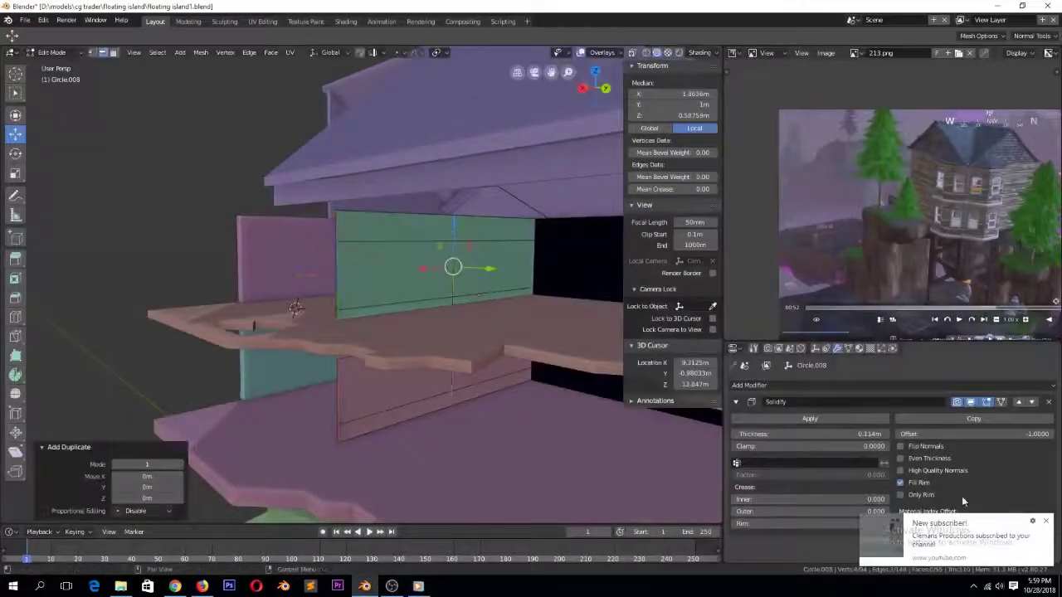
drag(490, 269, 571, 275)
scroll(509, 299, down, 3)
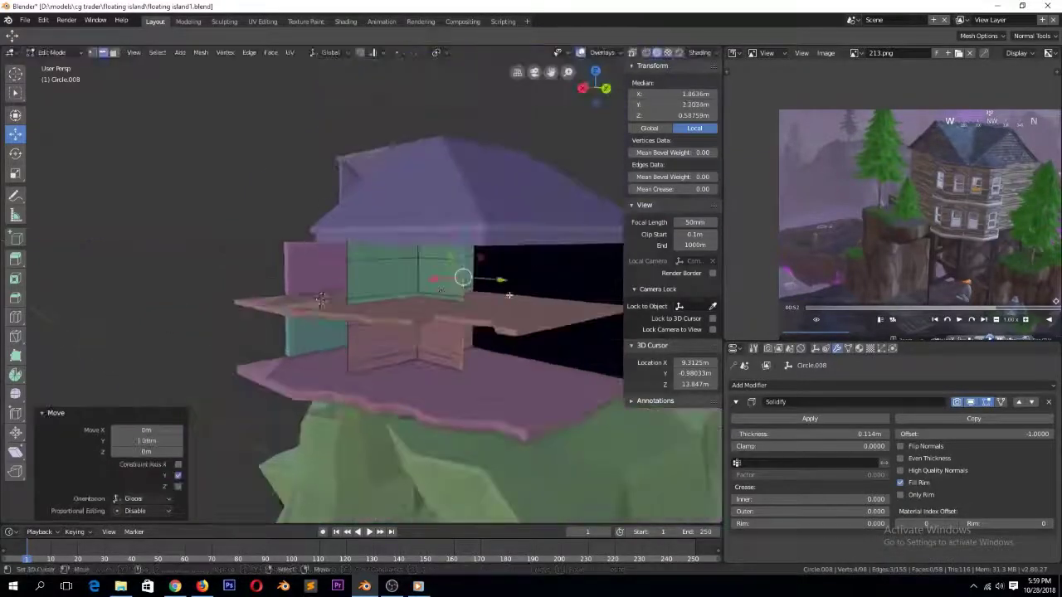
key(Tab)
scroll(500, 352, down, 3)
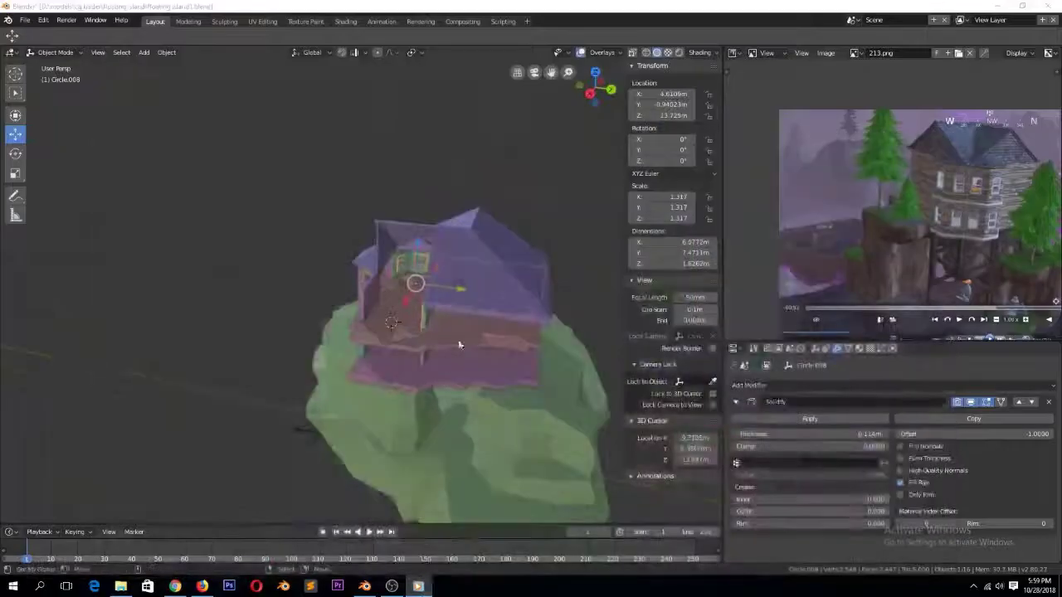
Select the linked geometry of the partition wall and move it along Y across the floor
key(KP_3)
scroll(446, 357, up, 3)
key(Tab)
middle_drag(462, 341, 374, 263)
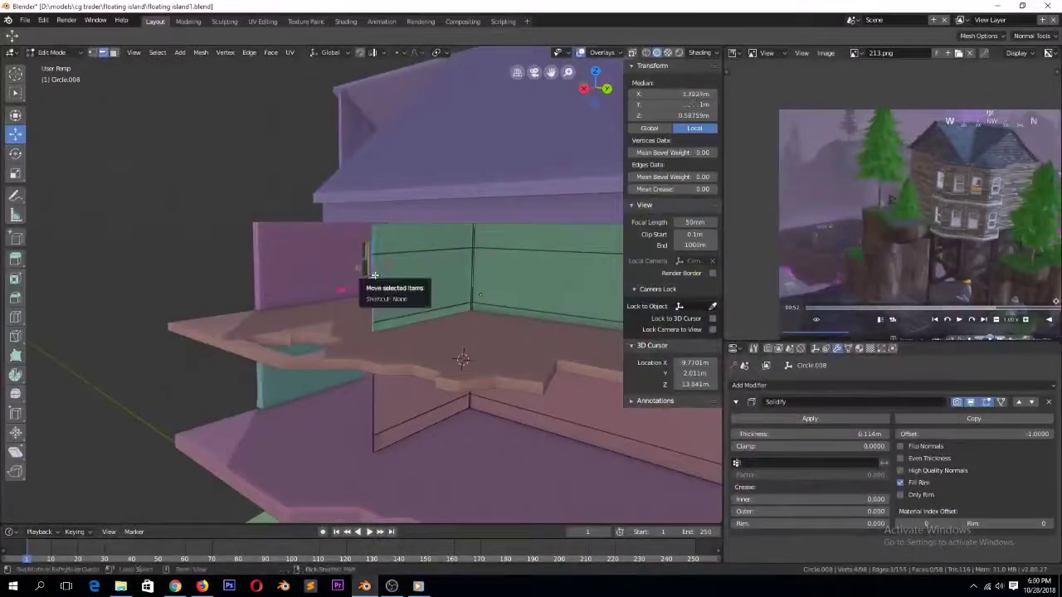
key(ctrl+l)
middle_drag(373, 403, 590, 268)
scroll(589, 268, down, 3)
key(KP_3)
scroll(532, 285, down, 3)
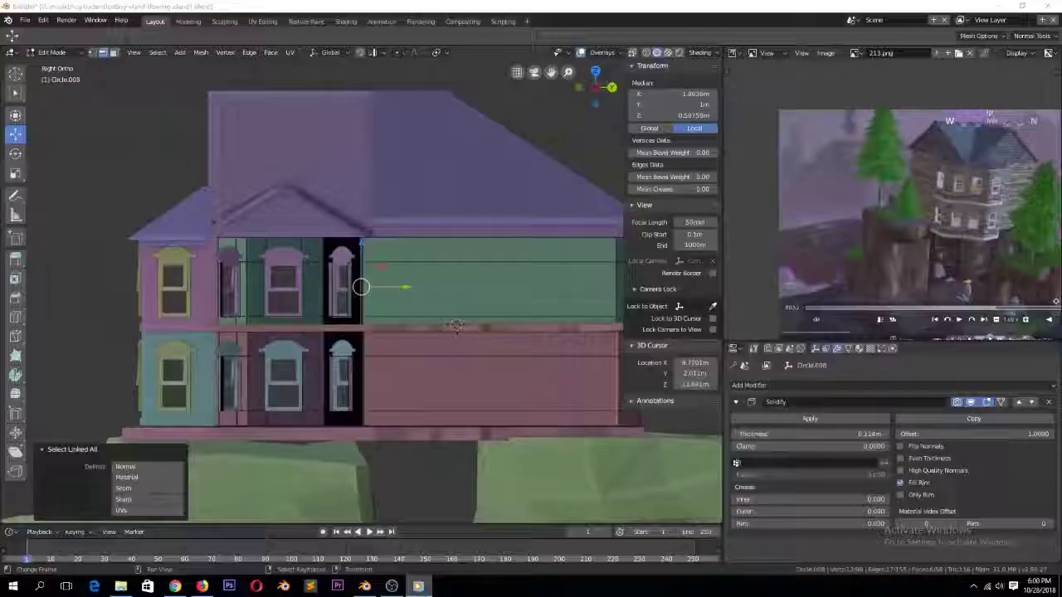
scroll(404, 349, down, 1)
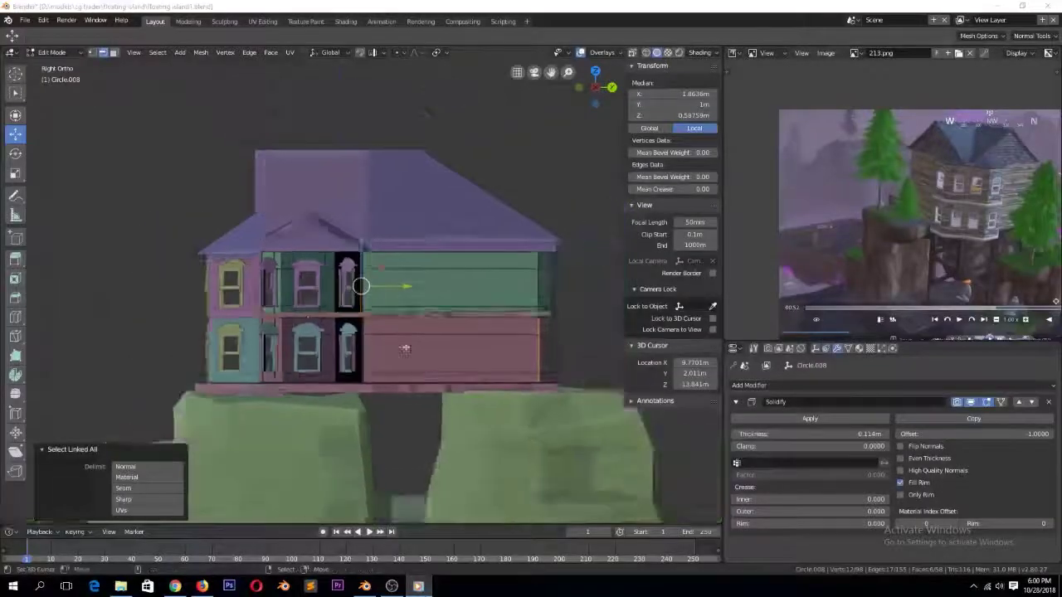
scroll(404, 348, up, 2)
key(g)
key(y)
click(441, 289)
middle_drag(440, 290, 361, 274)
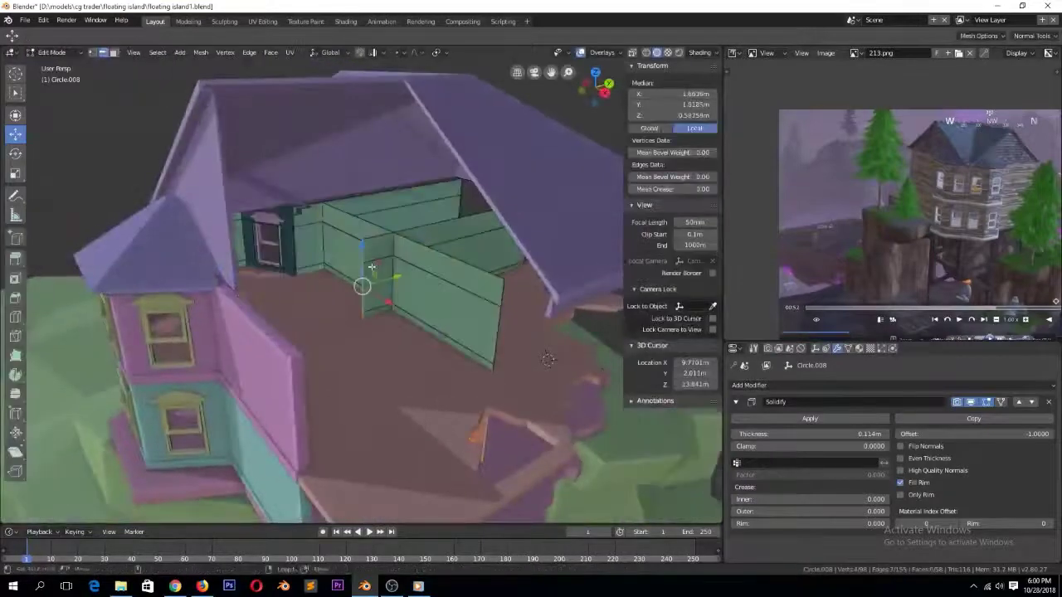
click(431, 274)
middle_drag(431, 273, 398, 367)
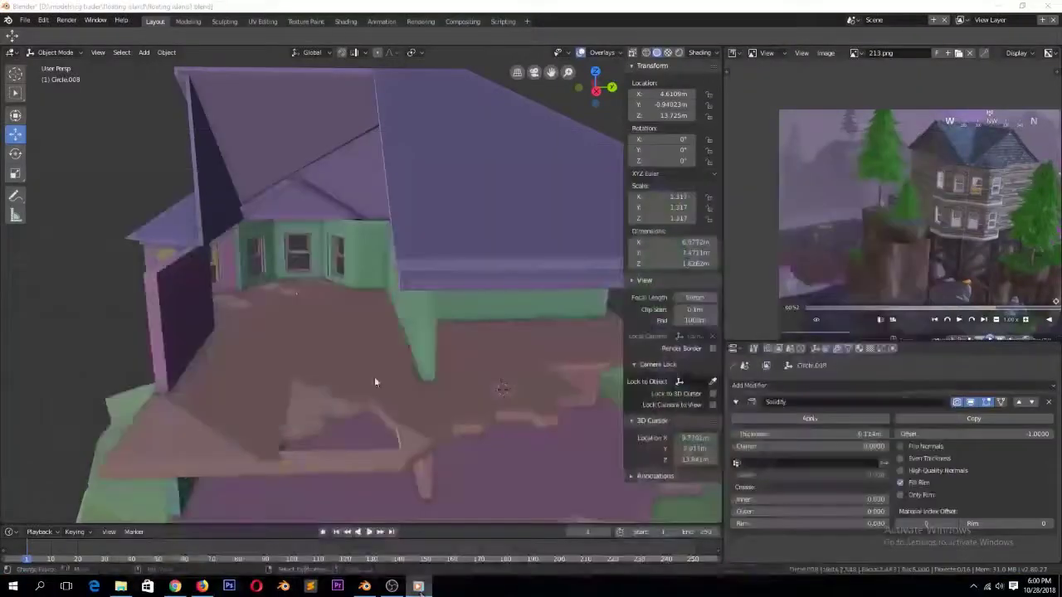
Duplicate the ground floor slab 3.6 m up along Z and set the copy's Solidify thickness to 0.014 m
middle_drag(373, 379, 339, 355)
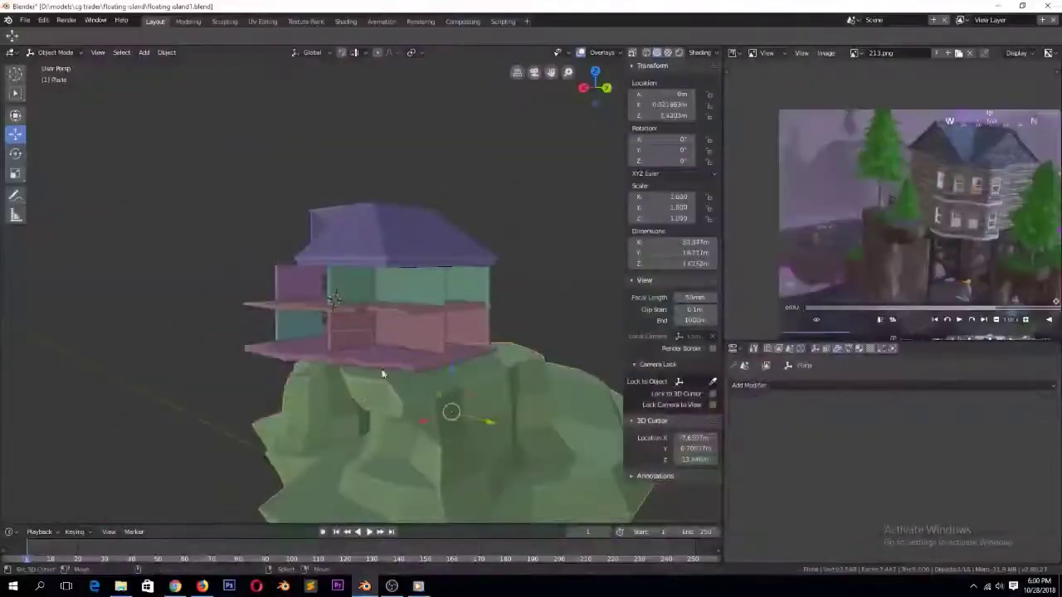
key(shift+d)
text(z3.6)
key(Return)
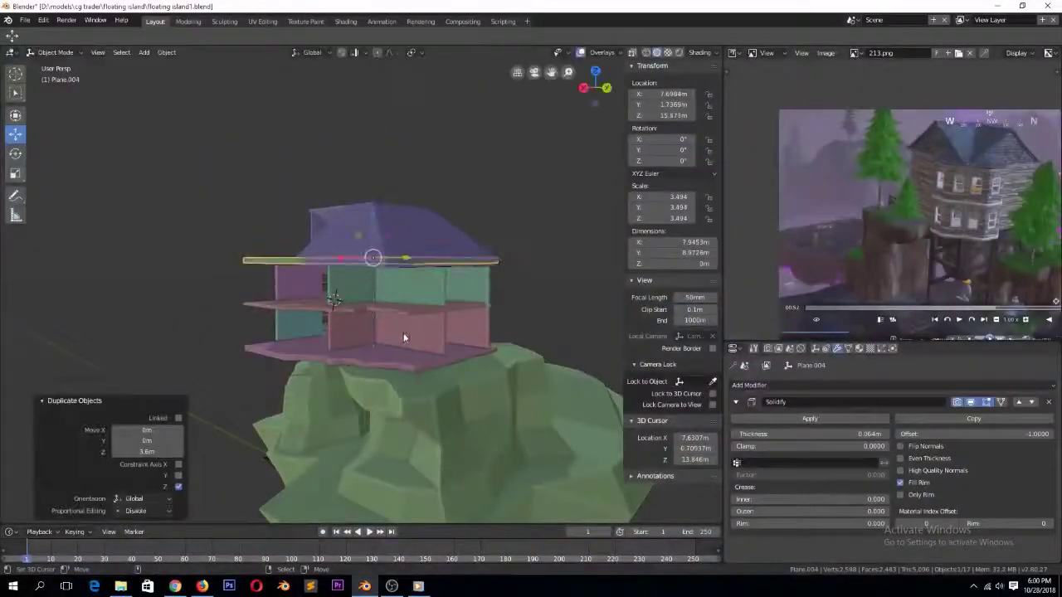
key(KP_1)
drag(780, 434, 766, 435)
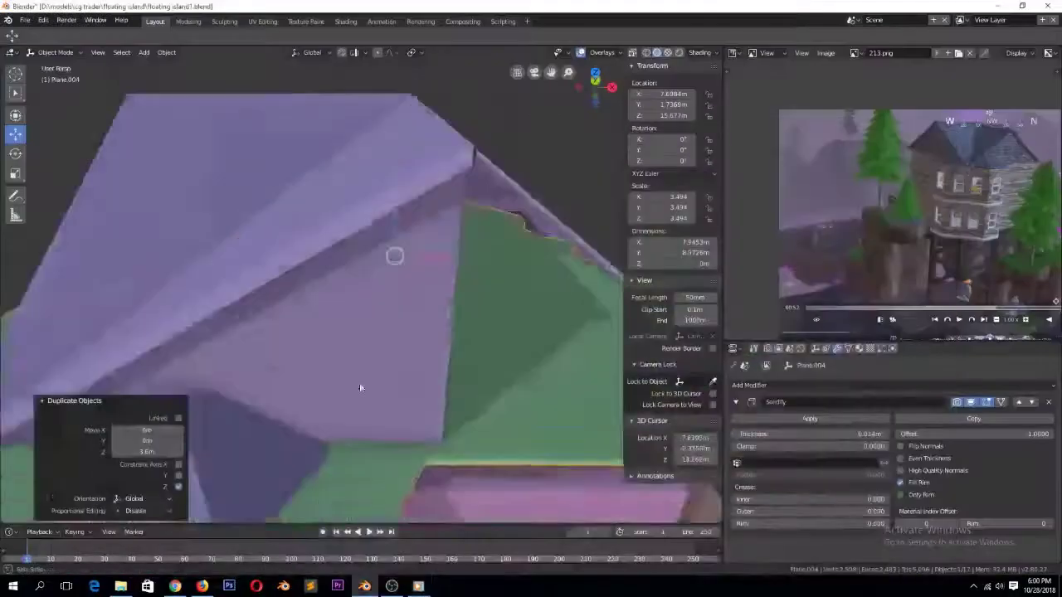
Delete the front and side bay outlines from the top floor slab
middle_drag(360, 386, 413, 355)
key(Tab)
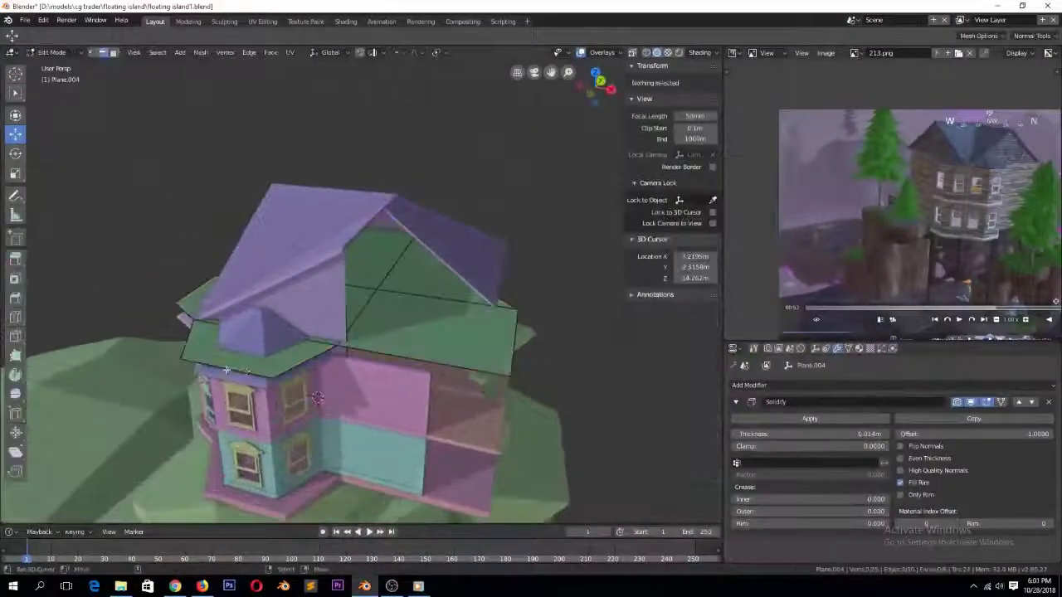
right_click(241, 370)
key(x)
click(225, 345)
middle_drag(228, 342, 303, 384)
right_click(278, 401)
key(x)
click(278, 411)
Move the top floor's outer edges inward, including the side edge along X, to fit under the roof, and save the file
drag(294, 332, 300, 326)
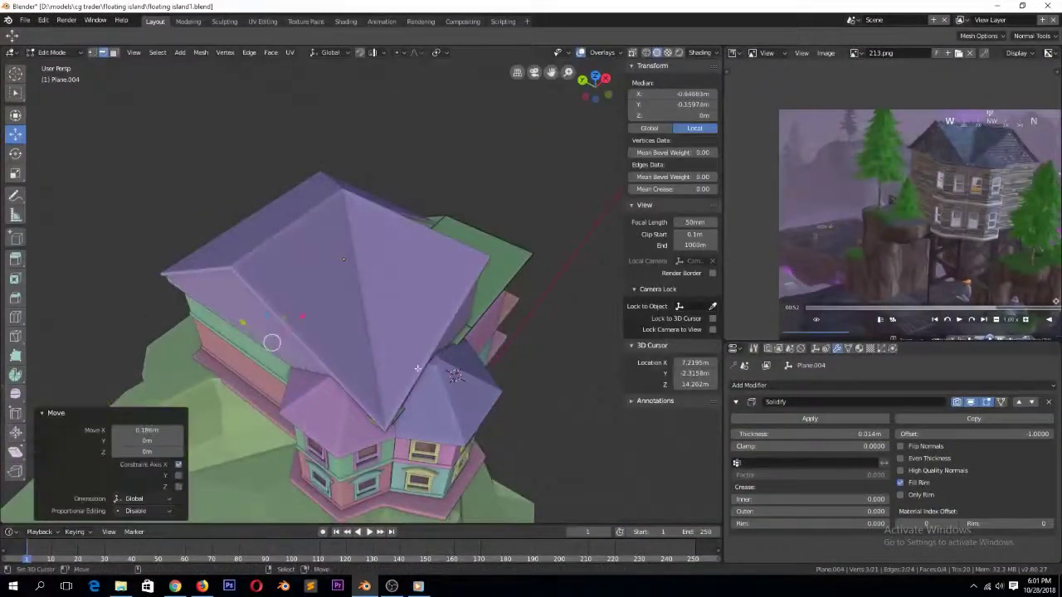
key(g)
key(x)
click(417, 365)
key(Tab)
middle_drag(417, 365, 358, 333)
key(Tab)
right_click(308, 386)
click(305, 391)
key(Tab)
key(ctrl+s)
Add a loop cut across the top floor close to its open outer edge
click(327, 404)
middle_drag(327, 403, 369, 368)
scroll(369, 368, up, 3)
key(Tab)
click(351, 440)
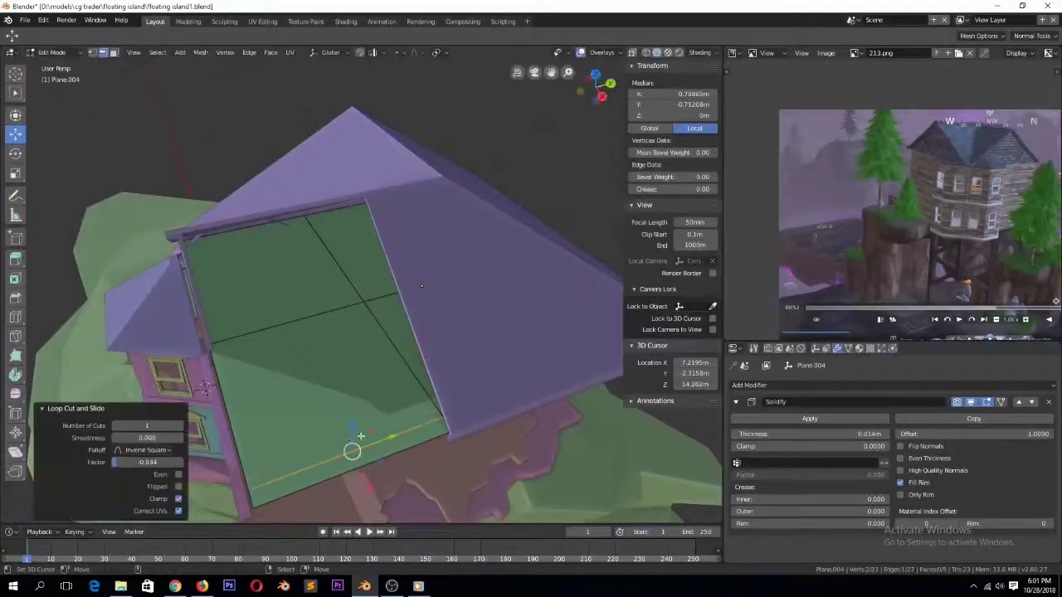
Knife a jagged break into the open corner of the top floor, delete the enclosed faces and save the file
key(alt+a)
click(378, 386)
key(Return)
key(3)
right_click(396, 413)
key(x)
click(405, 454)
key(Tab)
key(ctrl+s)
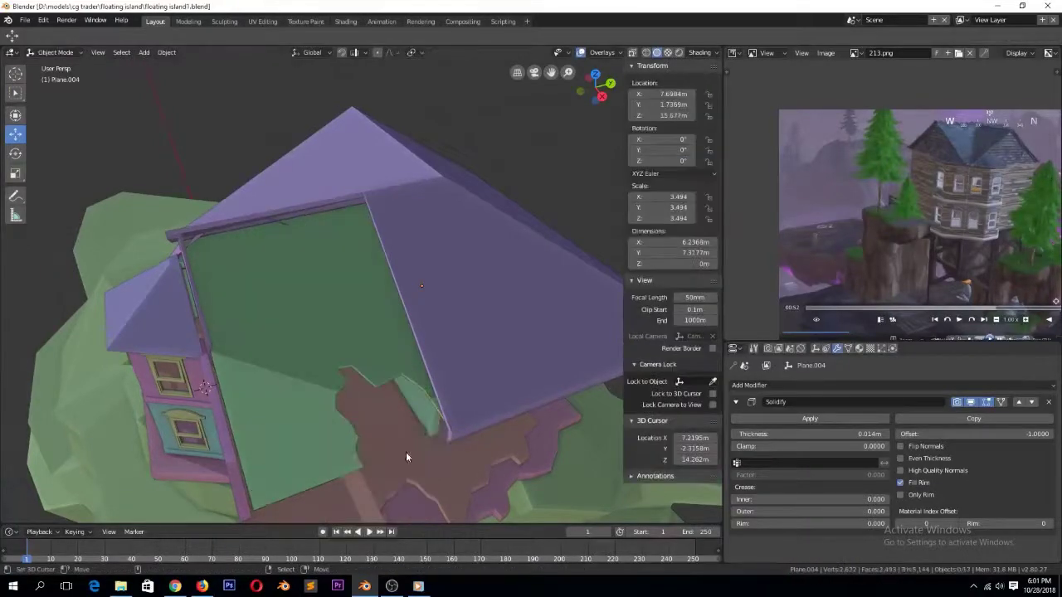
Check the reference footage, add a cube beside the island and scale it to 0.2 in X and Y
middle_drag(405, 453, 442, 417)
click(418, 585)
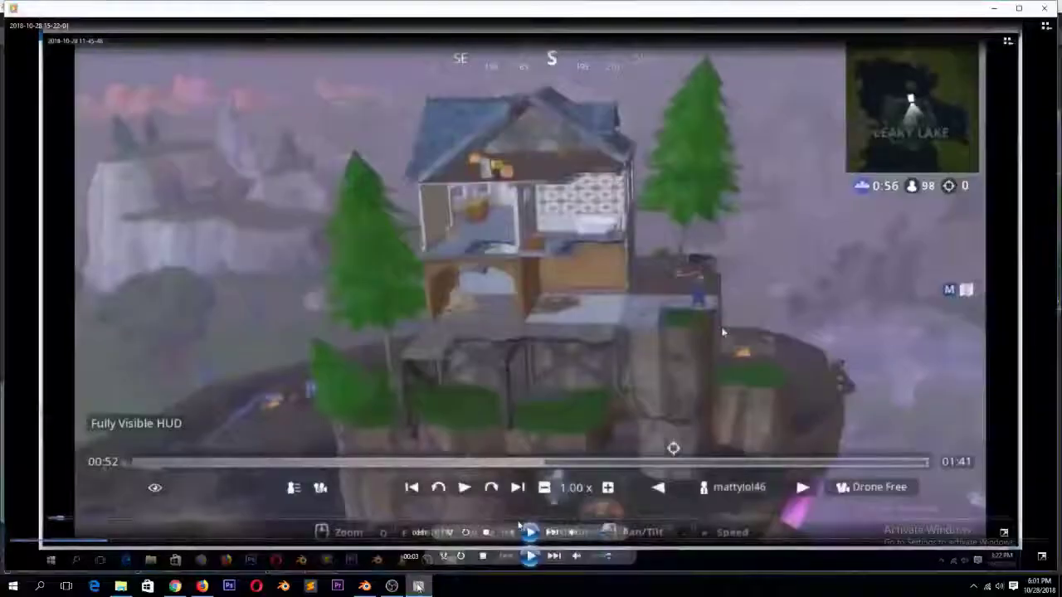
click(418, 588)
scroll(351, 398, down, 4)
middle_drag(351, 398, 346, 421)
key(KP_7)
click(456, 326)
click(462, 368)
key(shift+a)
mouse_move(463, 367)
click(507, 375)
key(s)
key(shift+z)
click(474, 377)
Narrow the cube further in X and Y only, forming a slim upright post
key(KP_1)
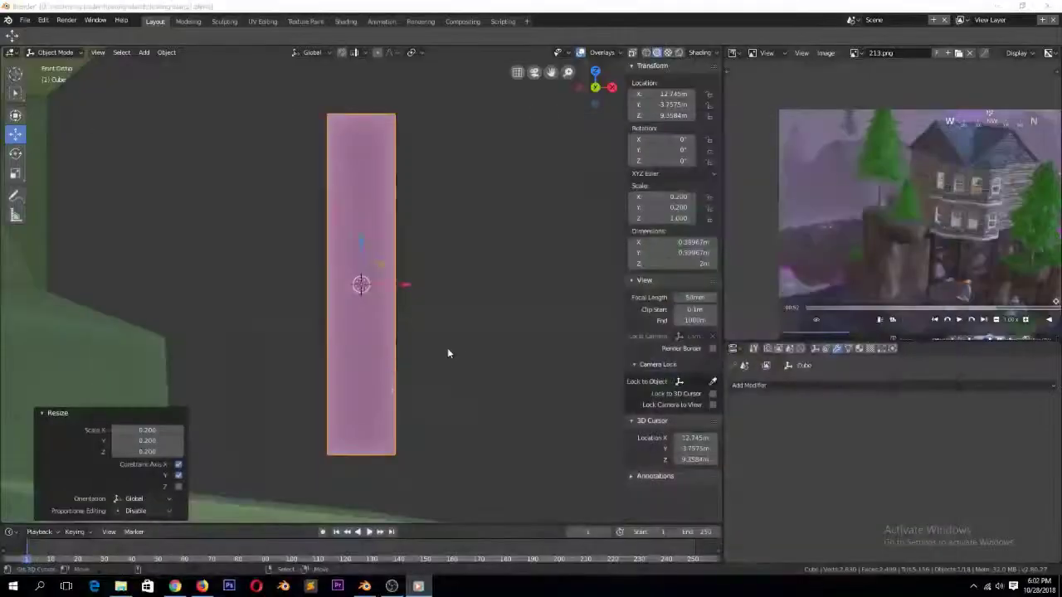
click(446, 344)
key(s)
key(shift+z)
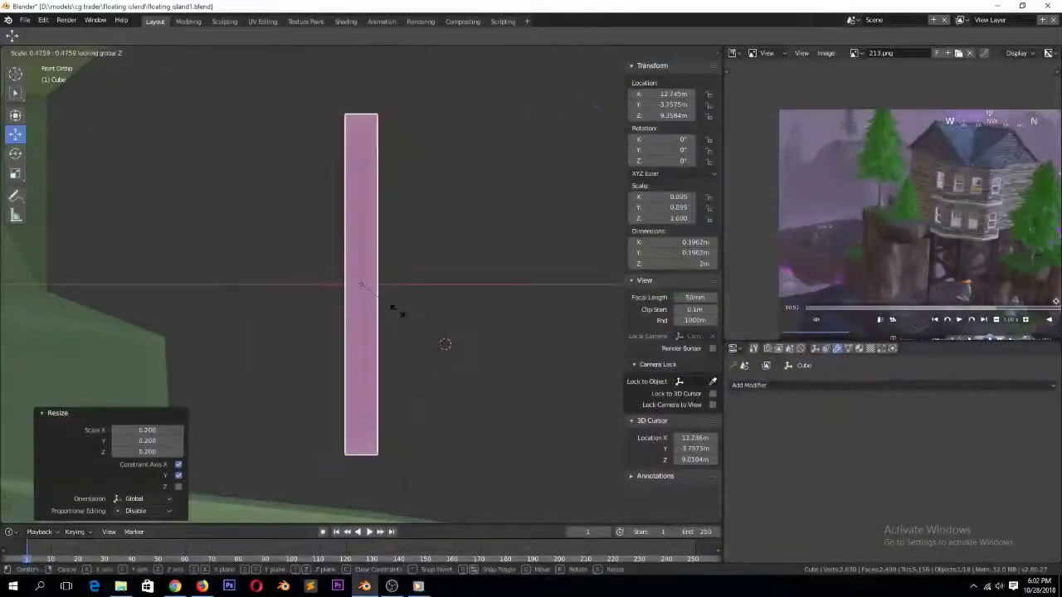
click(402, 313)
Apply the post's scale, save the file and add a Bevel modifier with a width of 0.01 m
middle_drag(404, 316, 636, 424)
key(ctrl+a)
click(223, 283)
key(ctrl+s)
click(749, 385)
click(852, 258)
drag(808, 434, 829, 434)
Add three loop cuts across the post and shift a middle vertex off its straight edge
key(Tab)
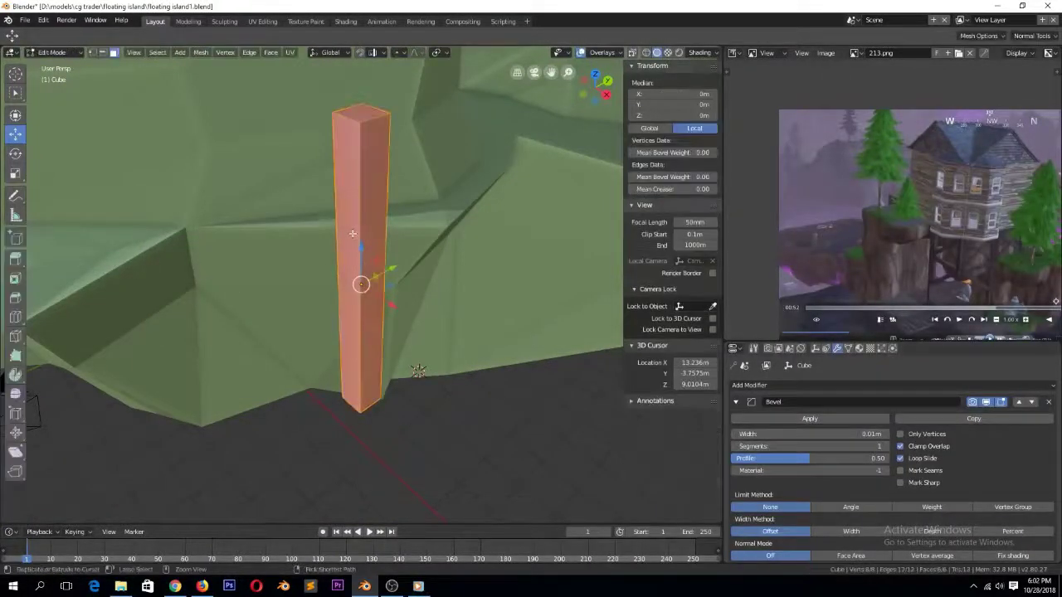
scroll(353, 233, up, 1)
click(365, 282)
right_click(368, 289)
key(1)
right_click(384, 285)
drag(422, 276, 420, 258)
Move individual vertices on the post's cuts to give it an uneven, hand-hewn shape
middle_drag(407, 259, 437, 266)
key(g)
key(z)
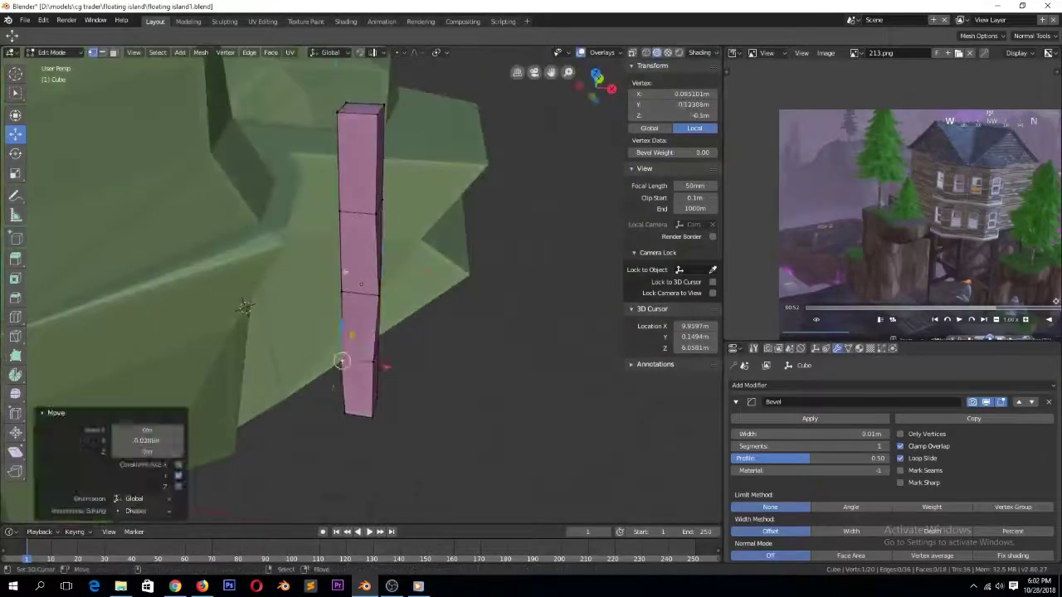
drag(362, 116, 363, 116)
middle_drag(364, 120, 358, 311)
right_click(368, 365)
drag(383, 380, 387, 384)
key(Tab)
middle_drag(387, 384, 399, 396)
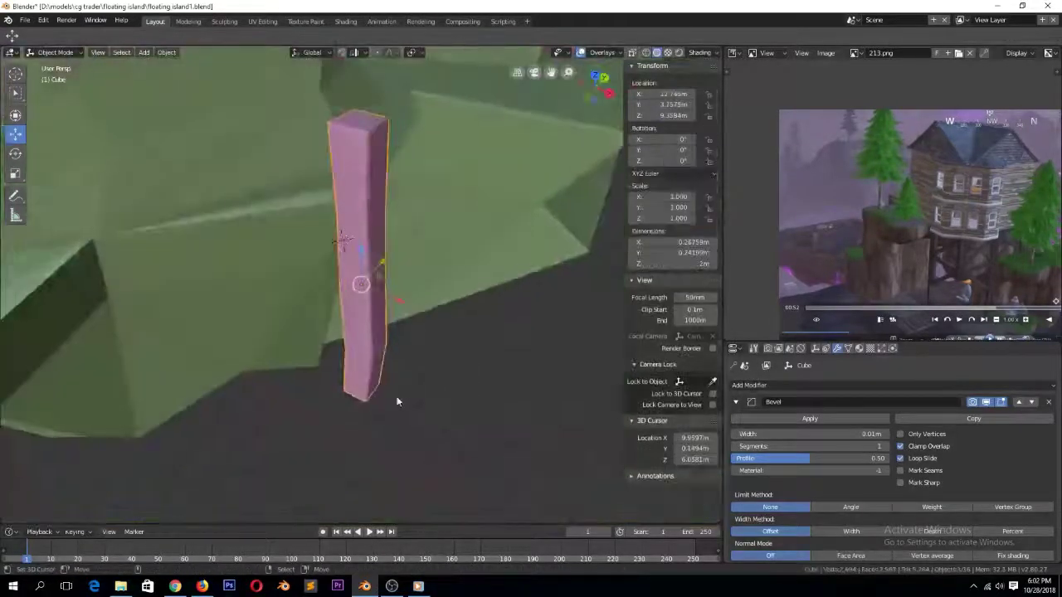
Place the post under the front corner of the house's base slab, raising it 1.57 m in Z, and save the file
key(KP_7)
scroll(402, 369, down, 5)
key(g)
click(121, 336)
key(KP_1)
scroll(164, 300, down, 3)
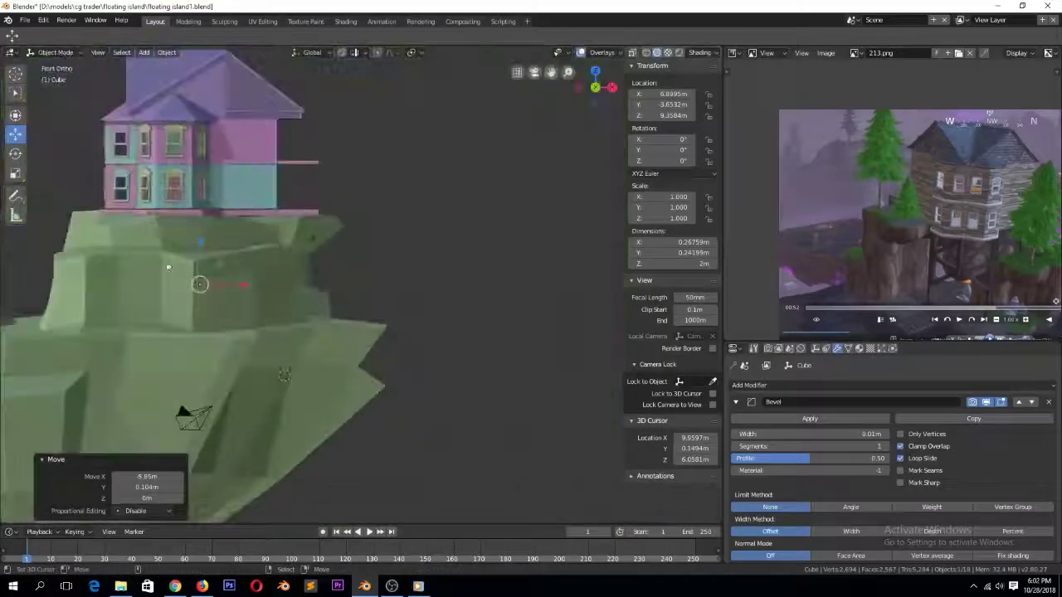
scroll(157, 294, up, 3)
drag(83, 242, 83, 168)
middle_drag(83, 168, 237, 123)
key(ctrl+s)
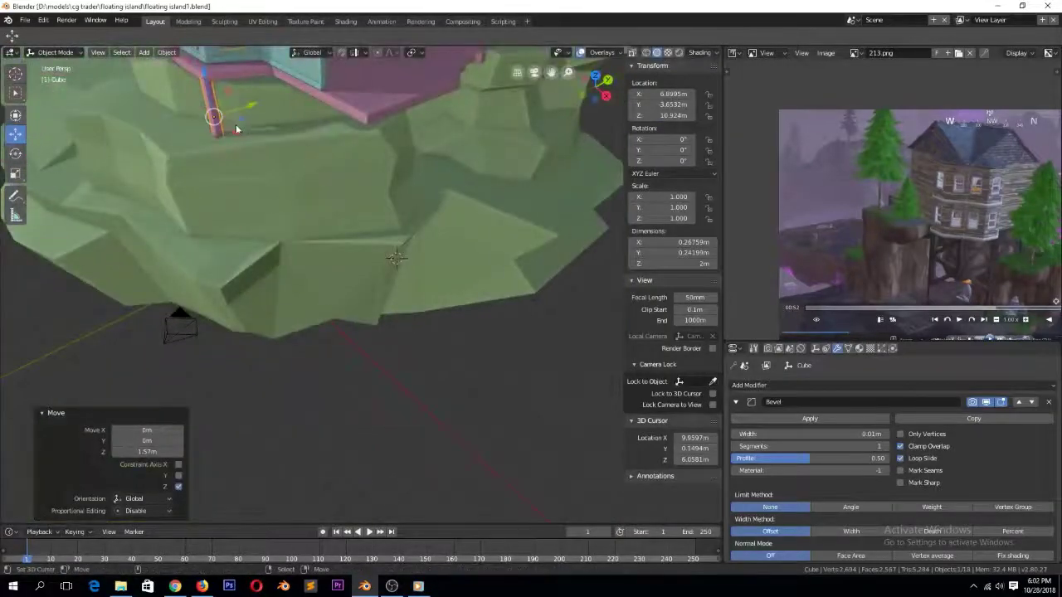
Mark seams along one lengthwise edge of the post and around the edges of its two ends
key(KP_Decimal)
key(Tab)
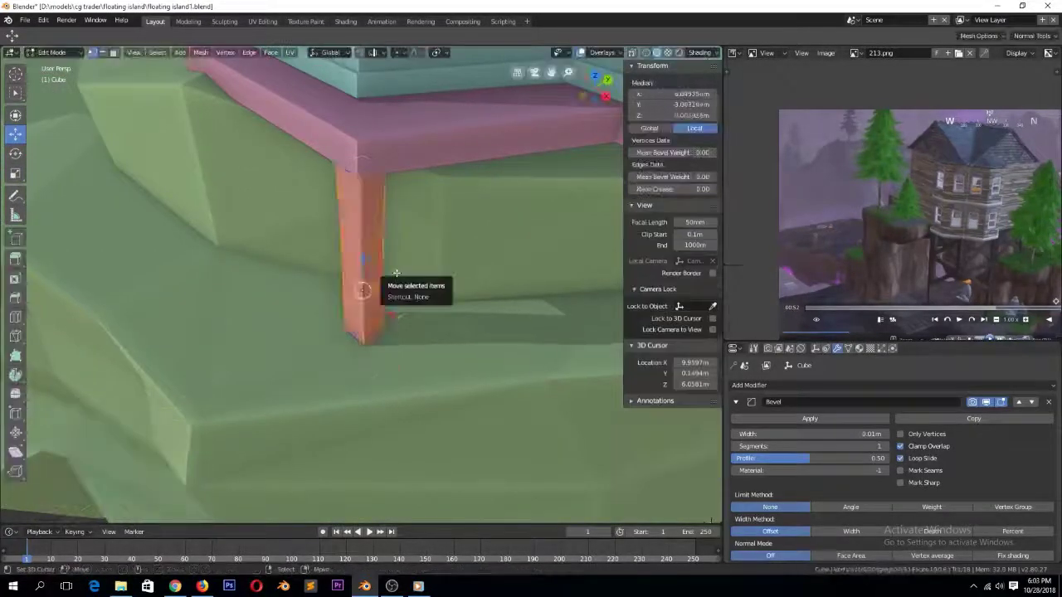
key(alt+z)
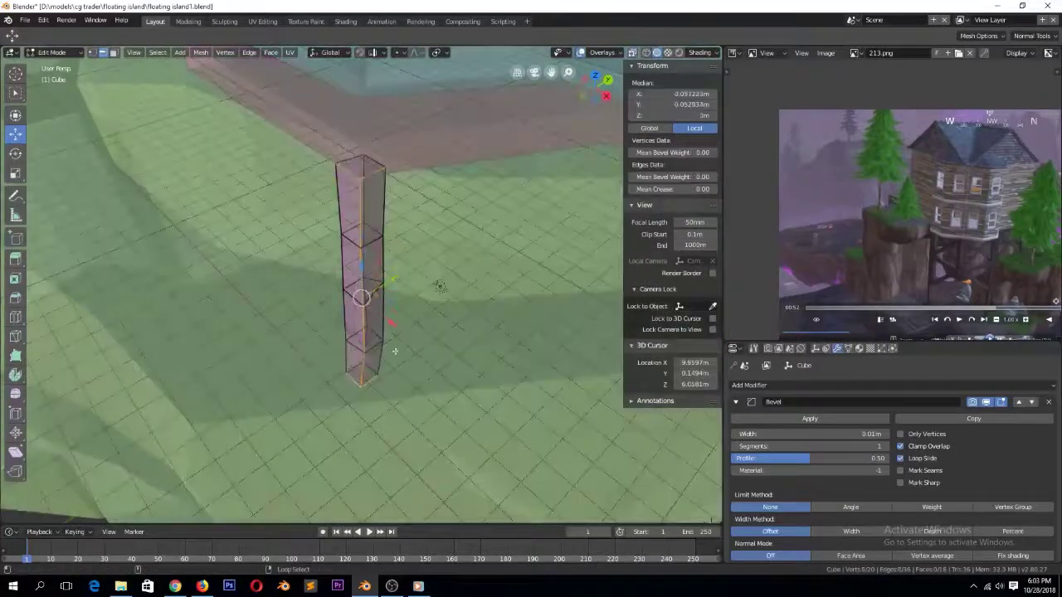
alt+shift+click(373, 184)
key(ctrl+e)
key(ctrl+e)
click(209, 55)
mouse_move(249, 52)
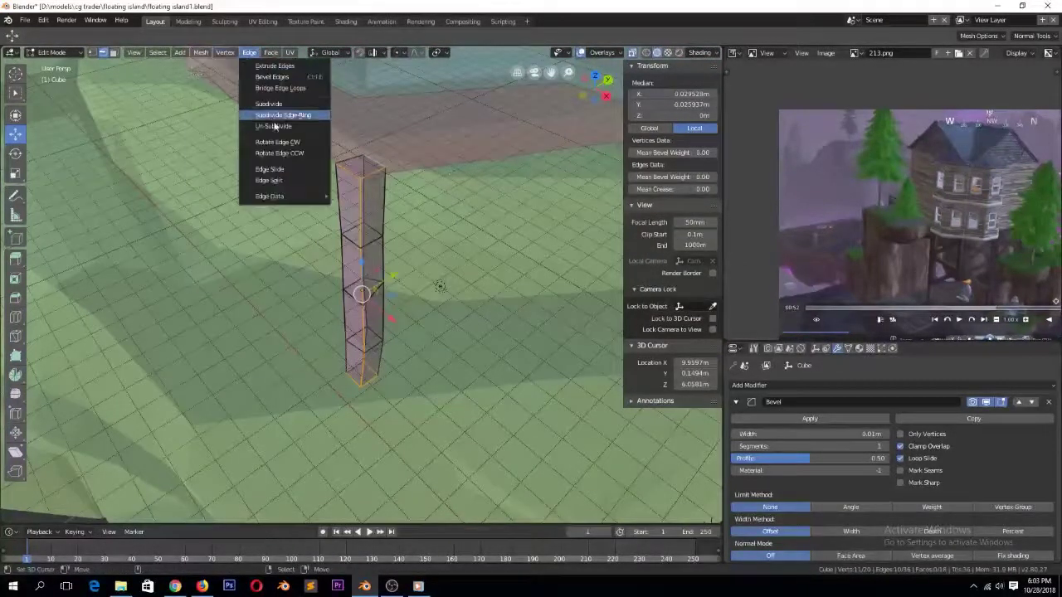
click(291, 156)
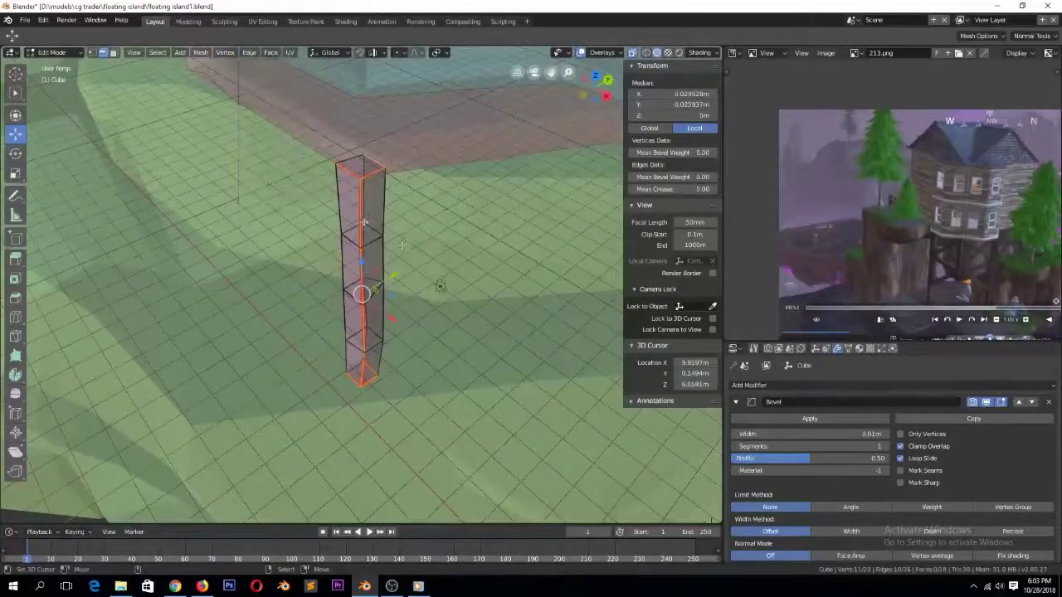
Duplicate the post within its mesh and offset the copy along Y so it stands beside the original
right_click(399, 245)
drag(395, 265, 418, 255)
key(Tab)
key(alt+z)
middle_drag(456, 286, 431, 298)
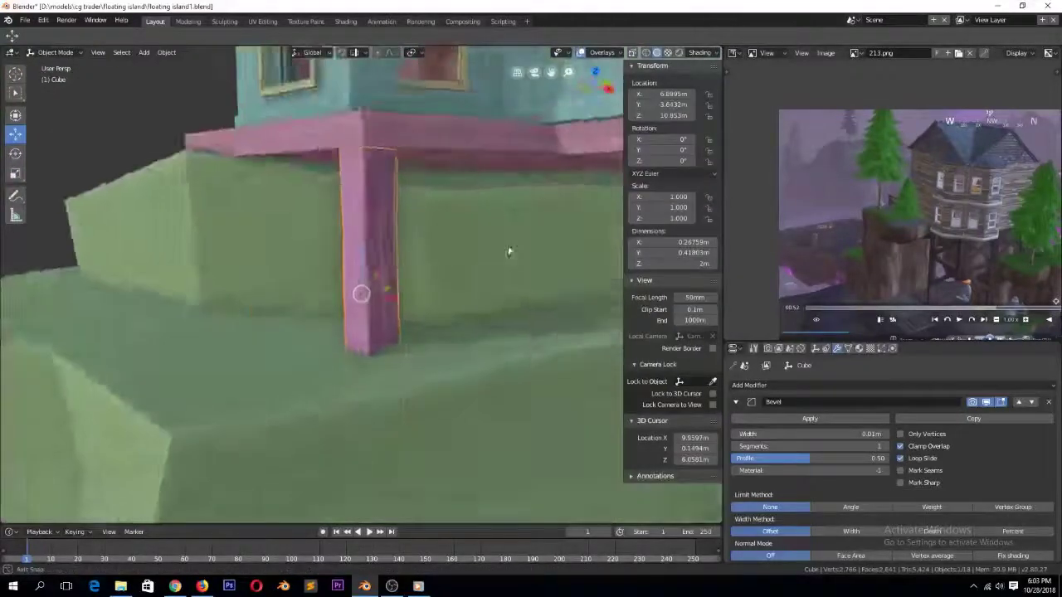
middle_drag(509, 249, 509, 279)
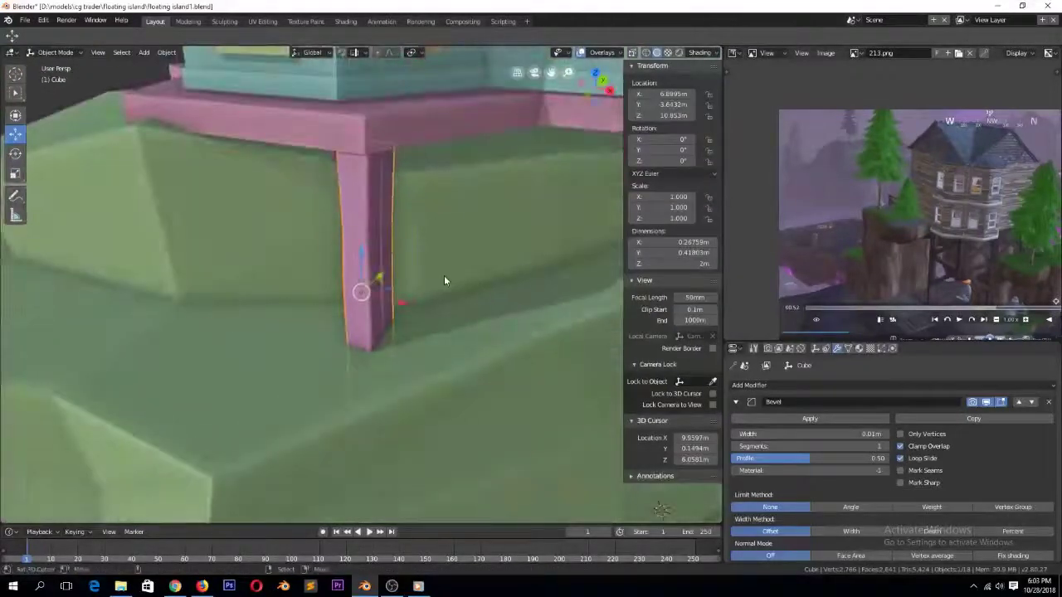
Duplicate the second post, rotate the copy by -45° and move it along Y as a diagonal brace
key(KP_3)
key(Tab)
key(shift+d)
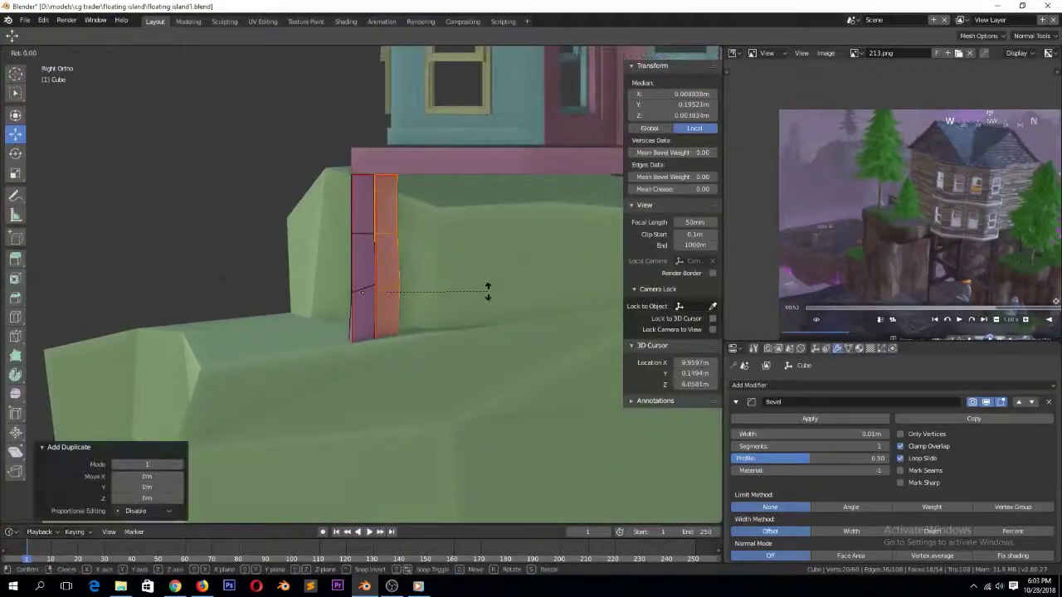
text(-45)
key(Return)
drag(434, 292, 542, 294)
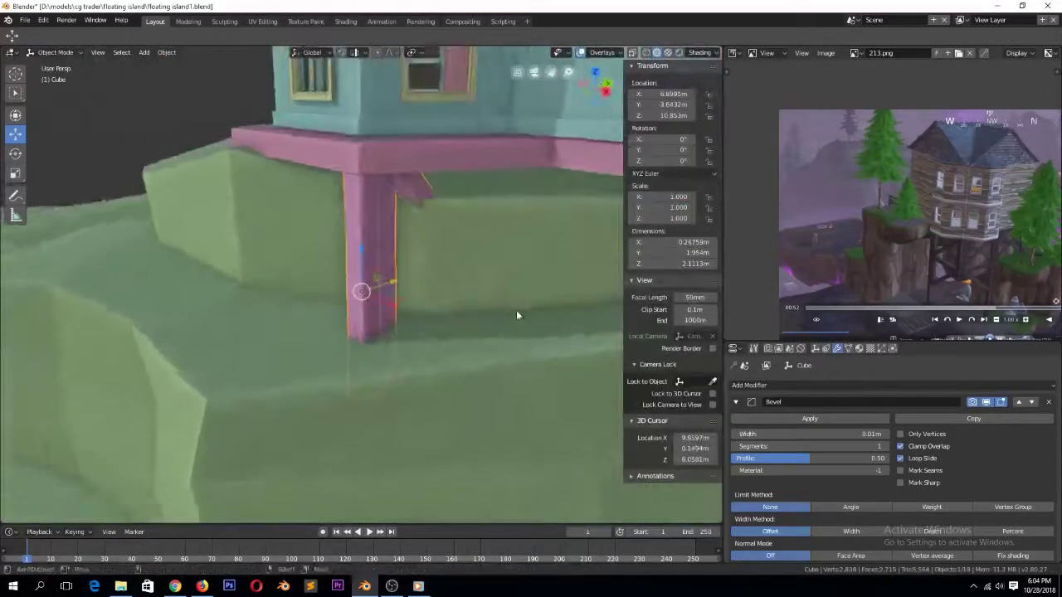
Select the whole second upright post and move it 1.46 m along Y
middle_drag(516, 310, 481, 309)
key(Tab)
key(KP_3)
key(ctrl+l)
right_click(379, 288)
key(ctrl+l)
click(536, 298)
Turn on X-ray and shift the second upright post farther along Y to the brace's lower end
key(z)
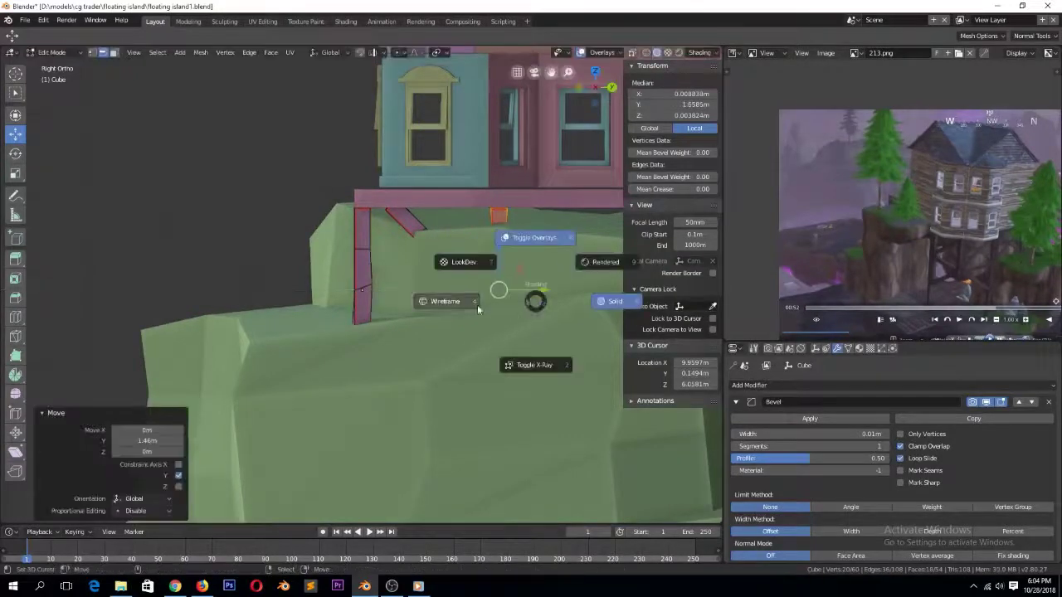
click(535, 363)
key(g)
key(y)
key(3)
click(534, 357)
key(ctrl+l)
drag(569, 290, 568, 290)
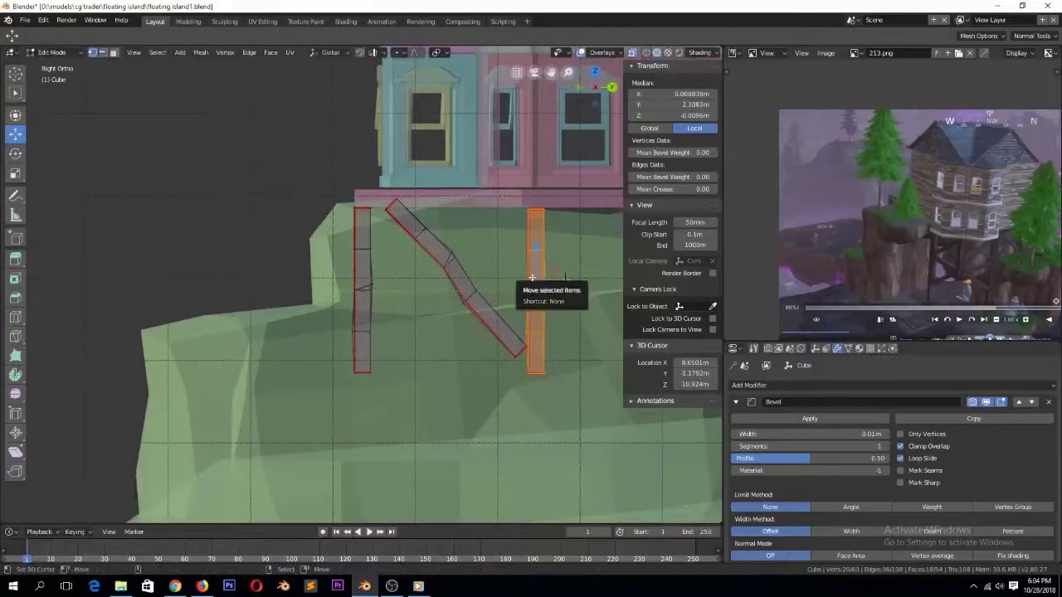
Move the brace's lower end vertices onto the foot of the second post, saving the file along the way
click(510, 361)
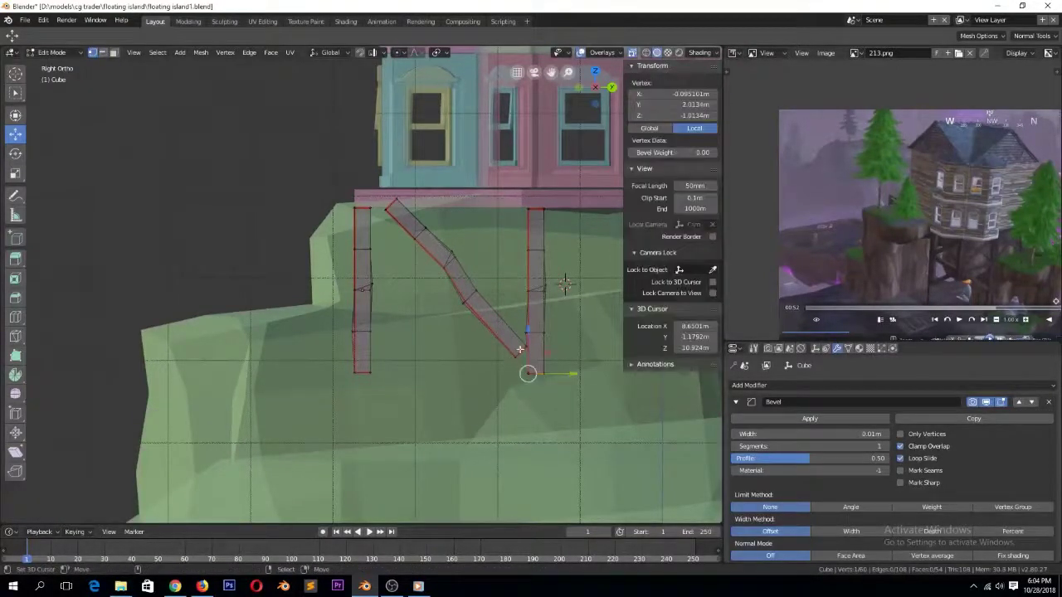
key(KP_Decimal)
right_click(356, 202)
key(Tab)
key(ctrl+s)
click(360, 210)
key(Tab)
key(alt+a)
key(c)
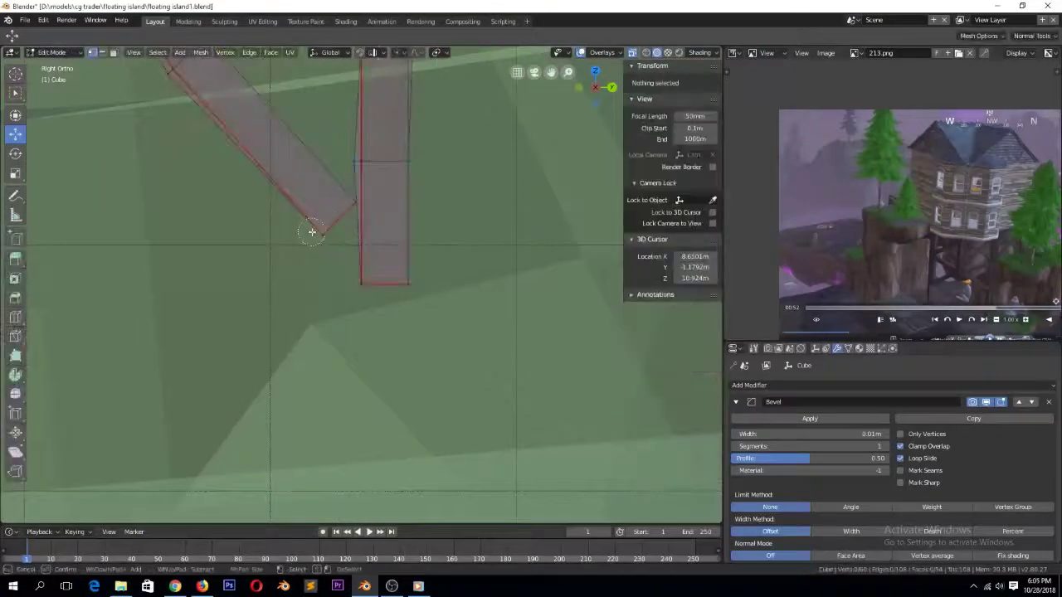
click(318, 234)
right_click(322, 235)
click(378, 288)
Circle-select the brace's upper end and move and rotate it to fit the top of the first post
scroll(375, 282, down, 5)
click(201, 99)
key(KP_Decimal)
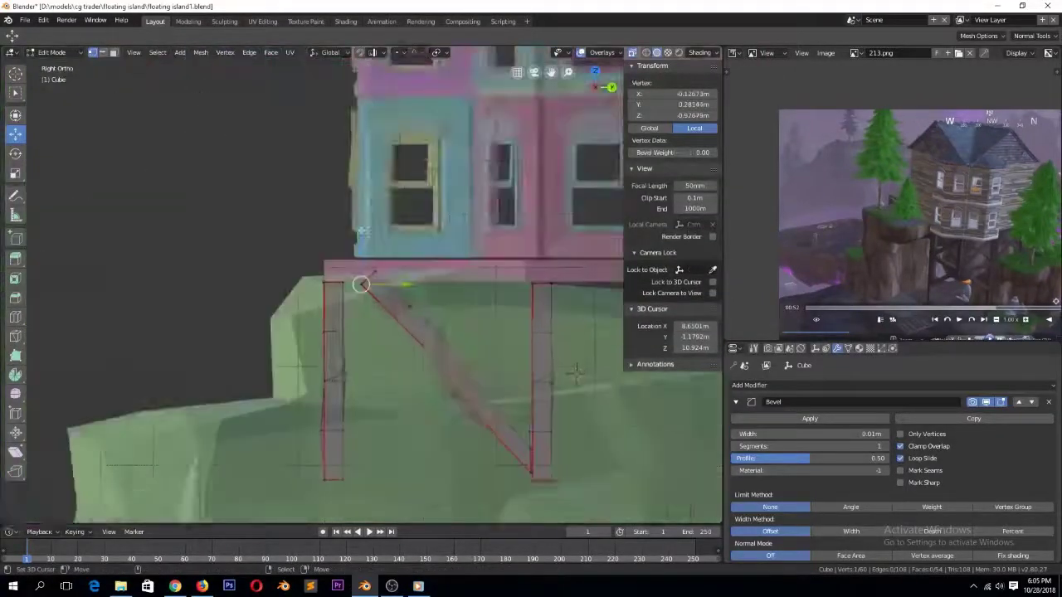
scroll(332, 258, up, 3)
key(c)
drag(380, 264, 352, 286)
click(331, 322)
key(r)
click(431, 304)
key(g)
click(421, 314)
Reposition the brace's middle vertices to even out its run between the two posts
key(c)
click(434, 334)
key(g)
click(484, 383)
key(Tab)
scroll(501, 368, down, 3)
middle_drag(502, 368, 541, 394)
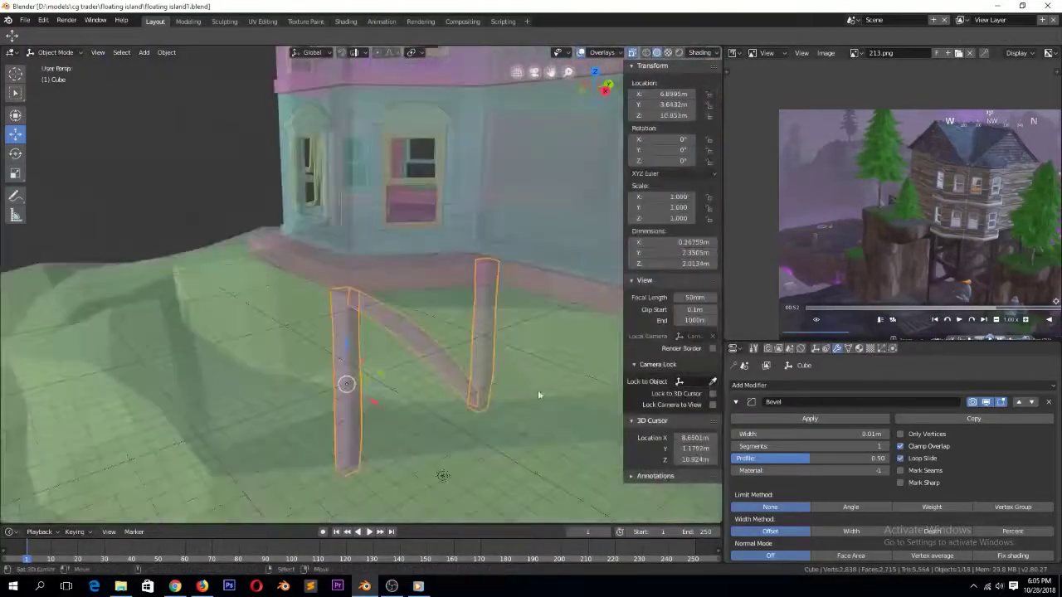
Duplicate the diagonal brace, offset the copy sideways and mirror it along Y to form a cross between the posts
key(Tab)
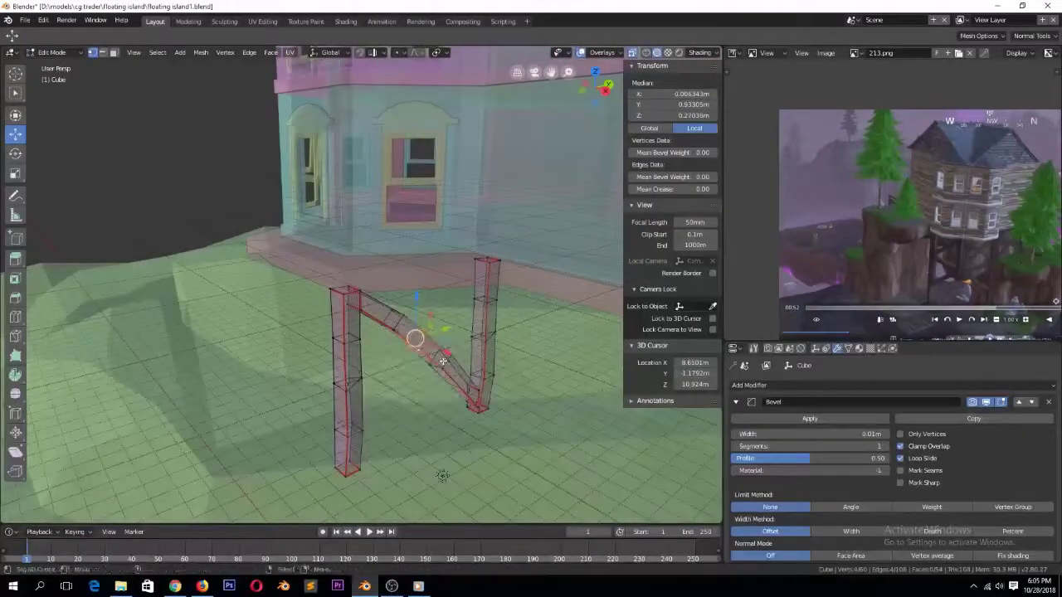
key(ctrl+l)
click(471, 390)
key(KP_7)
key(shift+d)
right_click(429, 216)
drag(429, 215, 413, 215)
key(KP_3)
key(ctrl+m)
key(y)
click(453, 303)
key(Tab)
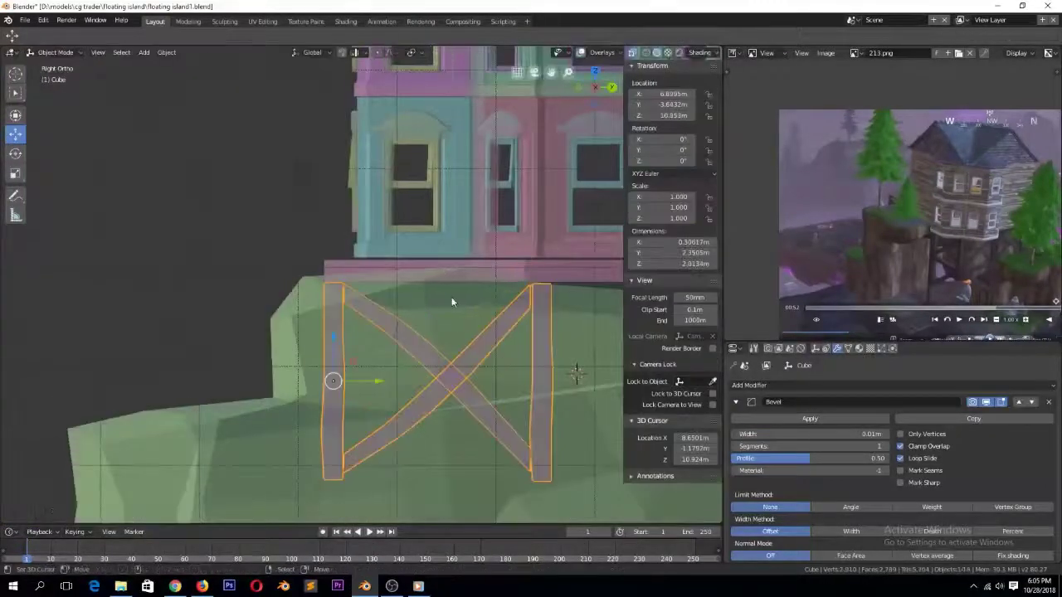
Make a linked duplicate of the braced frame, rotate it 90° about Z and place it beside the corner post under the front edge
middle_drag(419, 324, 398, 352)
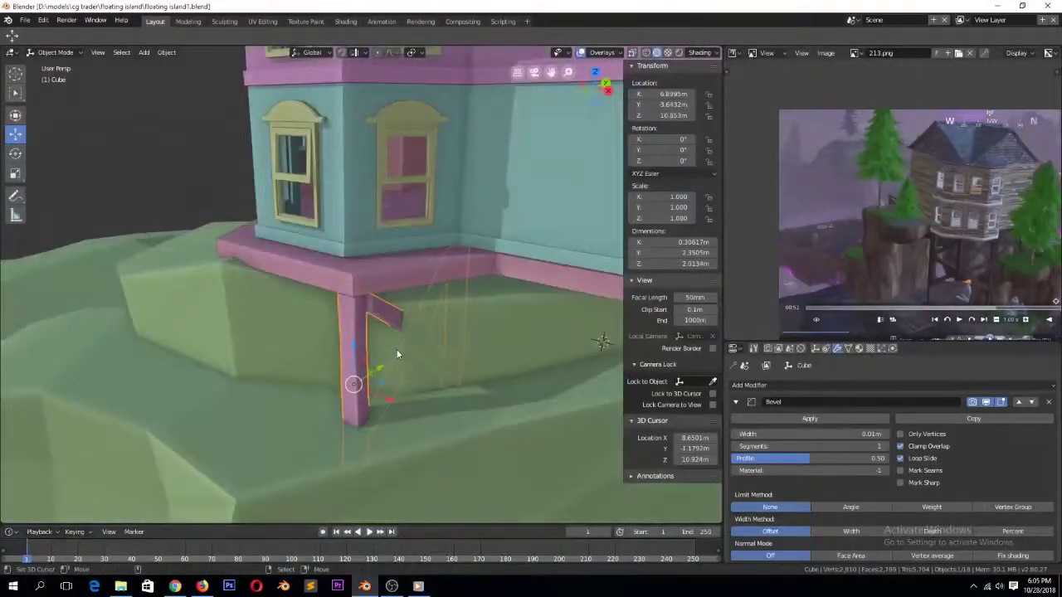
key(alt+d)
click(423, 344)
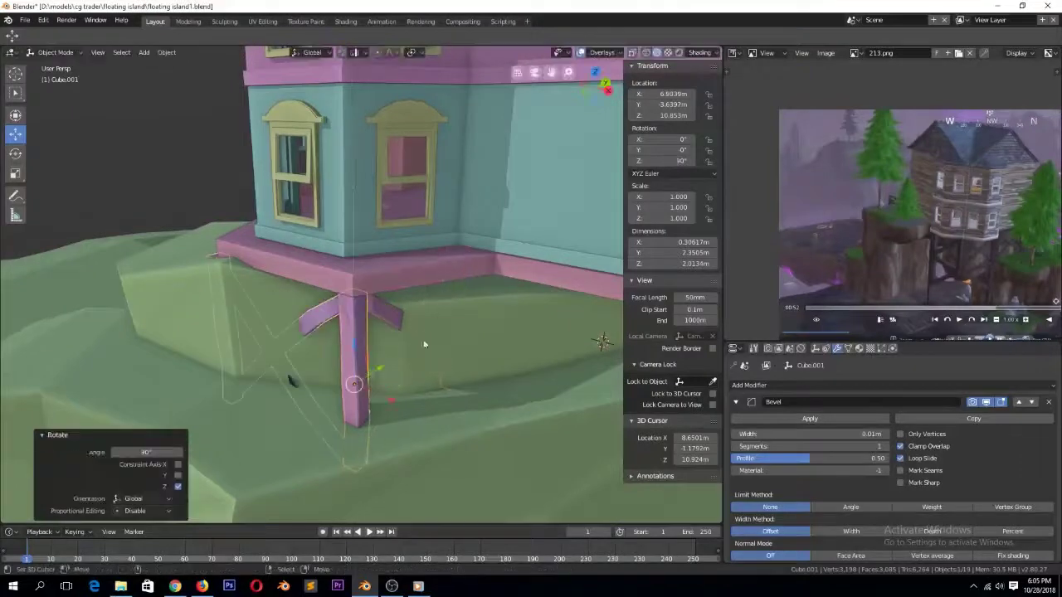
click(421, 340)
middle_drag(420, 340, 473, 375)
click(404, 392)
middle_drag(405, 394, 293, 333)
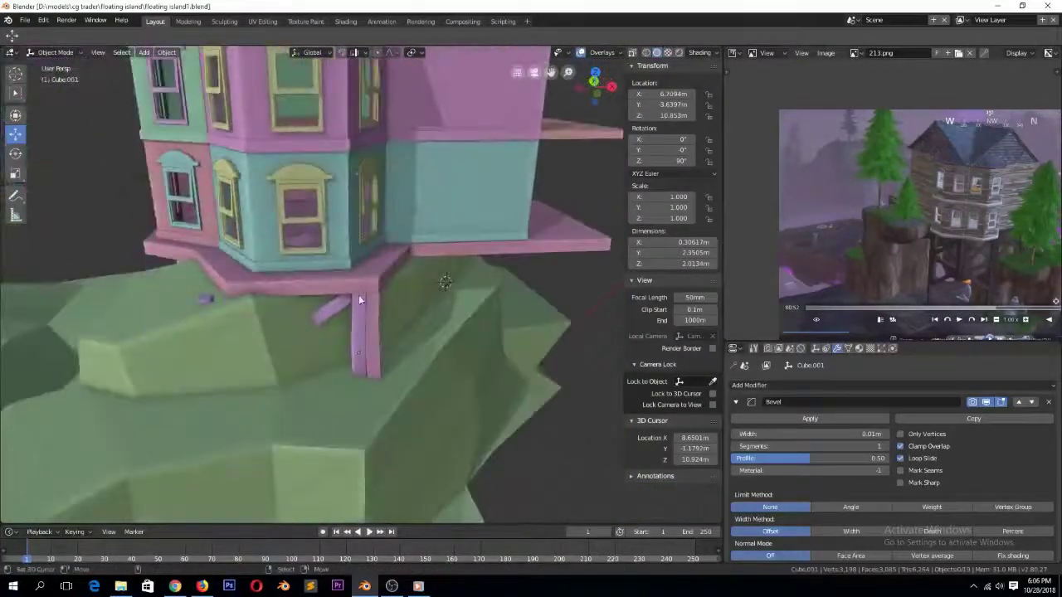
Move the island's rock vertices behind the front frame inward so the terrain clears the posts and braces
right_click(325, 349)
key(Tab)
right_click(253, 299)
ctrl+right_click(277, 382)
middle_drag(350, 258, 295, 244)
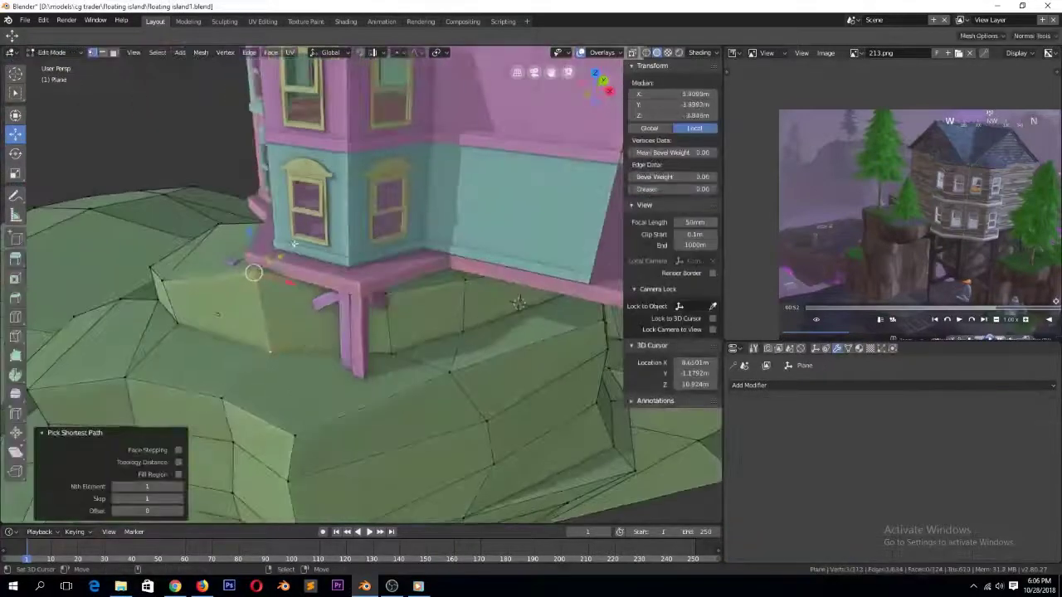
click(342, 217)
right_click(164, 286)
key(g)
click(208, 316)
key(Tab)
Correct the mesh normals of the crossed brace frame and save the file
middle_drag(177, 419, 227, 389)
scroll(226, 389, up, 3)
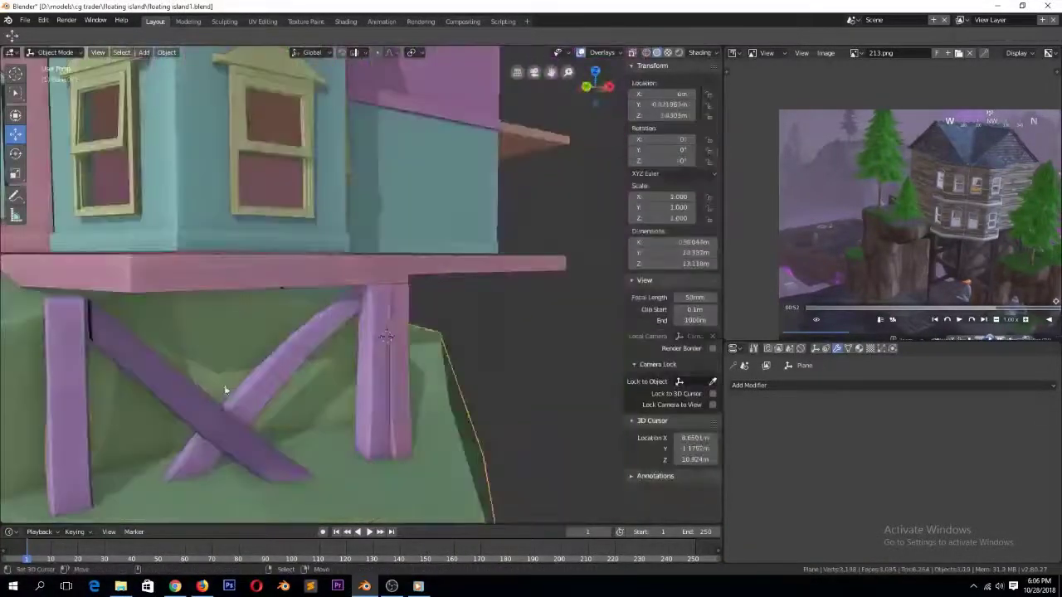
right_click(226, 388)
key(Tab)
click(200, 53)
click(200, 52)
mouse_move(248, 190)
click(299, 192)
key(Tab)
key(ctrl+s)
Move the base slab's front edge inward along Y and scale it to match the front bay's outline
middle_drag(318, 247, 249, 301)
right_click(243, 277)
key(Tab)
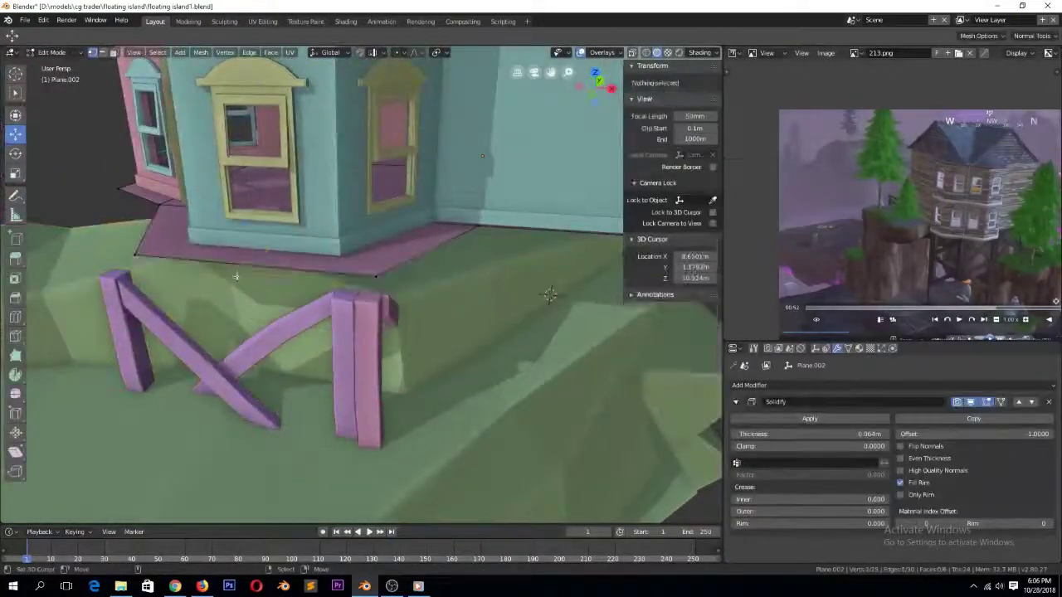
alt+right_click(242, 278)
middle_drag(339, 263, 308, 279)
key(s)
click(310, 279)
key(g)
key(y)
click(332, 268)
key(s)
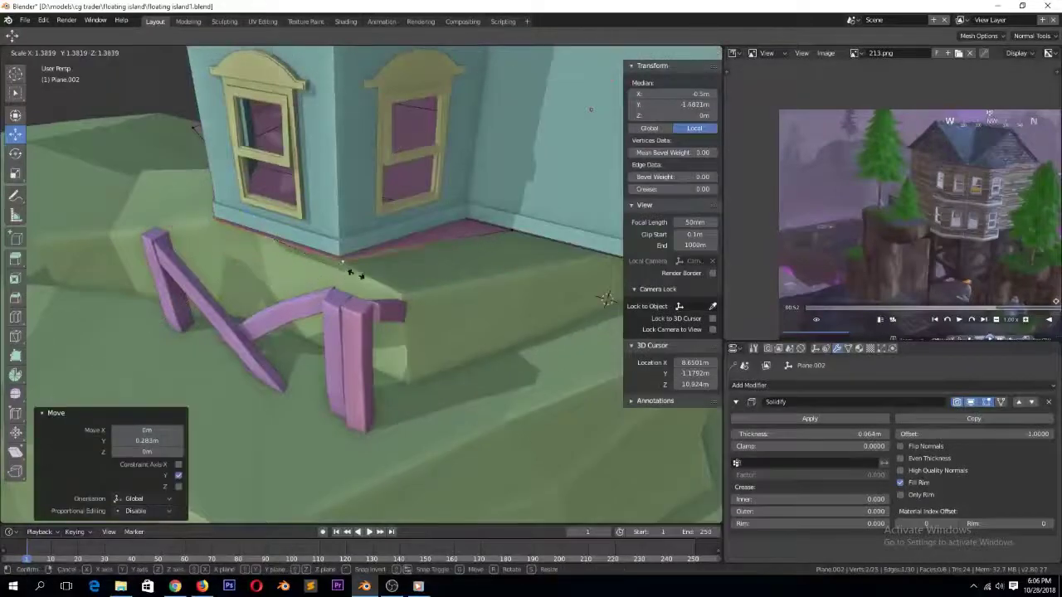
click(350, 279)
key(Tab)
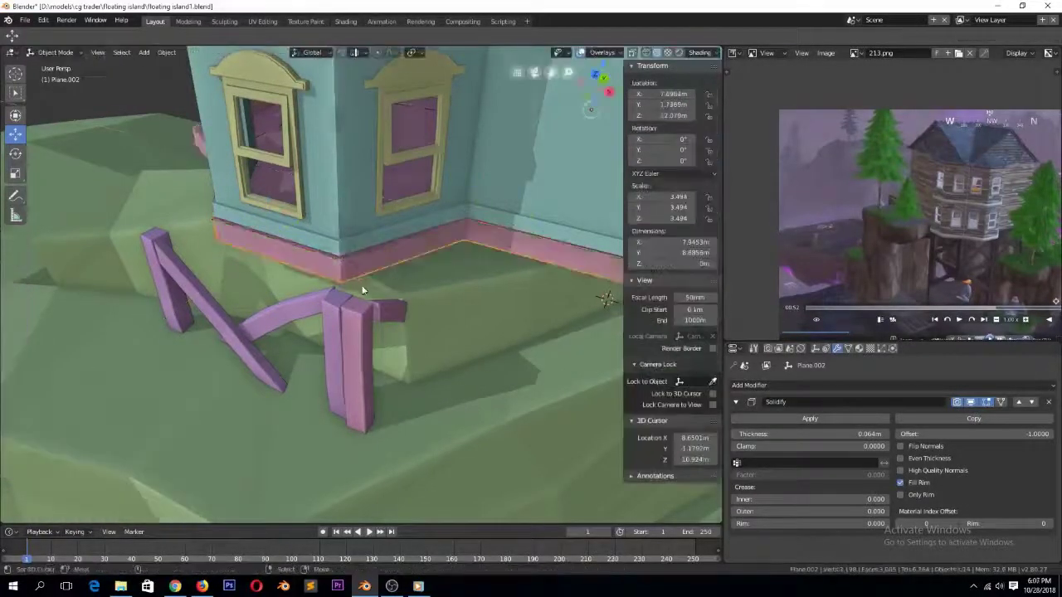
Move the base slab's outer edge beneath the side bay inward along X and scale it to match the bay's wall
key(Tab)
middle_drag(360, 289, 415, 307)
right_click(365, 212)
scroll(331, 249, down, 2)
alt+right_click(93, 248)
middle_drag(96, 257, 333, 302)
key(KP_Decimal)
click(390, 359)
key(g)
key(x)
click(425, 342)
key(s)
click(426, 330)
Shift the slab's corner vertices where the side bay meets the main wall to follow the wall line, and save the file
middle_drag(425, 328, 332, 270)
right_click(259, 279)
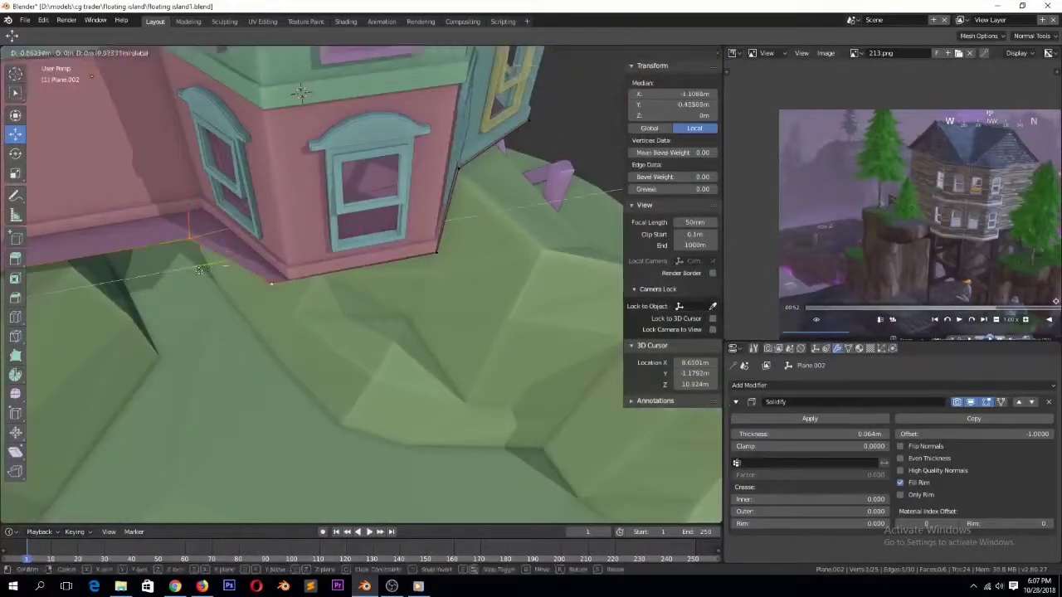
drag(196, 270, 209, 267)
right_click(200, 239)
drag(170, 244, 176, 243)
scroll(191, 257, down, 6)
middle_drag(190, 257, 287, 292)
shift+right_click(221, 438)
click(238, 351)
click(228, 344)
key(Tab)
key(ctrl+s)
click(343, 362)
Fine-tune the position of the slab's corner vertex beneath the side bay
scroll(320, 303, up, 4)
key(Tab)
key(Tab)
key(Tab)
right_click(283, 289)
drag(242, 264, 235, 265)
key(Tab)
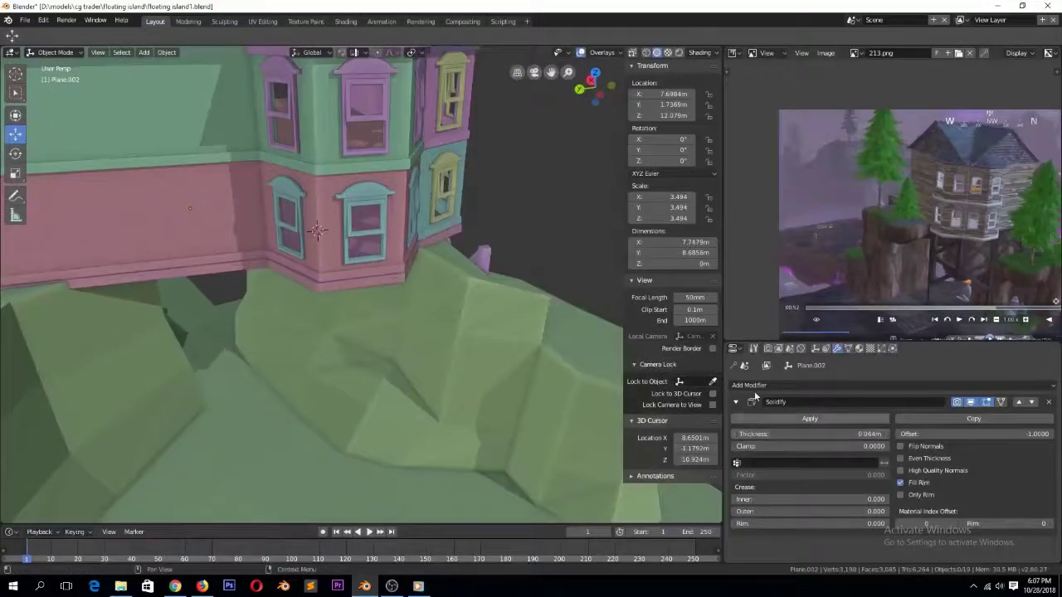
Move the front crossed brace frame along Y and X so it sits under the reduced slab's front edge
middle_drag(581, 328, 495, 334)
scroll(496, 334, down, 3)
click(498, 336)
right_click(535, 365)
middle_drag(564, 348, 532, 336)
scroll(531, 336, down, 2)
drag(484, 312, 488, 314)
key(KP_Decimal)
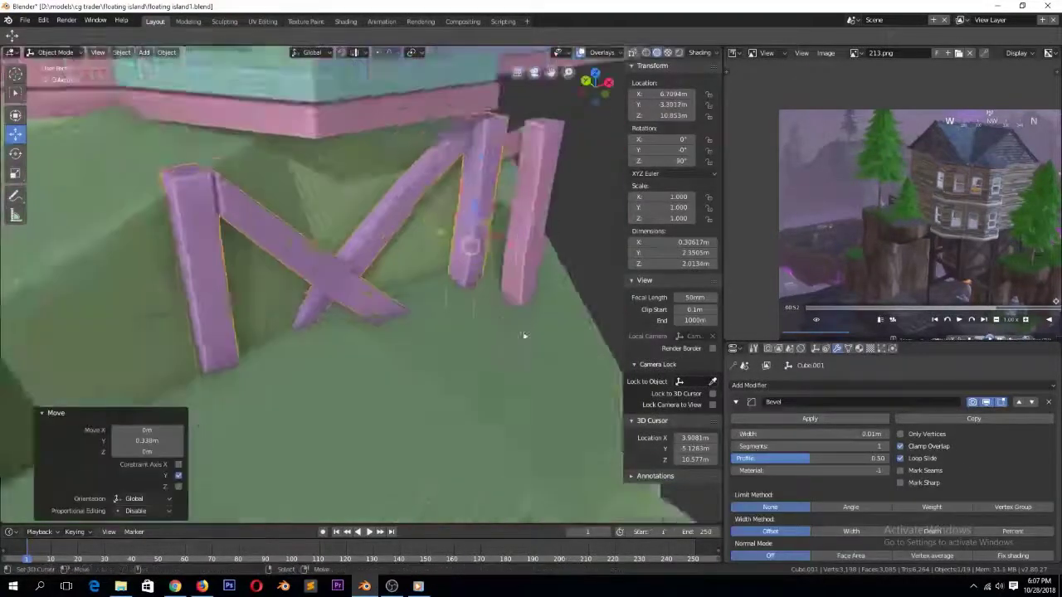
middle_drag(498, 317, 385, 289)
drag(475, 280, 470, 271)
middle_drag(406, 270, 484, 272)
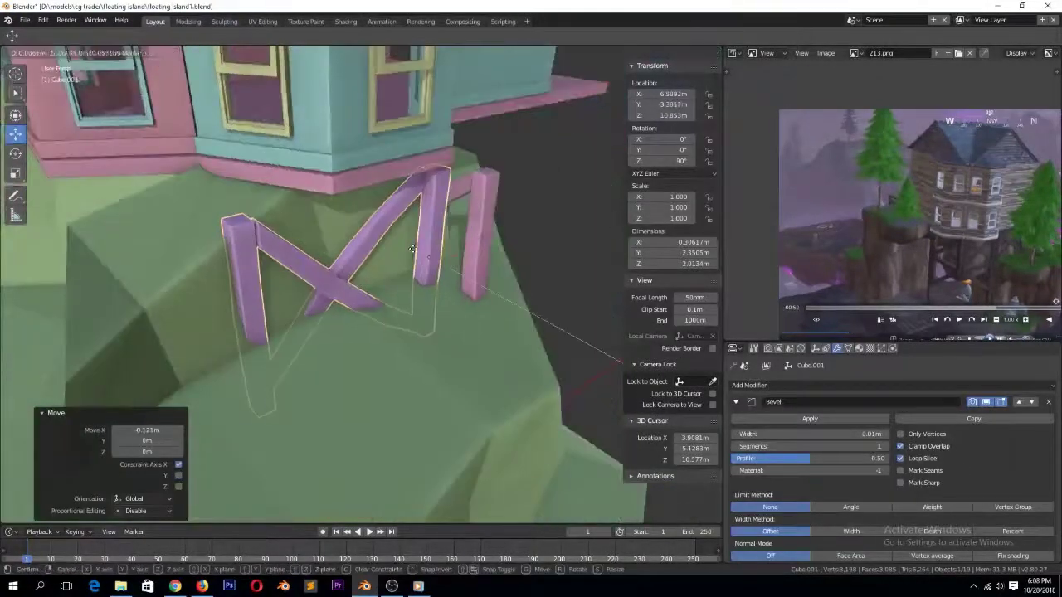
middle_drag(374, 282, 489, 219)
Align the front brace frame and the neighbouring frame along X so their posts meet at the slab corner, and save the file
key(KP_1)
key(x)
click(457, 250)
right_click(480, 240)
right_click(481, 241)
key(g)
key(x)
click(474, 255)
mouse_move(506, 277)
middle_down()
mouse_move(475, 307)
mouse_move(498, 278)
middle_up()
key(g)
key(g)
key(x)
click(489, 273)
right_click(455, 272)
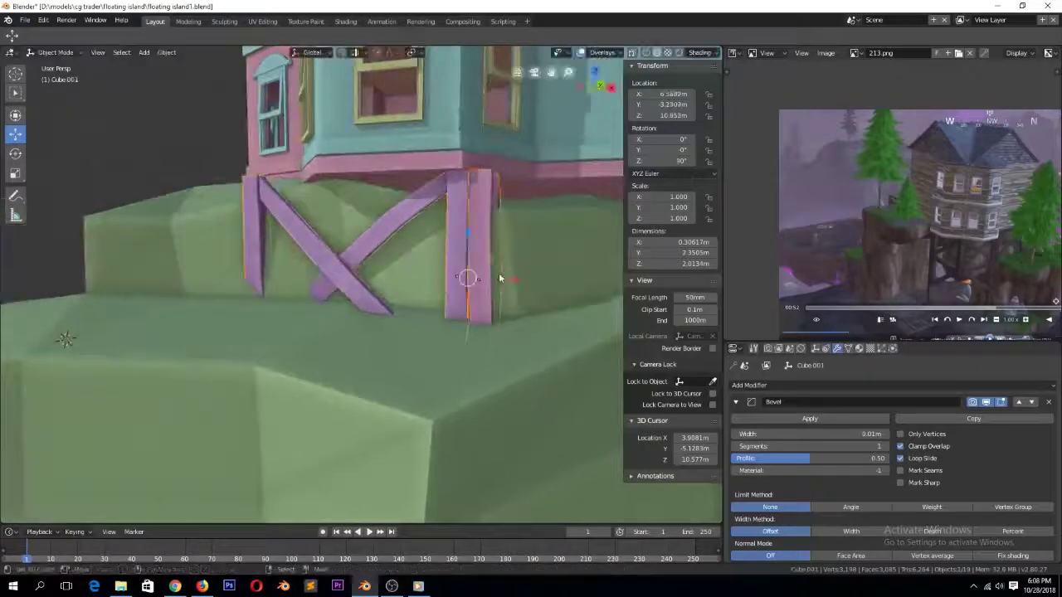
key(g)
key(x)
click(485, 269)
key(alt+a)
middle_drag(379, 191, 249, 280)
key(ctrl+s)
click(289, 315)
Duplicate the crossed brace frame, rotate the copy 90° about Z and move it along X toward the side bay
scroll(298, 310, down, 4)
right_click(316, 295)
right_click(277, 258)
key(shift+d)
right_click(270, 259)
key(r)
key(z)
key(9)
key(0)
key(Return)
middle_drag(398, 255, 423, 282)
key(g)
key(x)
click(298, 316)
Position the duplicated frame beneath the side bay's outer edge and try narrowing it along Y
middle_drag(286, 314, 346, 332)
drag(187, 365, 185, 366)
middle_drag(319, 353, 238, 342)
scroll(224, 306, up, 2)
drag(199, 253, 194, 246)
middle_drag(199, 250, 296, 278)
scroll(290, 282, down, 2)
drag(234, 330, 235, 339)
drag(189, 365, 156, 368)
scroll(256, 322, down, 1)
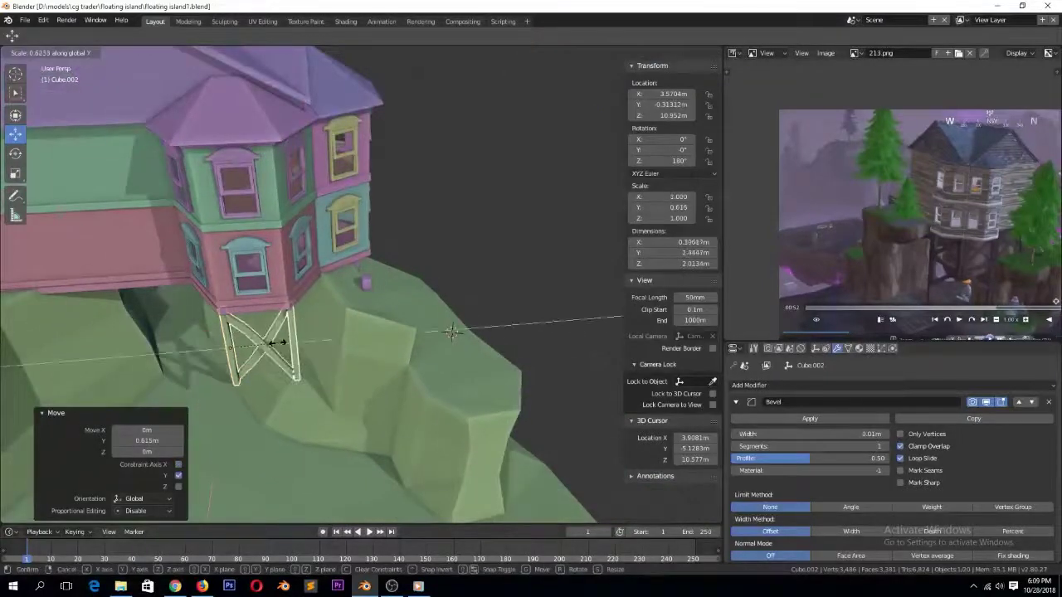
click(312, 325)
Scale the side bay frame uniformly to 0.701 and align it beneath the bay with its post tops against the slab
key(KP_1)
key(KP_Decimal)
scroll(388, 321, down, 3)
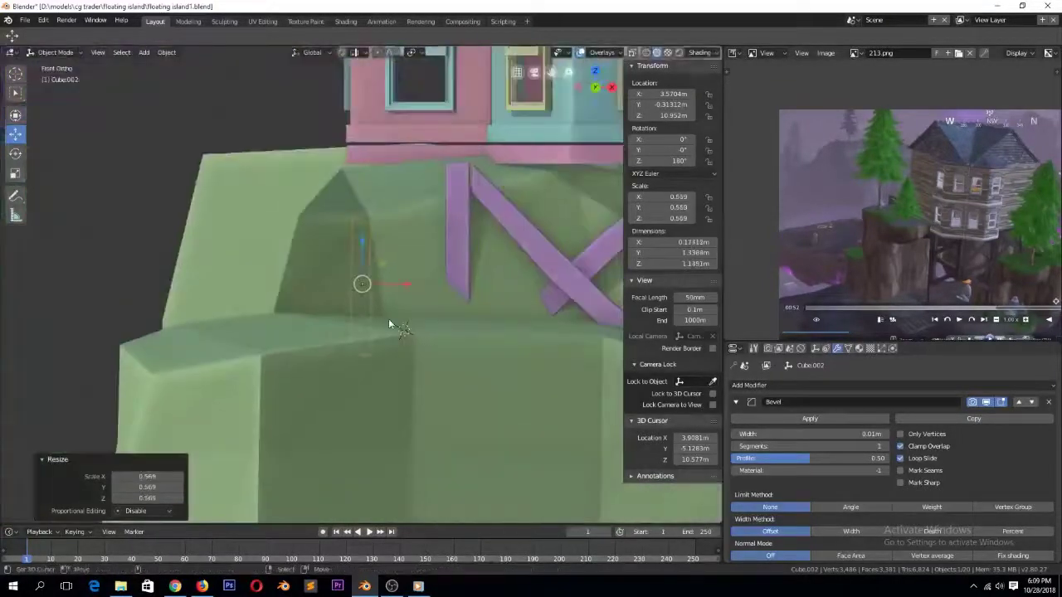
key(KP_3)
scroll(376, 310, down, 3)
scroll(370, 321, up, 3)
key(ctrl+KP_3)
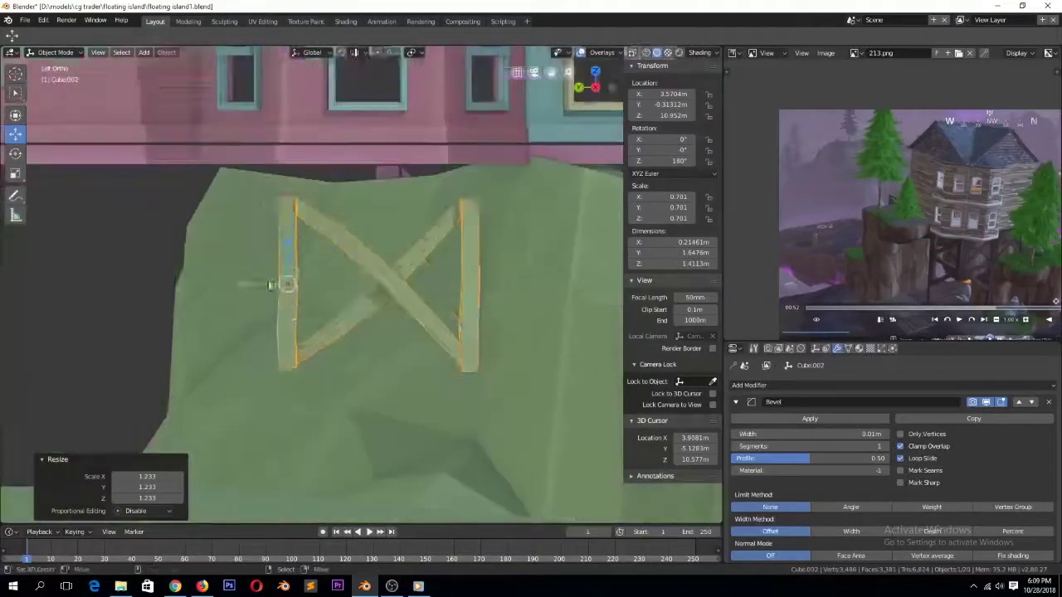
drag(245, 284, 232, 284)
drag(273, 233, 273, 214)
Duplicate both posts of the side bay frame straight down along Z to extend the supports toward the ground
key(Tab)
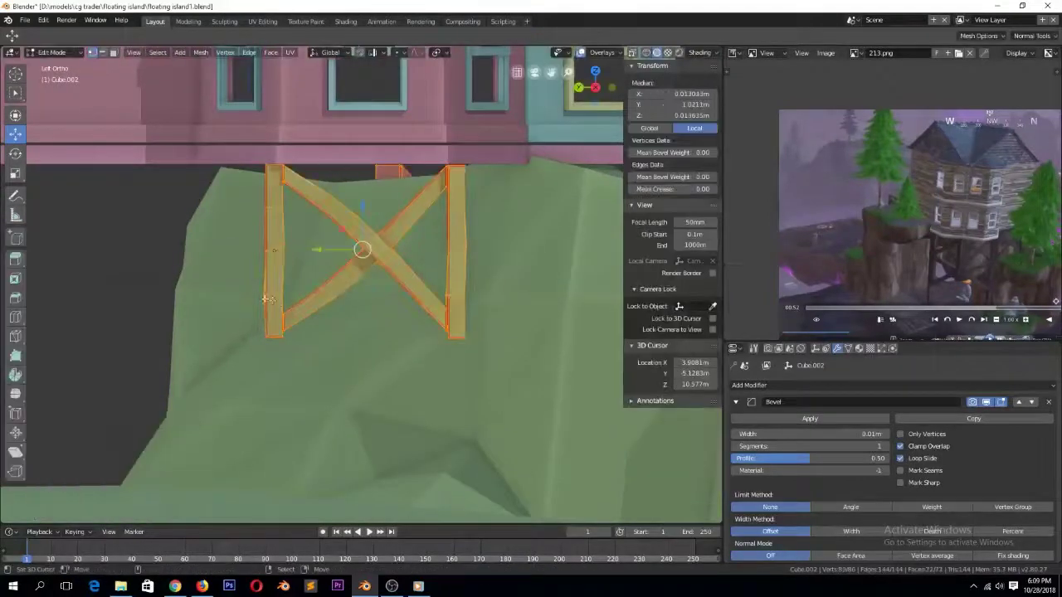
right_click(268, 294)
scroll(365, 304, down, 1)
key(ctrl+l)
shift+right_click(434, 251)
key(ctrl+l)
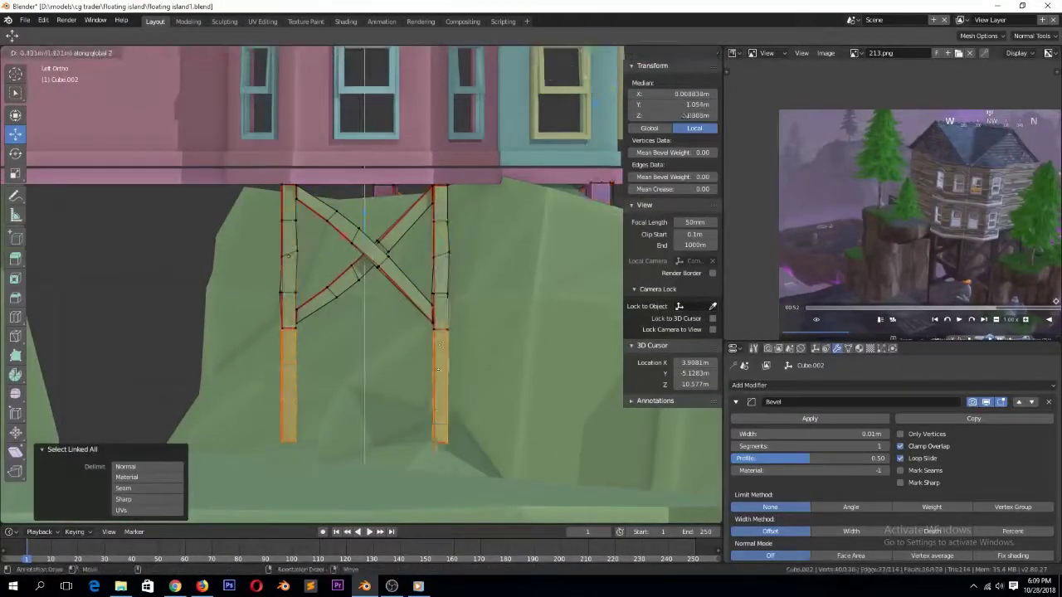
click(439, 407)
scroll(417, 350, up, 1)
Duplicate a post section, lay it horizontally between the posts below the cross as a crossbar, and save the file
right_click(332, 299)
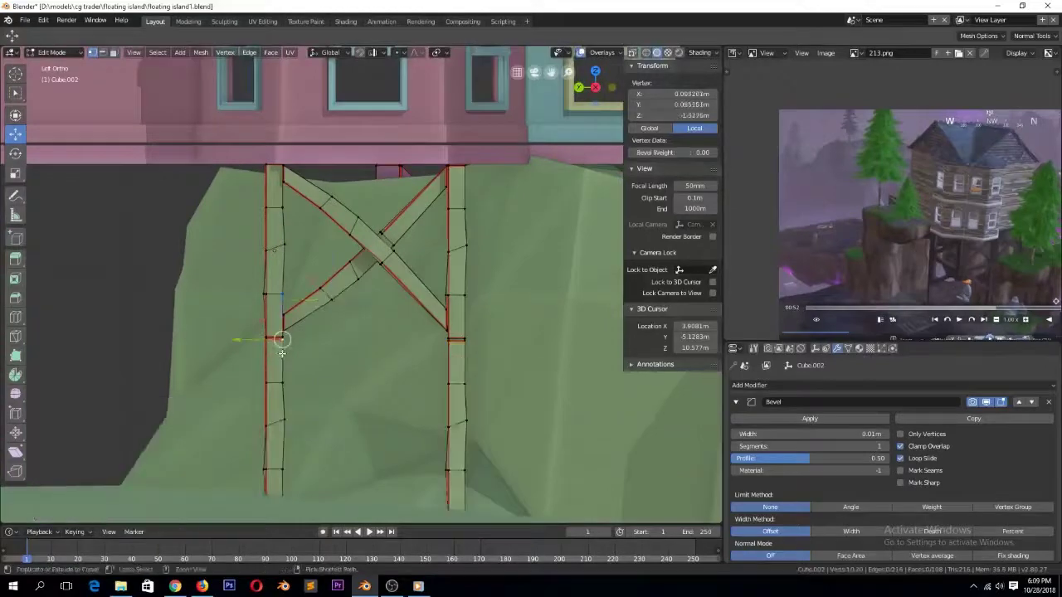
key(ctrl+l)
key(shift+d)
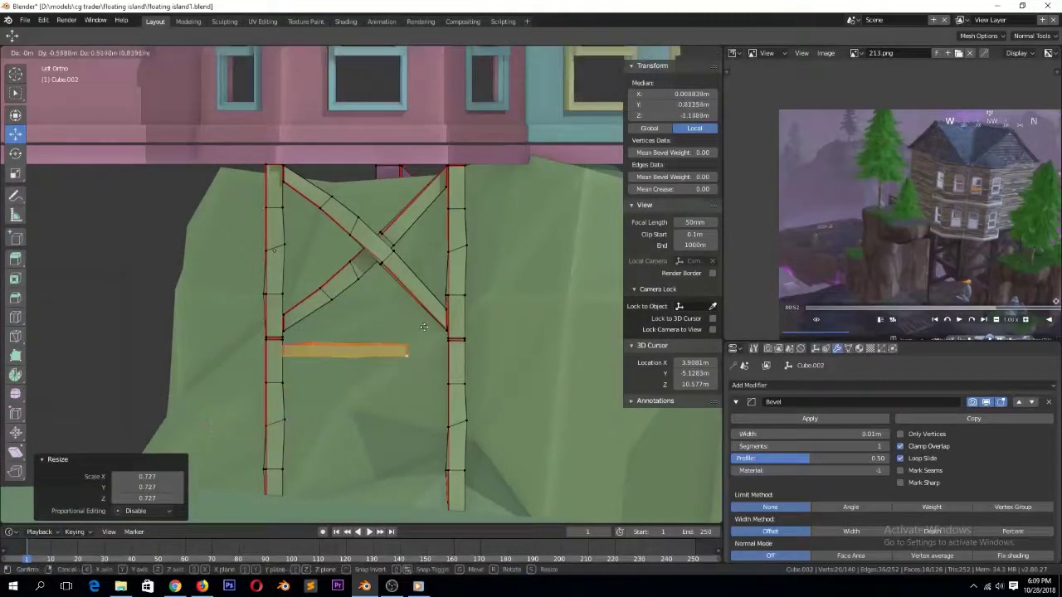
click(416, 404)
right_click(413, 339)
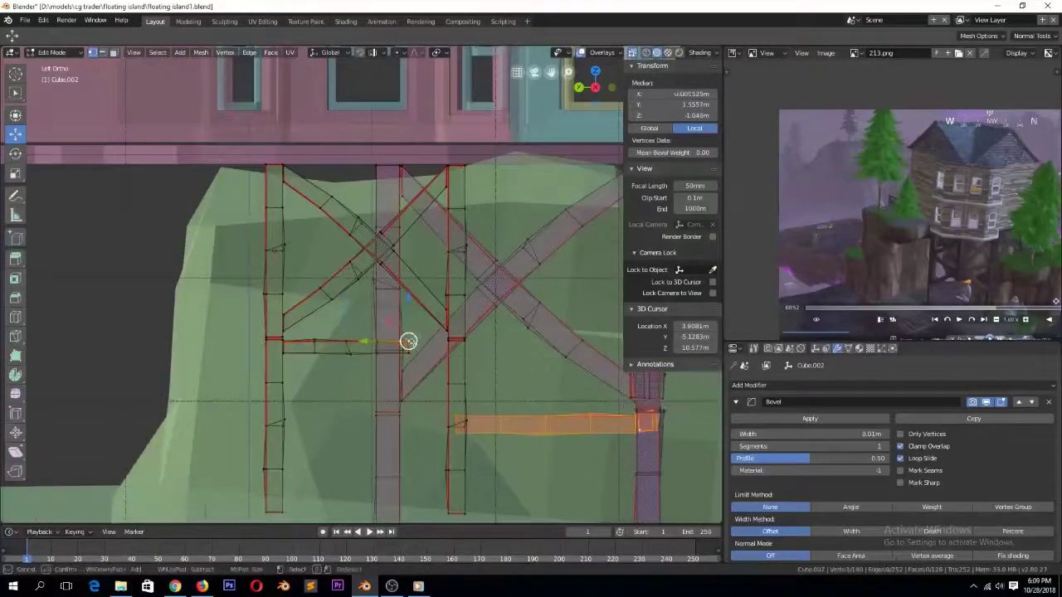
key(Tab)
key(alt+z)
middle_drag(408, 356, 409, 373)
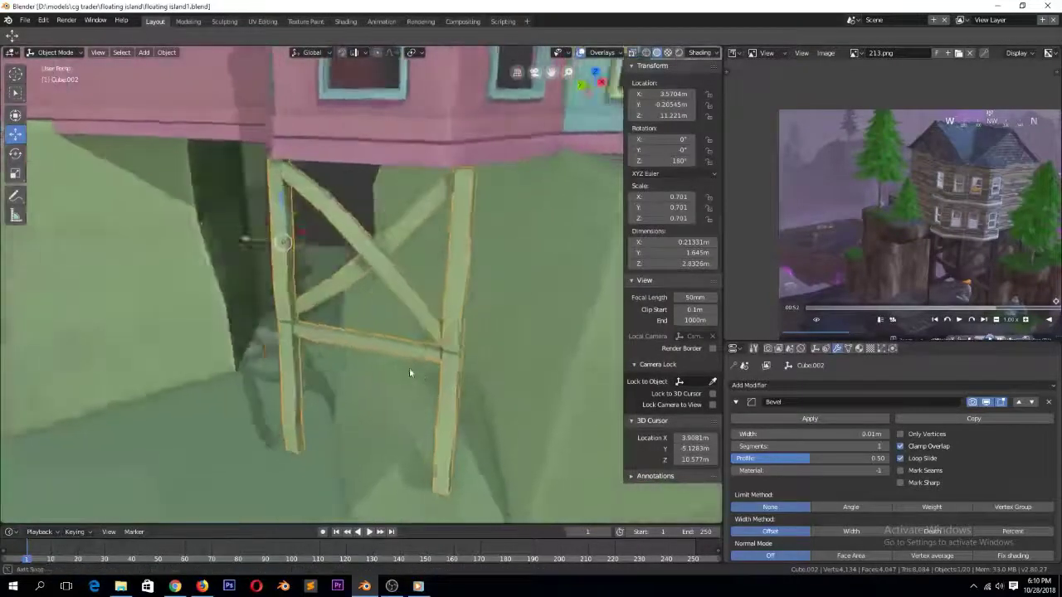
key(KP_1)
key(ctrl+KP_3)
key(ctrl+s)
click(409, 384)
key(ctrl+a)
click(410, 386)
click(509, 440)
key(Tab)
key(z)
click(327, 461)
key(Tab)
middle_drag(390, 415, 382, 395)
key(z)
click(383, 458)
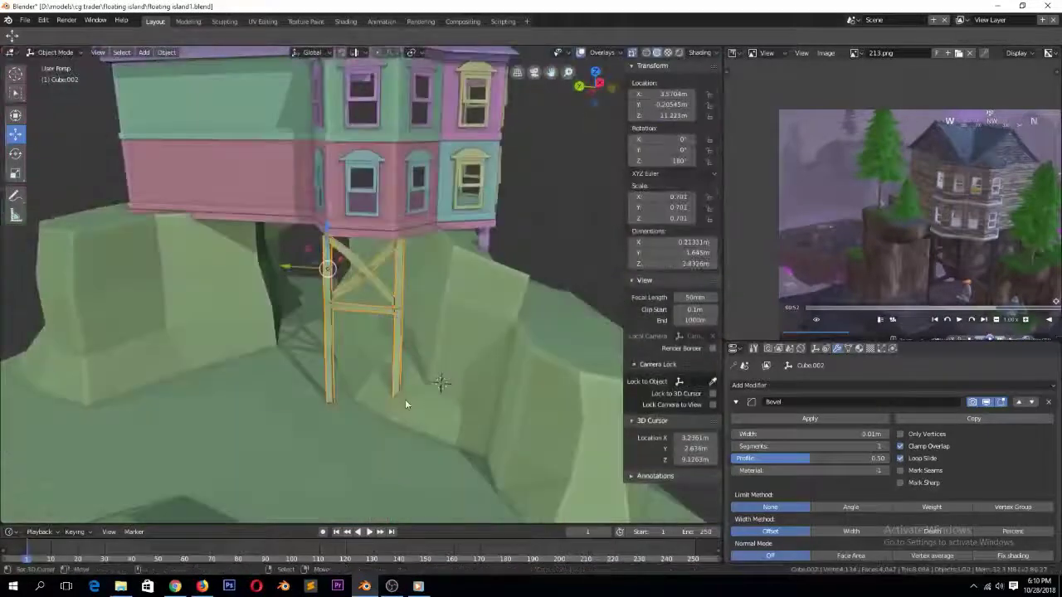
Duplicate a diagonal brace of the side bay frame and place the copy beneath the crossbar against the post
key(ctrl+s)
click(405, 403)
key(KP_1)
key(ctrl+KP_3)
scroll(415, 391, up, 5)
key(Tab)
right_click(331, 302)
key(ctrl+l)
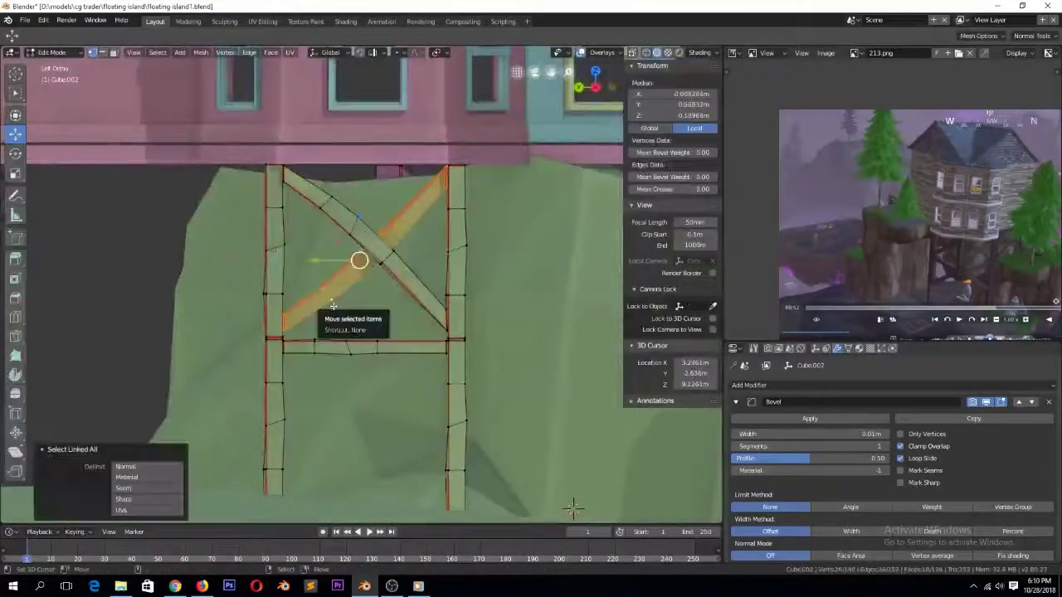
click(366, 413)
scroll(380, 359, up, 2)
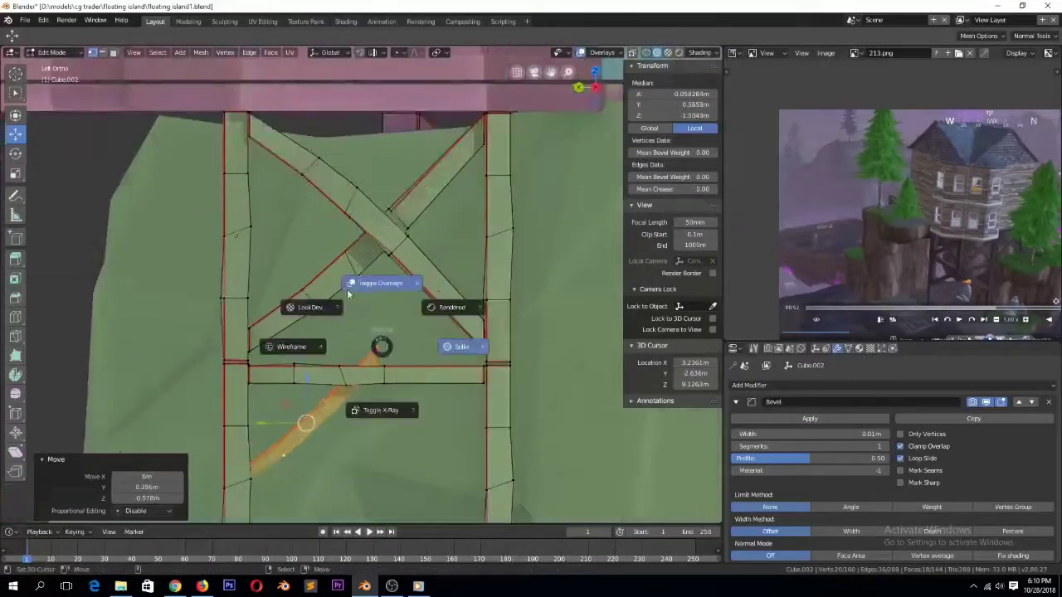
Shorten the copied brace by moving its upper end vertices so that it meets the underside of the crossbar
click(382, 409)
right_click(378, 347)
key(b)
drag(362, 333, 396, 369)
key(g)
click(396, 425)
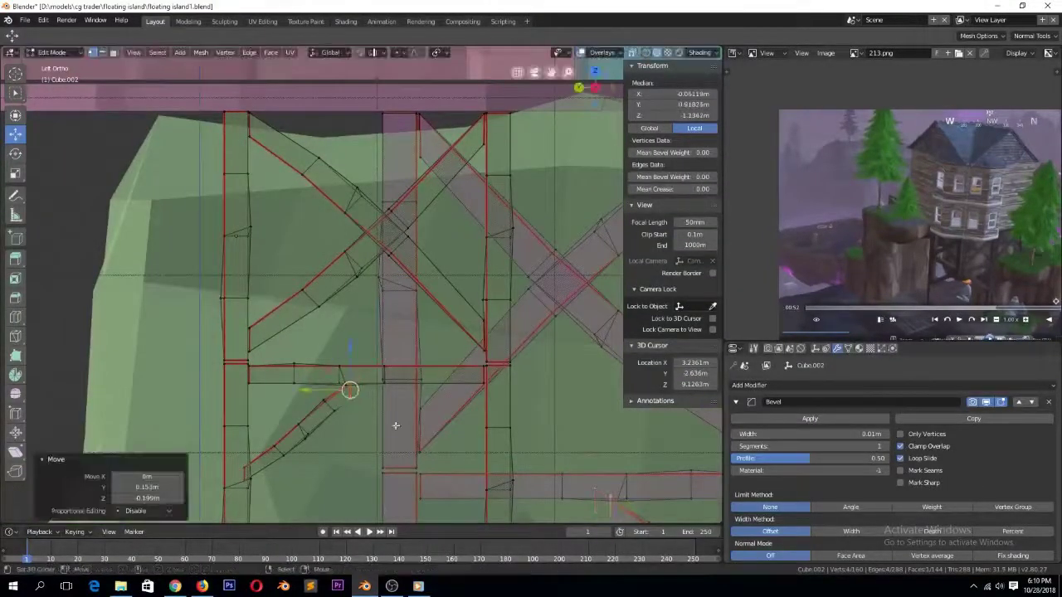
Try adding another copy of the short brace beneath the crossbar
scroll(368, 378, down, 1)
key(ctrl+l)
key(g)
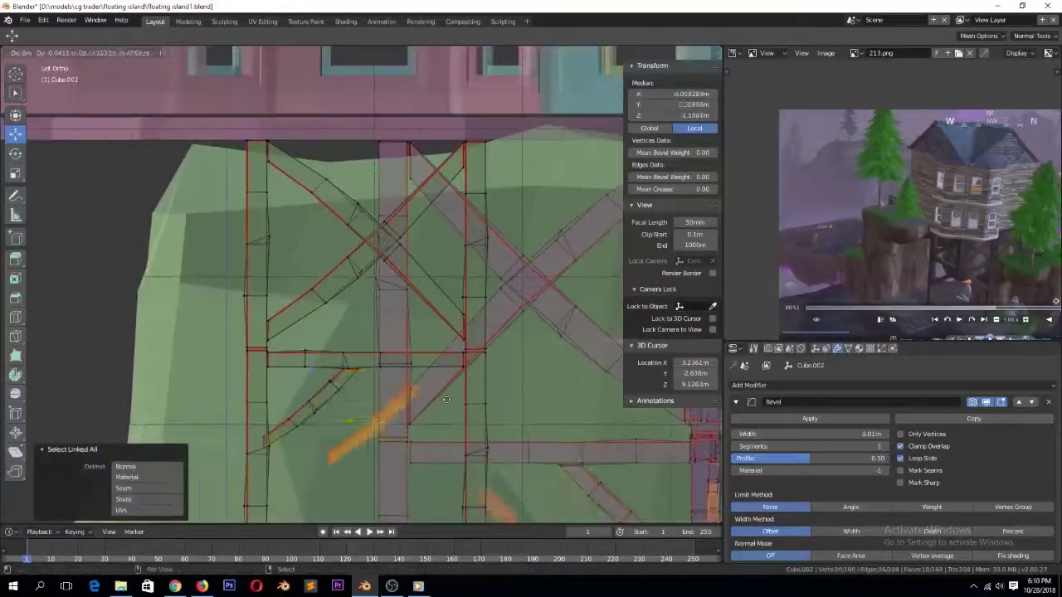
key(x)
click(515, 382)
Delete the lower section of the post on the crossbar's unbraced end
key(Tab)
scroll(502, 402, down, 1)
key(Tab)
right_click(463, 421)
key(ctrl+l)
key(x)
click(474, 377)
Move the remaining short post's bottom vertices down level with the crossbar's underside and save the file
key(Tab)
click(507, 402)
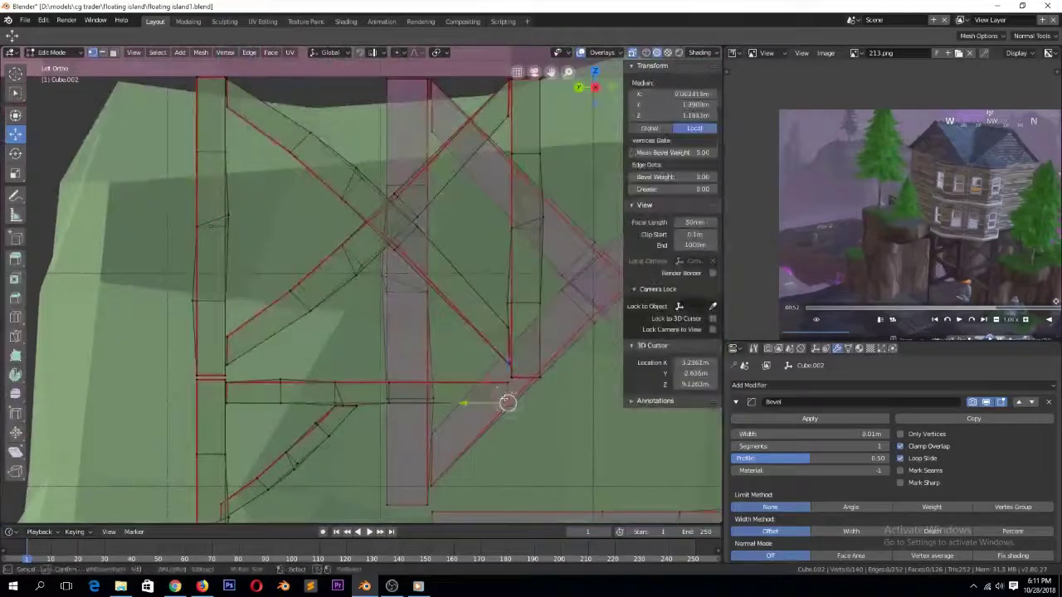
click(533, 391)
click(522, 374)
key(Tab)
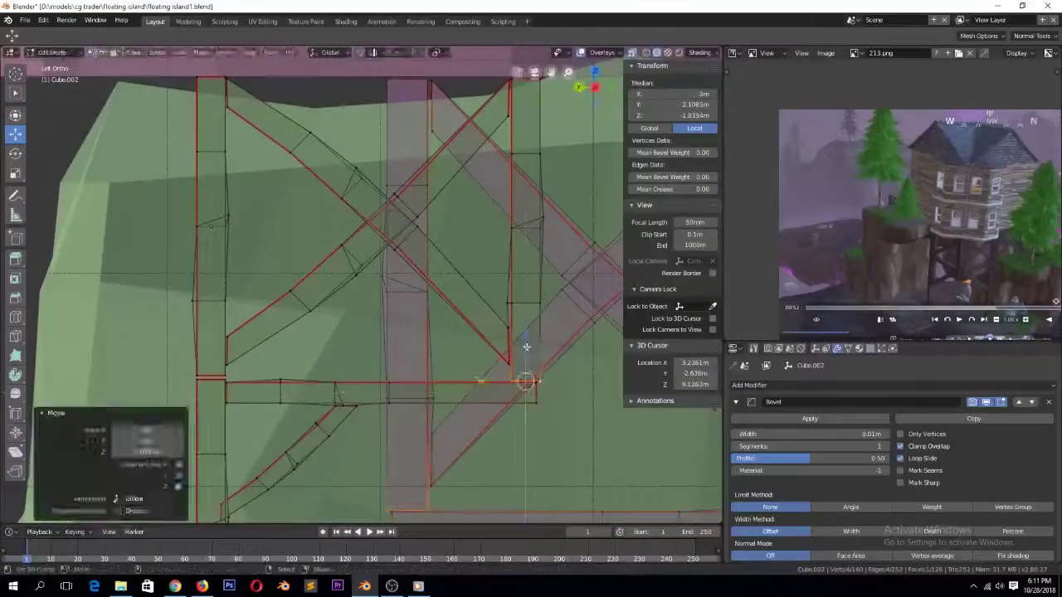
key(ctrl+s)
Scale the edited frame uniformly to 0.817, realign it beneath the side bay, and save the file
click(536, 358)
key(alt+z)
middle_drag(537, 362, 407, 321)
key(s)
click(446, 336)
drag(307, 241, 309, 250)
drag(277, 288, 283, 287)
key(ctrl+s)
Try rotating the frame 180° about Z
click(358, 283)
key(r)
key(z)
key(1)
key(8)
key(0)
key(Return)
right_click(330, 291)
key(ctrl+z)
key(ctrl+z)
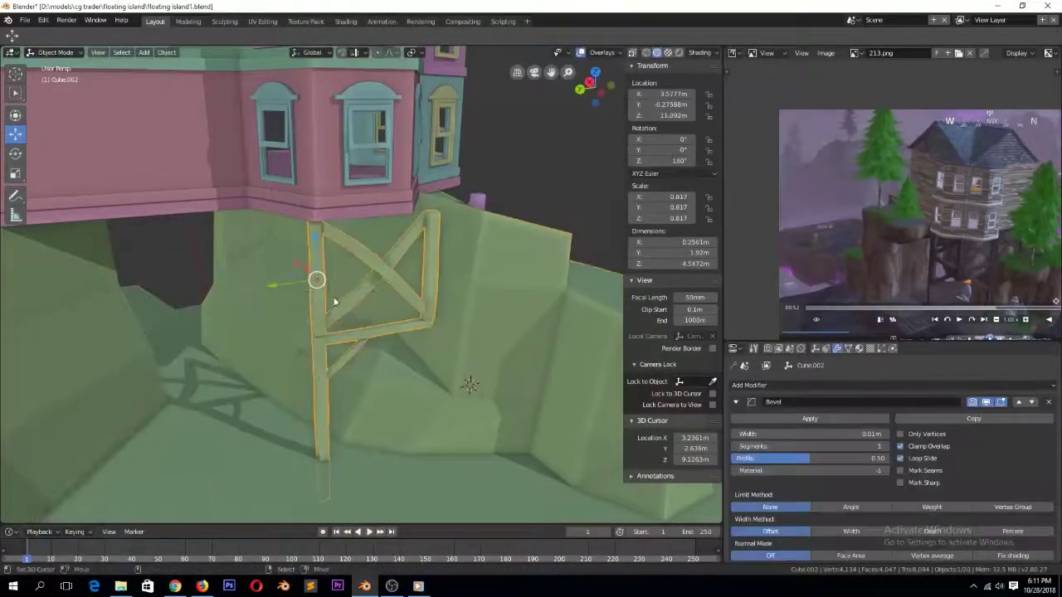
Make a linked duplicate of the frame, rotate it 90° about Z, position it under the bay, and save the file
key(alt+d)
right_click(335, 303)
text(rz90)
key(Return)
middle_drag(377, 288, 462, 304)
drag(321, 289, 310, 290)
key(alt+a)
key(ctrl+s)
middle_drag(389, 317, 331, 313)
scroll(330, 313, down, 2)
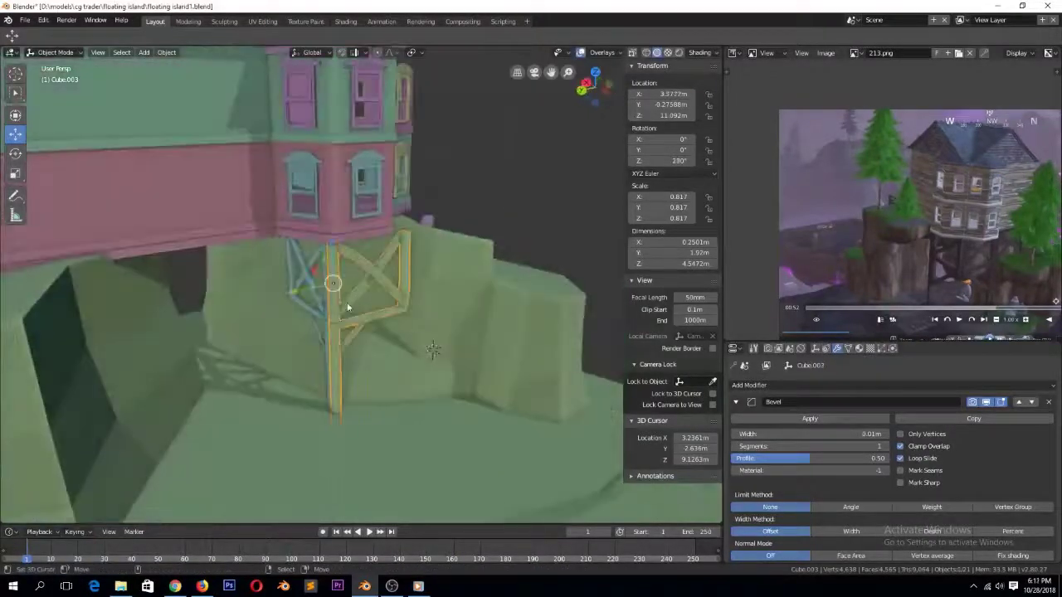
Mirror the selected frame along Y, scale it down to 0.694, and align it beneath the side bay with its posts against the slab
key(ctrl+m)
key(y)
key(Return)
drag(292, 291, 352, 274)
key(KP_1)
key(ctrl+KP_3)
scroll(401, 304, up, 3)
key(s)
click(365, 336)
drag(422, 240, 422, 229)
Replace the other bay frame with a linked duplicate of the mirrored one, rotated 90° about Z and placed beneath the bay
right_click(312, 357)
key(Delete)
right_click(351, 288)
key(alt+d)
right_click(352, 286)
middle_drag(353, 286, 401, 324)
text(rz90)
key(Return)
drag(376, 252, 270, 281)
middle_drag(269, 281, 341, 286)
drag(311, 278, 224, 279)
key(alt+a)
Duplicate the frame, rotate it 90° about Z, move it under the main side wall beside the rock, and save the file
middle_drag(408, 357, 390, 289)
scroll(313, 331, down, 3)
scroll(391, 289, down, 1)
key(shift+d)
key(Return)
text(rz90)
key(Return)
drag(274, 266, 136, 275)
key(alt+a)
key(ctrl+s)
Fine-tune the new frame's position so it sits under the slab against the rock, and save the file
middle_drag(168, 296, 212, 286)
scroll(249, 257, up, 4)
drag(365, 195, 331, 215)
key(alt+a)
key(ctrl+s)
scroll(382, 290, down, 5)
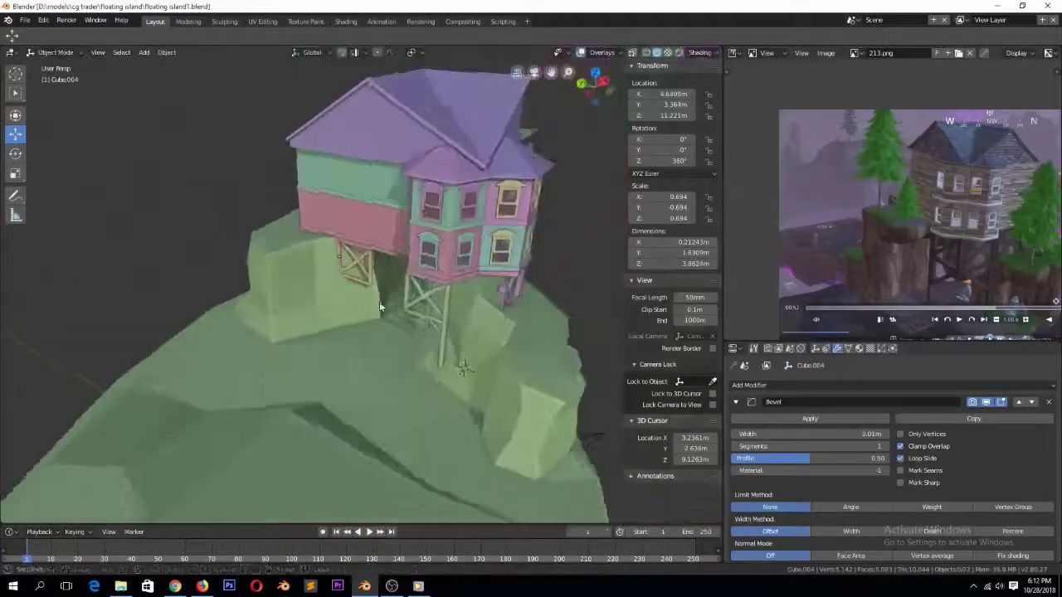
Edit the island mesh and move the cliff vertices below the new frame to reshape the rock face
right_click(373, 311)
key(Tab)
middle_drag(373, 311, 365, 265)
scroll(365, 290, up, 5)
drag(353, 323, 367, 326)
right_click(266, 258)
right_click(298, 392)
drag(298, 390, 290, 360)
Knife-cut a new horizontal edge line across the lower faces of the cliff below the new frame
key(alt+a)
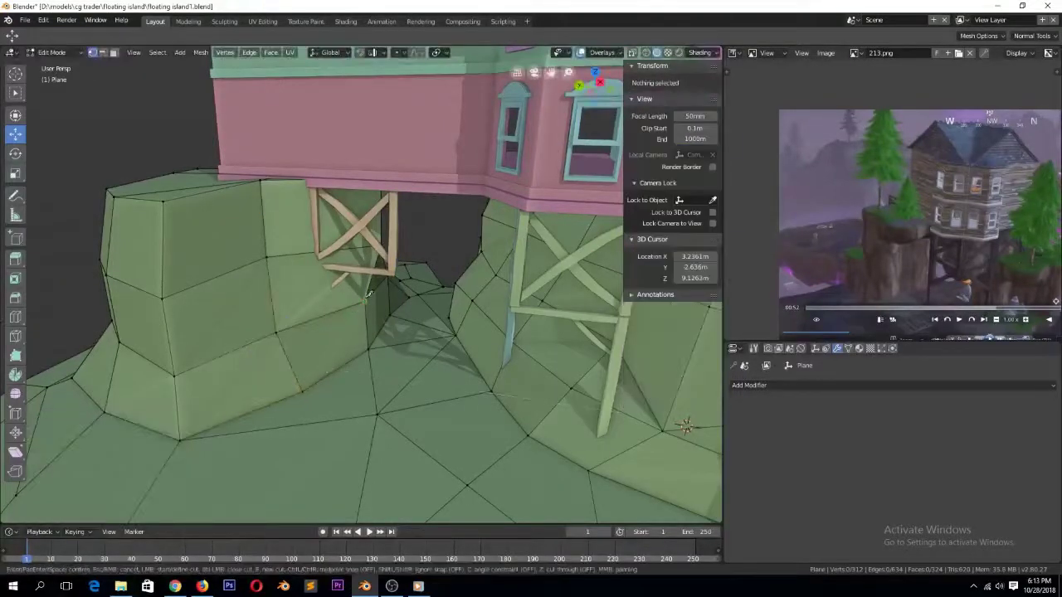
click(231, 373)
click(174, 377)
key(space)
Select the newly cut edge path, scale it along Z, and push it outward to form a rock ledge
right_click(230, 374)
ctrl+right_click(350, 318)
key(s)
key(z)
click(278, 335)
drag(278, 334, 292, 335)
Reposition a vertex on the ledge's front edge below the wooden frame to make its outline irregular
middle_drag(292, 335, 342, 365)
scroll(342, 369, up, 3)
right_click(344, 396)
drag(343, 396, 356, 377)
Cut and connect edges from the ledge's front vertices down to the base of the rock
middle_drag(356, 377, 327, 376)
right_click(331, 380)
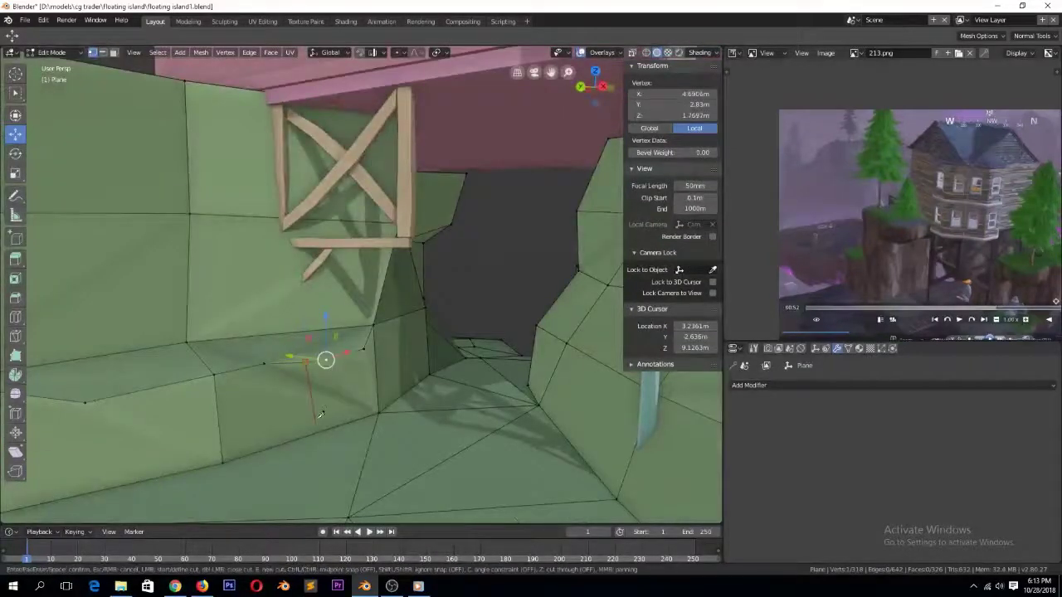
key(space)
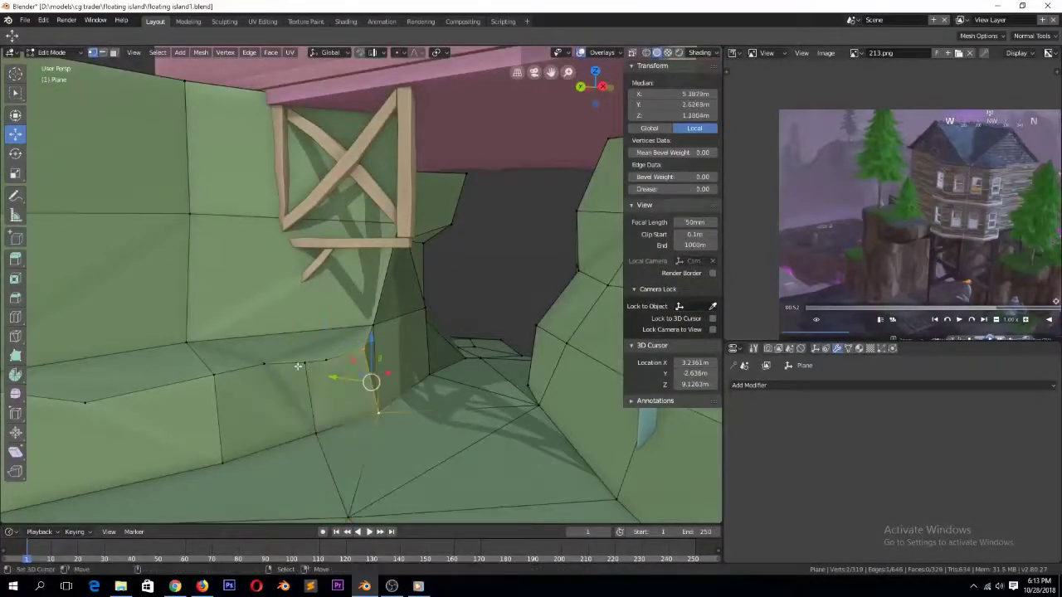
key(j)
right_click(267, 365)
shift+right_click(233, 453)
key(j)
Connect the vertices farther along the ledge's front face with another edge from its rim to the ground
scroll(254, 422, down, 3)
right_click(220, 352)
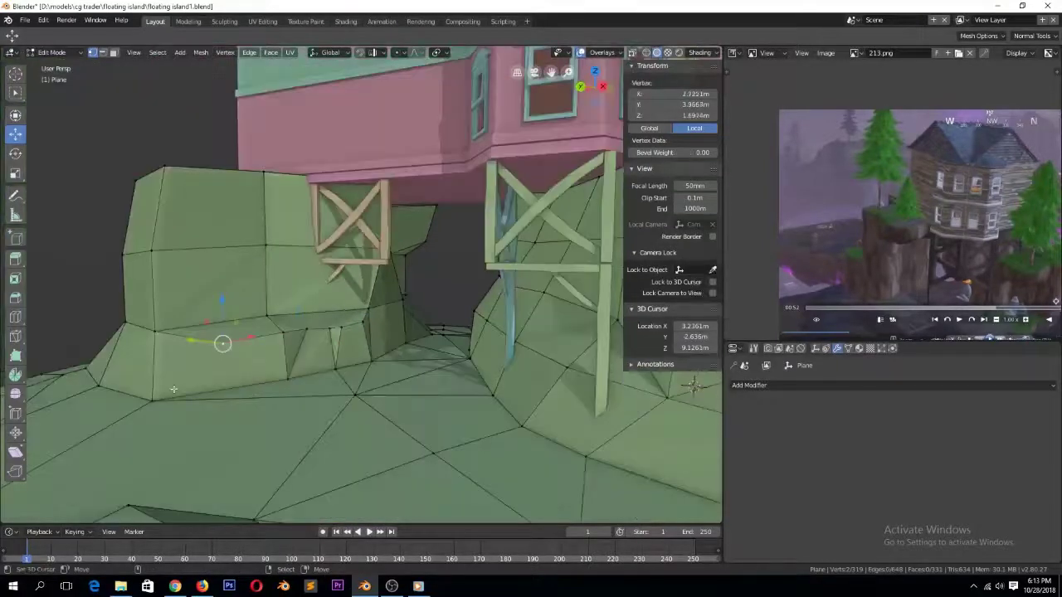
key(j)
right_click(222, 398)
shift+right_click(224, 358)
middle_drag(273, 386, 382, 450)
key(Tab)
scroll(368, 439, down, 3)
scroll(382, 449, up, 1)
Knife-cut around the cliff's upper front corner beside the house and delete the corner vertex
key(Tab)
middle_drag(258, 332, 189, 282)
key(alt+a)
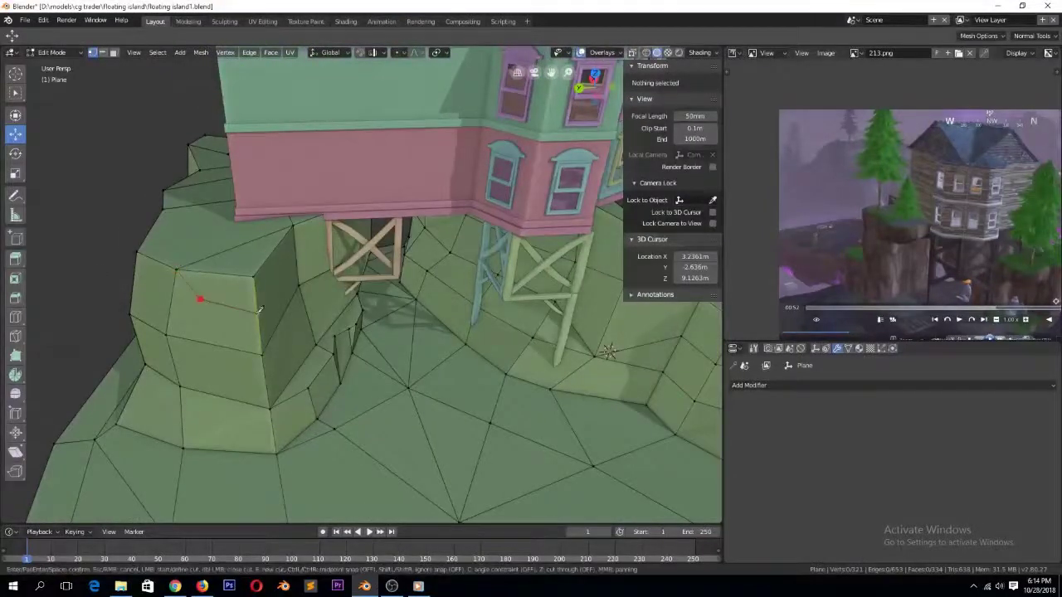
click(295, 226)
key(space)
right_click(252, 275)
key(x)
click(245, 270)
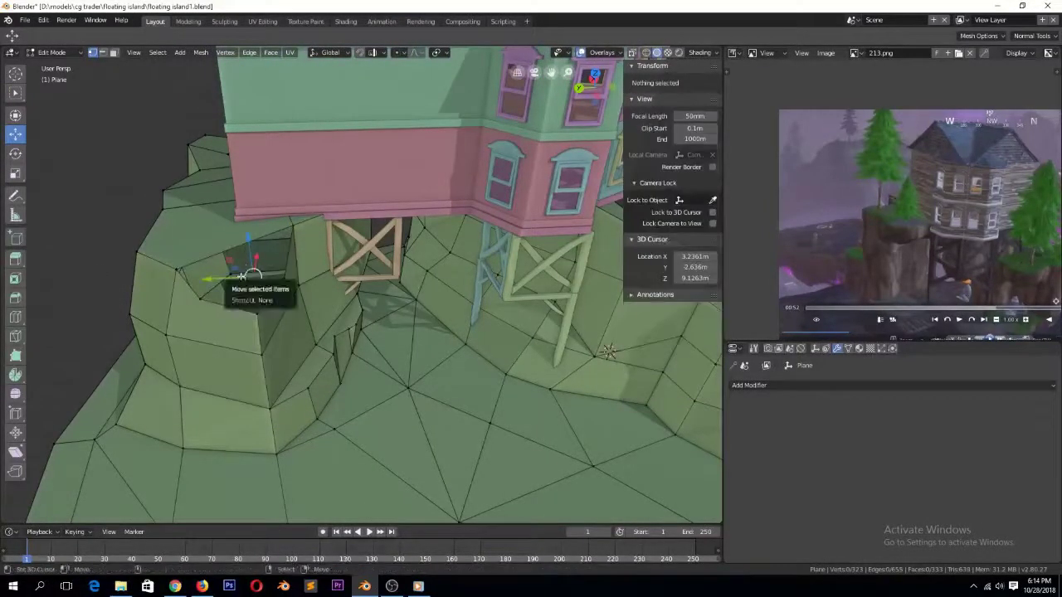
Fill the opening at the cut cliff corner with a new face
right_click(231, 307)
key(f)
key(Tab)
middle_drag(282, 325, 322, 339)
scroll(297, 311, down, 4)
key(Tab)
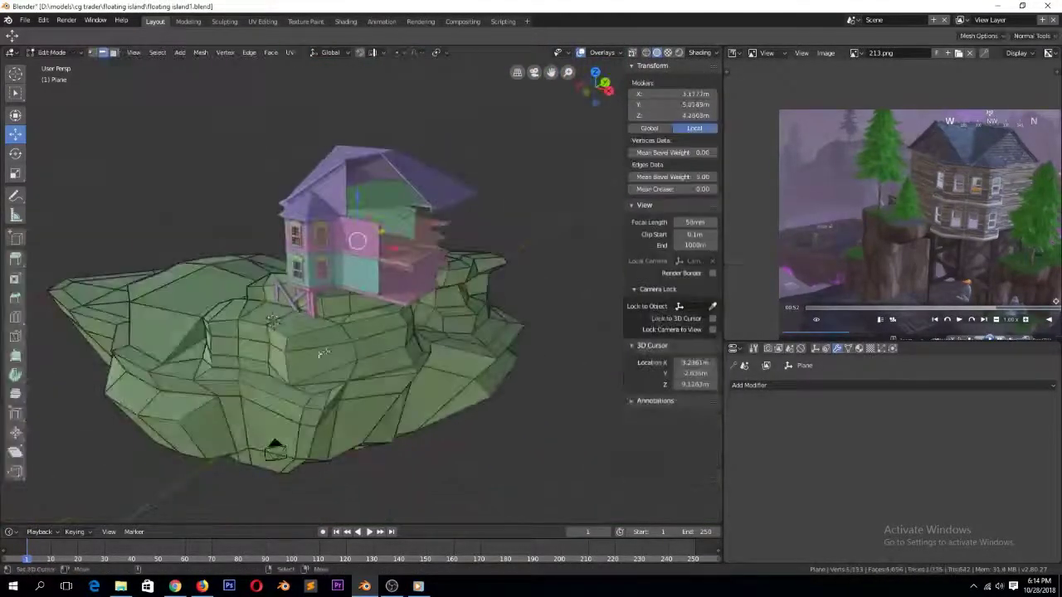
Leave mesh editing on the island and save the current Blender file
key(Tab)
click(302, 324)
key(ctrl+s)
click(299, 324)
middle_drag(261, 325, 373, 326)
scroll(792, 194, down, 1)
scroll(419, 263, up, 1)
key(ctrl+s)
click(419, 264)
Save a copy of the project over the existing file floating island.blend
middle_drag(419, 263, 322, 277)
scroll(322, 277, down, 5)
key(KP_7)
scroll(788, 208, down, 1)
middle_drag(455, 342, 389, 298)
scroll(388, 298, up, 5)
scroll(388, 297, down, 3)
key(ctrl+shift+s)
double_click(216, 101)
Switch the 3D viewport to rendered shading to see the scene's lighting
click(647, 53)
click(657, 53)
click(668, 53)
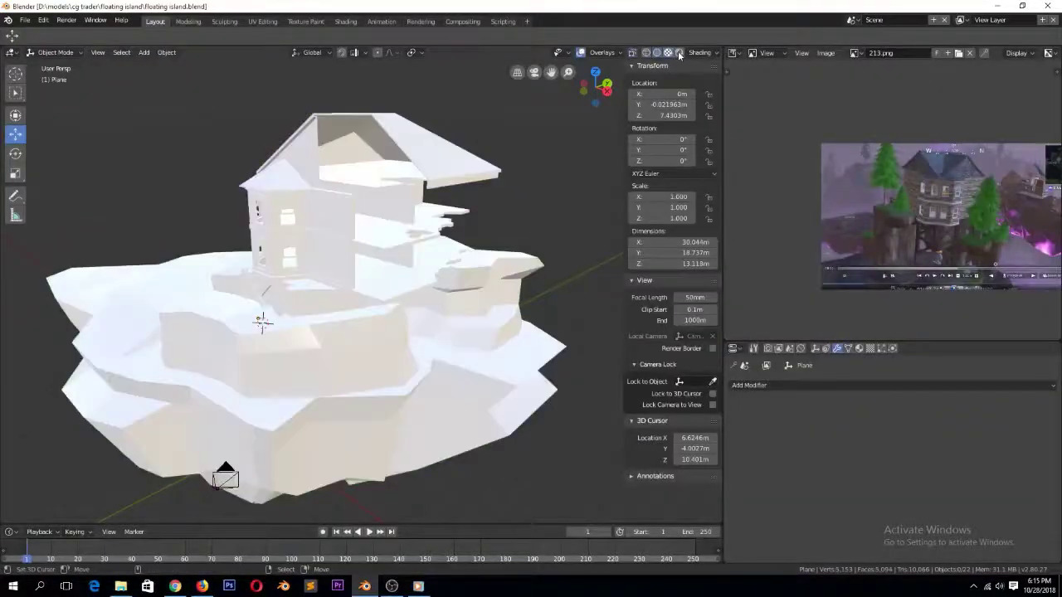
click(678, 54)
scroll(427, 232, down, 5)
key(shift+a)
Give the world background an environment texture using kiara_5_noon_4k.hdr from the TEXTURES\New folder directory
click(802, 349)
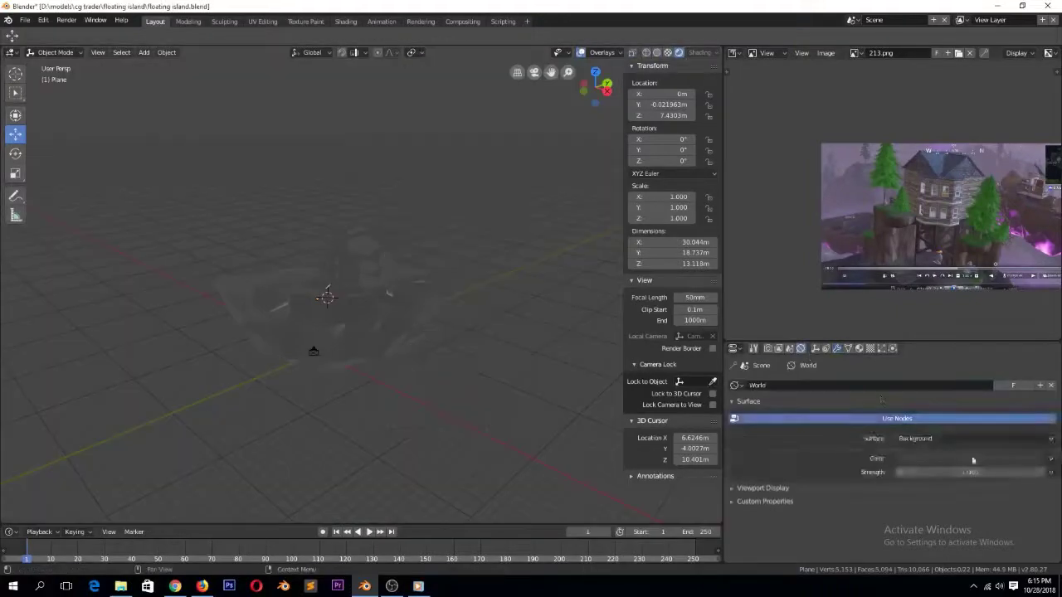
click(1050, 459)
click(868, 337)
click(1018, 476)
click(37, 361)
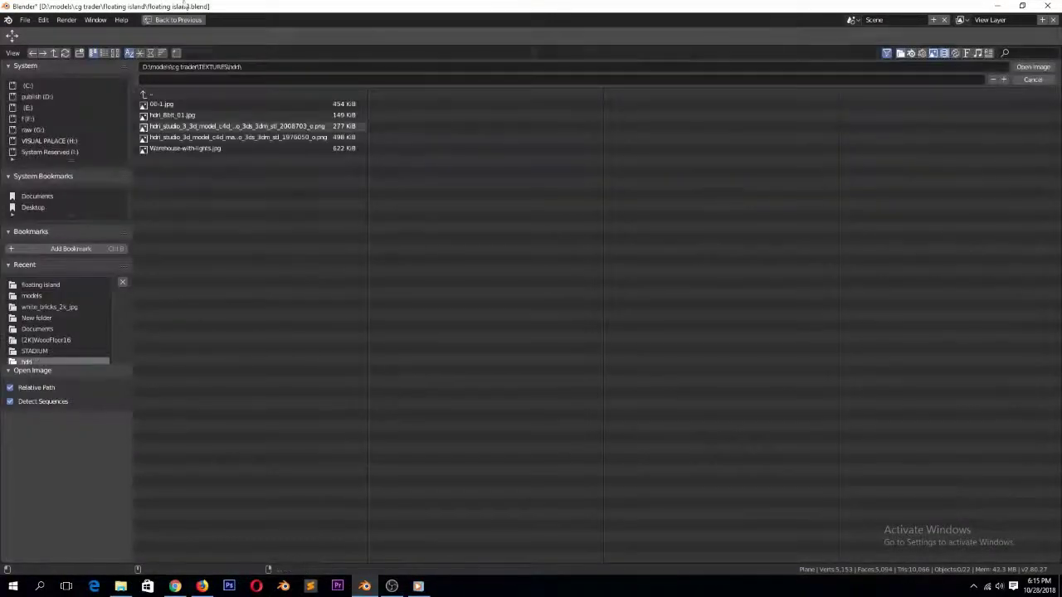
click(115, 52)
click(172, 112)
click(254, 235)
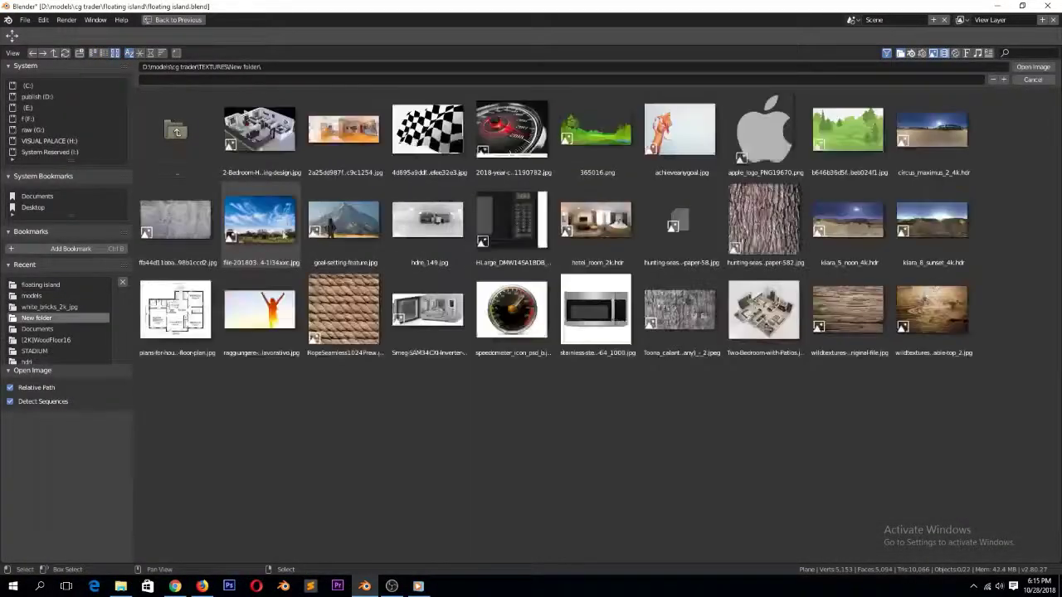
click(844, 217)
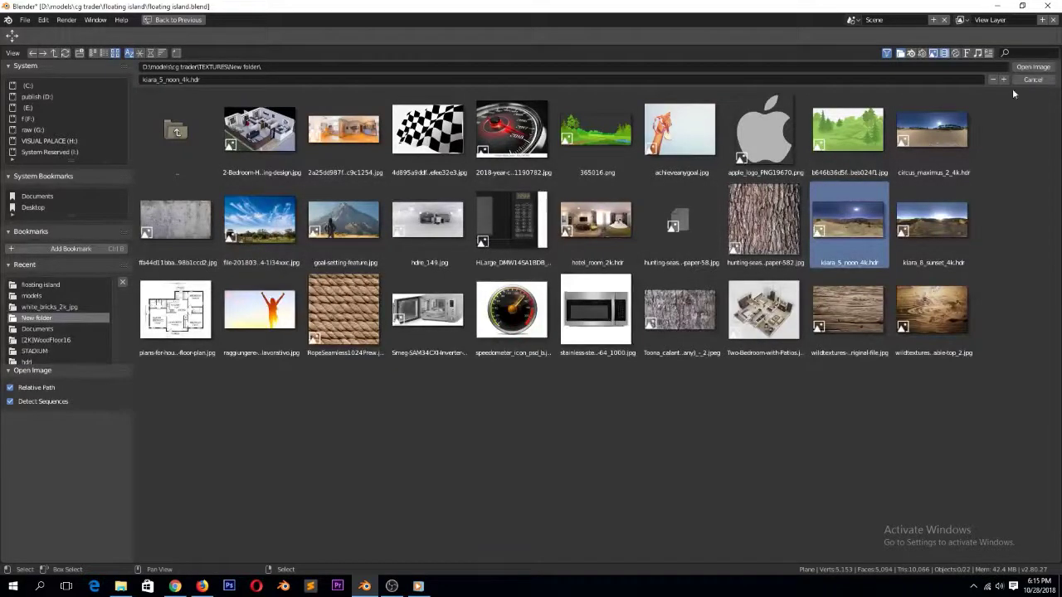
click(1031, 70)
Add a sun light beside the house, raise it above the island and tilt it about 42° around Y
scroll(539, 300, up, 4)
mouse_move(539, 300)
middle_down()
mouse_move(522, 249)
mouse_move(543, 317)
middle_up()
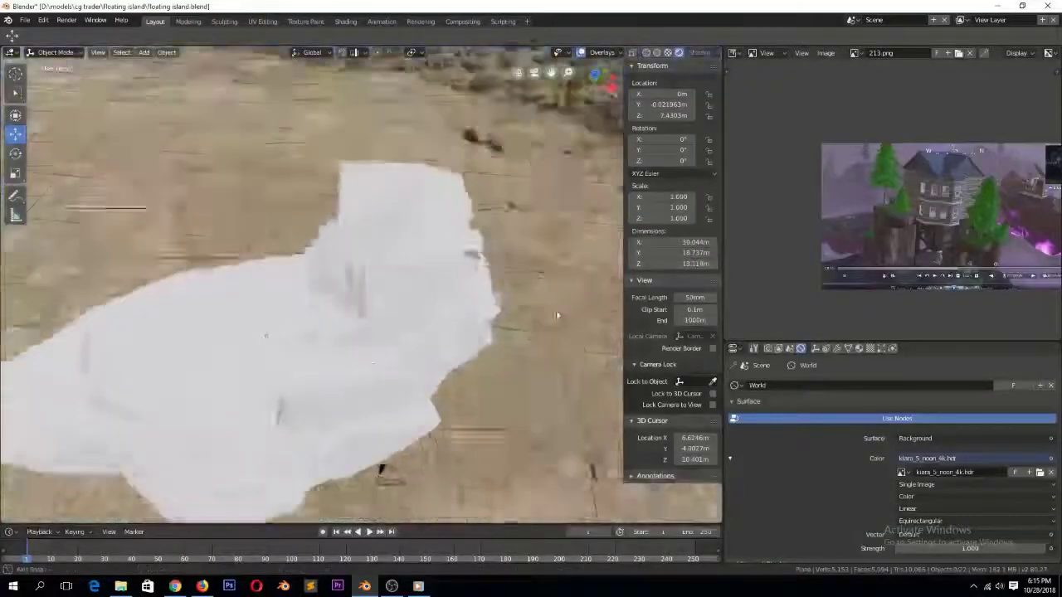
scroll(542, 317, down, 5)
key(shift+a)
click(605, 363)
key(KP_1)
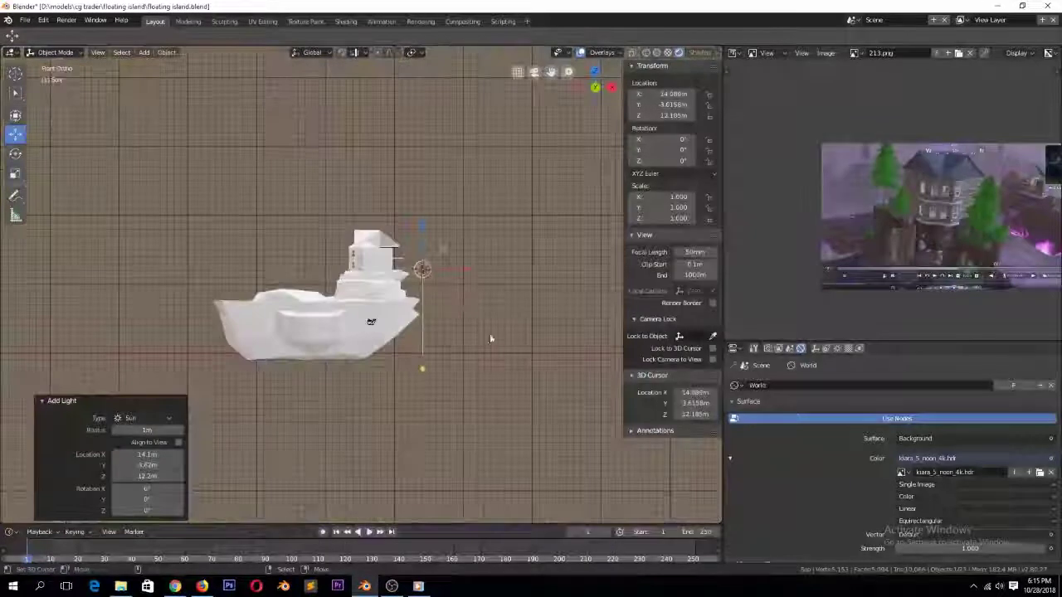
key(g)
click(548, 239)
key(r)
click(452, 258)
Turn the sun about 42.5° around Z, shift it about 8 m along negative X and 5.3 m along negative Y, and save the file
scroll(420, 230, up, 4)
middle_drag(420, 229, 444, 277)
scroll(466, 249, down, 4)
key(KP_7)
key(r)
click(502, 305)
key(g)
click(423, 357)
key(ctrl+s)
click(443, 336)
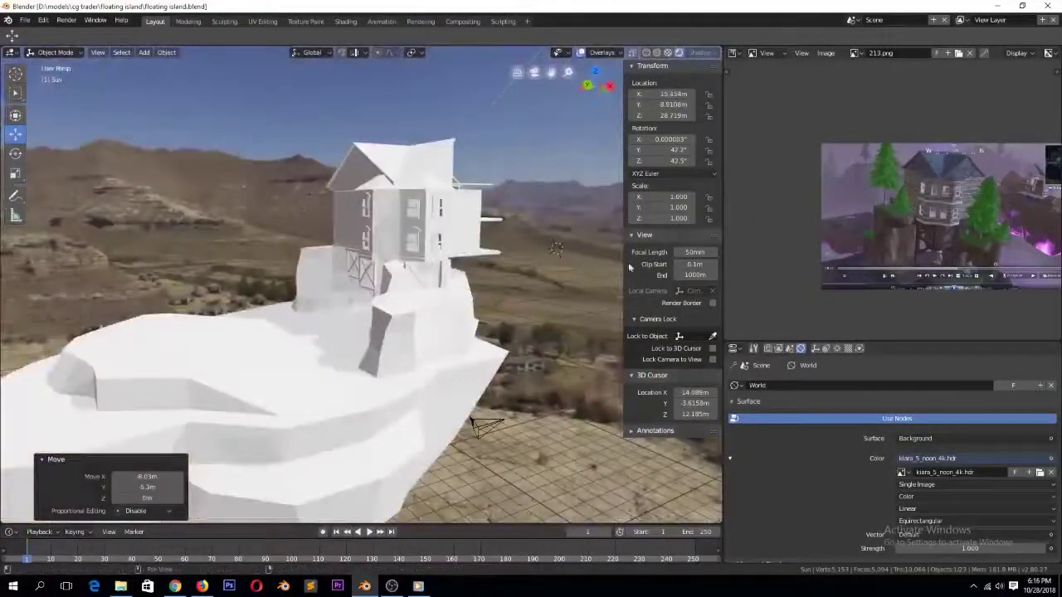
Compare the scene's lighting with the world's shader nodes switched off and back on
click(640, 72)
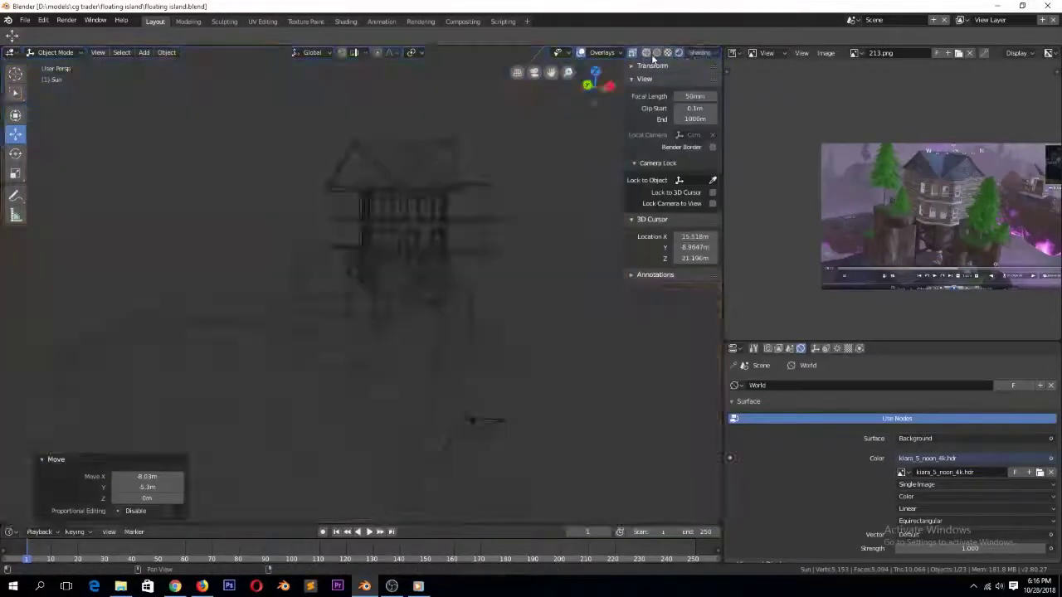
click(846, 417)
middle_drag(651, 342, 531, 329)
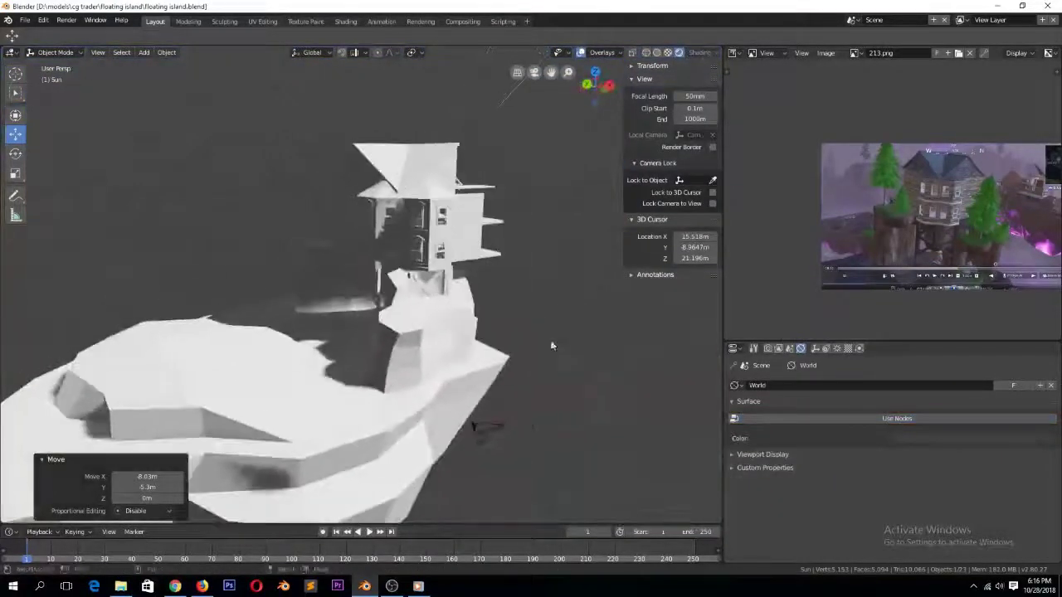
click(871, 418)
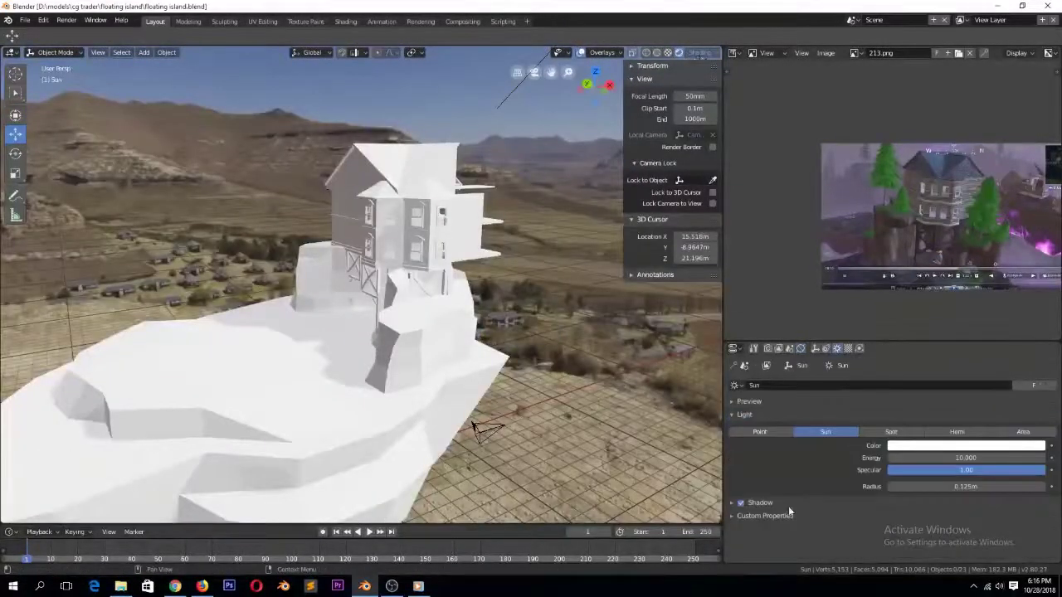
Enable Ambient Occlusion in the Eevee render settings
click(769, 348)
click(782, 408)
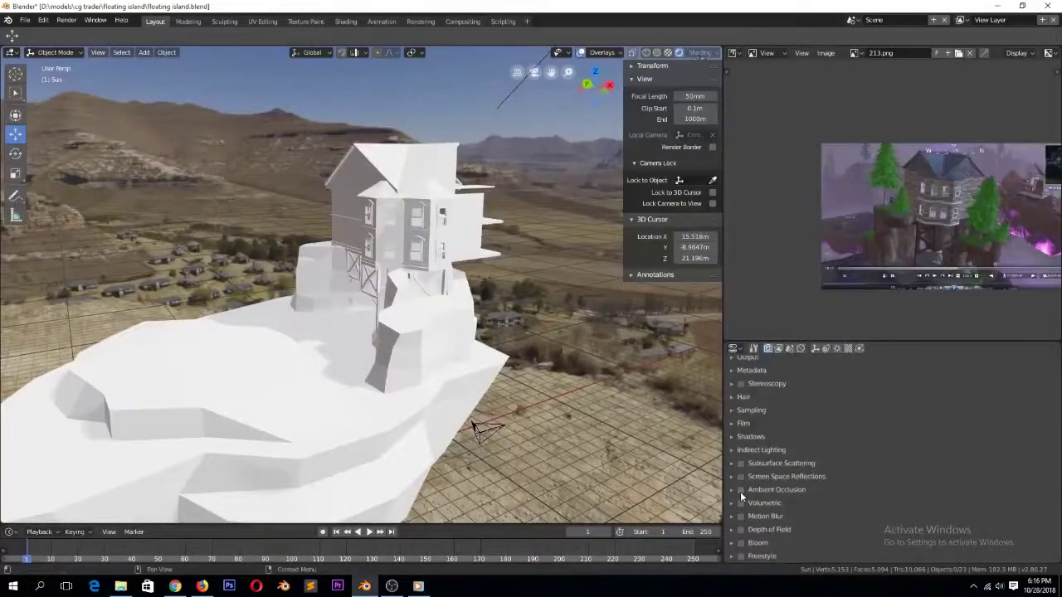
middle_drag(539, 404, 474, 464)
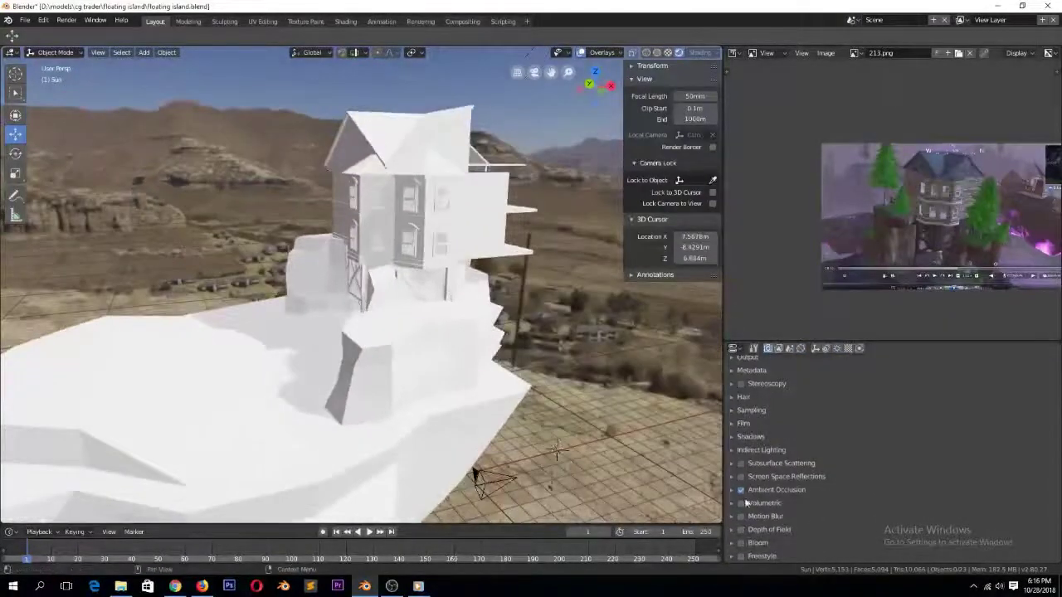
click(752, 490)
scroll(754, 491, down, 3)
click(736, 423)
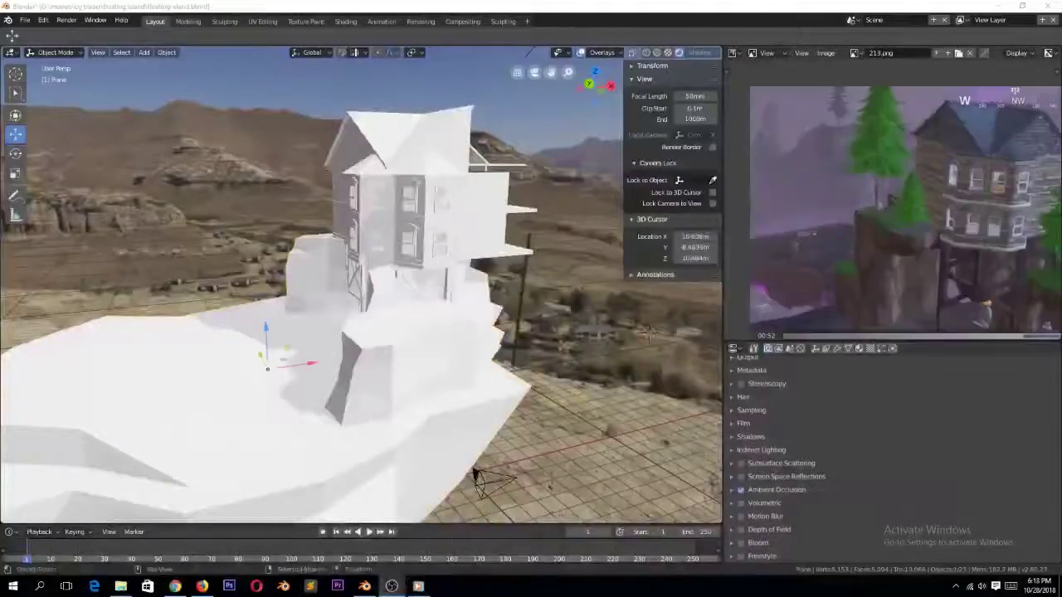
Switch to the Texture Paint workspace and give the island a new node-based material
click(306, 22)
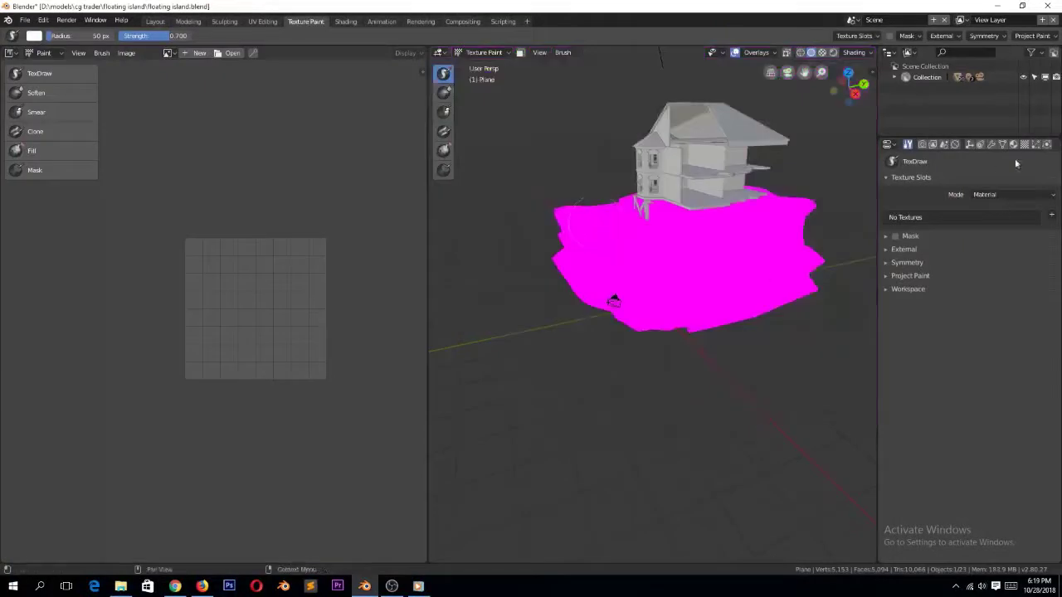
click(1014, 145)
click(963, 263)
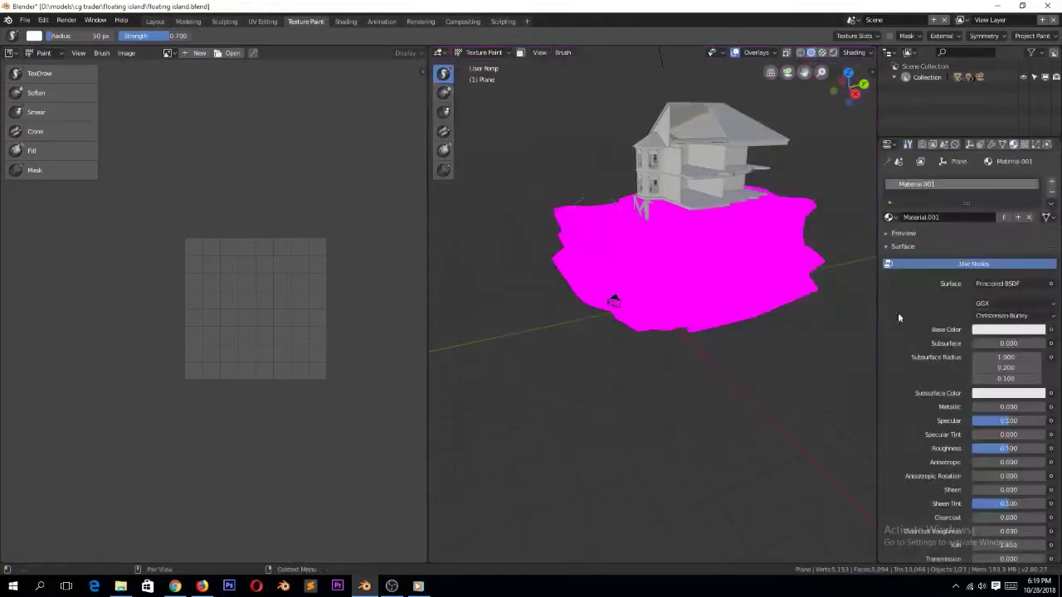
Create a new 1024 × 1024 px image filled with brown
click(199, 52)
click(243, 83)
click(299, 141)
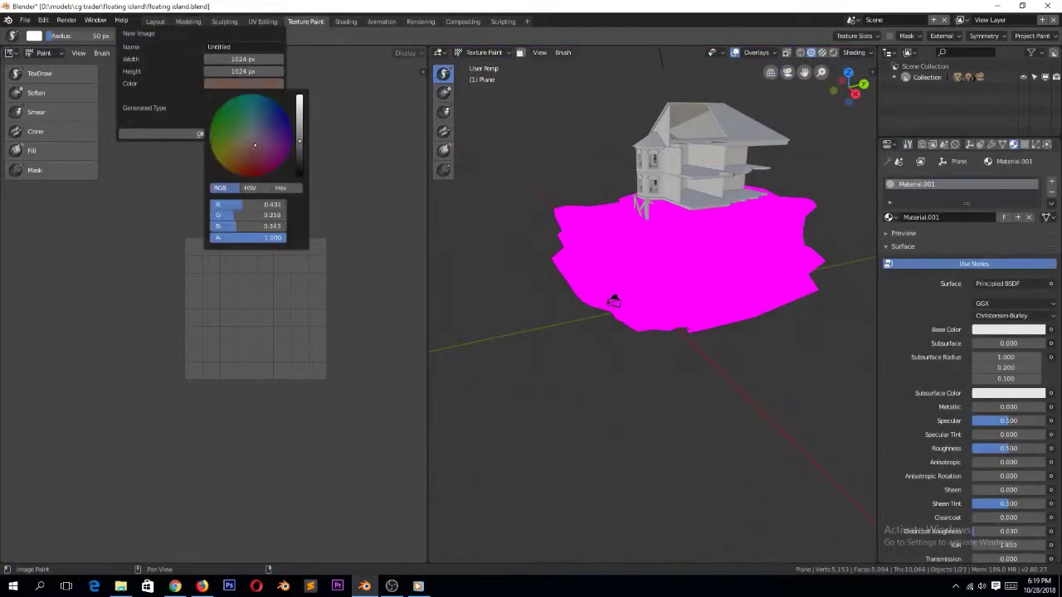
click(200, 133)
scroll(654, 316, up, 3)
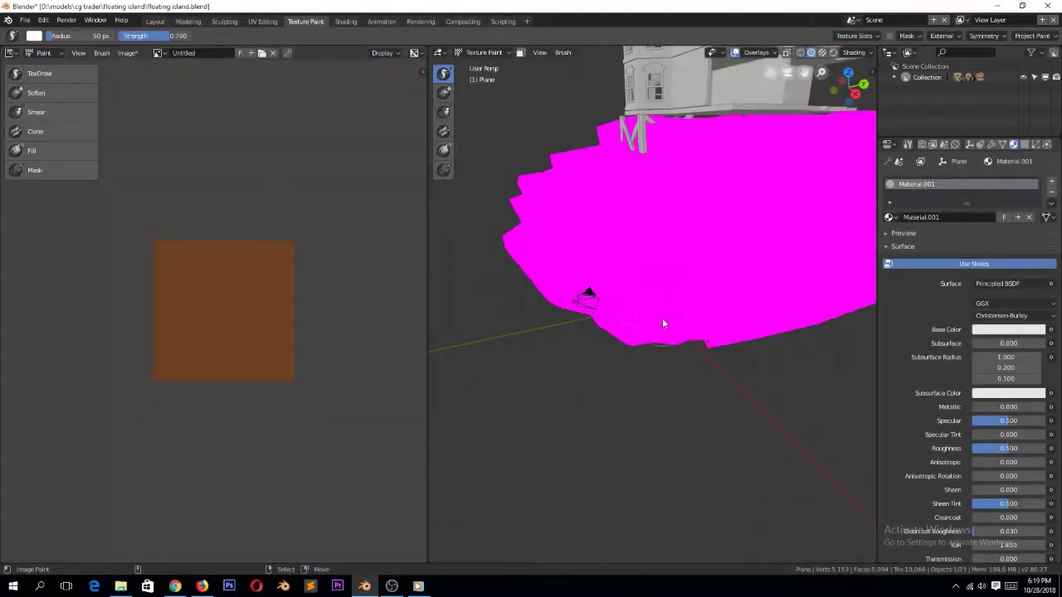
Select the whole island mesh in solid shading and unwrap it with Smart UV Project at a 66° angle limit
click(801, 52)
click(810, 53)
key(Tab)
key(a)
key(u)
click(580, 280)
scroll(194, 330, up, 4)
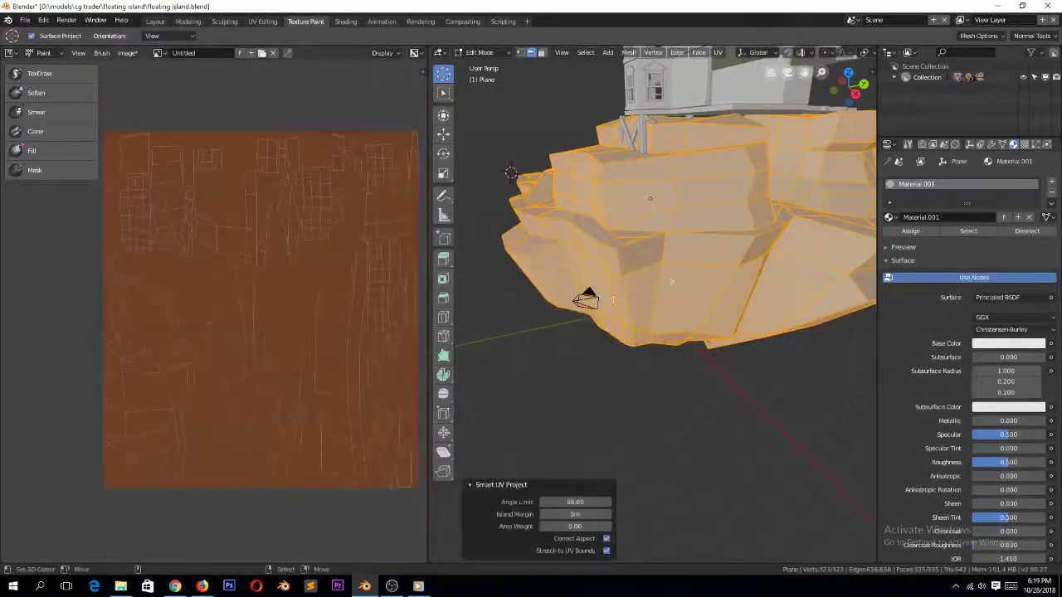
key(Tab)
Rename the brown image as island texture and save it as the JPEG island texture.jpg in the floating island folder
scroll(658, 280, down, 3)
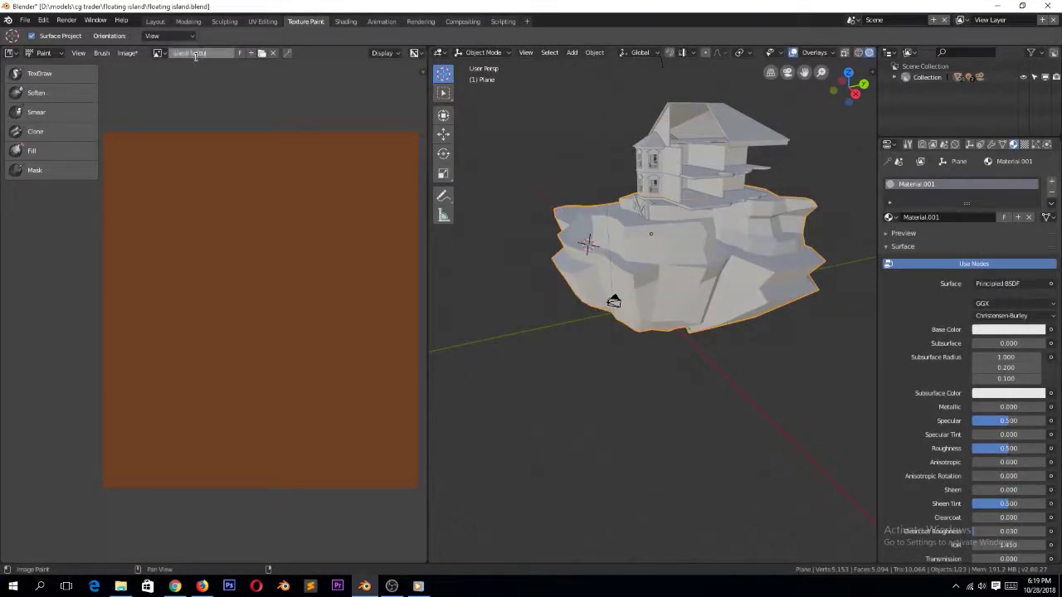
click(127, 52)
click(126, 52)
click(190, 171)
click(113, 388)
click(90, 337)
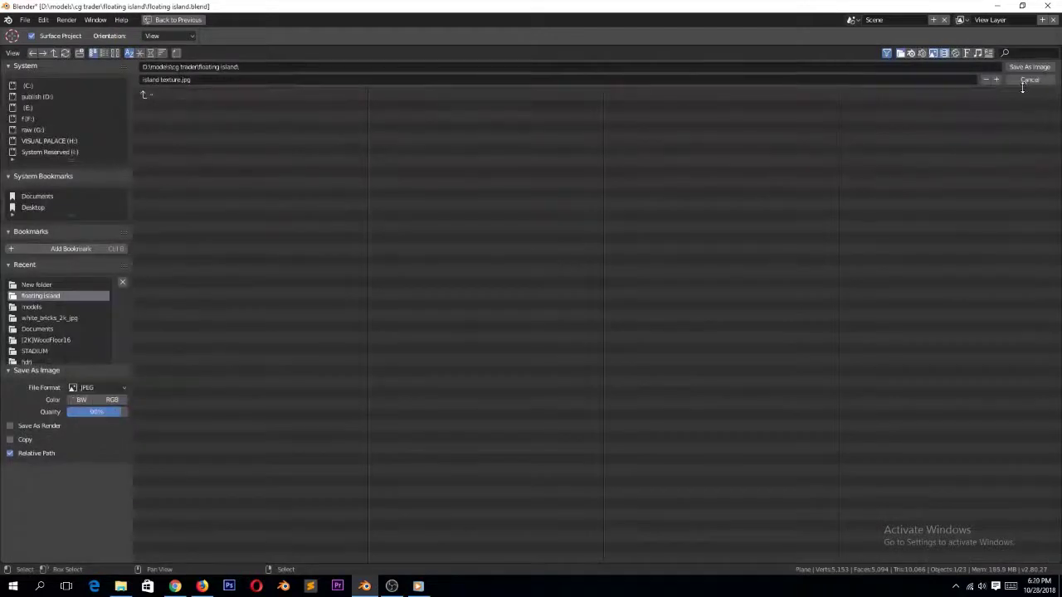
click(1027, 68)
Inspect how the island displays in the different viewport shading modes and with X-ray, returning to solid shading
click(823, 52)
click(834, 52)
click(811, 52)
click(800, 52)
click(811, 52)
key(alt+z)
key(z)
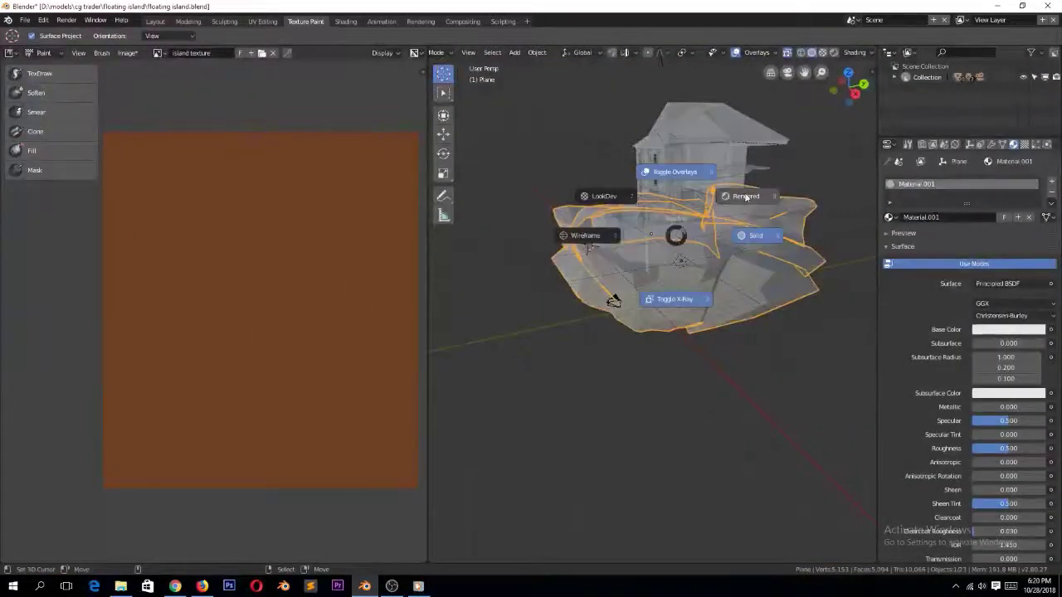
click(749, 229)
click(787, 53)
middle_drag(760, 174, 719, 268)
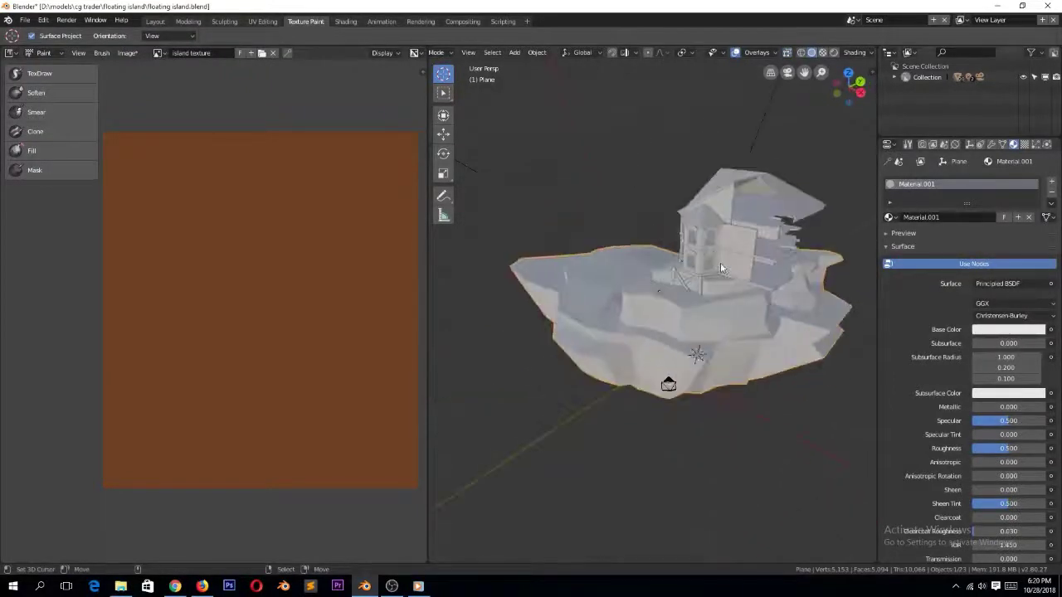
Expand the collection's object list and set the render engine to Cycles
click(895, 77)
scroll(968, 122, down, 5)
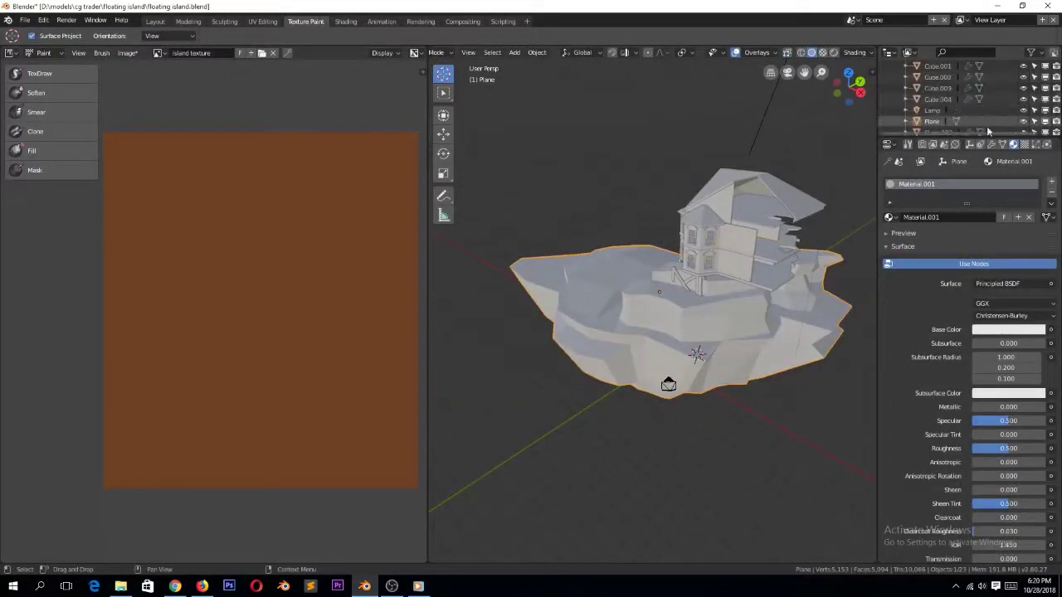
click(650, 289)
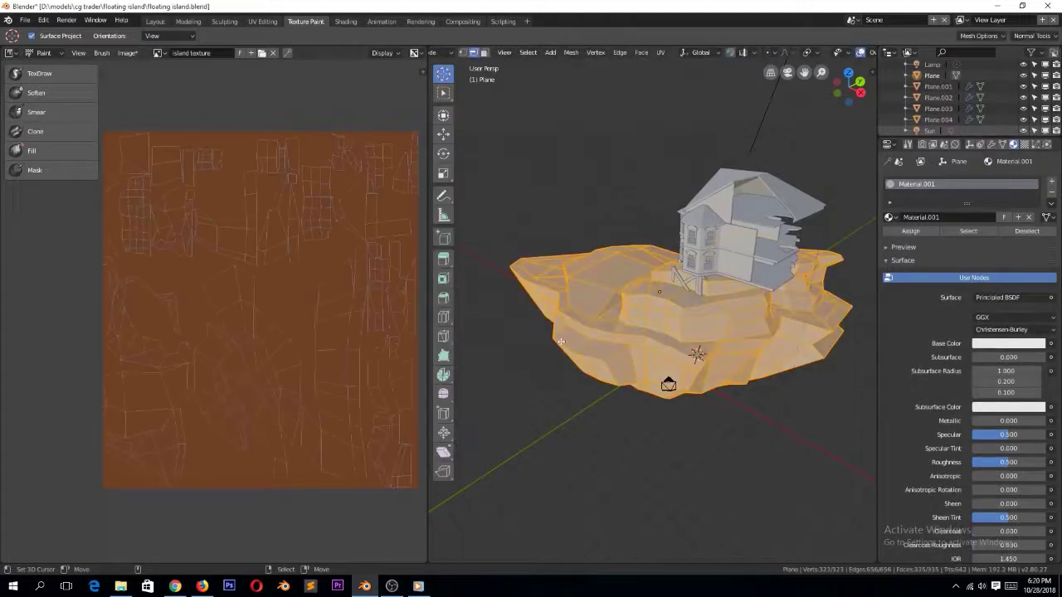
key(Tab)
click(921, 144)
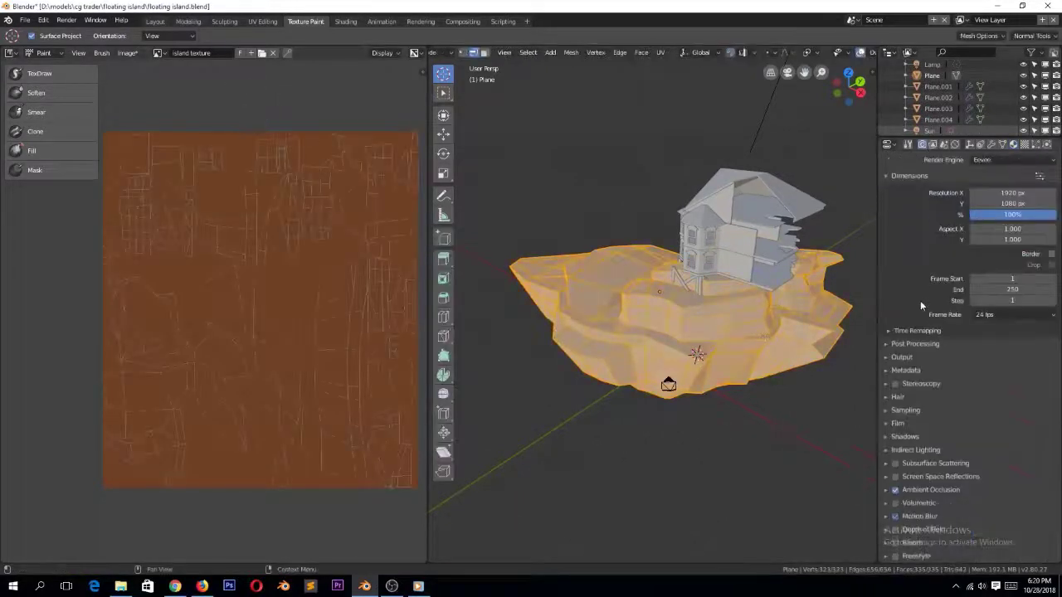
key(Tab)
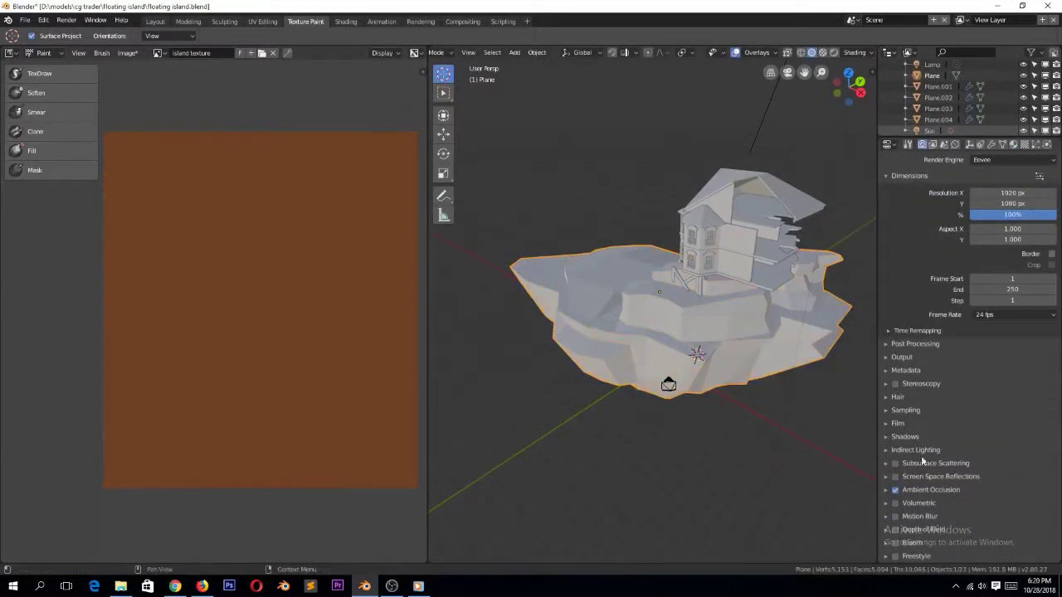
click(909, 176)
click(1012, 181)
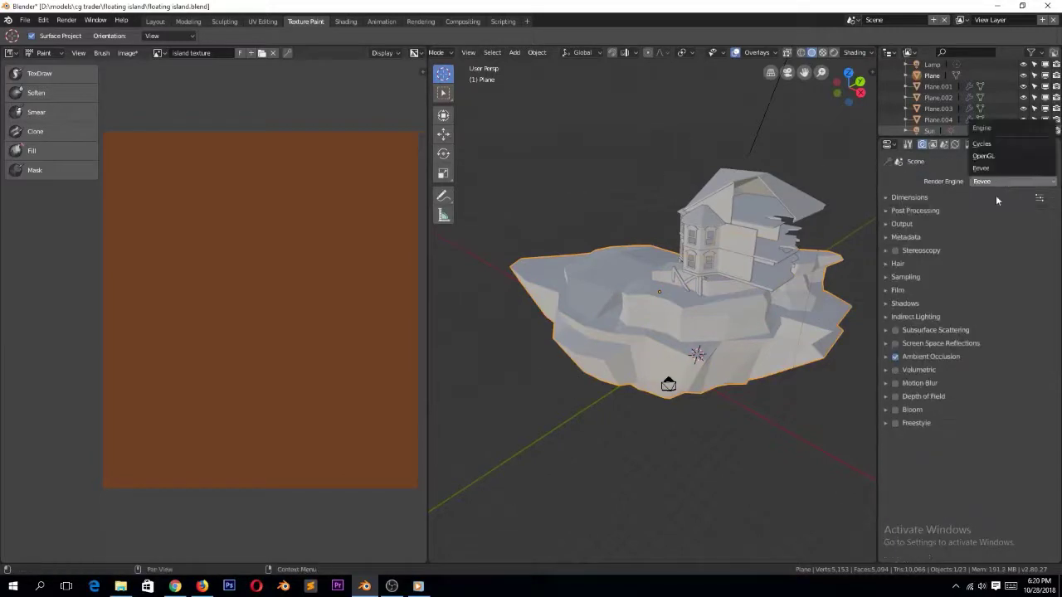
click(995, 142)
Set the bake type to Ambient Occlusion and try to bake the island
click(898, 370)
key(Tab)
key(Tab)
click(1012, 400)
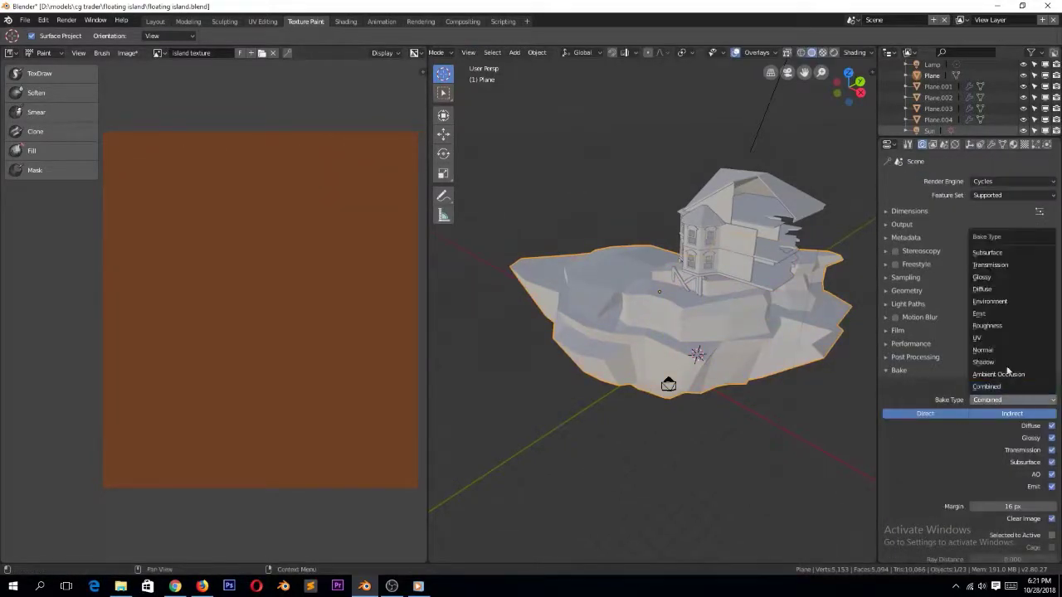
click(998, 374)
click(985, 496)
key(Tab)
key(Tab)
Link an image texture to the base color of the island's material and assign island texture to it
click(1013, 144)
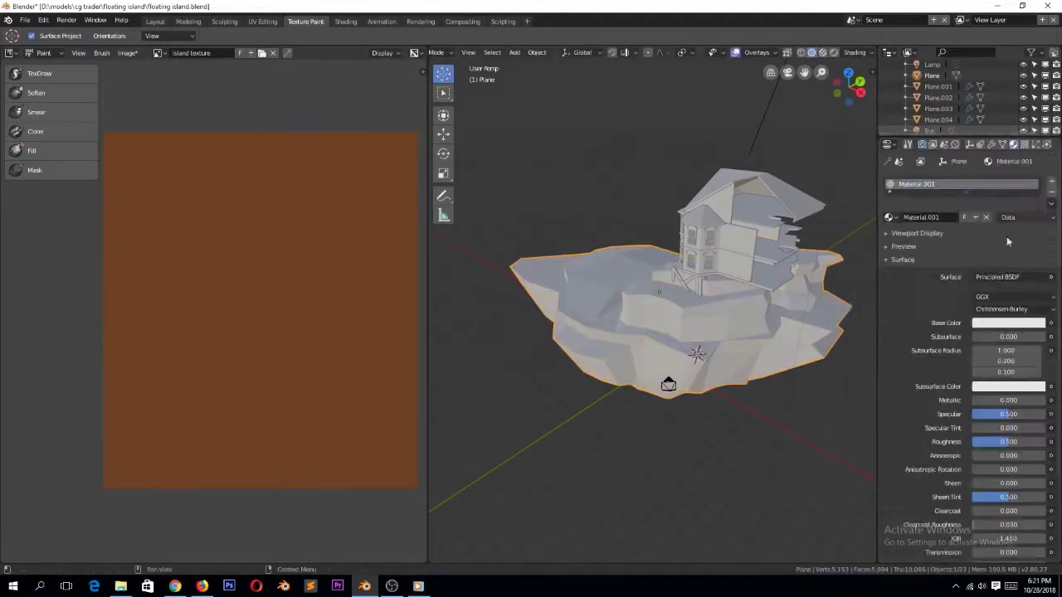
scroll(1013, 232, down, 1)
click(1050, 301)
click(852, 201)
click(979, 315)
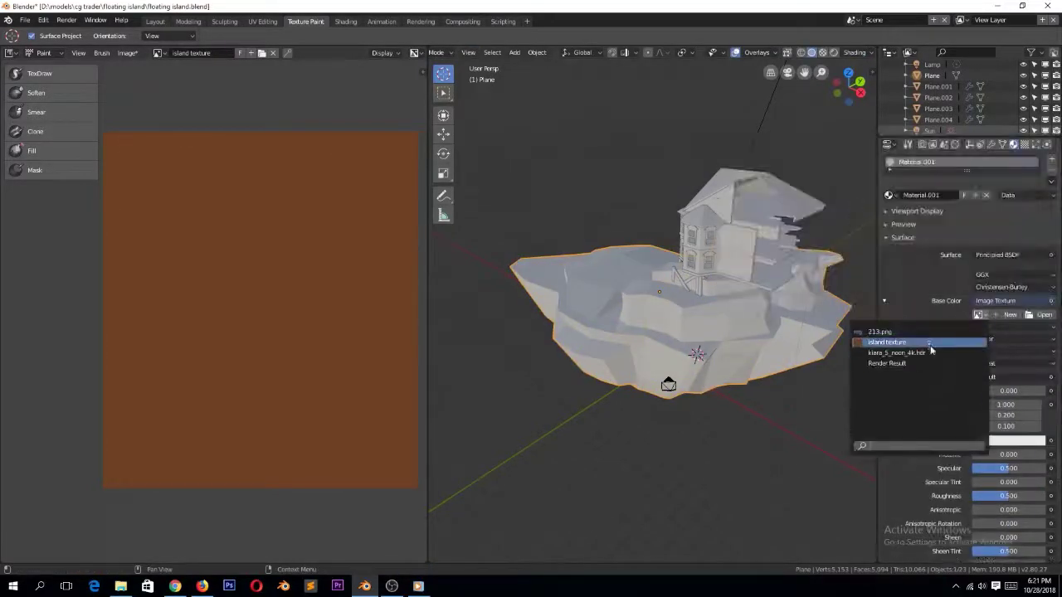
click(896, 342)
click(601, 340)
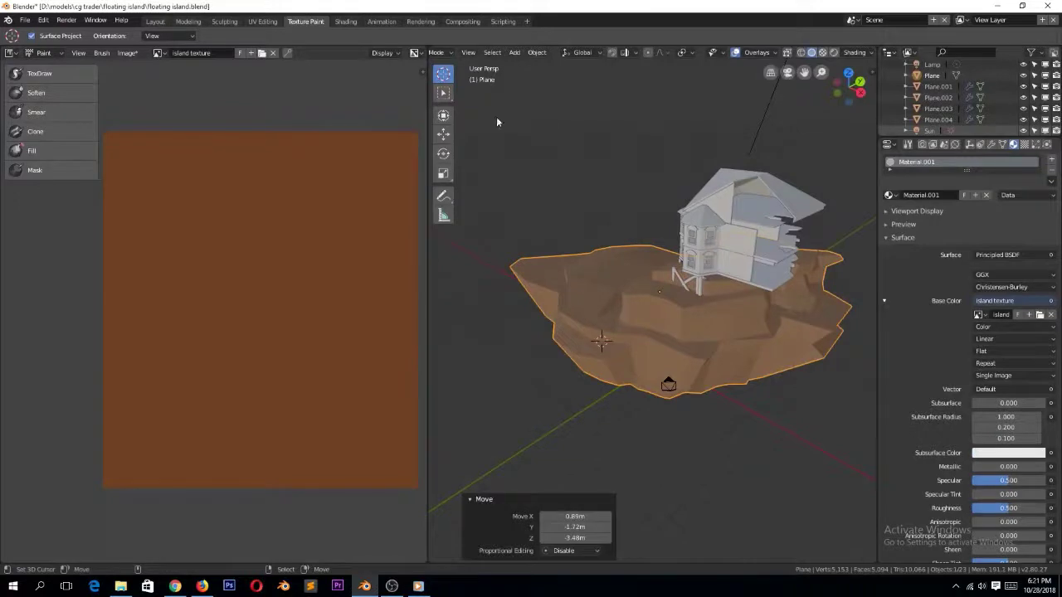
Reselect island texture as the material's base color image and start the ambient occlusion bake
click(262, 21)
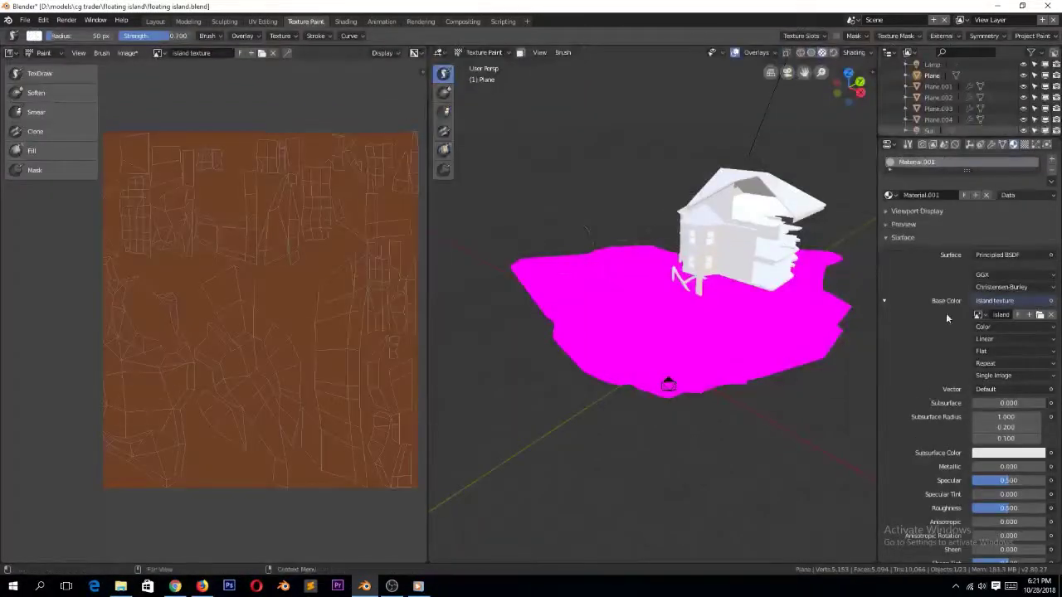
click(979, 315)
click(945, 338)
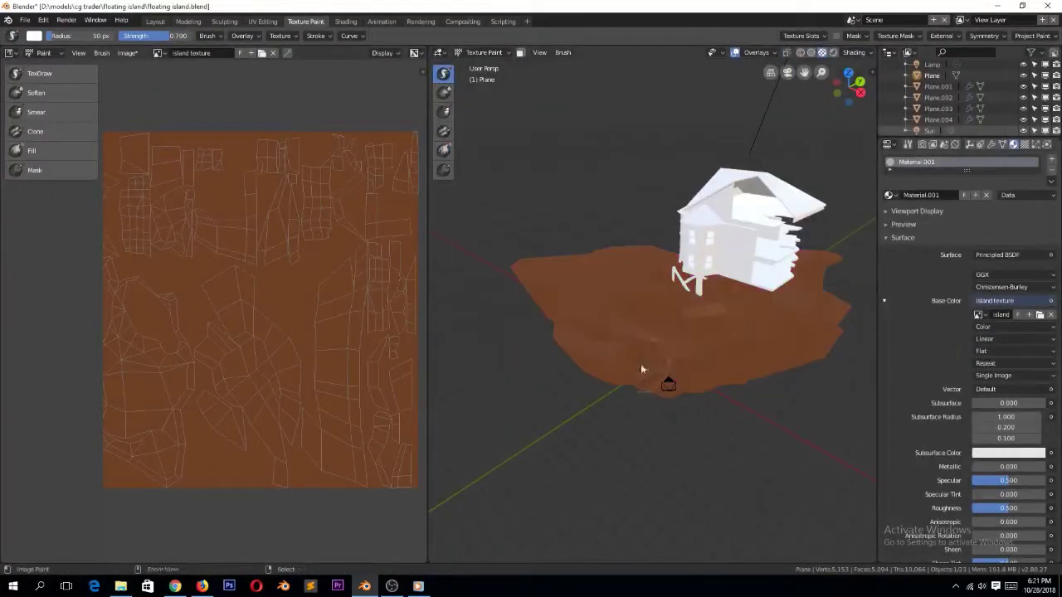
click(921, 144)
click(971, 495)
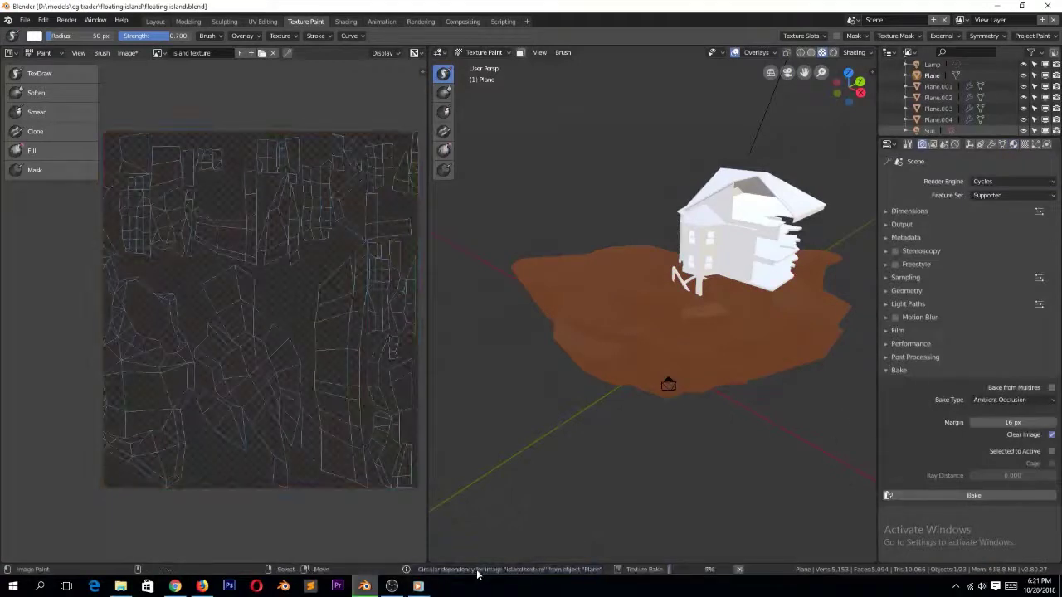
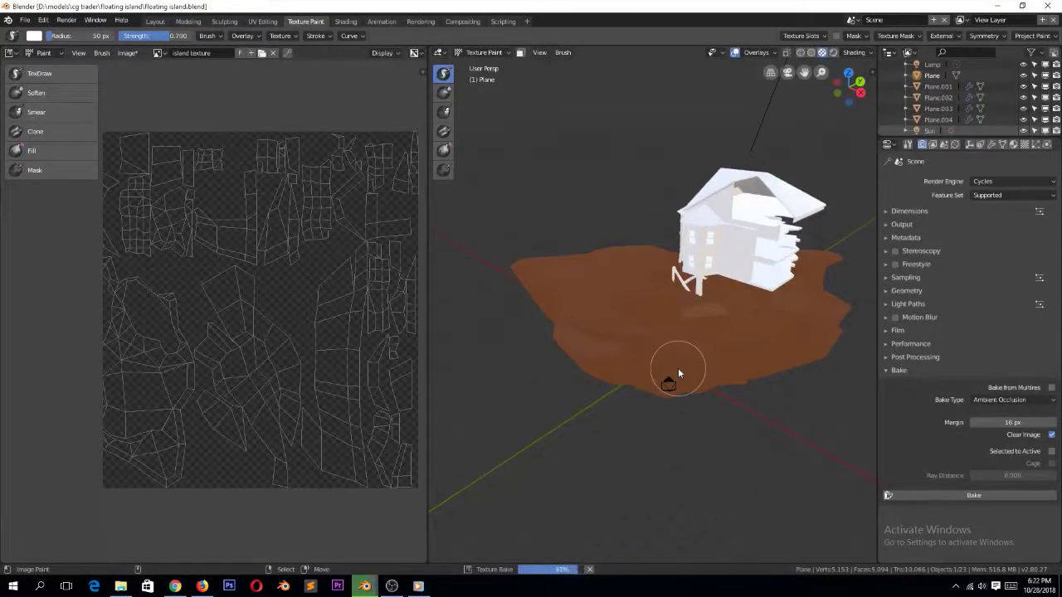
Set the paint brush to a dark reddish brown, test strokes on the island's baked texture, and undo the last stroke
scroll(678, 369, up, 4)
middle_drag(678, 371, 709, 359)
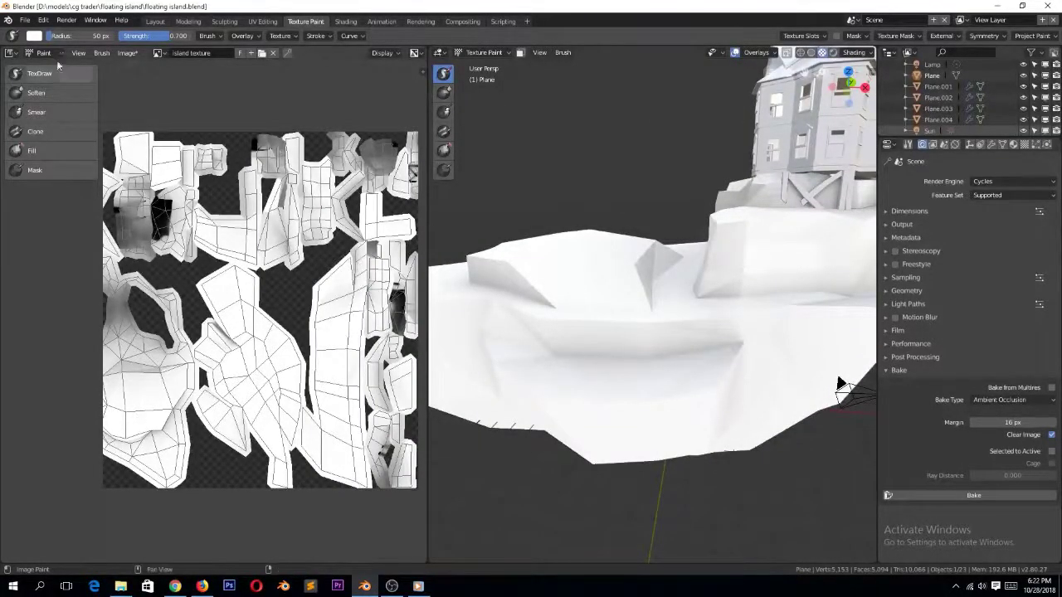
click(34, 35)
drag(191, 386, 171, 419)
click(34, 36)
click(121, 108)
click(63, 123)
drag(367, 292, 369, 394)
key(ctrl+z)
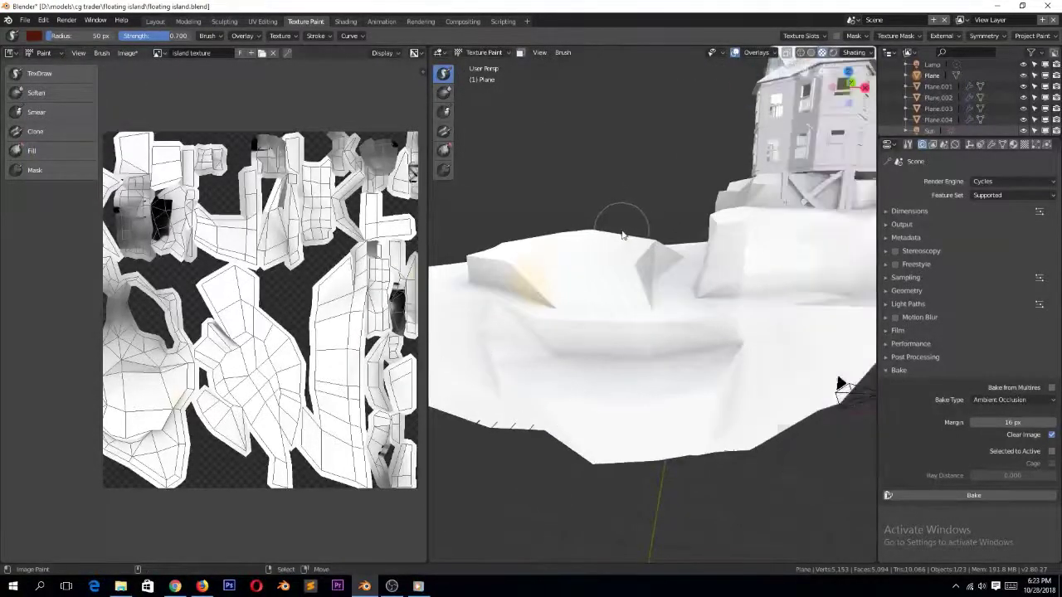
Paint a dark brown patch on the edge of the island's front rock ledge
click(243, 36)
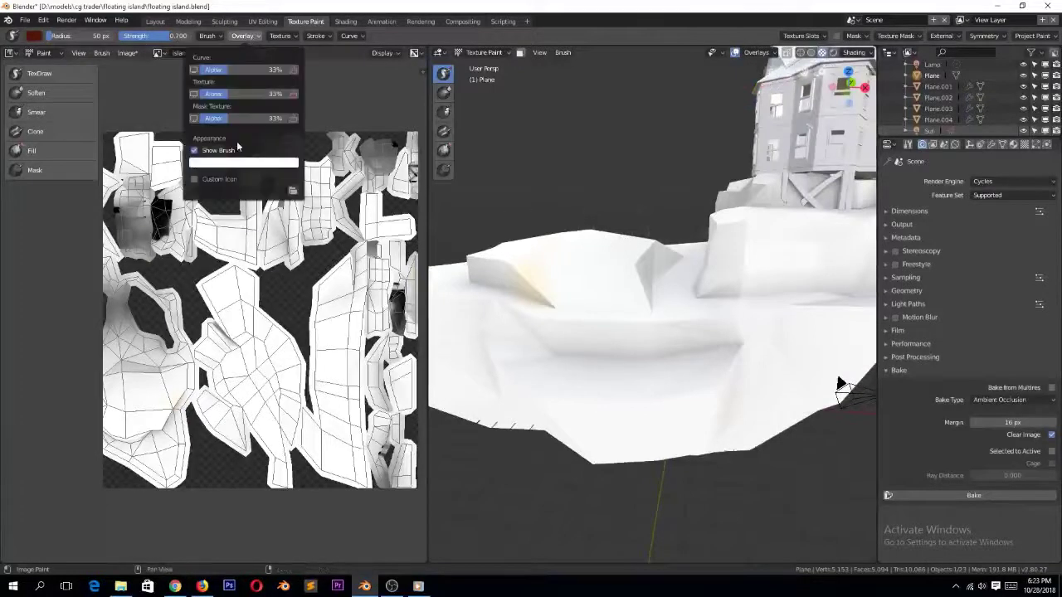
click(256, 43)
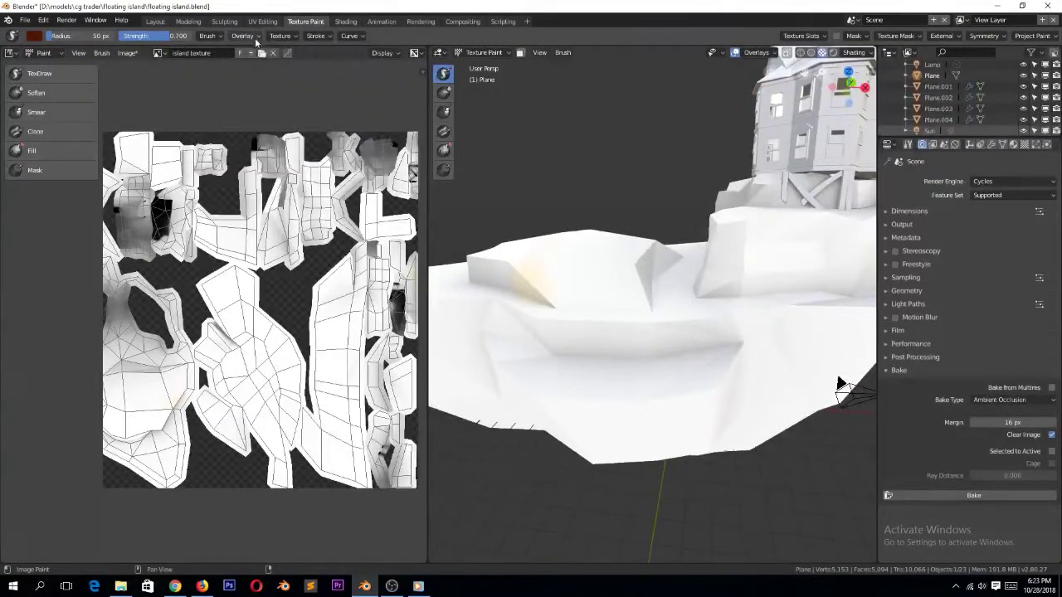
click(254, 36)
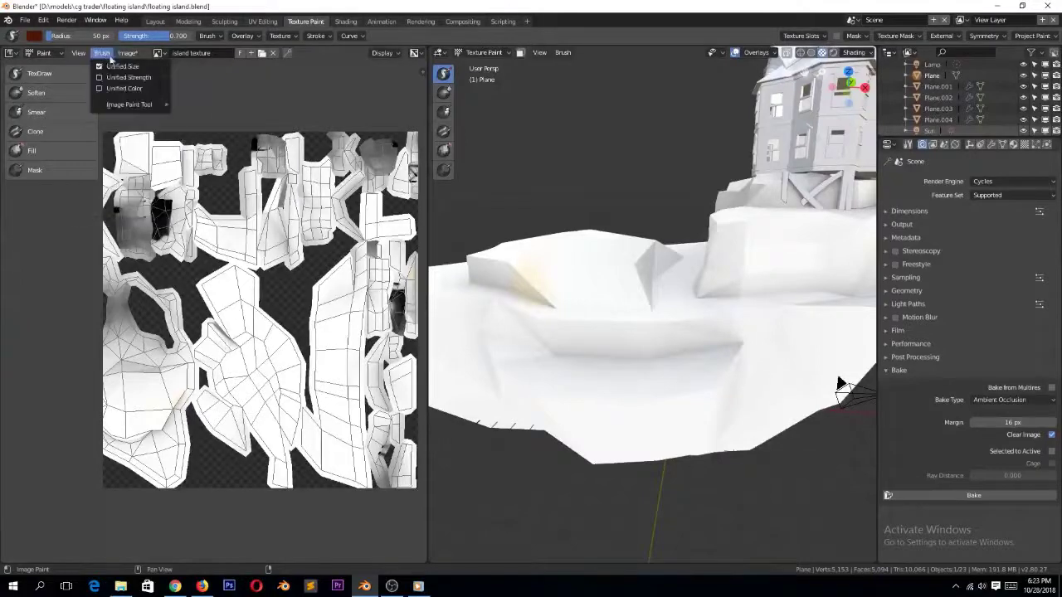
drag(555, 273, 513, 315)
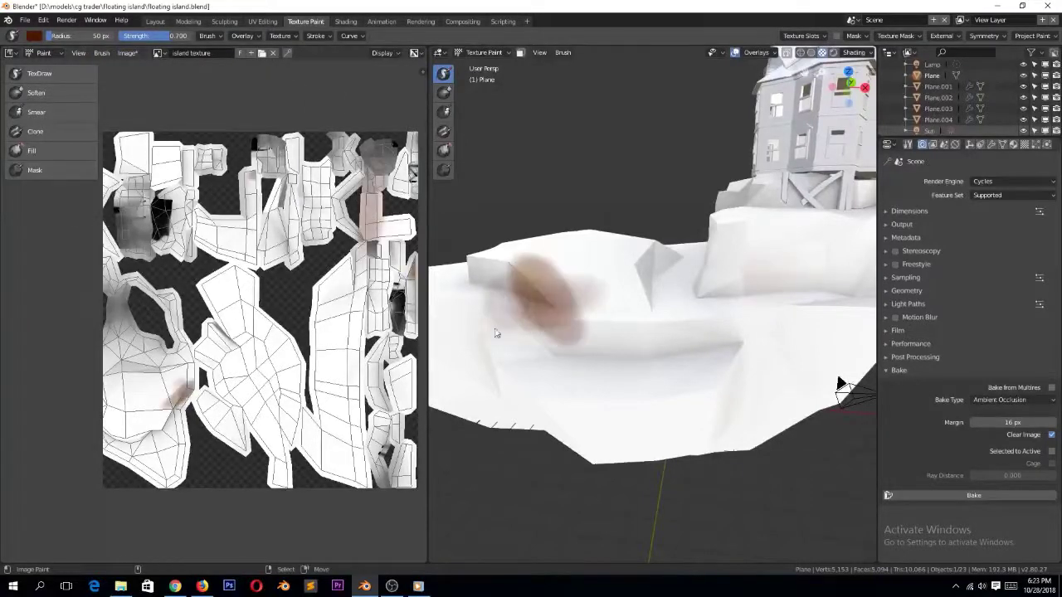
Try to color the island with the Fill brush and undo the fill
click(31, 150)
click(34, 36)
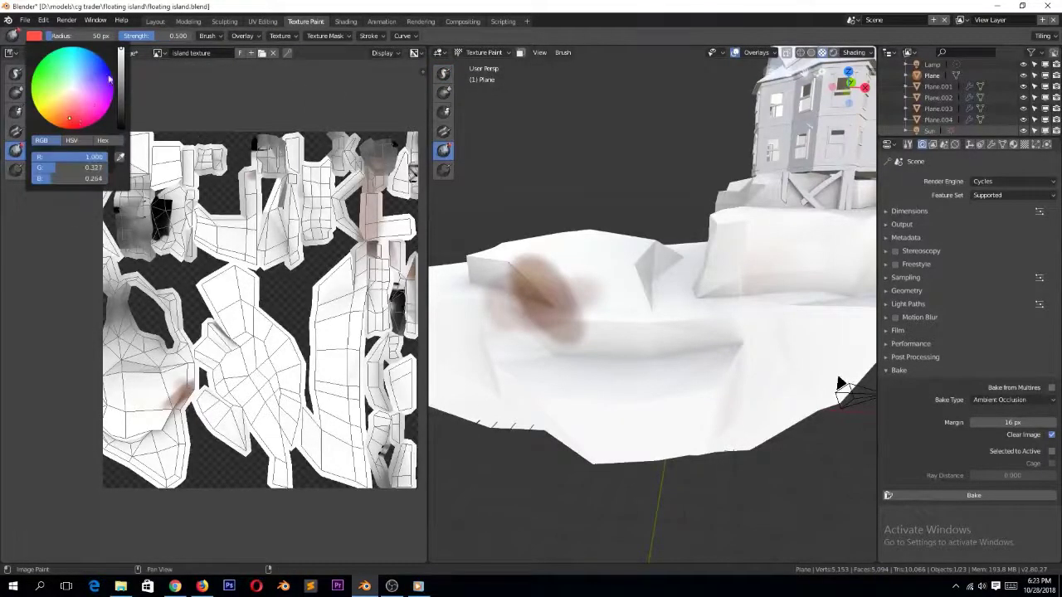
click(841, 384)
key(ctrl+z)
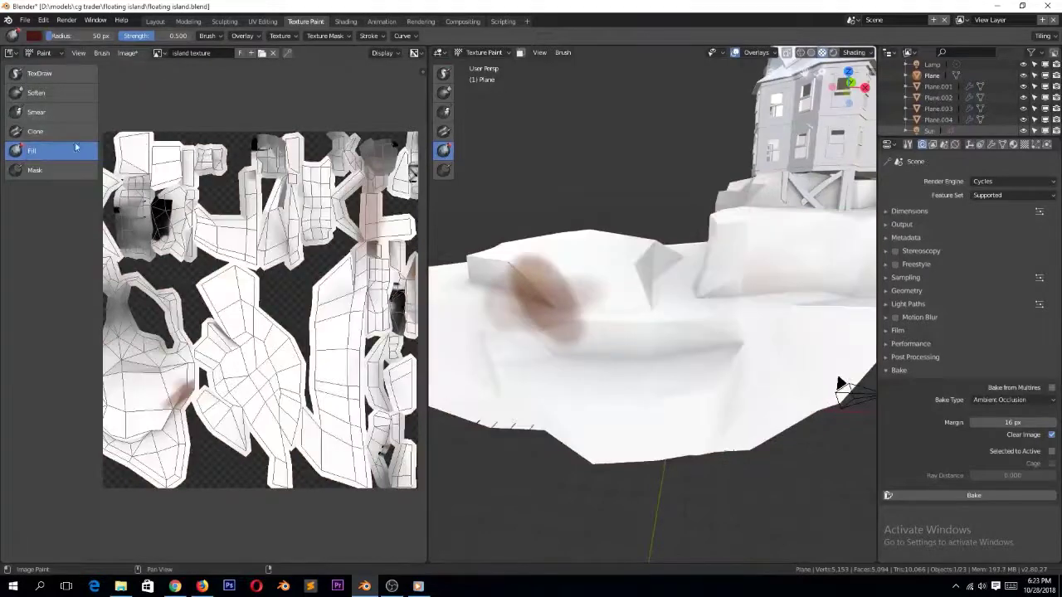
Cover the island's texture map with a translucent reddish brown coat using the TexDraw brush
click(55, 75)
mouse_move(113, 165)
mouse_down()
mouse_move(115, 444)
mouse_move(120, 269)
mouse_move(307, 473)
mouse_move(398, 199)
mouse_move(323, 175)
mouse_move(225, 163)
mouse_up()
mouse_move(160, 424)
mouse_down()
mouse_move(124, 356)
mouse_move(187, 299)
mouse_move(125, 141)
mouse_move(306, 479)
mouse_move(361, 329)
mouse_move(341, 158)
mouse_move(199, 249)
mouse_move(273, 345)
mouse_up()
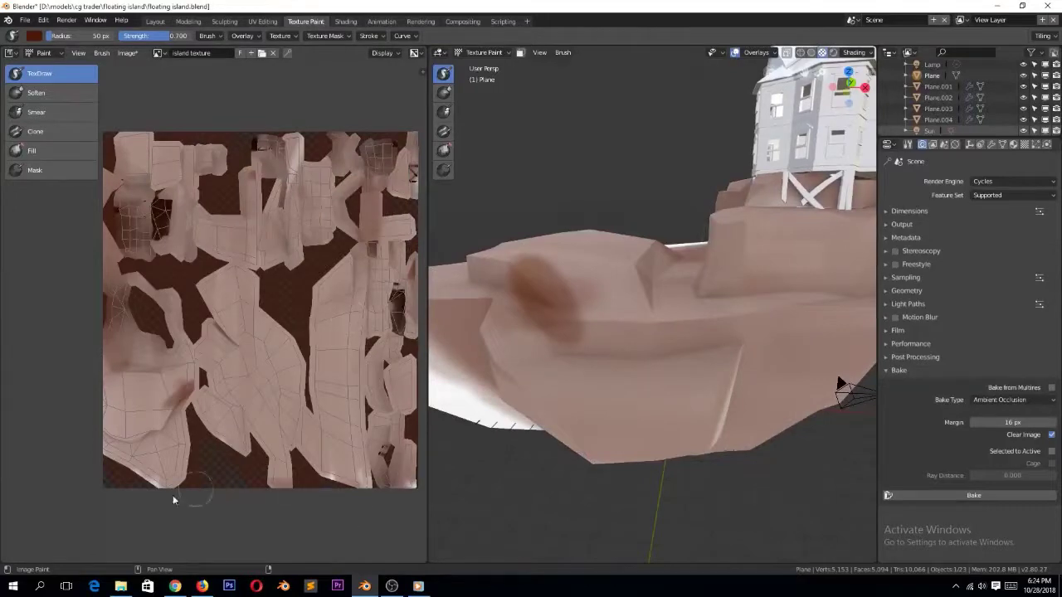
drag(187, 477, 125, 447)
Paint brown over the remaining white areas and rock faces directly on the island model
middle_drag(577, 153, 635, 70)
mouse_move(610, 357)
mouse_down()
mouse_move(583, 142)
mouse_move(543, 294)
mouse_move(532, 75)
mouse_move(499, 92)
mouse_up()
mouse_move(580, 83)
middle_down()
mouse_move(672, 145)
mouse_move(763, 186)
middle_up()
mouse_move(564, 257)
mouse_down()
mouse_move(557, 395)
mouse_move(498, 335)
mouse_move(545, 390)
mouse_up()
middle_drag(545, 390, 656, 326)
mouse_move(656, 327)
mouse_down()
mouse_move(673, 391)
mouse_move(556, 252)
mouse_move(593, 286)
mouse_up()
mouse_move(734, 278)
middle_down()
mouse_move(708, 296)
mouse_move(560, 311)
middle_up()
drag(547, 286, 511, 369)
Pick a darker brush brown and shade the island's rock faces from several sides
click(35, 36)
click(125, 109)
mouse_move(541, 306)
mouse_down()
mouse_move(585, 224)
mouse_move(752, 248)
mouse_up()
middle_drag(752, 252, 533, 322)
drag(534, 322, 489, 338)
mouse_move(498, 338)
middle_down()
mouse_move(620, 310)
mouse_move(614, 398)
middle_up()
mouse_move(647, 440)
mouse_down()
mouse_move(553, 526)
mouse_move(735, 429)
mouse_move(718, 500)
mouse_move(515, 452)
mouse_move(708, 369)
mouse_move(655, 215)
mouse_up()
Set the brush to a very dark brown, enlarge its radius, and coat the whole island texture map
click(33, 35)
drag(124, 131, 93, 131)
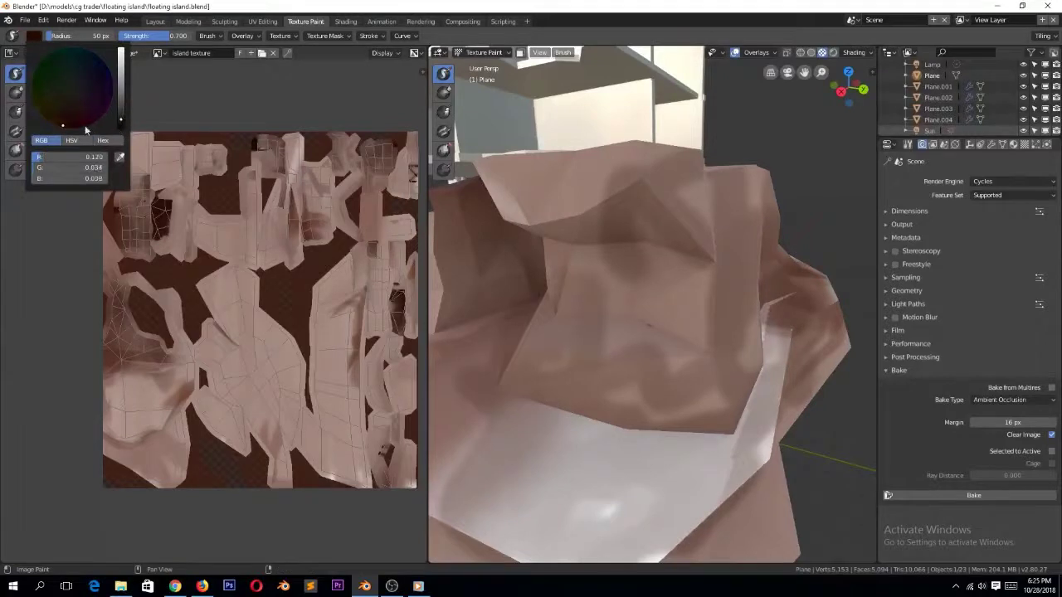
drag(70, 35, 91, 35)
mouse_move(133, 187)
mouse_down()
mouse_move(171, 400)
mouse_move(247, 351)
mouse_move(140, 150)
mouse_move(357, 497)
mouse_move(390, 175)
mouse_move(383, 378)
mouse_up()
scroll(733, 274, down, 8)
mouse_move(733, 274)
middle_down()
mouse_move(535, 307)
mouse_move(669, 404)
mouse_move(486, 327)
mouse_move(630, 244)
mouse_move(548, 271)
middle_up()
Reduce the brush radius to 84 px and paint dark brown over the island's sides
key(bracketleft)
key(bracketleft)
key(bracketleft)
key(bracketleft)
key(bracketleft)
key(bracketleft)
mouse_move(531, 147)
mouse_down()
mouse_move(576, 242)
mouse_move(574, 327)
mouse_up()
mouse_move(573, 327)
middle_down()
mouse_move(605, 285)
mouse_move(560, 295)
mouse_move(645, 419)
mouse_move(485, 268)
middle_up()
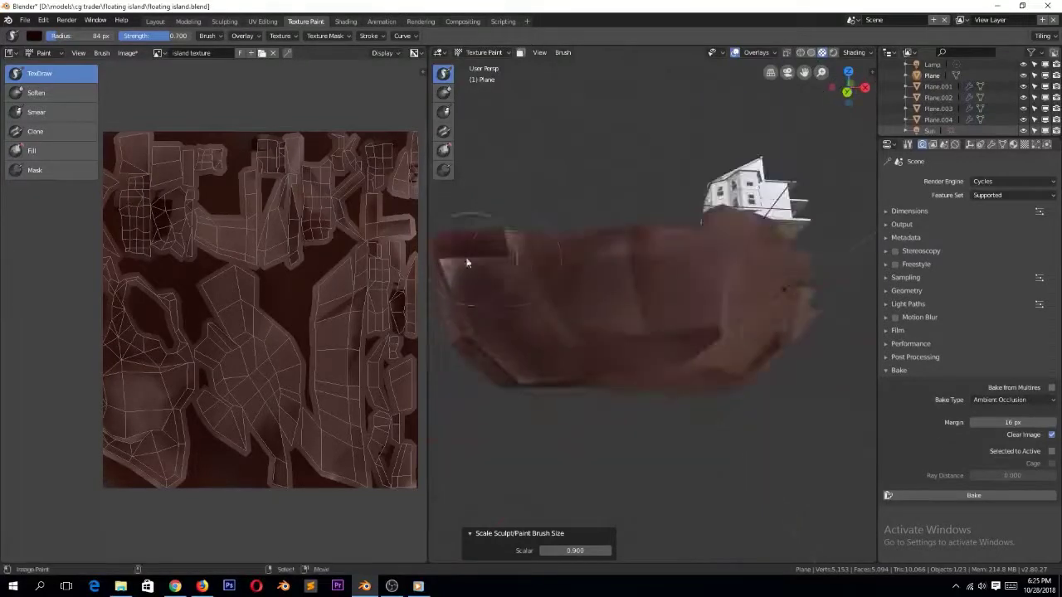
click(970, 145)
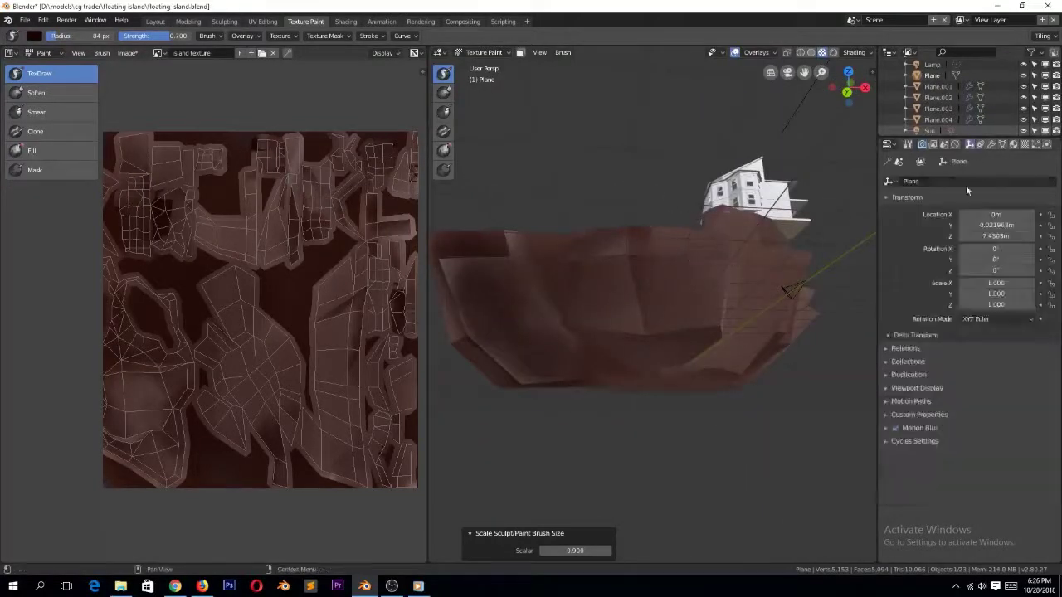
click(920, 386)
click(925, 389)
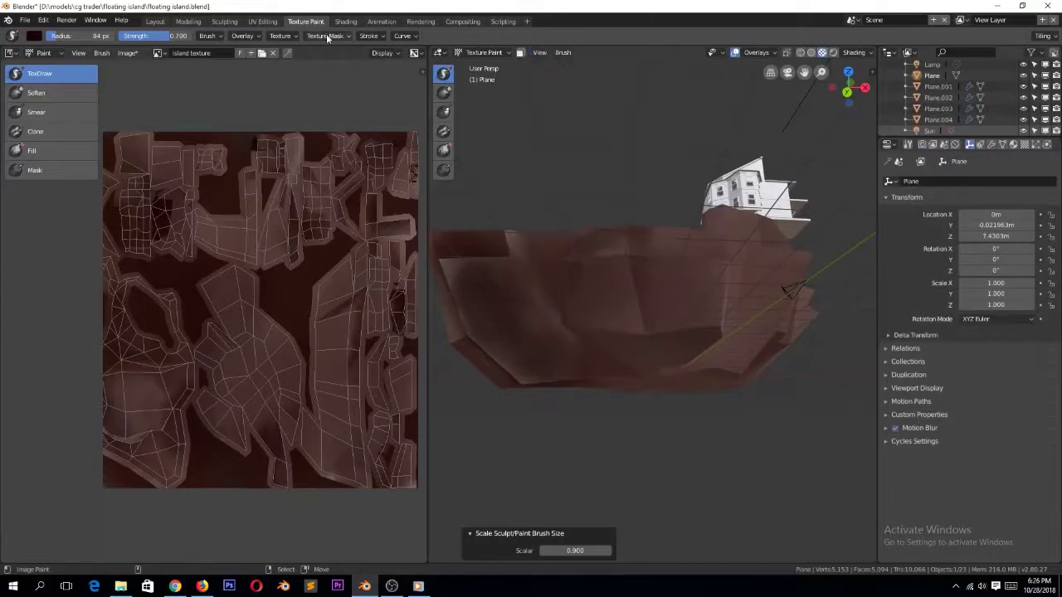
click(1002, 144)
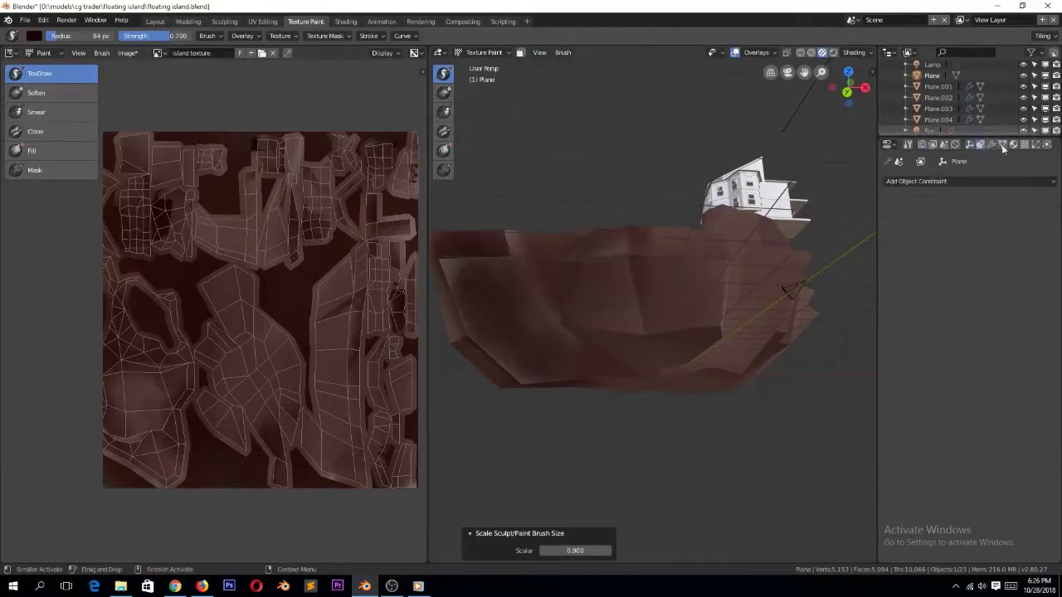
click(922, 374)
click(923, 374)
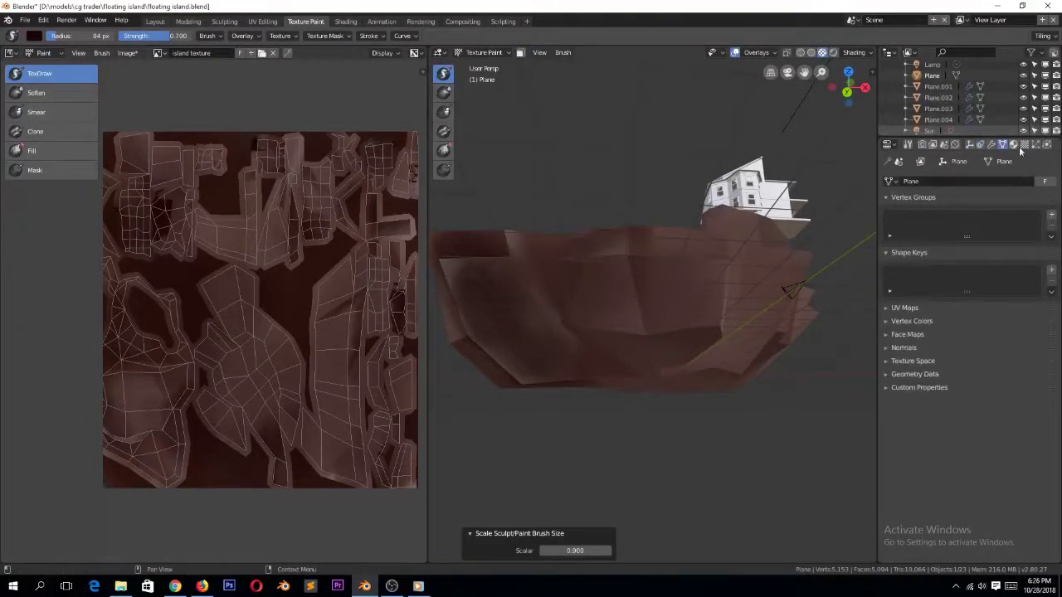
click(969, 145)
Pick a light brown brush color and reshape the brush falloff curve, undoing the test stroke on the island
mouse_move(684, 356)
middle_down()
mouse_move(618, 353)
mouse_move(722, 386)
middle_up()
click(34, 36)
scroll(77, 78, up, 8)
click(73, 91)
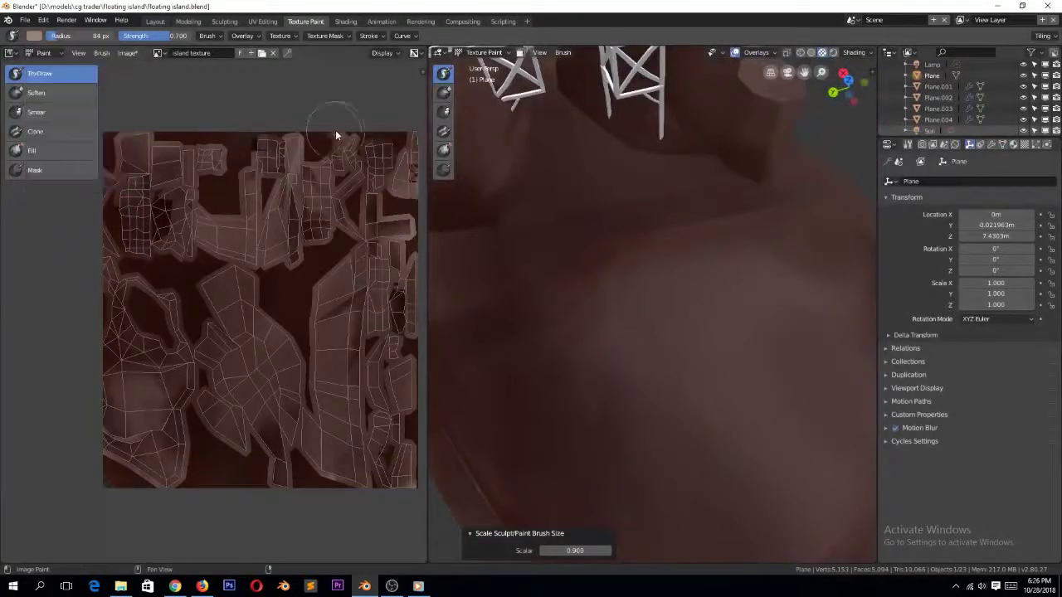
click(402, 36)
drag(378, 73, 364, 91)
drag(432, 149, 438, 144)
drag(567, 336, 613, 308)
key(ctrl+z)
Set the brush radius to 11 px and its strength to 0.204
click(381, 36)
click(401, 36)
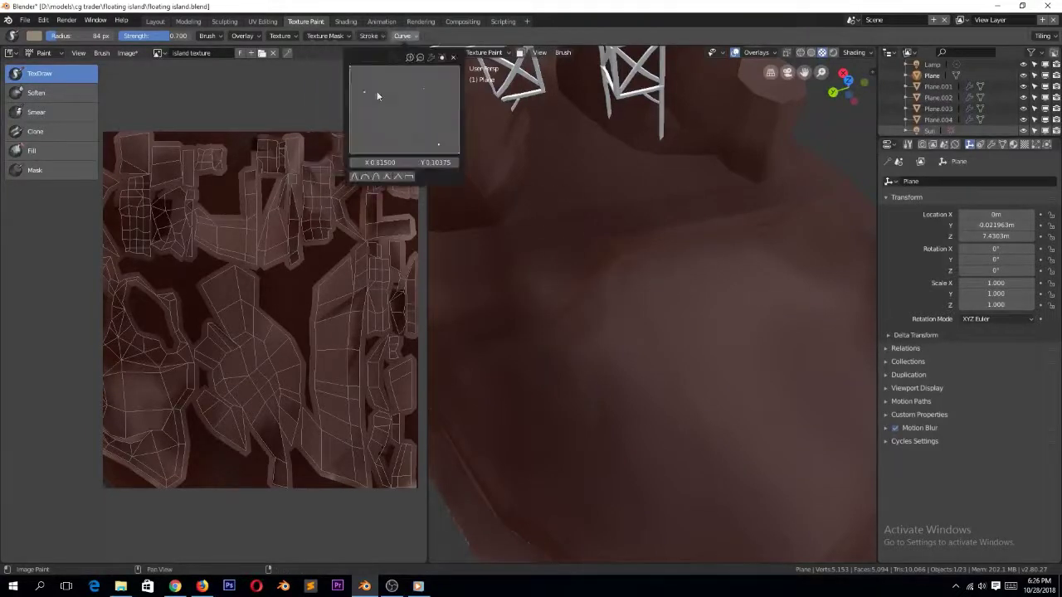
drag(57, 38, 50, 37)
drag(139, 37, 104, 36)
click(242, 36)
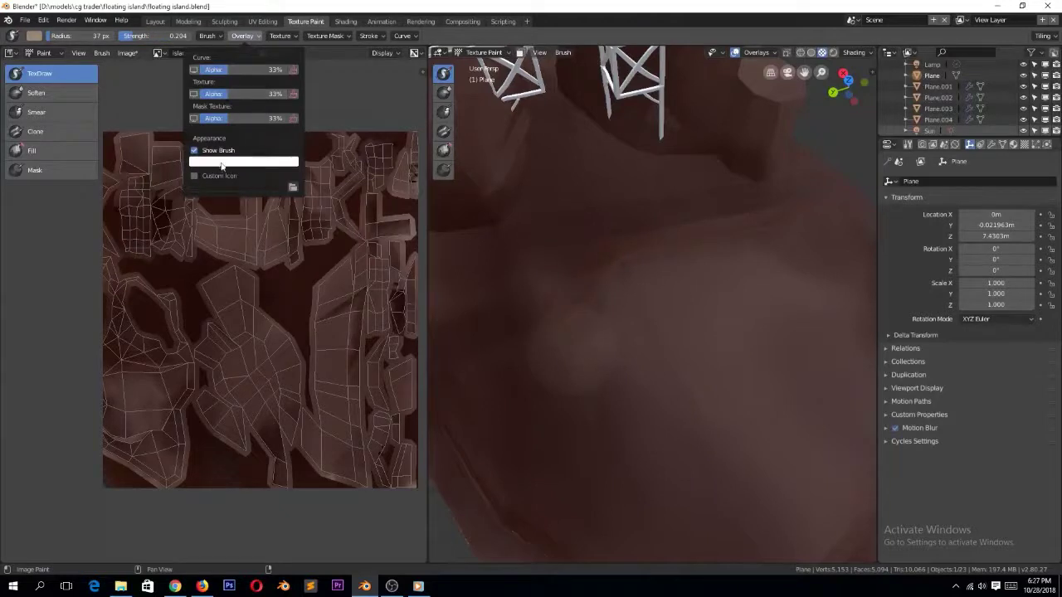
drag(99, 37, 94, 37)
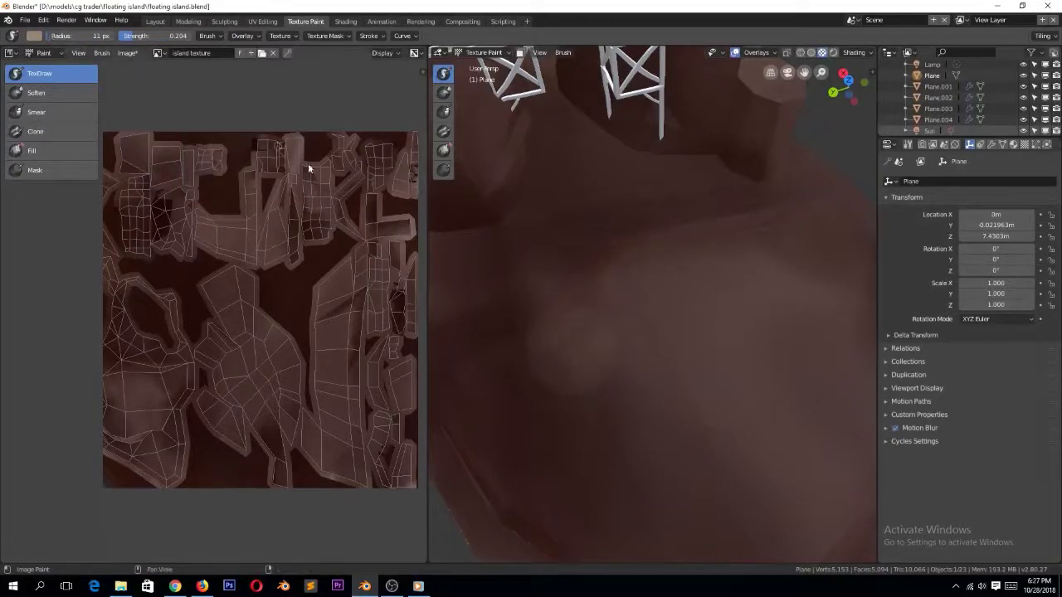
Paint thin light brown highlights along the edges and ridges of the island's rocks
middle_drag(661, 254, 613, 360)
middle_drag(631, 413, 630, 385)
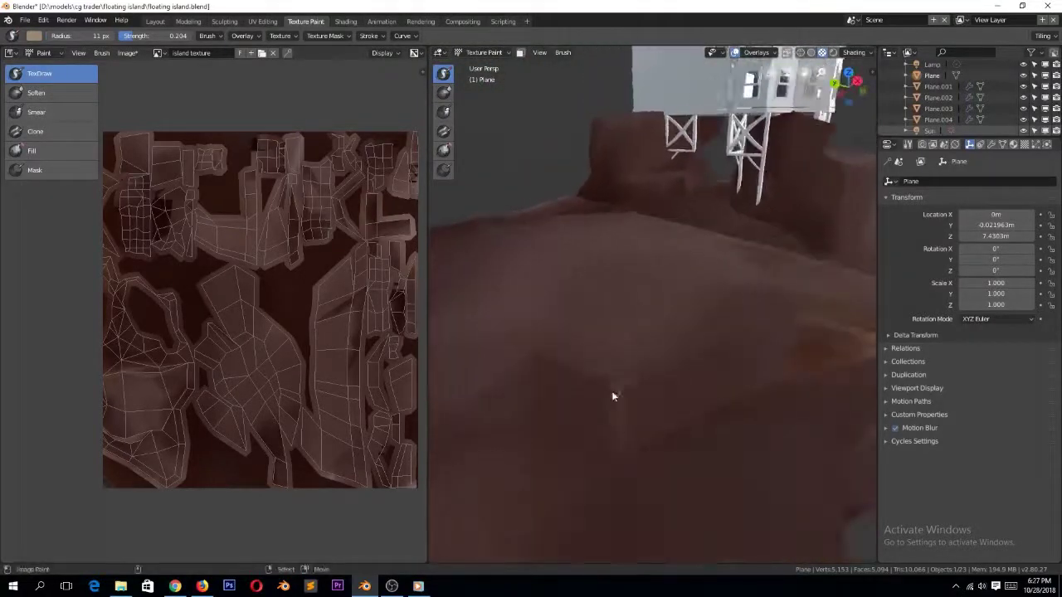
middle_drag(470, 408, 651, 359)
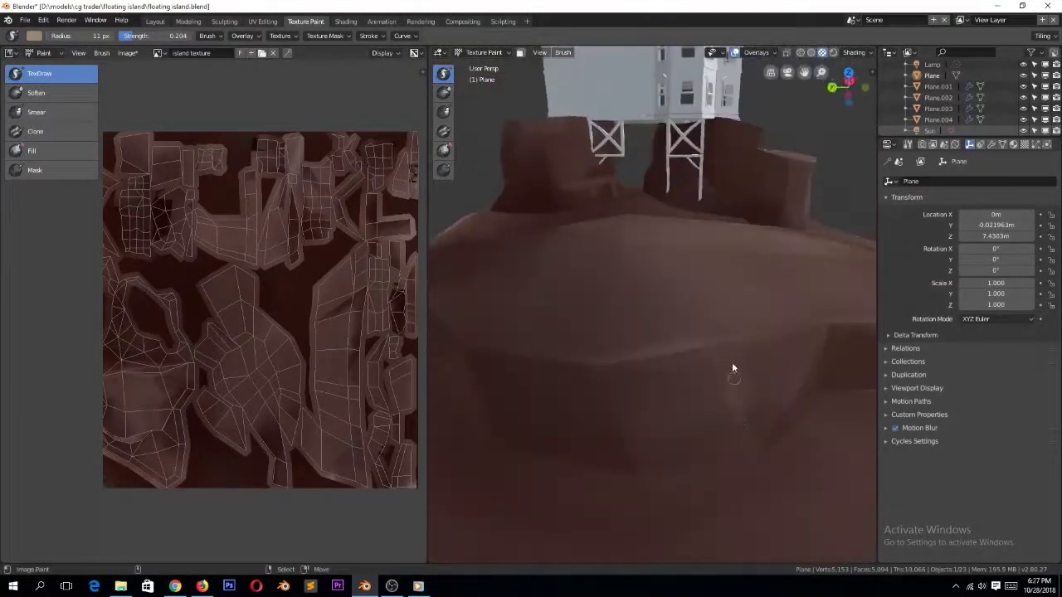
middle_drag(641, 459, 712, 452)
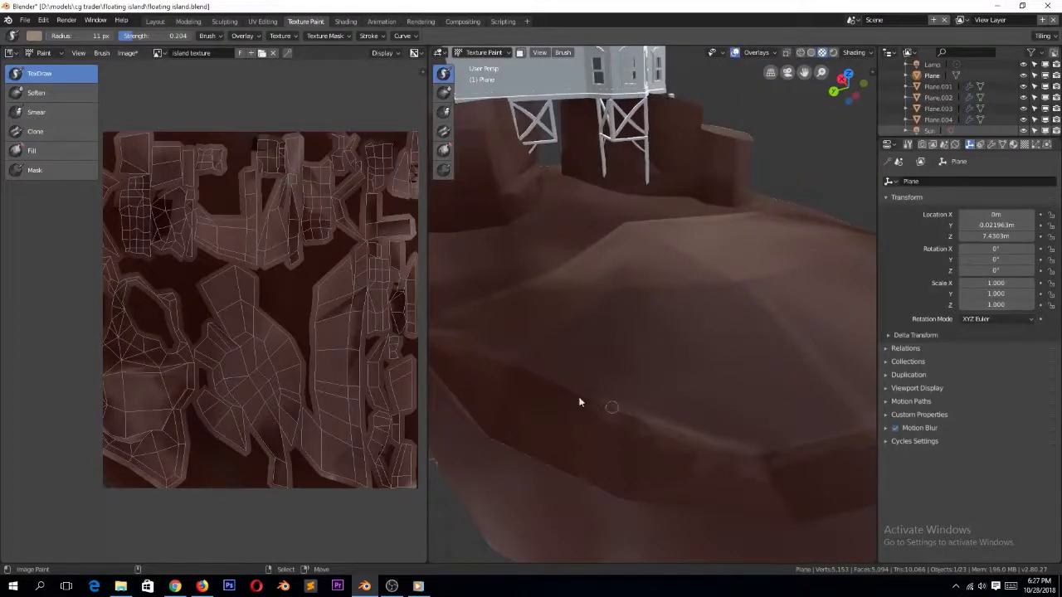
middle_drag(664, 341, 581, 260)
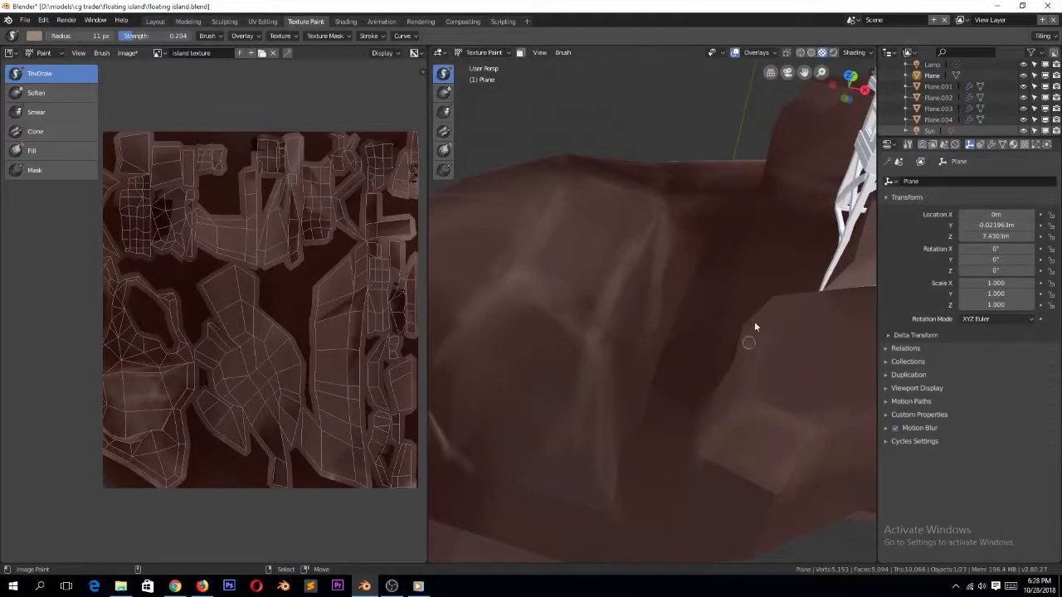
middle_drag(808, 298, 760, 267)
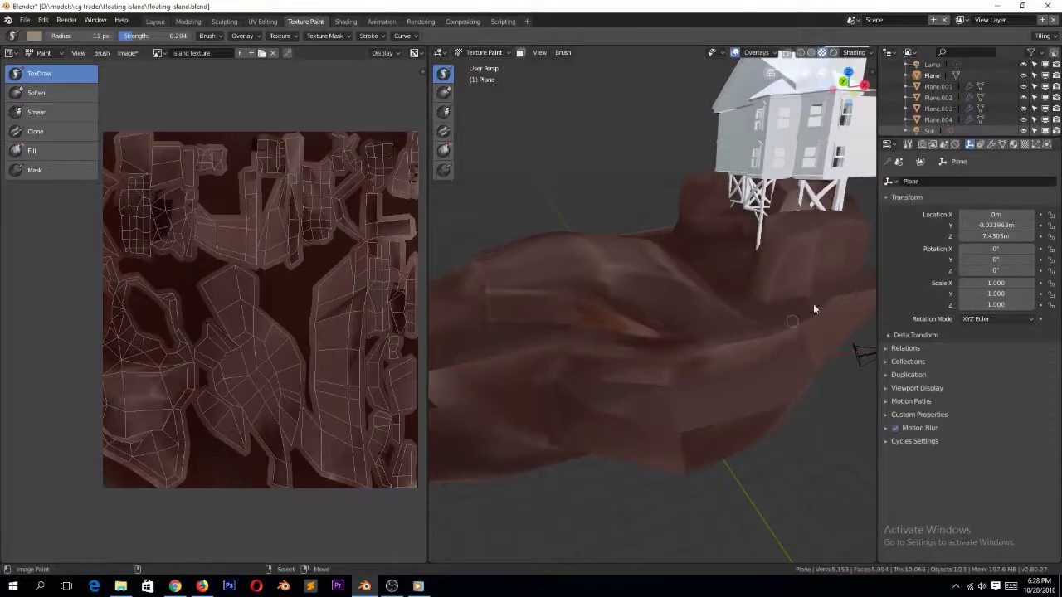
Set the brush to a dark brown color with a 23 px radius and 0.564 strength
click(34, 36)
drag(109, 88, 110, 121)
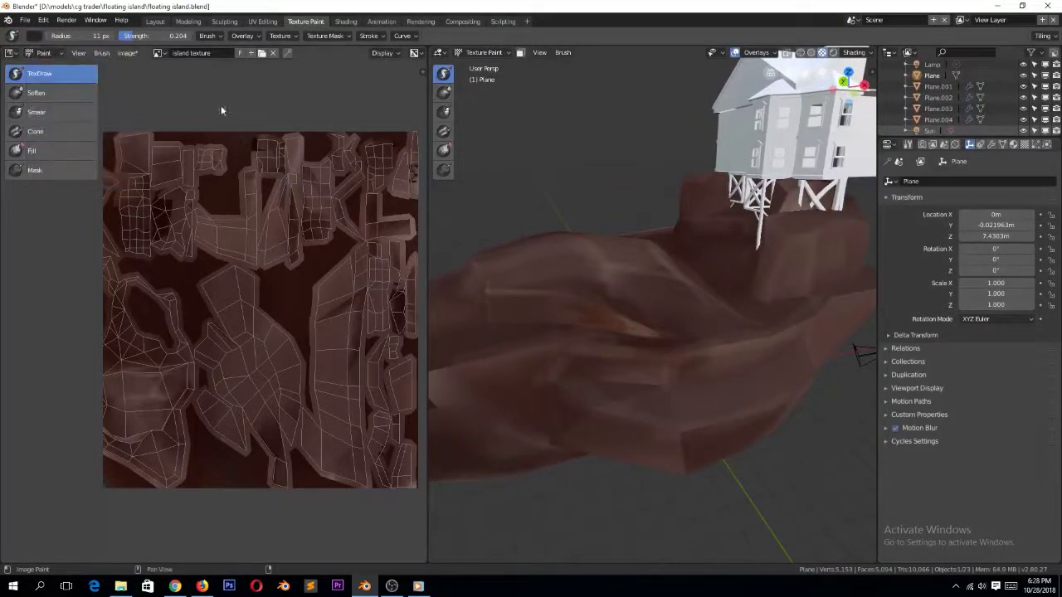
drag(109, 38, 152, 36)
drag(70, 36, 67, 36)
drag(143, 36, 158, 37)
click(34, 36)
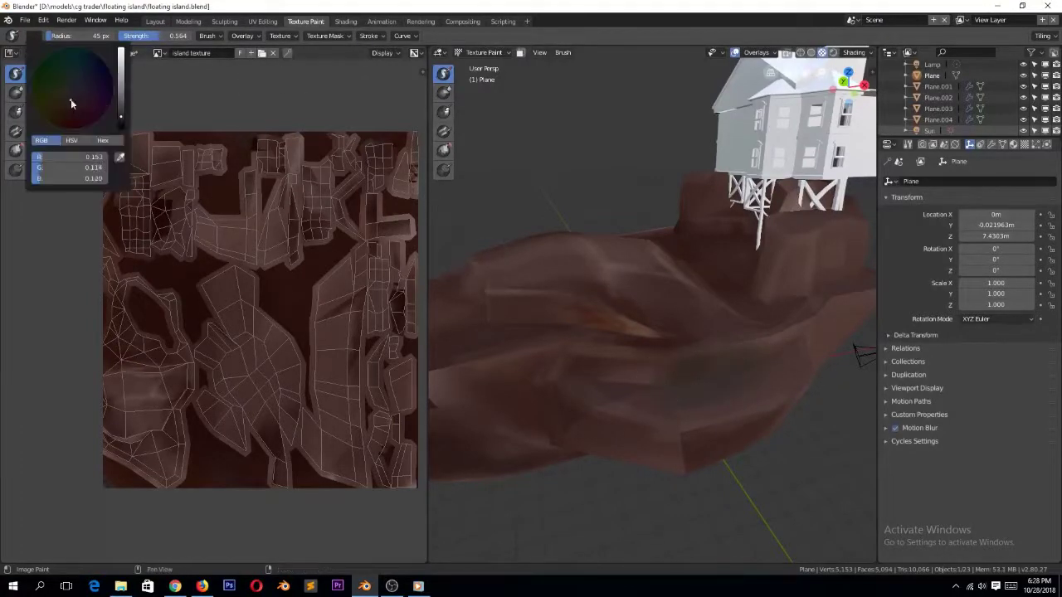
drag(58, 37, 40, 37)
Paint dark brown shading on the island's lower slopes and on the rocks beneath the house
middle_drag(645, 386, 720, 399)
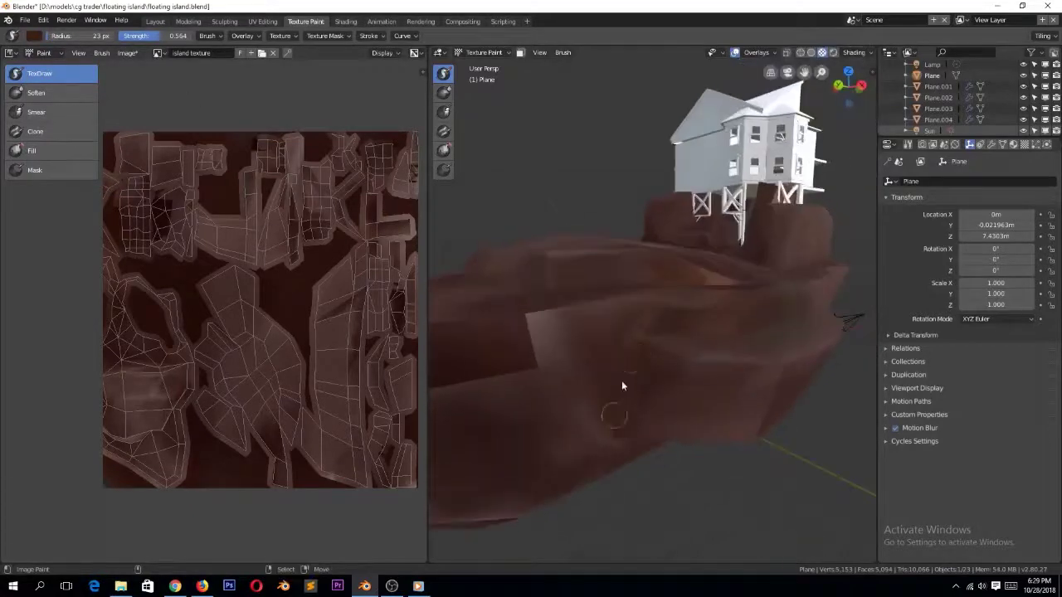
middle_drag(625, 426, 656, 357)
middle_drag(699, 389, 602, 393)
middle_drag(594, 234, 571, 320)
mouse_move(703, 457)
mouse_down()
mouse_move(832, 471)
mouse_move(637, 411)
mouse_up()
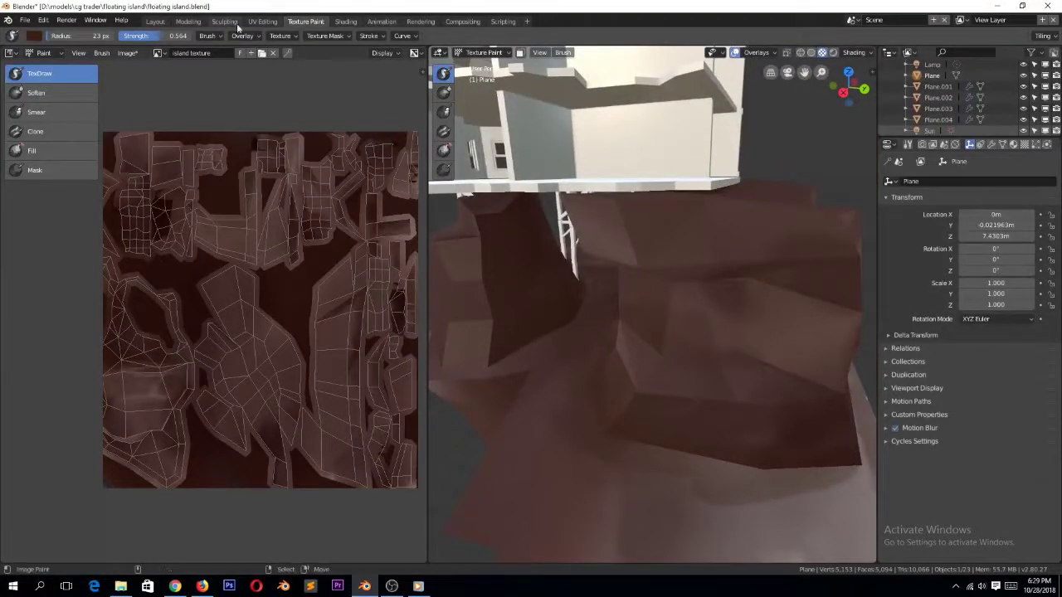
Try a Smooth modifier on the island and remove it
click(991, 145)
click(966, 181)
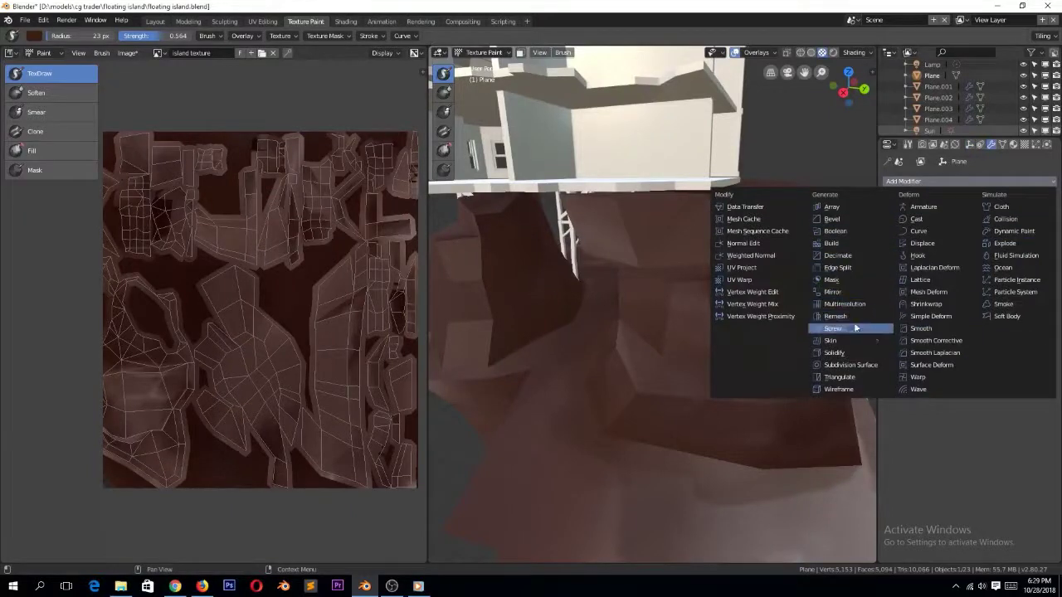
click(919, 328)
click(1048, 199)
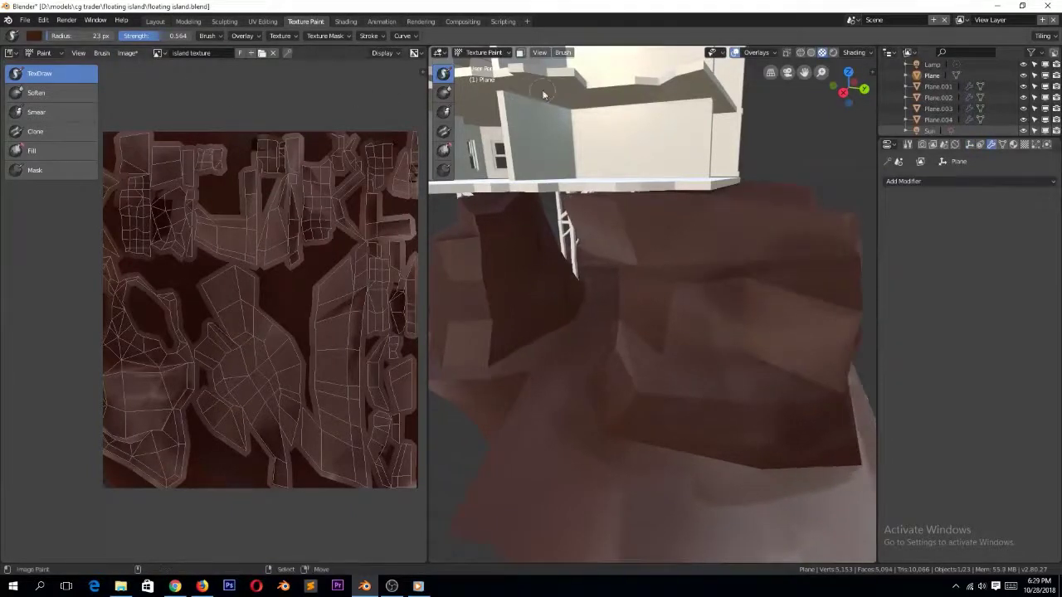
Apply smooth shading to the island object in the Modeling workspace
click(155, 21)
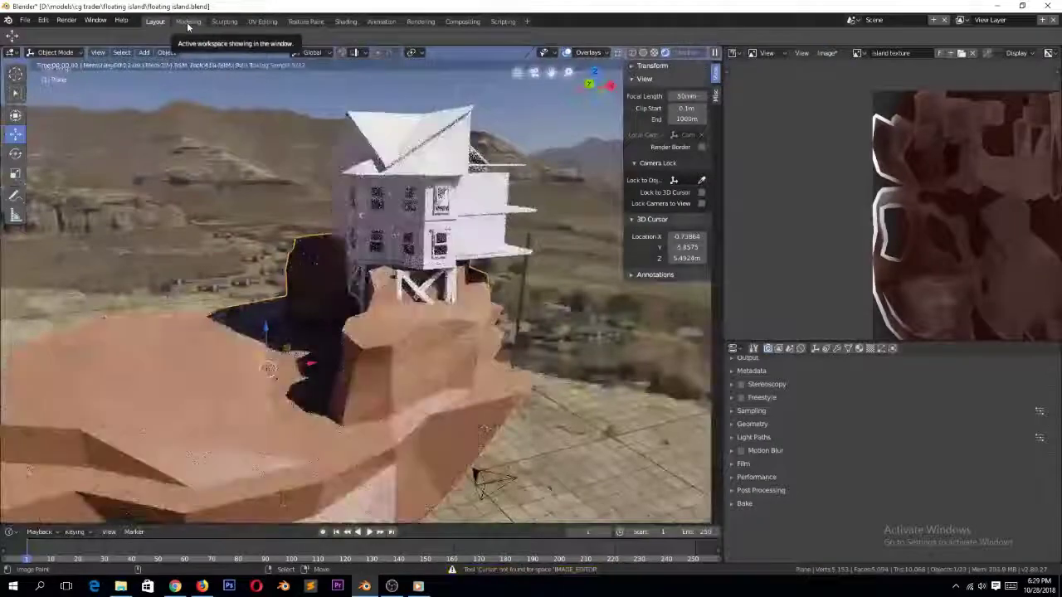
click(188, 21)
key(Tab)
scroll(268, 158, down, 6)
click(166, 53)
click(209, 273)
mouse_move(282, 259)
middle_down()
mouse_move(414, 254)
mouse_move(424, 280)
middle_up()
Return to the Texture Paint workspace and set the island's faces to smooth shading in edit mode
click(305, 21)
scroll(540, 329, down, 3)
mouse_move(540, 330)
middle_down()
mouse_move(481, 282)
mouse_move(561, 317)
mouse_move(633, 283)
middle_up()
key(Tab)
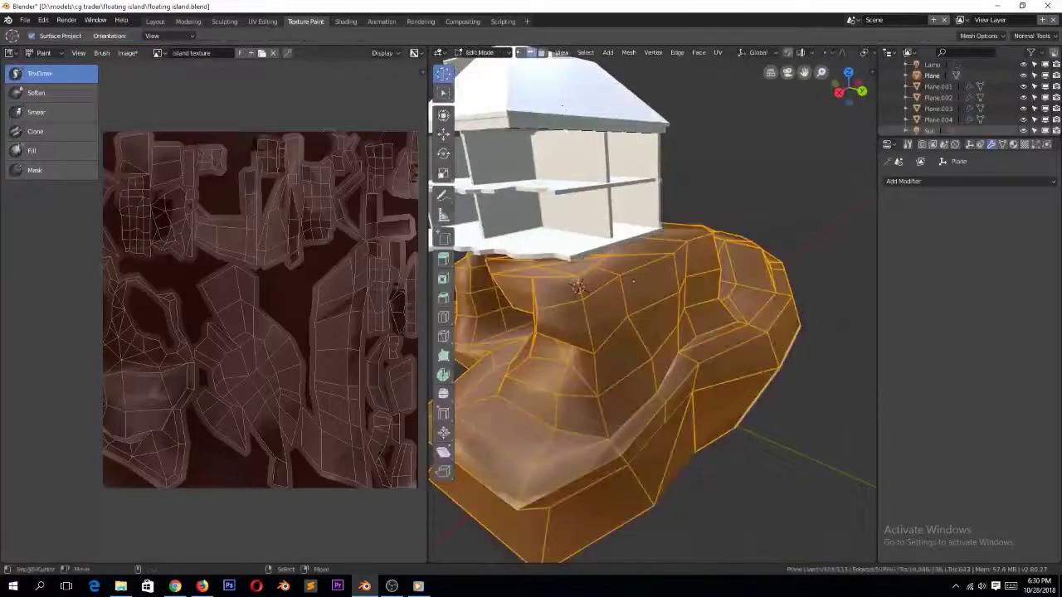
click(631, 53)
mouse_move(663, 201)
click(738, 203)
key(Tab)
Save the painted island texture image
middle_drag(684, 239, 515, 248)
click(238, 37)
mouse_move(306, 39)
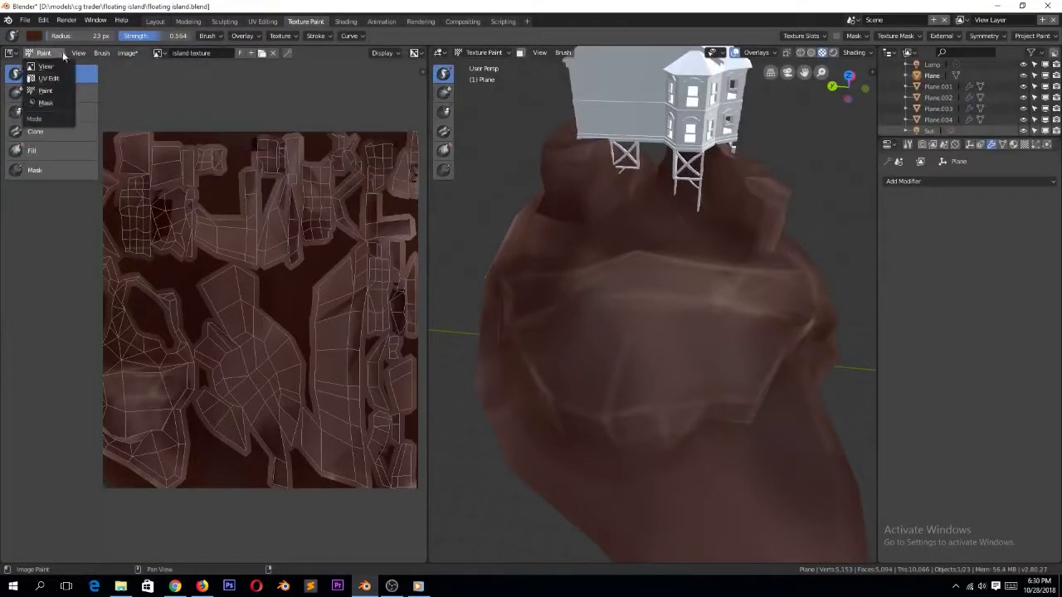
click(128, 52)
click(156, 147)
Paint a stroke on the island's upper slope, then set the brush to a 36 px radius and a darker brown
drag(55, 36, 59, 36)
drag(649, 259, 622, 252)
drag(52, 38, 46, 39)
click(34, 37)
click(122, 117)
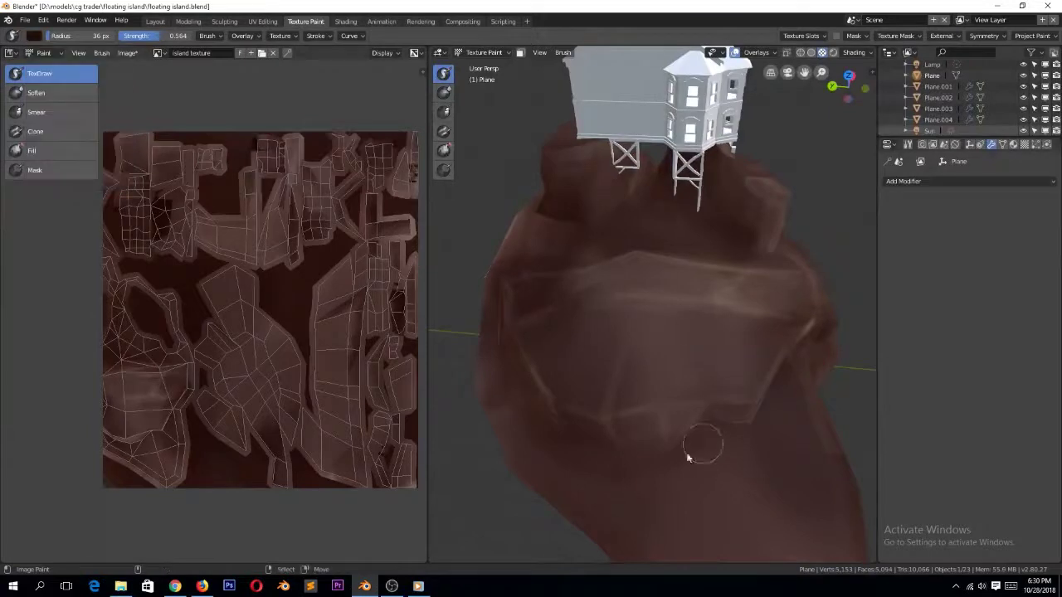
Paint darker brown strokes on the island's front slope and change the brush's falloff curve preset
middle_drag(651, 207, 576, 304)
drag(639, 301, 658, 301)
click(351, 37)
click(350, 173)
drag(564, 352, 575, 365)
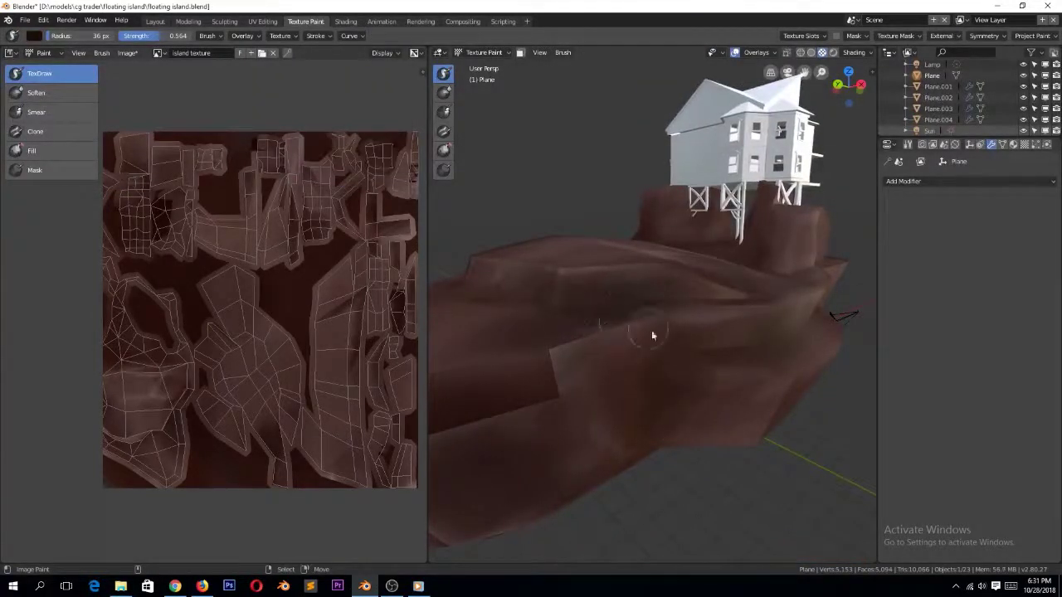
Set the brush to a dark purple-brown and shade the area below the front ledge
middle_drag(621, 316, 531, 302)
click(34, 37)
click(73, 106)
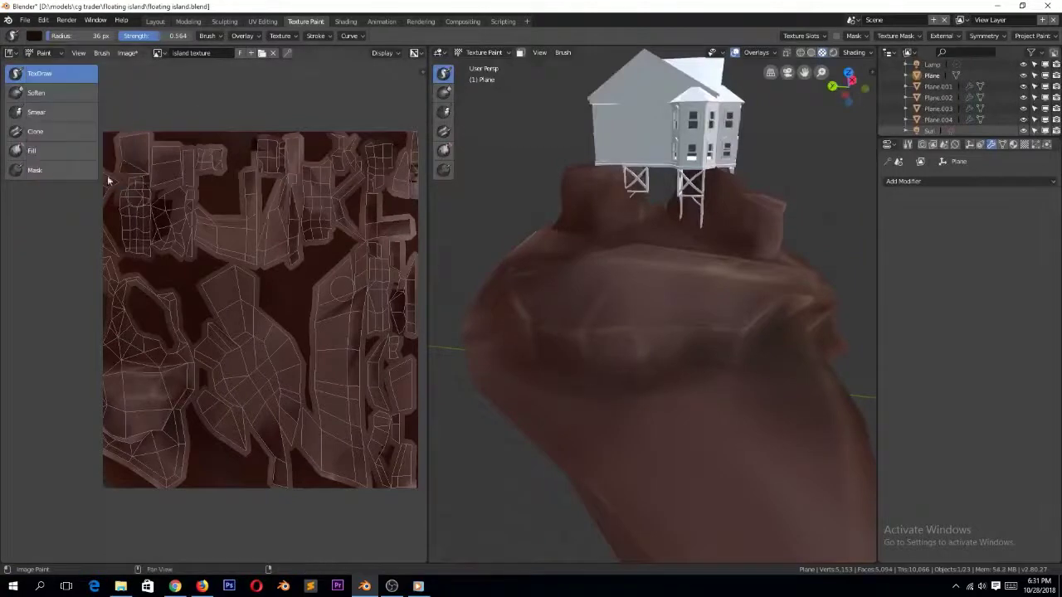
click(32, 39)
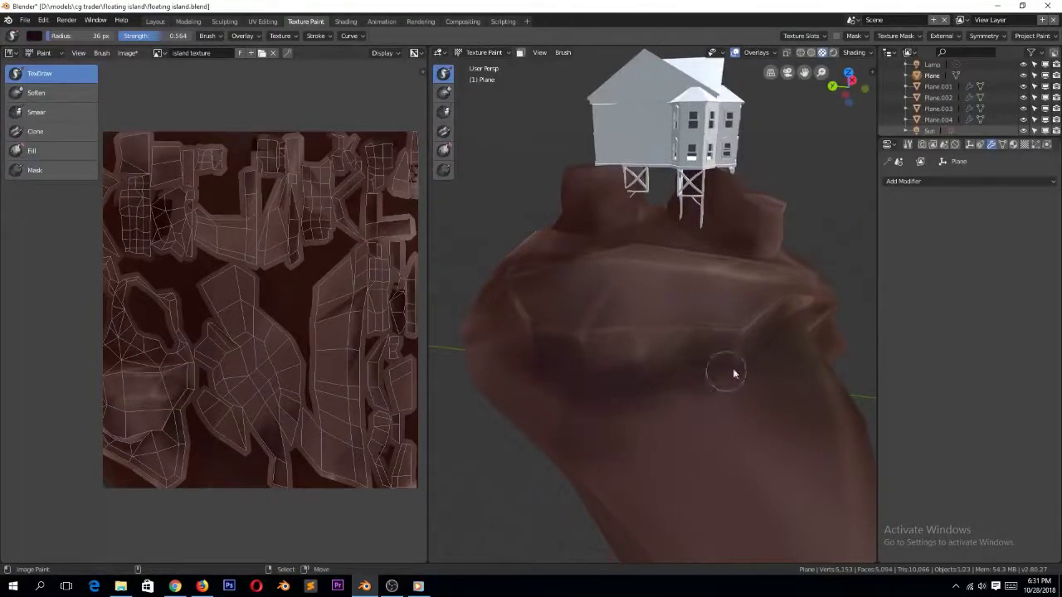
Paint dark purple-brown shadows into the creases around the island's sides, back and lower slope
middle_drag(804, 391, 751, 320)
middle_drag(680, 458, 670, 296)
middle_drag(730, 391, 771, 138)
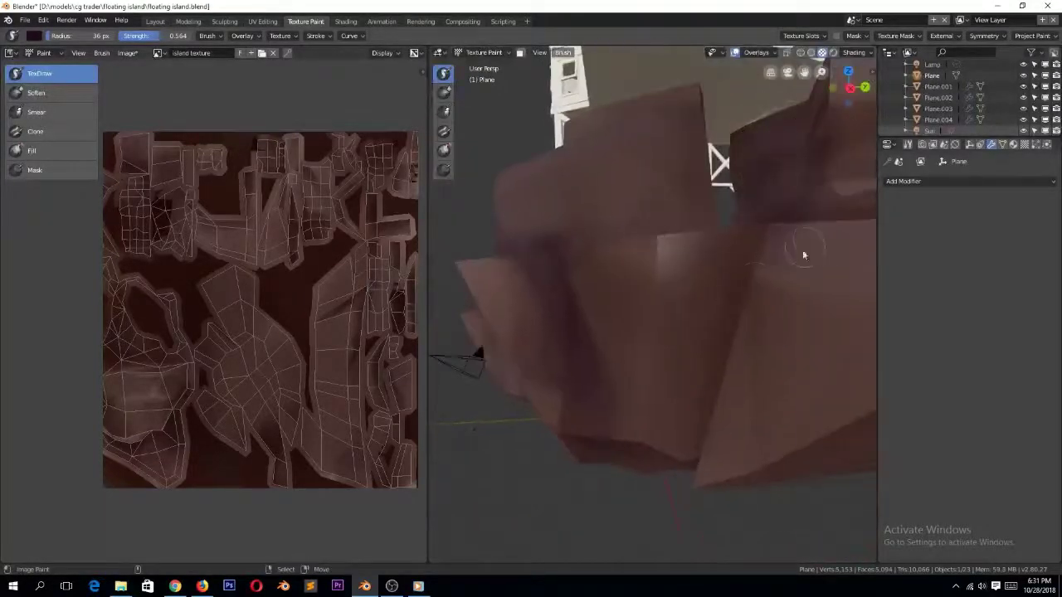
middle_drag(694, 439, 616, 419)
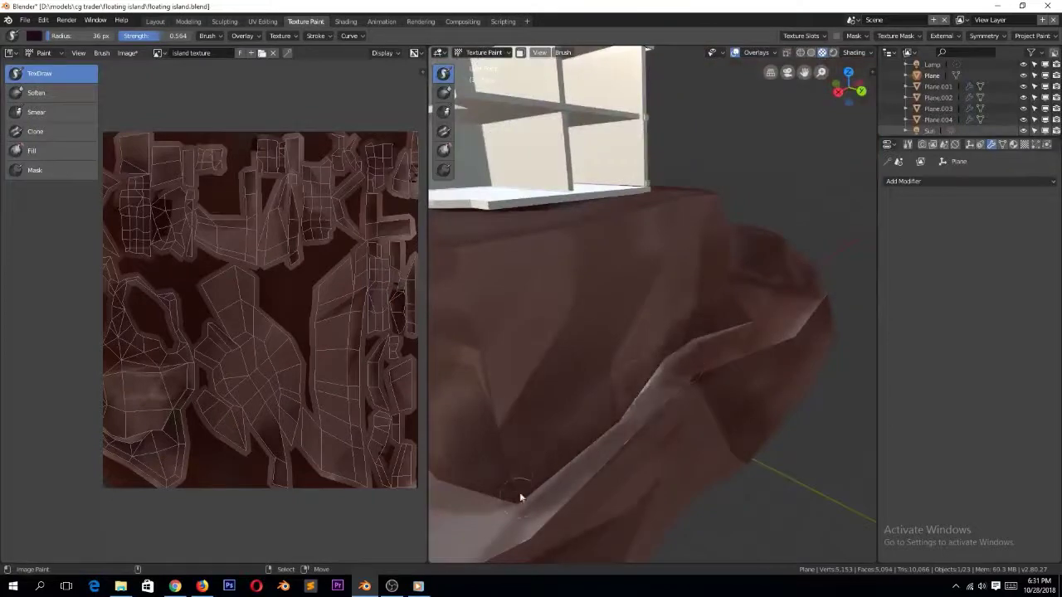
middle_drag(789, 303, 705, 495)
mouse_move(596, 424)
middle_down()
mouse_move(659, 503)
mouse_move(725, 367)
mouse_move(714, 182)
mouse_move(680, 229)
middle_up()
Set the brush to a 2 px radius and a light pinkish brown, and paint thin highlights along the front ledge and rock edges
click(34, 36)
click(69, 107)
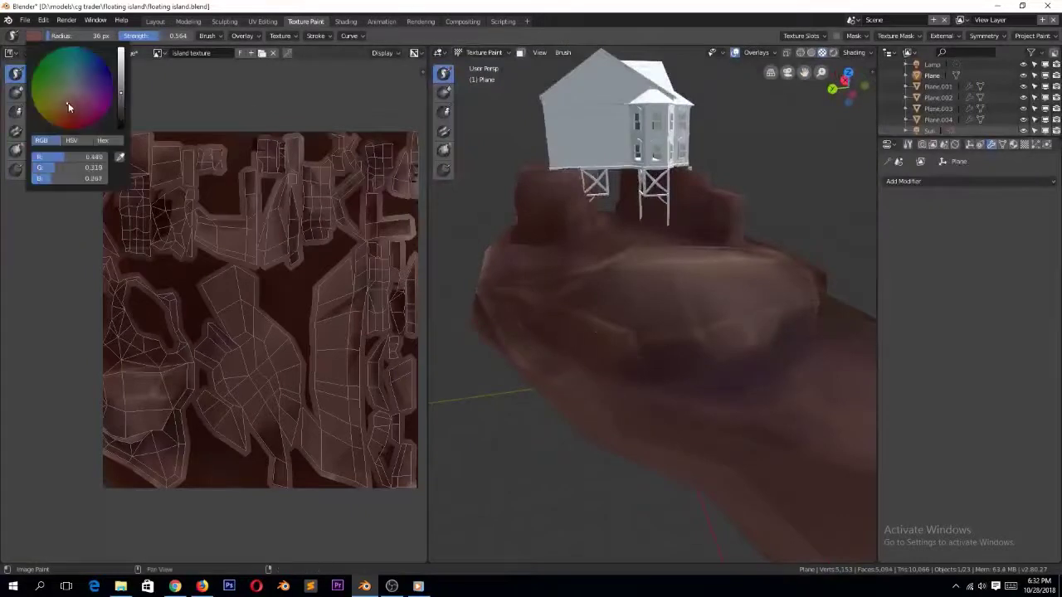
drag(103, 37, 63, 35)
middle_drag(687, 310, 686, 301)
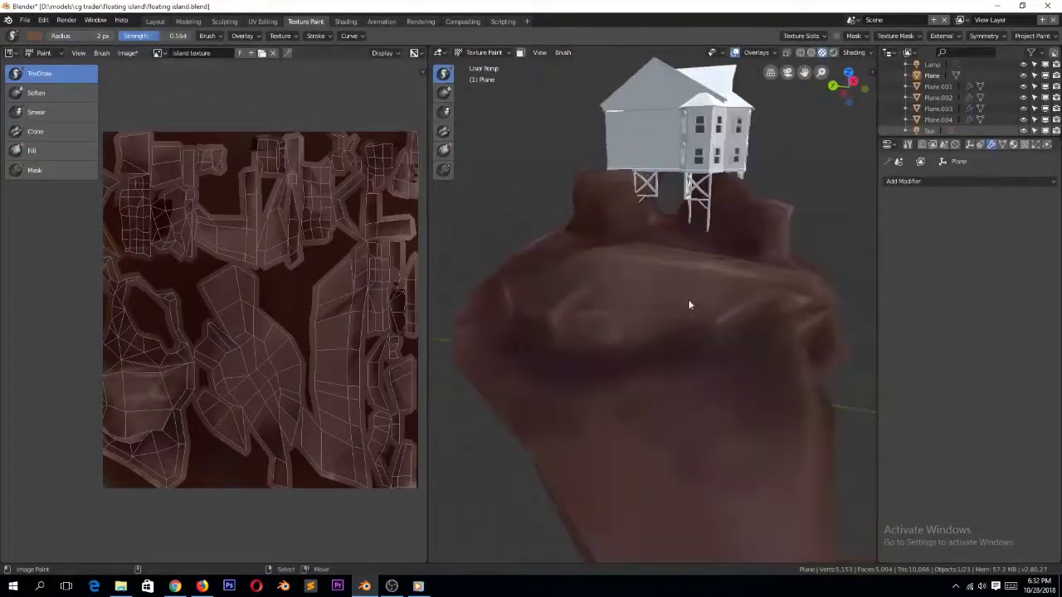
click(33, 36)
click(122, 79)
drag(565, 319, 651, 327)
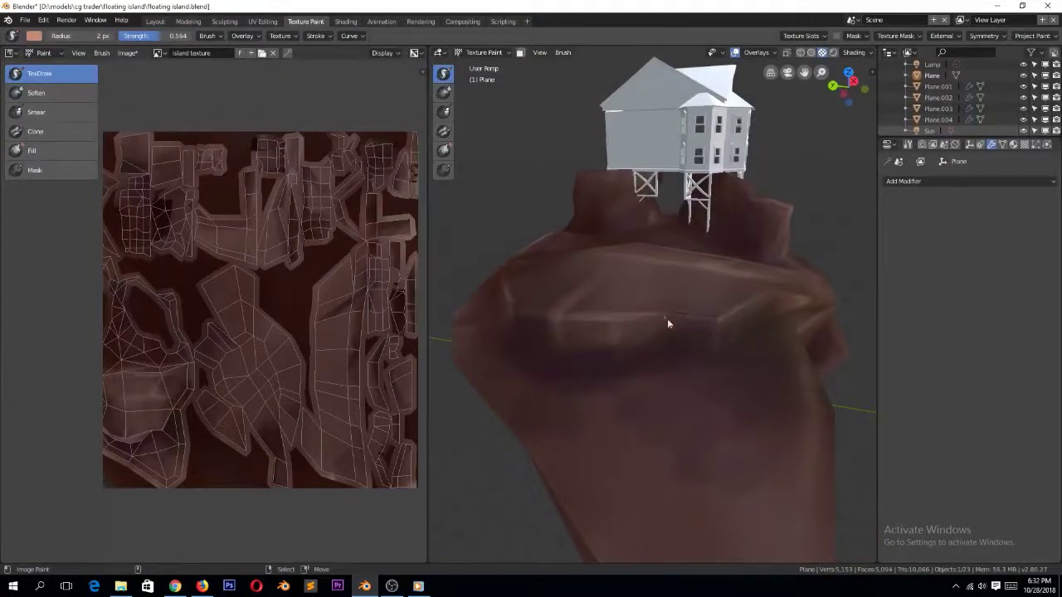
middle_drag(721, 319, 611, 274)
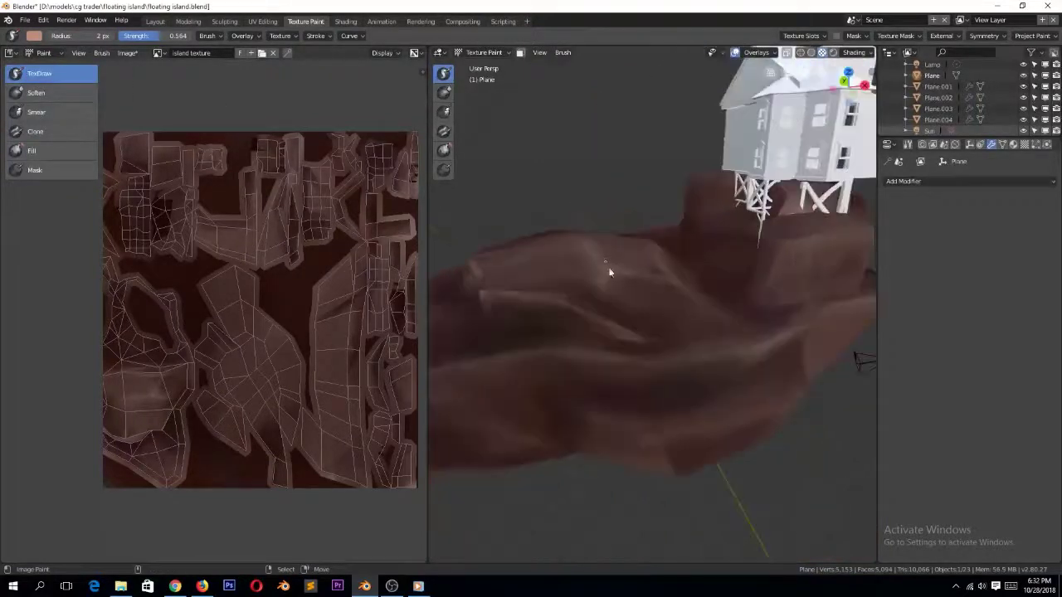
middle_drag(845, 227, 698, 343)
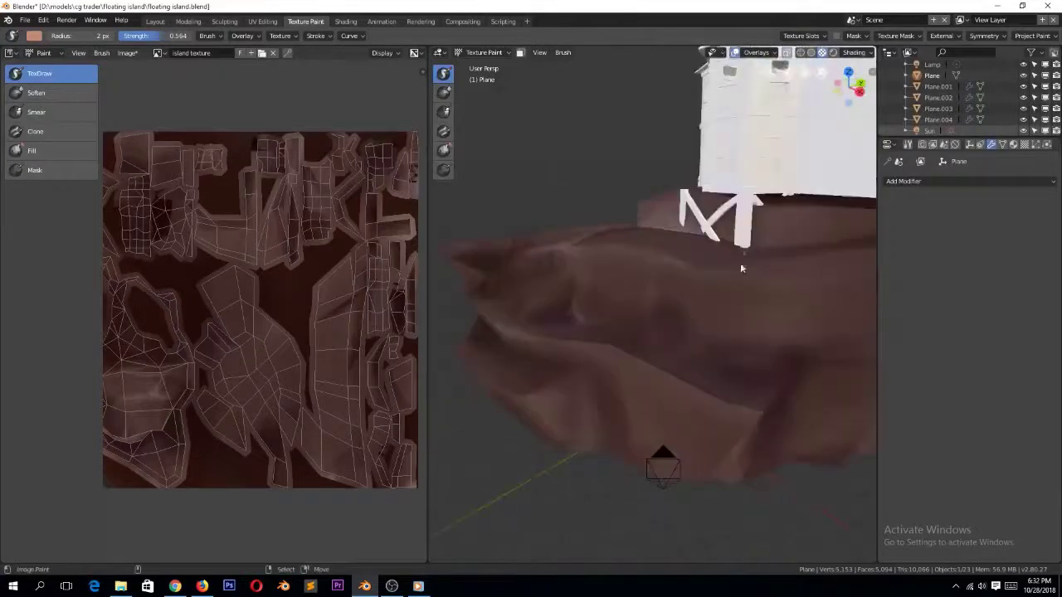
Set the brush to a 15 px radius and 0.308 strength, and paint soft highlights on the rock block below the house
drag(57, 35, 68, 35)
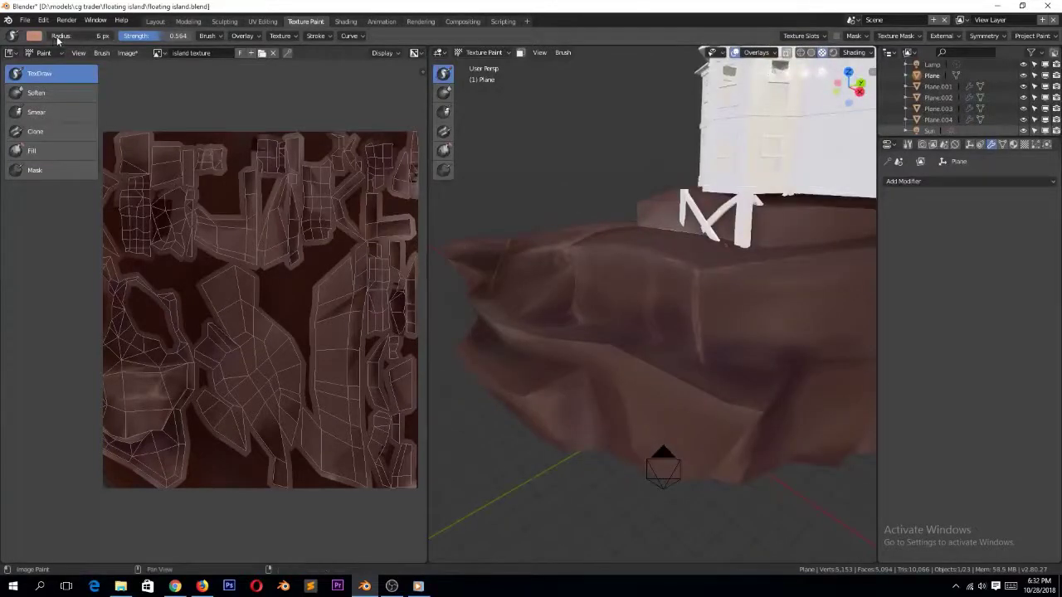
drag(145, 36, 127, 37)
drag(699, 339, 717, 272)
middle_drag(719, 277, 653, 316)
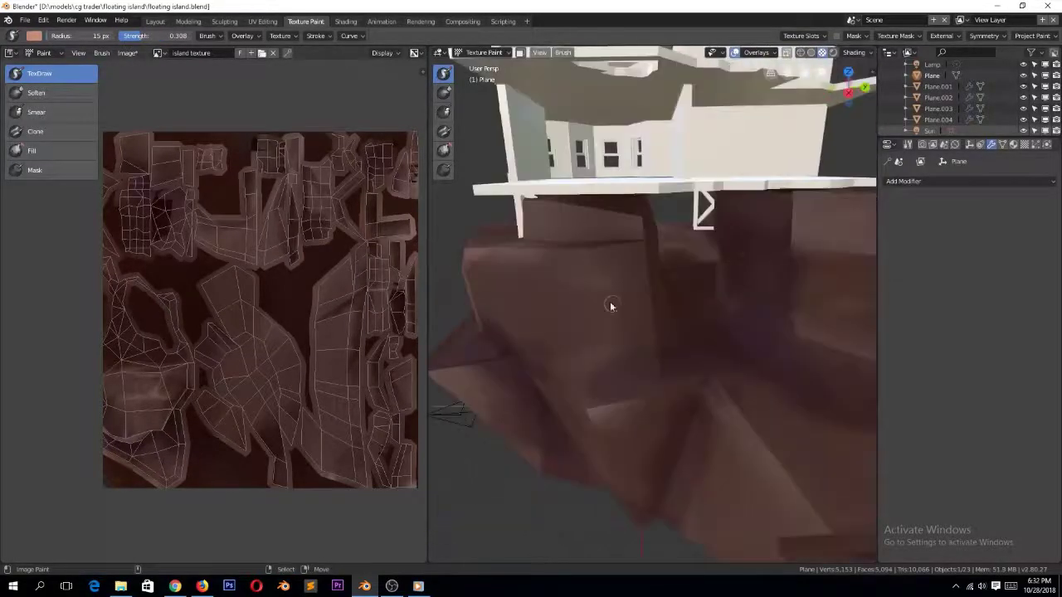
mouse_move(659, 367)
mouse_down()
mouse_move(664, 356)
mouse_move(599, 435)
mouse_up()
Paint soft pinkish highlights along the rock edges at the island's back and on its lower slope
middle_drag(630, 520, 588, 225)
drag(703, 283, 765, 255)
mouse_move(617, 312)
mouse_down()
mouse_move(754, 344)
mouse_move(592, 384)
mouse_move(695, 485)
mouse_up()
mouse_move(695, 486)
middle_down()
mouse_move(638, 382)
mouse_move(752, 371)
middle_up()
scroll(688, 284, down, 8)
middle_drag(688, 284, 587, 363)
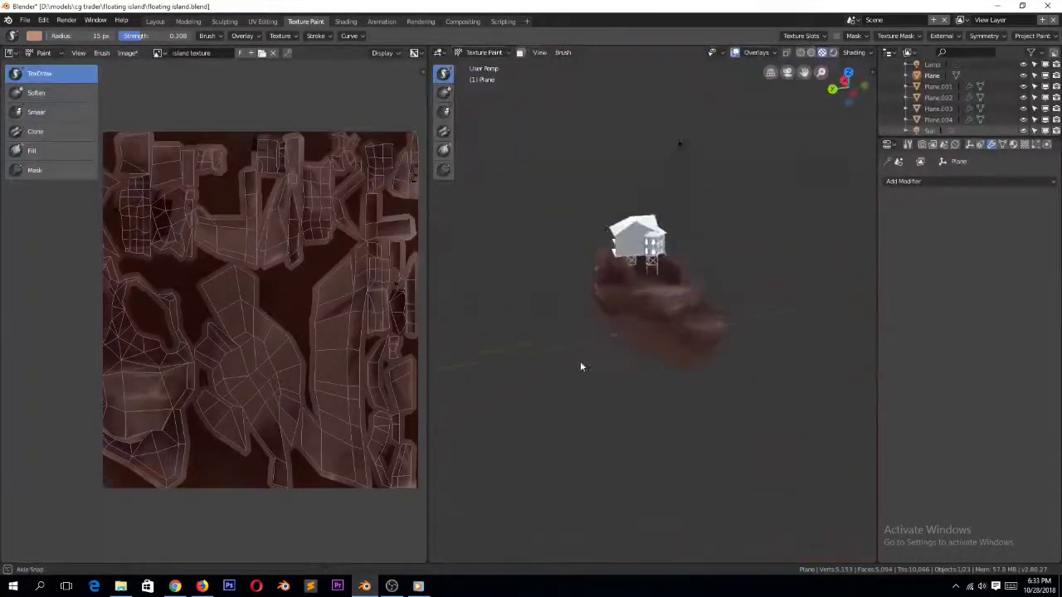
scroll(666, 352, up, 5)
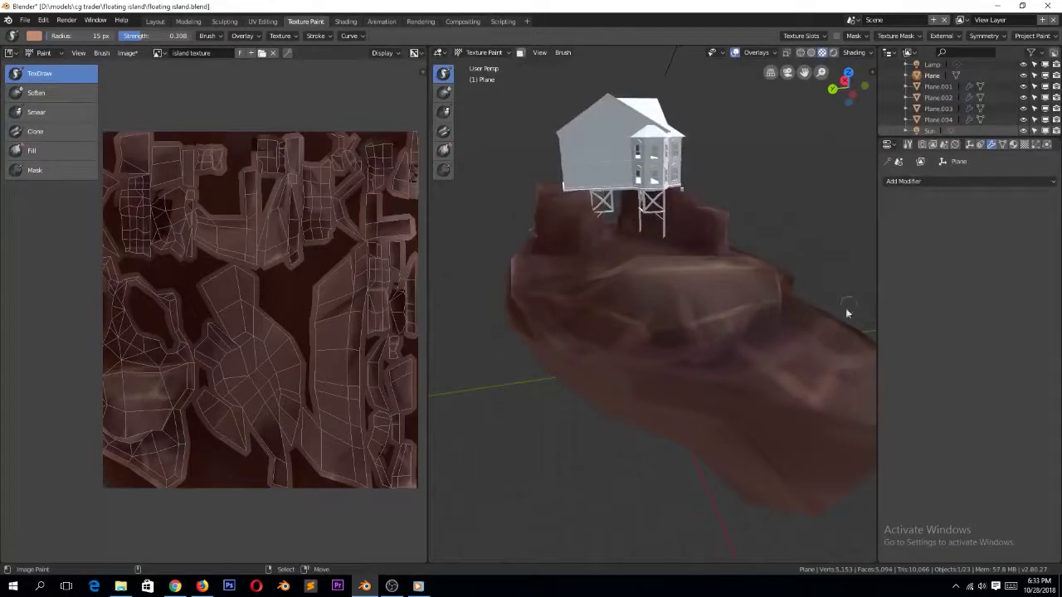
Reduce the brush radius to 1 px and paint fine highlight lines along the island's ridges
drag(69, 38, 53, 39)
middle_drag(552, 301, 623, 338)
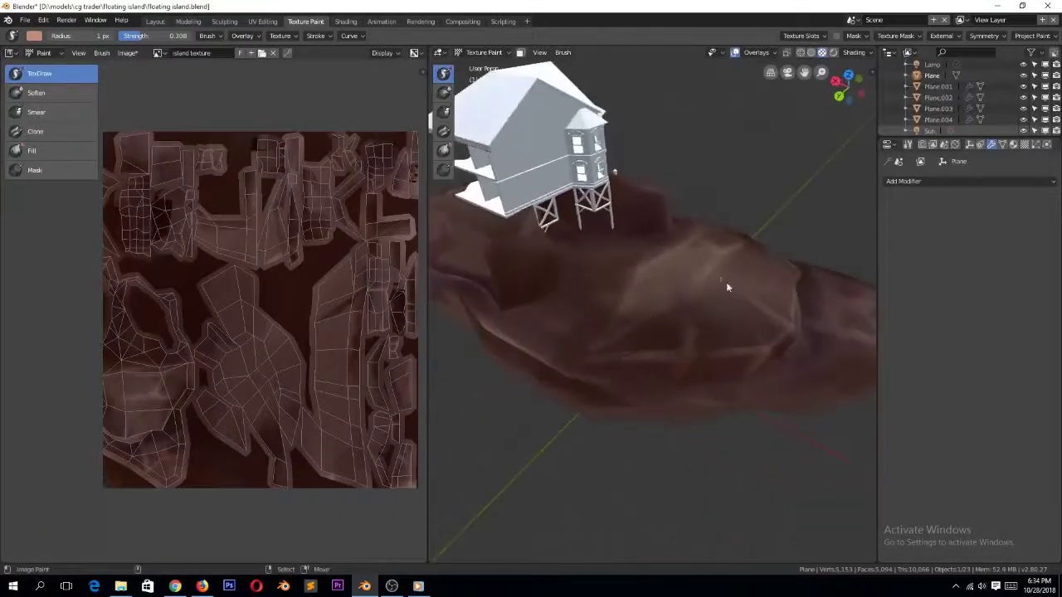
middle_drag(645, 285, 574, 277)
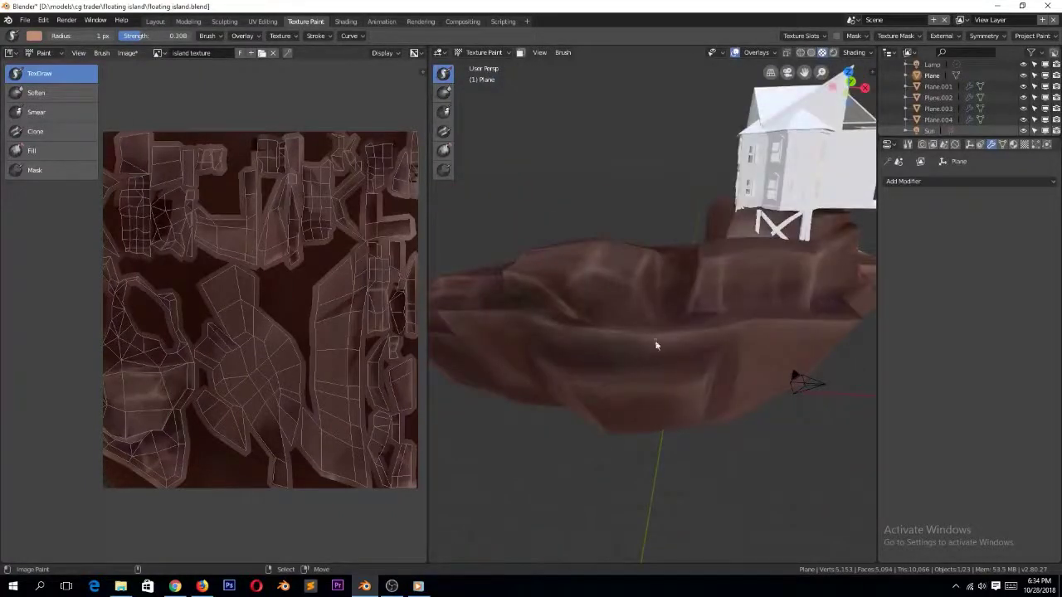
Set the brush to a pale cream color, 3 px radius and 0.172 strength, and paint fine highlights on the rocks under the house's open side
click(34, 35)
click(76, 87)
click(123, 56)
drag(124, 36, 112, 38)
middle_drag(722, 377, 656, 368)
middle_drag(753, 370, 649, 248)
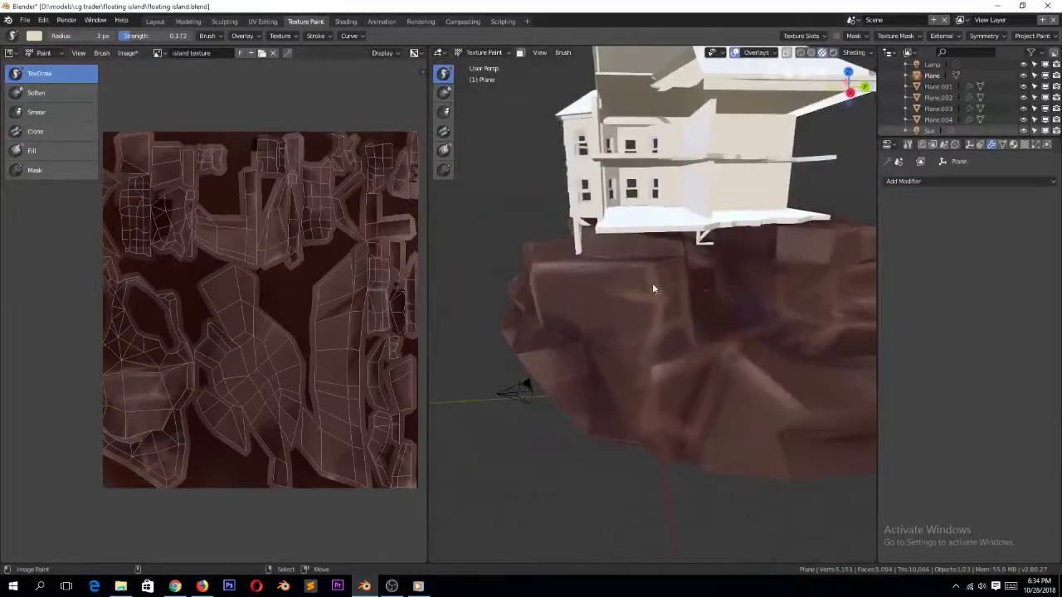
mouse_move(686, 289)
mouse_down()
mouse_move(695, 324)
mouse_move(654, 399)
mouse_up()
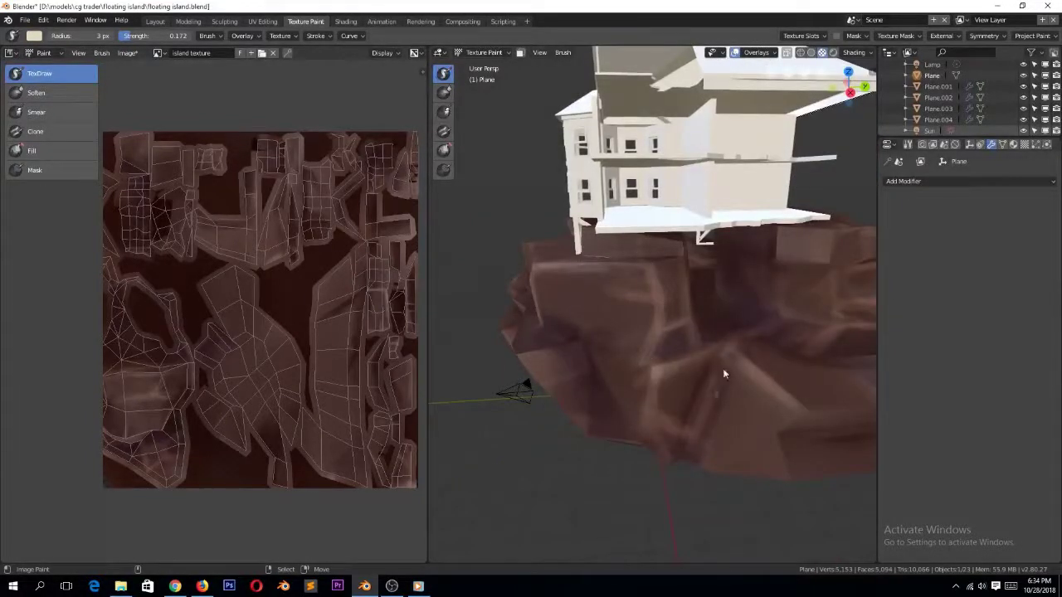
middle_drag(731, 355, 738, 338)
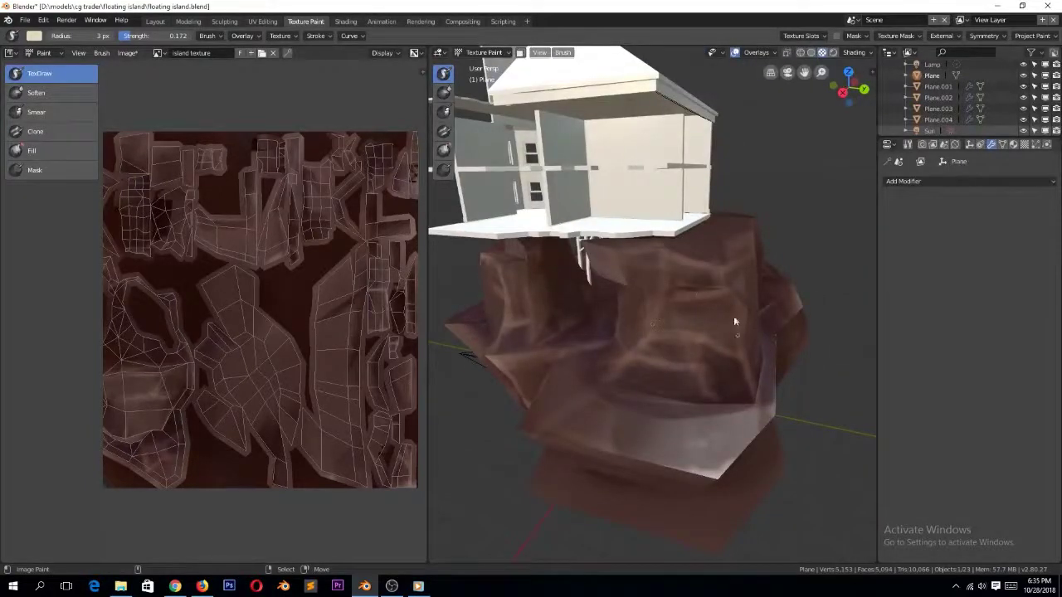
Set the brush to a dark purple with 0.156 strength and adjust its radius for shading the rock behind the house
click(34, 35)
scroll(90, 102, down, 12)
drag(143, 38, 142, 39)
drag(63, 38, 75, 38)
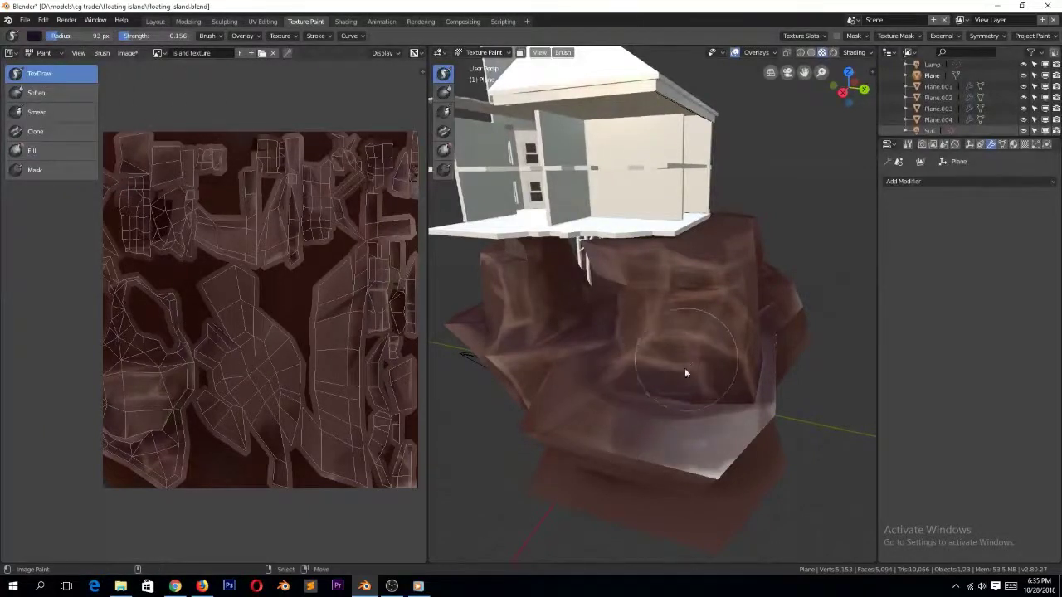
key(bracketleft)
key(bracketleft)
key(bracketleft)
key(bracketleft)
key(bracketleft)
key(bracketleft)
key(bracketleft)
key(bracketleft)
key(bracketleft)
key(bracketleft)
key(bracketleft)
key(bracketleft)
key(bracketleft)
key(bracketleft)
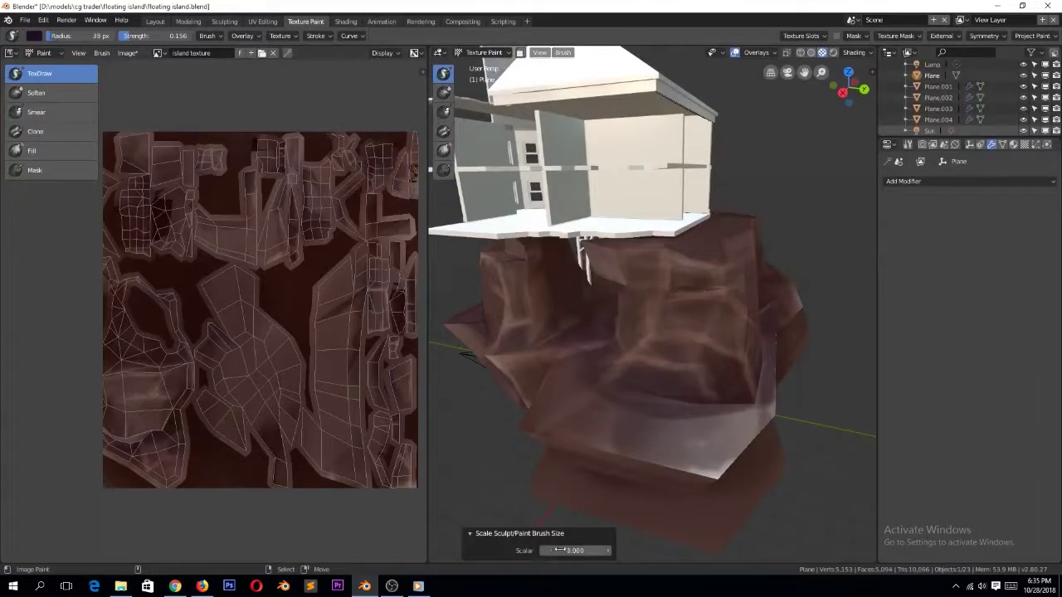
Set the brush to a 25 px radius and 0.806 strength, and darken the recesses between the highlights on the back rock
key(f)
click(793, 341)
key(shift+f)
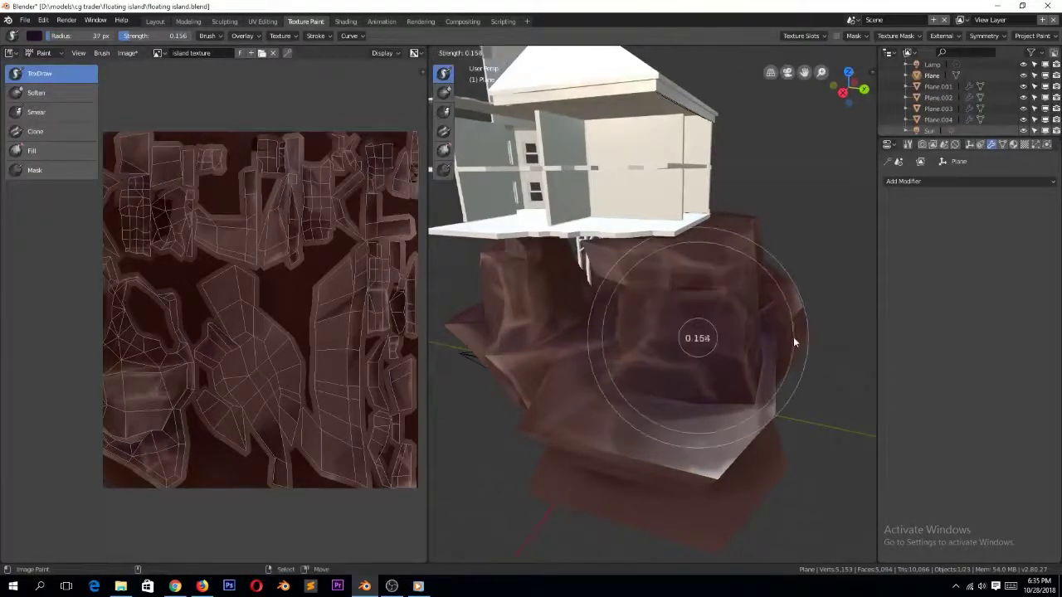
click(770, 337)
key(f)
click(685, 316)
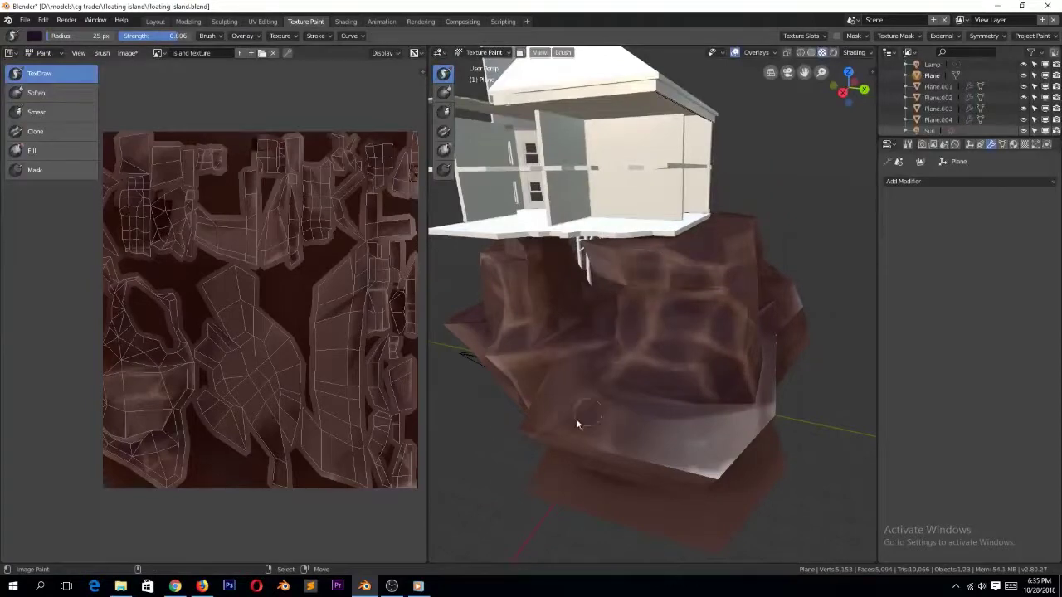
Paint dark purple and navy patches between the highlights on the island's sides and front slope
middle_drag(517, 305, 777, 311)
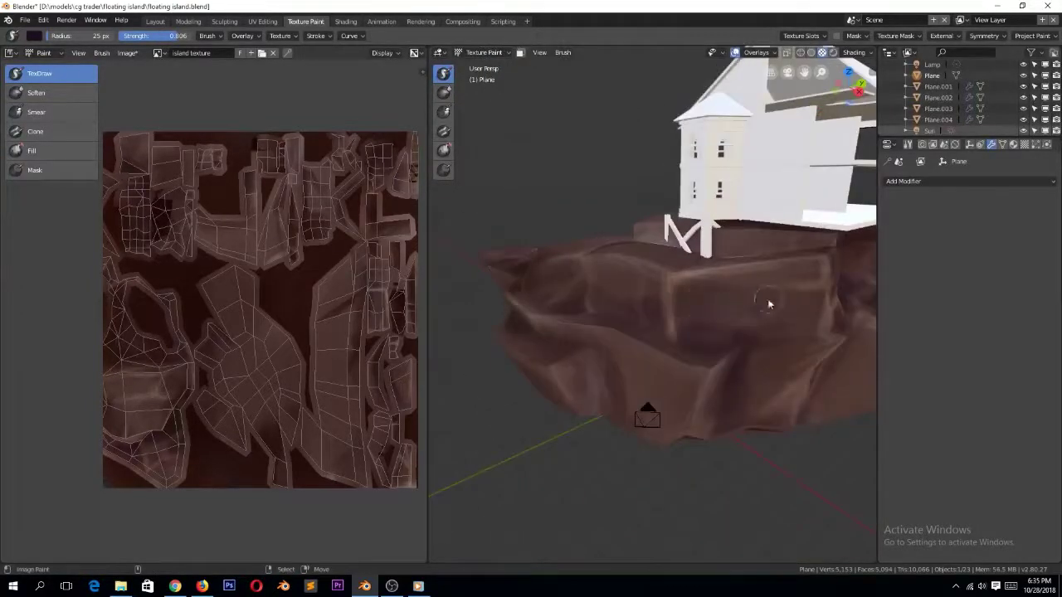
middle_drag(558, 402, 679, 320)
middle_drag(493, 395, 697, 441)
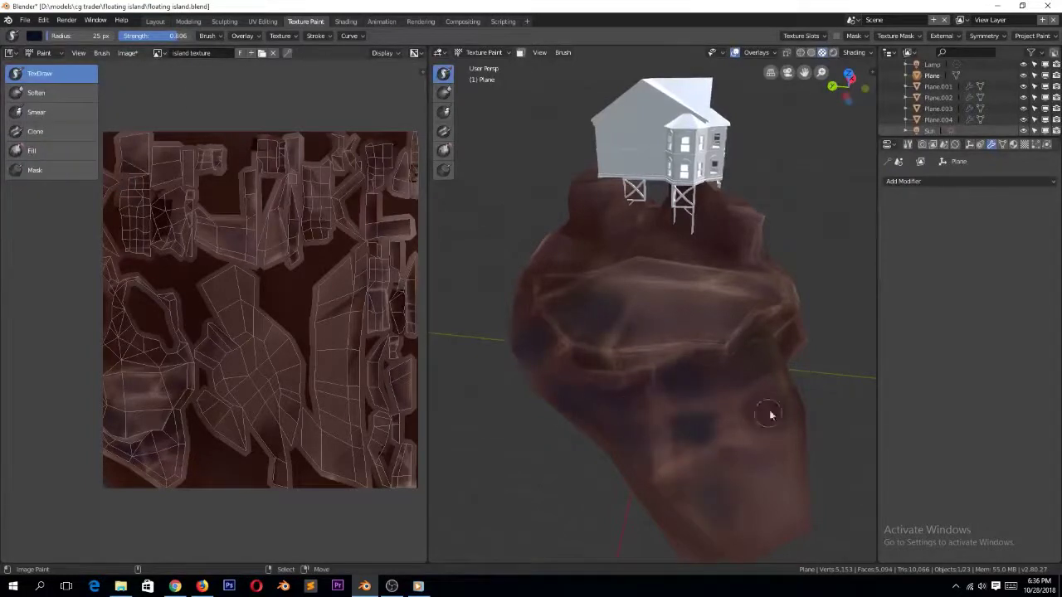
Set the brush to a 36 px radius with a much lower strength and blend soft navy shading over the front slope
key(shift+f)
click(808, 404)
key(shift+f)
click(699, 317)
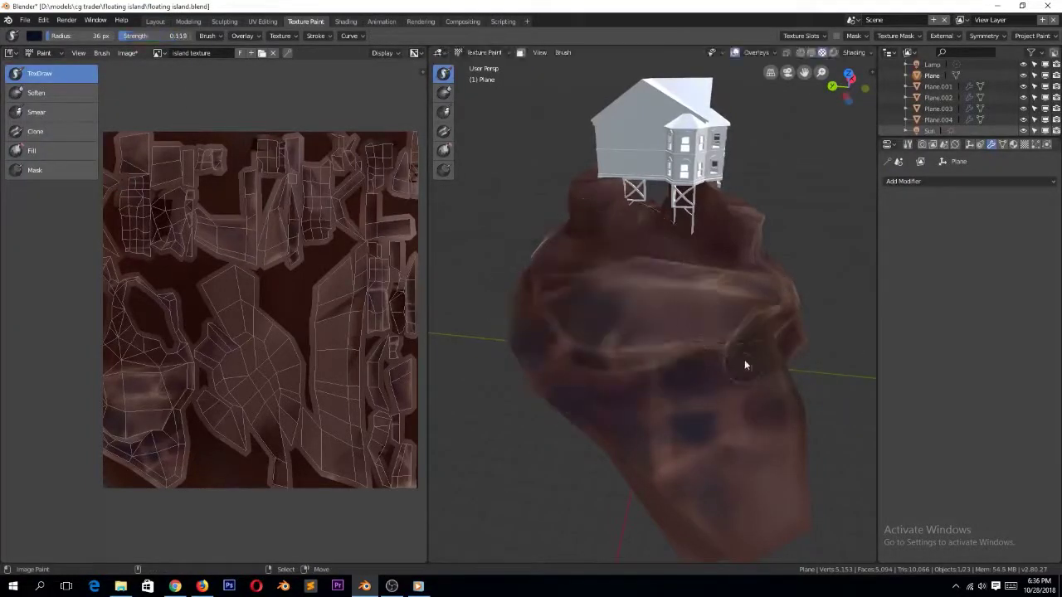
Set the brush strength to 0.345 and paint navy shading over the island's sides, back faces and underside
middle_drag(756, 507, 721, 353)
key(shift+f)
click(662, 256)
middle_drag(699, 297, 703, 314)
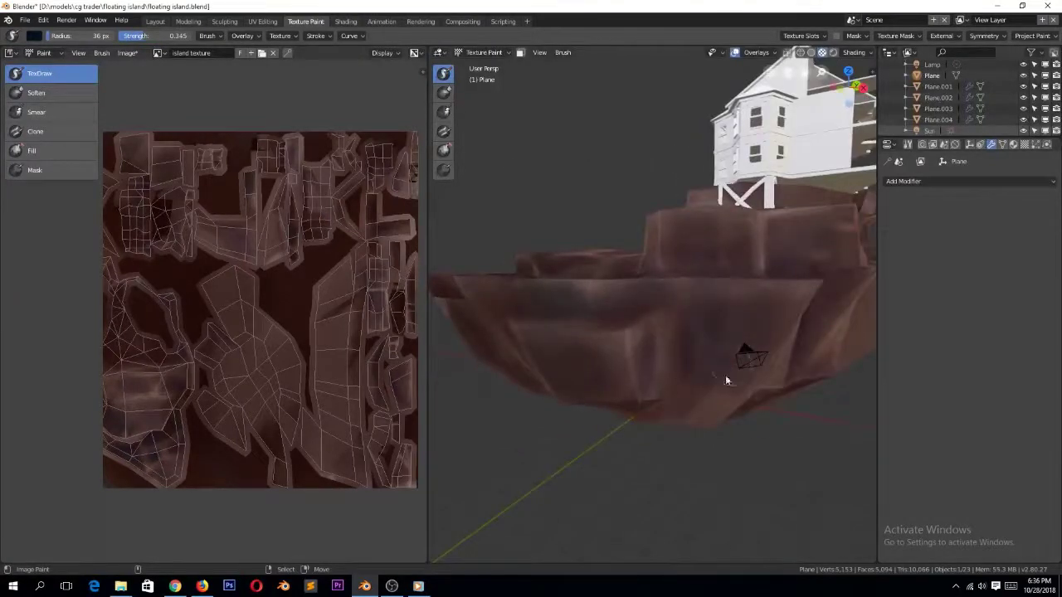
middle_drag(835, 299, 682, 273)
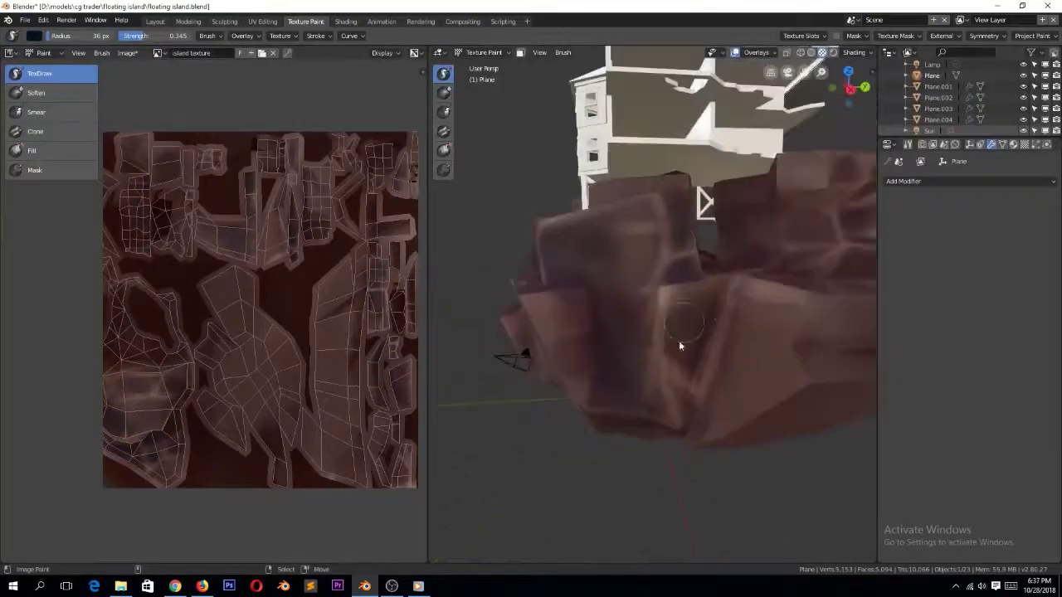
middle_drag(791, 314, 735, 264)
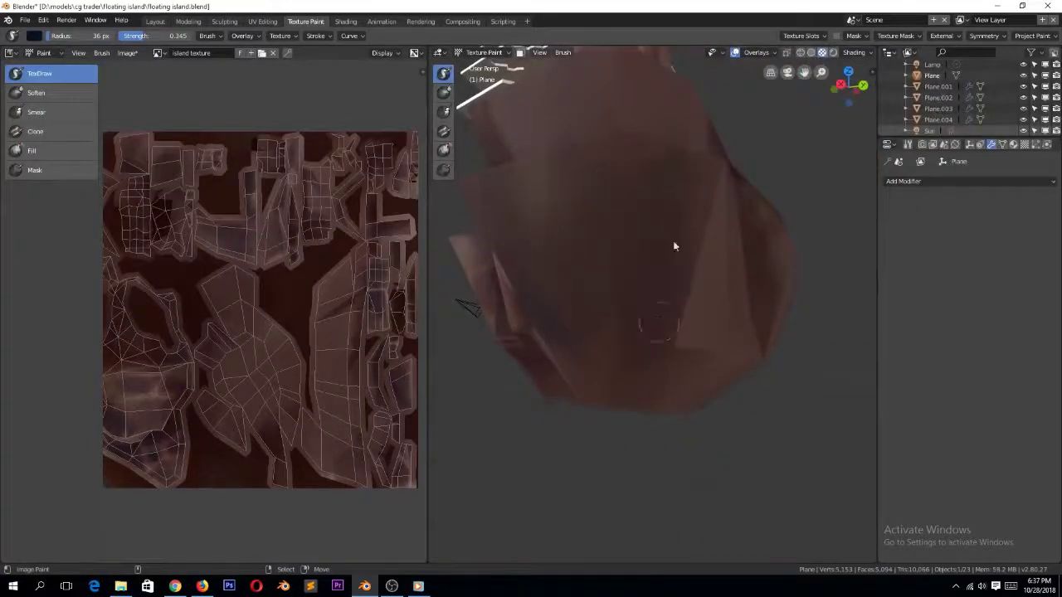
middle_drag(657, 318, 637, 329)
middle_drag(628, 264, 541, 322)
middle_drag(637, 319, 215, 155)
Raise the brush strength to 0.882 and darken the ground beneath the house's stilts
key(shift+f)
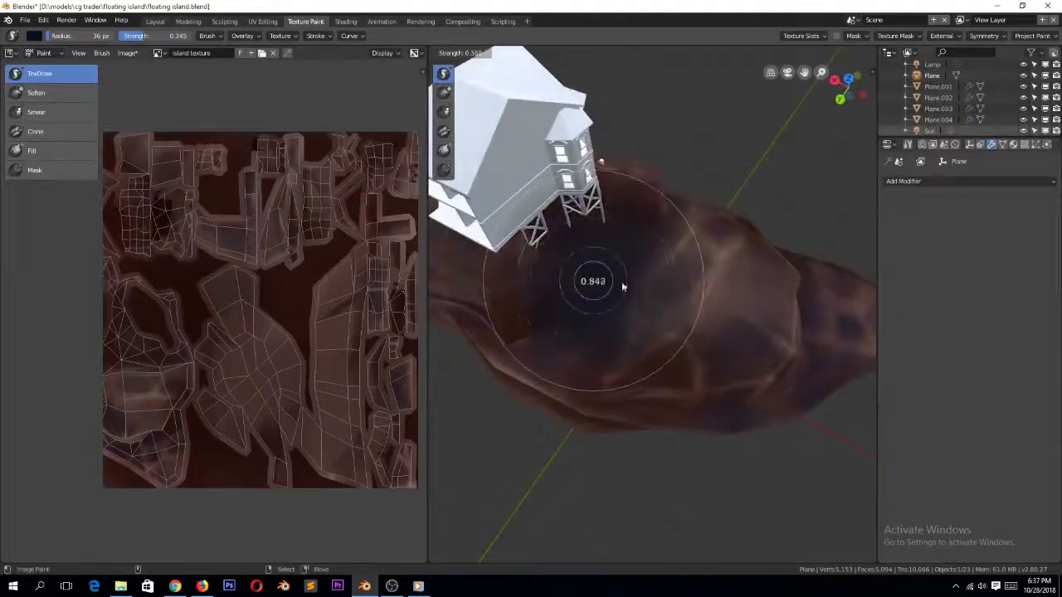
click(640, 210)
scroll(641, 211, up, 5)
scroll(803, 74, down, 2)
middle_drag(730, 310, 635, 270)
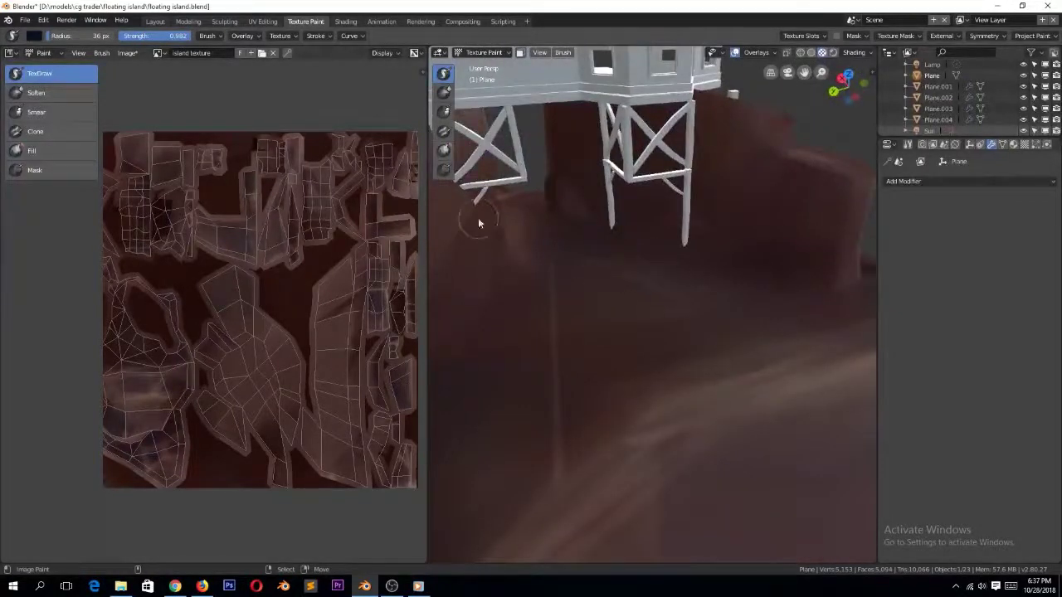
Set the brush to an 8 px radius and a dark brown, and paint the ground and rocks around the house's stilts
key(f)
click(747, 344)
click(34, 36)
middle_drag(477, 326, 738, 305)
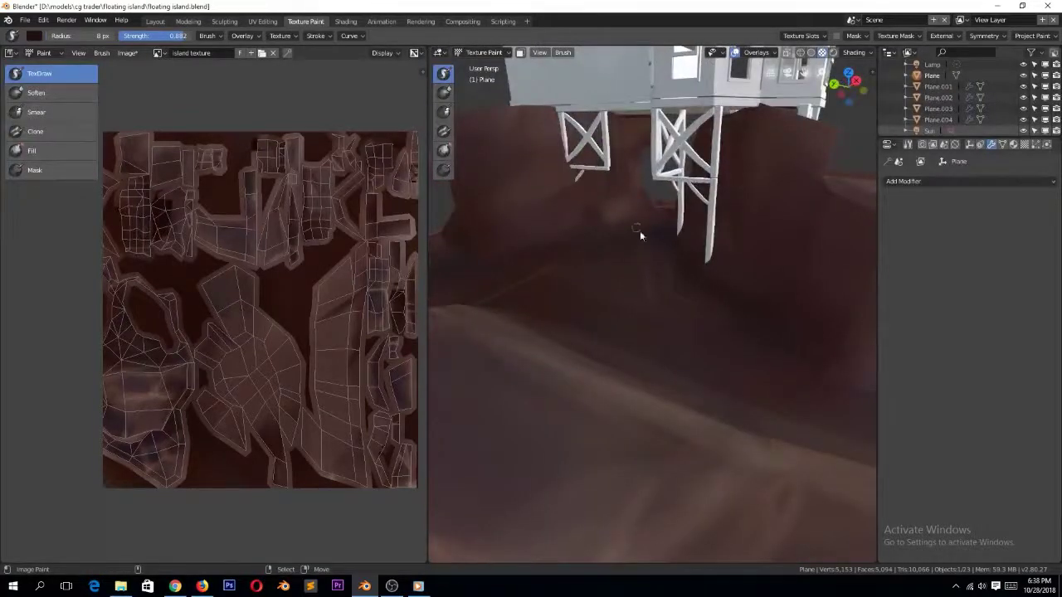
middle_drag(718, 254, 639, 209)
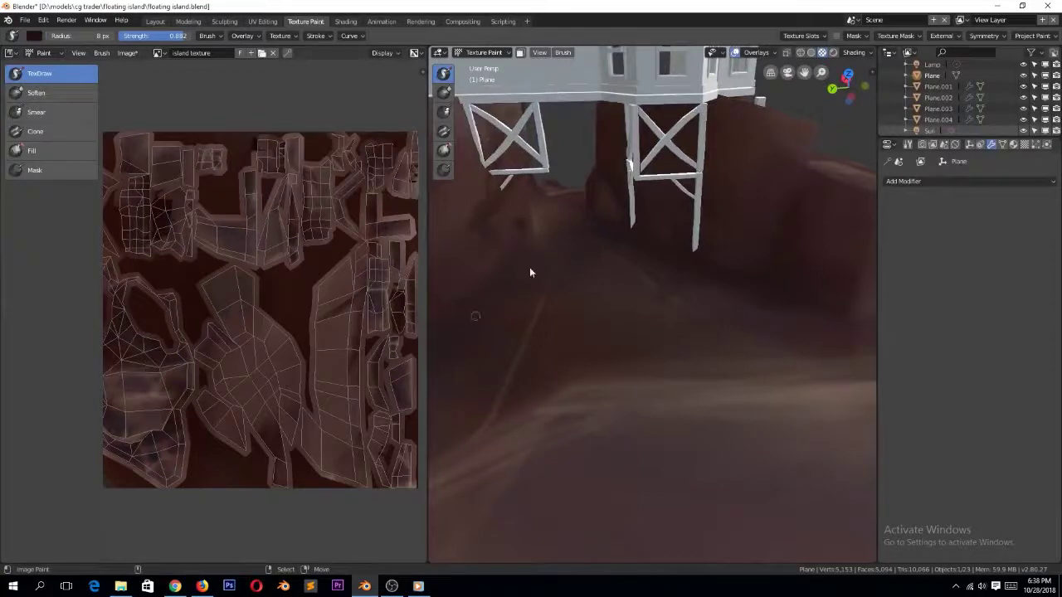
middle_drag(453, 334, 673, 189)
middle_drag(643, 310, 804, 224)
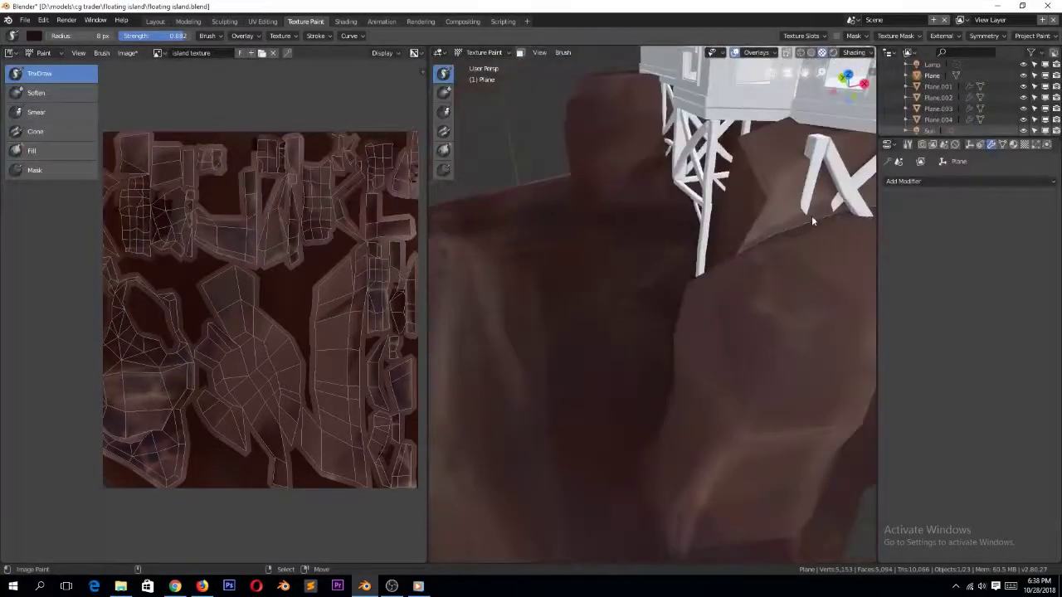
middle_drag(780, 257, 707, 328)
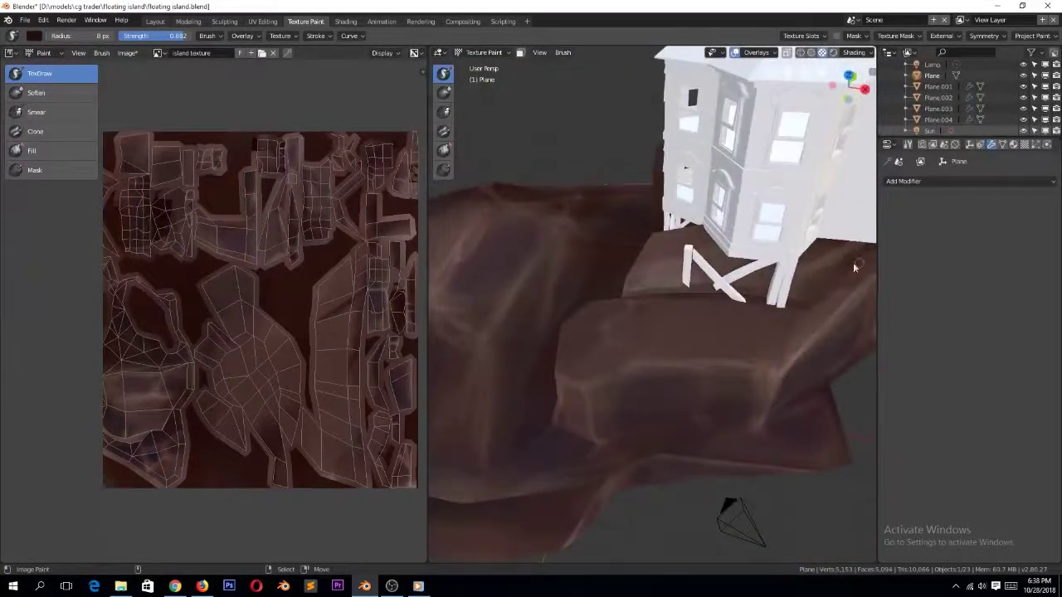
Set the brush to a dark navy at strength 0.955 with a 27 px radius and darken the recess below the front ledge
key(shift+f)
click(795, 421)
click(37, 37)
click(85, 67)
middle_drag(626, 448, 763, 288)
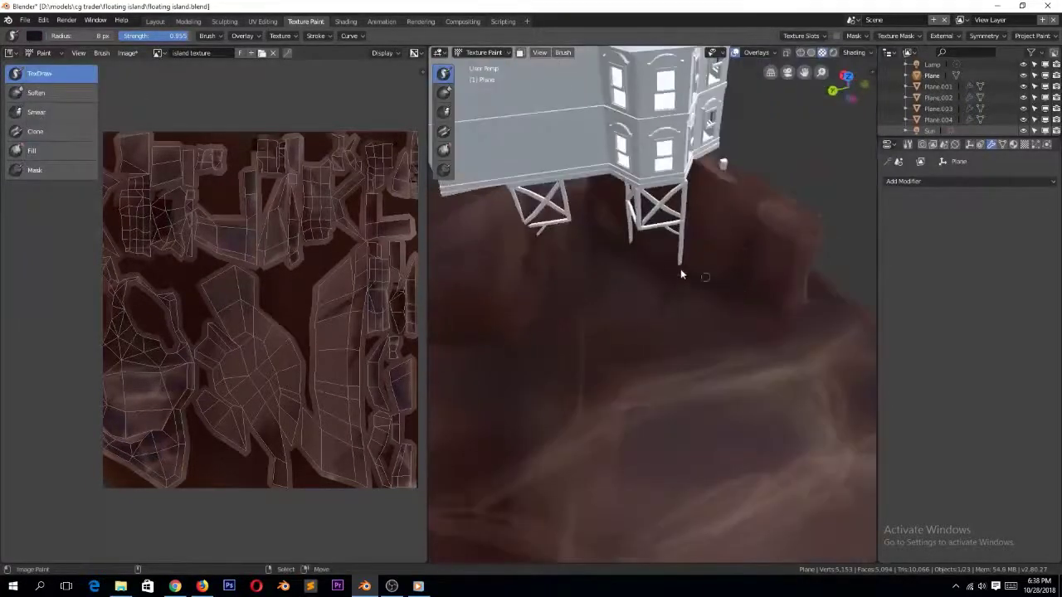
middle_drag(758, 258, 706, 331)
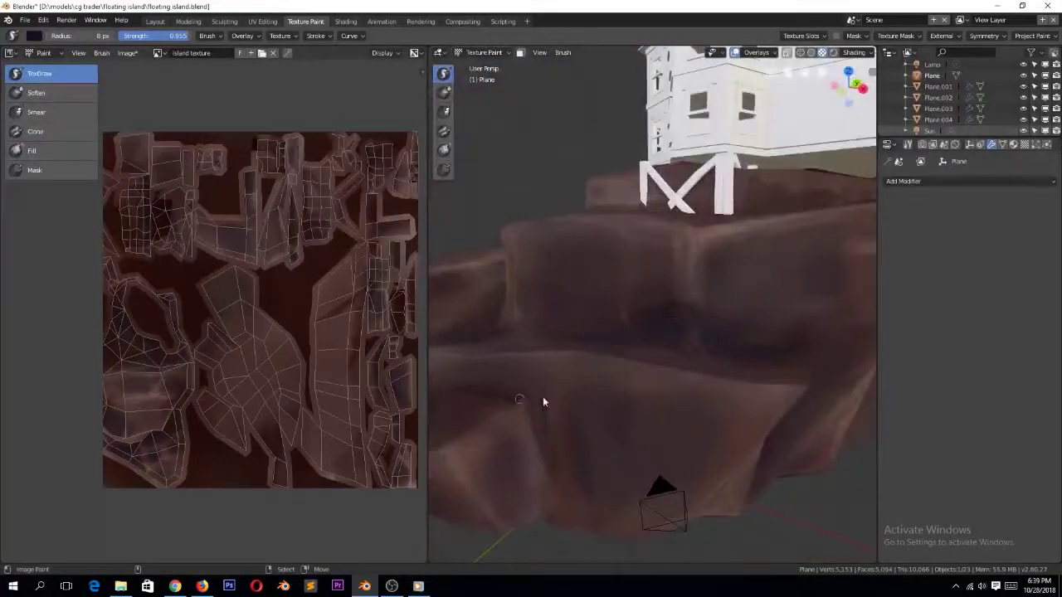
drag(553, 395, 467, 391)
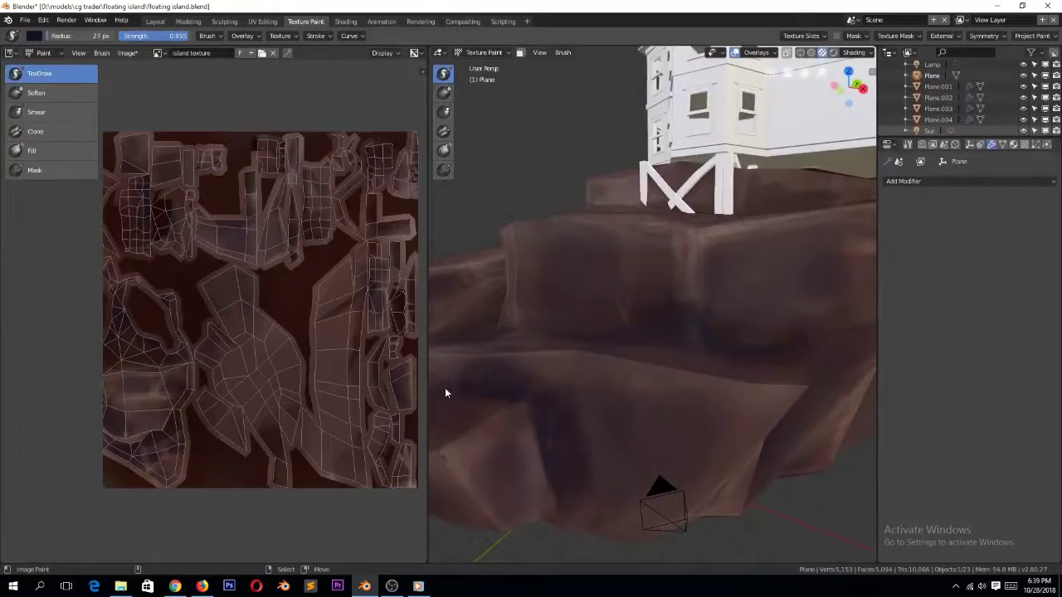
Paint navy shadows into the creases of the island's side rock faces and the hollow beneath the house
middle_drag(767, 357, 618, 357)
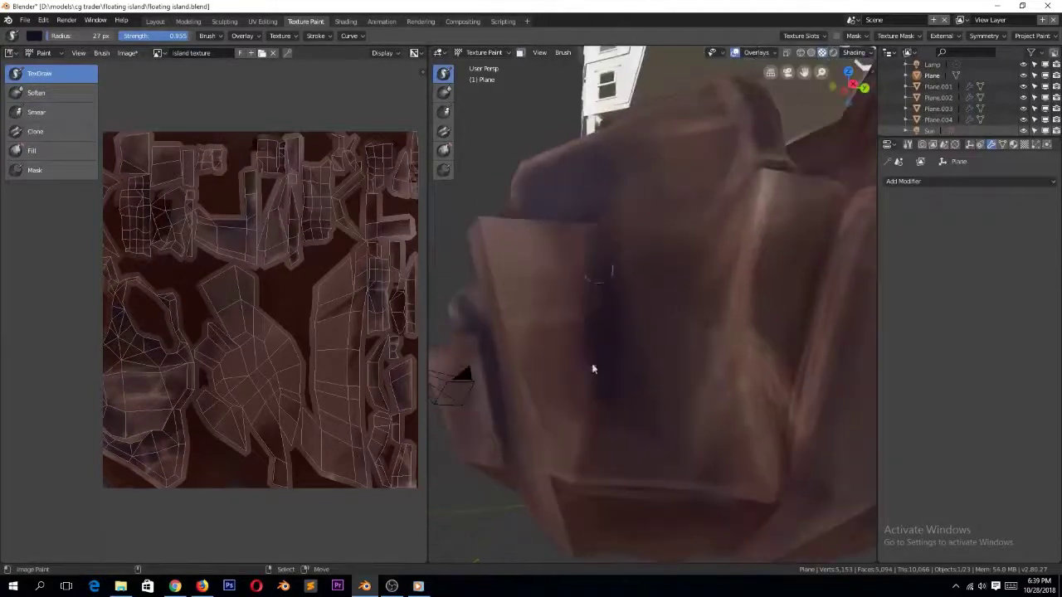
drag(594, 332, 580, 461)
mouse_move(696, 332)
mouse_down()
mouse_move(755, 464)
mouse_move(812, 245)
mouse_up()
mouse_move(809, 349)
middle_down()
mouse_move(719, 393)
mouse_move(531, 352)
middle_up()
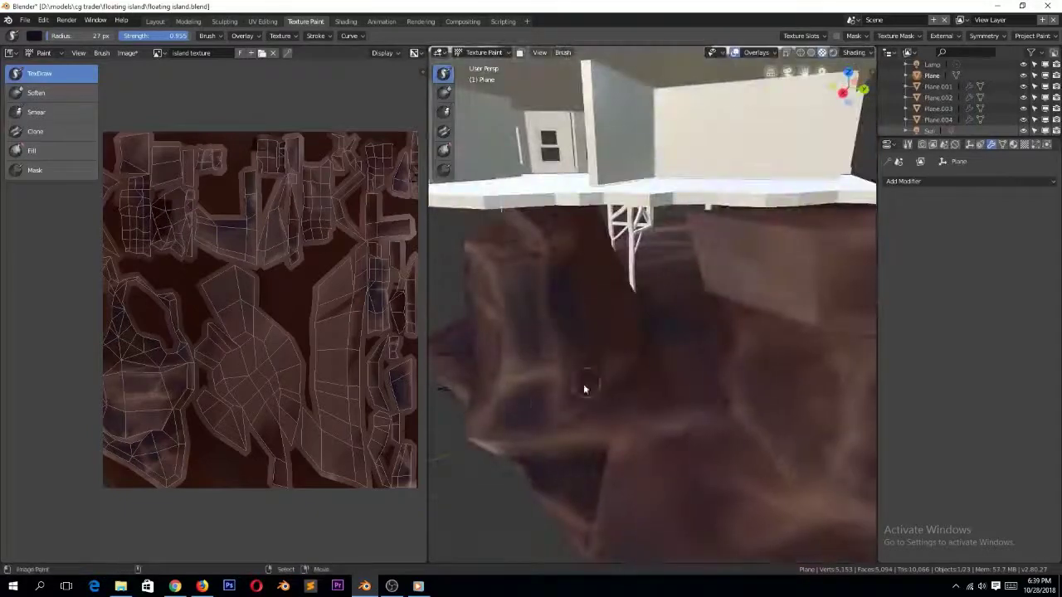
mouse_move(729, 304)
mouse_down()
mouse_move(805, 287)
mouse_move(795, 361)
mouse_move(693, 445)
mouse_up()
Darken the island's back cliff and lower back face with broad navy strokes
middle_drag(693, 446, 756, 335)
middle_drag(813, 366, 487, 316)
middle_drag(606, 342, 666, 299)
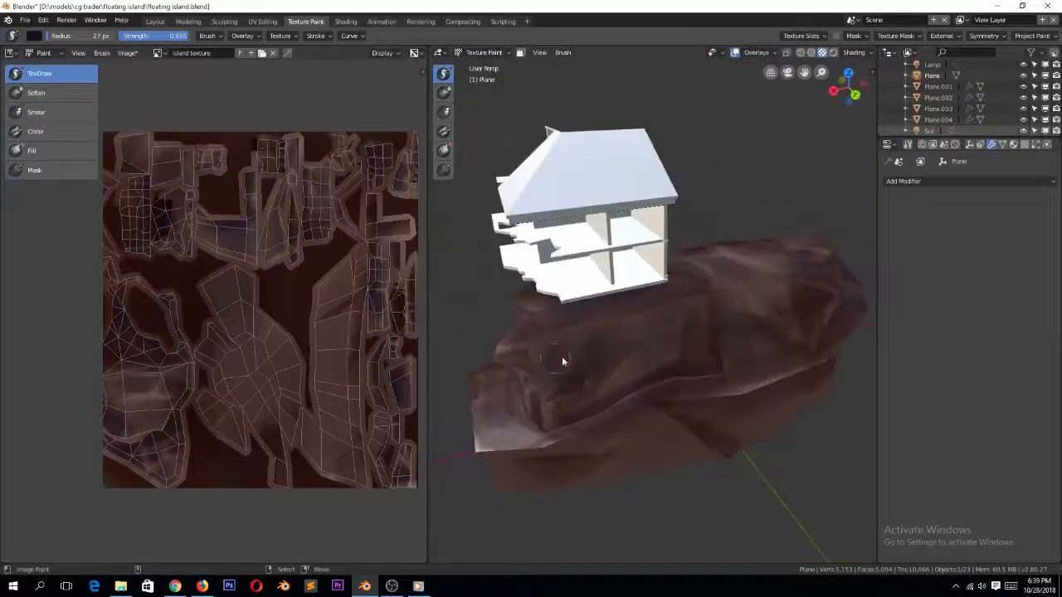
middle_drag(715, 337, 593, 366)
drag(574, 363, 481, 392)
drag(720, 379, 771, 390)
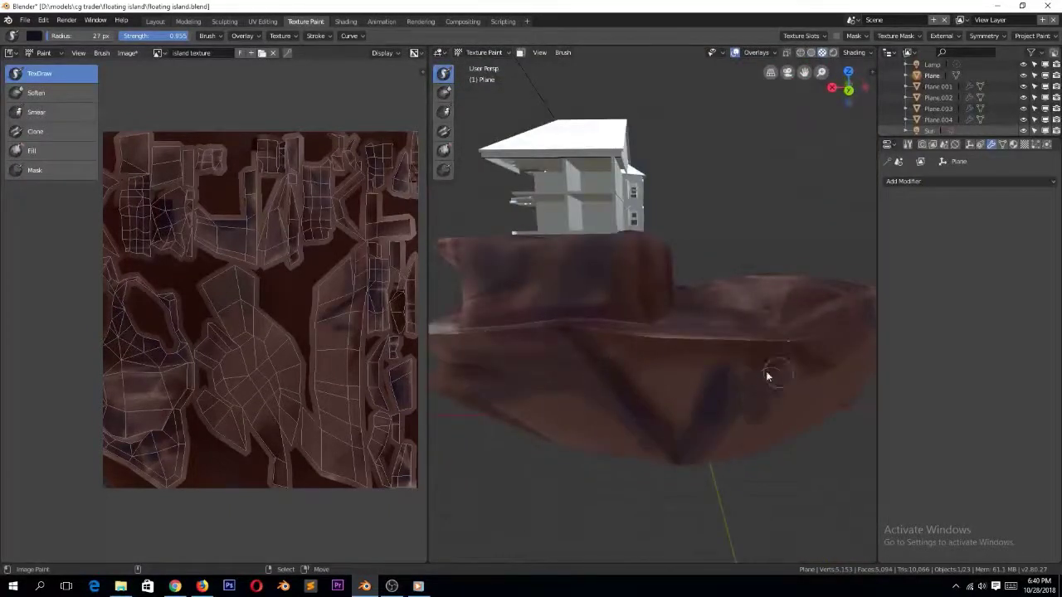
Paint navy shadow patches across the island's long outer side and lower edge
middle_drag(771, 390, 639, 300)
mouse_move(572, 369)
mouse_down()
mouse_move(701, 331)
mouse_move(739, 474)
mouse_move(799, 370)
mouse_up()
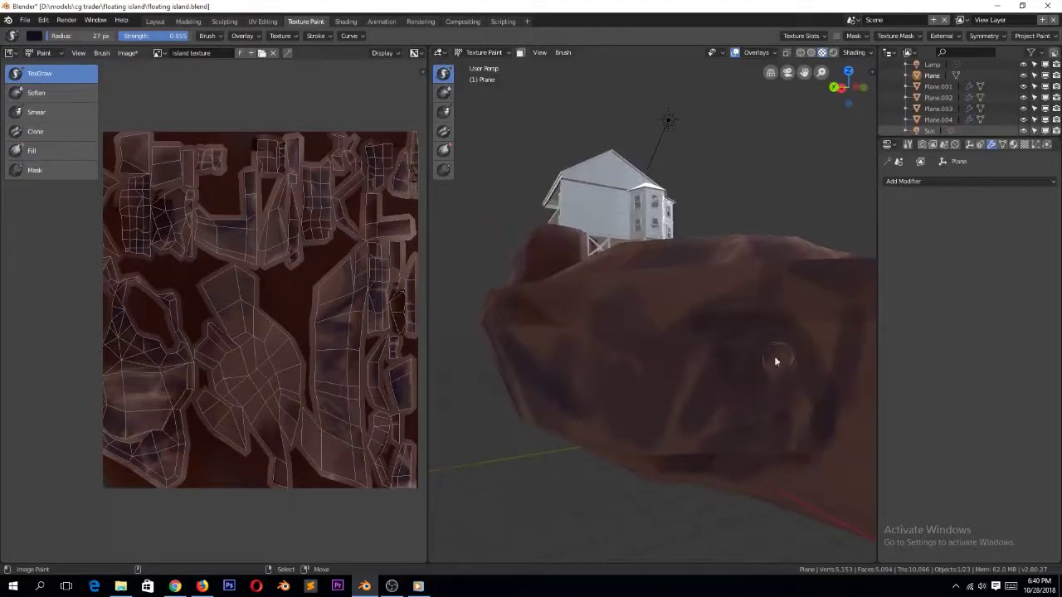
middle_drag(798, 370, 713, 332)
drag(714, 331, 761, 424)
scroll(761, 424, down, 5)
Switch the brush color to a dark olive brown and tint the front rock faces below the house
mouse_move(738, 414)
middle_down()
mouse_move(653, 526)
mouse_move(689, 502)
middle_up()
scroll(818, 434, up, 4)
middle_drag(818, 434, 662, 479)
scroll(658, 480, up, 4)
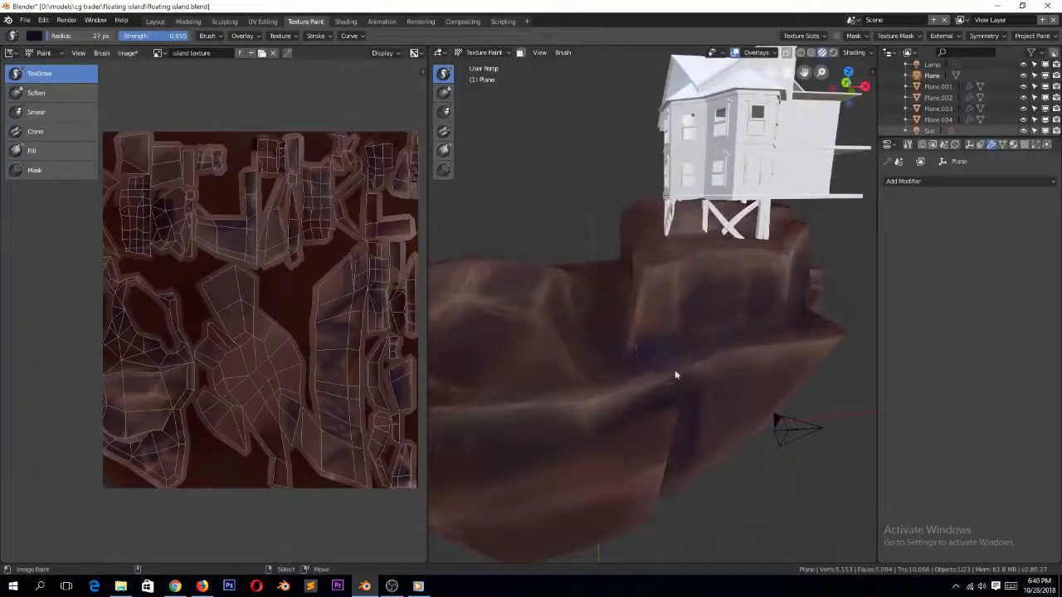
middle_drag(656, 360, 767, 366)
click(34, 37)
click(64, 105)
middle_drag(751, 354, 727, 283)
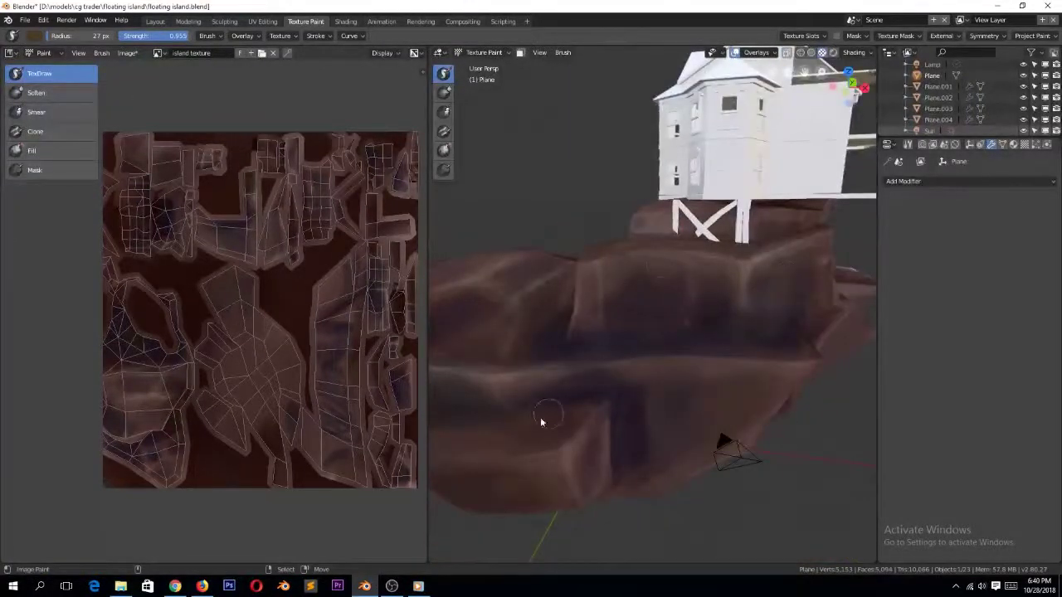
scroll(751, 324, up, 3)
Set the brush to light grey at strength 0.551 with a much smaller radius and highlight the corner edges of the rock below the house
click(32, 36)
scroll(71, 82, up, 7)
key(shift+f)
click(716, 326)
key(f)
click(672, 241)
key(shift+f)
click(618, 326)
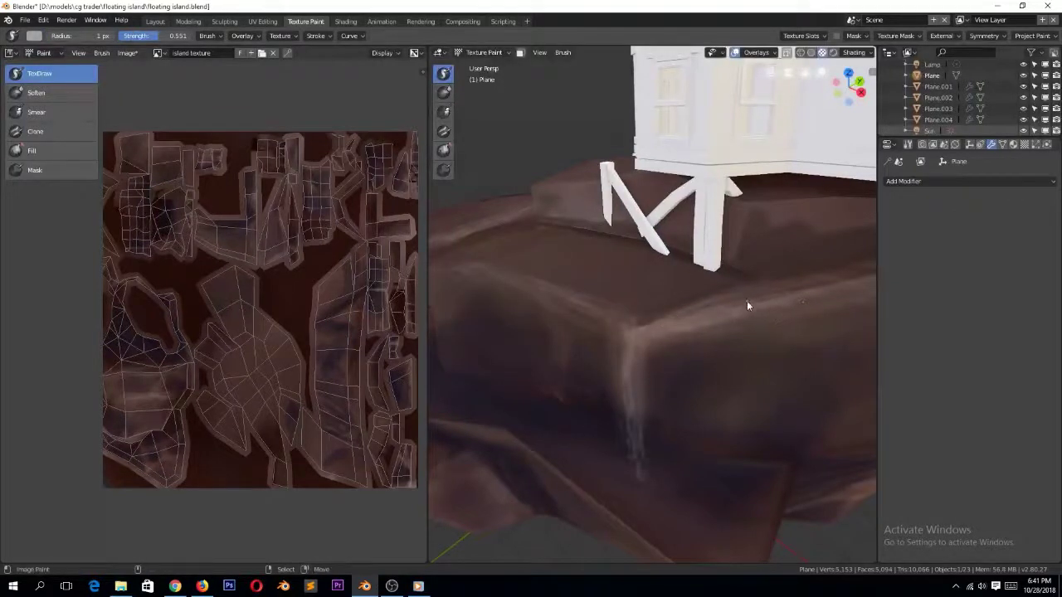
With a 7 px radius, paint light grey highlights along the upper and vertical edges of the rock block supporting the house
middle_drag(593, 310, 602, 317)
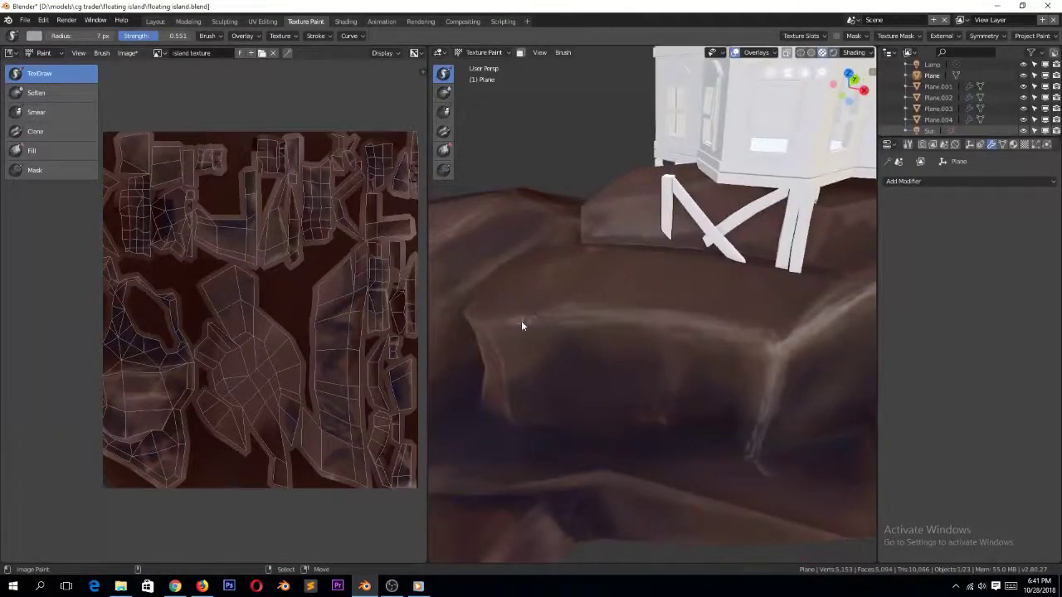
middle_drag(532, 325, 540, 330)
middle_drag(540, 405, 710, 246)
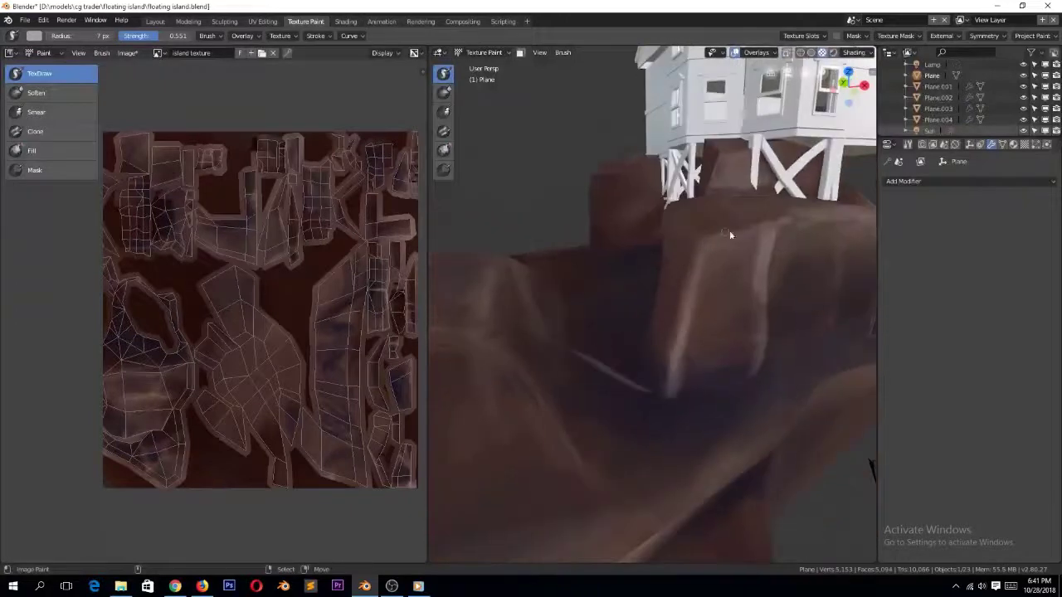
middle_drag(703, 210, 807, 243)
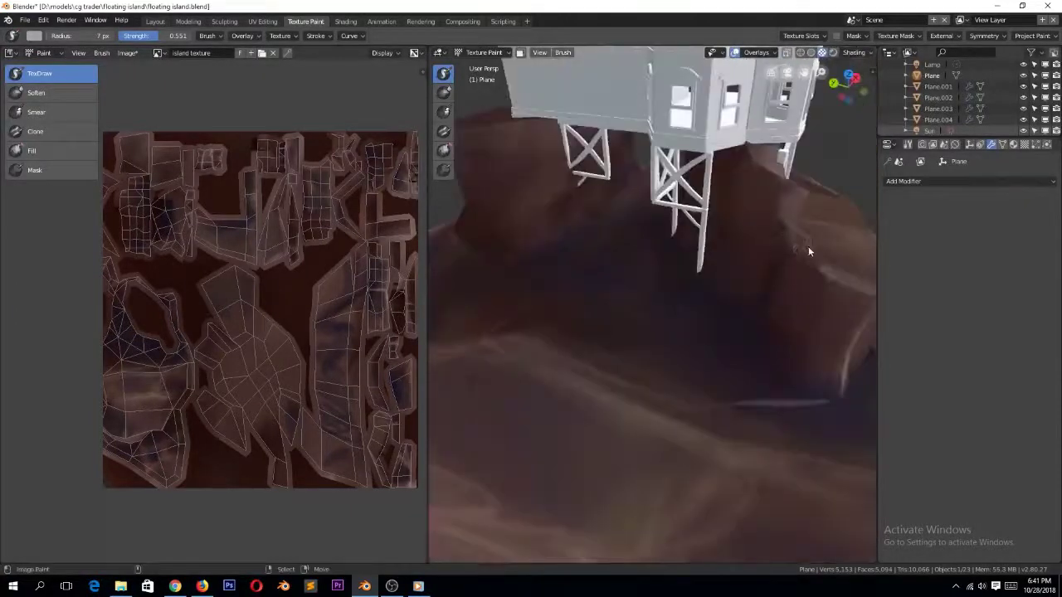
Lower the brush strength to 0.479 and highlight the vertical rock edges around the house's stilts
middle_drag(783, 285, 761, 192)
key(shift+f)
click(756, 229)
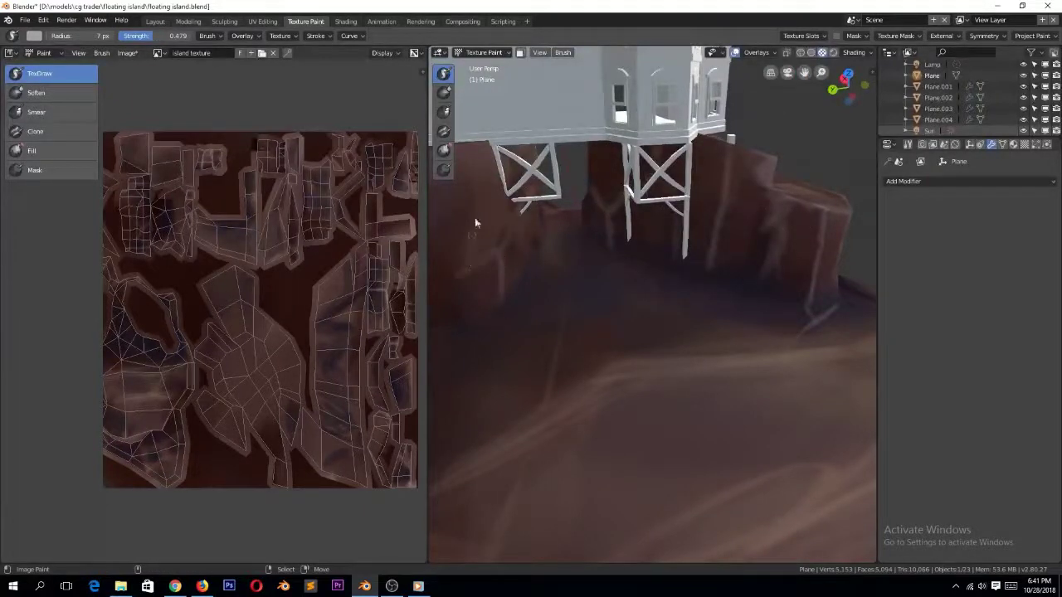
middle_drag(460, 304, 537, 277)
Paint light grey crack and edge highlights over the back cliff beneath the open side of the house
middle_drag(599, 404, 651, 334)
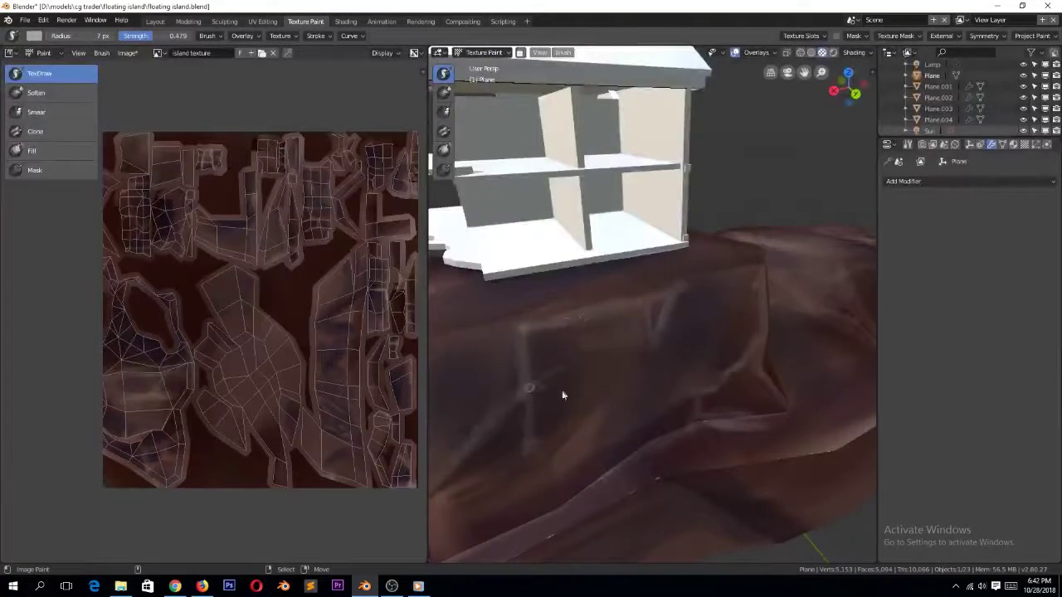
drag(575, 385, 523, 455)
scroll(578, 349, down, 4)
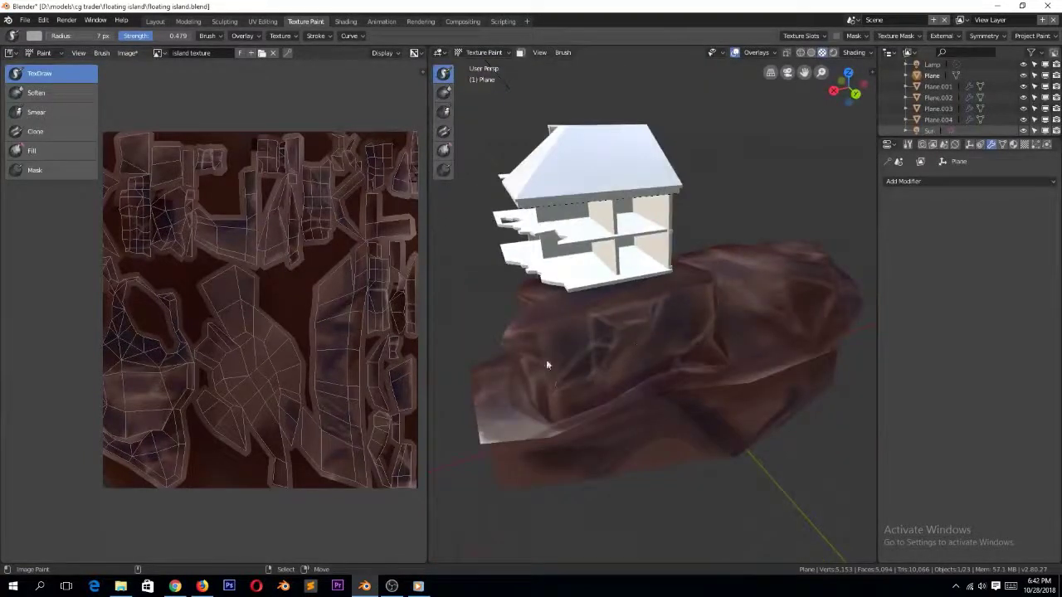
middle_drag(537, 349, 673, 323)
drag(640, 345, 666, 373)
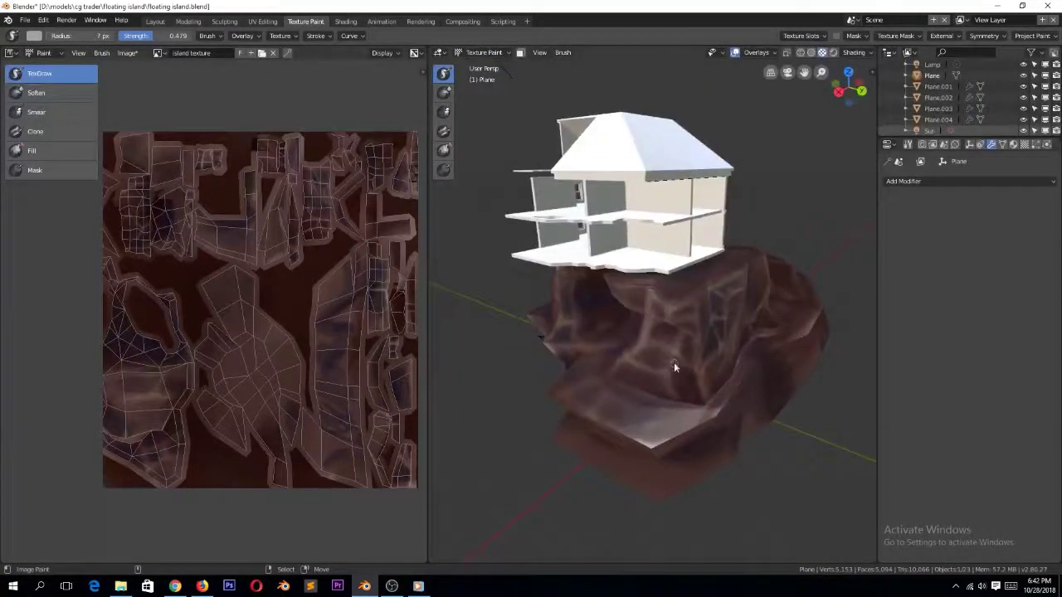
Set the brush strength to 0.133 and paint faint highlights along the island's long outer side
mouse_move(675, 374)
middle_down()
mouse_move(691, 335)
mouse_move(758, 325)
mouse_move(379, 360)
middle_up()
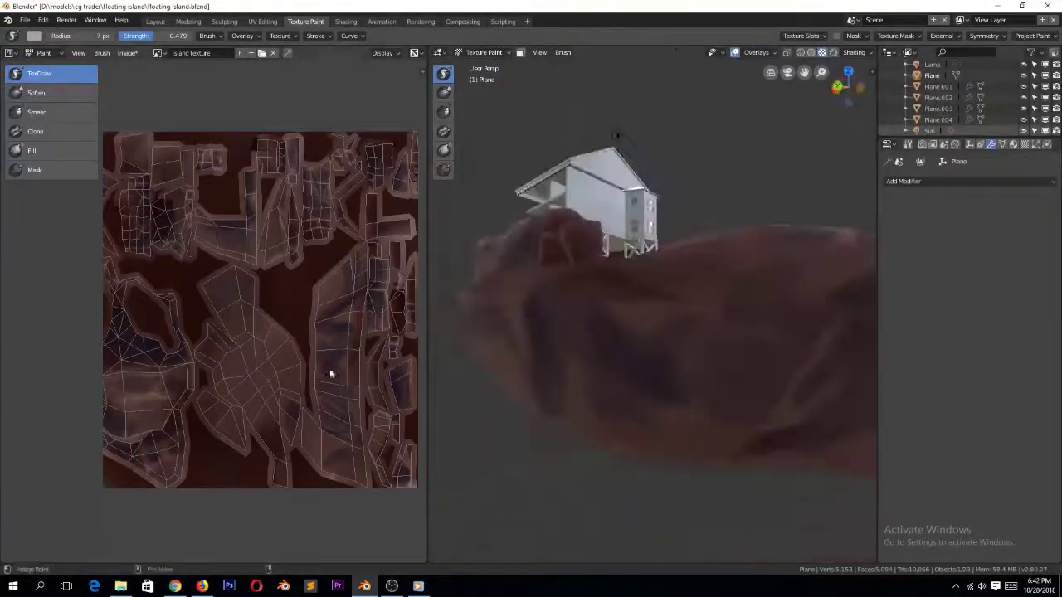
key(shift+f)
click(592, 362)
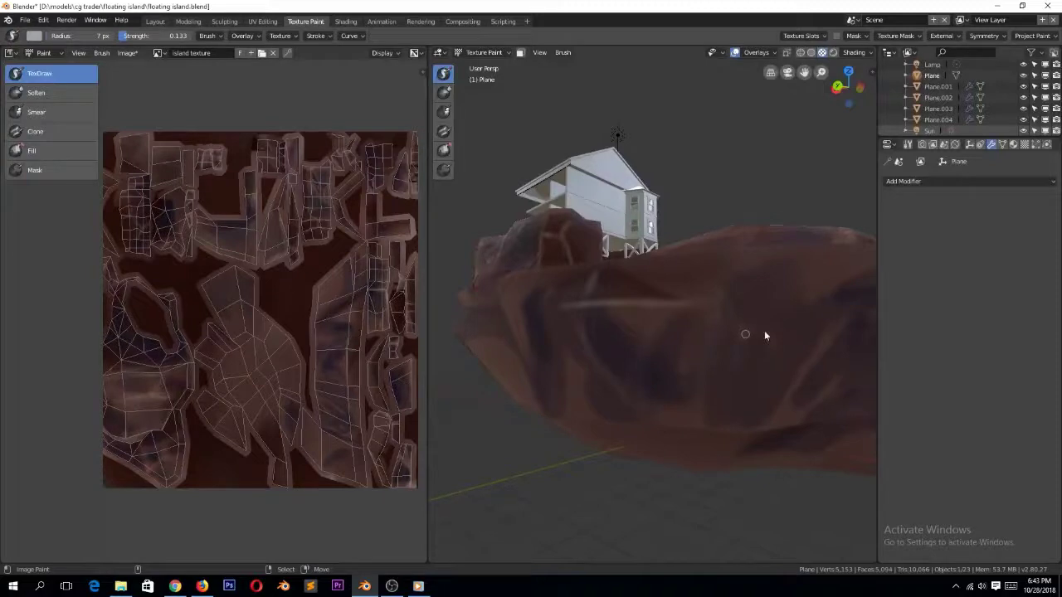
middle_drag(572, 301, 712, 362)
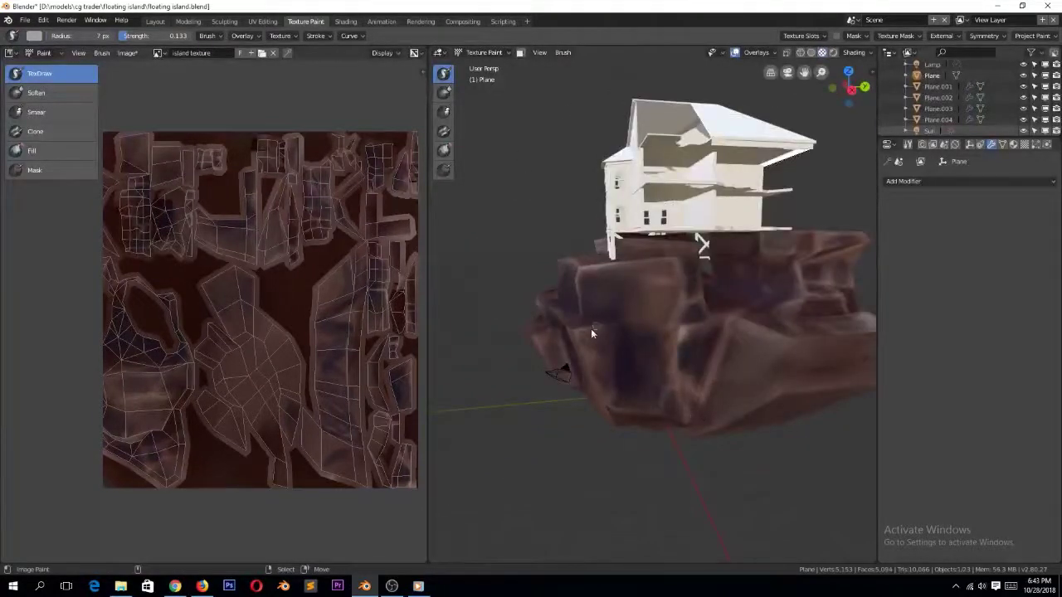
Set the brush strength to 0.678, add light highlights to the front ledge, and save the island texture image
middle_drag(577, 328, 625, 334)
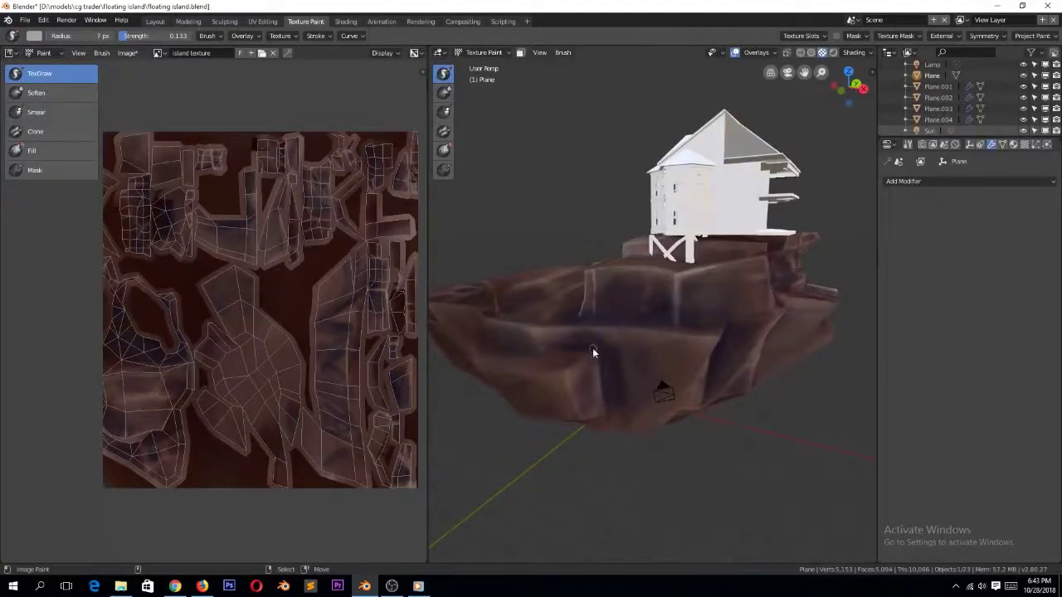
key(s)
key(shift+f)
click(545, 350)
drag(568, 349, 549, 350)
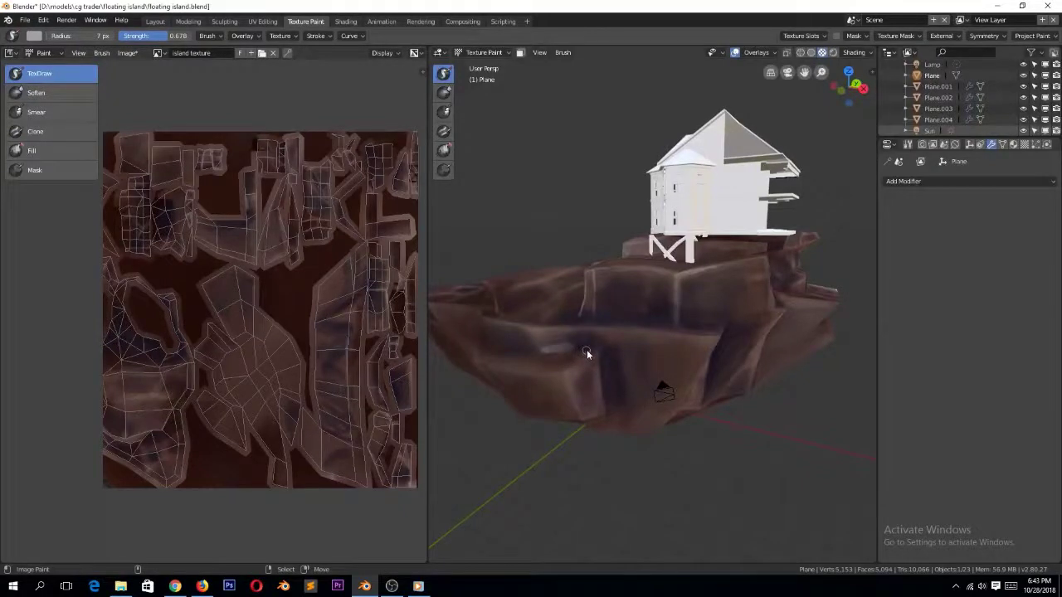
click(586, 351)
mouse_move(517, 349)
middle_down()
mouse_move(711, 393)
mouse_move(631, 346)
mouse_move(583, 335)
mouse_move(597, 410)
mouse_move(688, 393)
mouse_move(553, 407)
mouse_move(529, 382)
middle_up()
key(alt+s)
Preview the painted island in rendered shading and open its material settings
click(833, 52)
middle_drag(796, 221, 626, 343)
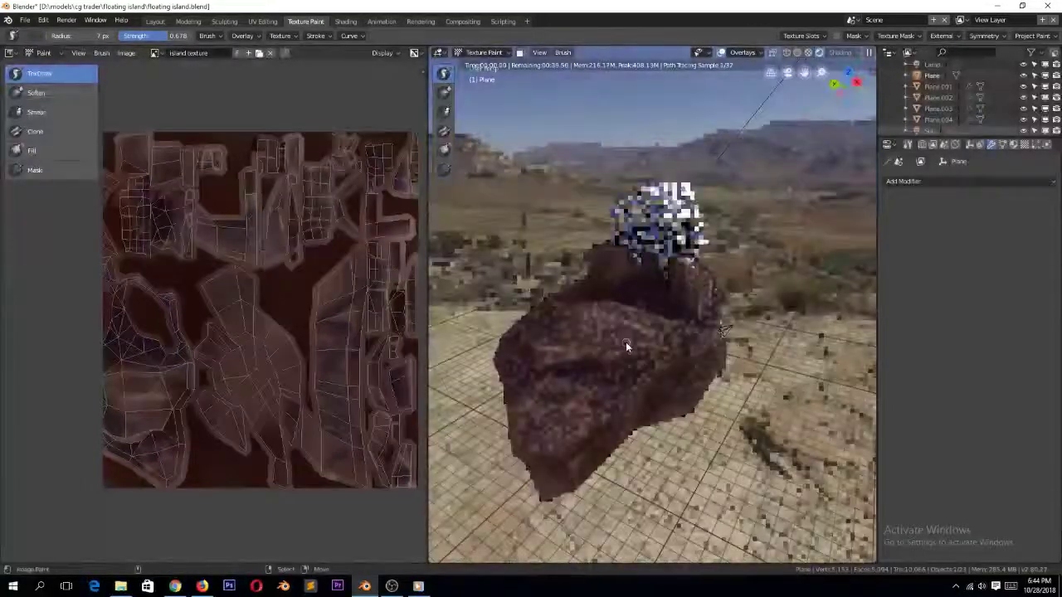
click(1013, 144)
scroll(921, 400, down, 4)
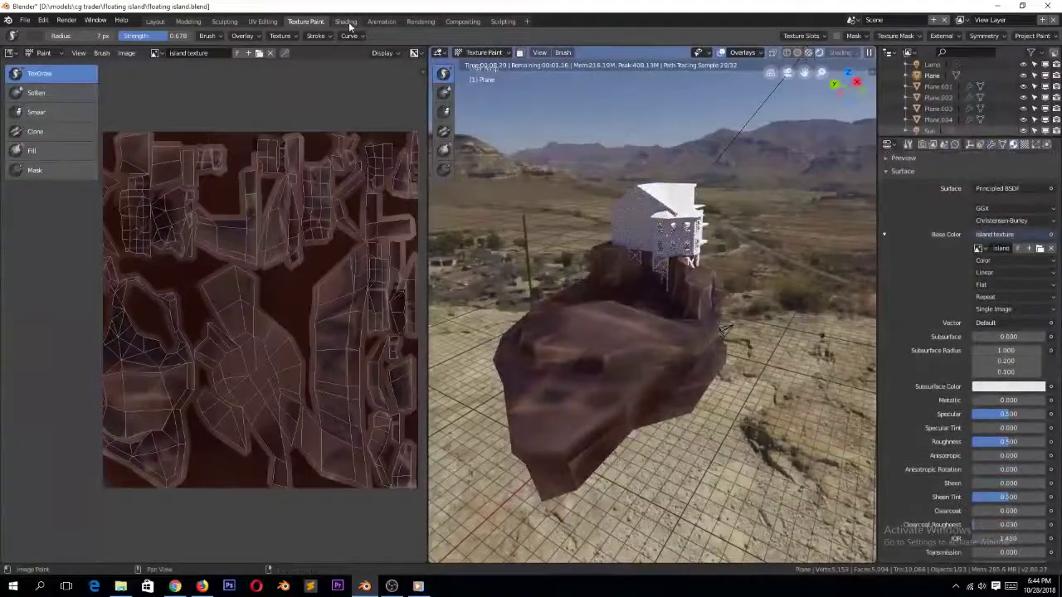
Switch to the Shading workspace, display the island in LookDev shading, and save the file
click(345, 21)
scroll(696, 191, down, 3)
scroll(693, 148, up, 3)
middle_drag(696, 190, 699, 142)
click(833, 35)
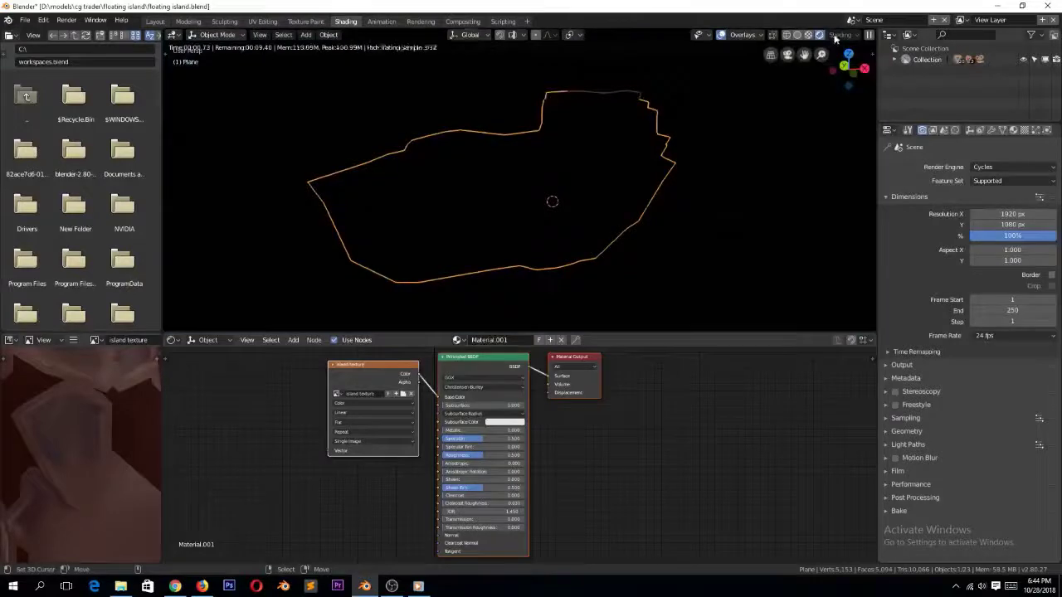
click(810, 36)
scroll(719, 166, down, 1)
scroll(604, 150, up, 1)
middle_drag(604, 149, 548, 176)
scroll(607, 171, down, 1)
key(ctrl+s)
Add a ColorRamp node between the island texture's color output and the Principled BSDF's Roughness input
click(612, 169)
key(alt+a)
drag(373, 365, 417, 456)
scroll(384, 457, up, 2)
drag(362, 416, 341, 424)
key(shift+a)
mouse_move(309, 494)
click(397, 390)
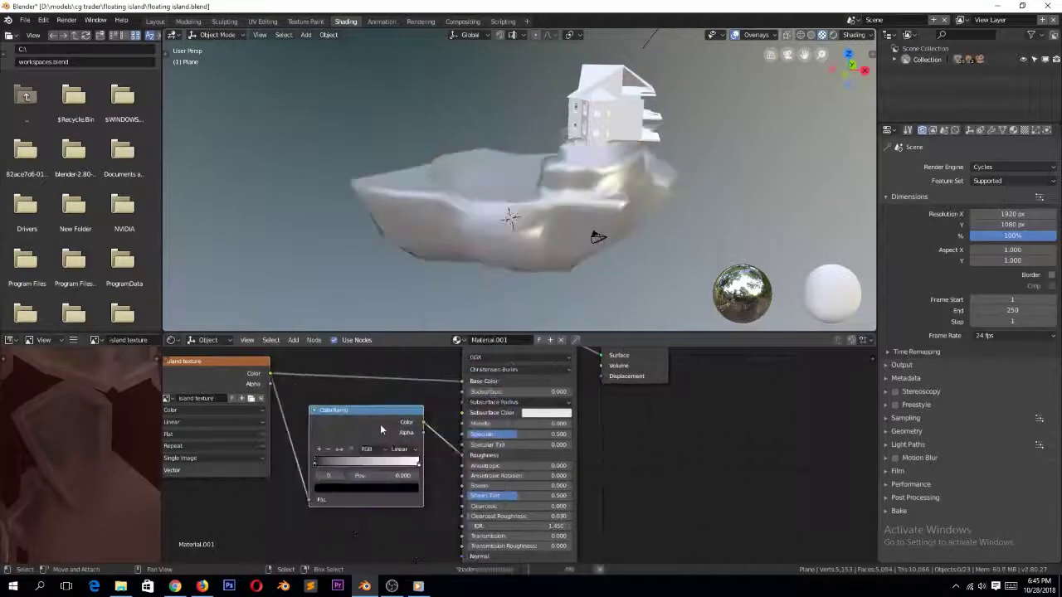
click(386, 428)
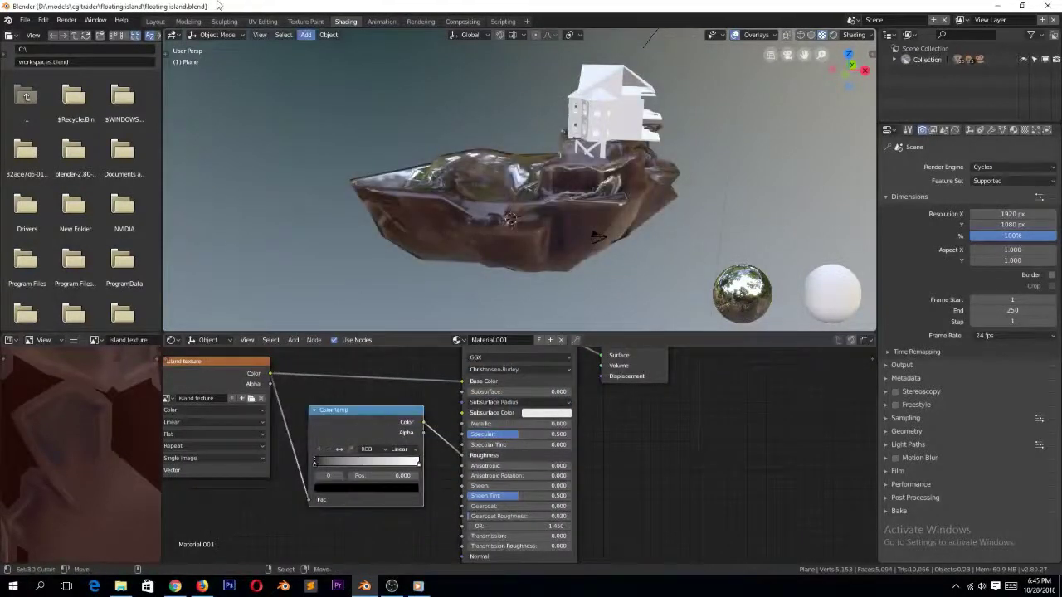
Enable the Node Wrangler add-on in the user preferences
click(25, 19)
mouse_move(43, 19)
click(74, 151)
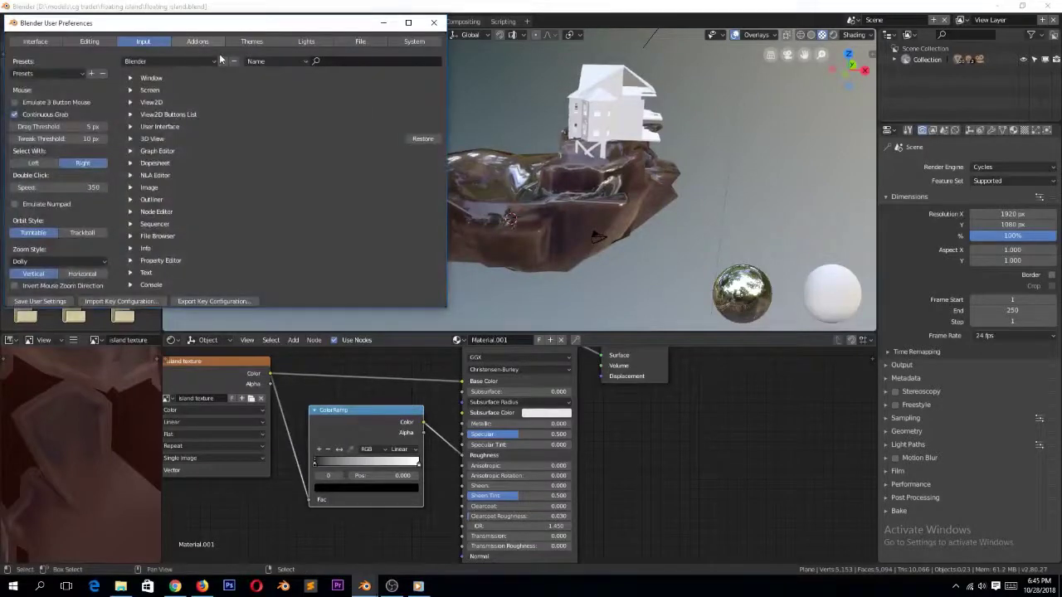
click(198, 41)
text(node)
click(118, 64)
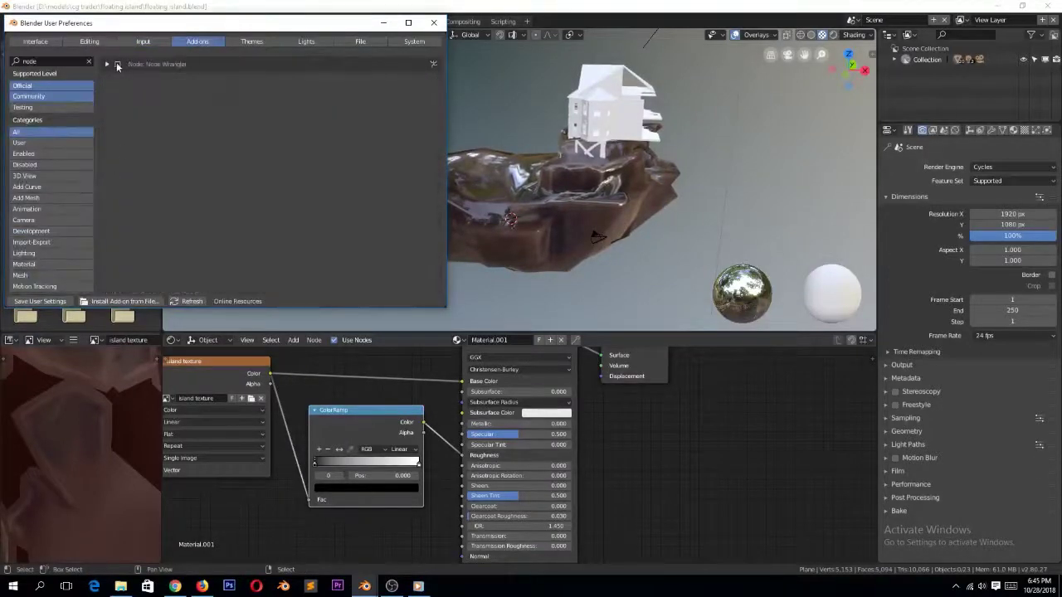
click(118, 64)
click(468, 104)
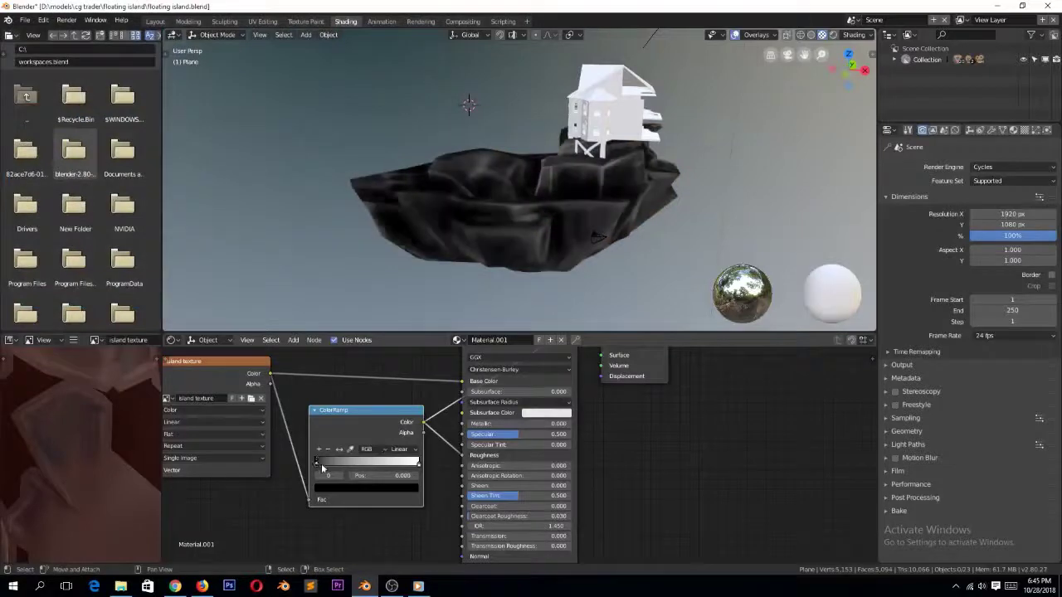
Adjust the ColorRamp's black and white stops using its preview on the island, and restore the full Principled BSDF display
click(416, 465)
drag(318, 465, 321, 465)
middle_drag(390, 190, 507, 191)
click(519, 357)
click(520, 359)
scroll(528, 369, down, 2)
scroll(528, 369, up, 3)
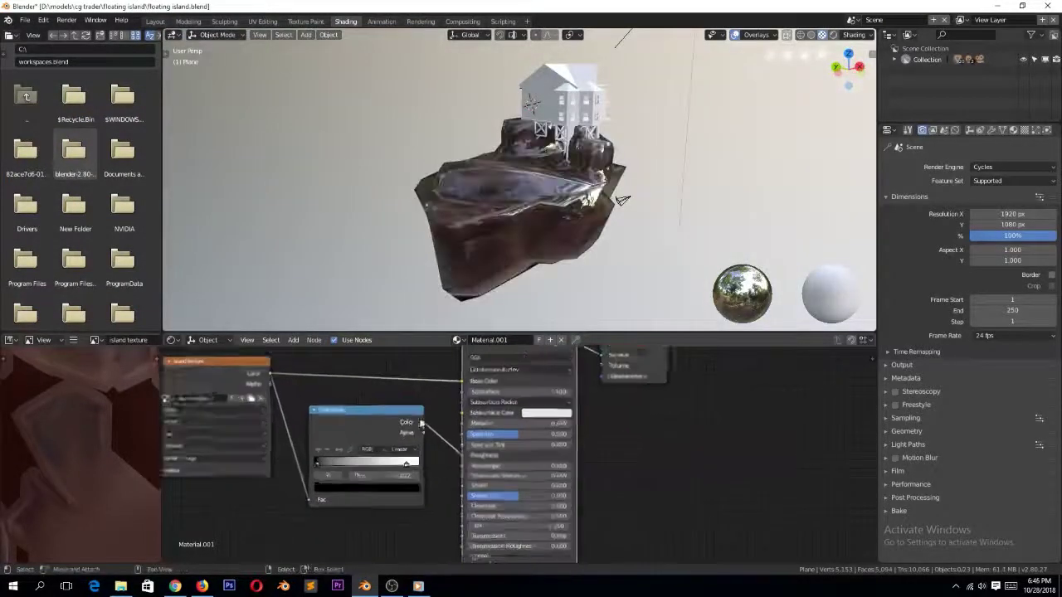
Insert an Invert node between the ColorRamp and the Roughness input
key(shift+a)
mouse_move(402, 437)
click(467, 470)
click(473, 452)
scroll(535, 297, up, 3)
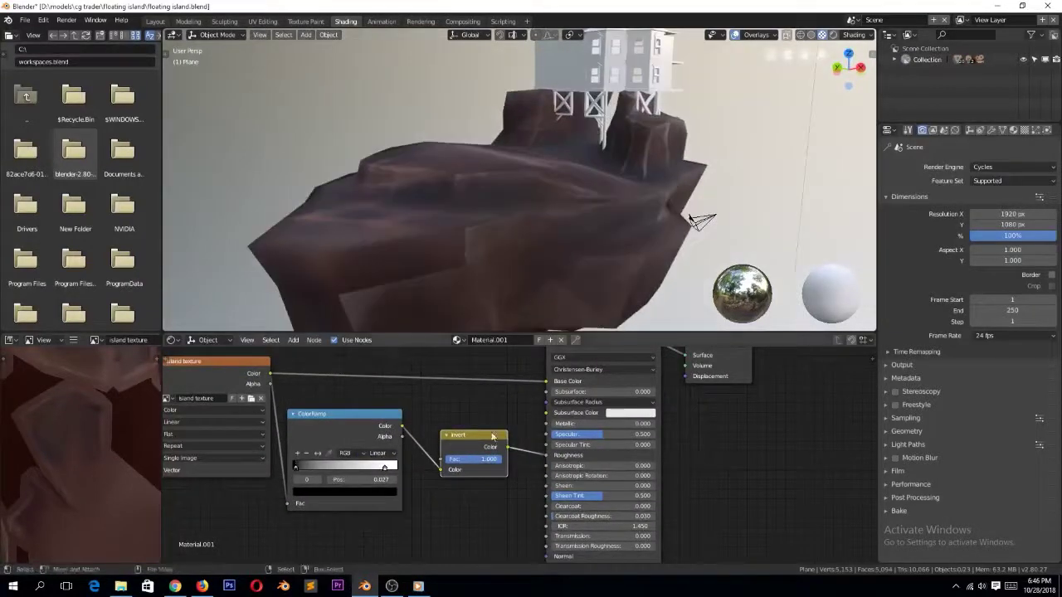
Preview the Invert output on the island and move the ColorRamp's white stop to position 0.068, close to the black stop
ctrl+shift+click(492, 436)
mouse_move(297, 469)
mouse_down()
mouse_move(346, 473)
mouse_move(301, 474)
mouse_up()
drag(386, 475, 315, 476)
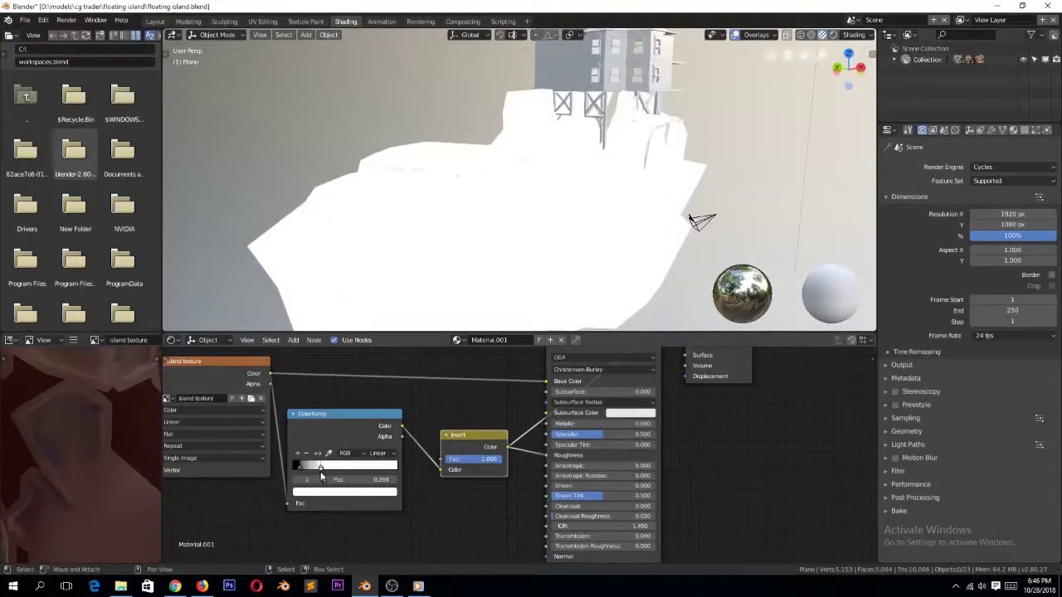
scroll(497, 224, down, 2)
middle_drag(506, 223, 423, 236)
scroll(423, 236, up, 3)
drag(325, 470, 300, 471)
middle_drag(374, 199, 473, 220)
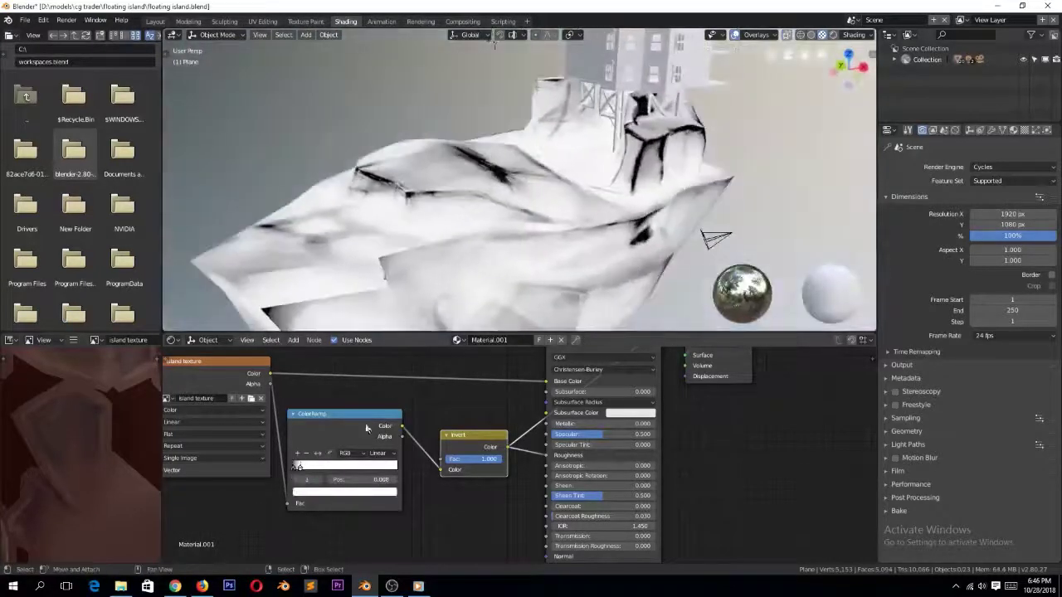
Nudge the ColorRamp's white stop closer to the black stop, restore the Principled BSDF display, and reduce the Invert factor
drag(301, 471, 296, 471)
scroll(685, 352, down, 2)
ctrl+shift+click(597, 368)
middle_drag(543, 178, 493, 182)
scroll(501, 447, up, 1)
drag(501, 459, 490, 459)
middle_drag(494, 207, 423, 253)
Spread the island texture, ColorRamp and Principled BSDF nodes apart and save the file
drag(294, 375, 251, 383)
drag(383, 441, 356, 460)
drag(573, 357, 612, 387)
key(ctrl+s)
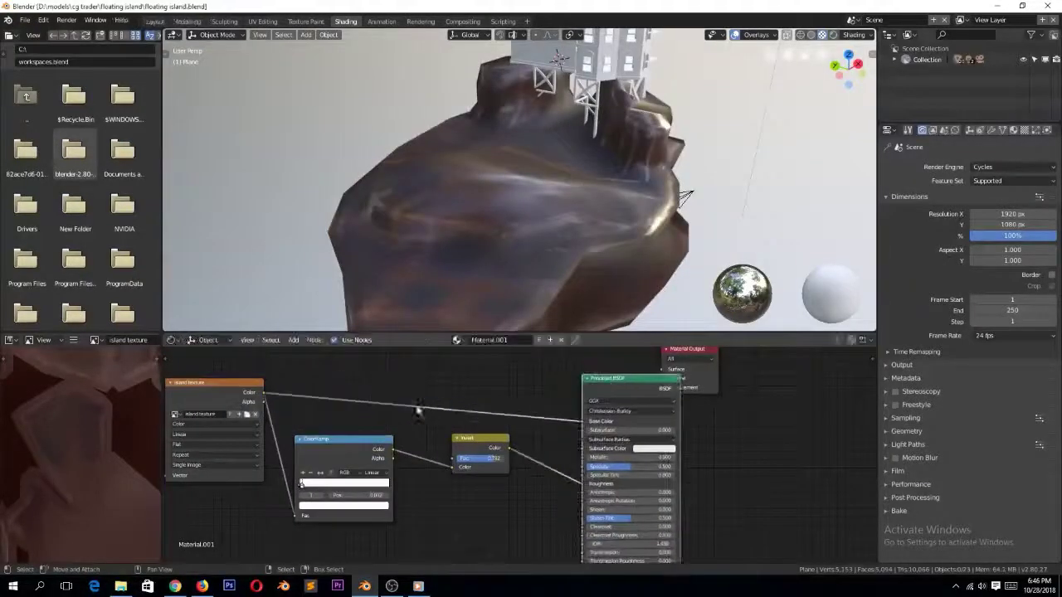
Insert a MixRGB node between the island texture and Base Color, with the ColorRamp's color output driving its factor
key(shift+a)
mouse_move(407, 405)
click(486, 481)
click(488, 374)
key(ctrl+z)
key(shift+a)
key(ctrl+z)
key(shift+a)
mouse_move(498, 474)
click(581, 523)
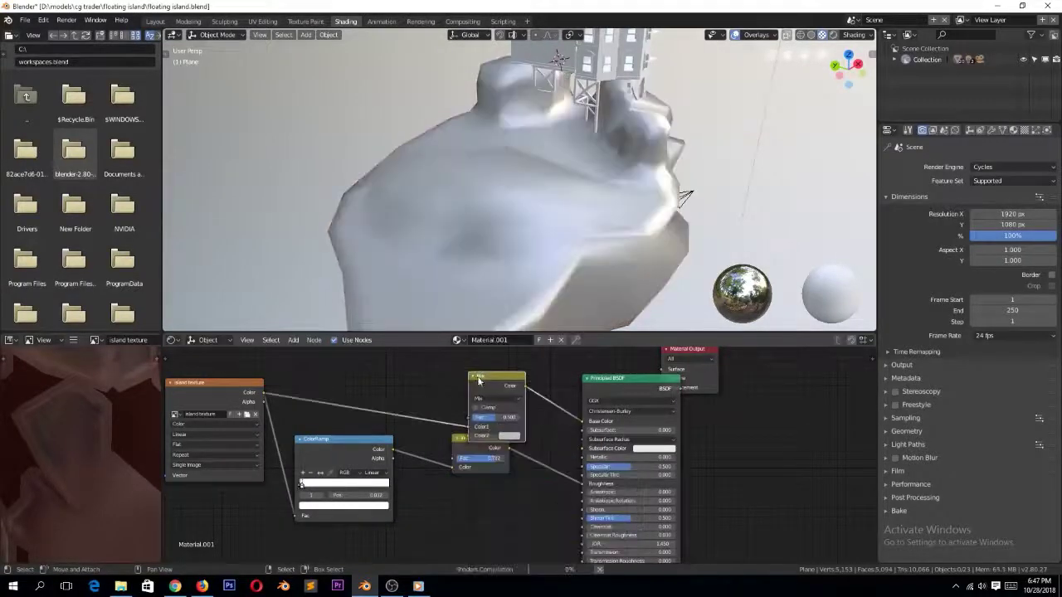
click(461, 409)
drag(392, 450, 467, 398)
Move the ColorRamp's white stop slightly outward and tint the Mix node's second color red, darkened to near-black brown
click(508, 416)
click(572, 335)
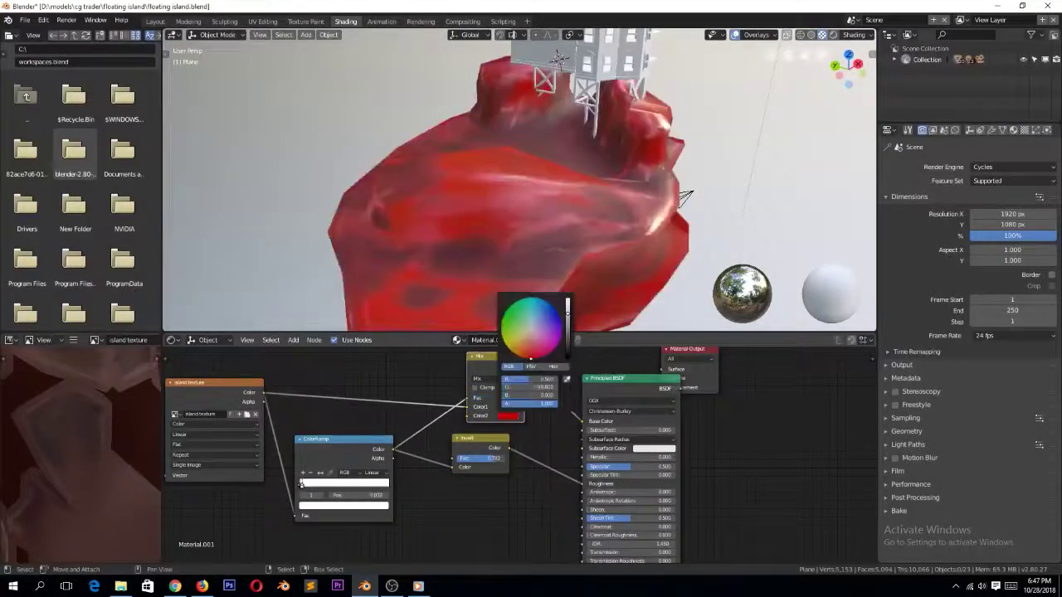
drag(333, 480, 337, 480)
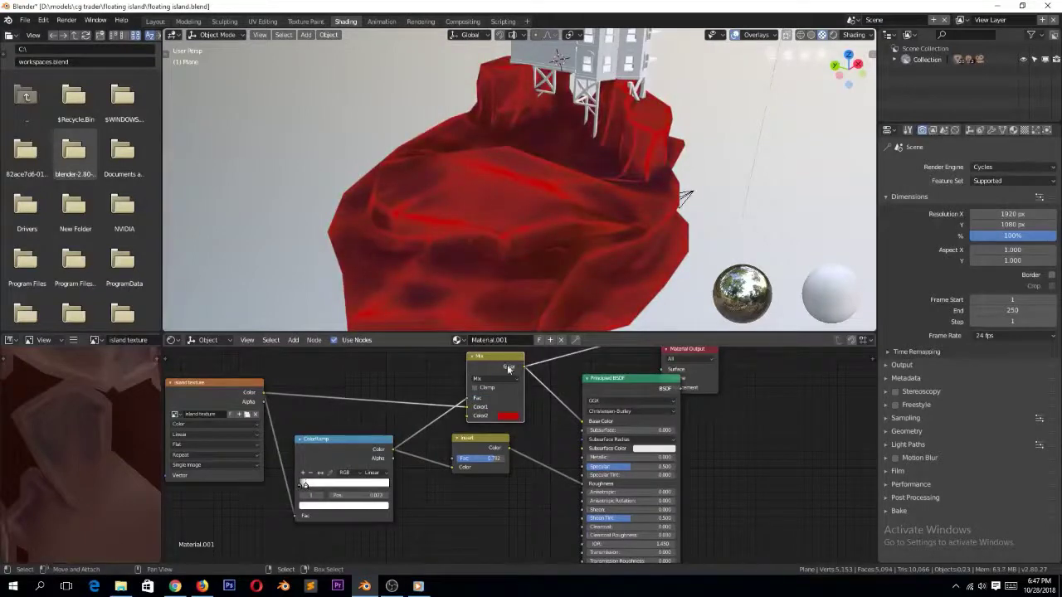
click(508, 415)
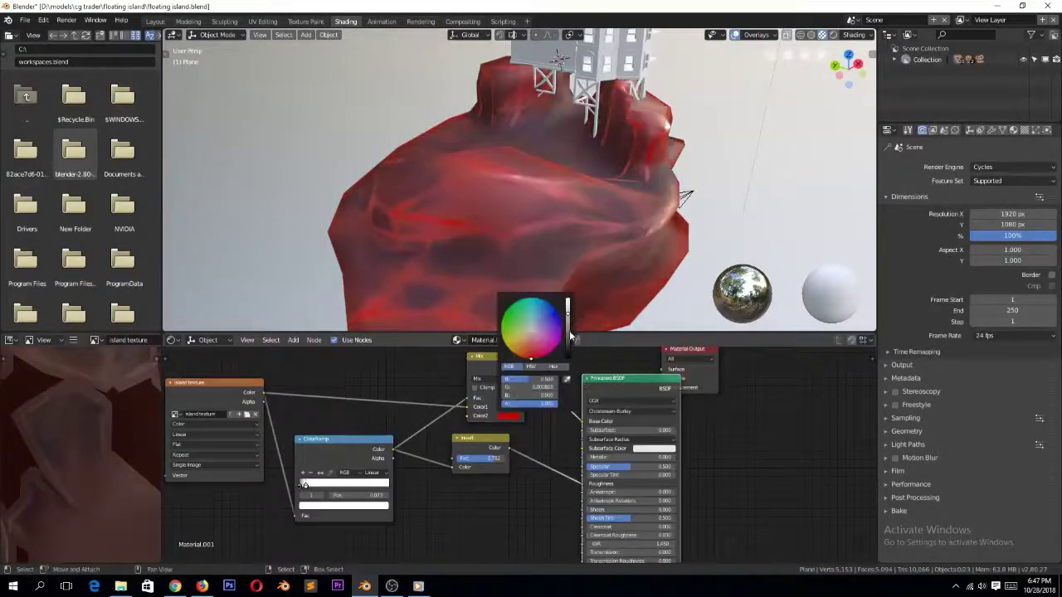
drag(569, 319, 559, 355)
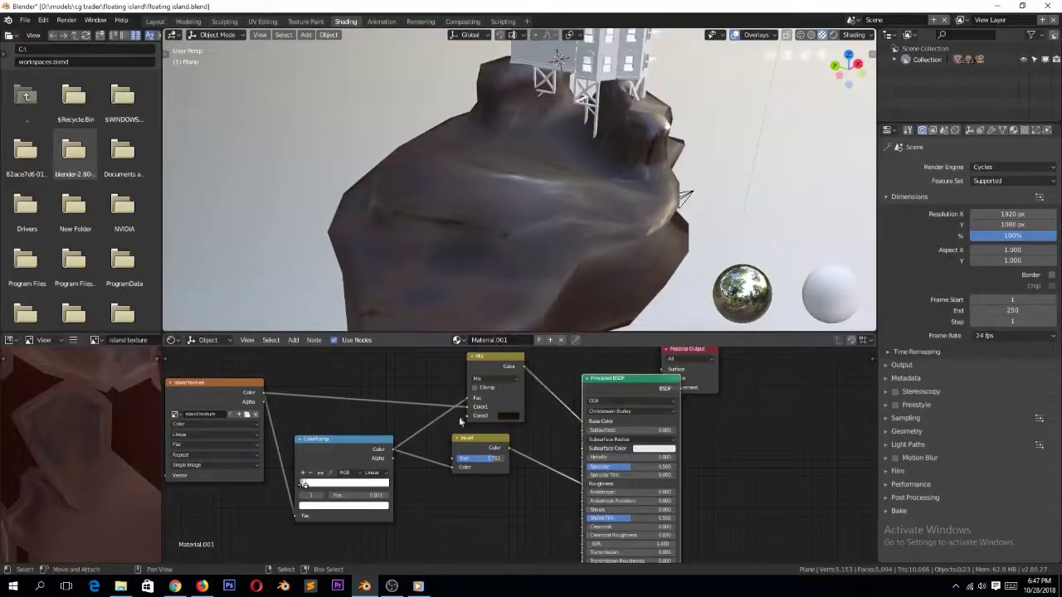
Reposition the Mix and Invert nodes and drive the Mix factor from the Invert output
drag(467, 408, 468, 416)
middle_drag(565, 284, 494, 269)
drag(467, 417, 455, 445)
drag(491, 358, 524, 363)
drag(482, 454, 501, 421)
mouse_move(500, 420)
mouse_down()
mouse_move(488, 409)
mouse_move(502, 403)
mouse_up()
Darken the Mix node's second color to black and check the island from another angle
middle_drag(509, 259, 539, 355)
click(543, 420)
drag(600, 322, 600, 361)
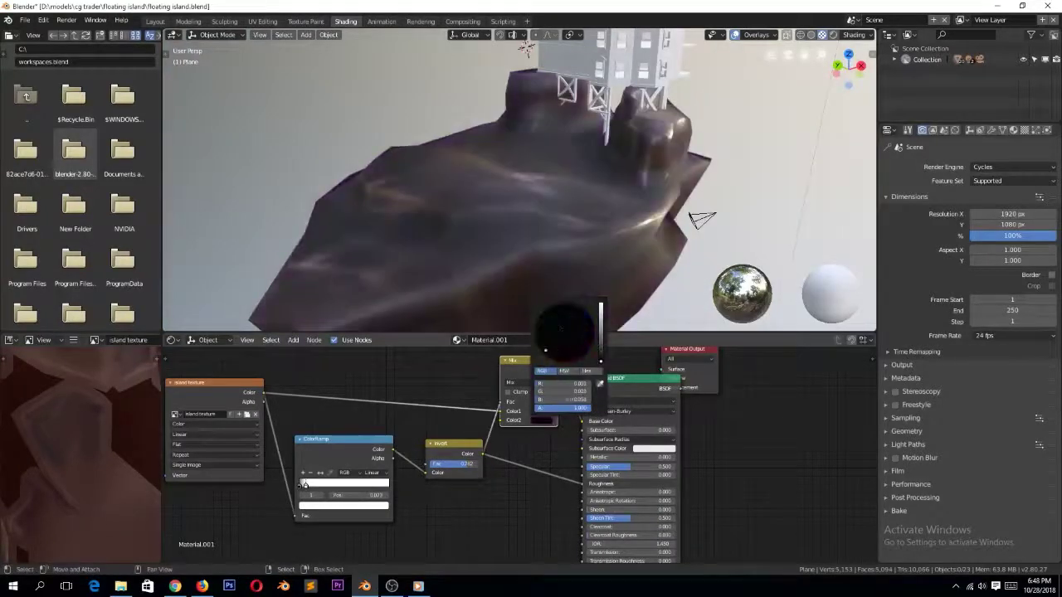
middle_drag(606, 217, 631, 199)
click(631, 199)
Try the Mix node without a factor link, previewing its output on the island while varying the factor by hand
mouse_move(514, 404)
mouse_down()
mouse_move(531, 419)
mouse_move(522, 404)
mouse_up()
key(ctrl+z)
middle_drag(634, 240, 531, 247)
drag(510, 360, 517, 364)
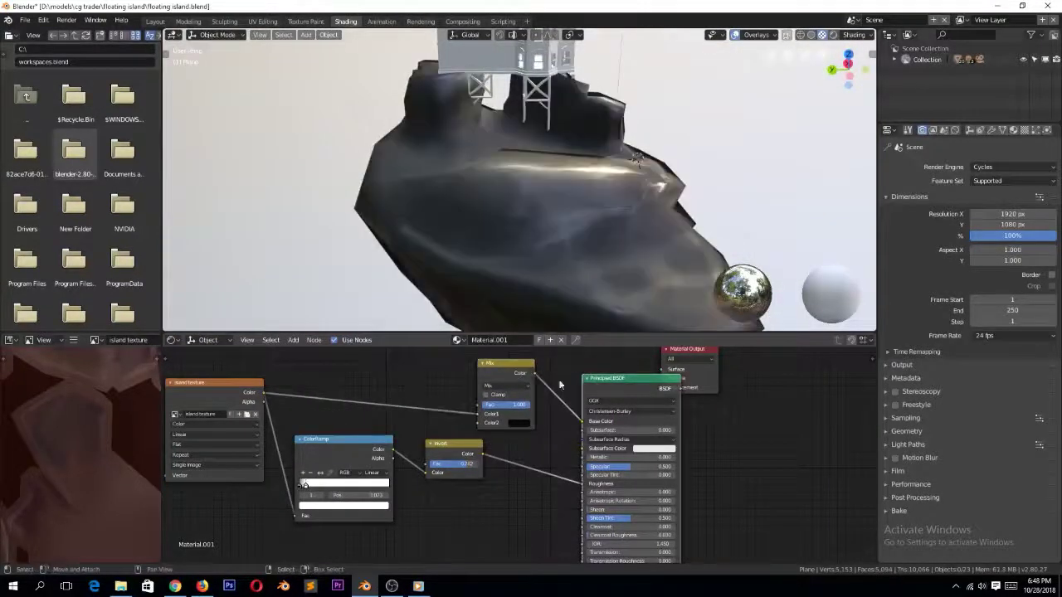
click(492, 368)
ctrl+shift+click(499, 371)
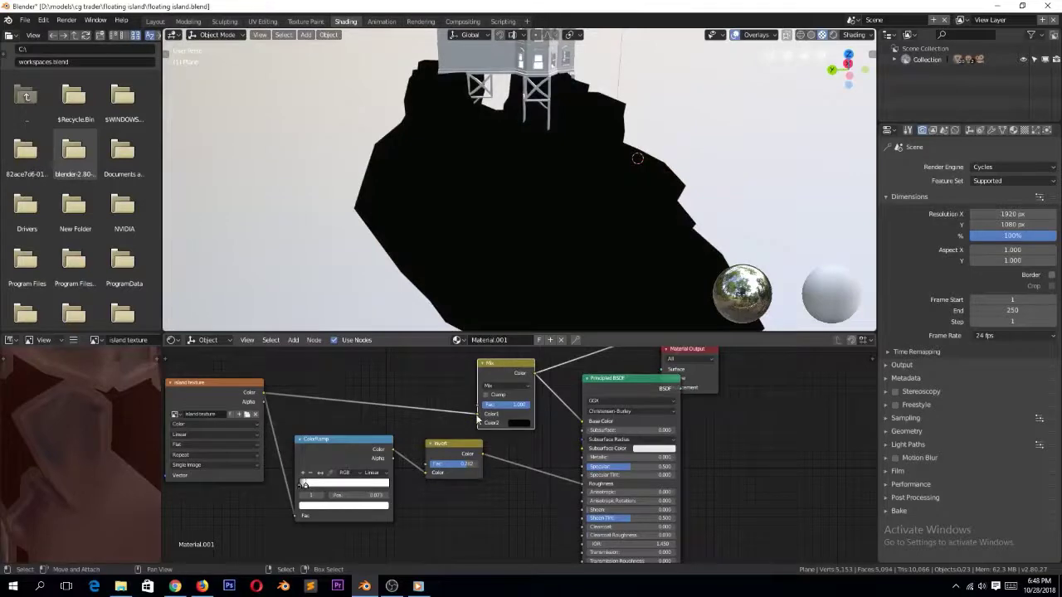
drag(523, 405, 479, 405)
middle_drag(545, 258, 624, 259)
drag(489, 404, 503, 404)
Set the Mix node's second color to bright green and connect the ColorRamp's color output to its factor
click(523, 424)
drag(579, 360, 578, 322)
drag(541, 335, 578, 307)
drag(529, 332, 514, 338)
drag(398, 448, 416, 441)
mouse_move(497, 398)
mouse_down()
mouse_move(481, 406)
mouse_move(496, 397)
mouse_up()
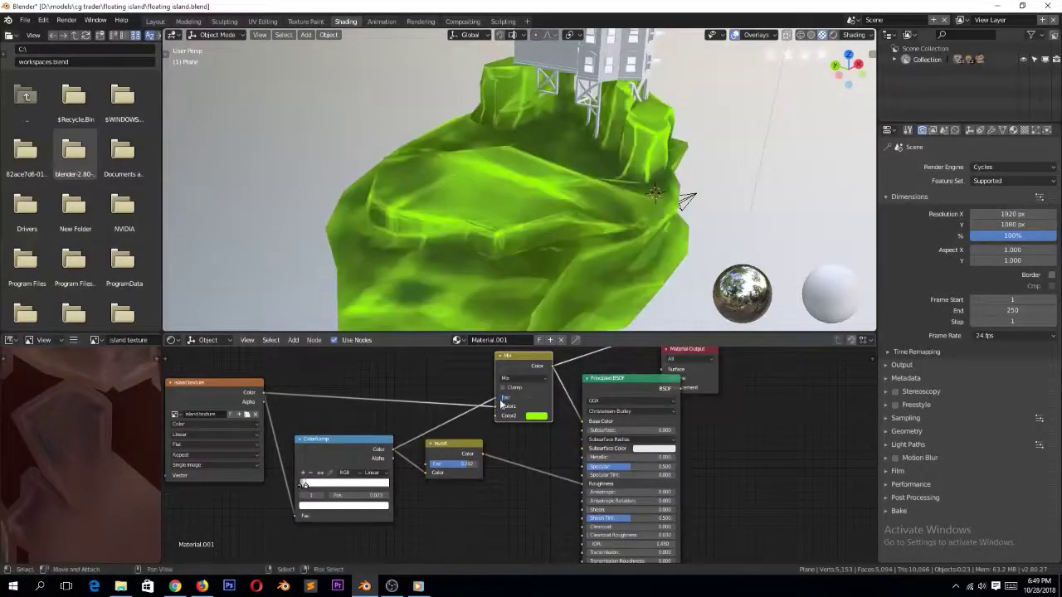
Change the Mix node's second color to a very dark red and inspect the preview on the island
click(538, 416)
drag(546, 350, 550, 355)
drag(596, 328, 596, 345)
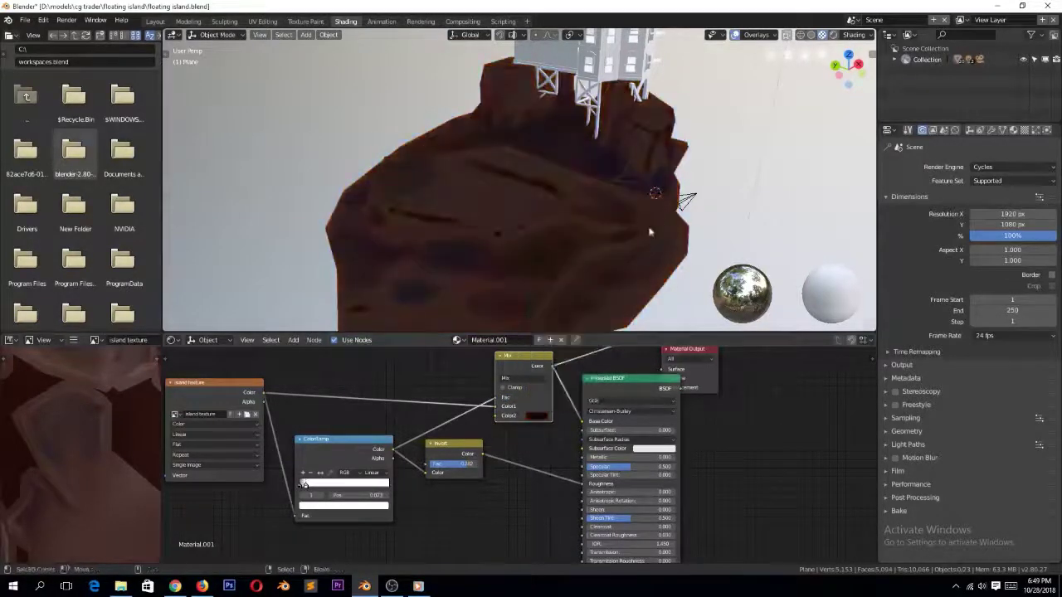
middle_drag(653, 219, 610, 228)
Delete the Mix node while keeping the island texture linked directly to Base Color
mouse_move(496, 412)
mouse_down()
mouse_move(456, 405)
mouse_move(505, 406)
mouse_up()
click(488, 372)
click(486, 316)
key(ctrl+x)
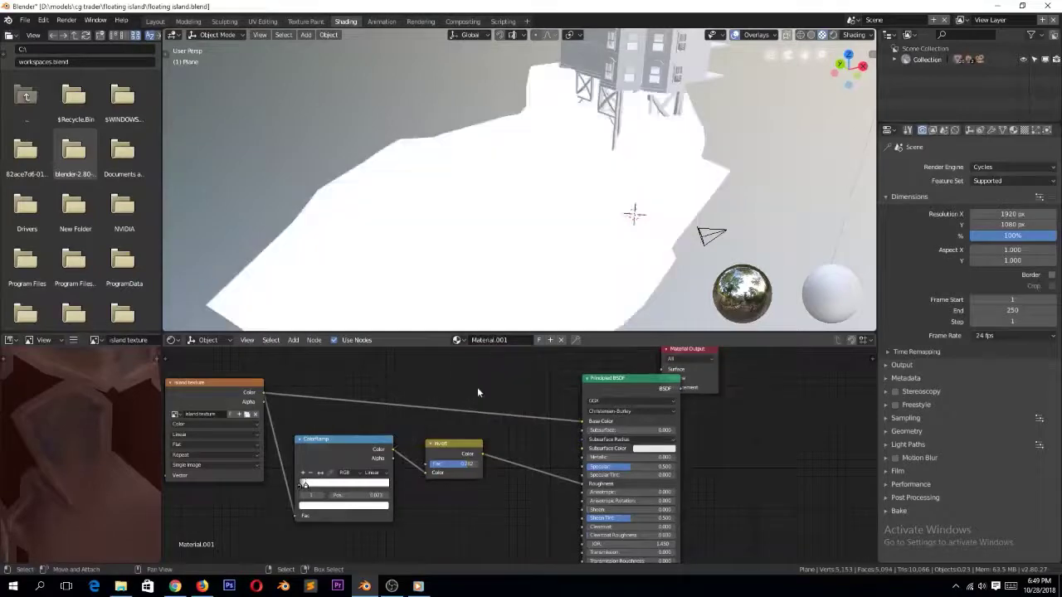
Restore the Principled BSDF display, feed the Invert output into Specular instead of Roughness, and set Roughness to 1.000
drag(237, 397, 227, 399)
drag(601, 372, 555, 372)
middle_drag(498, 199, 568, 191)
drag(581, 482, 628, 482)
middle_drag(560, 186, 561, 440)
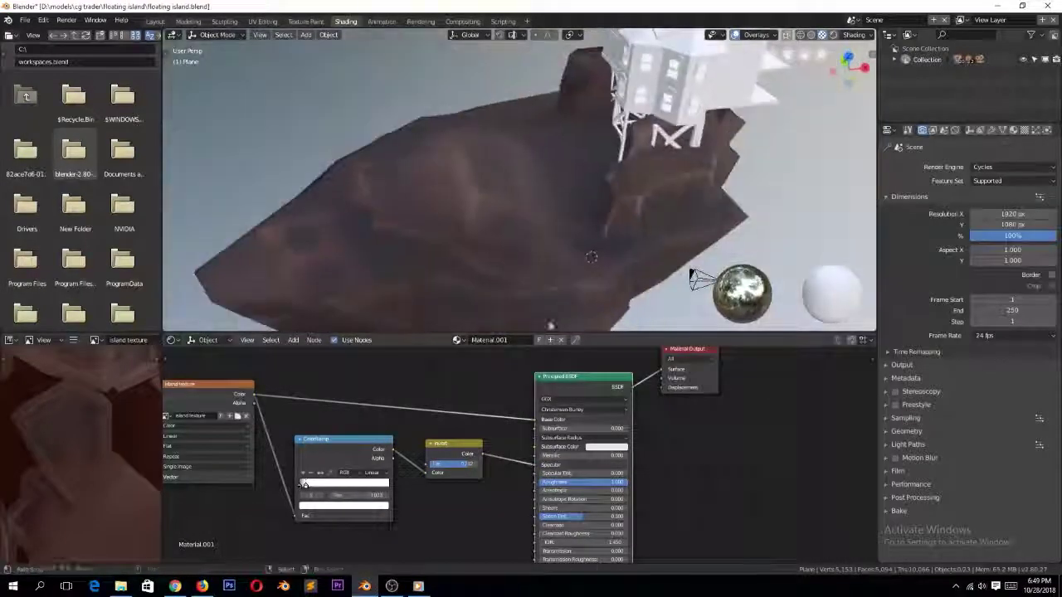